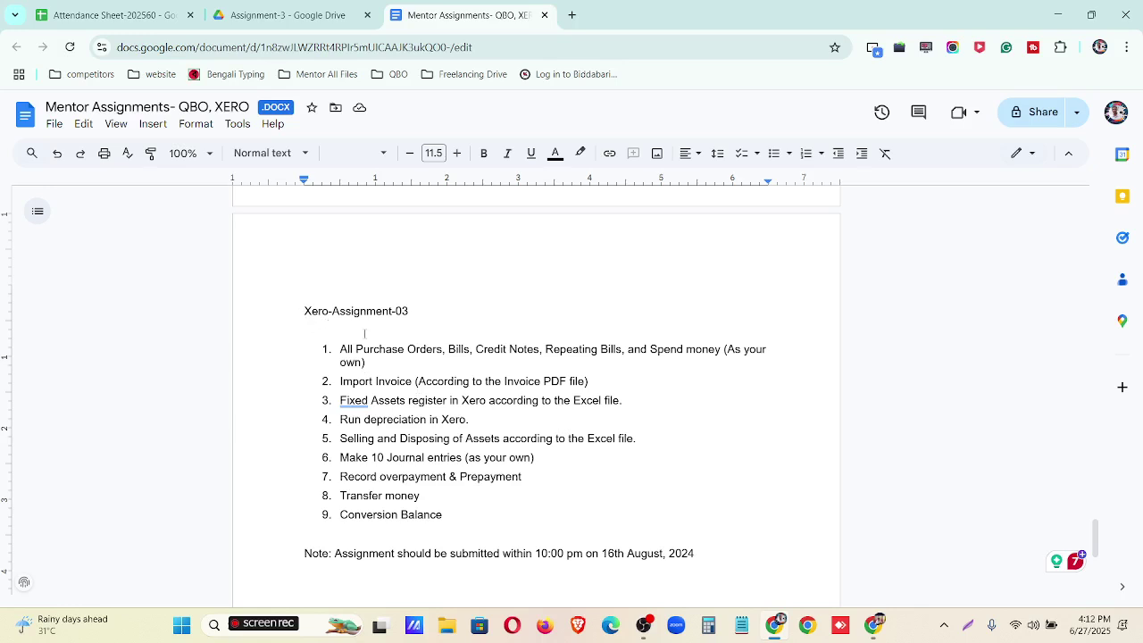
- Read through the task lists under the Xero-Assignment-03 and Xero-Assignment-04 headings
left_click_drag(305, 311, 694, 402)
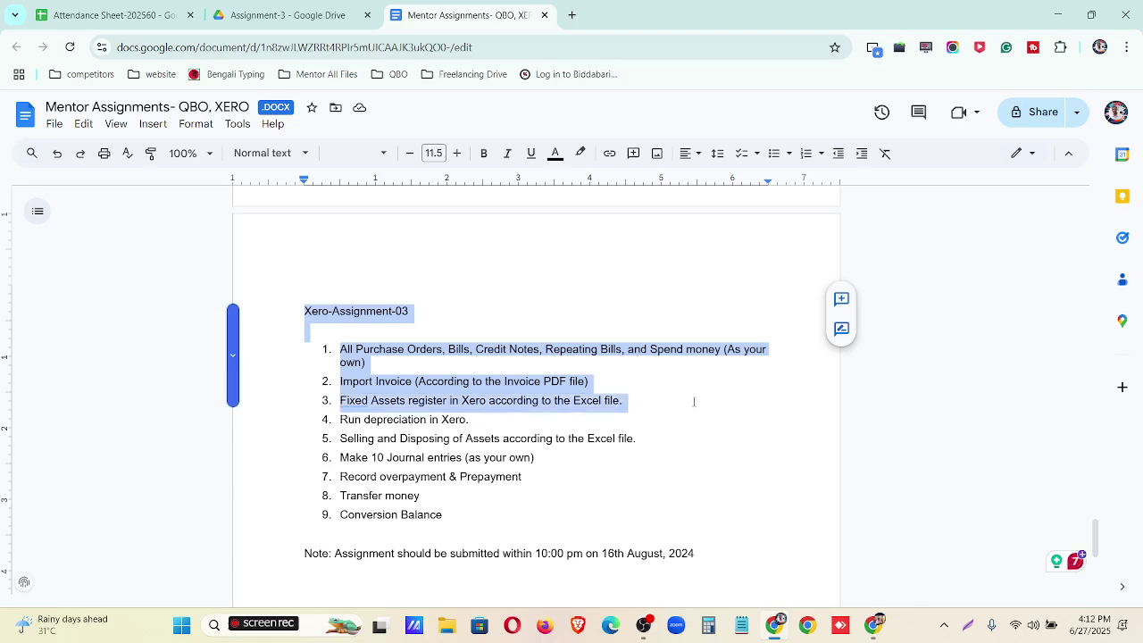
left_click_drag(656, 408, 572, 426)
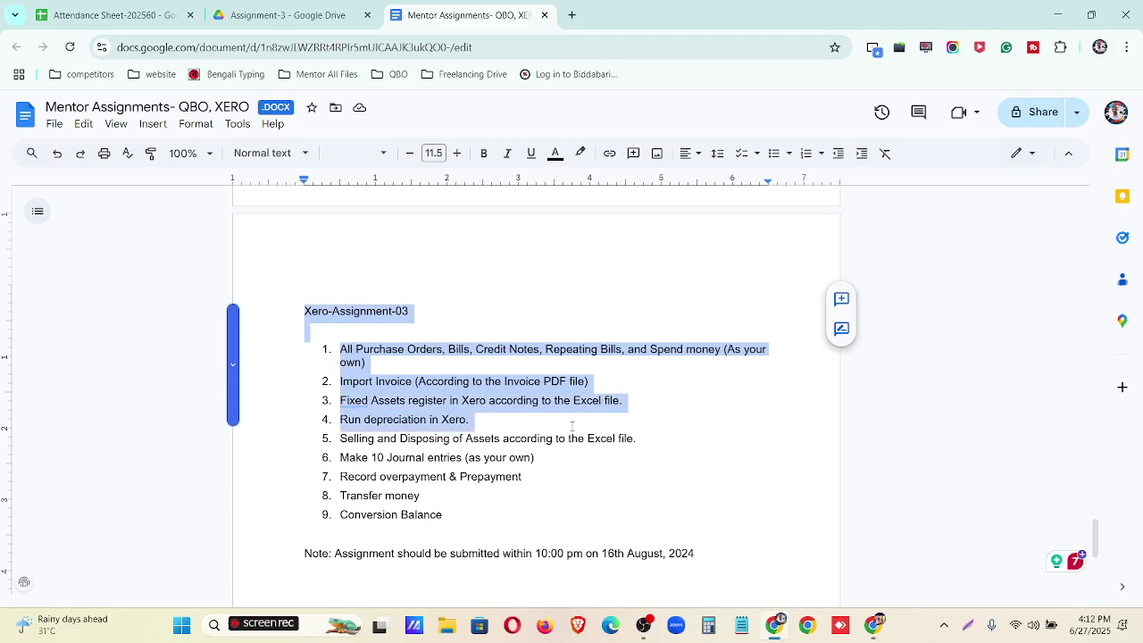
left_click_drag(573, 426, 593, 518)
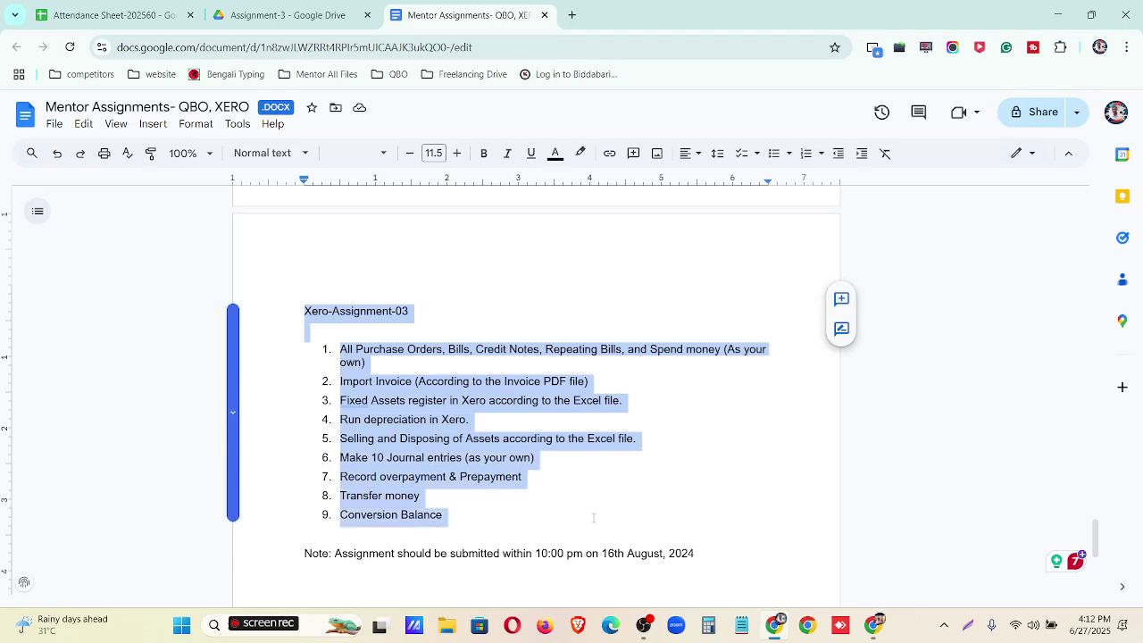
scroll(593, 511, "down", 2)
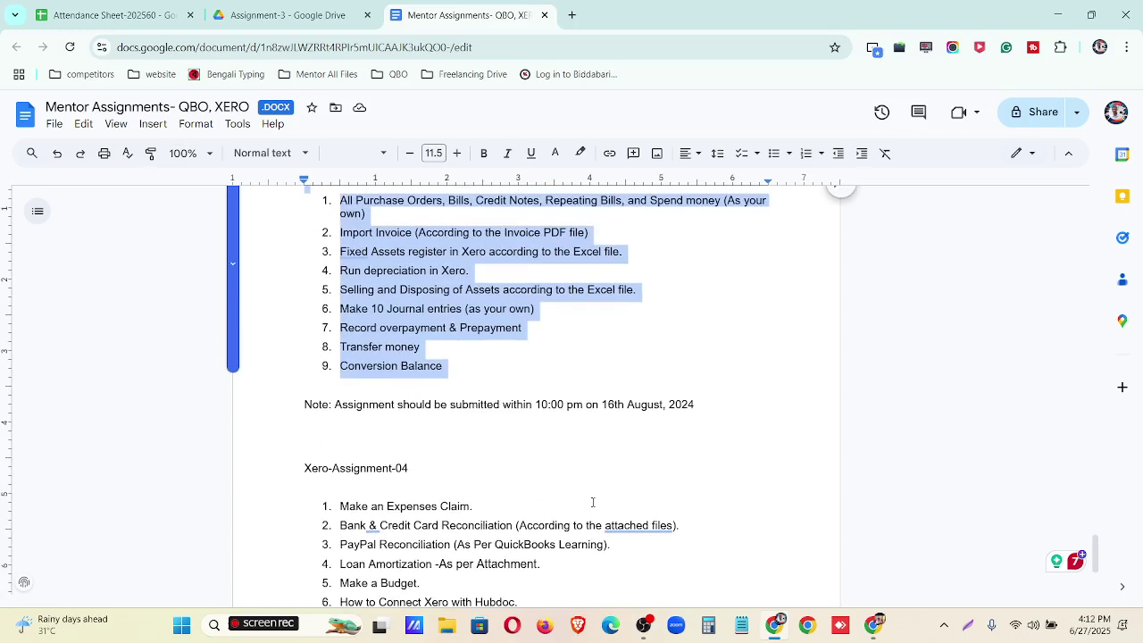
scroll(562, 465, "down", 2)
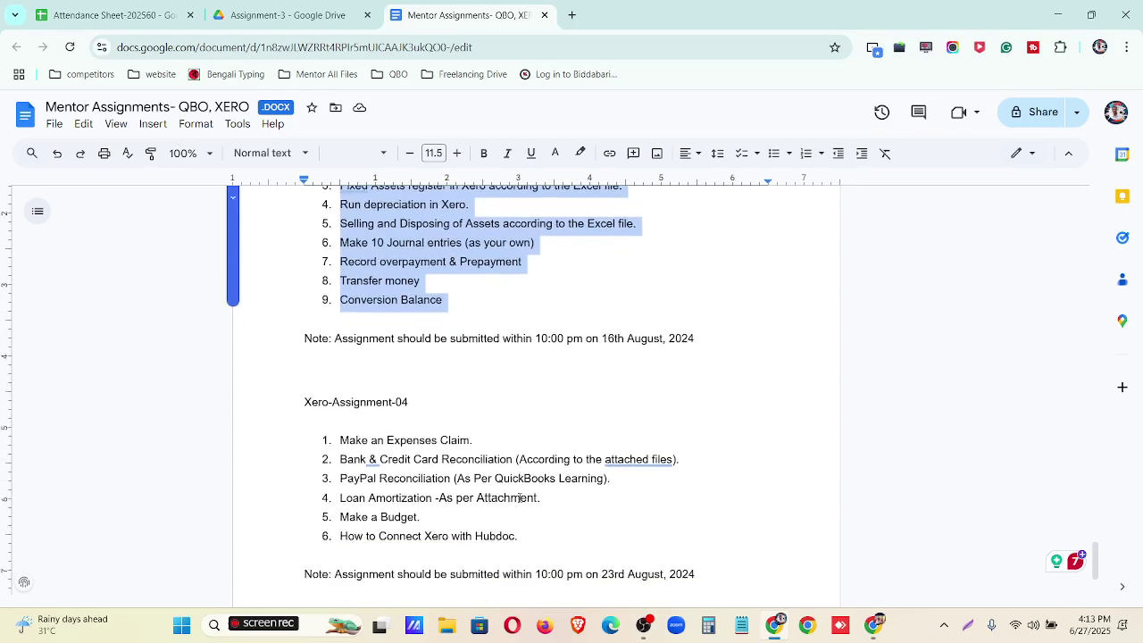
- Move the "Make 10 Journal entries (as your own)" task from Xero-Assignment-03 to the end of the Xero-Assignment-04 list
left_click(551, 416)
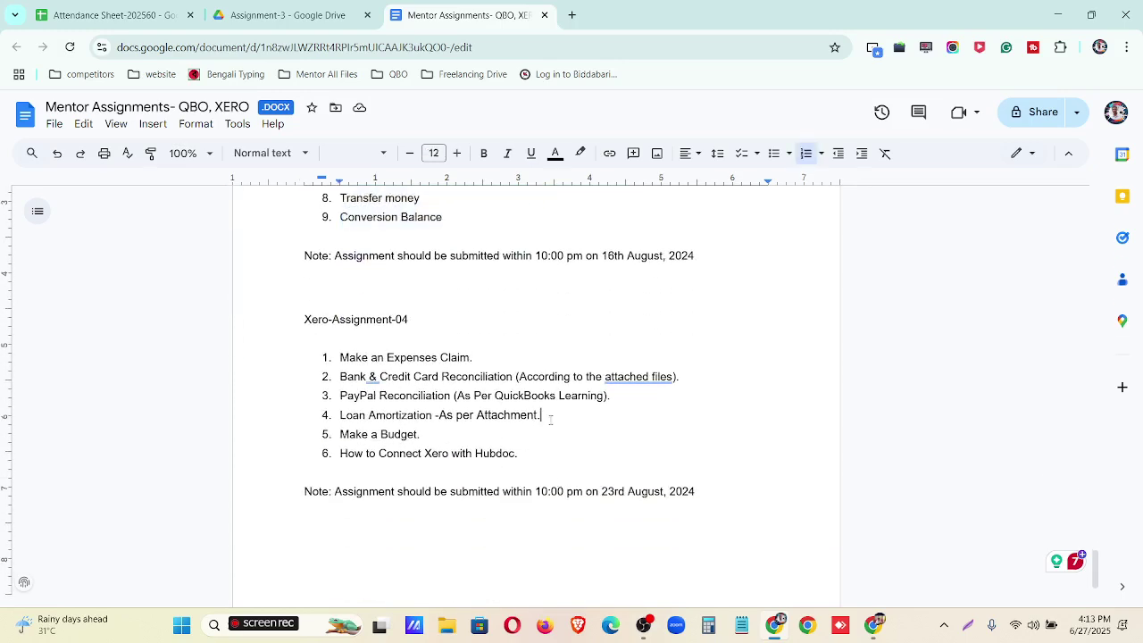
left_click(307, 531)
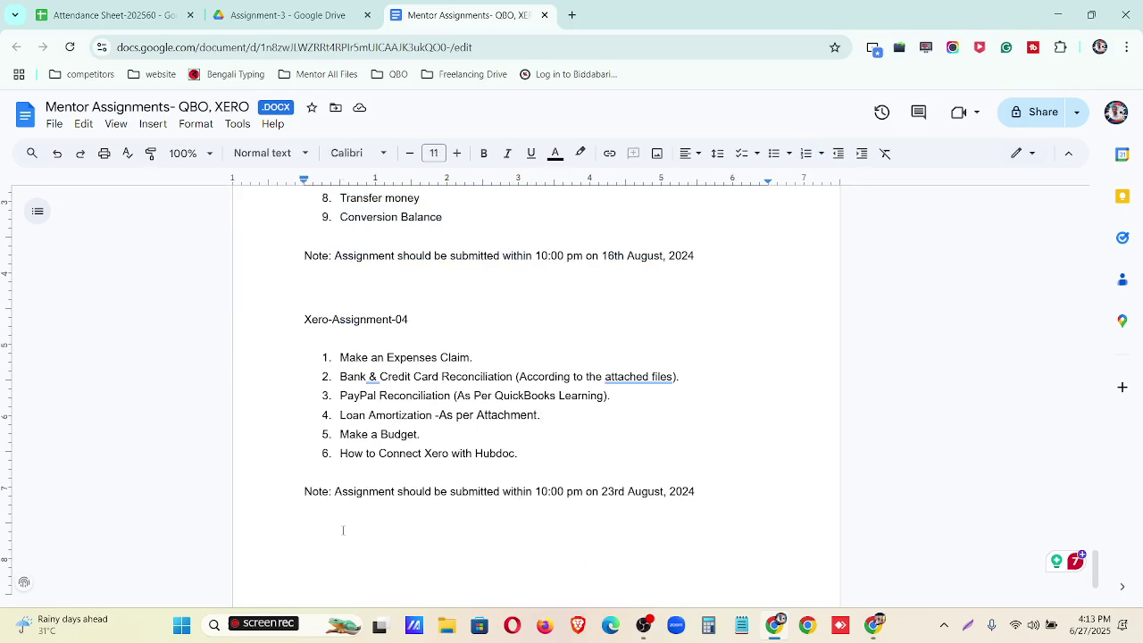
type("U")
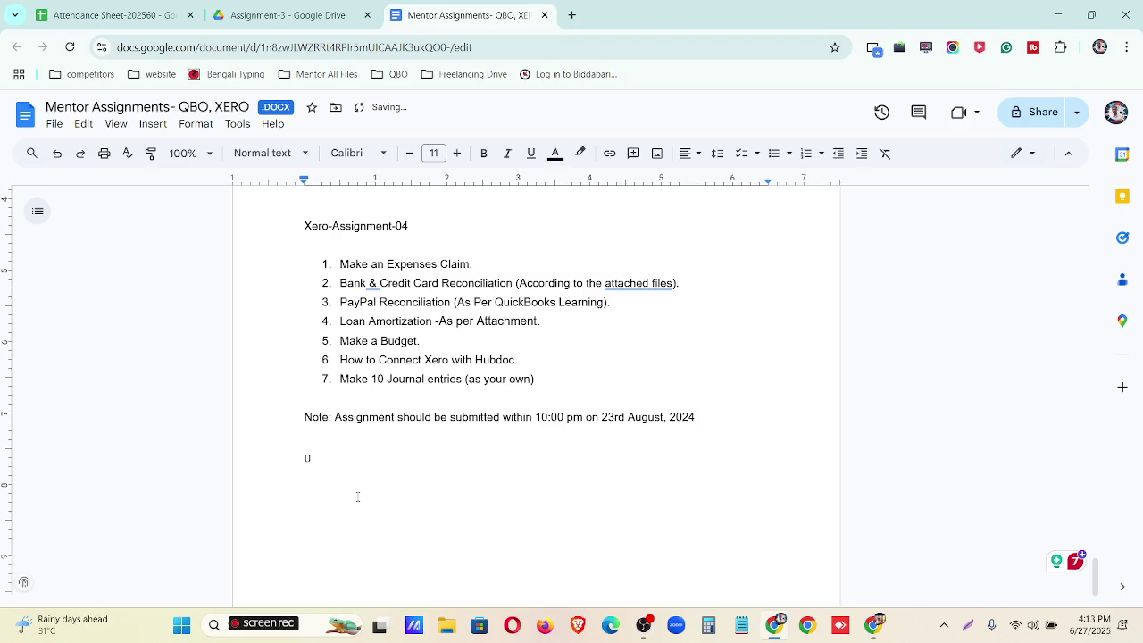
scroll(352, 495, "up", 5)
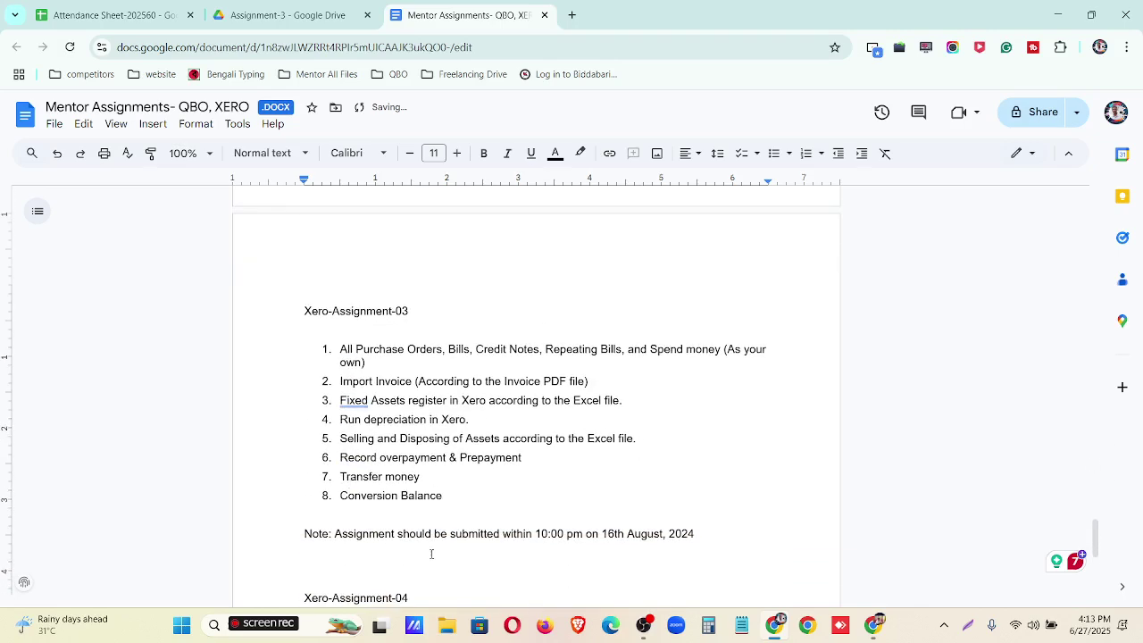
- Review the fixed asset tasks in Xero-Assignment-03 and open Fixed Asset calculations.xlsx from the Assignment-3 folder in Google Drive
left_click_drag(341, 400, 524, 458)
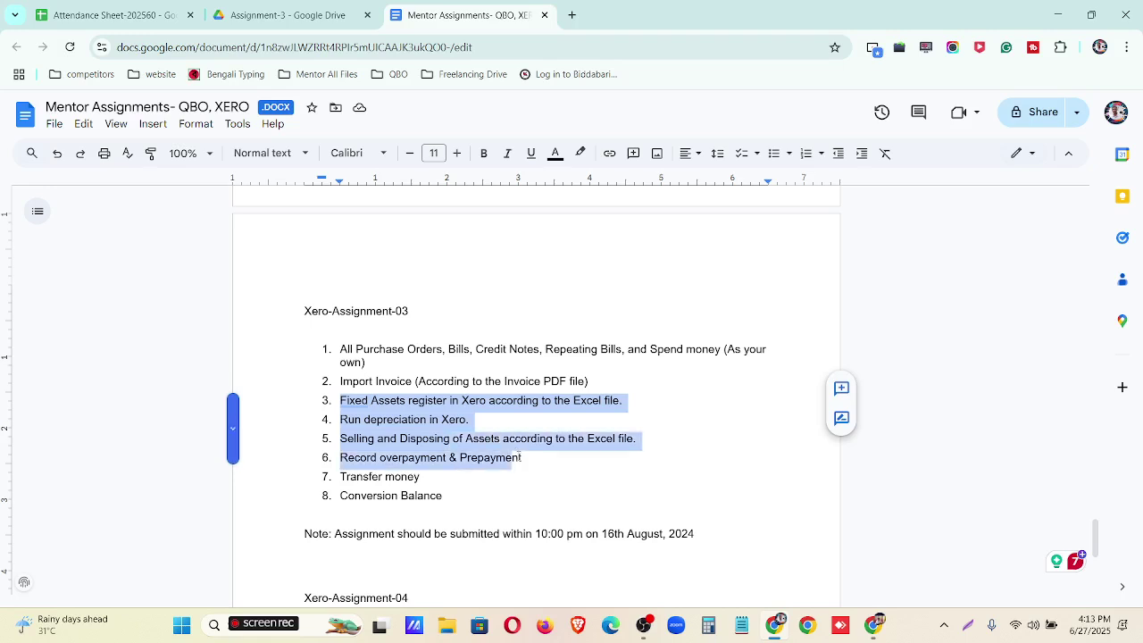
left_click(597, 493)
left_click(284, 16)
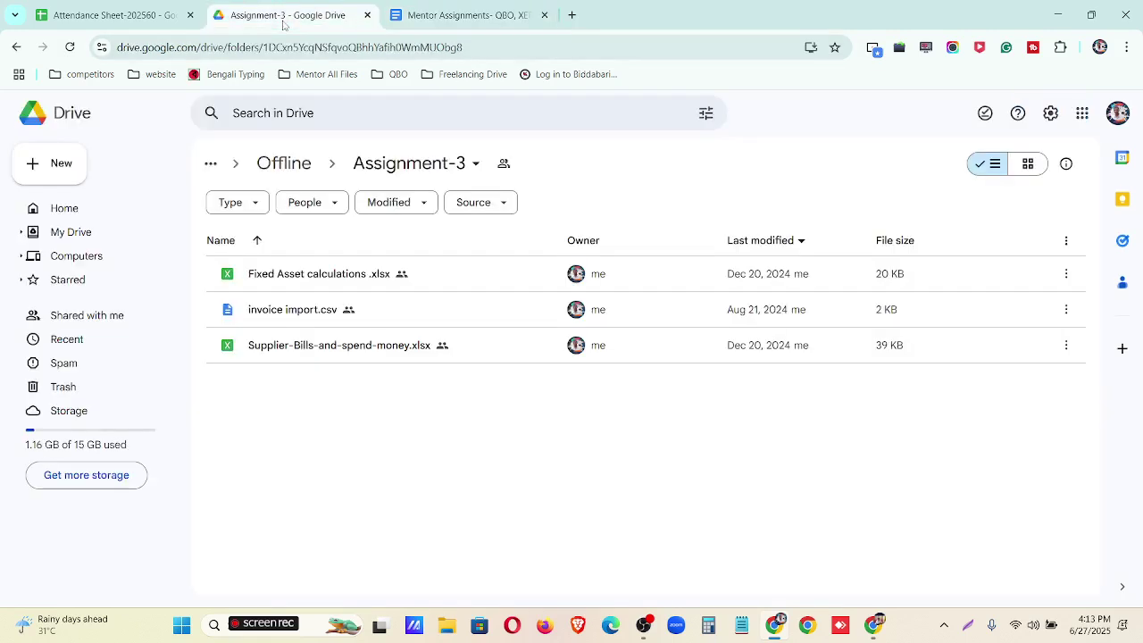
double_click(339, 278)
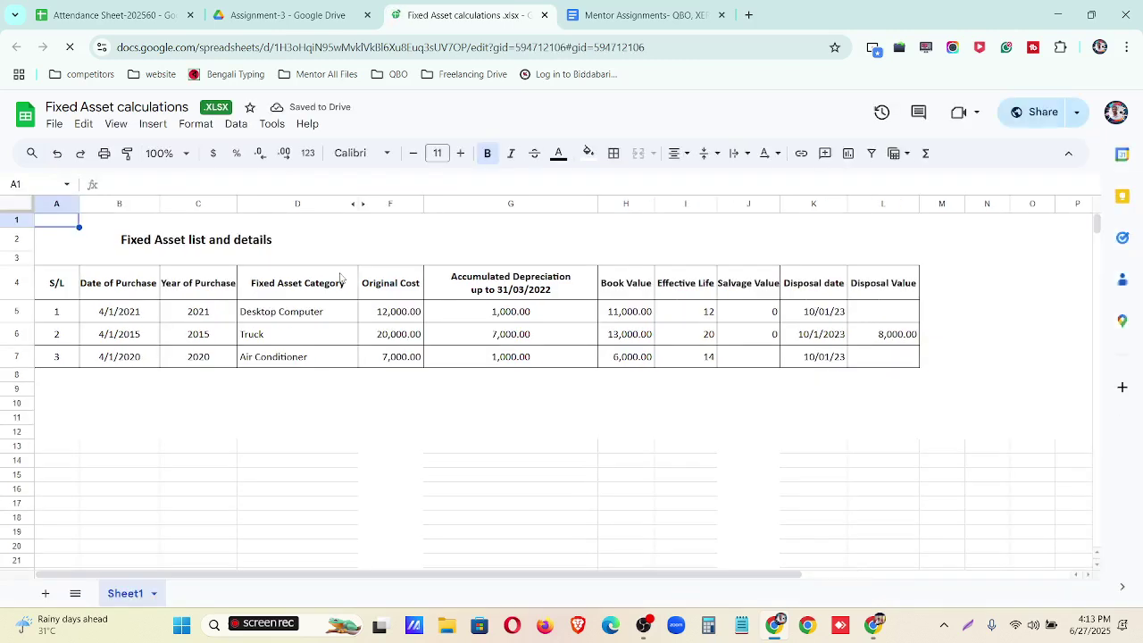
- Examine the category and year of purchase of the desktop computer, truck and air conditioner in the fixed asset list
left_click(194, 315)
left_click(271, 320)
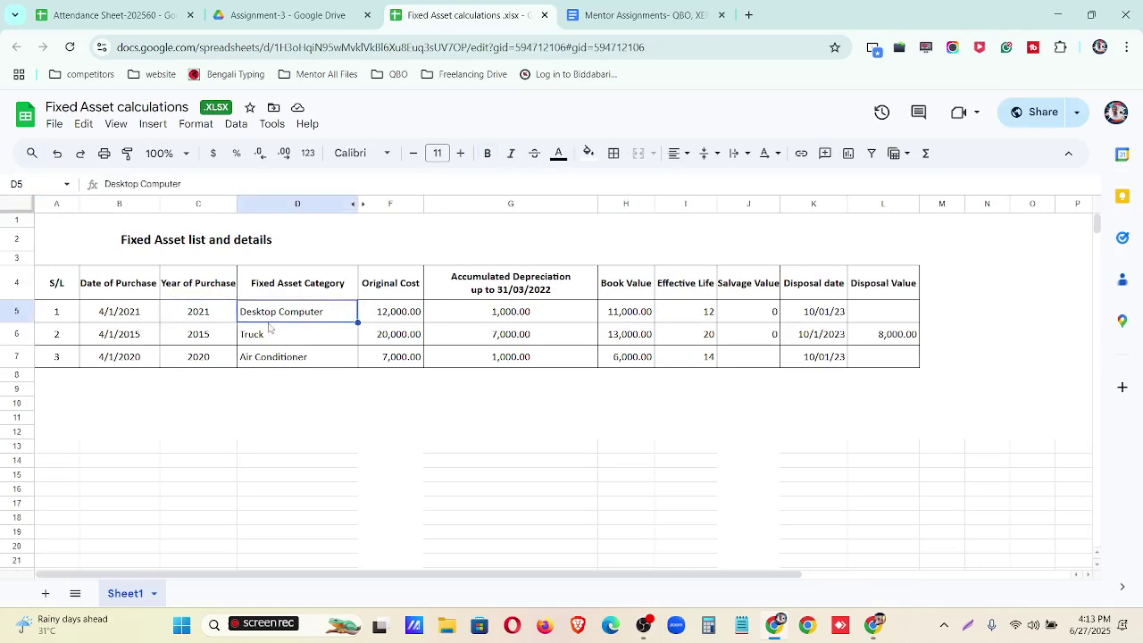
left_click(210, 315)
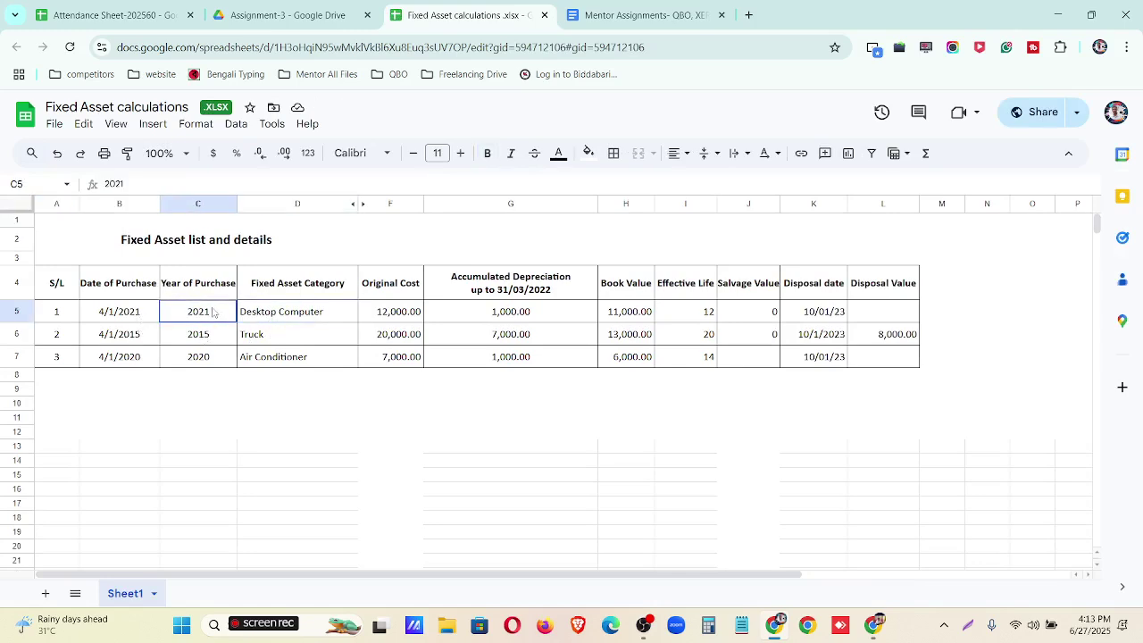
left_click(273, 344)
left_click(213, 345)
left_click(268, 364)
left_click(194, 360)
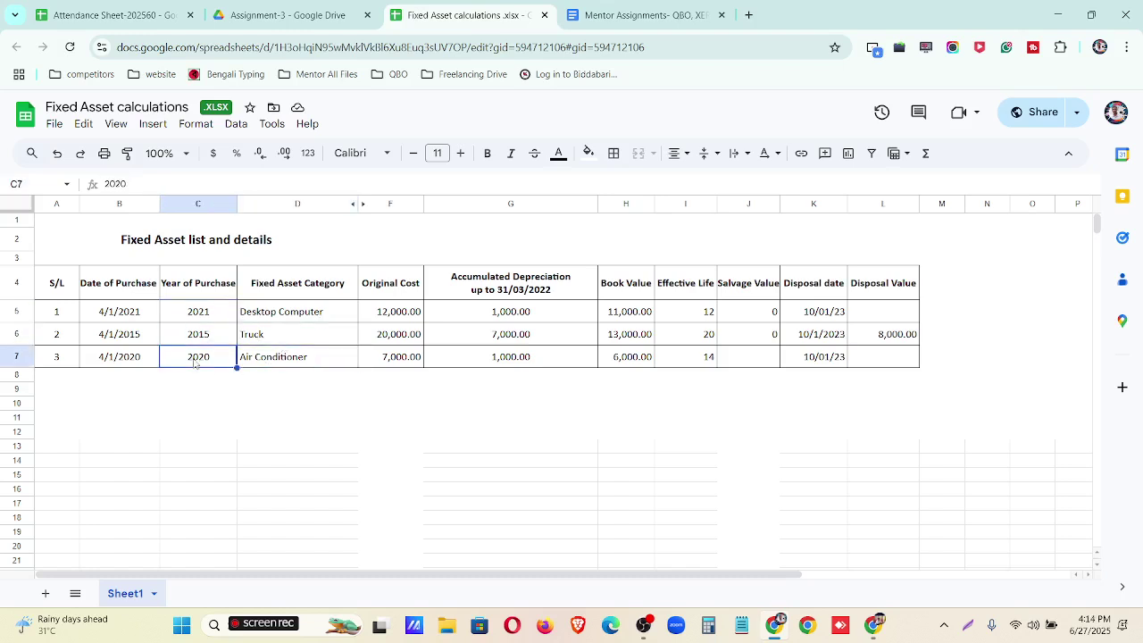
- Switch to Xero, open Fixed assets from the Advanced accounting page and hide the introductory banner
left_click(874, 623)
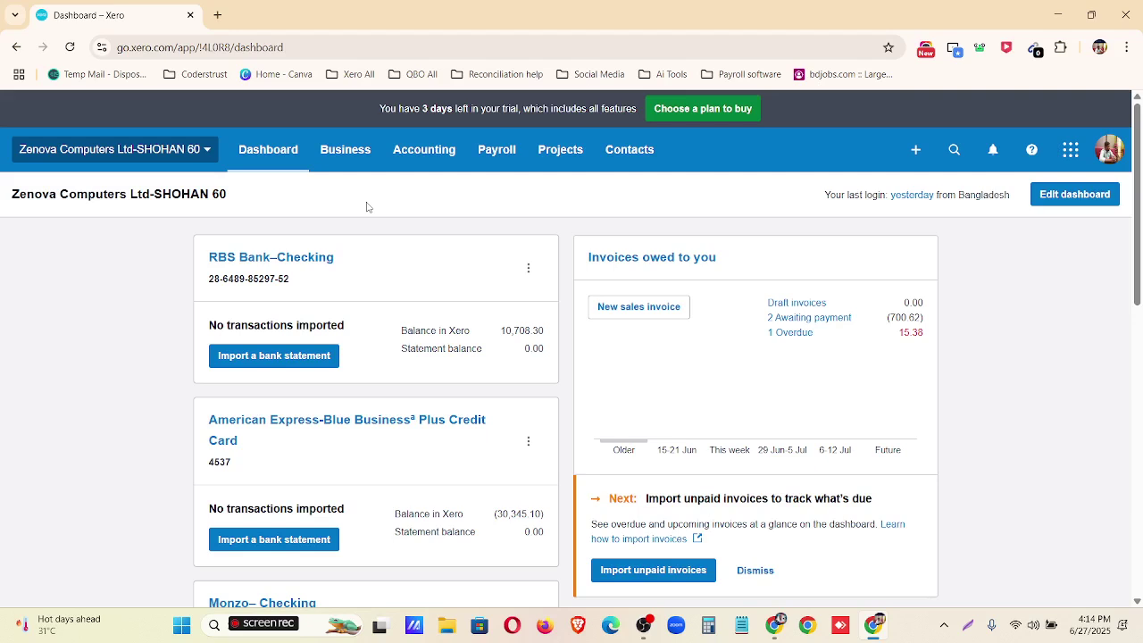
left_click(420, 159)
left_click(411, 259)
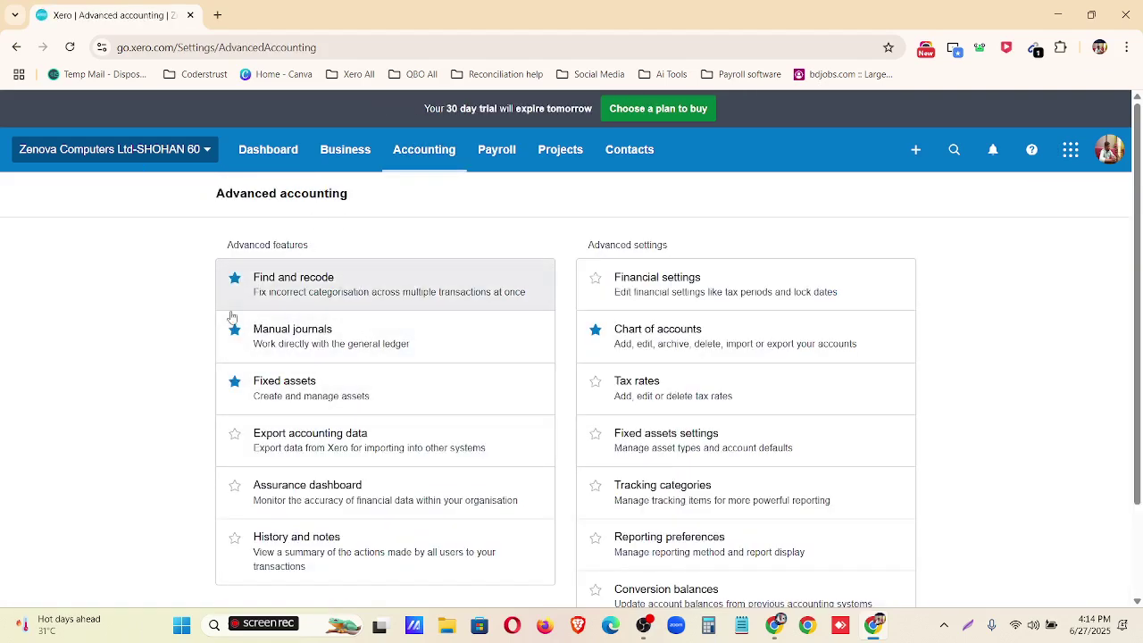
left_click(290, 403)
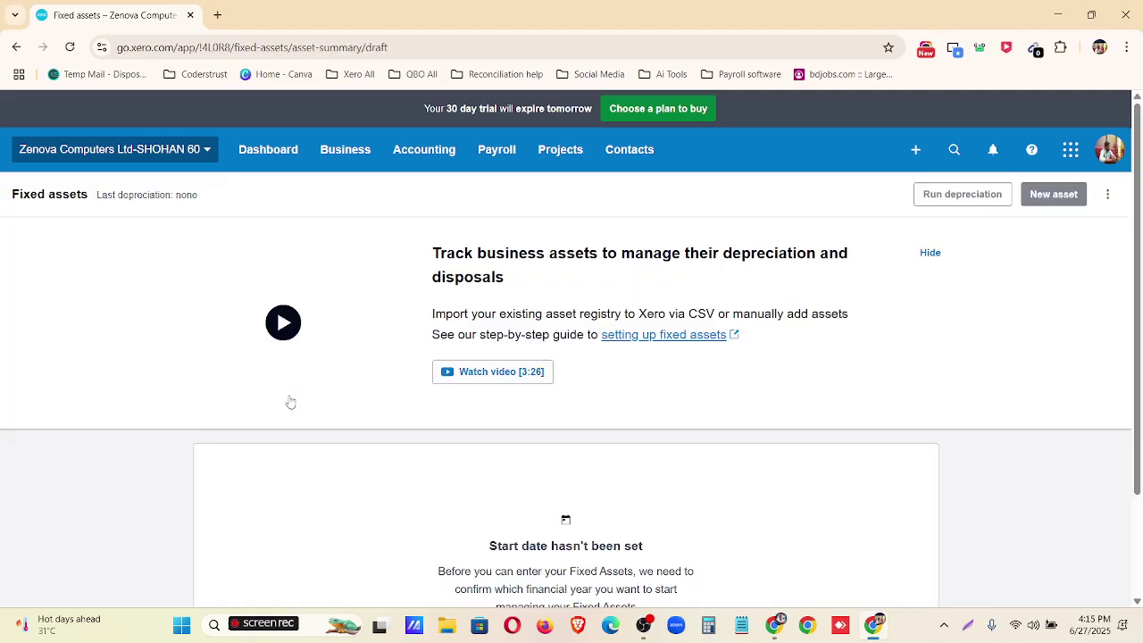
left_click(930, 256)
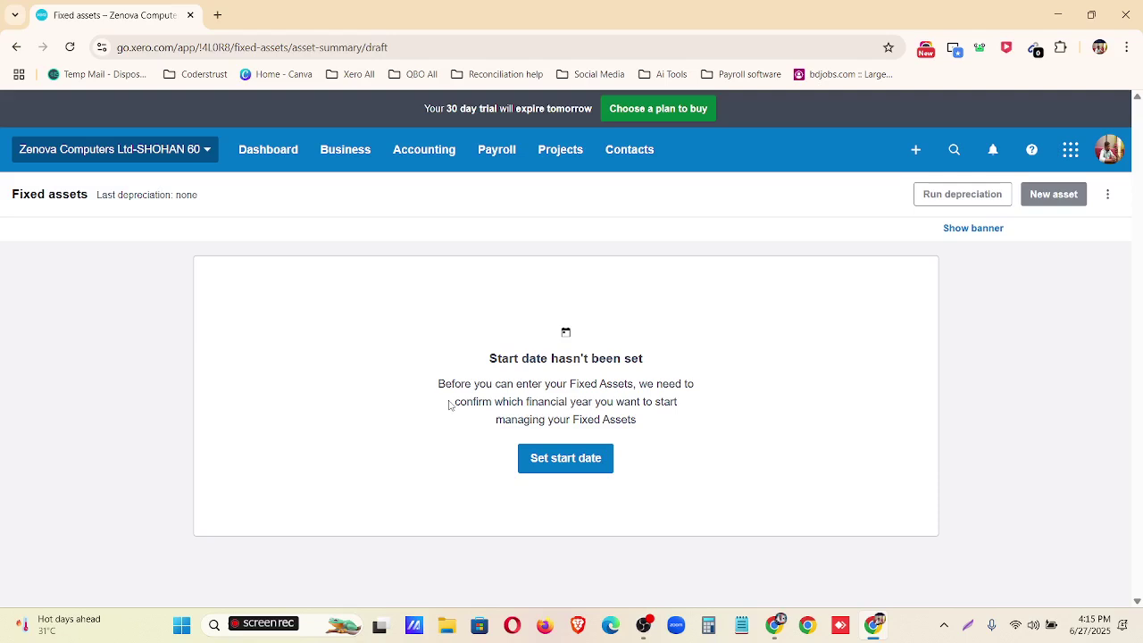
- Switch back to the fixed asset spreadsheet and compare the three purchase years, including the truck's date of purchase
left_click(775, 625)
left_click(209, 312)
left_click(210, 334)
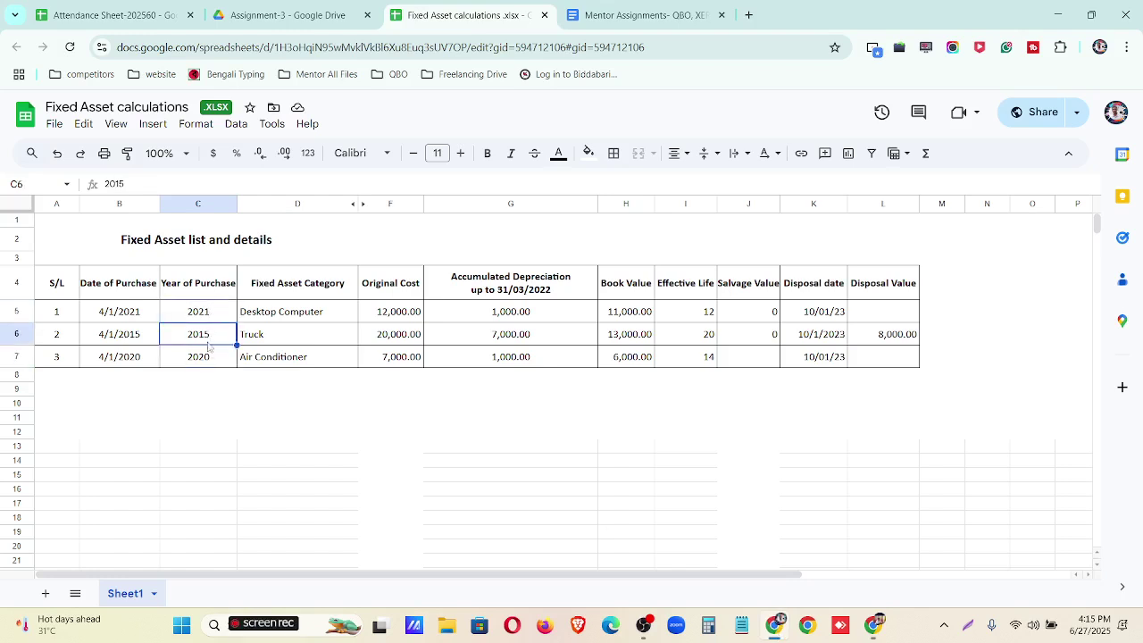
left_click(210, 357)
left_click(207, 318)
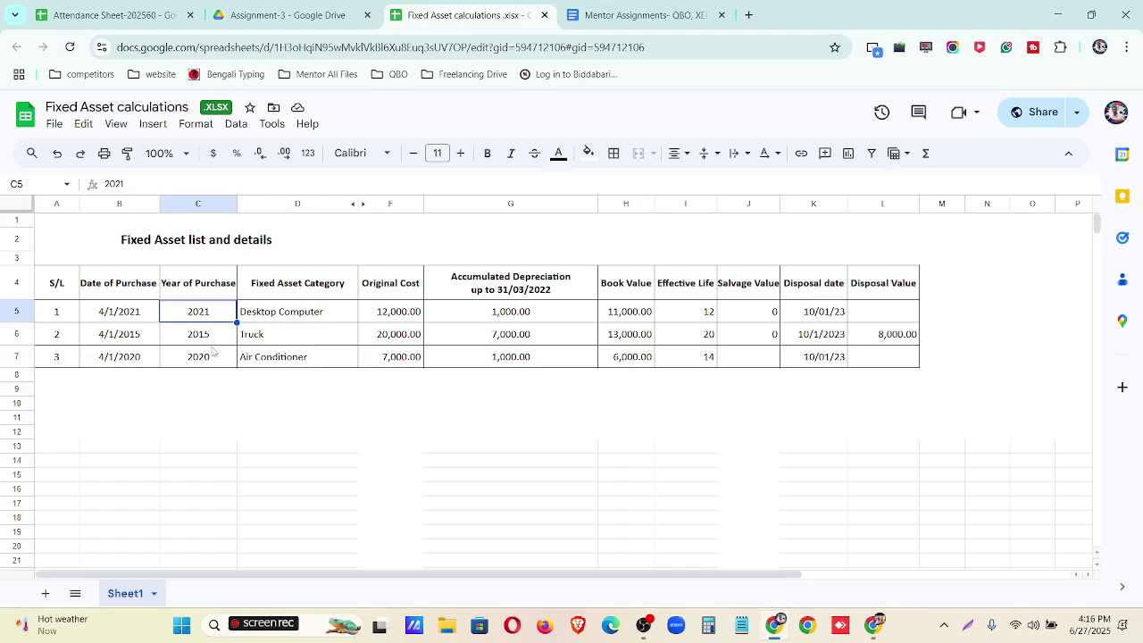
left_click(218, 340)
left_click(215, 358)
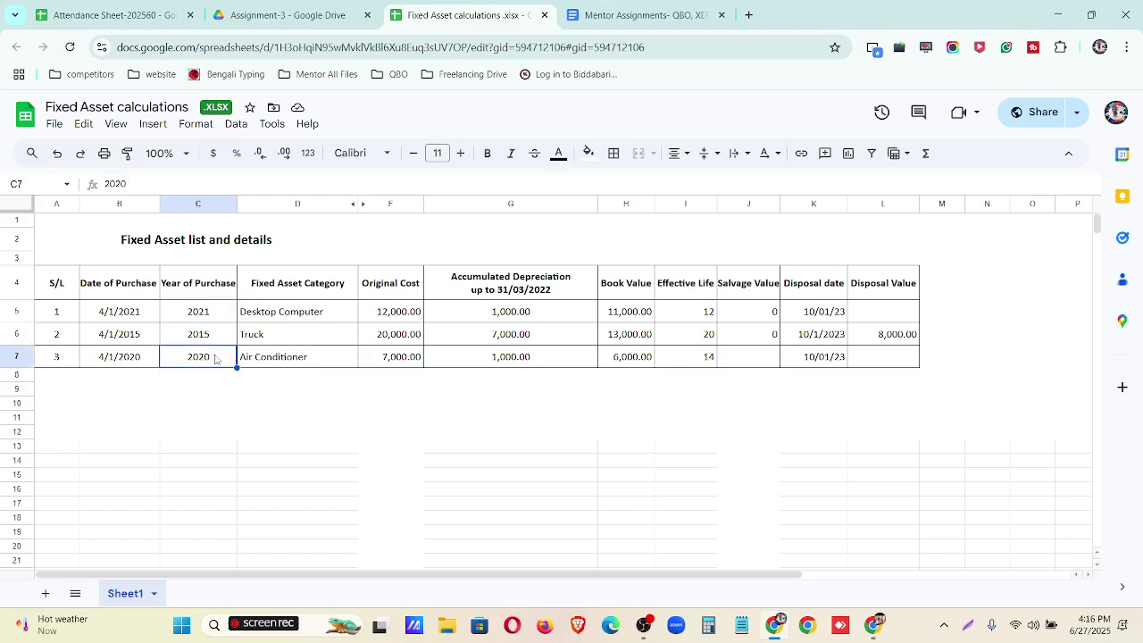
left_click(215, 340)
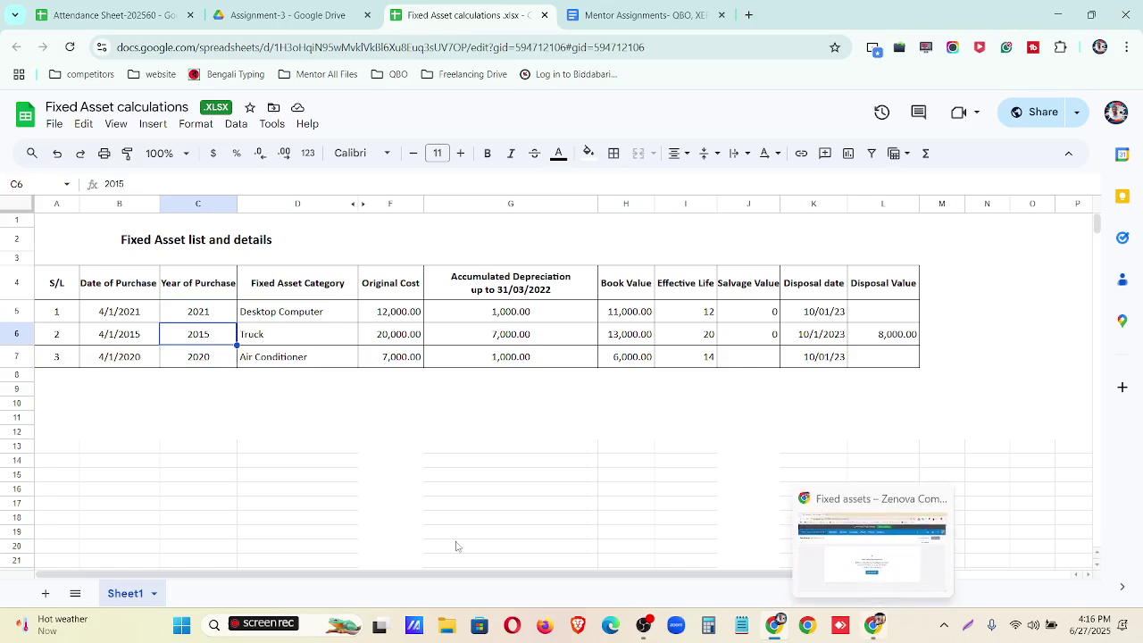
left_click(150, 338)
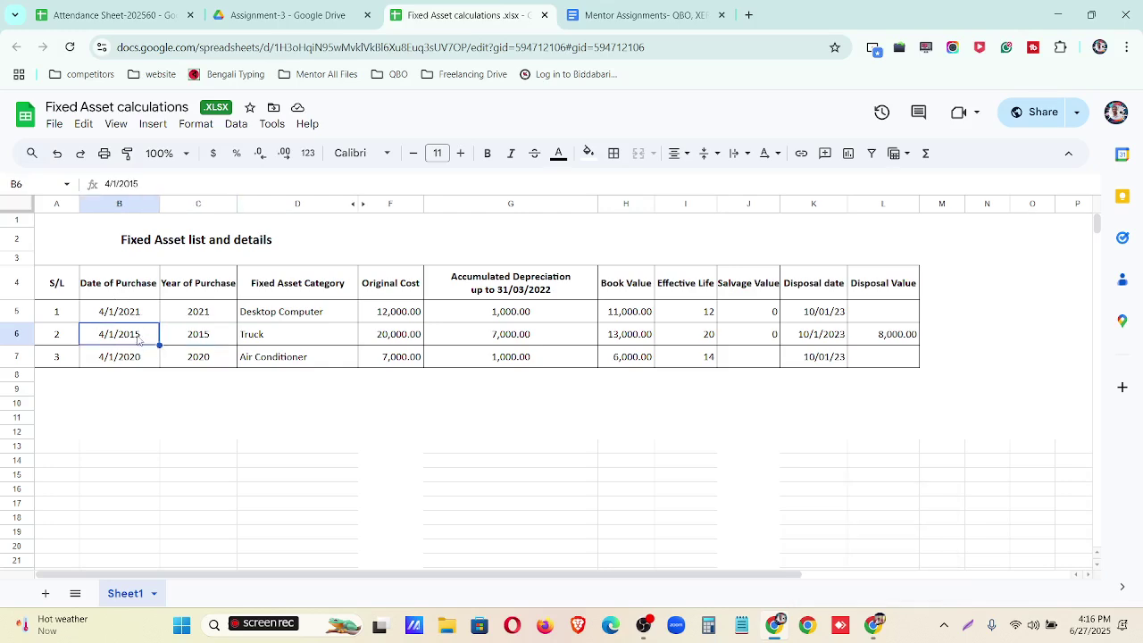
- Return to Xero and check which start dates can be chosen for fixed assets, leaving the dialog without saving
left_click(873, 625)
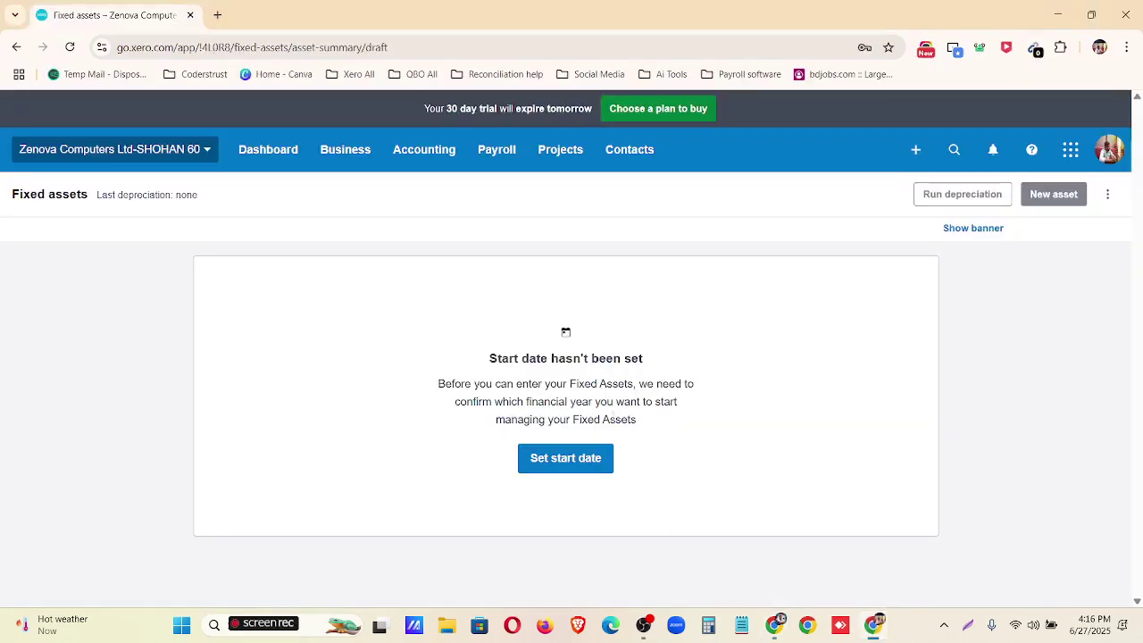
left_click(576, 460)
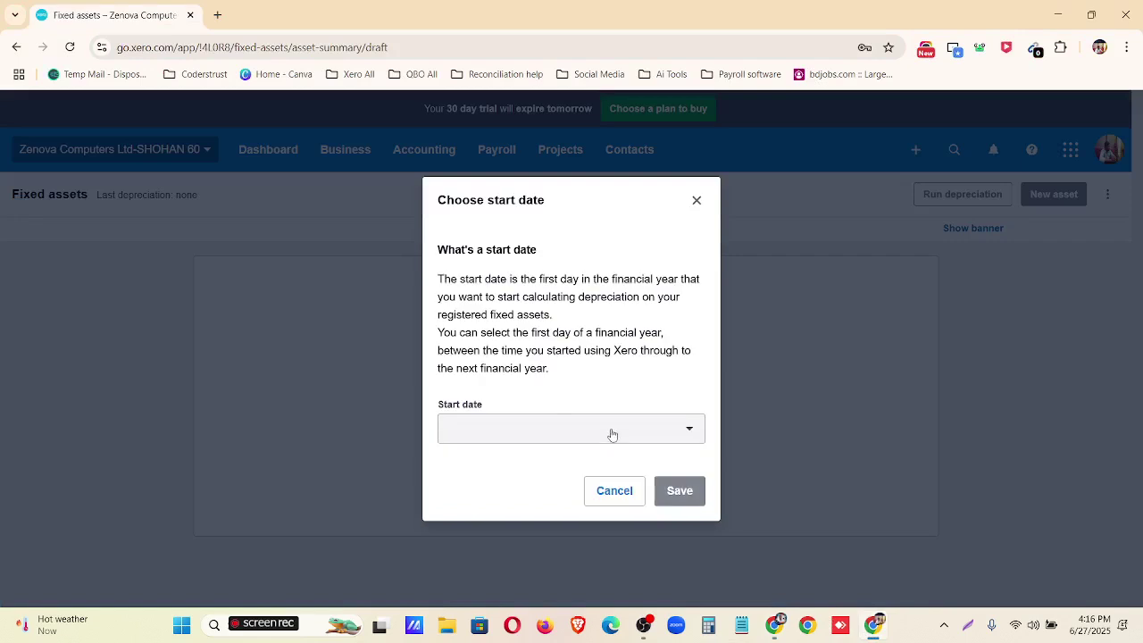
left_click(612, 435)
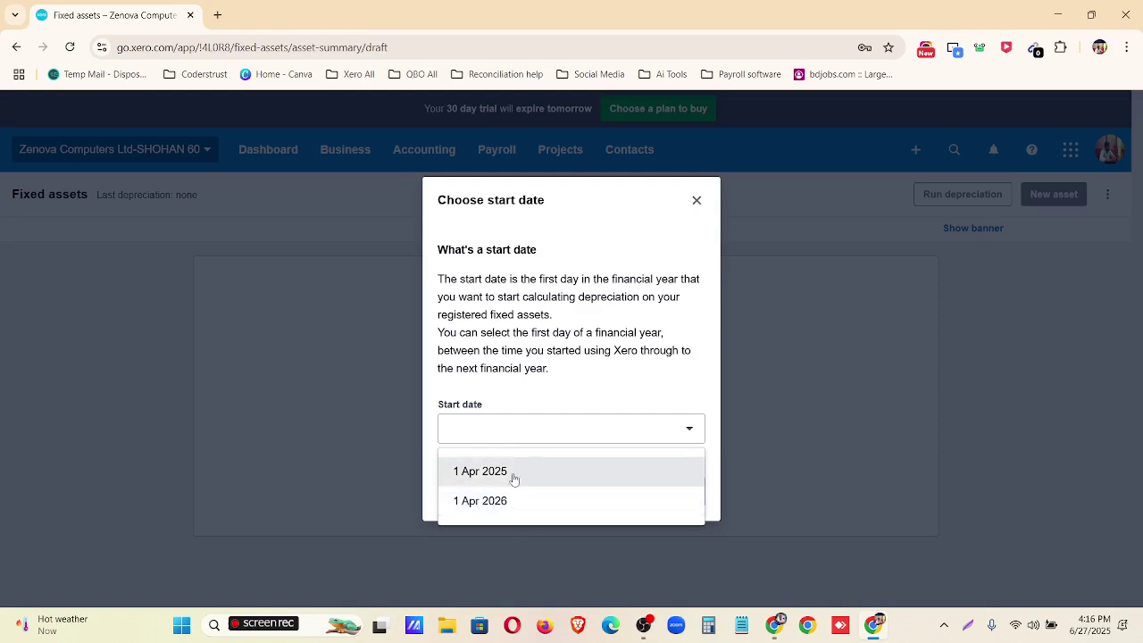
left_click(564, 420)
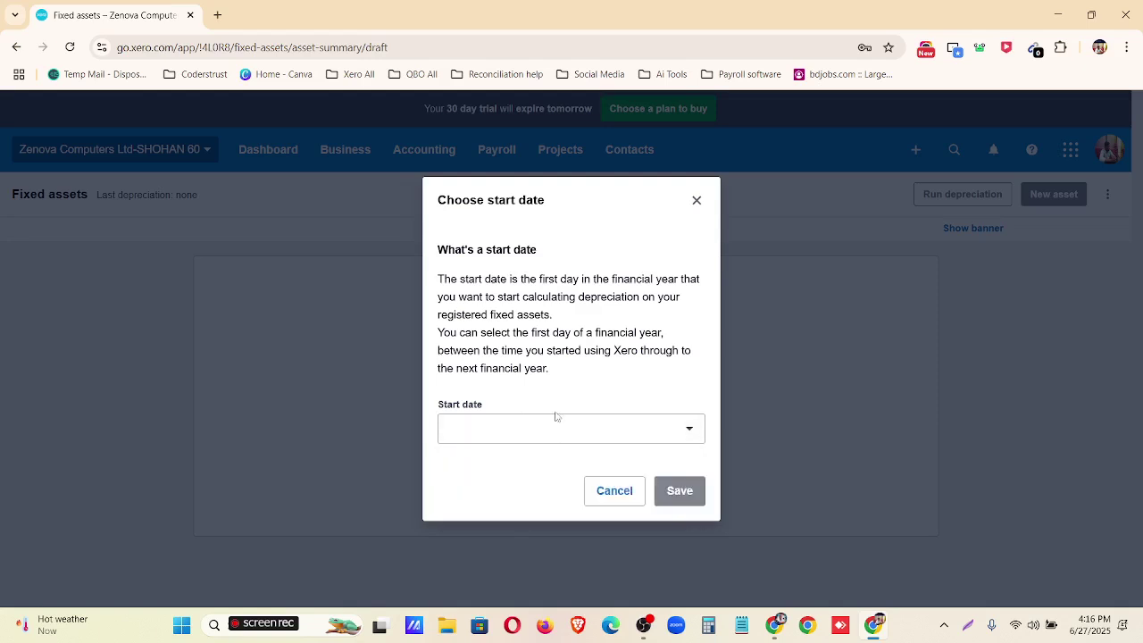
left_click(696, 202)
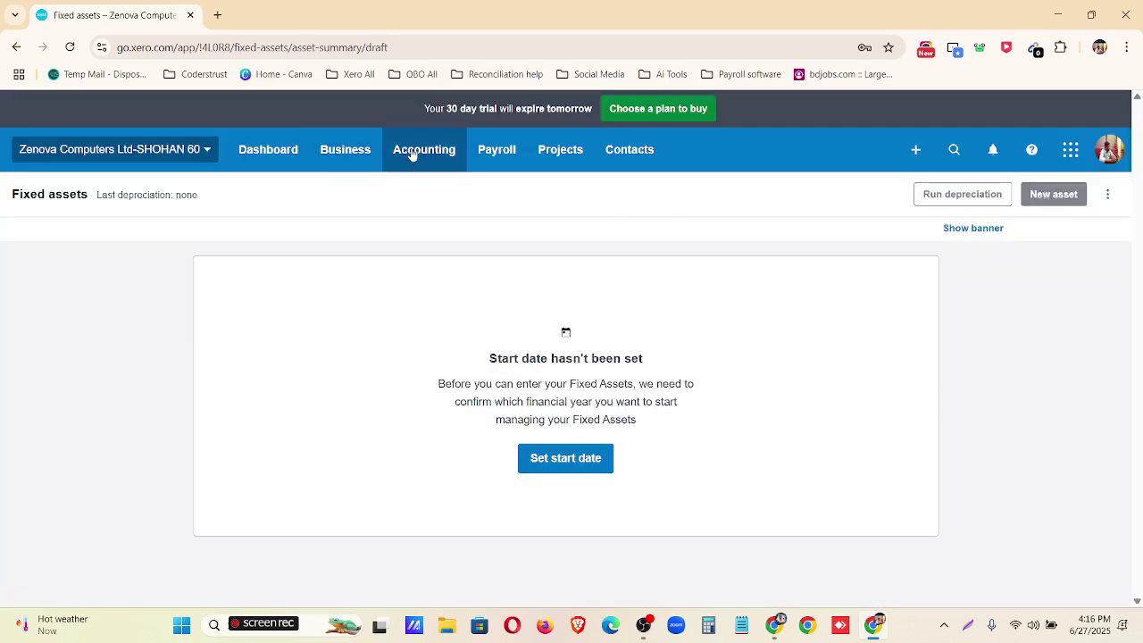
- Open the Conversion balances page from Xero's Advanced accounting settings
left_click(412, 154)
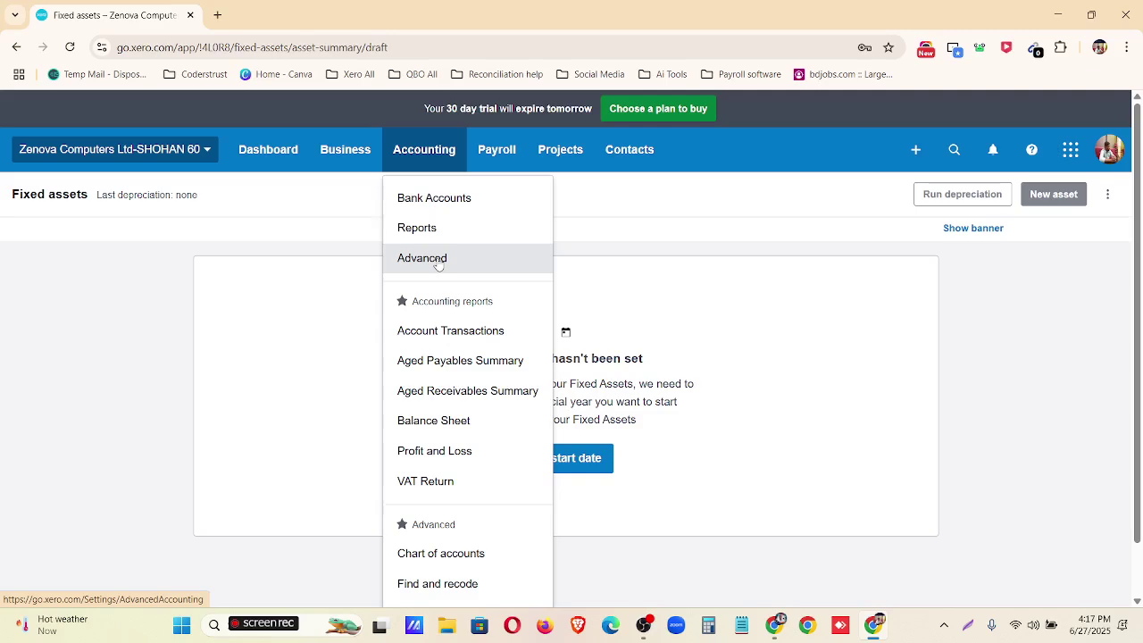
scroll(464, 286, "down", 1)
scroll(462, 268, "up", 1)
left_click(444, 260)
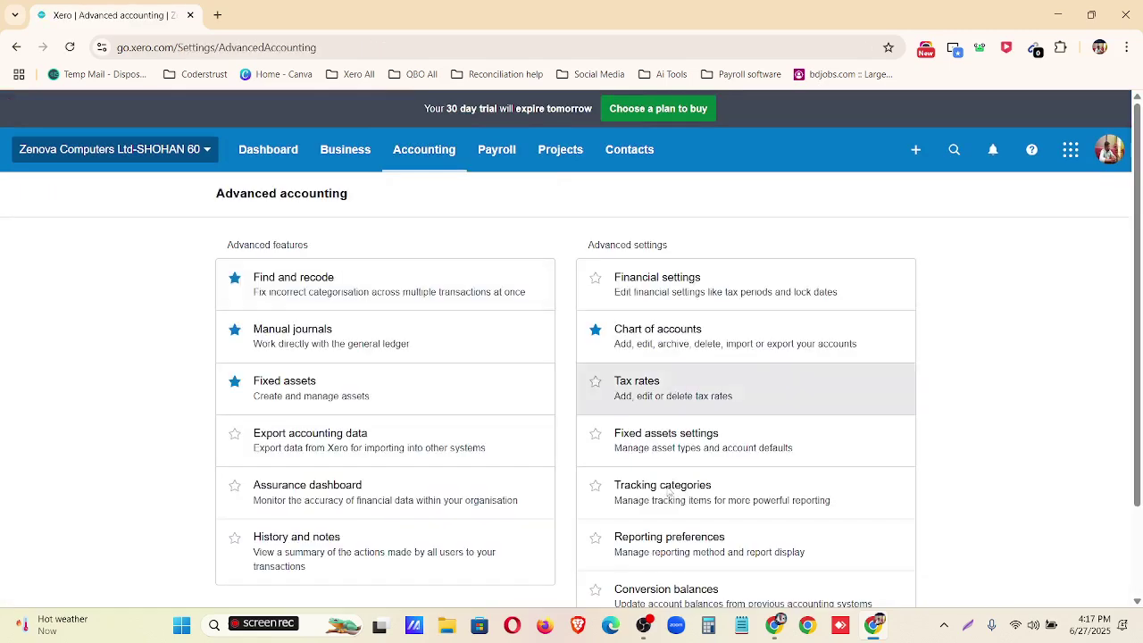
scroll(686, 445, "down", 2)
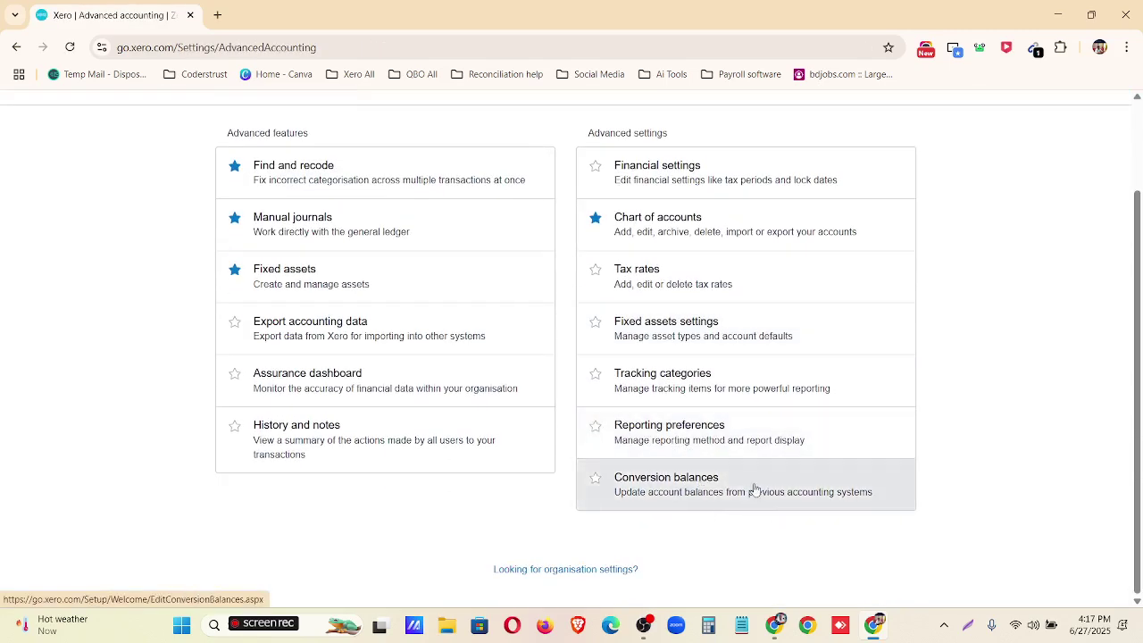
left_click(635, 504)
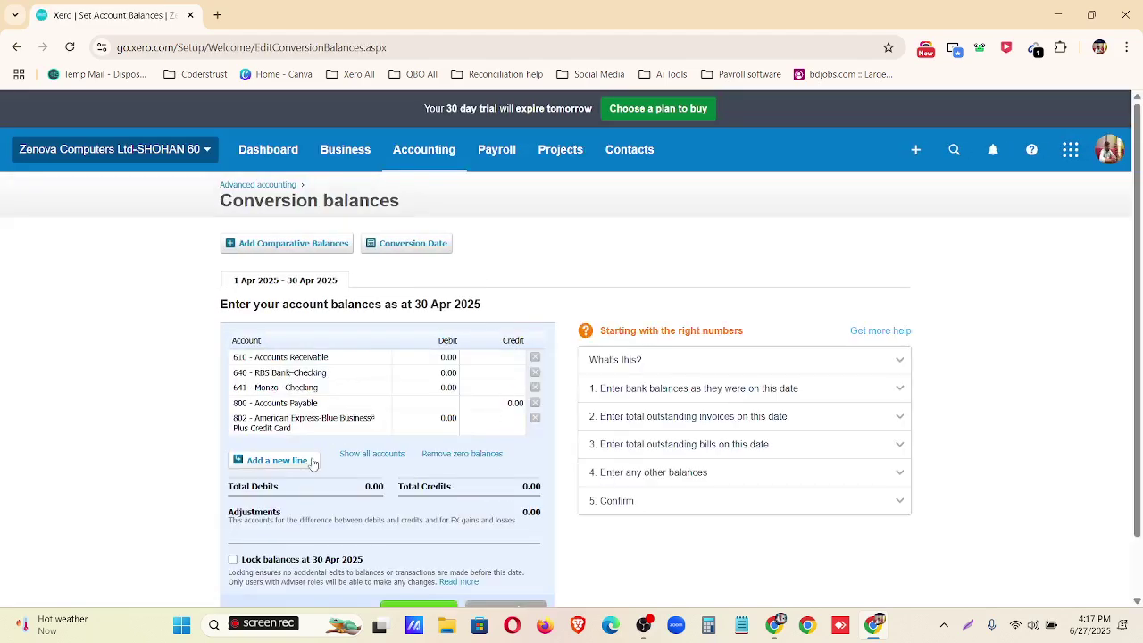
- Show all accounts in the conversion balances table and look through the list down to its end
left_click(376, 457)
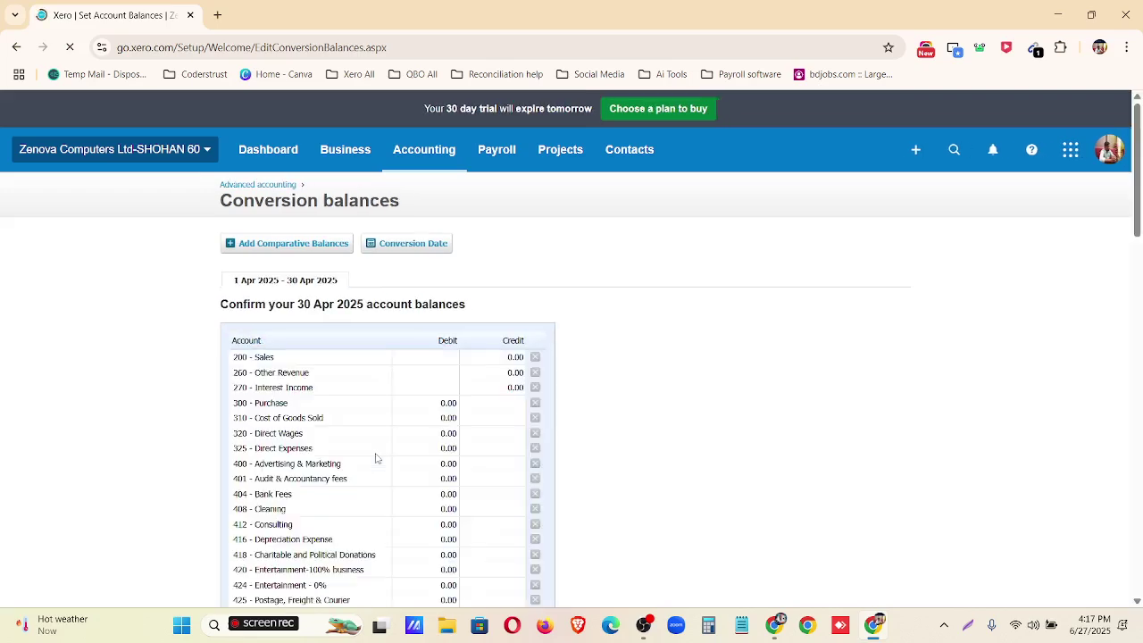
scroll(453, 342, "down", 3)
scroll(453, 342, "down", 15)
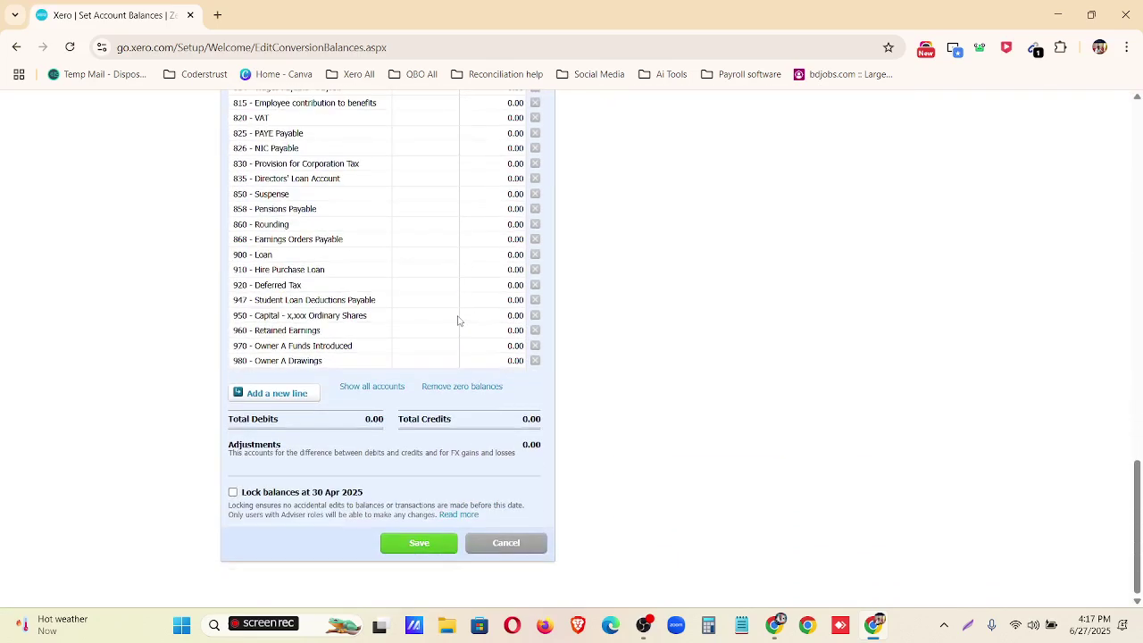
- Look over the debit and credit totals and the fixed asset, liability and equity accounts in the conversion balances table
left_click_drag(356, 425, 391, 424)
scroll(402, 393, "up", 2)
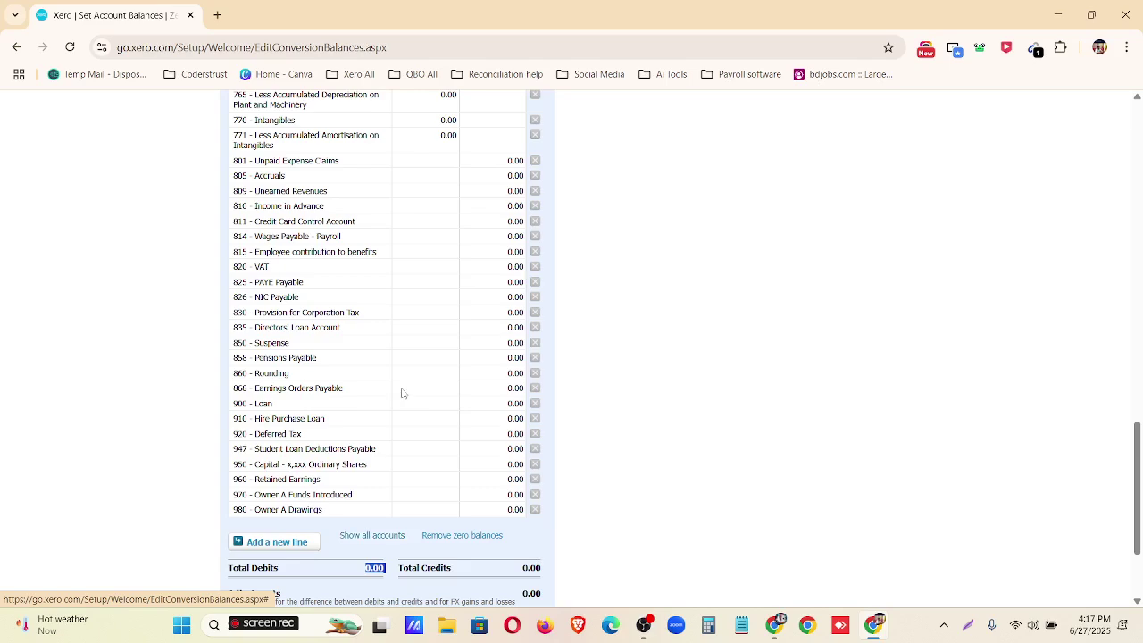
scroll(402, 393, "up", 1)
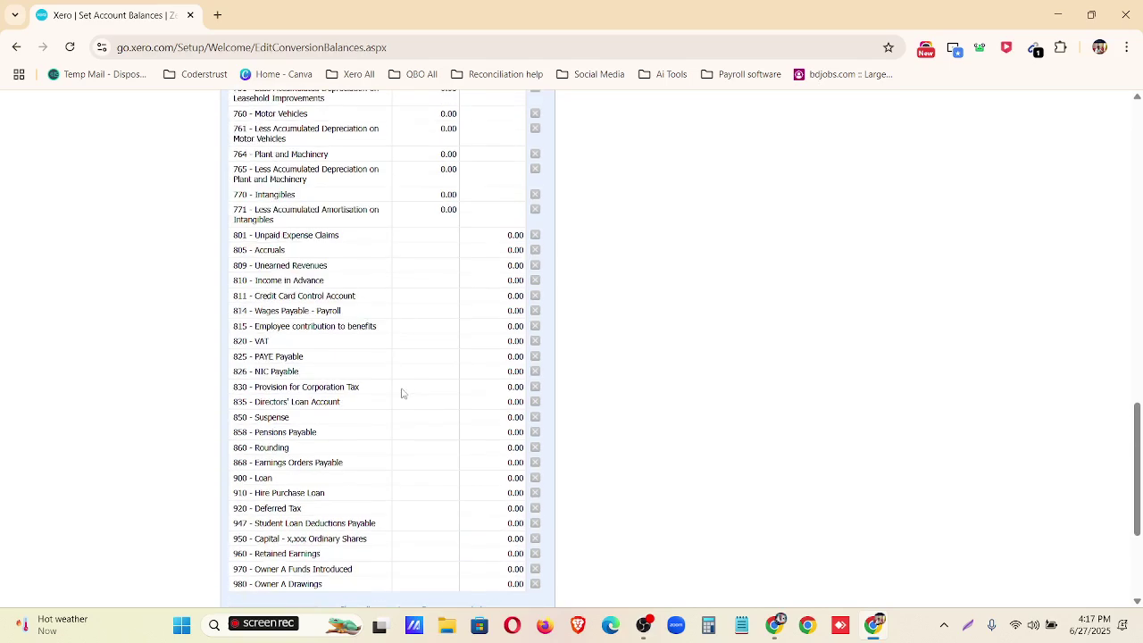
left_click(440, 156)
scroll(452, 365, "down", 1)
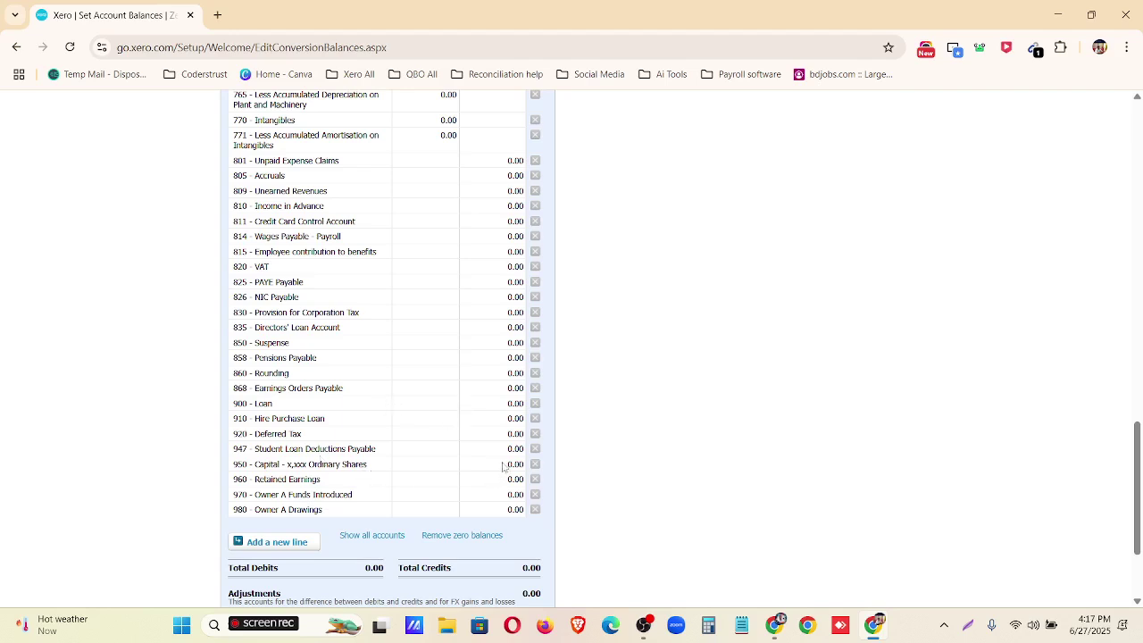
scroll(503, 466, "up", 4)
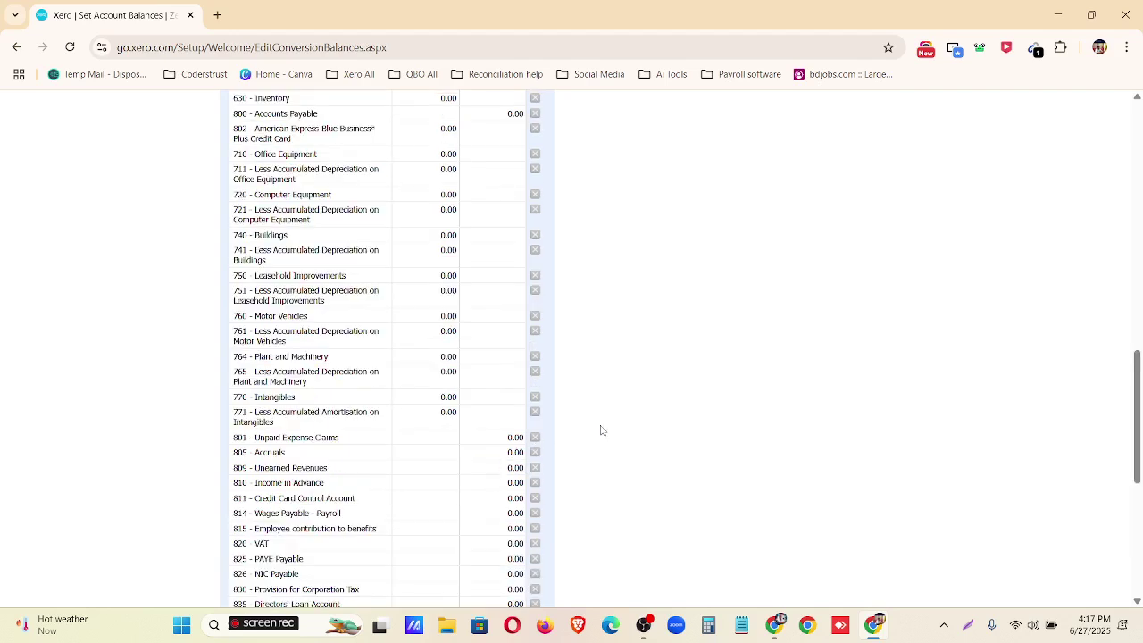
scroll(384, 348, "down", 4)
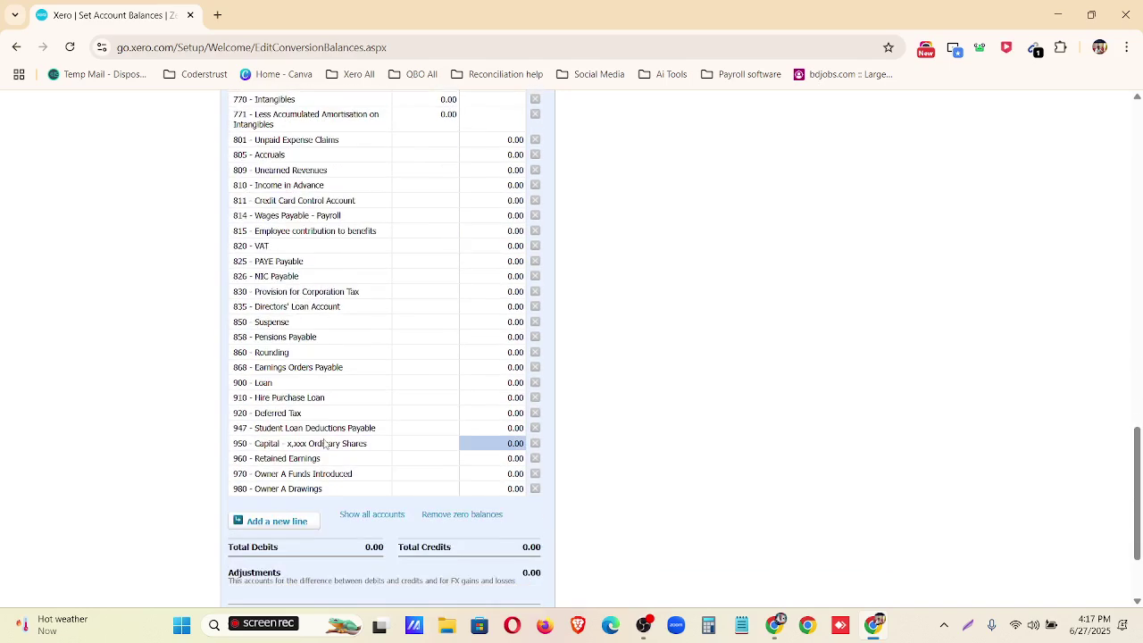
- Add an empty line below the last account in the conversion balances table and look through the whole table
left_click(276, 521)
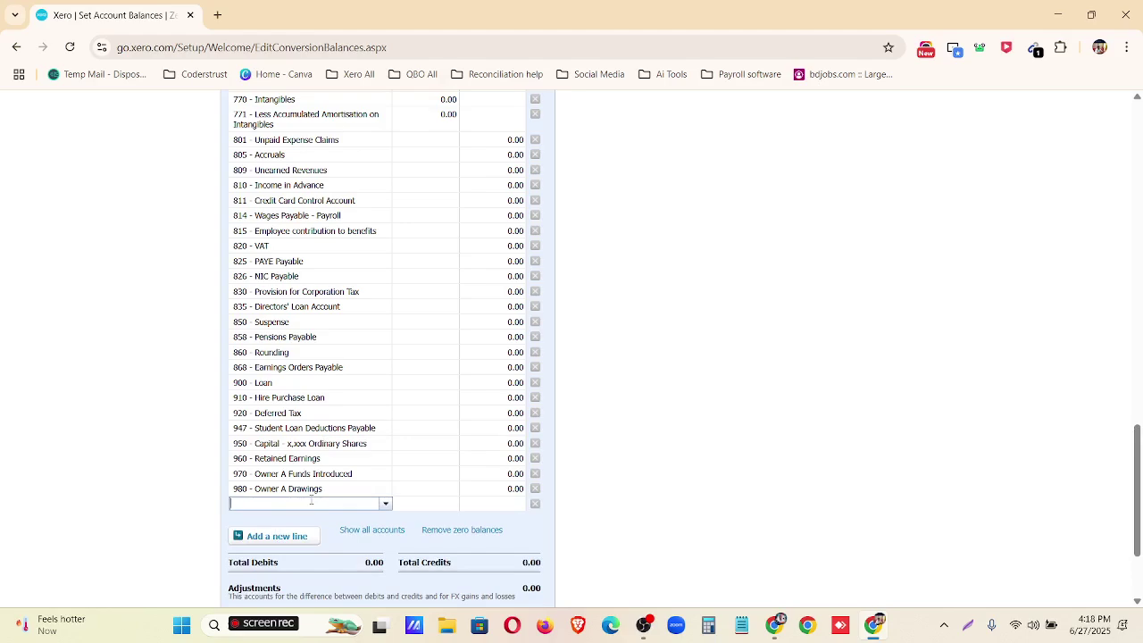
scroll(310, 501, "up", 15)
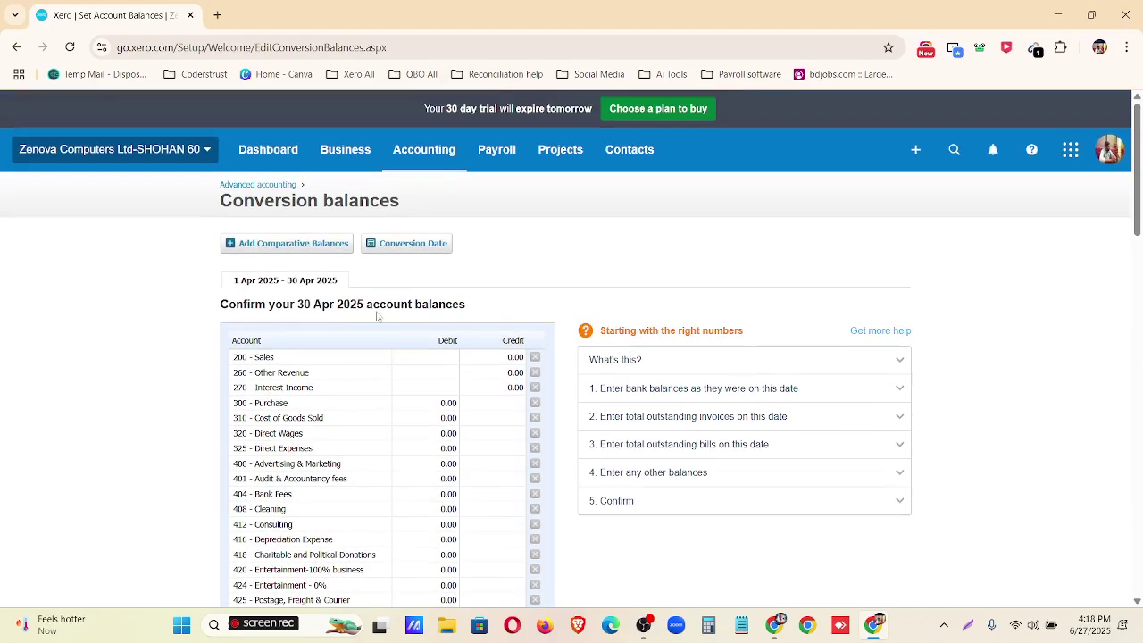
scroll(422, 248, "down", 15)
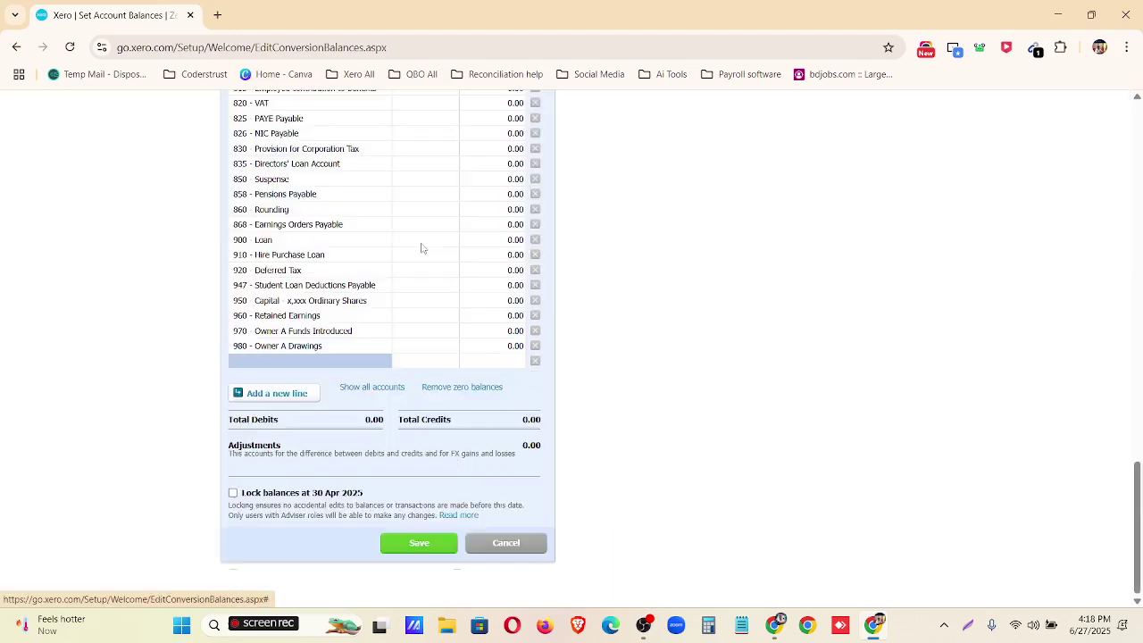
- Change the organisation's conversion date to April 2015 and save it
scroll(422, 249, "up", 12)
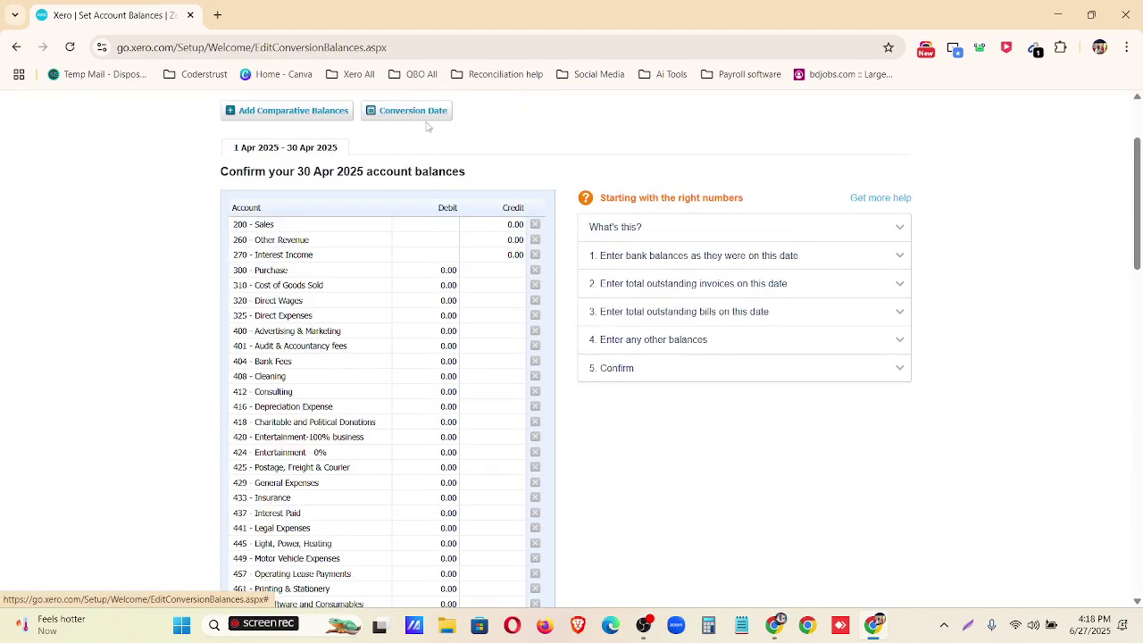
left_click(422, 117)
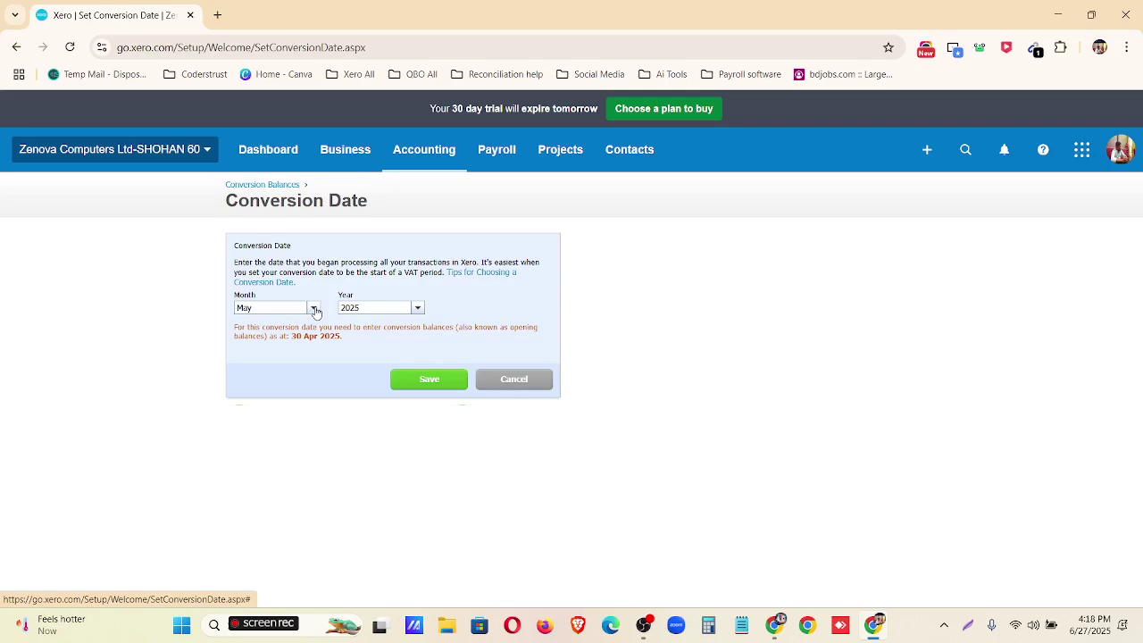
left_click(315, 309)
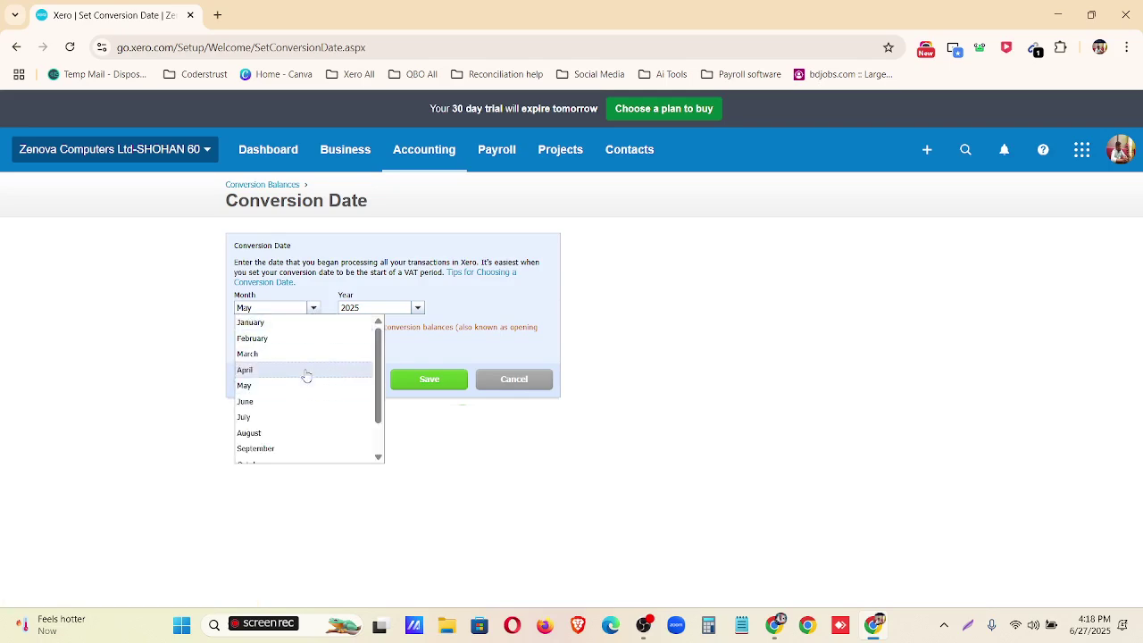
left_click(307, 373)
left_click(416, 308)
scroll(385, 390, "down", 3)
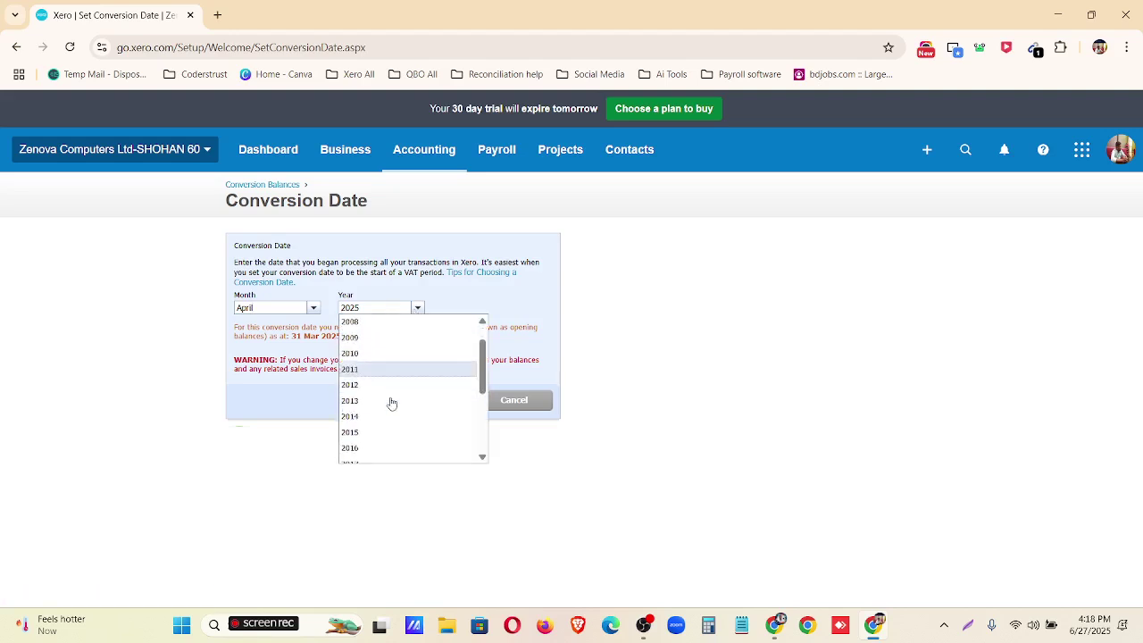
scroll(376, 382, "up", 2)
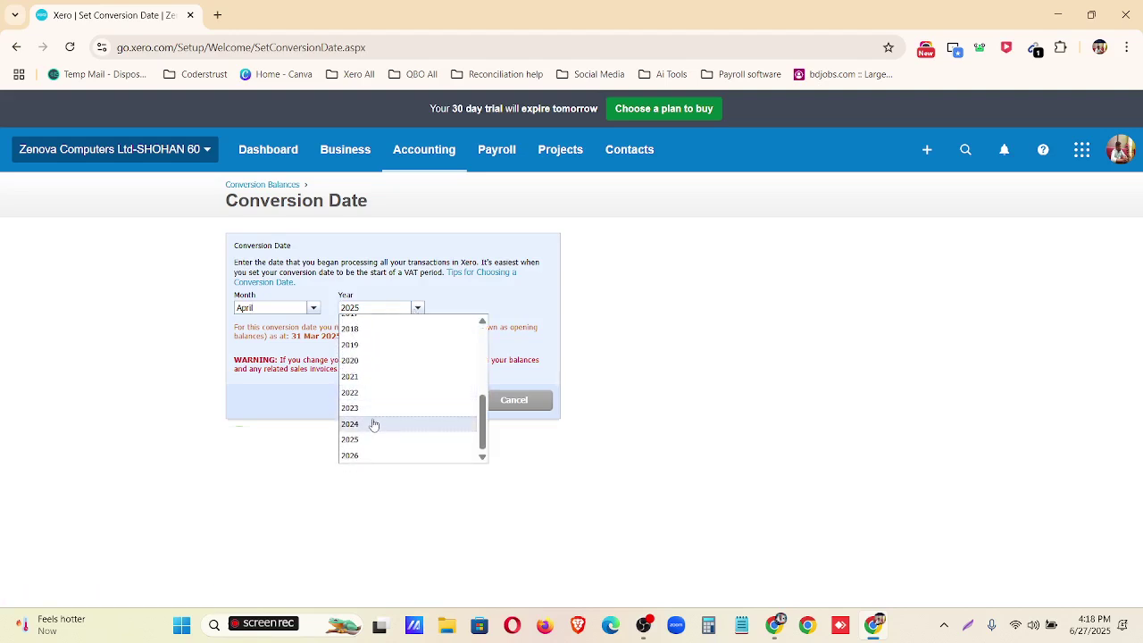
left_click(377, 356)
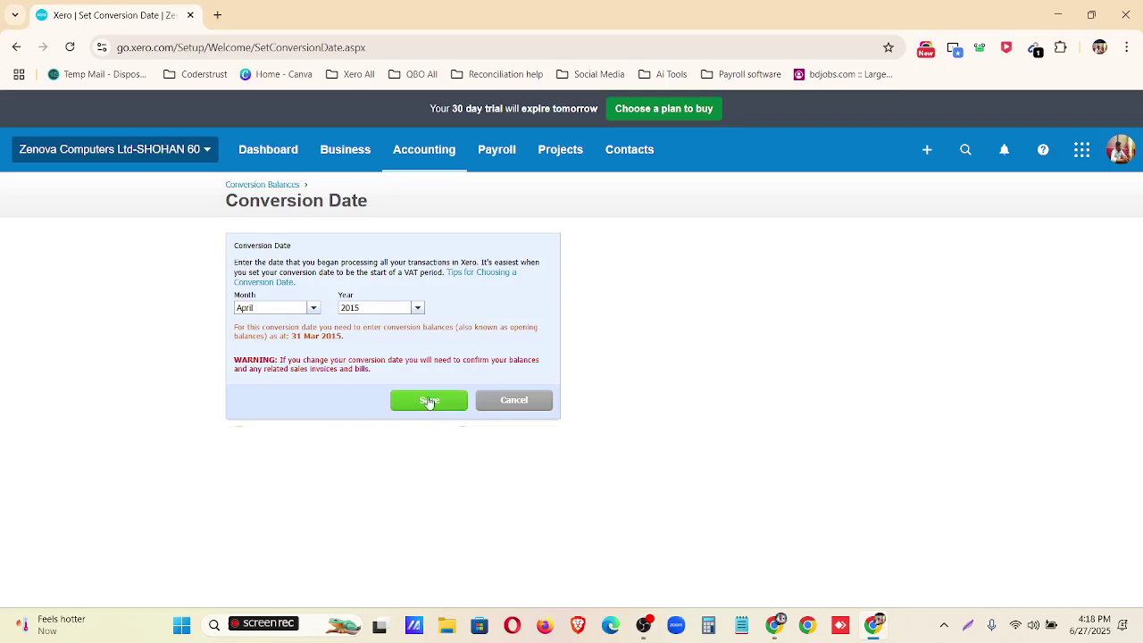
left_click(427, 401)
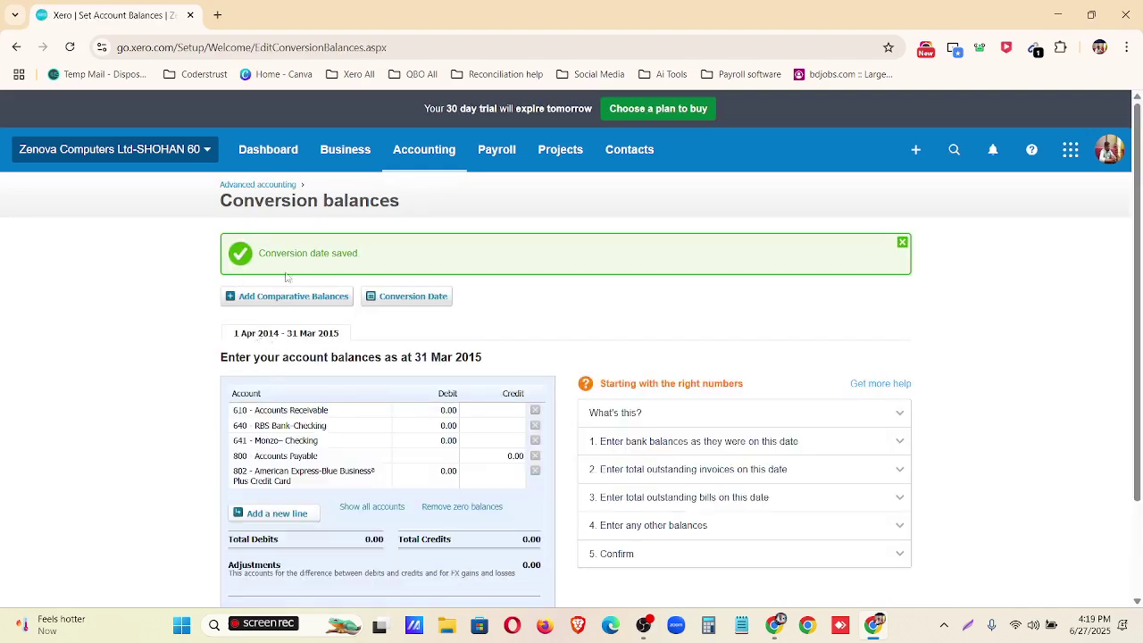
- Go from the conversion balances to the Fixed assets page through the Advanced accounting settings
left_click(449, 150)
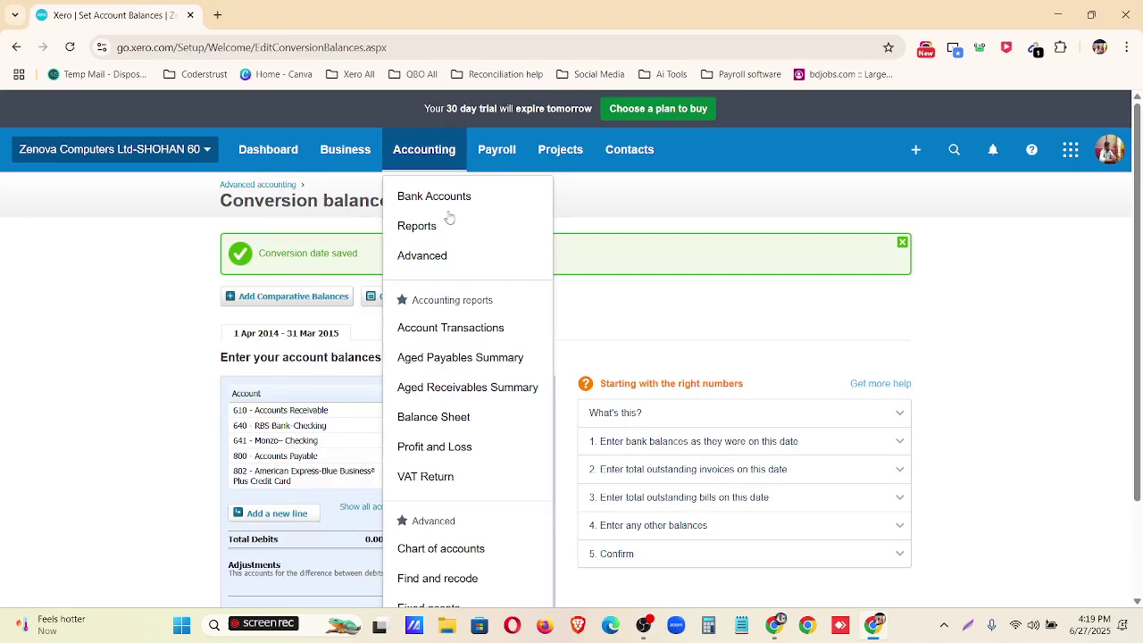
left_click(429, 268)
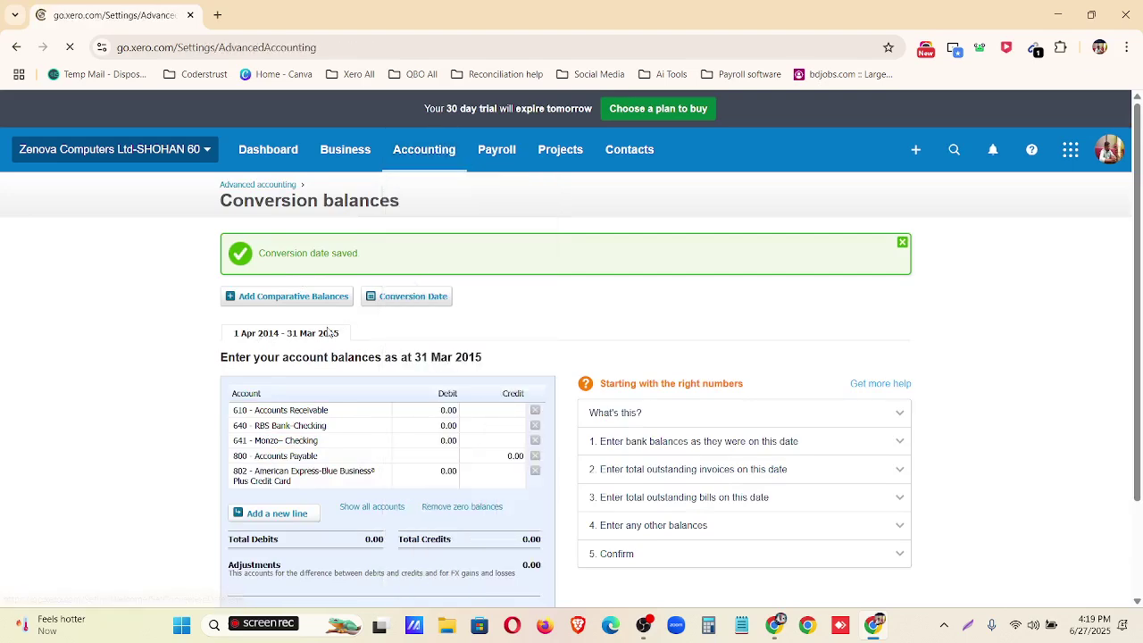
left_click(315, 411)
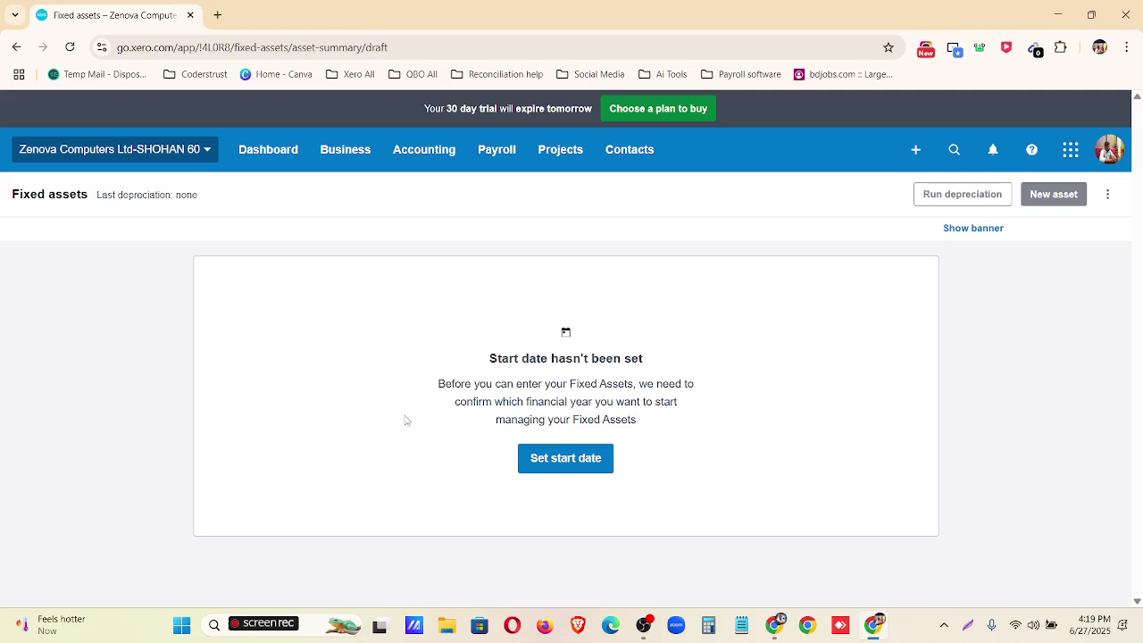
- Set the fixed assets start date to 1 Apr 2015, save it and dismiss the notification
left_click(560, 459)
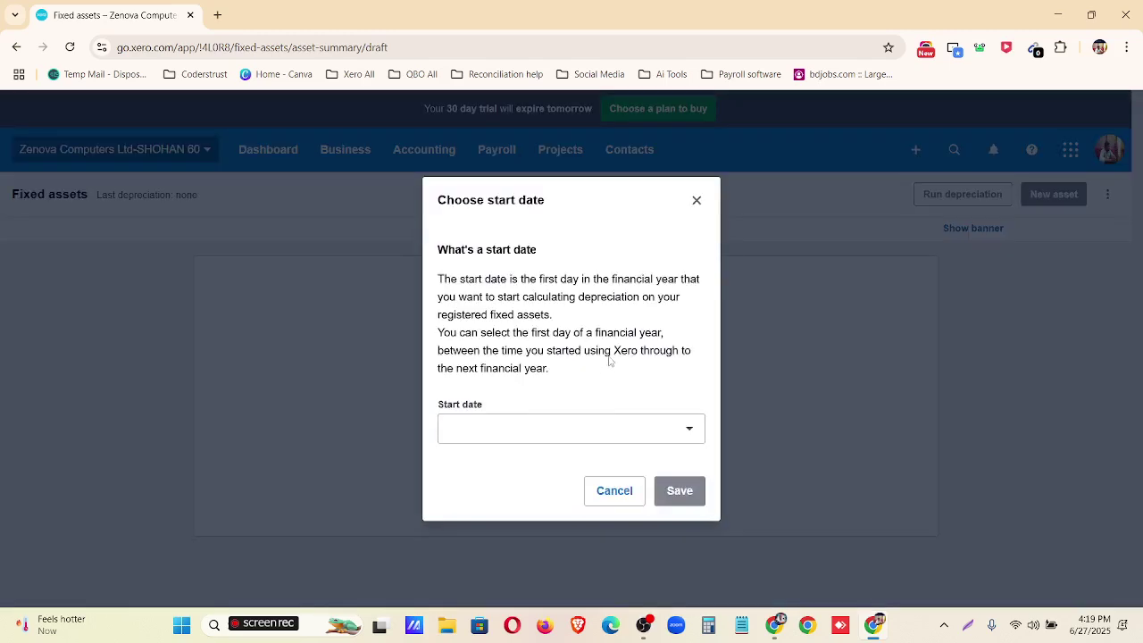
left_click(622, 428)
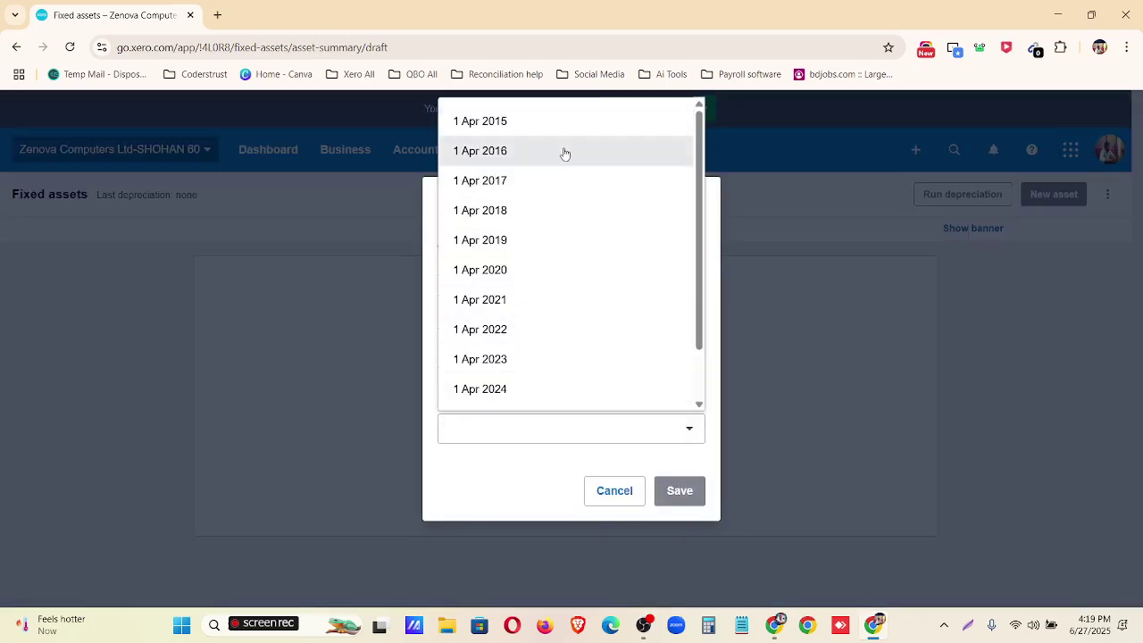
scroll(566, 244, "down", 1)
scroll(569, 211, "up", 1)
scroll(558, 186, "down", 1)
scroll(557, 186, "up", 2)
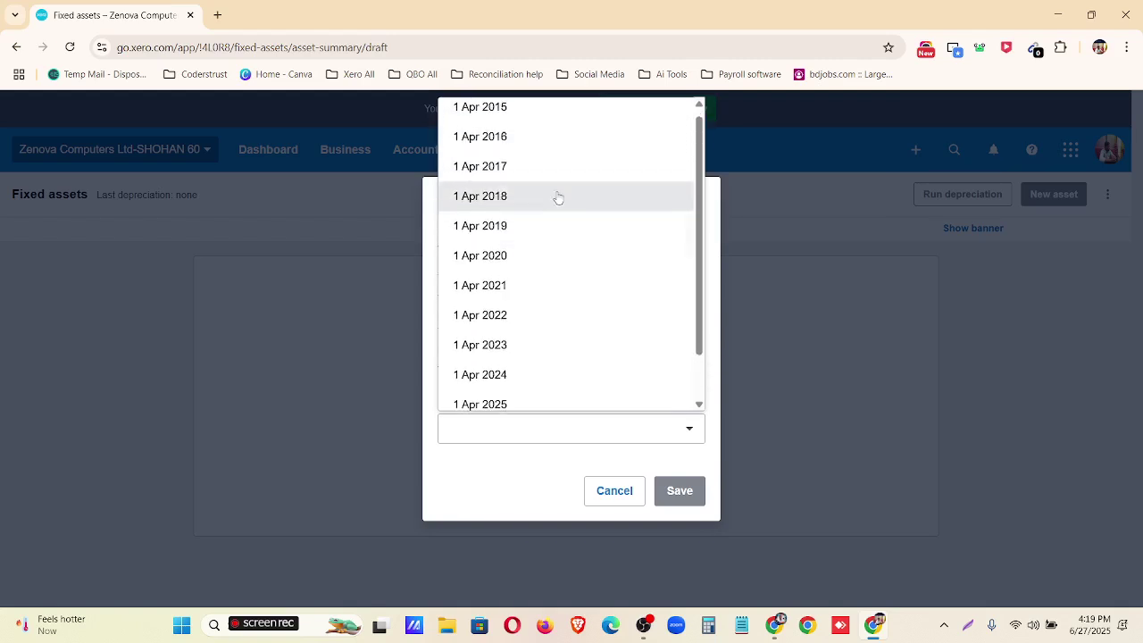
left_click(535, 119)
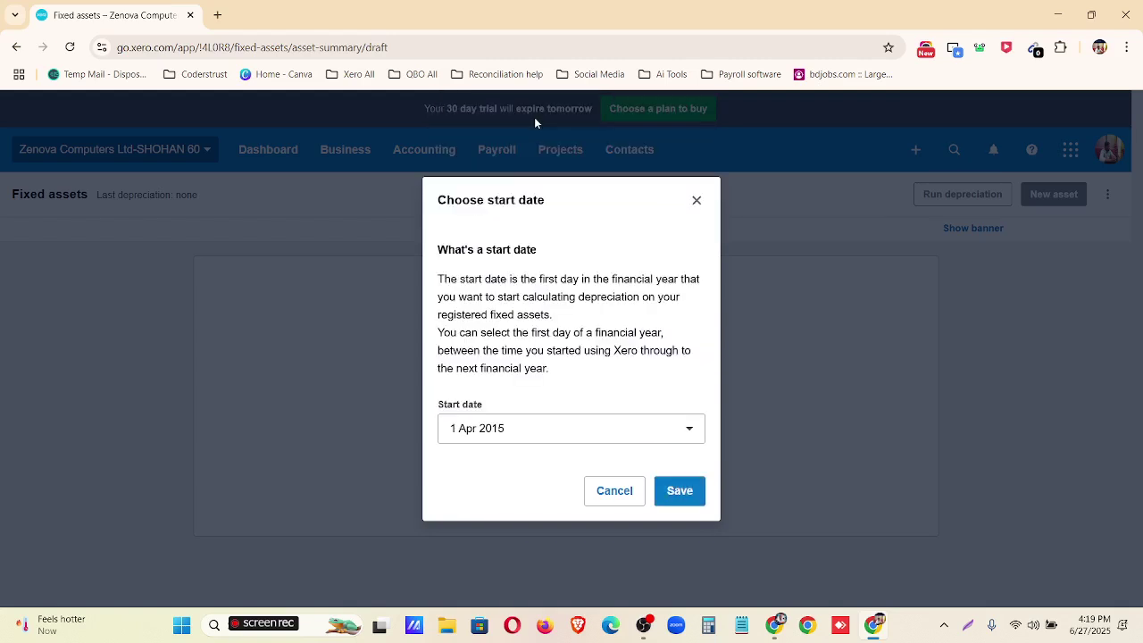
left_click(680, 492)
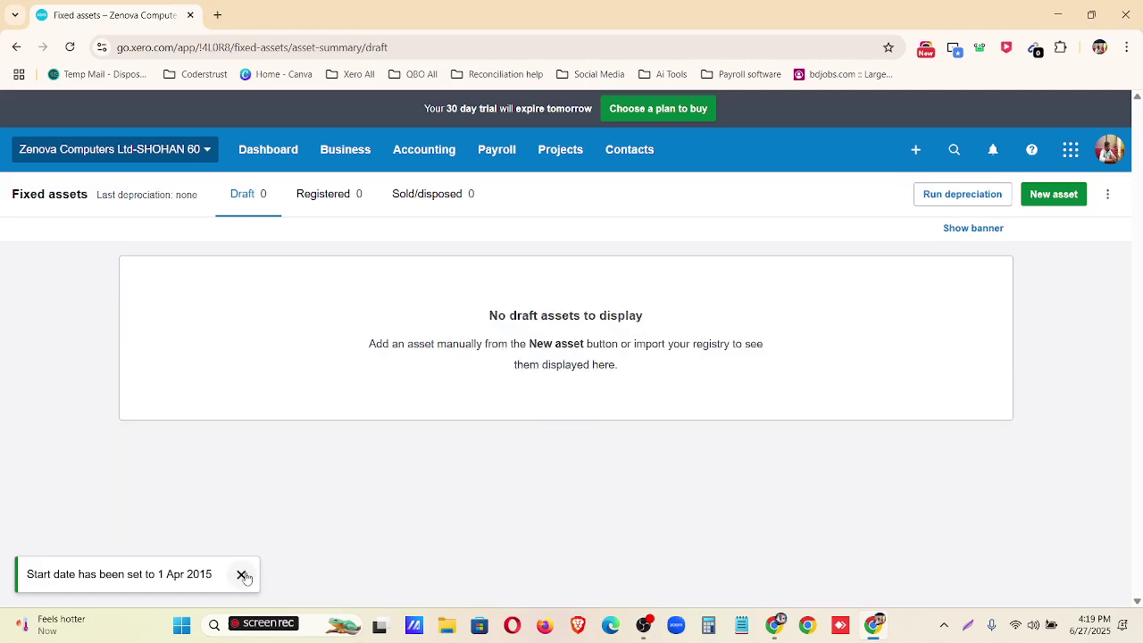
left_click(242, 575)
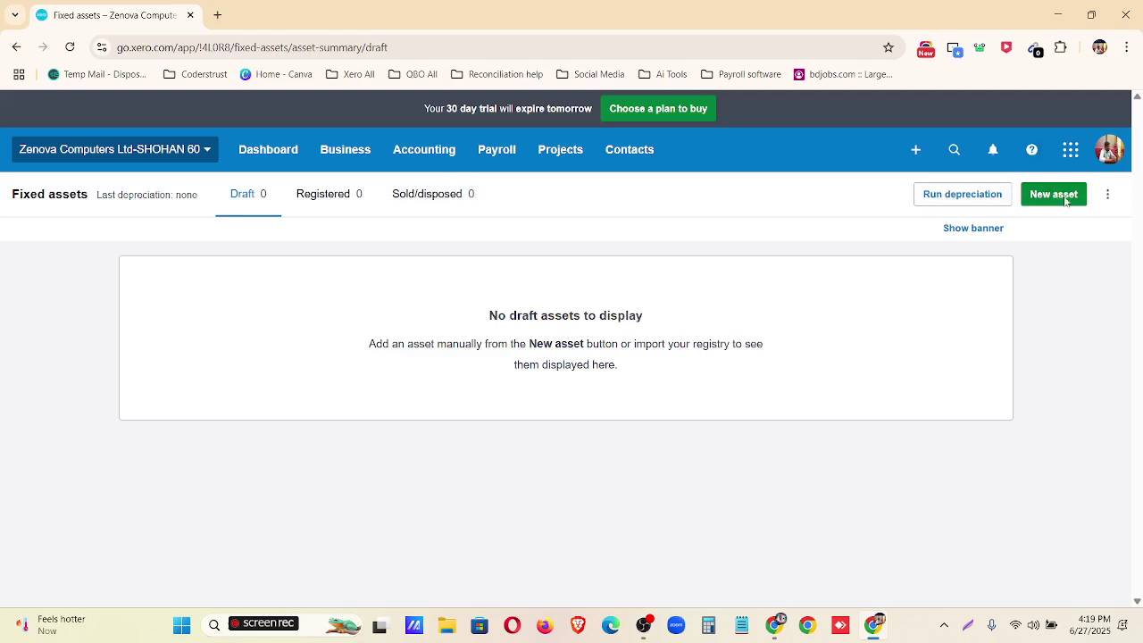
- Start a new fixed asset and go over the Asset name and Purchase price fields in its details form
left_click(1109, 197)
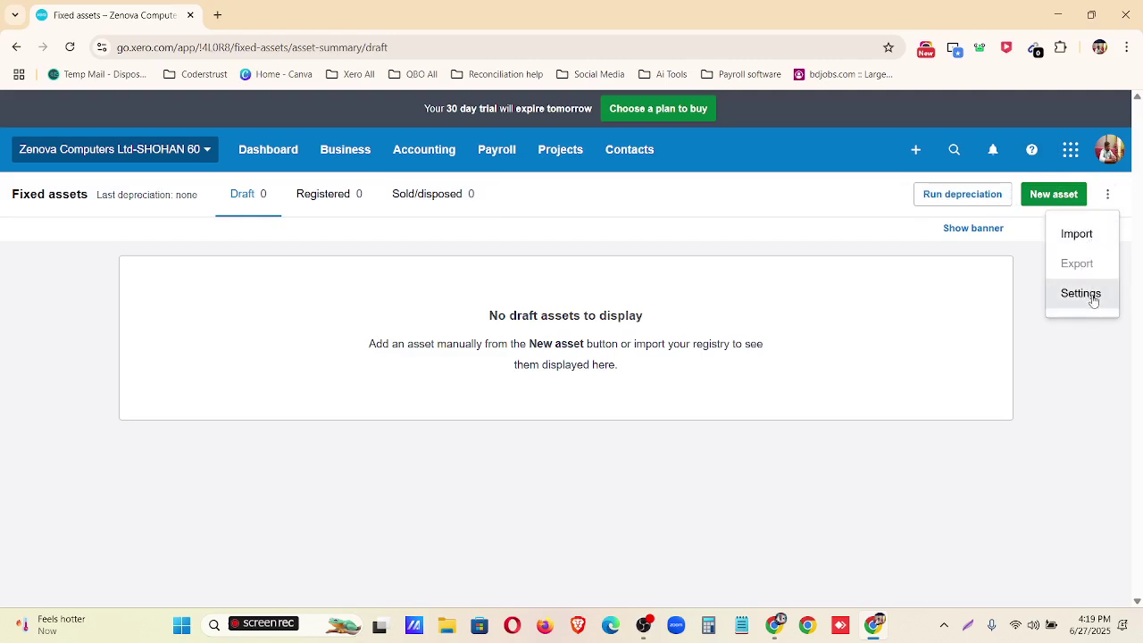
left_click(1063, 200)
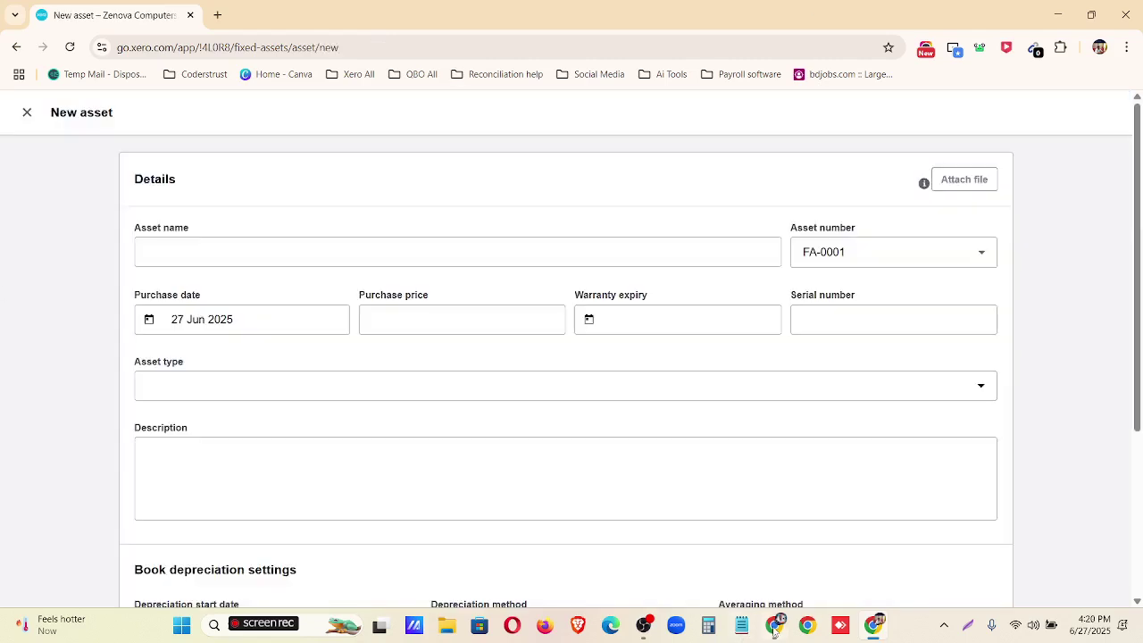
mouse_move(775, 631)
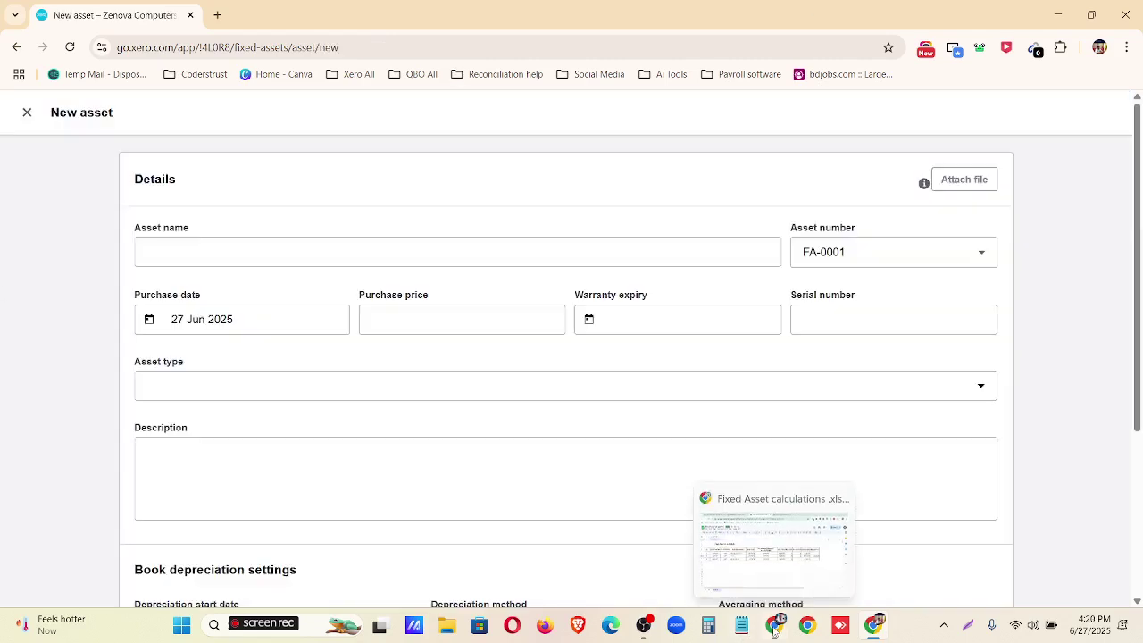
scroll(668, 380, "down", 1)
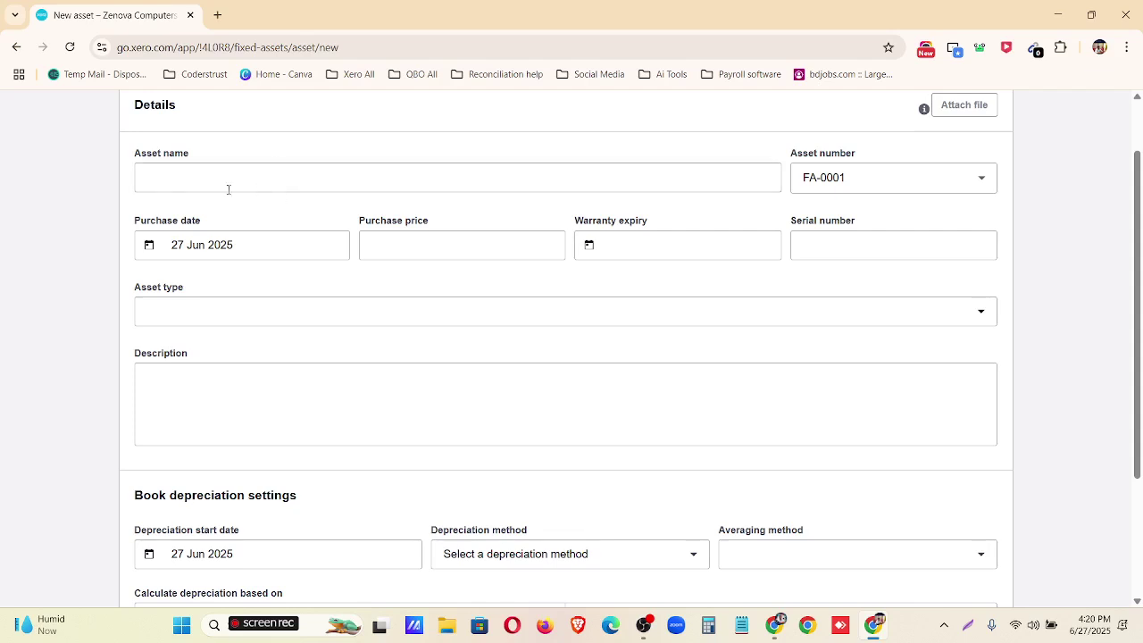
left_click_drag(133, 152, 187, 160)
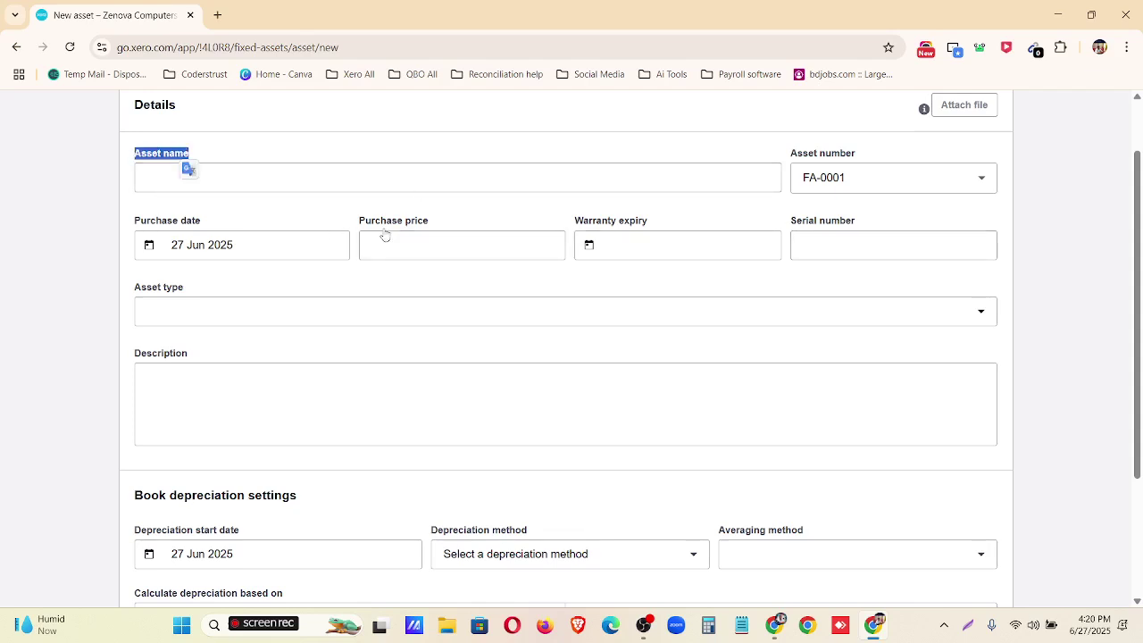
left_click_drag(434, 222, 369, 217)
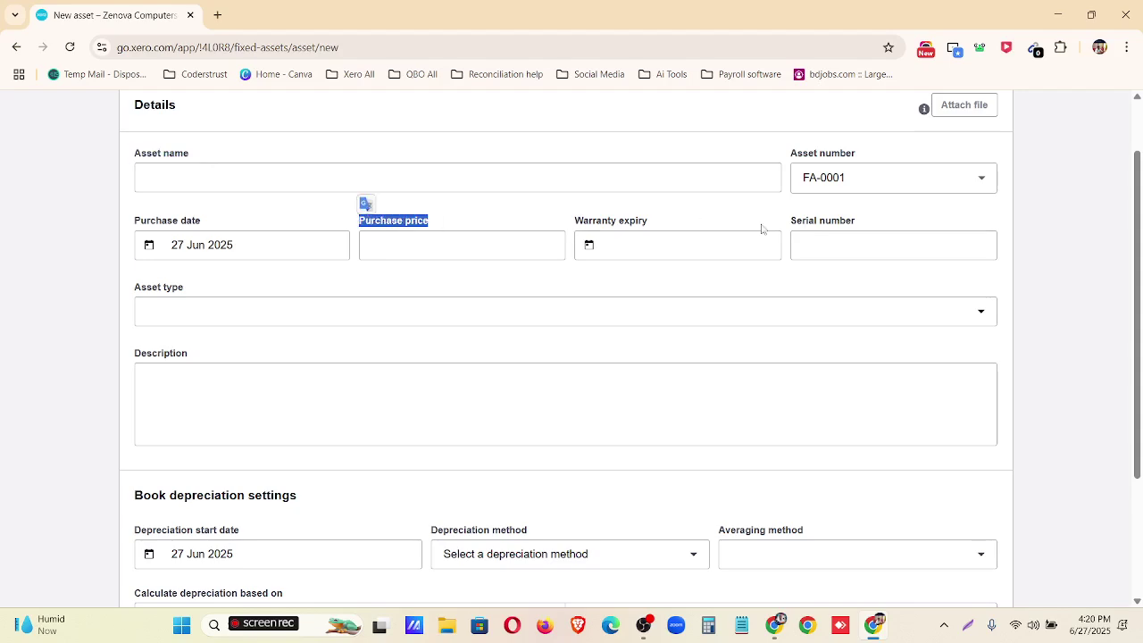
- Begin creating a new asset type for the asset being entered
scroll(434, 298, "down", 1)
left_click(178, 235)
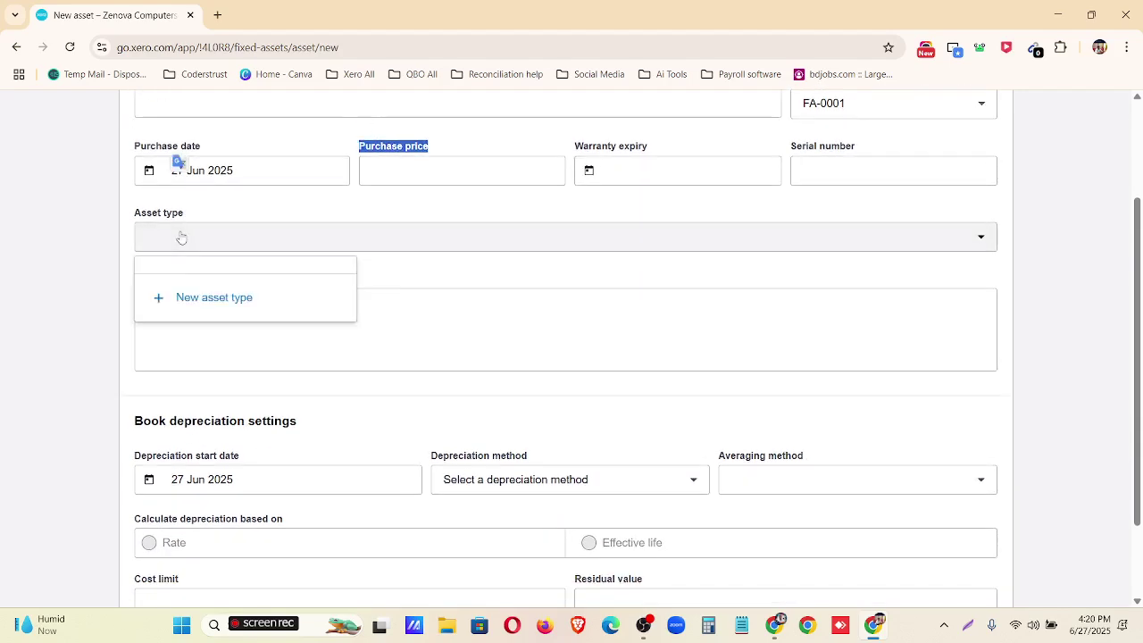
left_click(187, 304)
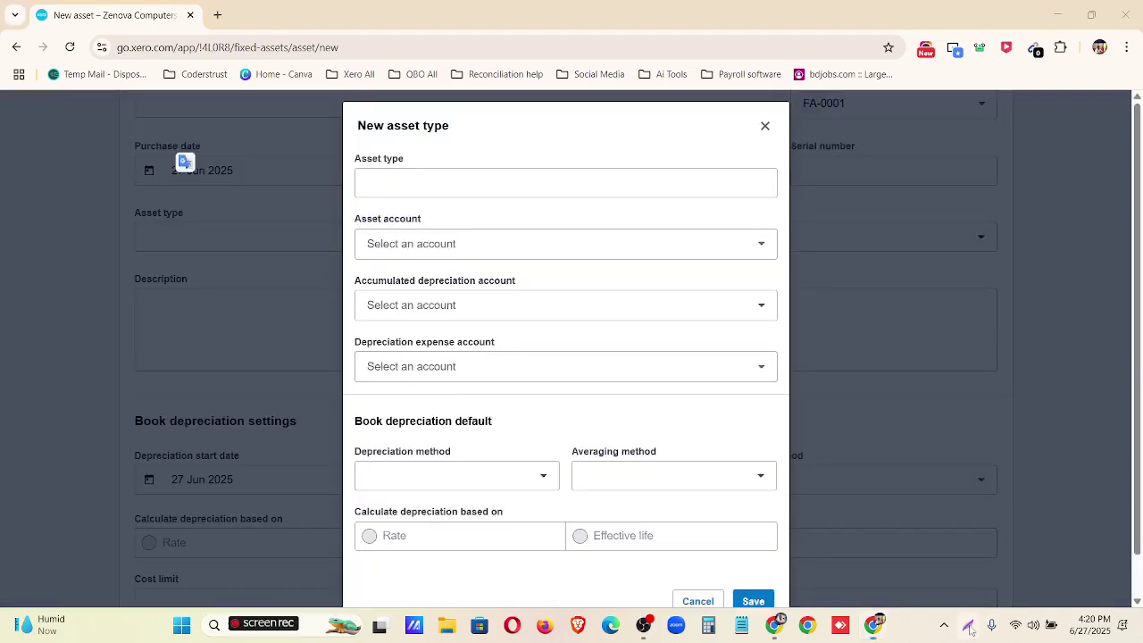
- Box the asset account, accumulated depreciation account and depreciation expense account fields of the New asset type form in a screen capture
key("alt+s")
left_click_drag(1142, 632, 1142, 628)
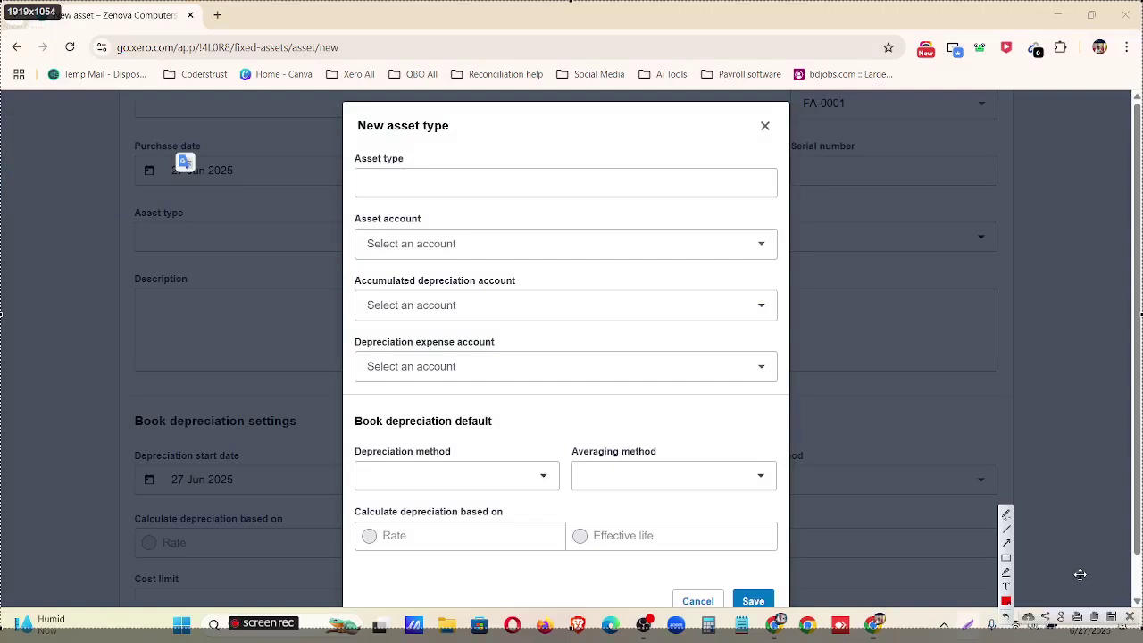
left_click(1007, 560)
mouse_move(348, 204)
left_mouse_down()
mouse_move(380, 233)
mouse_move(476, 264)
left_mouse_up()
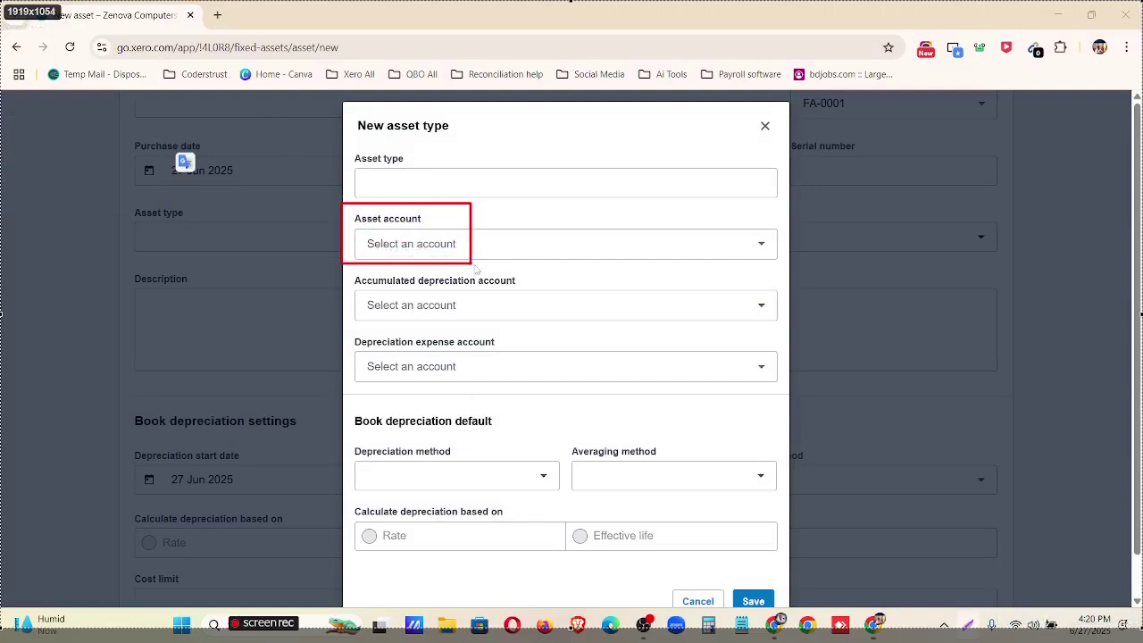
left_click_drag(325, 269, 541, 329)
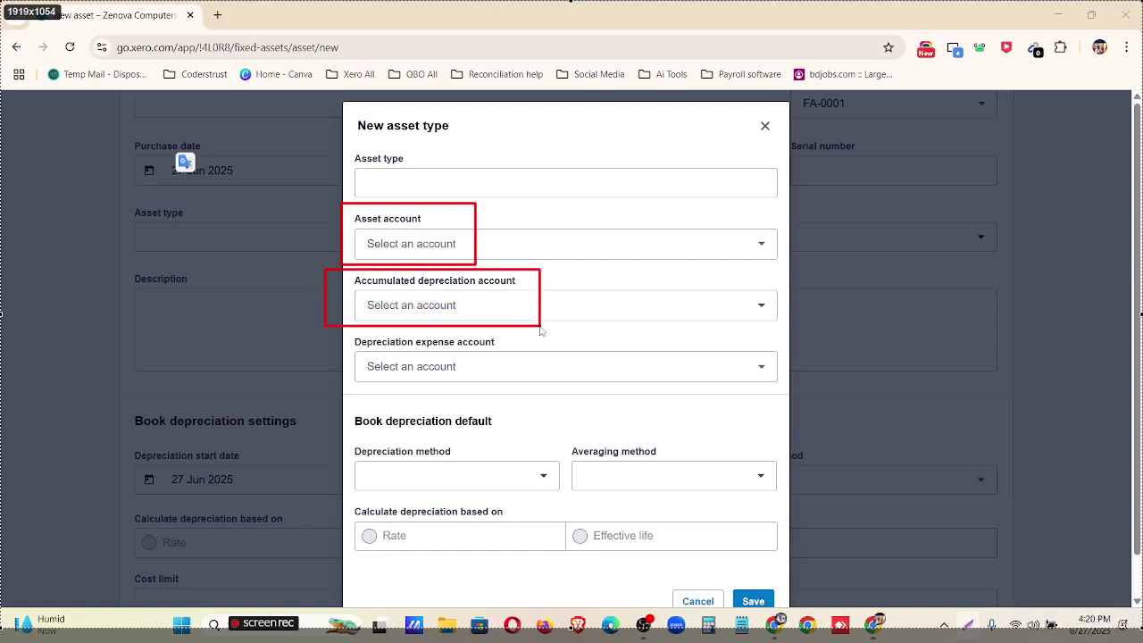
mouse_move(334, 330)
left_mouse_down()
mouse_move(419, 370)
mouse_move(537, 391)
left_mouse_up()
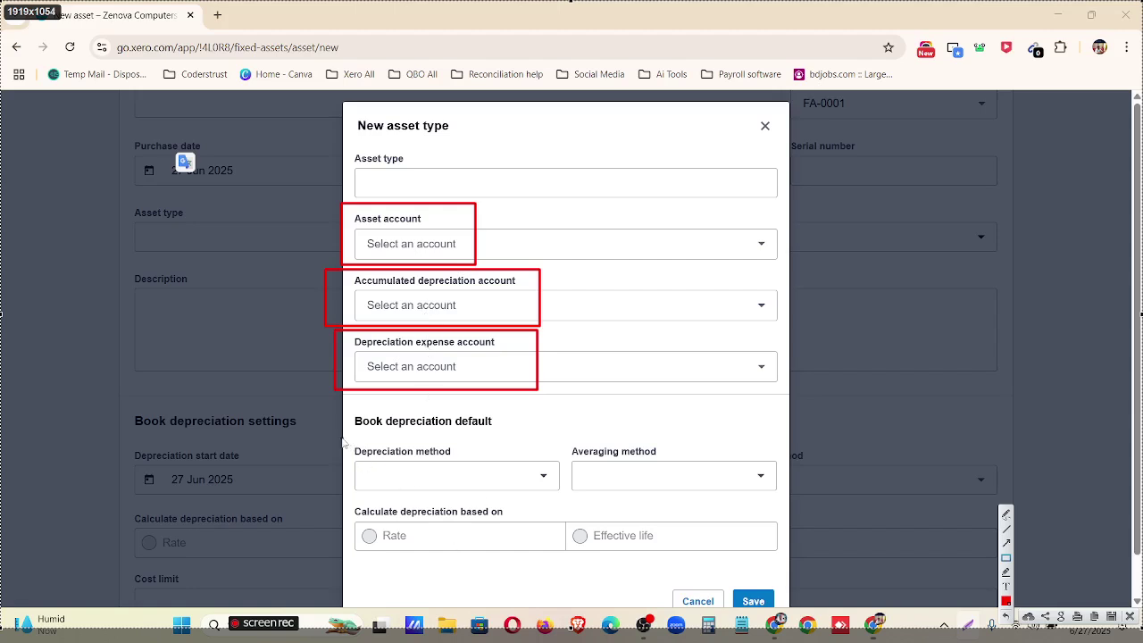
- Mark the depreciation method, averaging method, Rate and Effective life options in the capture, and dismiss it without saving
mouse_move(342, 437)
left_mouse_down()
mouse_move(460, 506)
mouse_move(485, 500)
left_mouse_up()
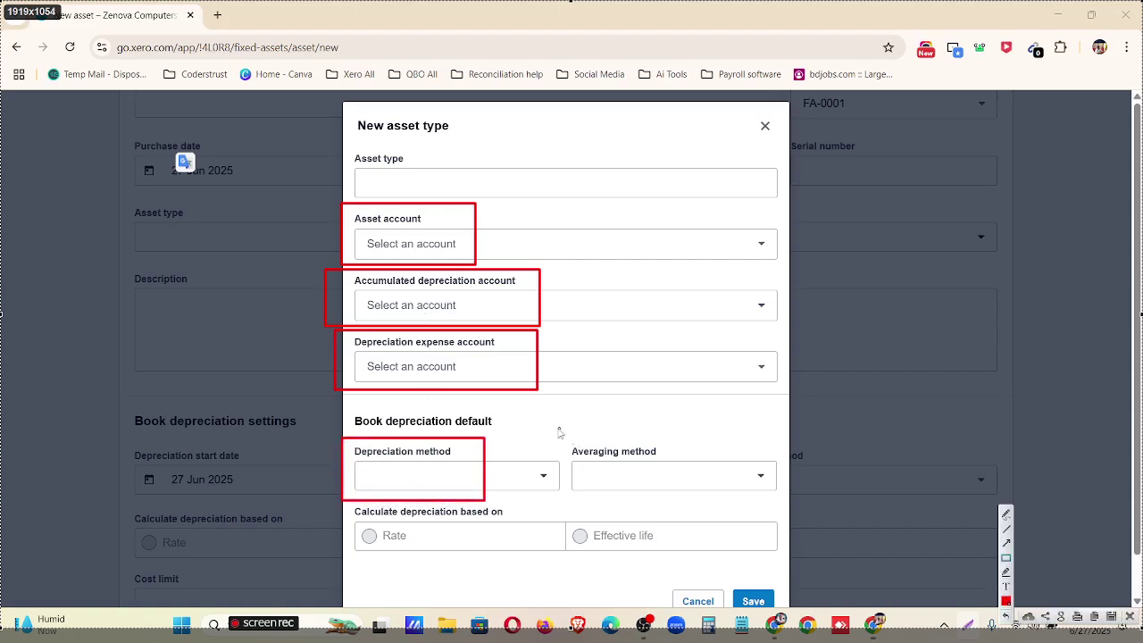
left_click_drag(557, 429, 699, 494)
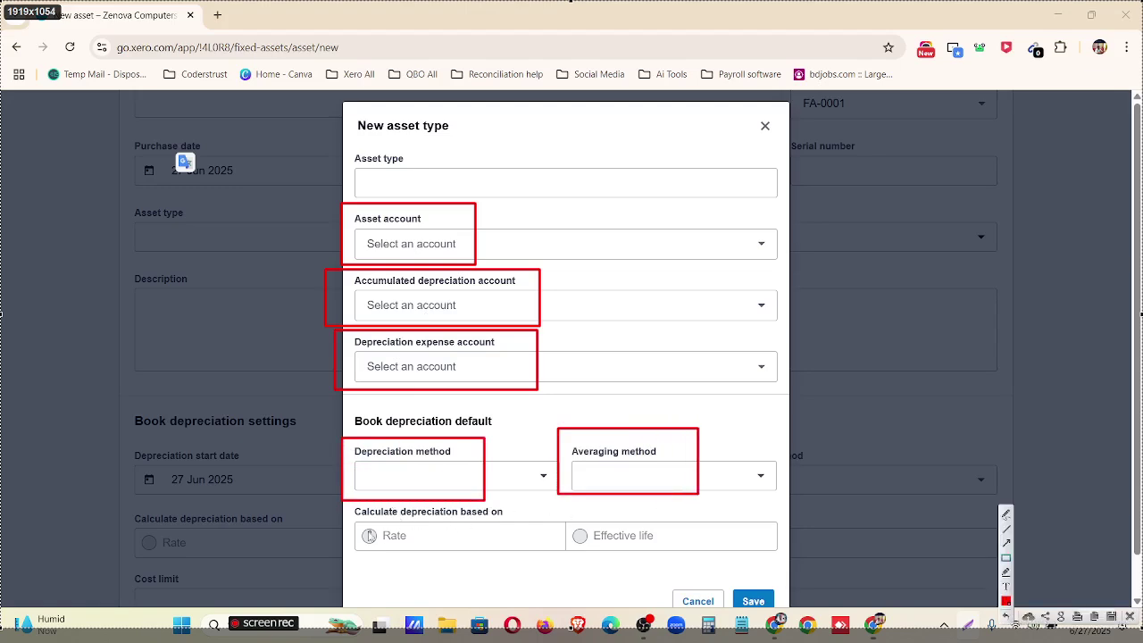
left_click_drag(349, 519, 428, 562)
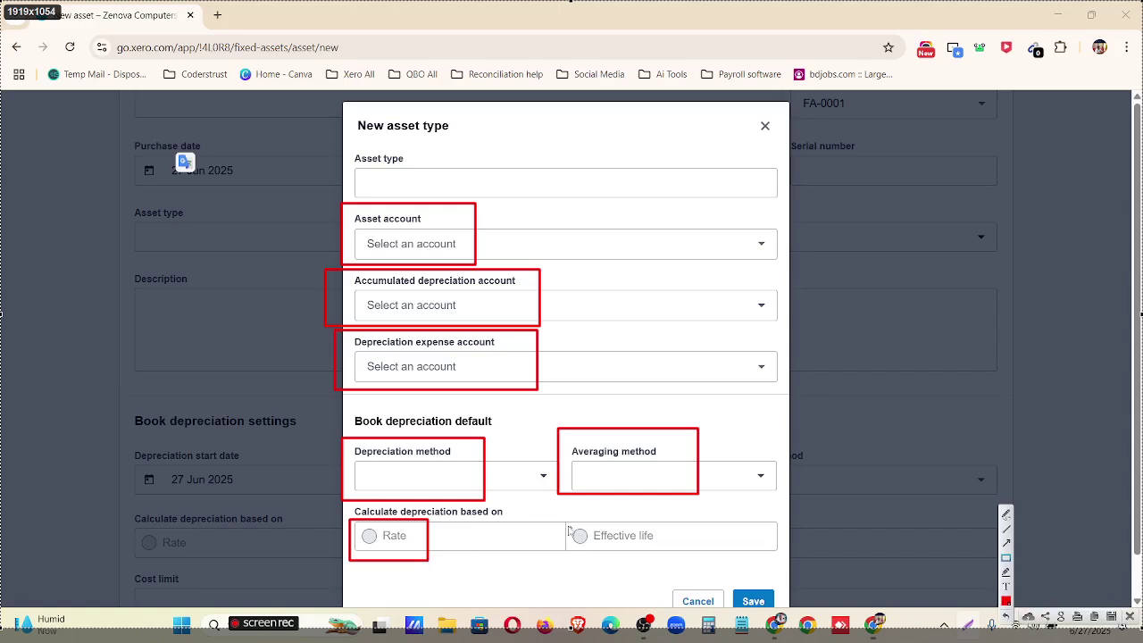
left_click_drag(562, 512, 681, 563)
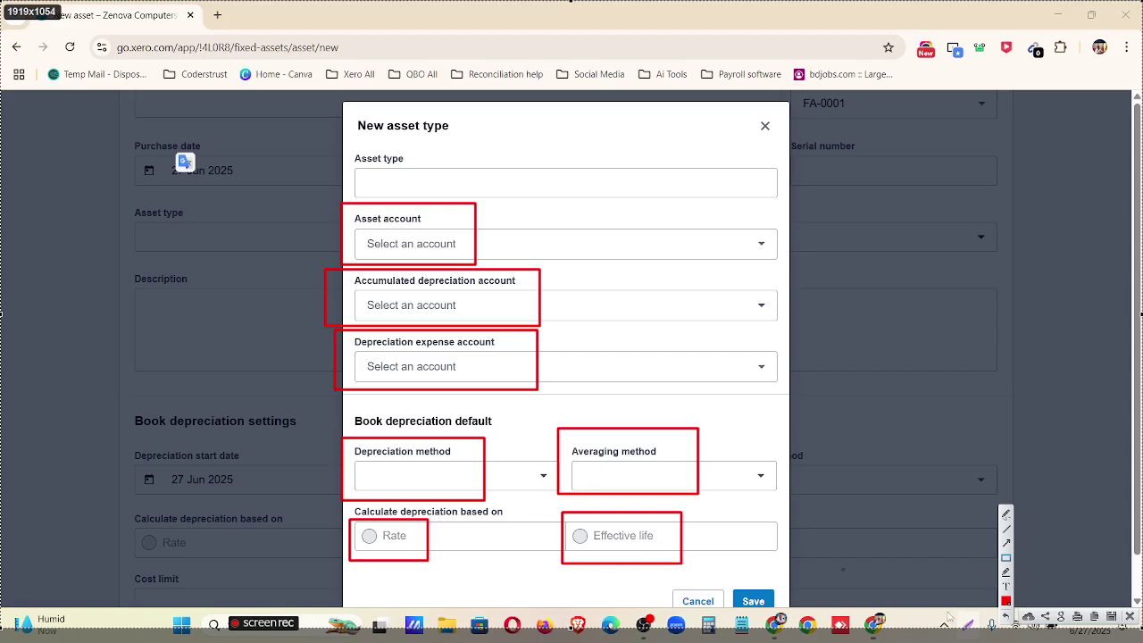
left_click(1130, 617)
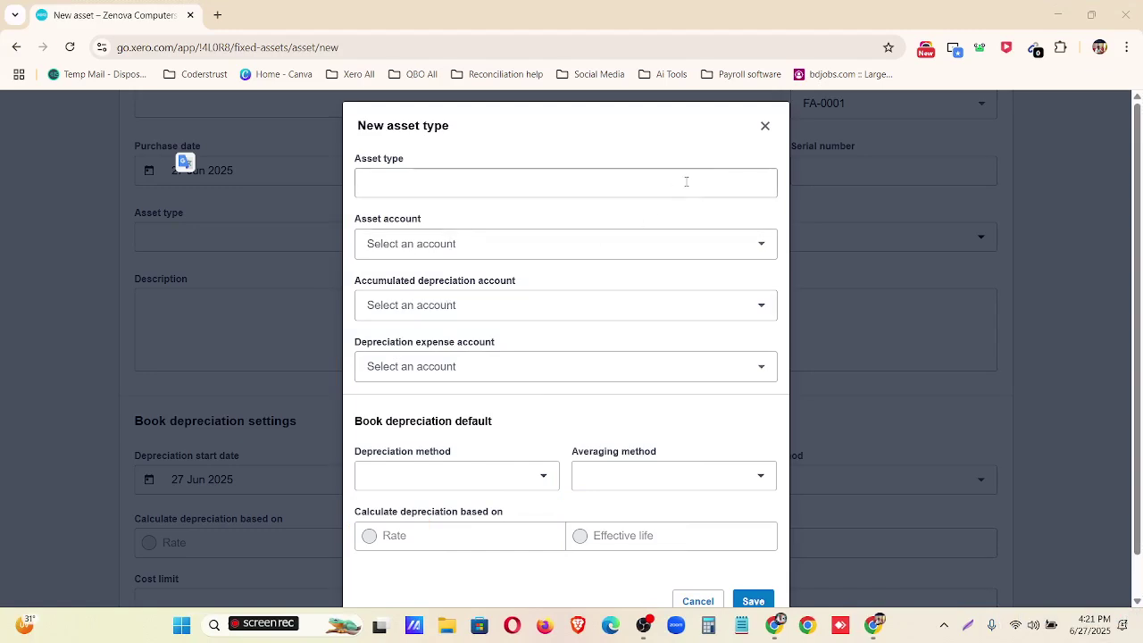
- Close the new asset type and new asset forms without saving and go to the chart of accounts
left_click(764, 125)
scroll(478, 295, "up", 2)
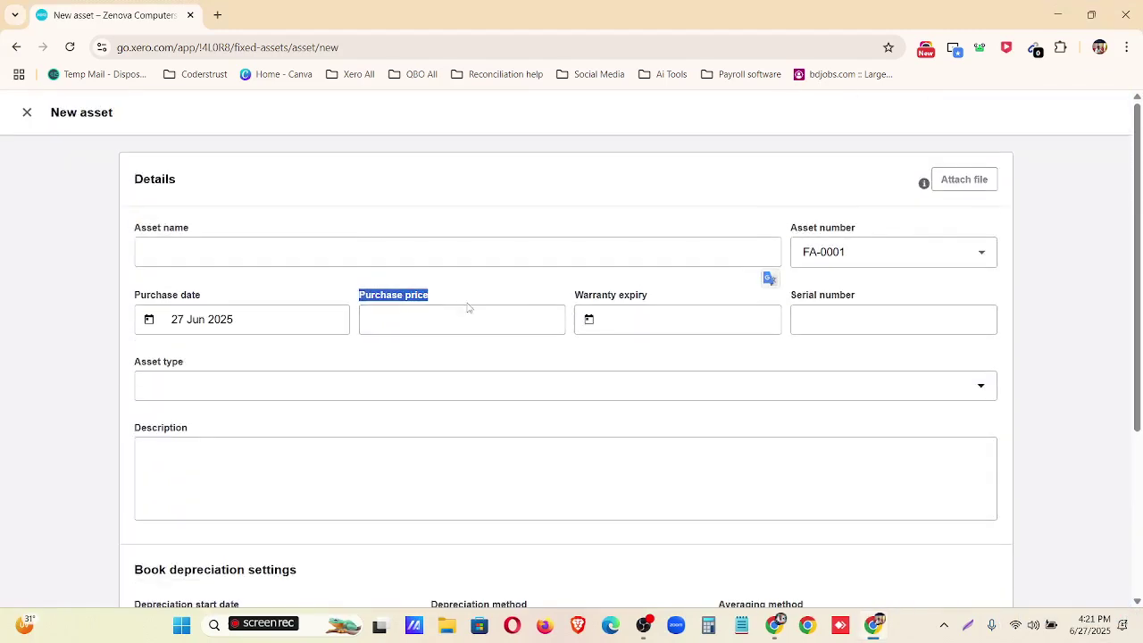
left_click(27, 112)
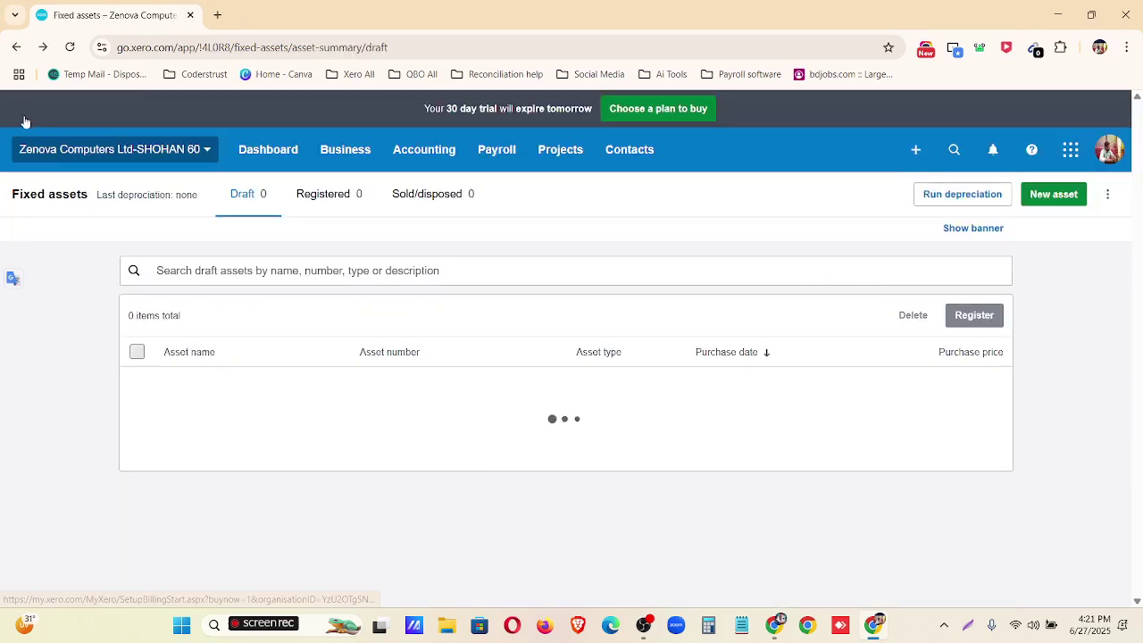
left_click(407, 152)
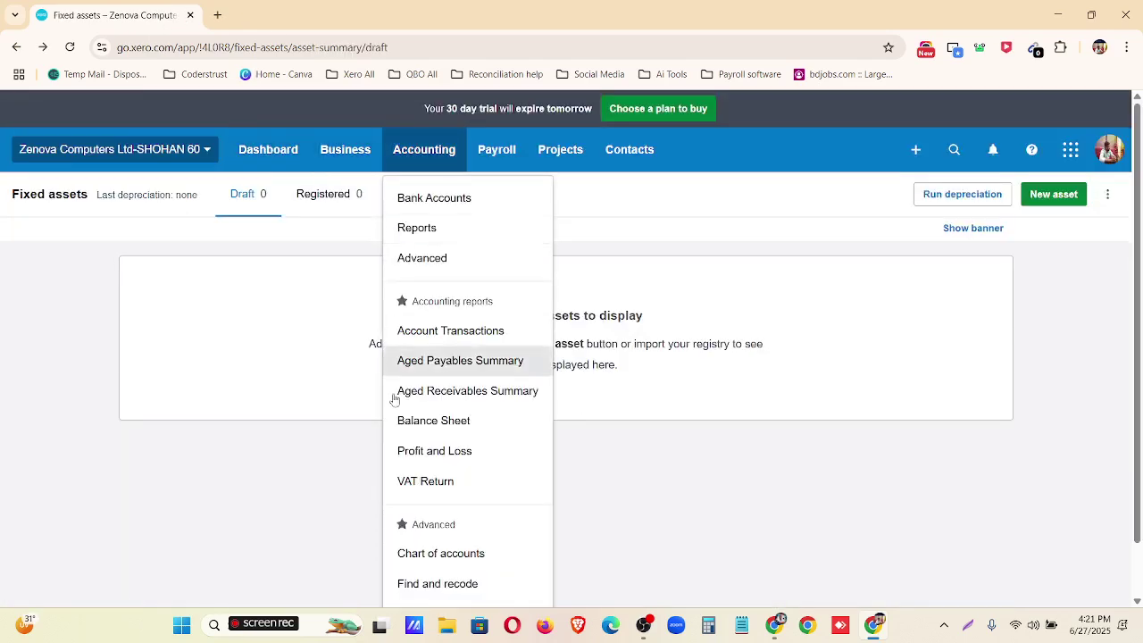
left_click(428, 552)
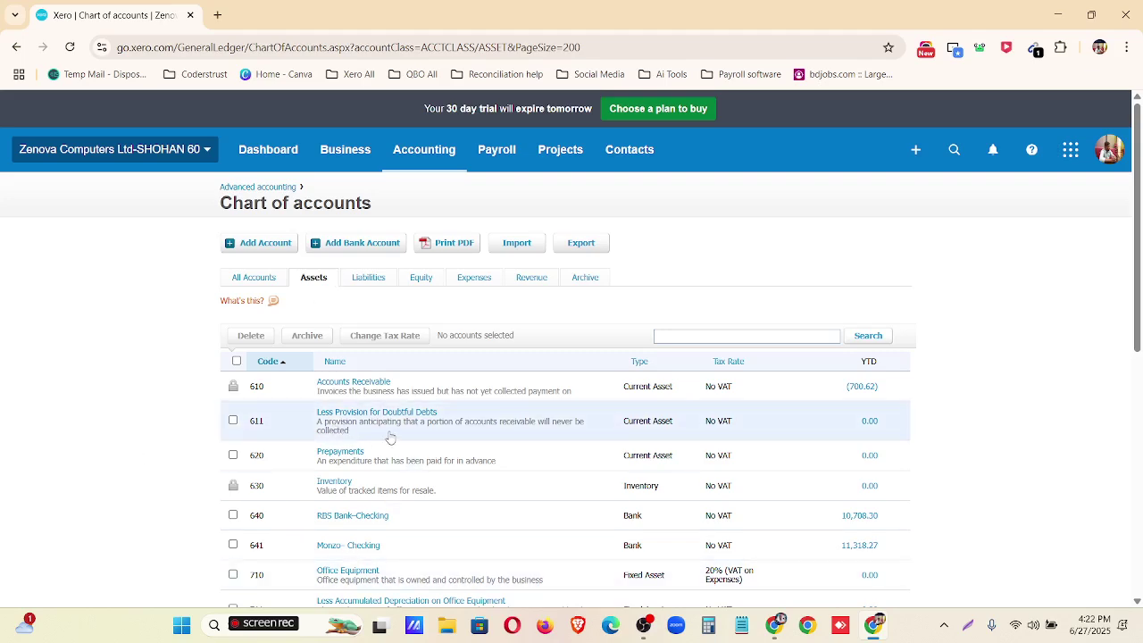
- Start a new account of type Fixed Asset with code 650 in the chart of accounts
scroll(313, 500, "down", 1)
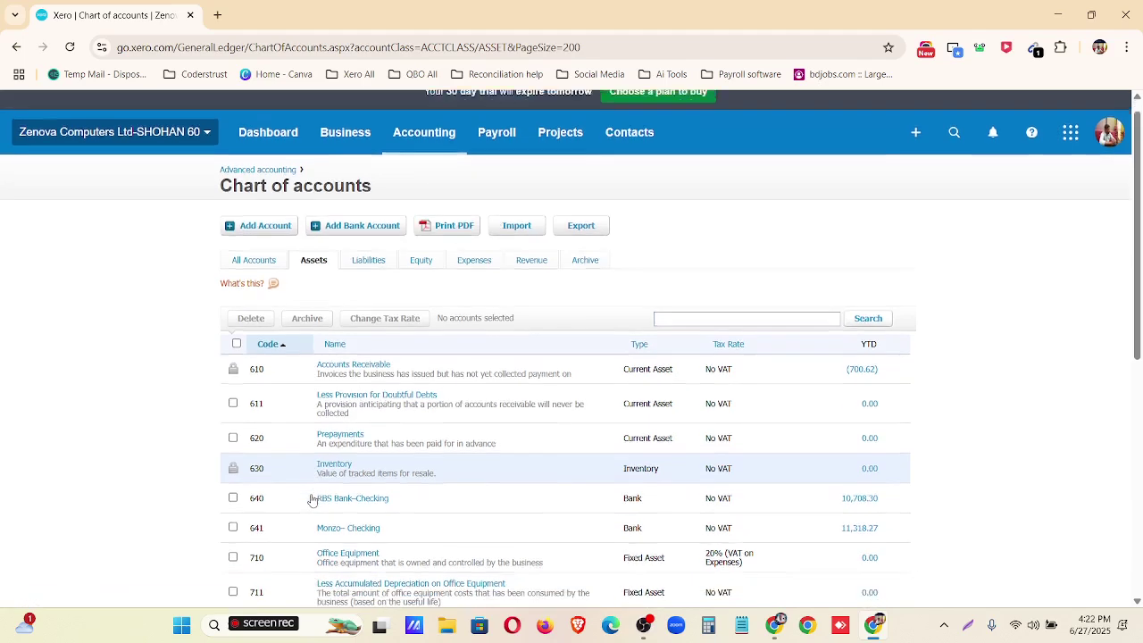
scroll(416, 503, "up", 1)
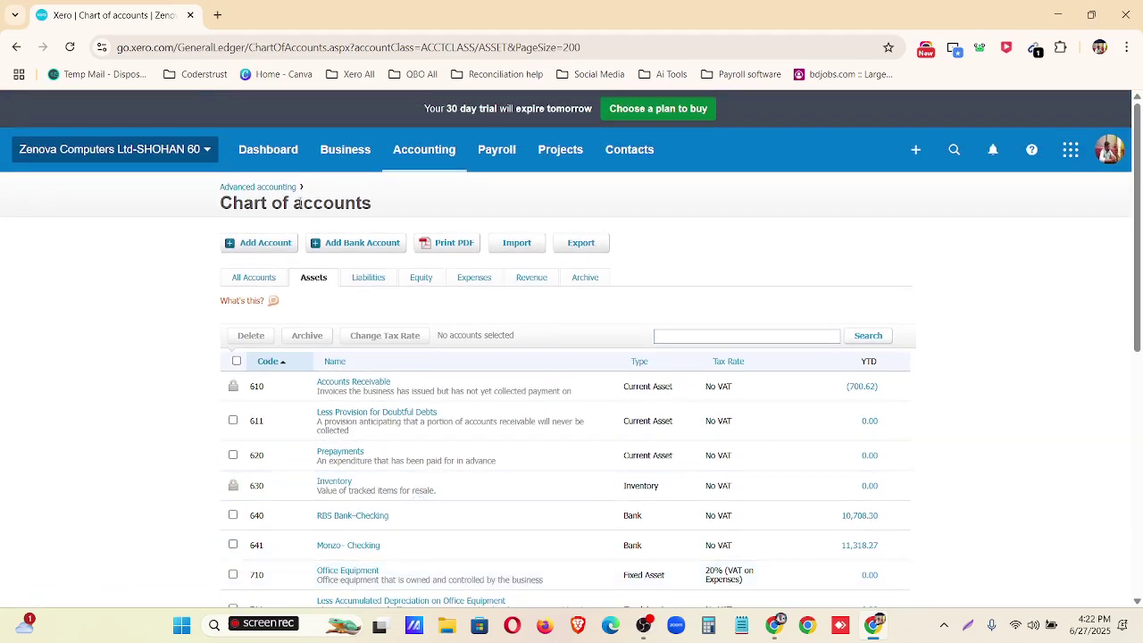
left_click(280, 243)
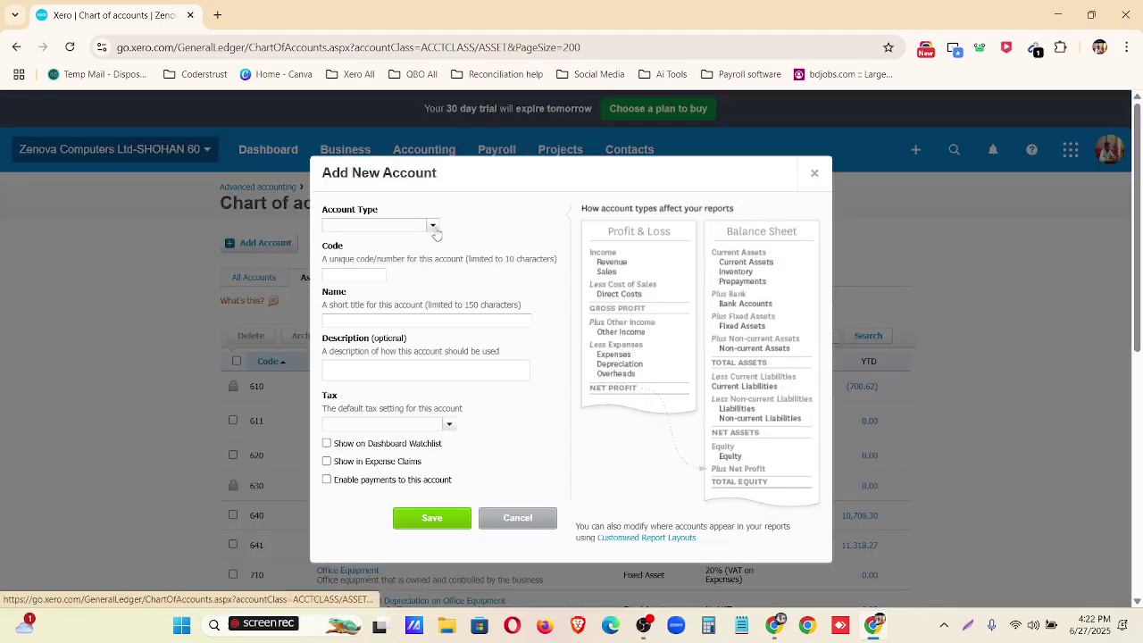
left_click(432, 225)
left_click(398, 301)
left_click(377, 276)
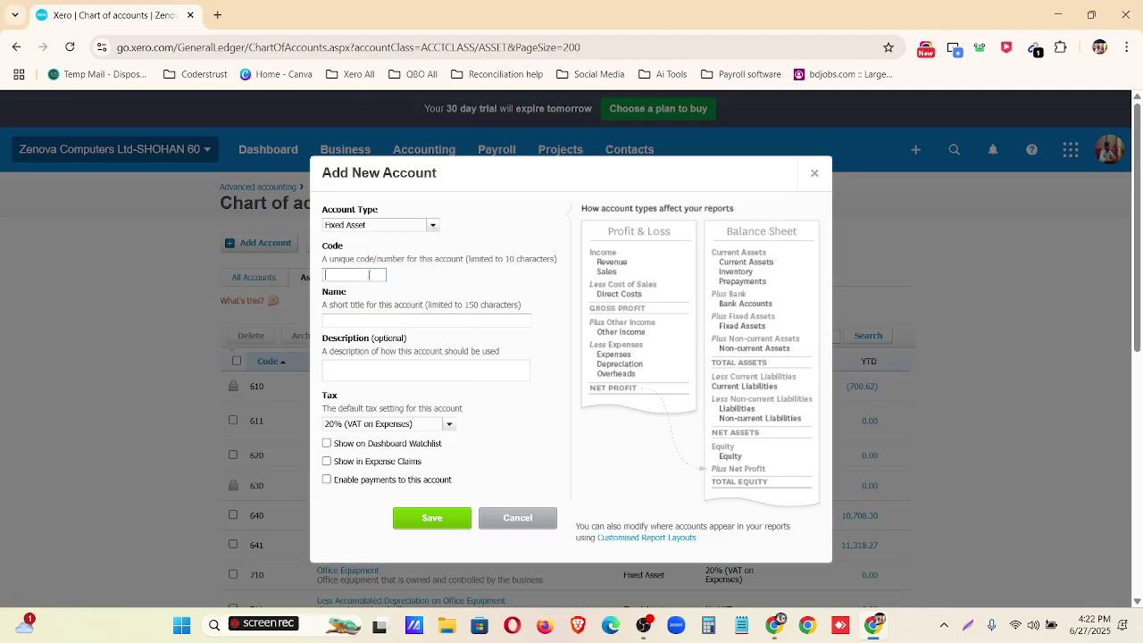
type("650")
- Copy Truck from the Fixed Asset calculations spreadsheet and use it as the Xero account's name and description
left_click(368, 323)
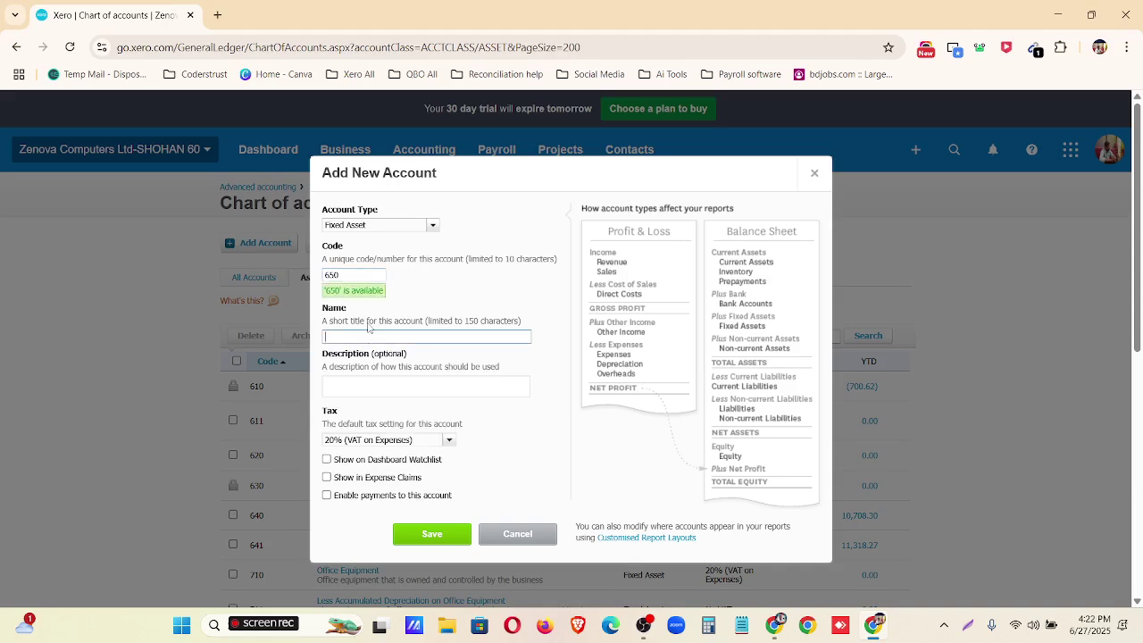
left_click(774, 627)
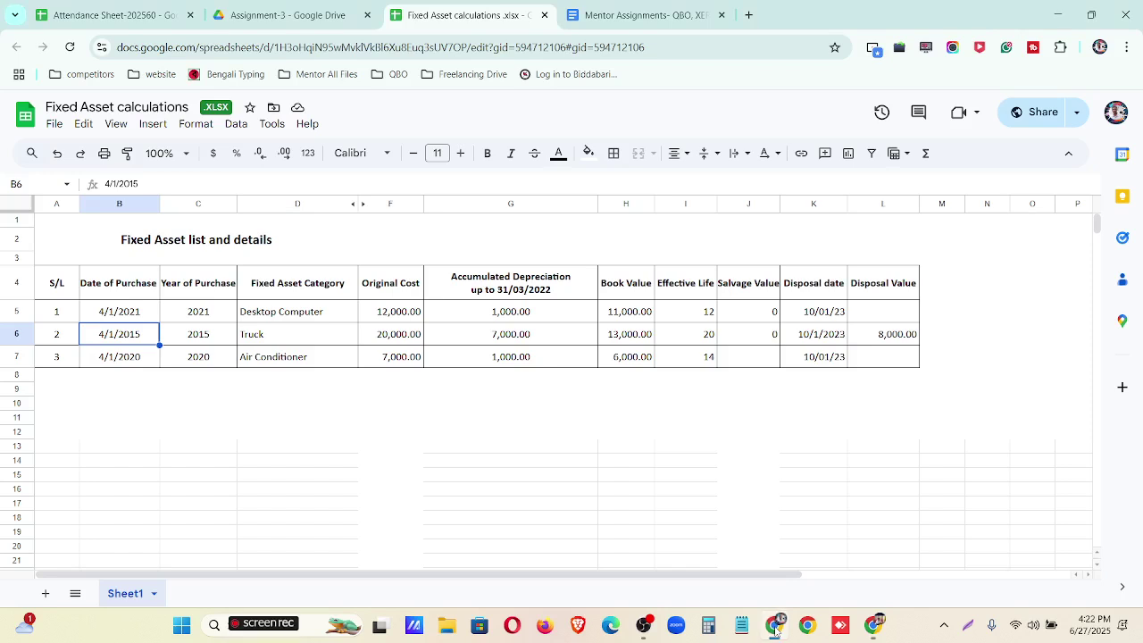
left_click(259, 340)
key("ctrl+c")
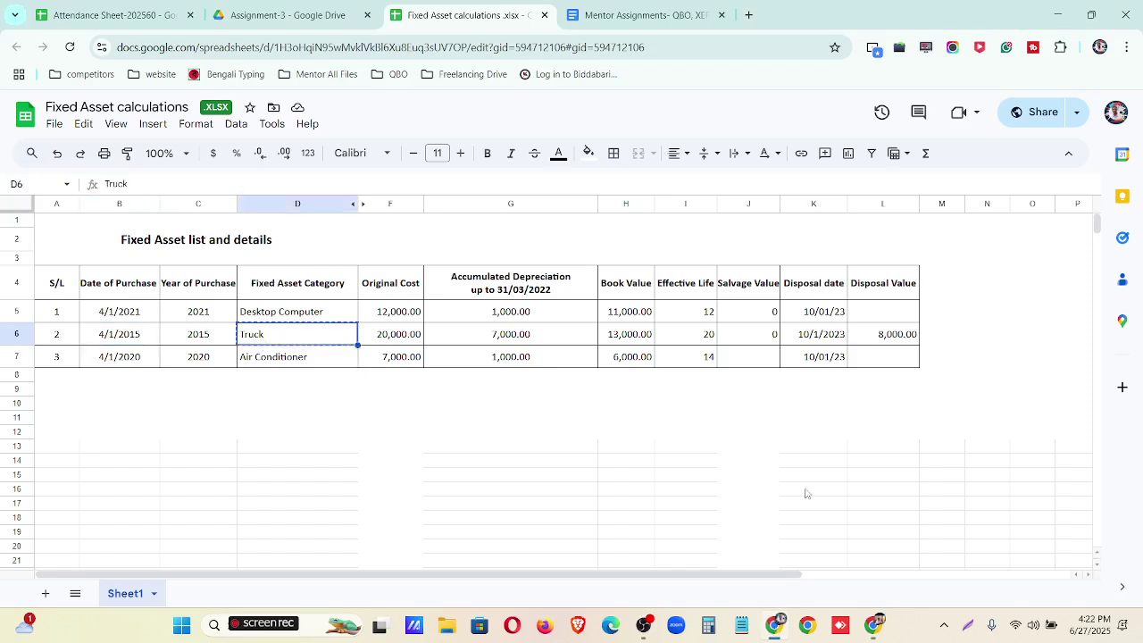
left_click(878, 616)
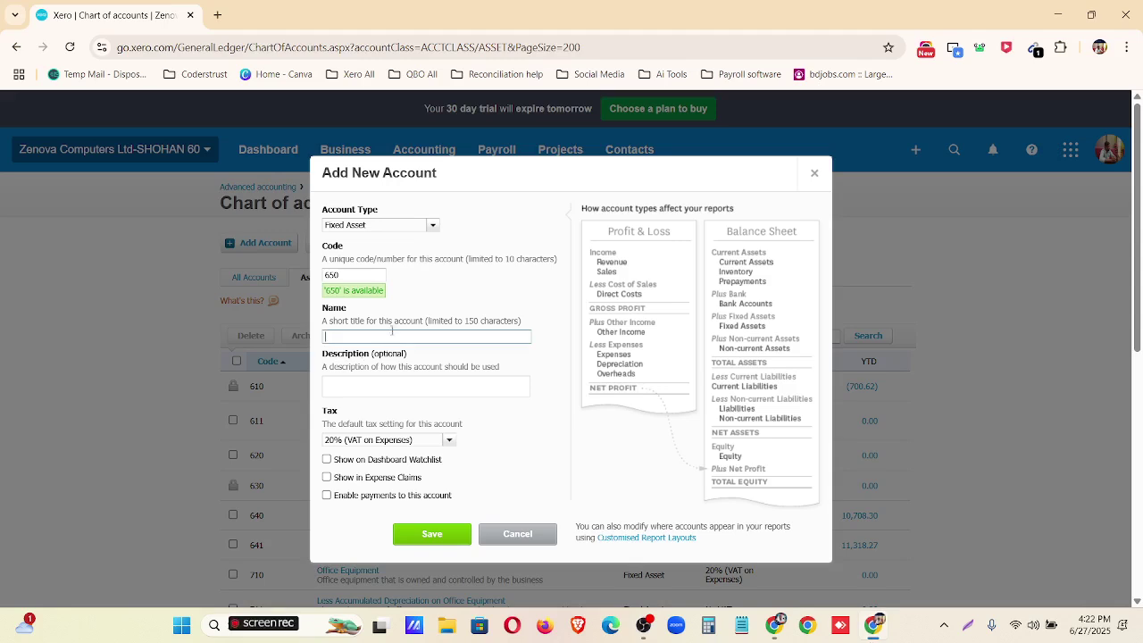
key("ctrl+v")
left_click(390, 386)
key("ctrl+v")
- Set the Truck account's default tax to No VAT and save the account
left_click(449, 440)
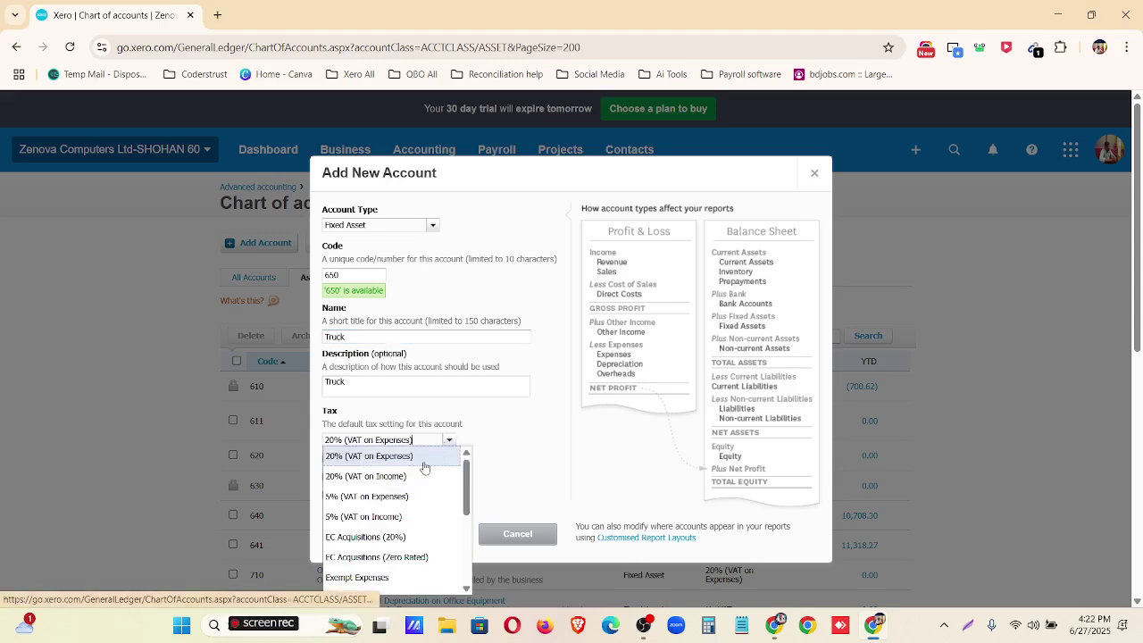
scroll(396, 536, "down", 3)
left_click(380, 543)
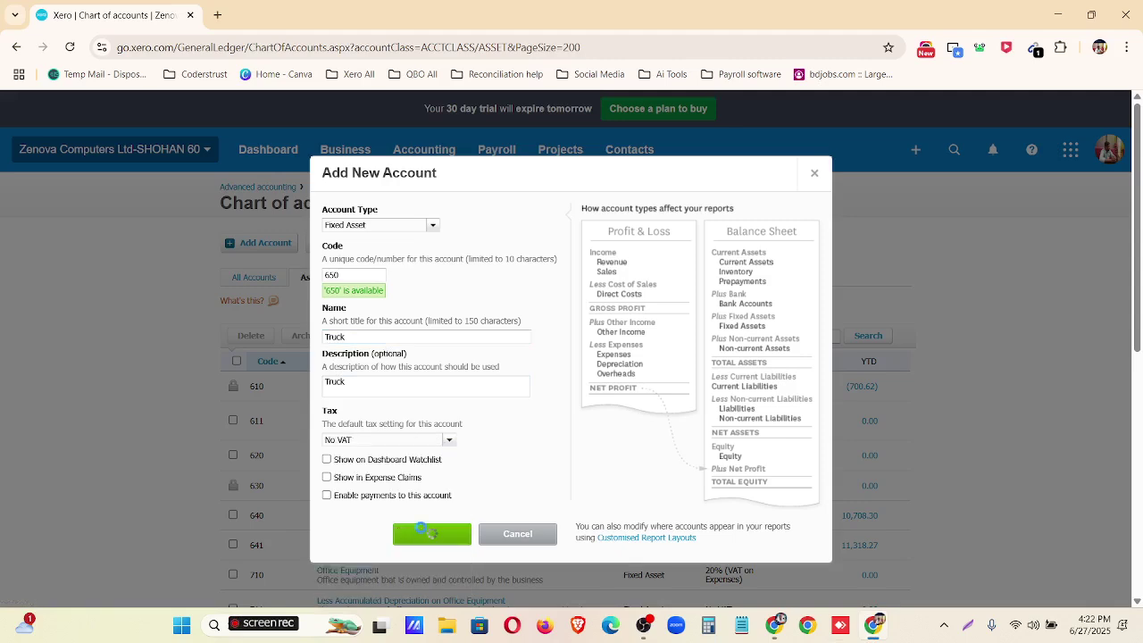
left_click(430, 535)
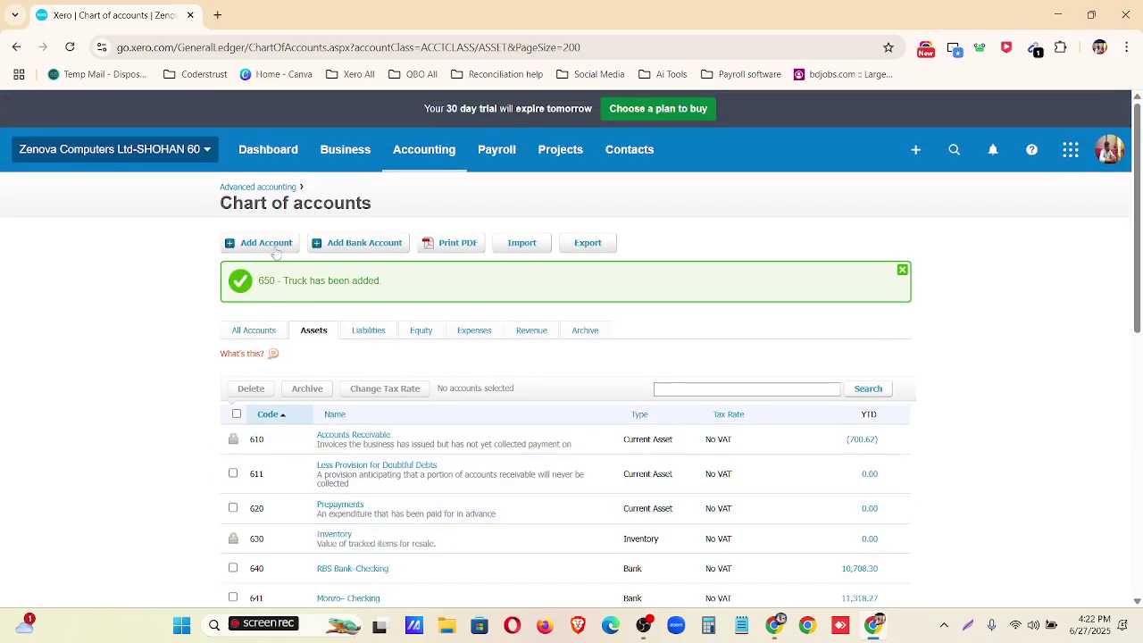
- Start another new account with code 651 and the name Accumulated depreciation-Truck
left_click(268, 243)
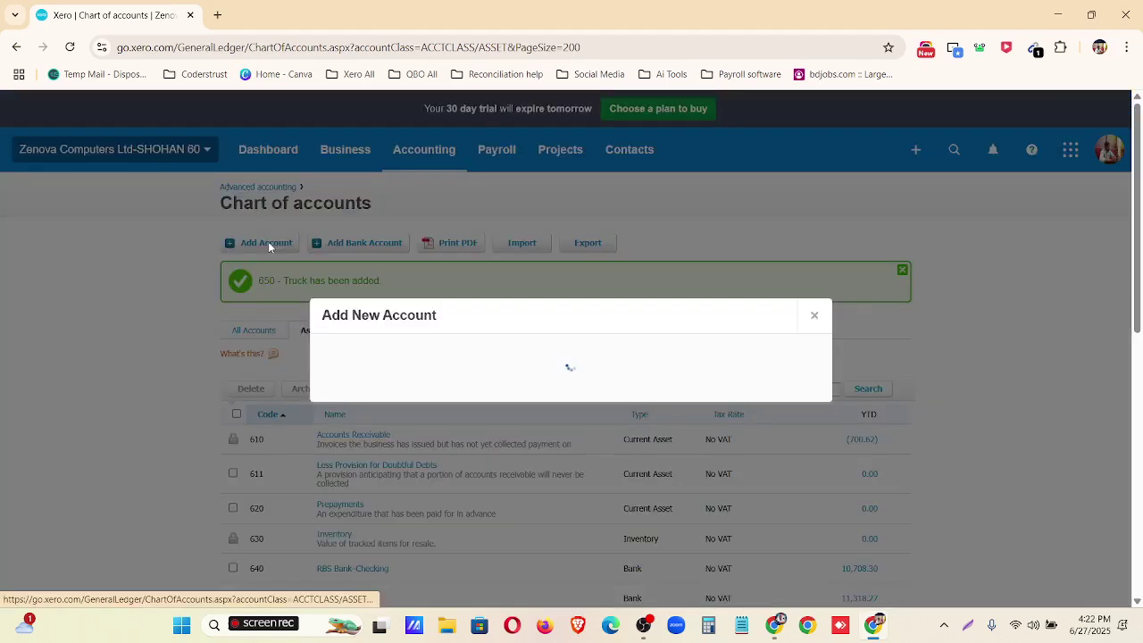
left_click(367, 266)
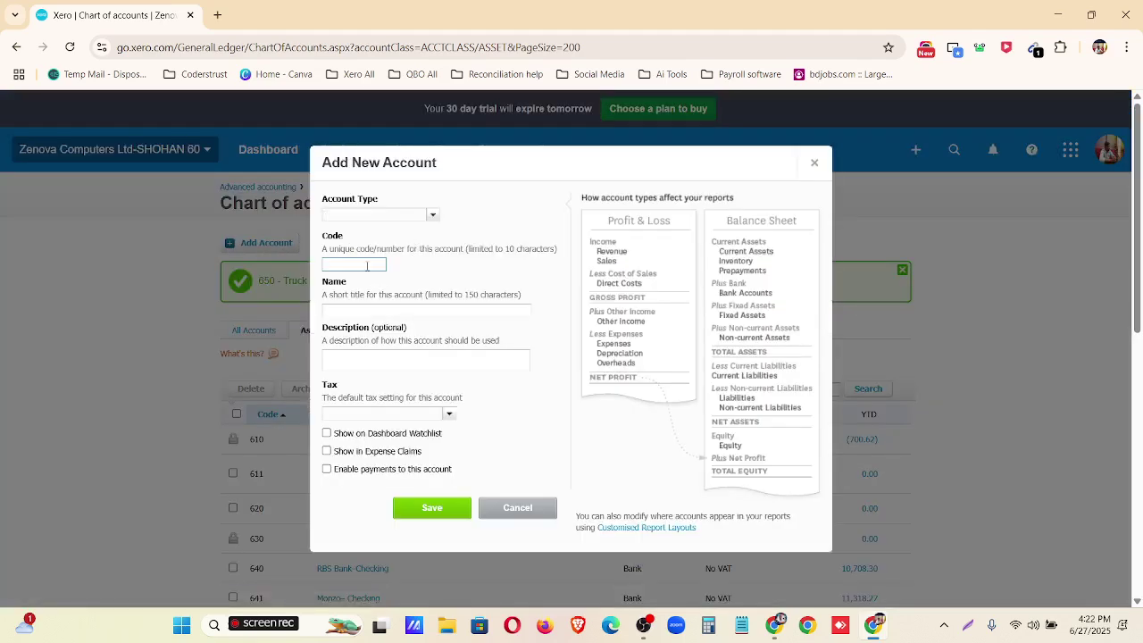
type("651")
left_click(373, 311)
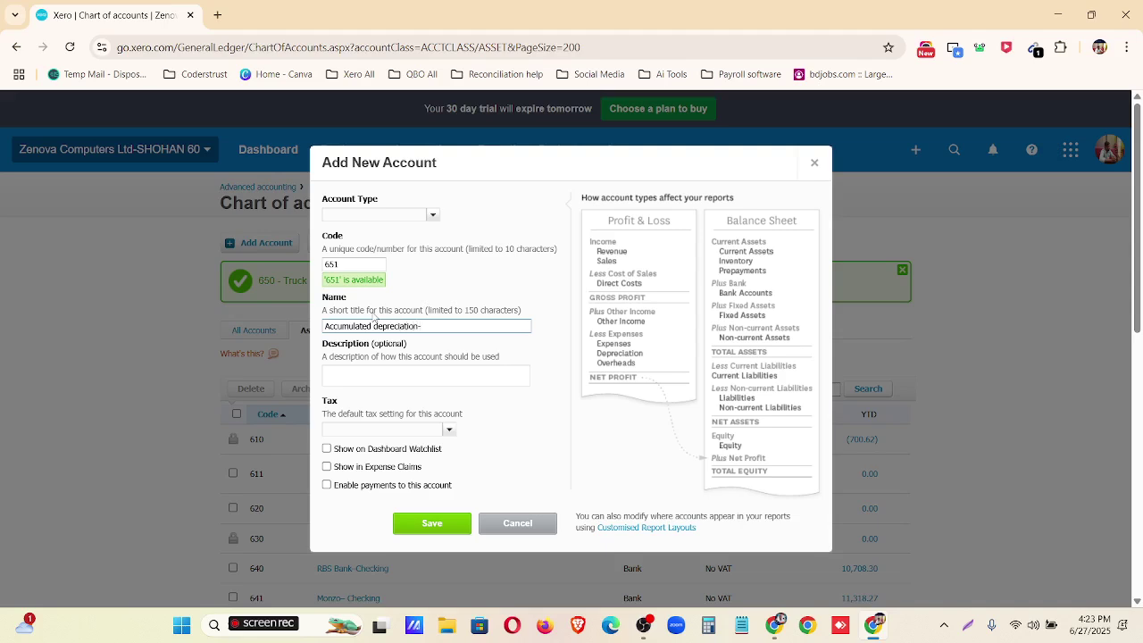
type("Truck")
- Reuse the account name as the description and set the default tax to No VAT
left_click_drag(402, 320, 283, 331)
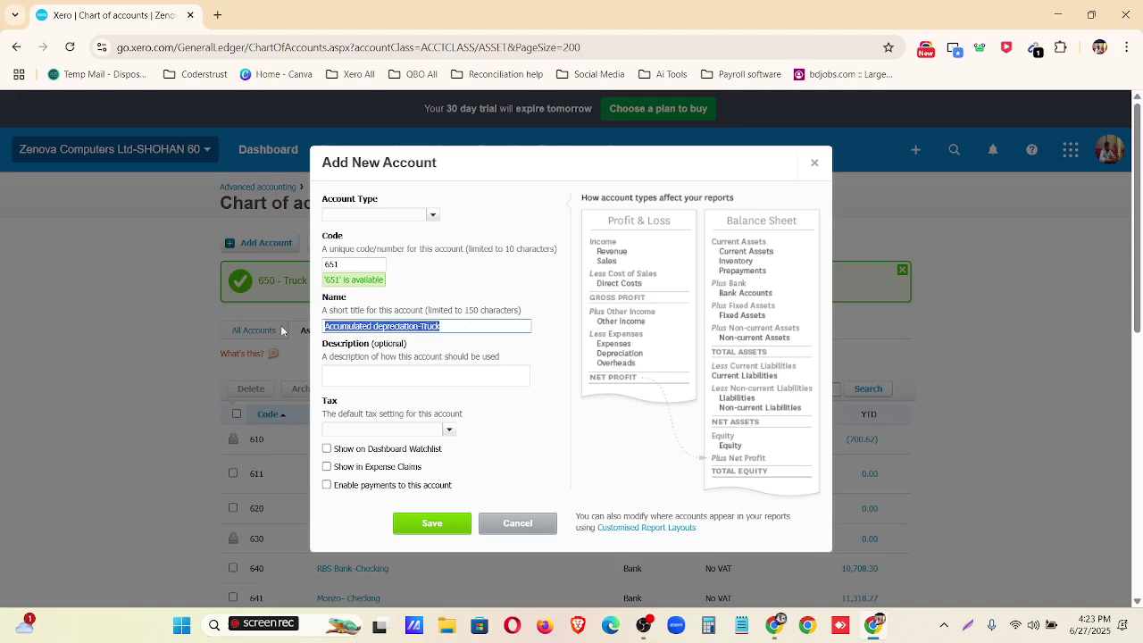
left_click(389, 375)
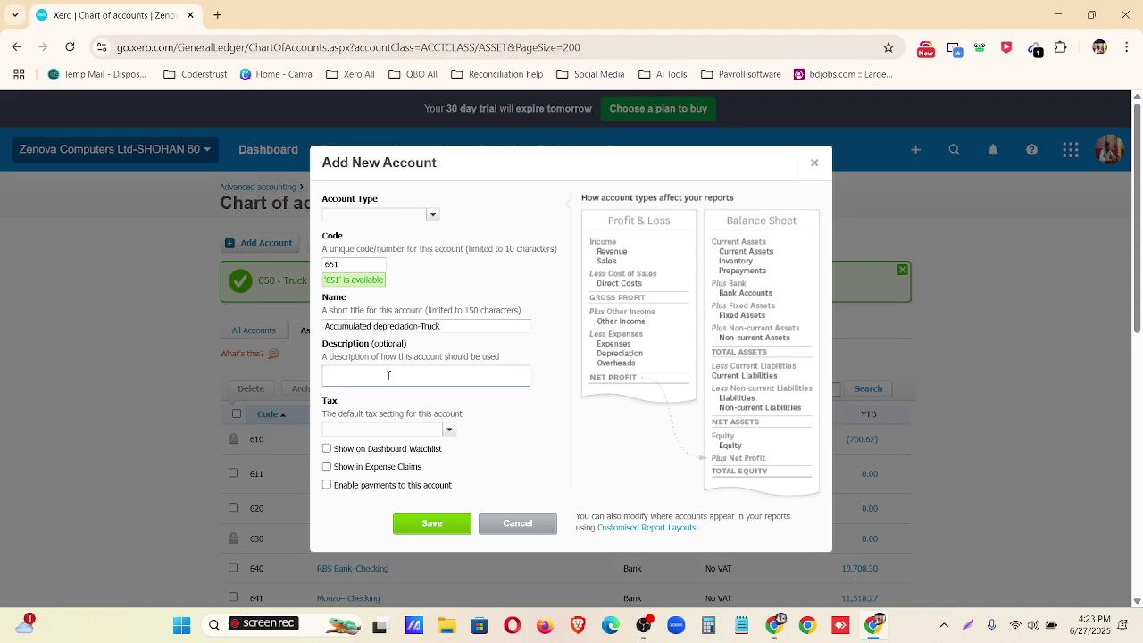
key("ctrl+v")
left_click(449, 429)
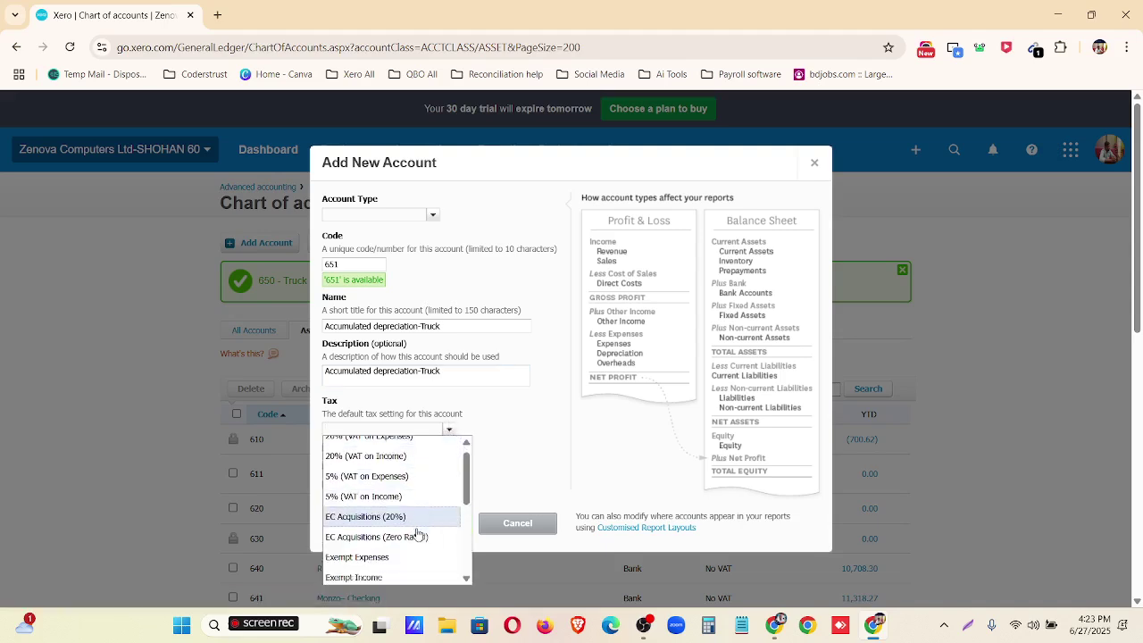
scroll(417, 536, "down", 3)
left_click(390, 460)
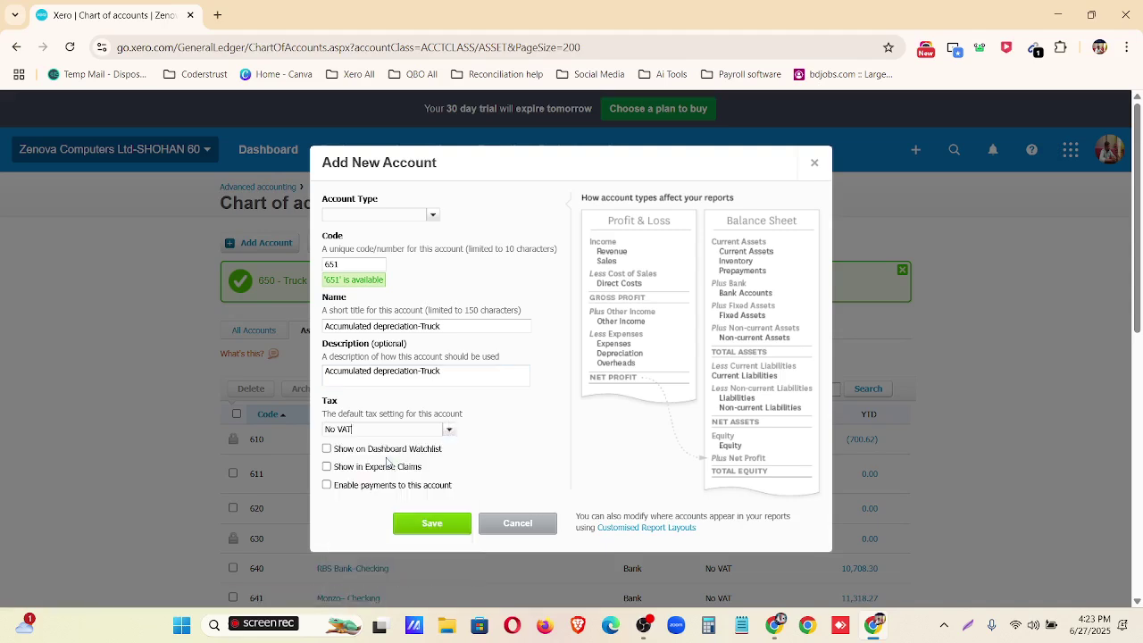
- Set the Accumulated depreciation-Truck account's type to Fixed Asset
left_click(432, 217)
scroll(395, 286, "down", 2)
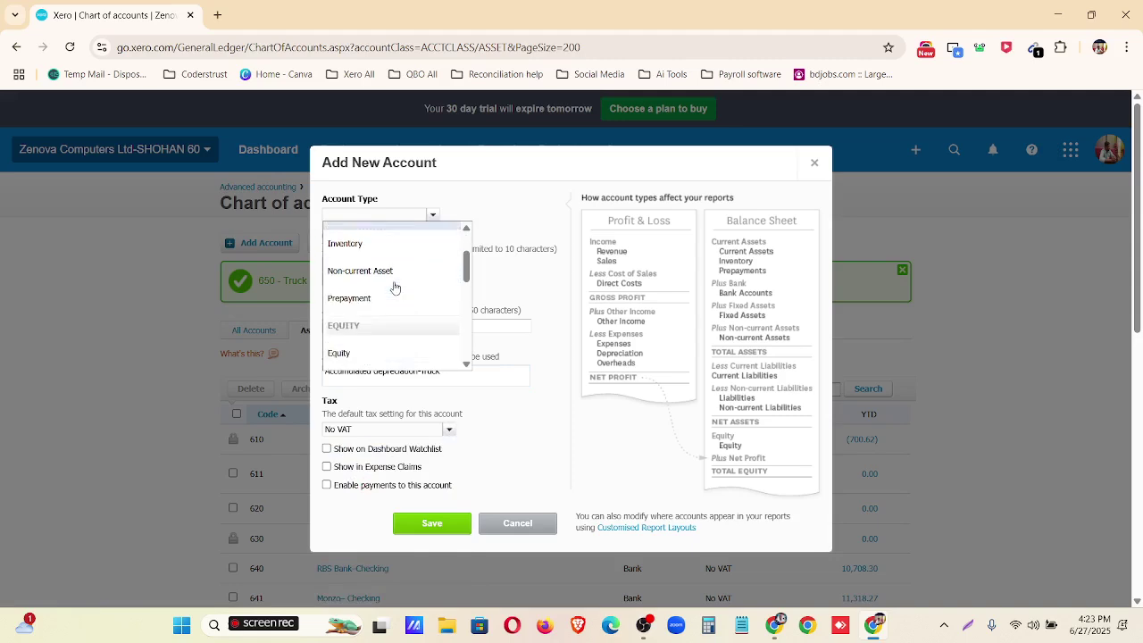
scroll(393, 290, "down", 3)
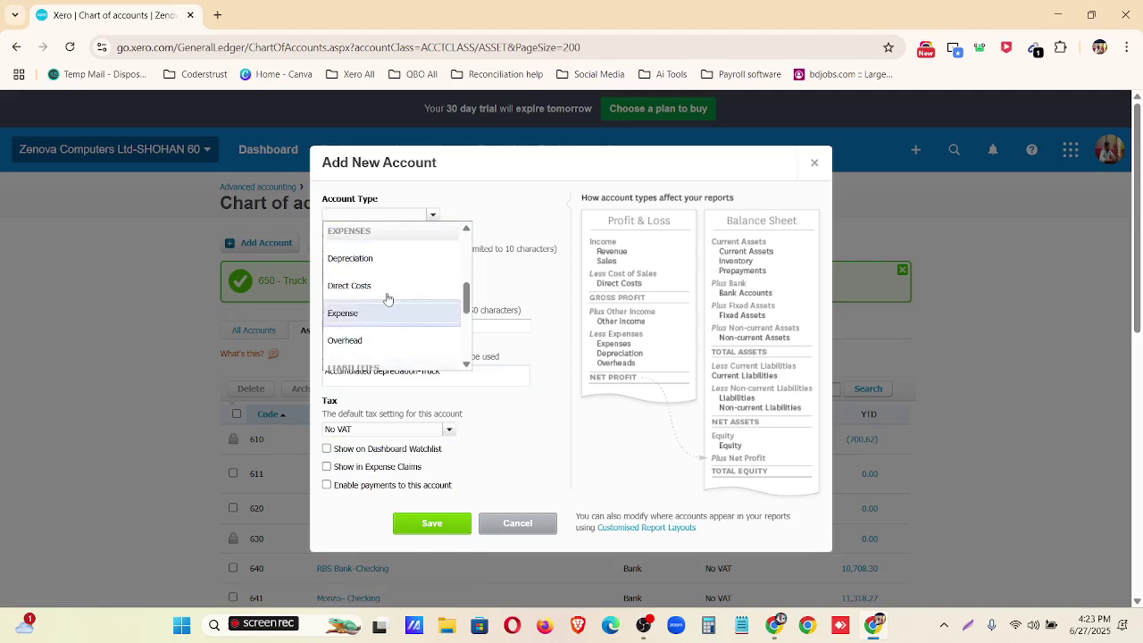
scroll(392, 290, "down", 3)
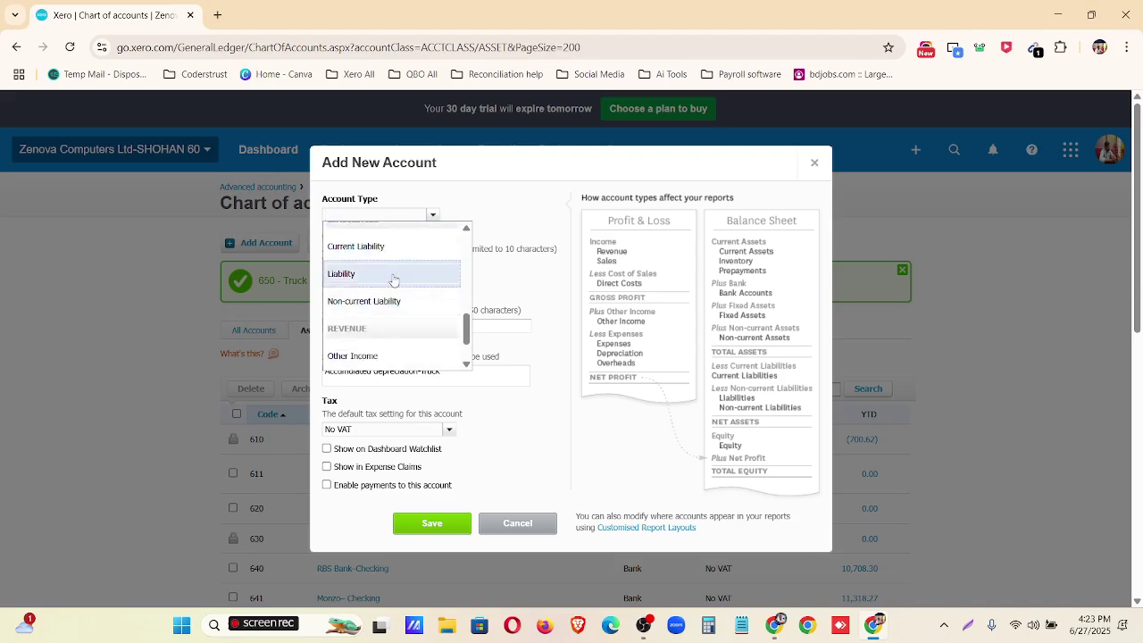
scroll(393, 280, "down", 1)
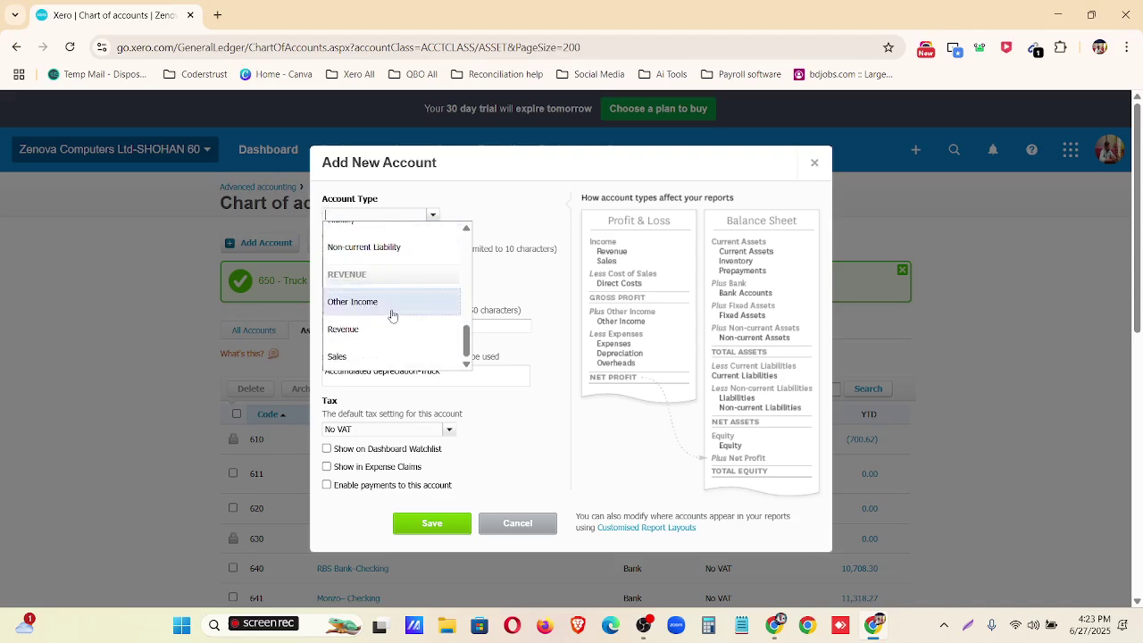
scroll(393, 316, "up", 10)
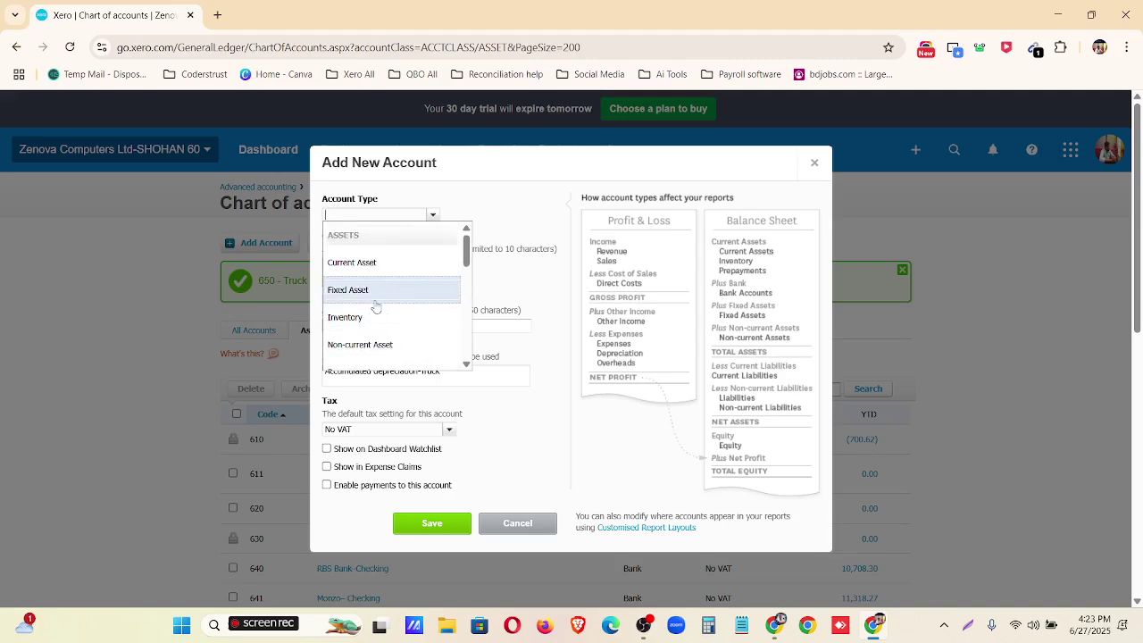
left_click(375, 301)
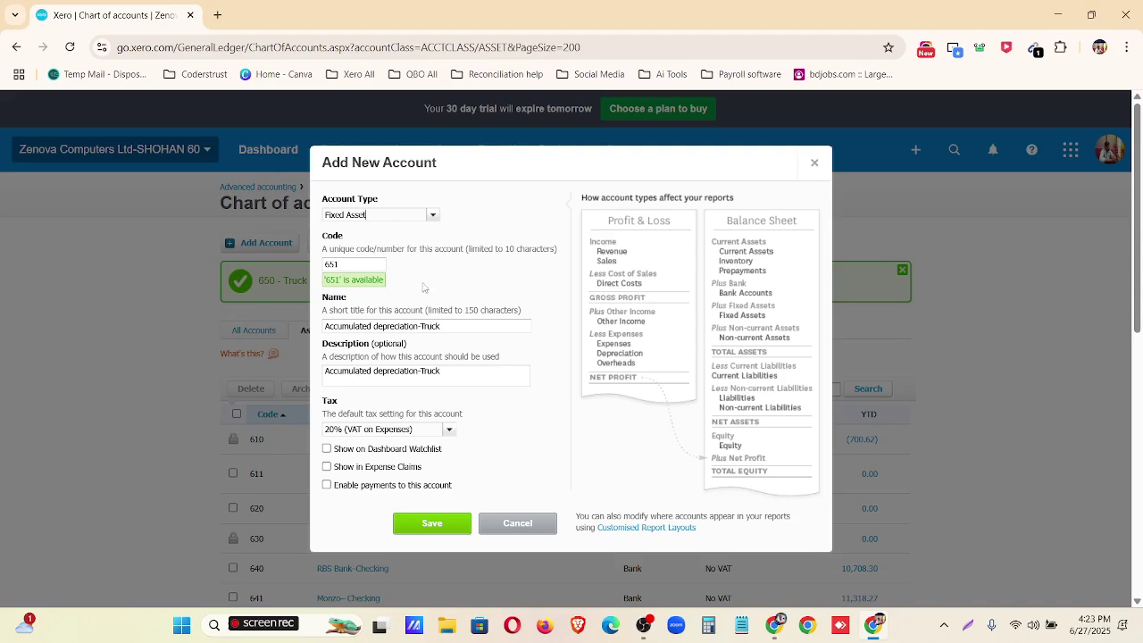
- Set the Accumulated depreciation-Truck account's default tax to No VAT again and save the account
left_click(445, 431)
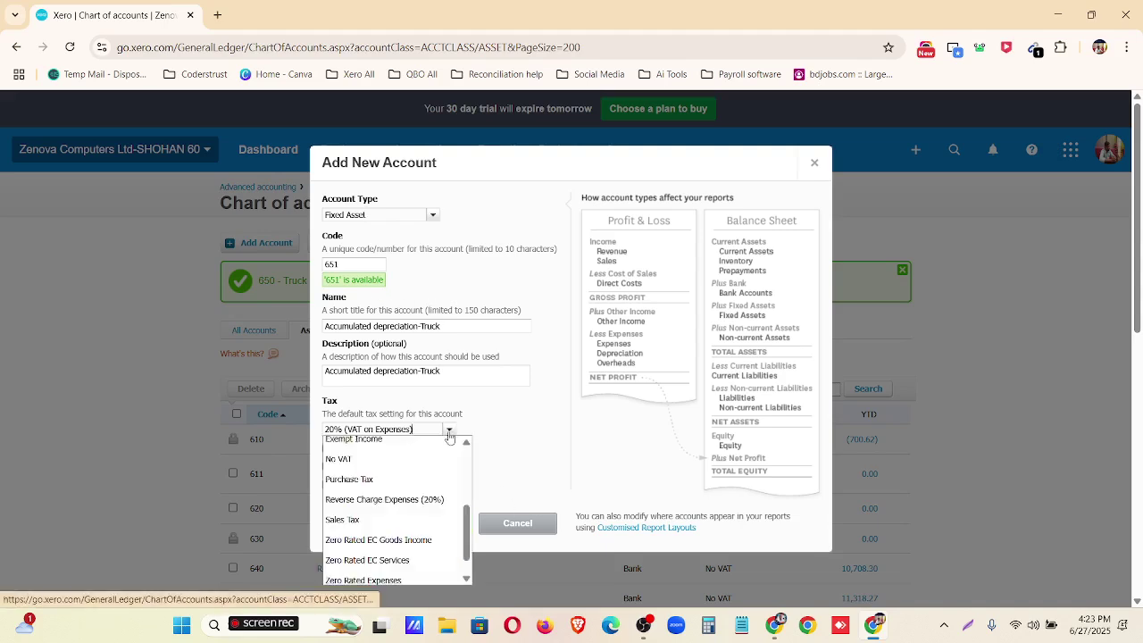
scroll(427, 479, "up", 2)
left_click(416, 505)
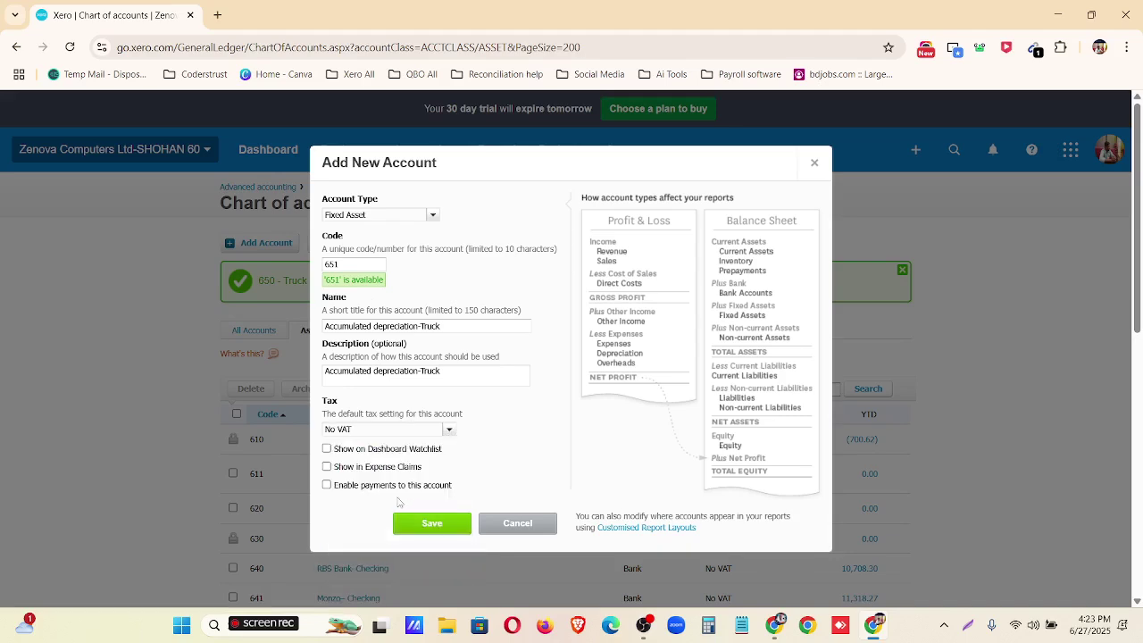
left_click(433, 525)
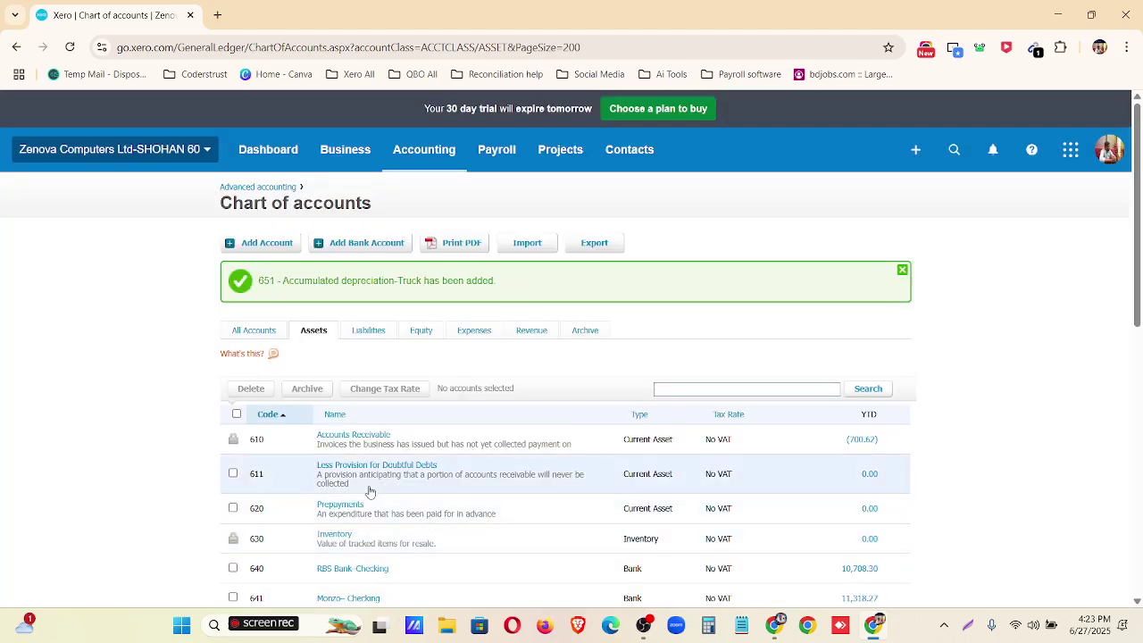
- Review the asset accounts in the chart, and start another new account of type Fixed Asset with code 652
scroll(292, 476, "down", 3)
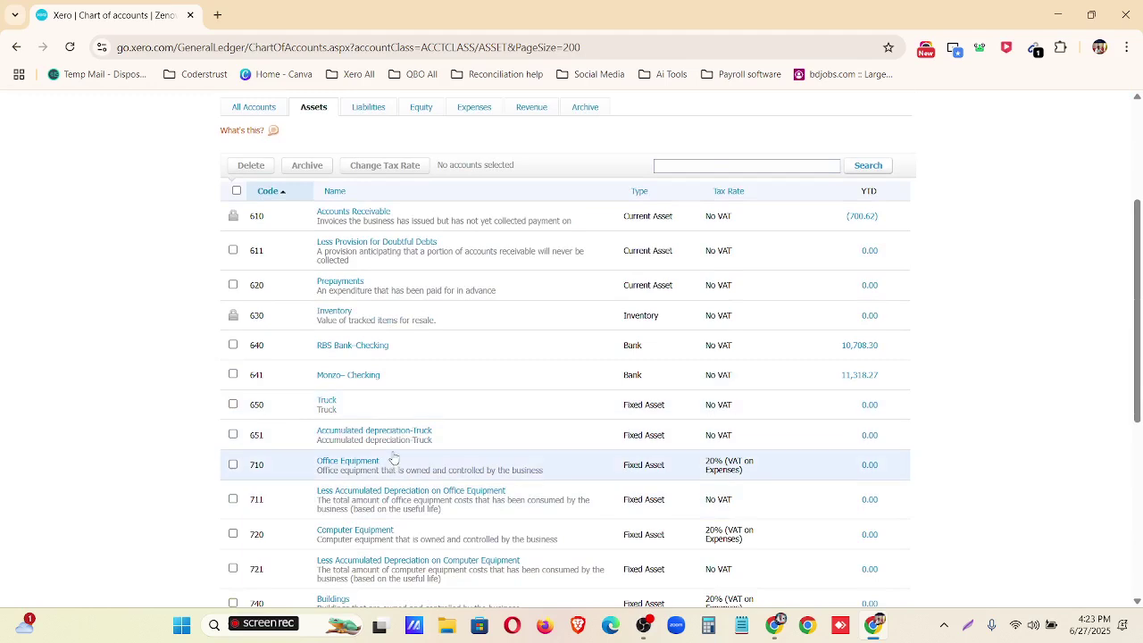
scroll(394, 456, "down", 2)
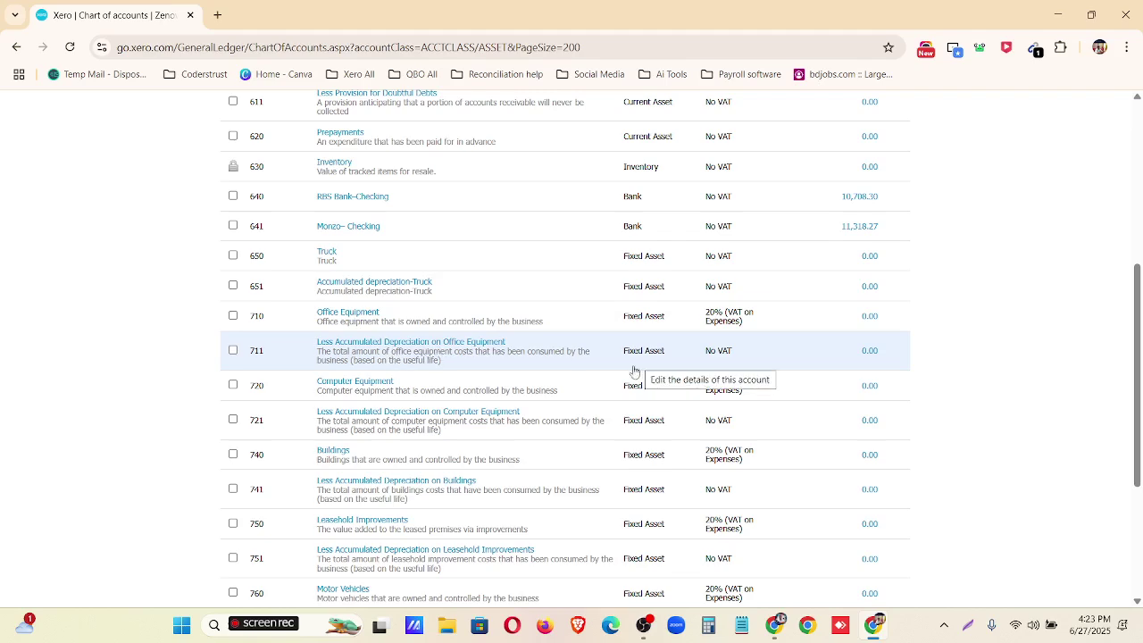
scroll(616, 384, "up", 5)
scroll(500, 411, "down", 1)
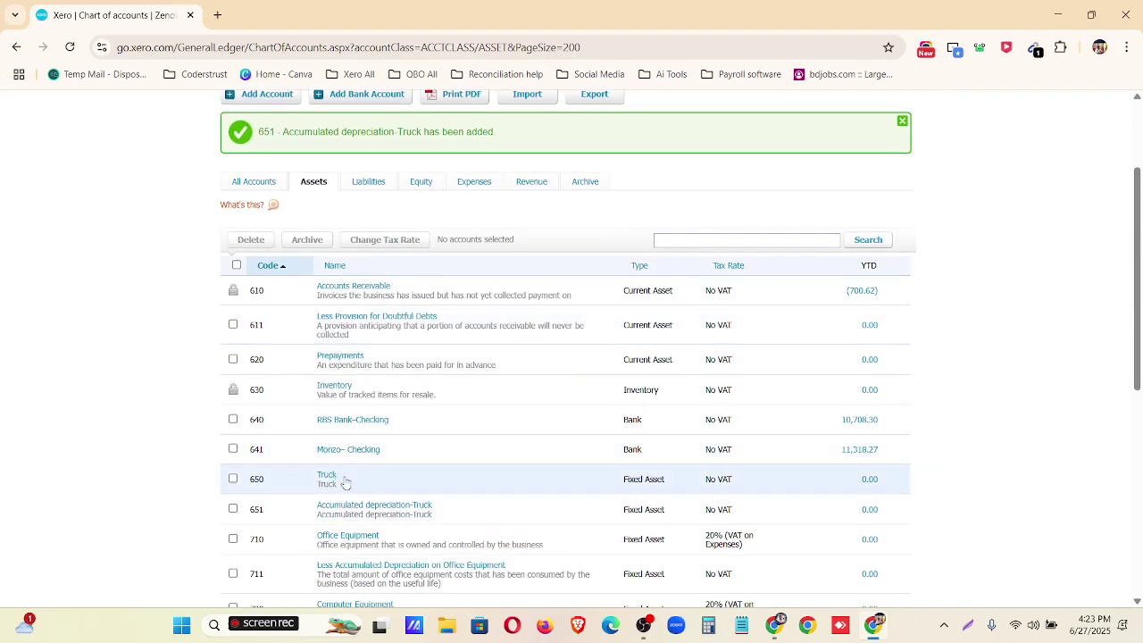
scroll(322, 446, "up", 2)
left_click(268, 248)
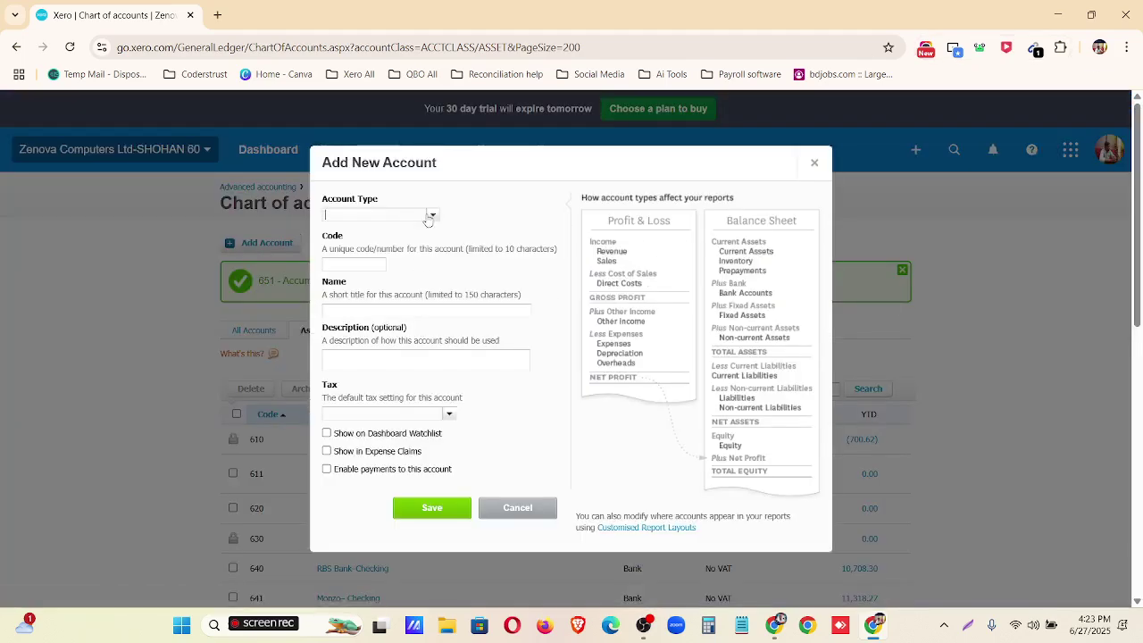
left_click(427, 216)
left_click(417, 290)
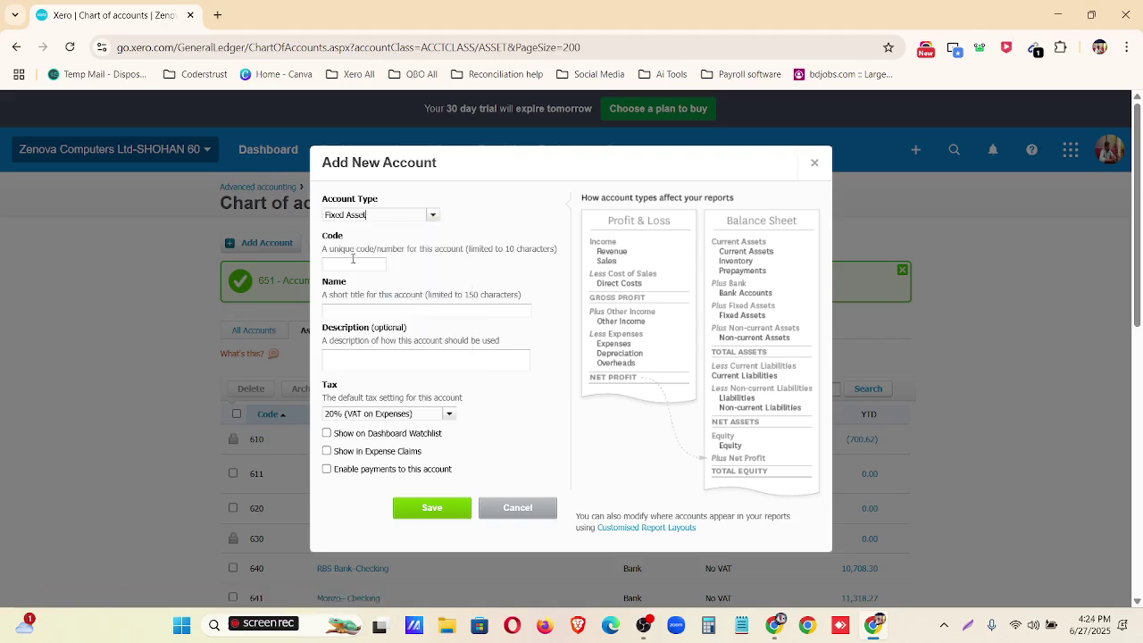
left_click(351, 260)
type("652")
left_click(374, 309)
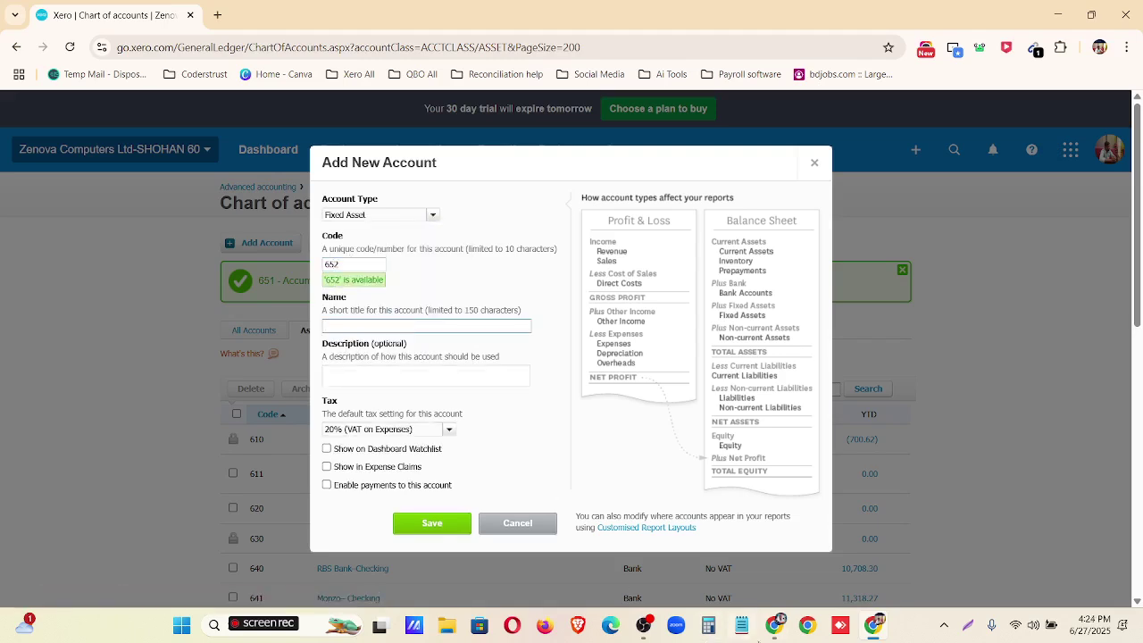
- Copy Air Conditioner from the Fixed Asset calculations spreadsheet and use it as the Xero account's name and description
left_click(771, 628)
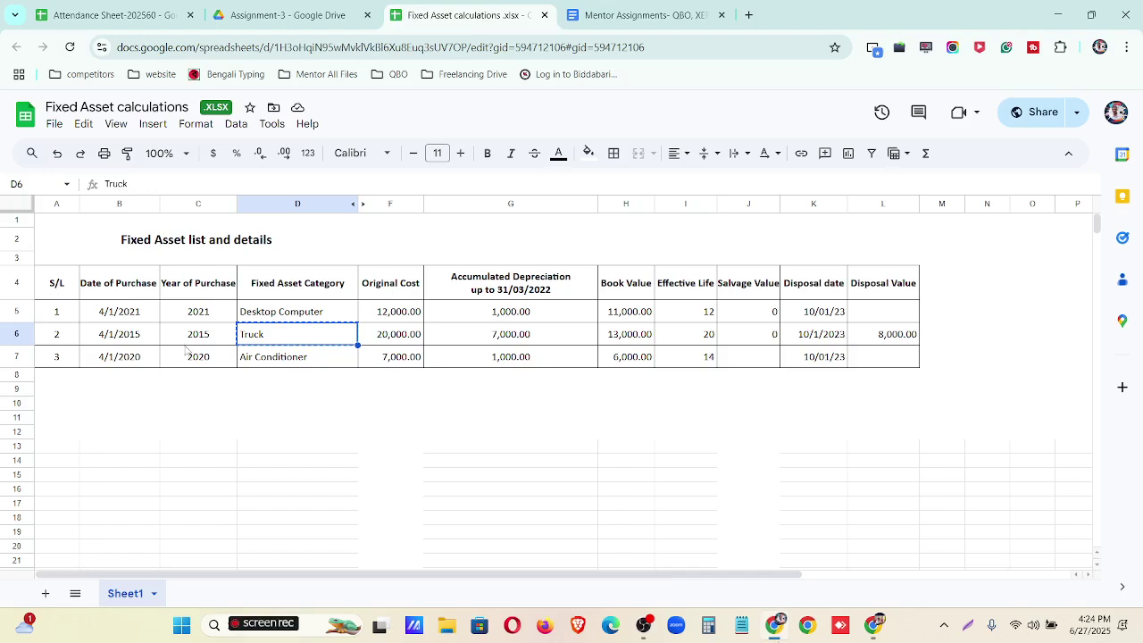
left_click(278, 358)
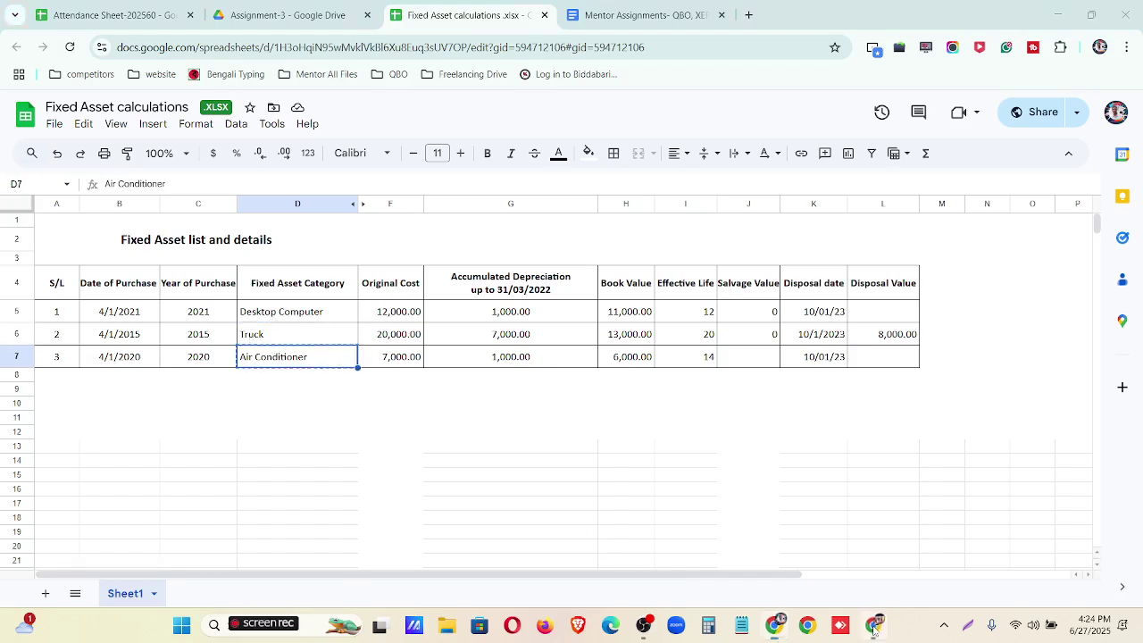
key("alt+Tab")
type("Air Conditioner")
left_click(369, 379)
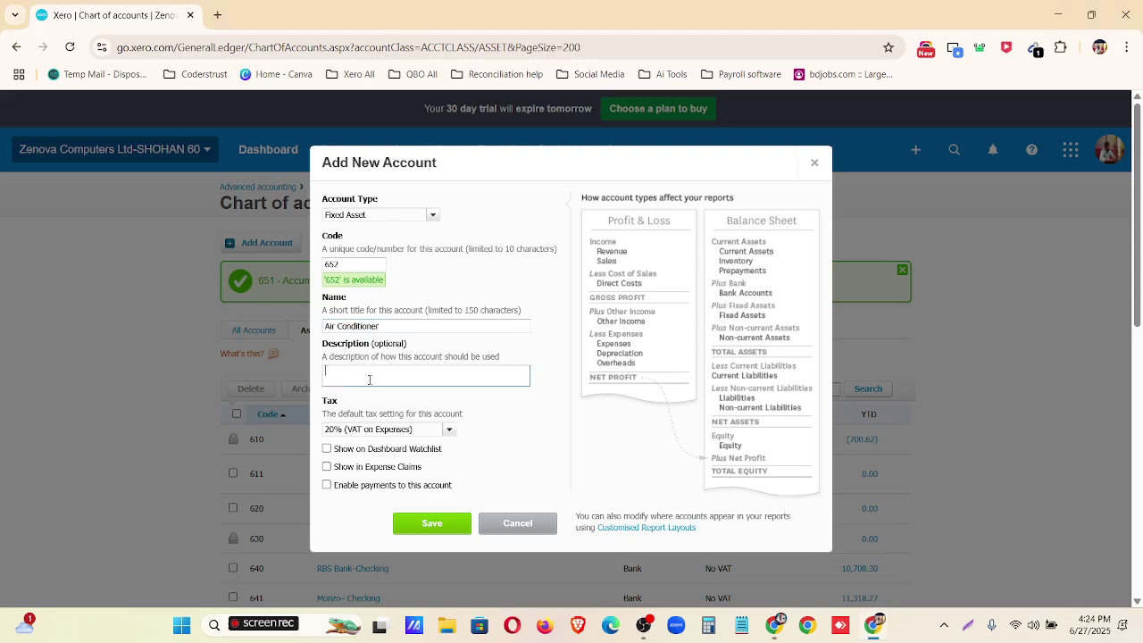
type("Air Conditioner")
- Set the Air Conditioner account's default tax to No VAT and save the account
left_click(448, 431)
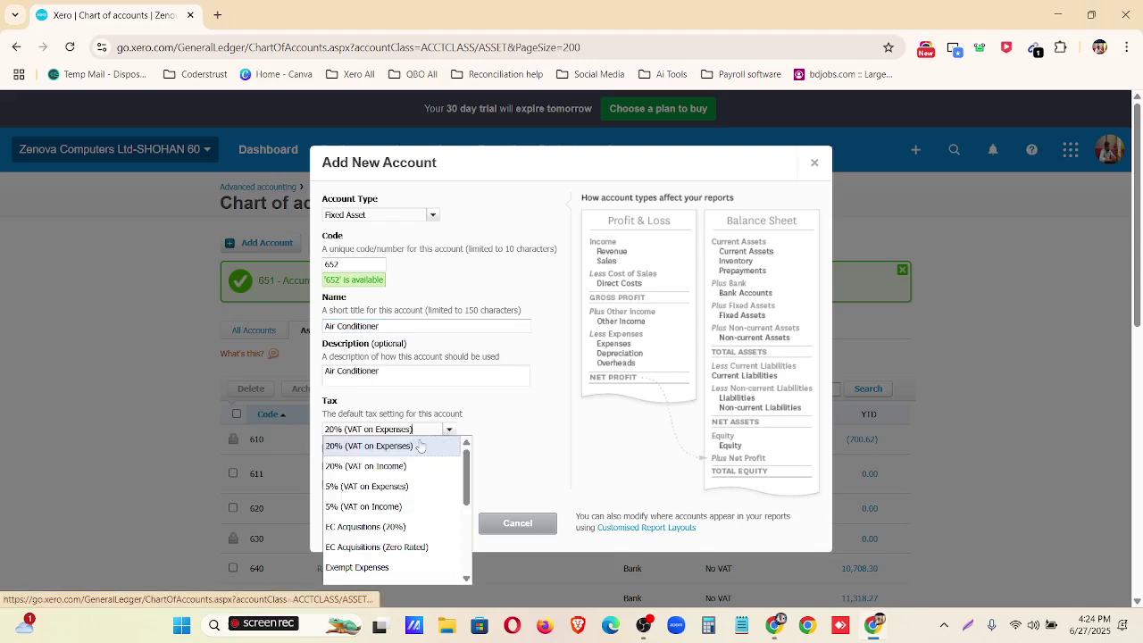
scroll(390, 536, "down", 2)
scroll(375, 509, "up", 2)
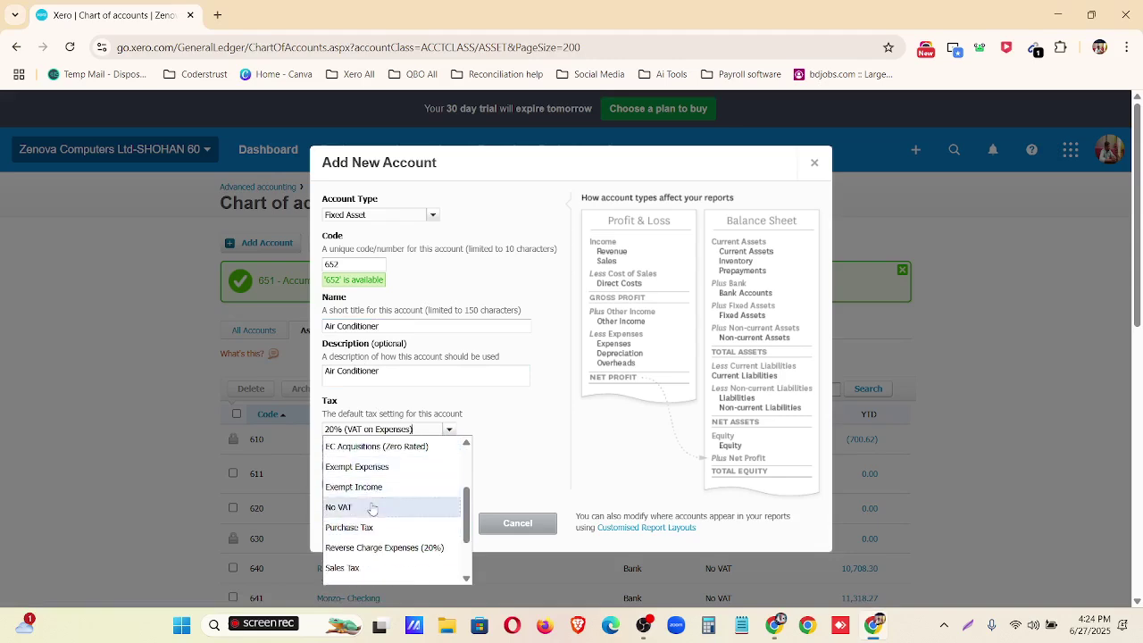
left_click(375, 506)
left_click(435, 523)
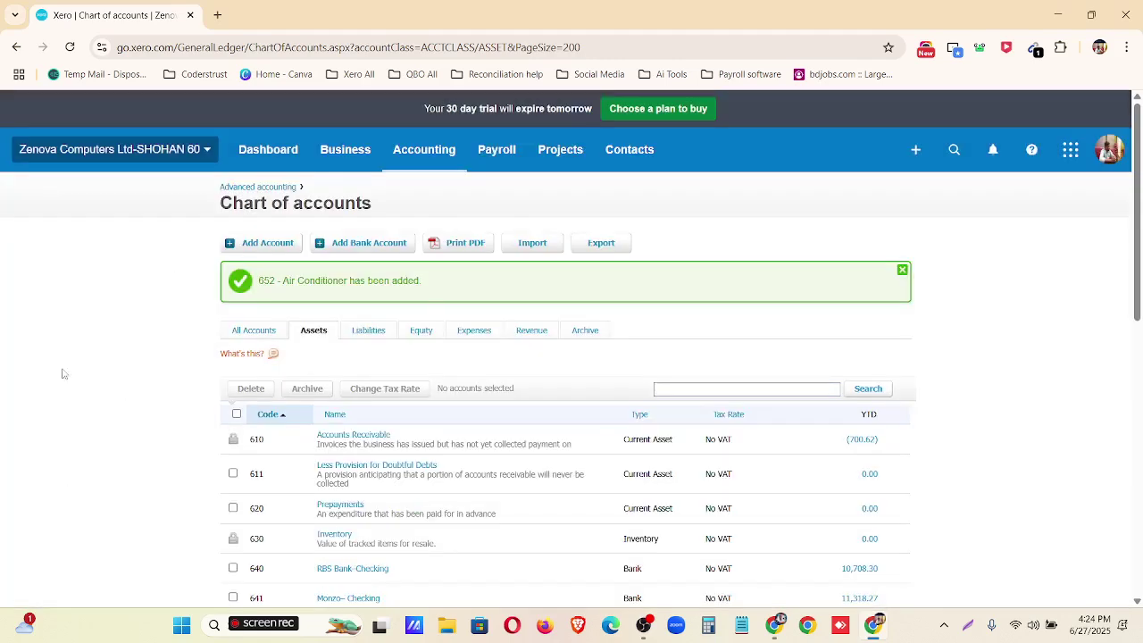
- Start a new Fixed Asset account with code 653 and the name Accumulated Depreciation-Air Conditioner
left_click(284, 248)
left_click(433, 215)
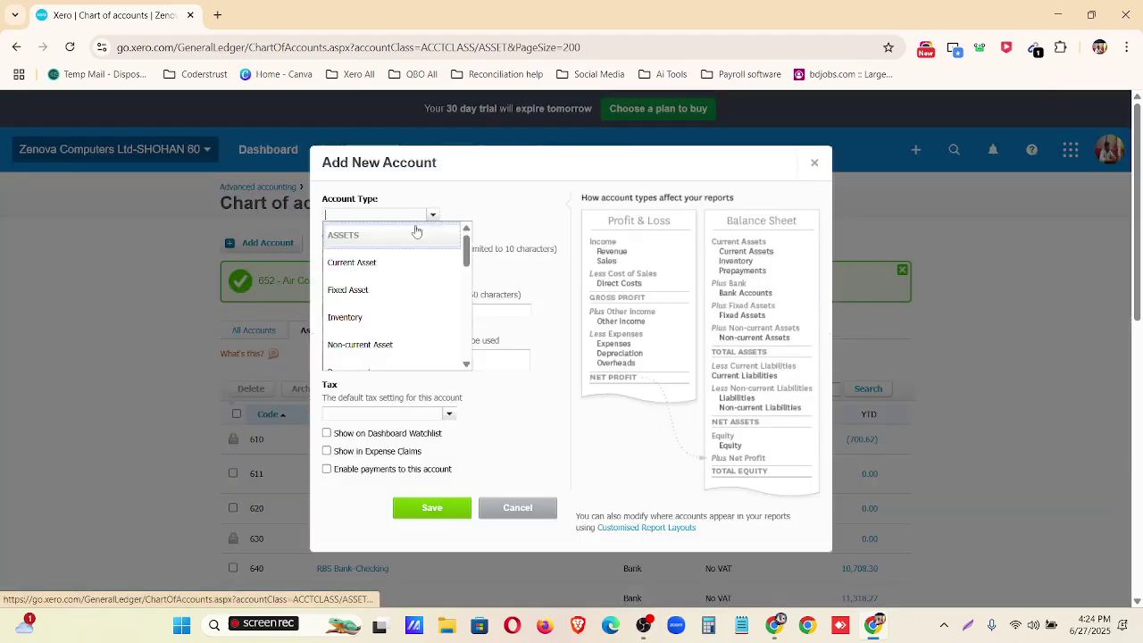
left_click(379, 294)
left_click(362, 266)
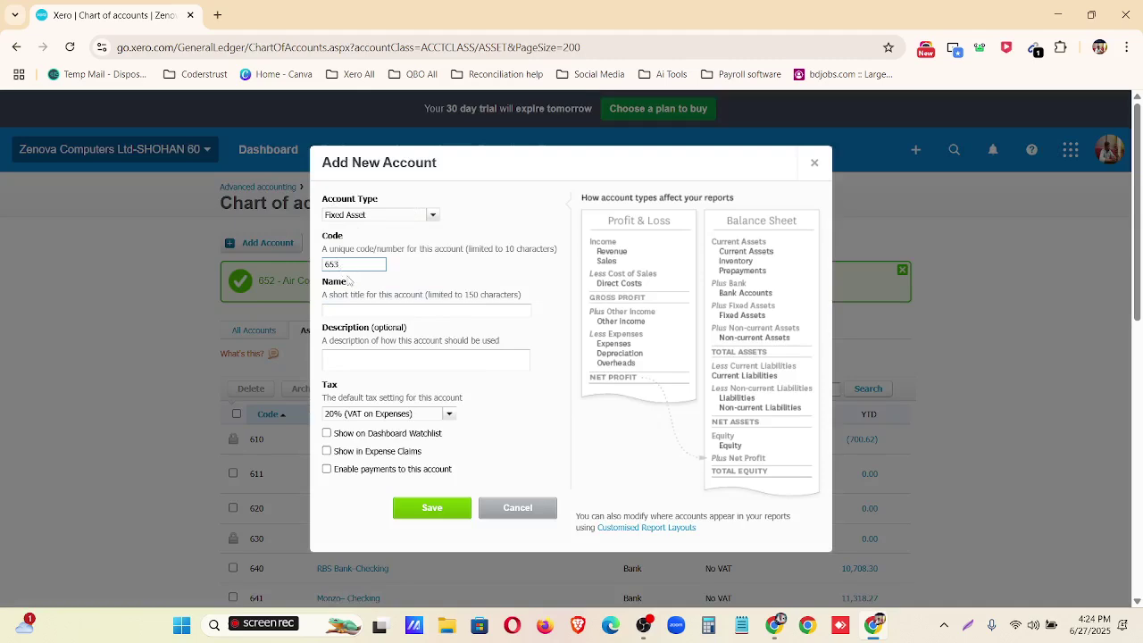
left_click(358, 310)
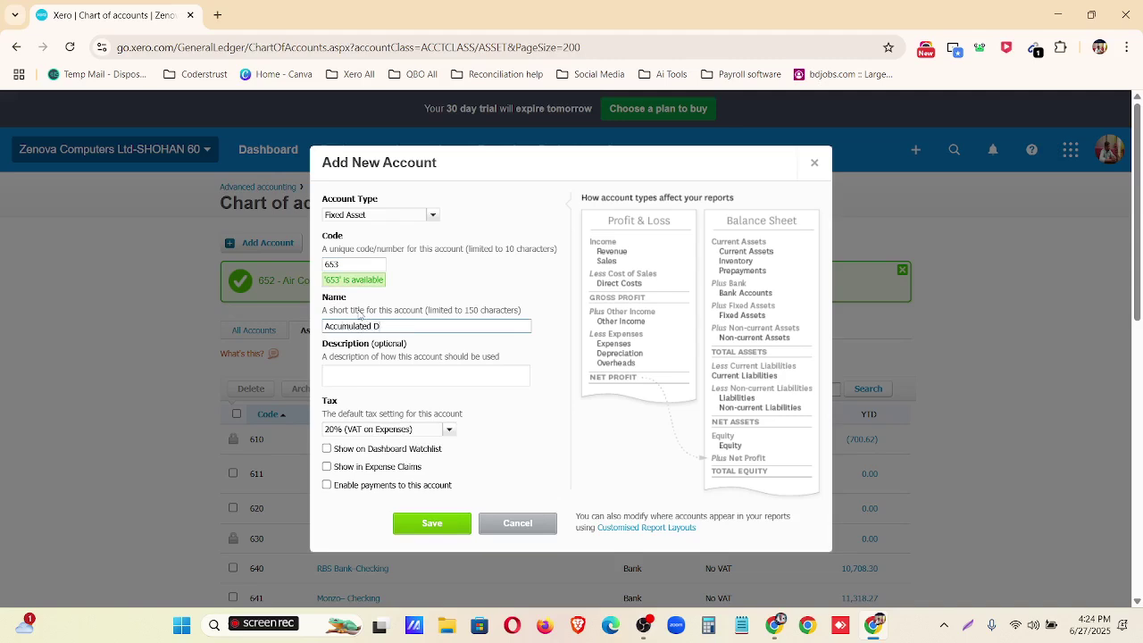
type("Accumulated Depreciation-Air Conditioner")
- Copy the Accumulated Depreciation-Air Conditioner account name into its description
left_click_drag(476, 326, 322, 327)
key("ctrl+c")
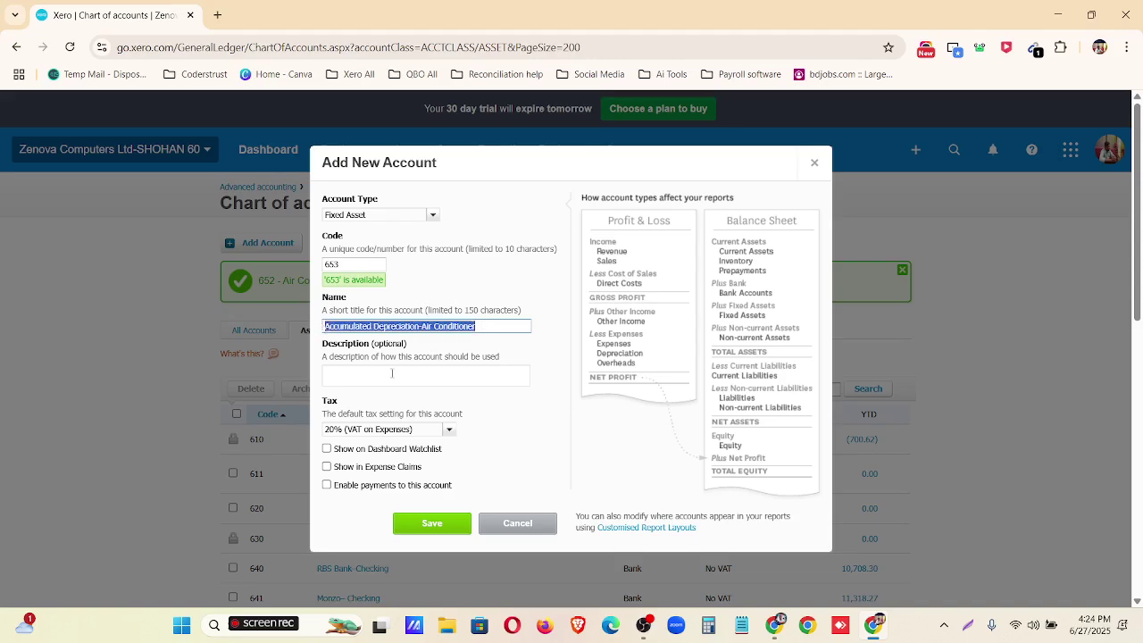
key("Tab")
key("ctrl+v")
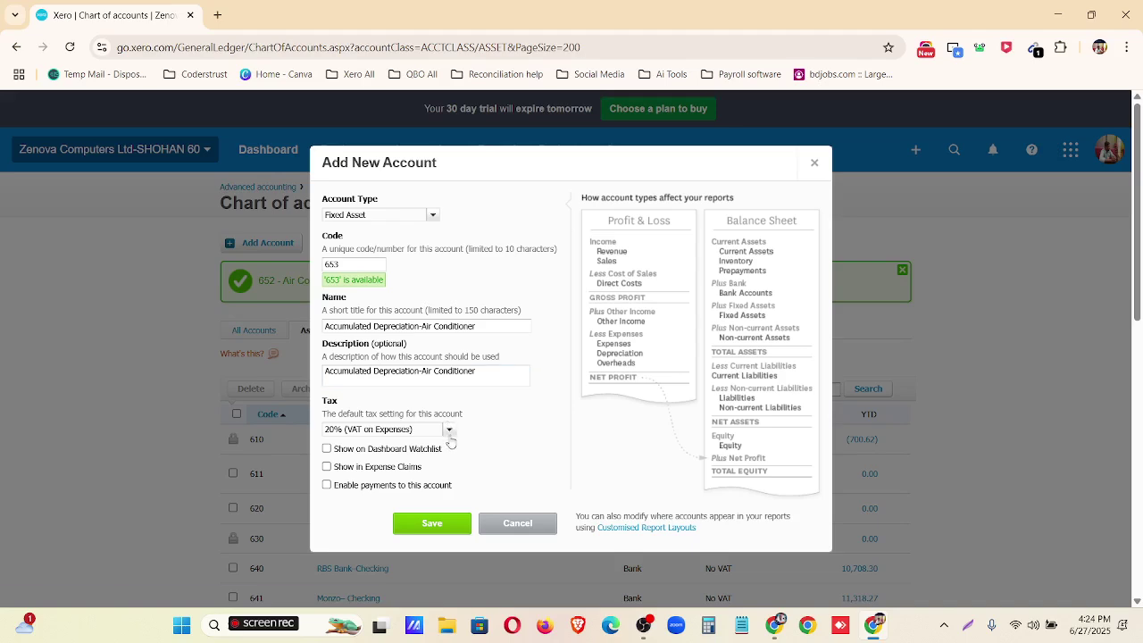
- Set the Accumulated Depreciation-Air Conditioner account's default tax to No VAT and save the account
left_click(451, 433)
scroll(429, 518, "down", 2)
left_click(415, 535)
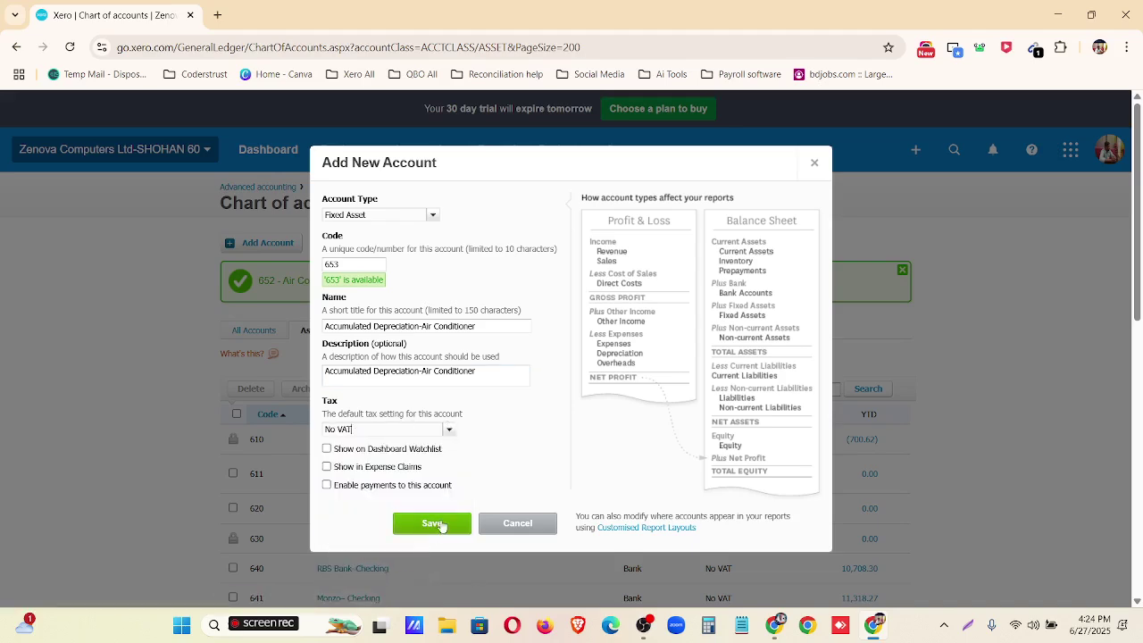
left_click(434, 524)
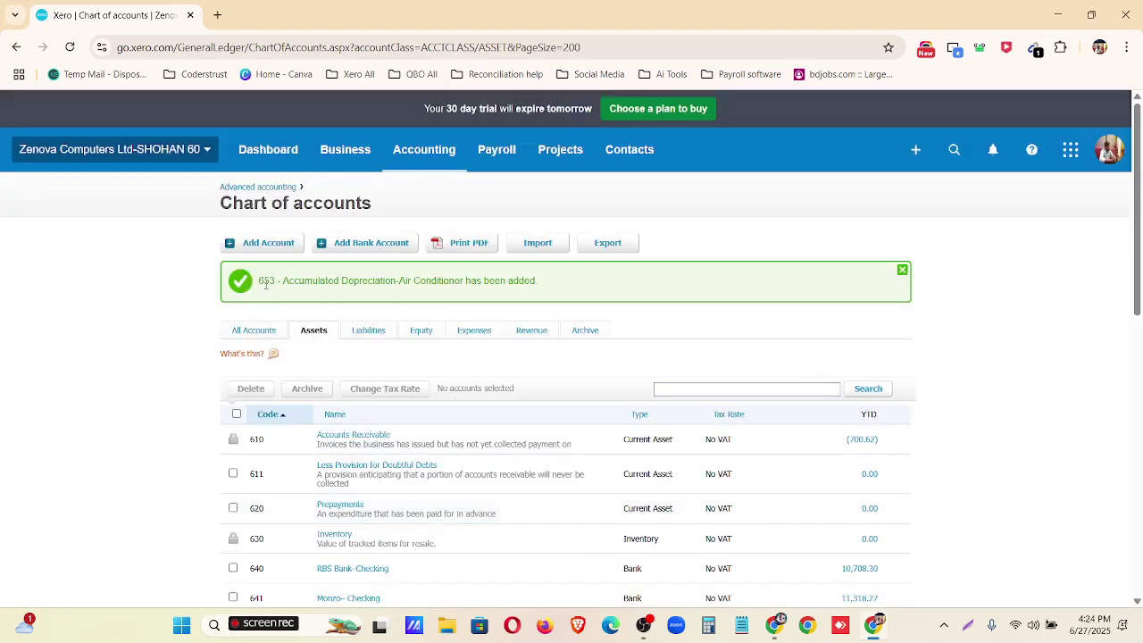
- Start another new account of type Fixed Asset with code 654
left_click(258, 246)
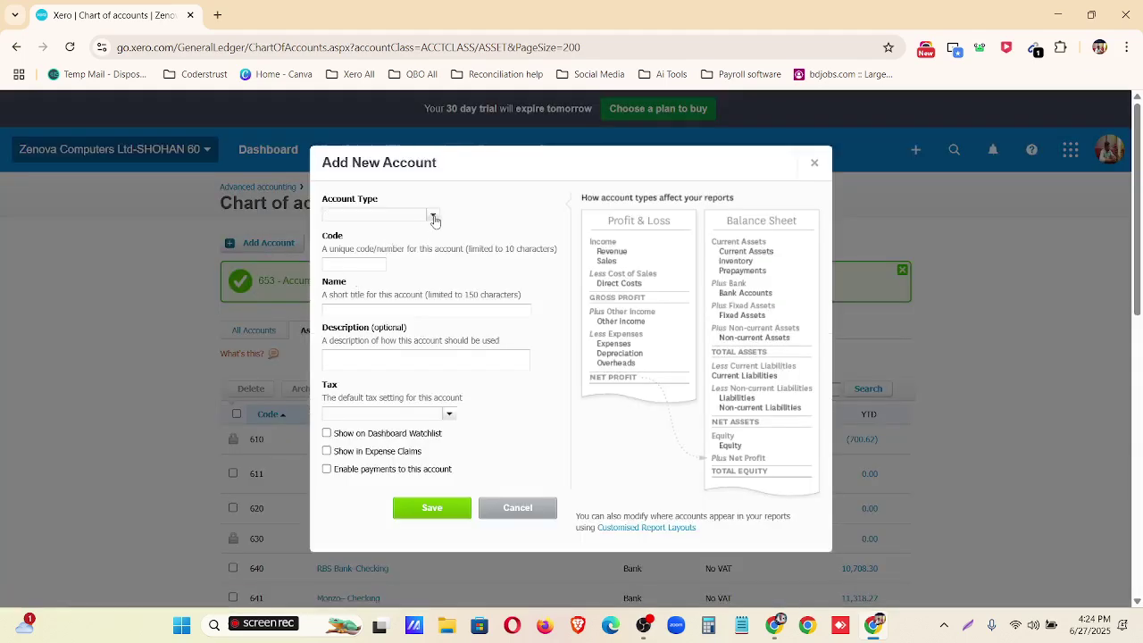
left_click(432, 215)
left_click(398, 290)
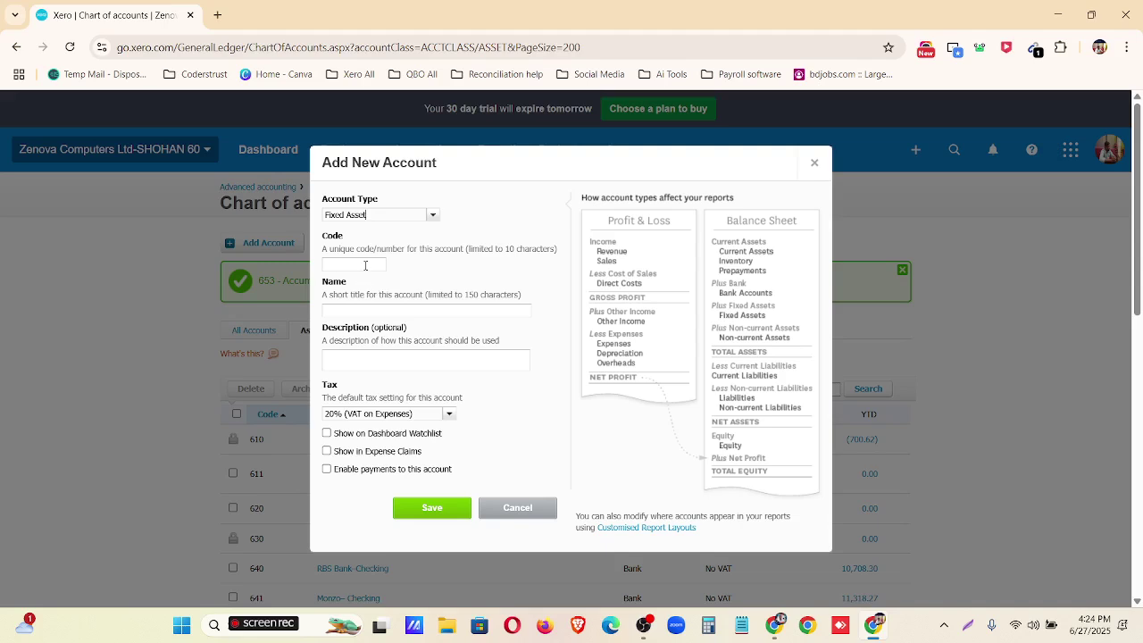
left_click(366, 265)
left_click(399, 312)
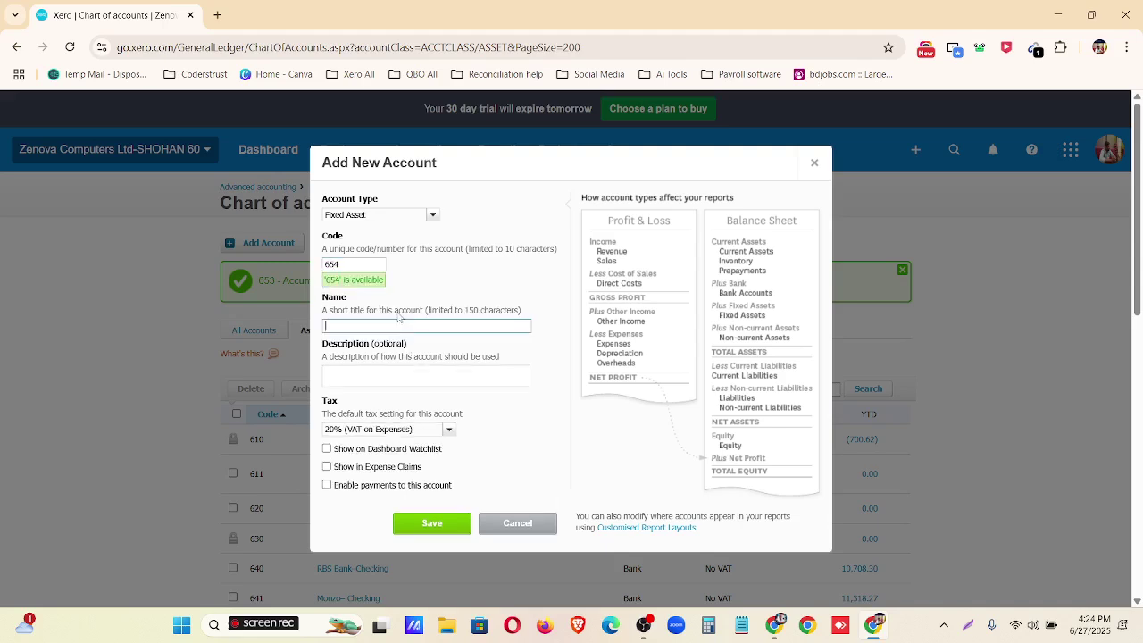
- Copy Desktop Computer from the Fixed Asset calculations spreadsheet and use it as the Xero account's name and description
left_click(773, 626)
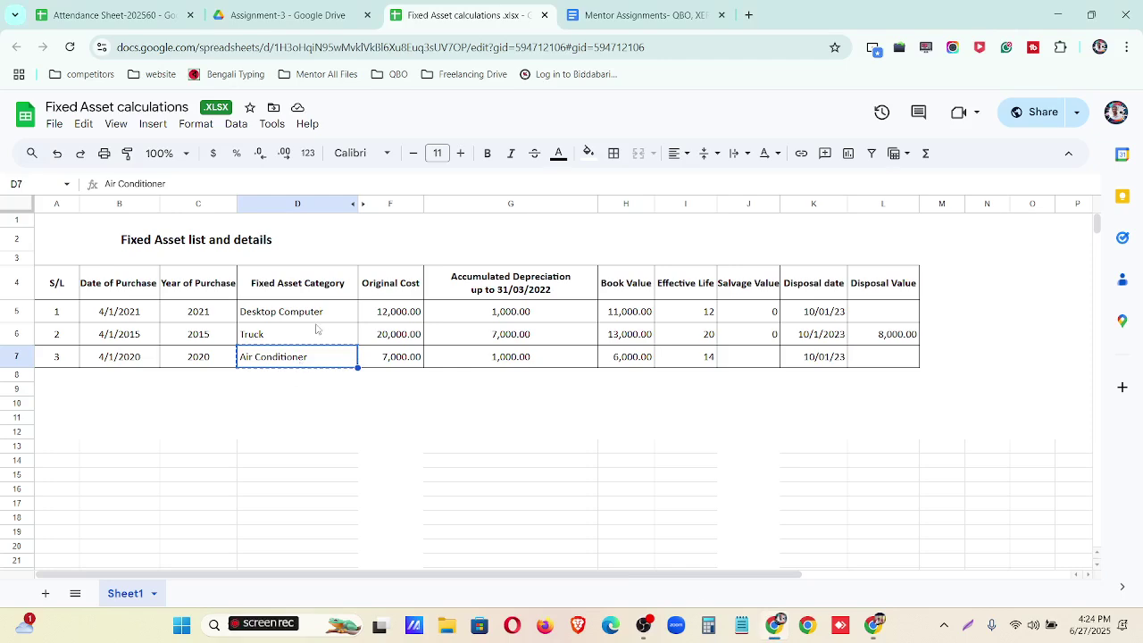
left_click(318, 315)
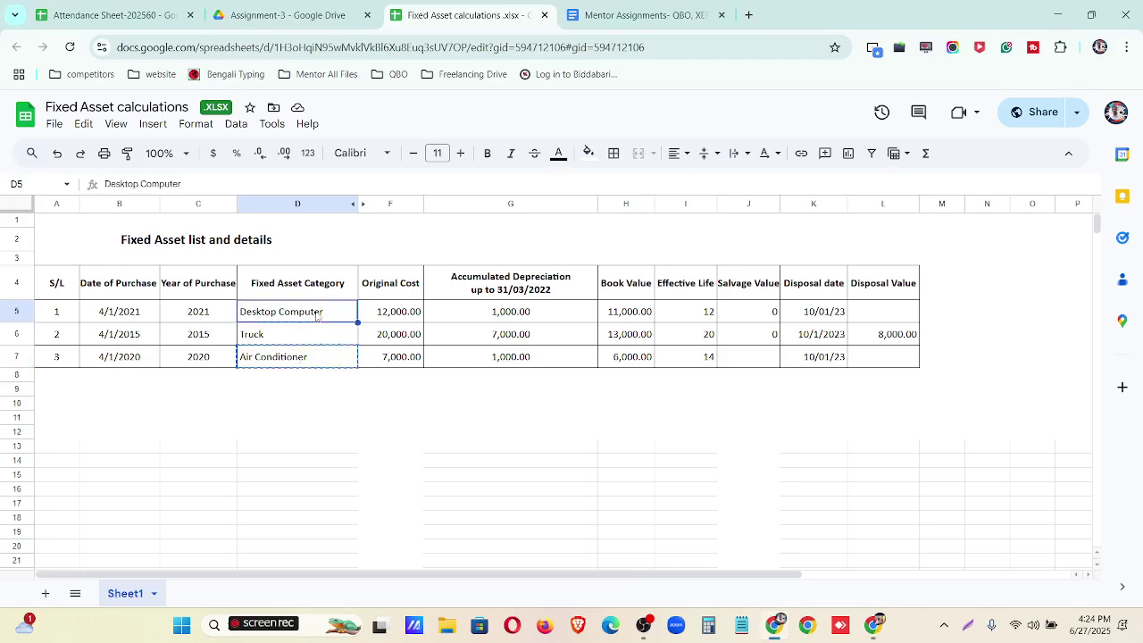
left_click(875, 623)
key("ctrl+v")
left_click(376, 368)
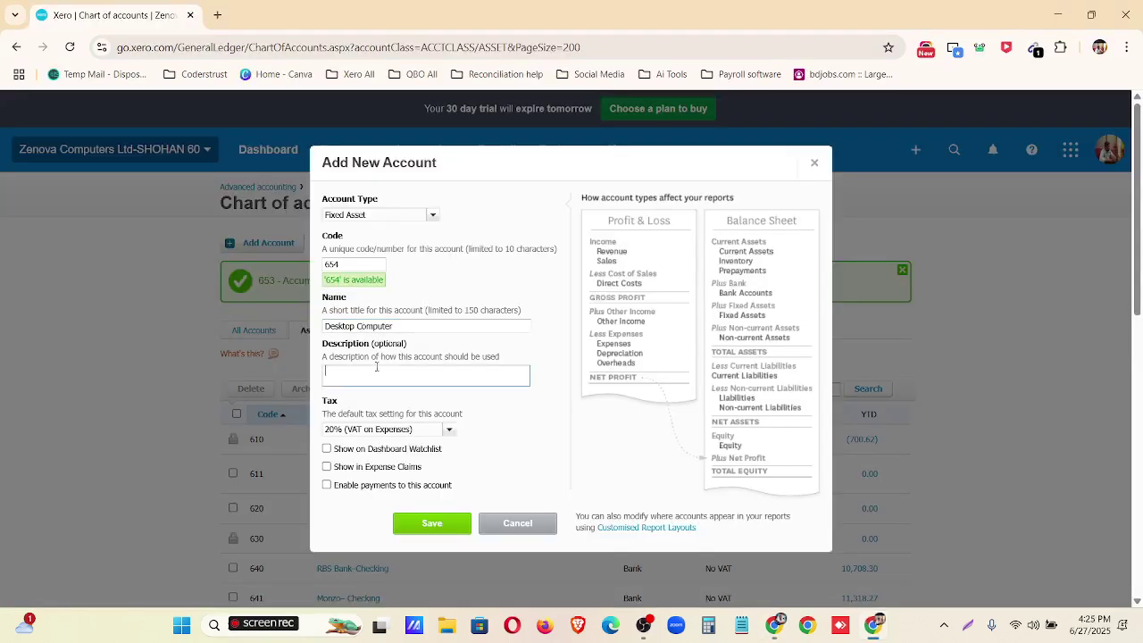
key("ctrl+v")
- Set the Desktop Computer account's default tax to No VAT and save the account
left_click(446, 432)
scroll(420, 518, "down", 2)
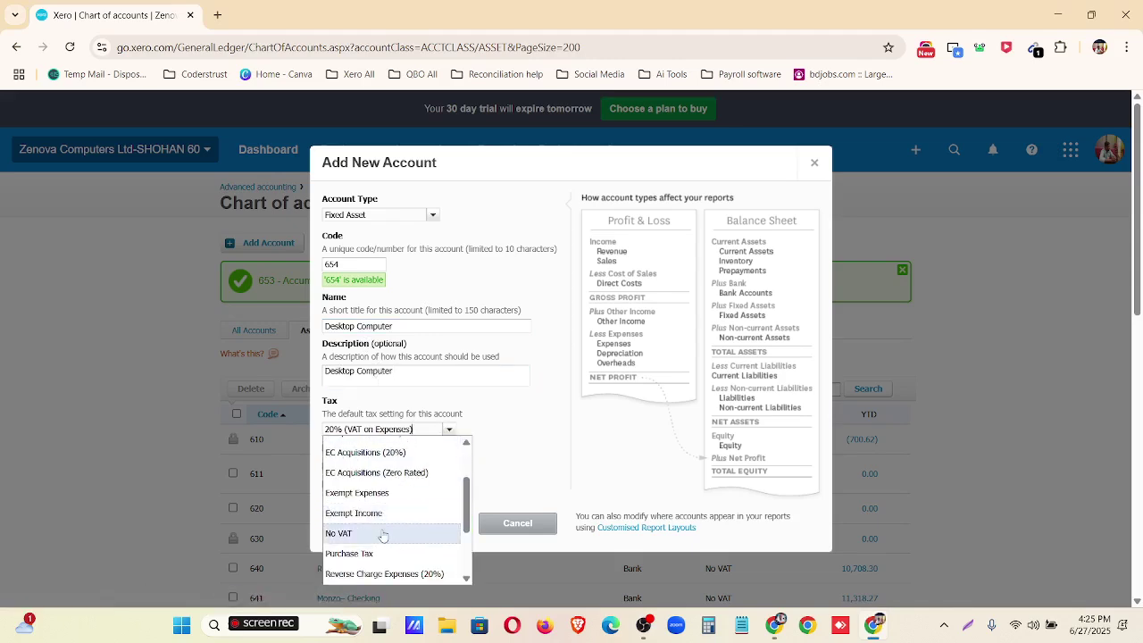
left_click(420, 531)
left_click(432, 523)
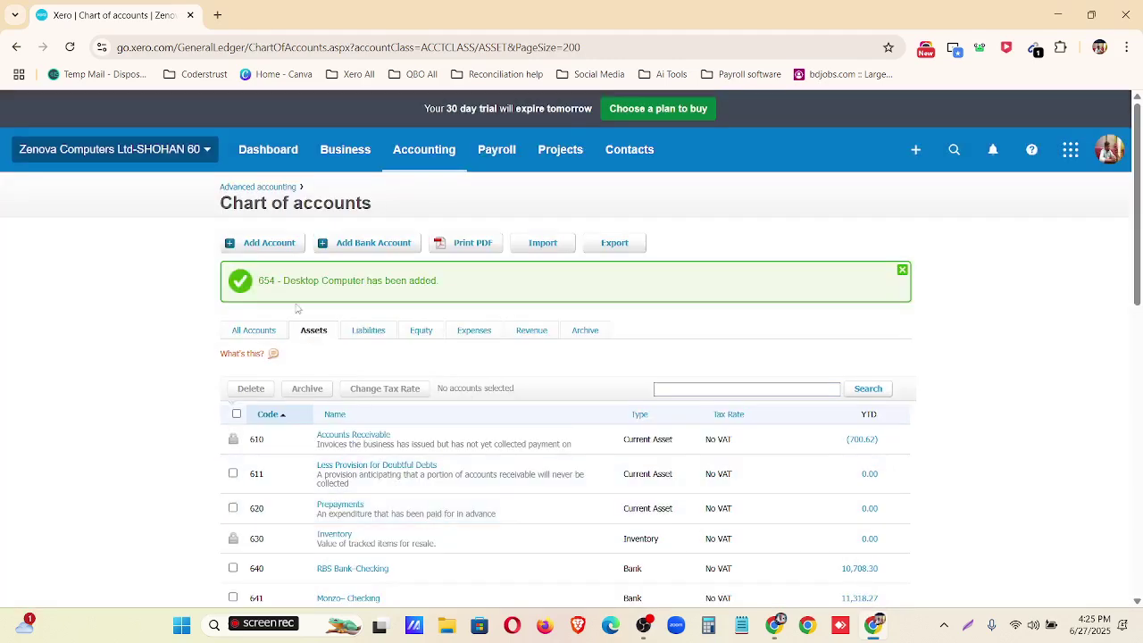
- Start another new account of type Fixed Asset with code 655
left_click(268, 243)
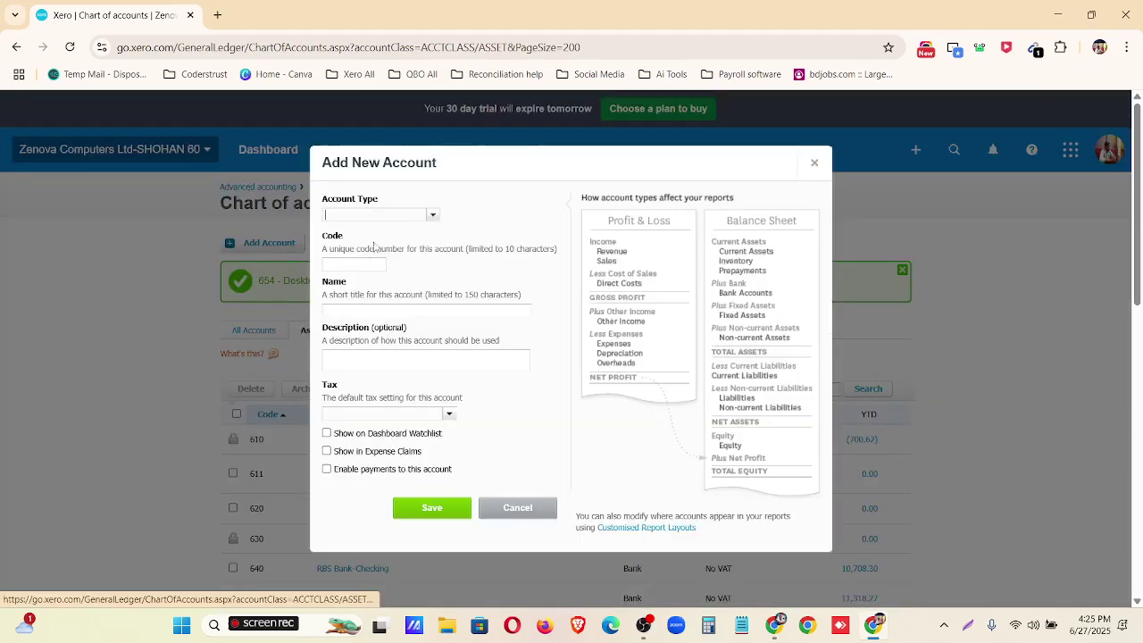
left_click(427, 216)
scroll(373, 295, "down", 1)
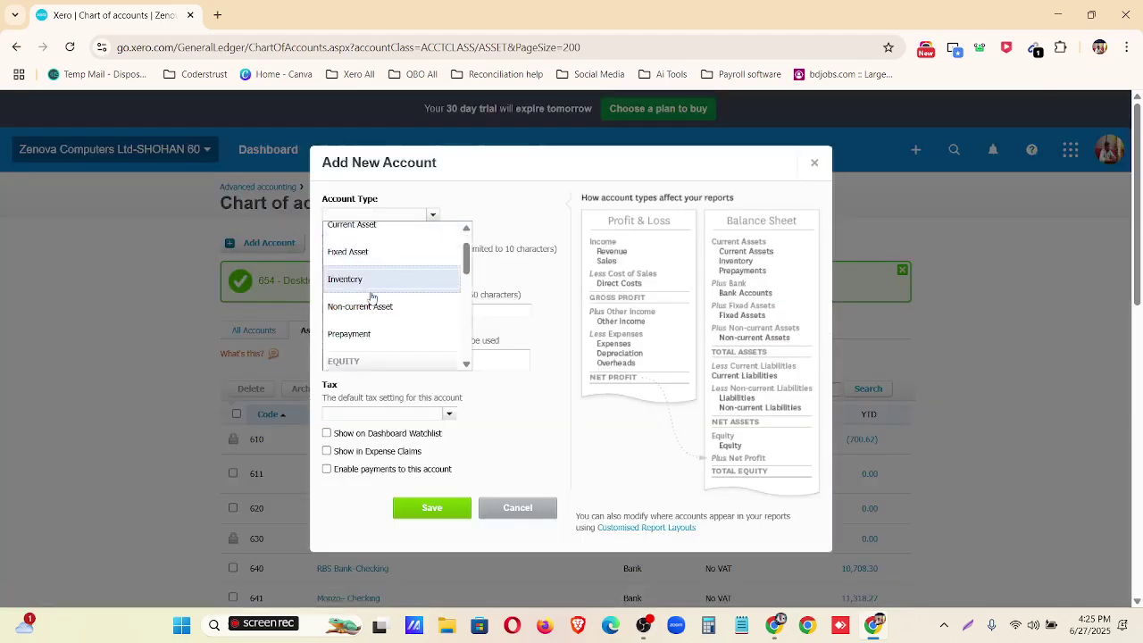
scroll(372, 296, "up", 1)
left_click(371, 295)
left_click(359, 264)
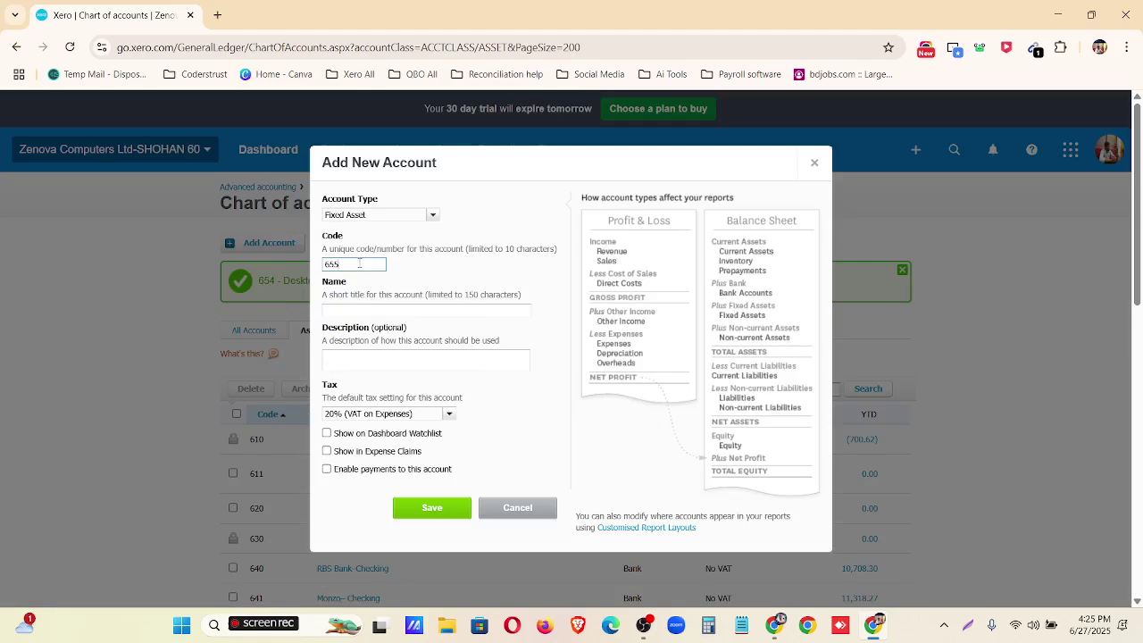
- Name account 655 Accumulated Depreciation-Desktop Computer and copy the name into its description
left_click(371, 311)
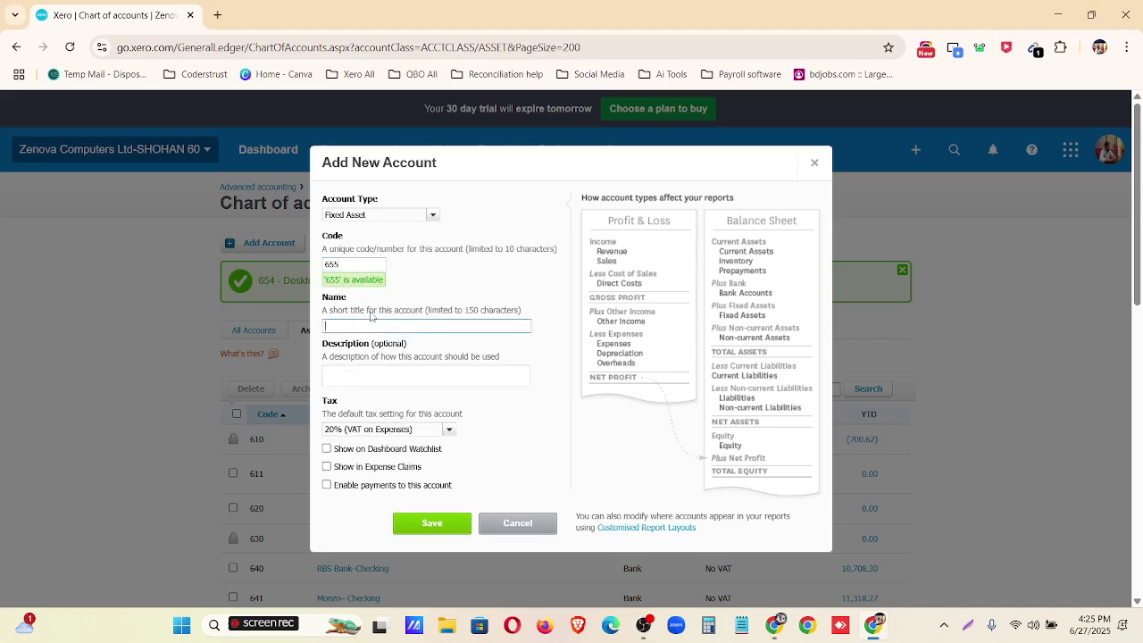
type("Accumulated Depreciation-")
key("ctrl+v")
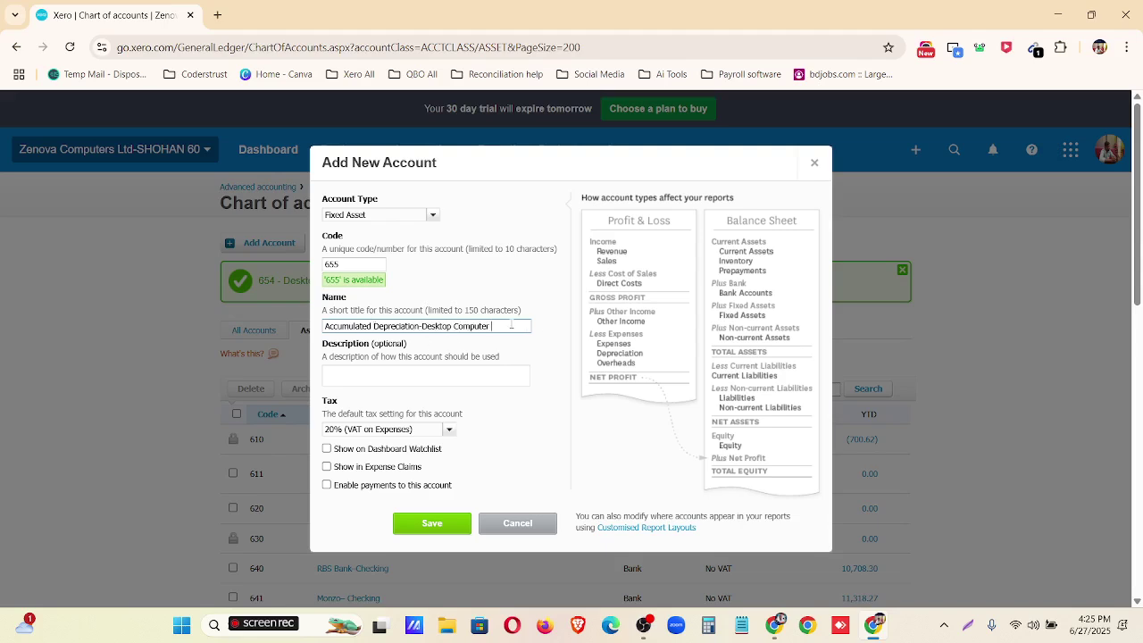
left_click_drag(516, 325, 141, 330)
left_click(334, 376)
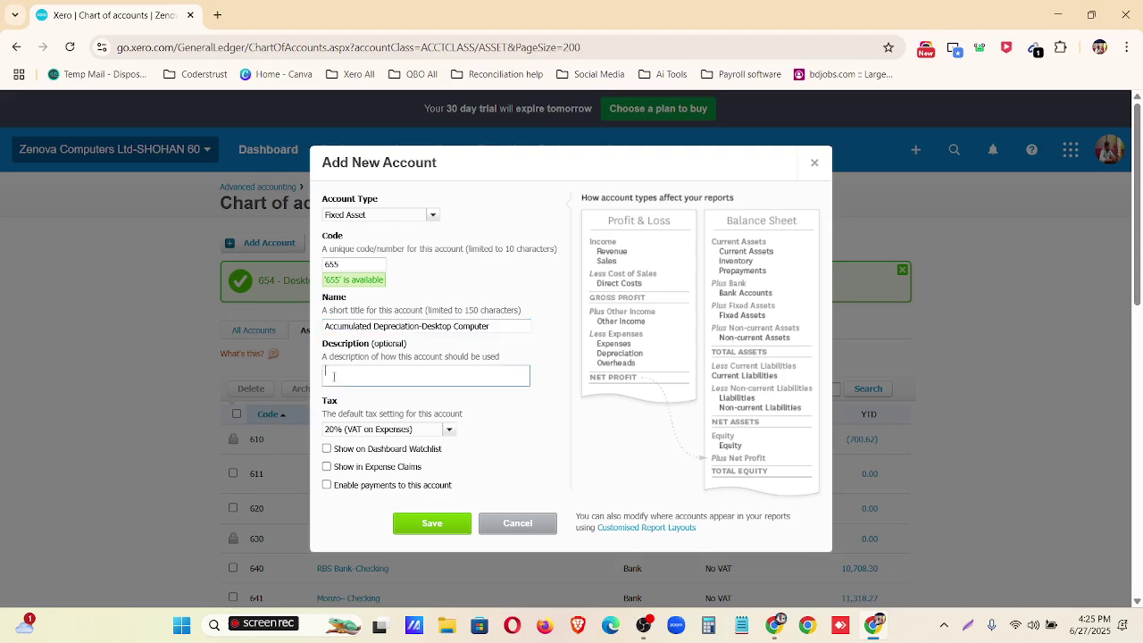
key("ctrl+v")
- Set the Accumulated Depreciation-Desktop Computer account's default tax to No VAT and save the account
left_click(450, 430)
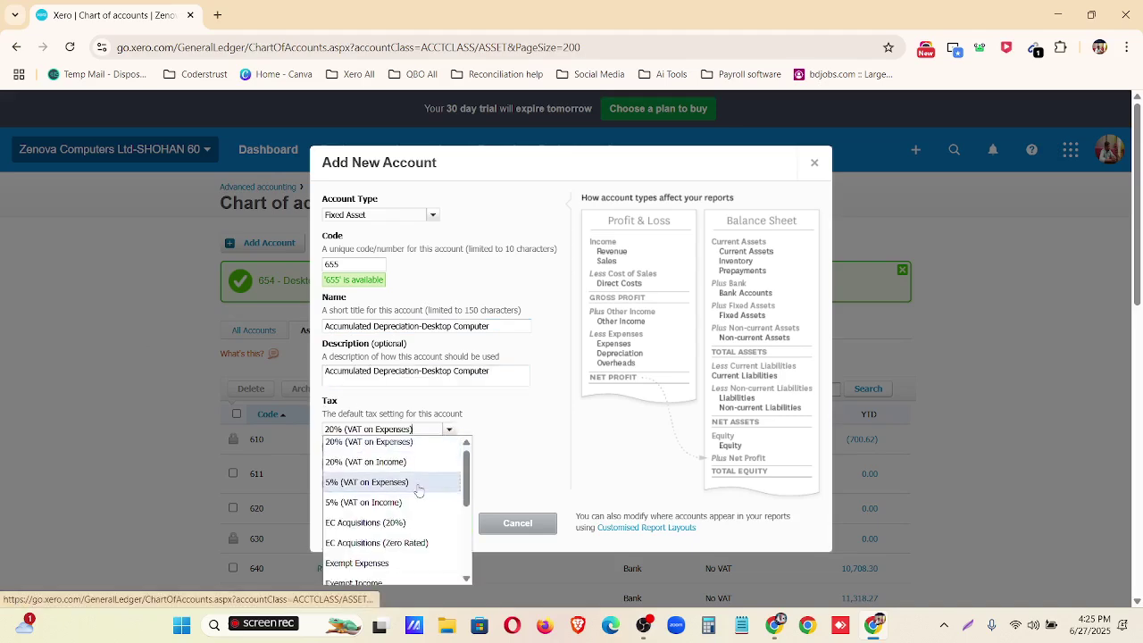
left_click(357, 458)
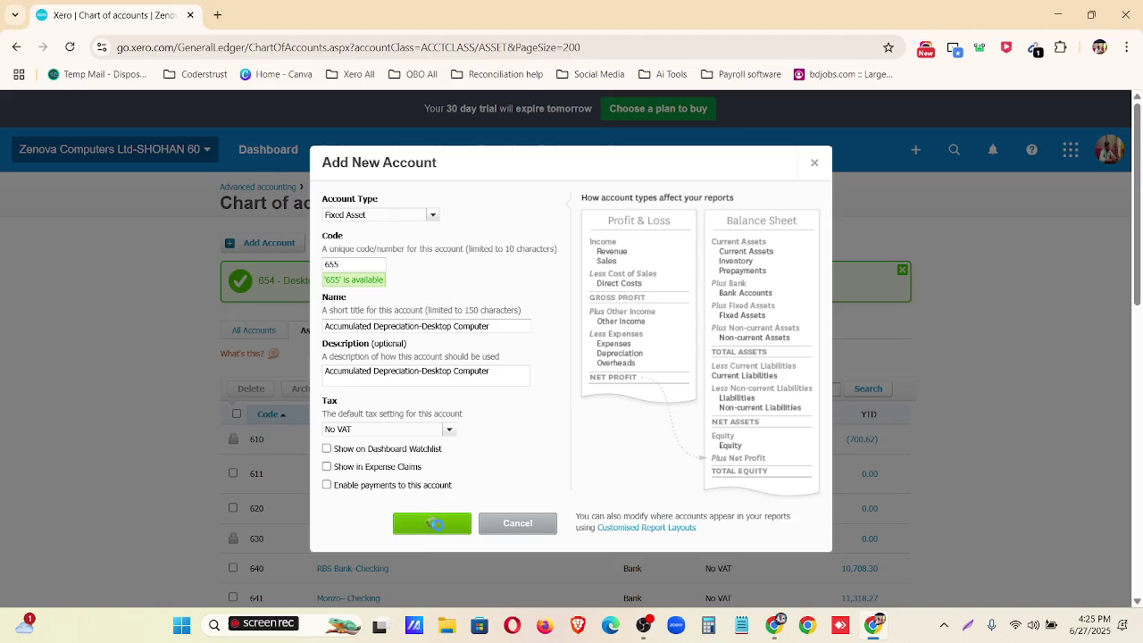
left_click(432, 523)
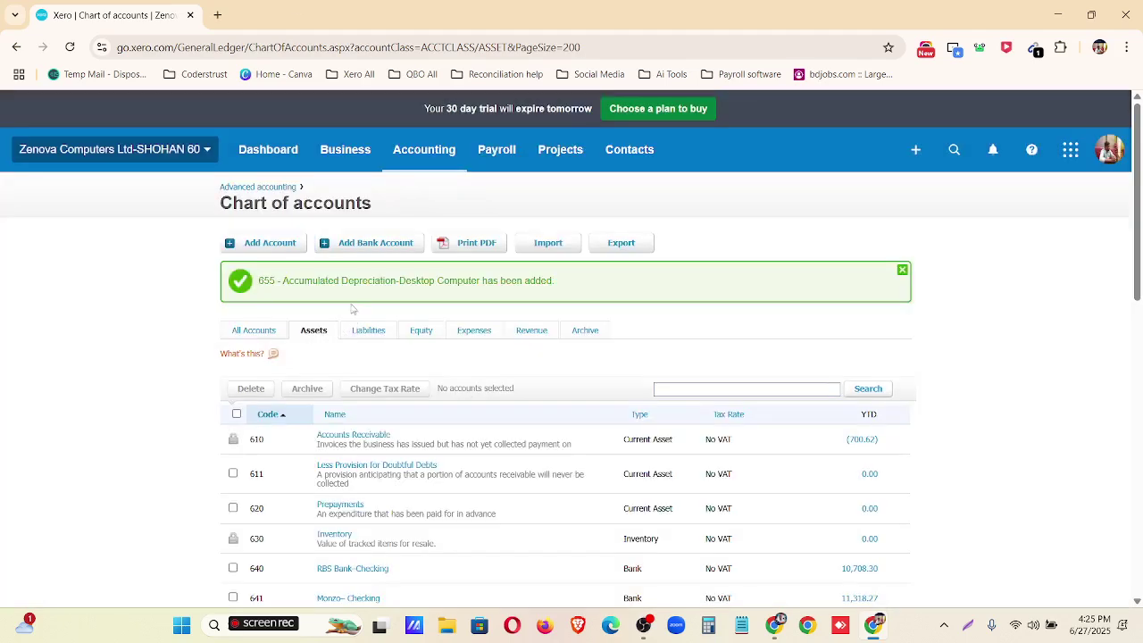
- Search all accounts in the chart for Depreciation expense, then clear the search and return to the full list
left_click(263, 333)
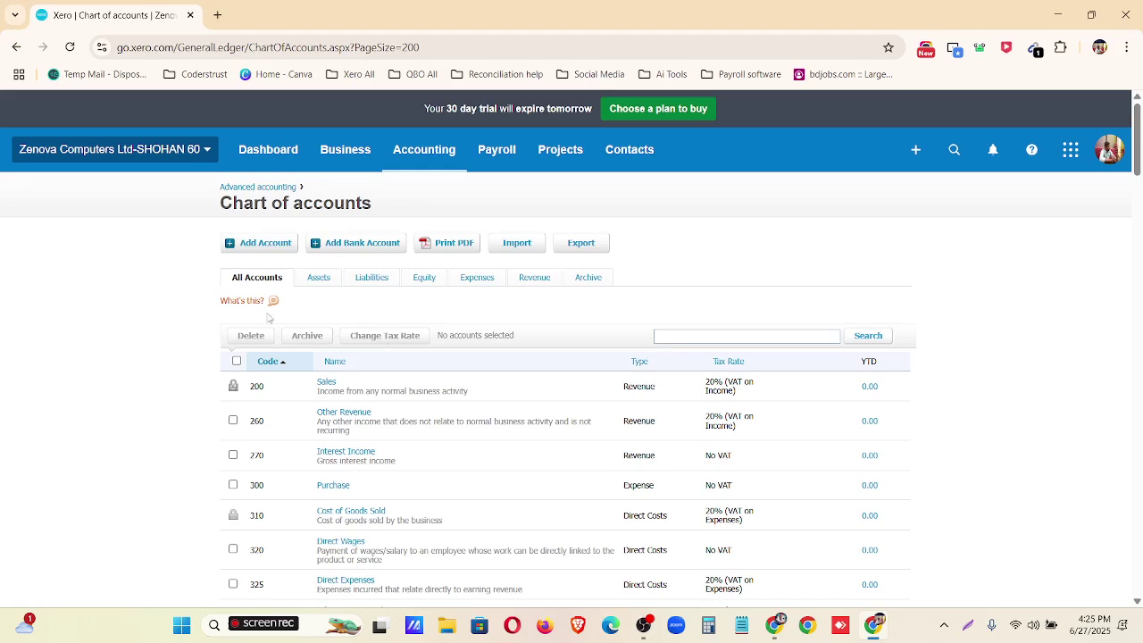
left_click(677, 338)
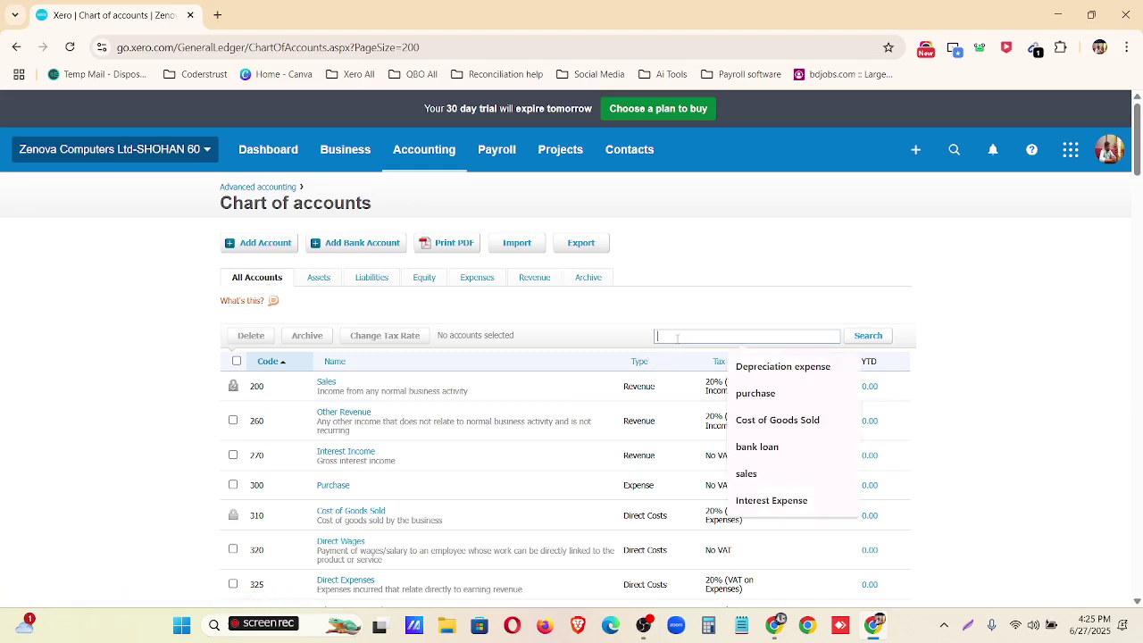
left_click(777, 367)
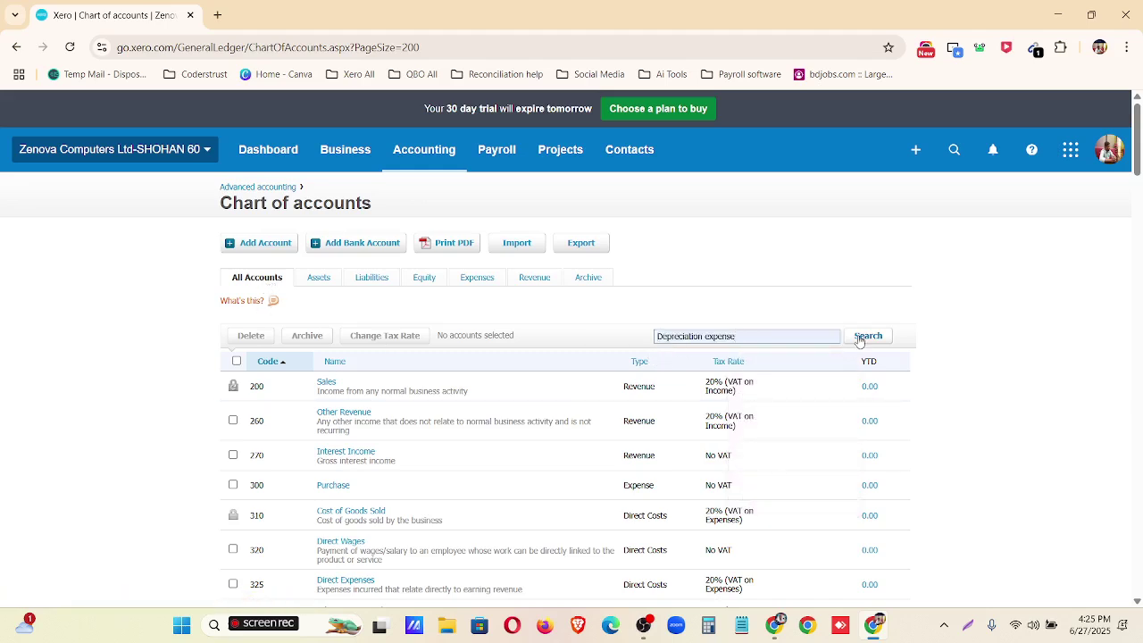
left_click(864, 336)
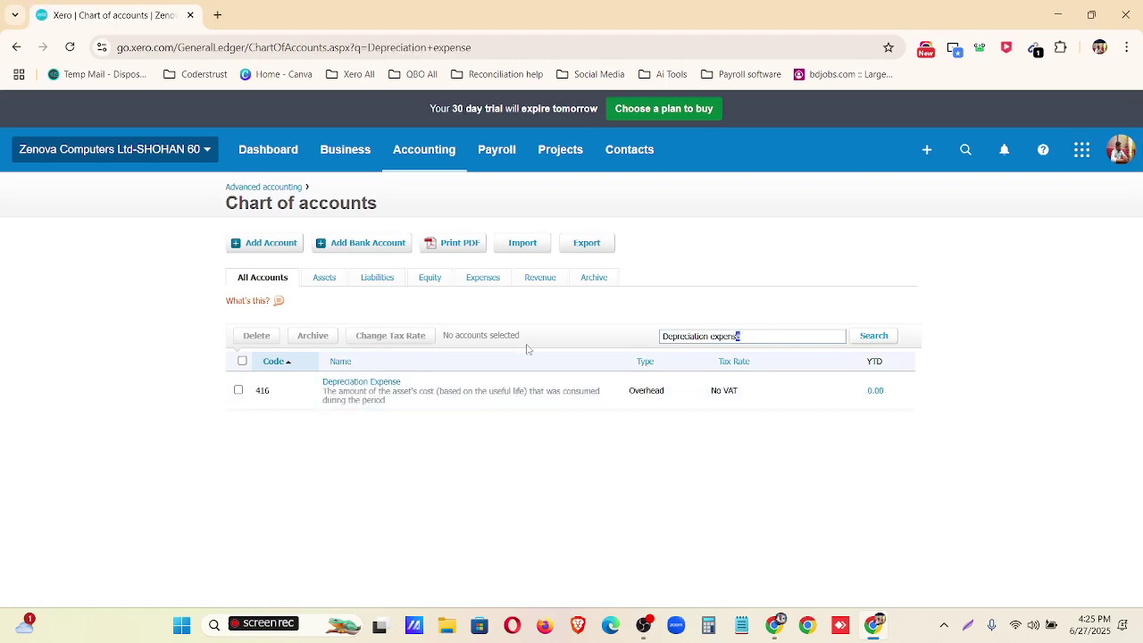
key("ctrl+a")
key("BackSpace")
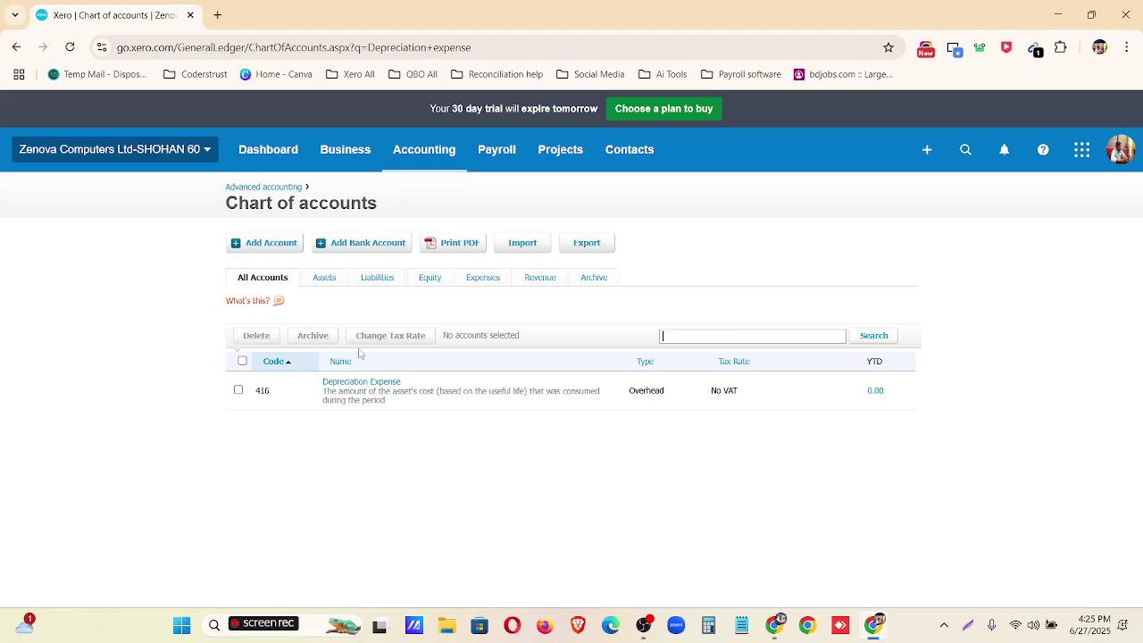
left_click(273, 284)
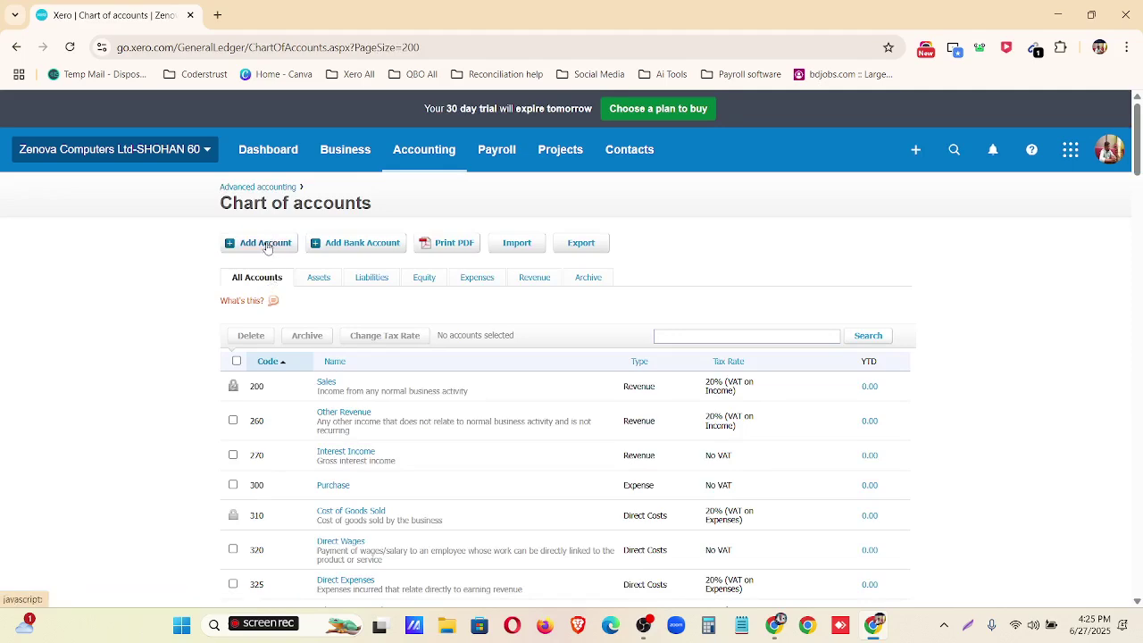
- Start a new account of type Other Income with code 250
left_click(266, 242)
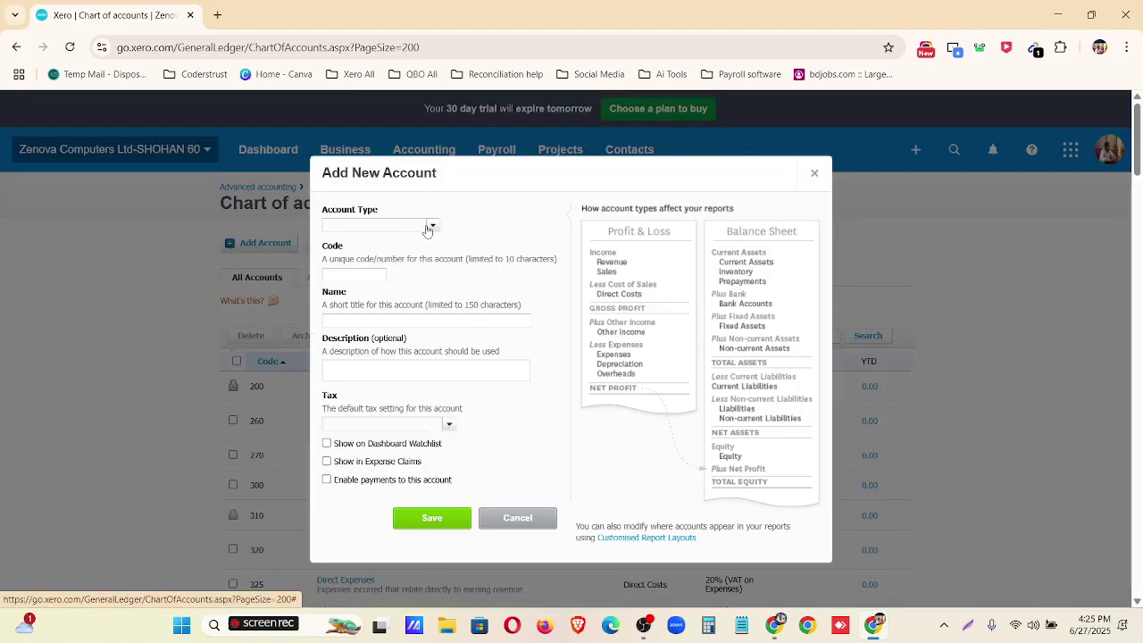
left_click(431, 226)
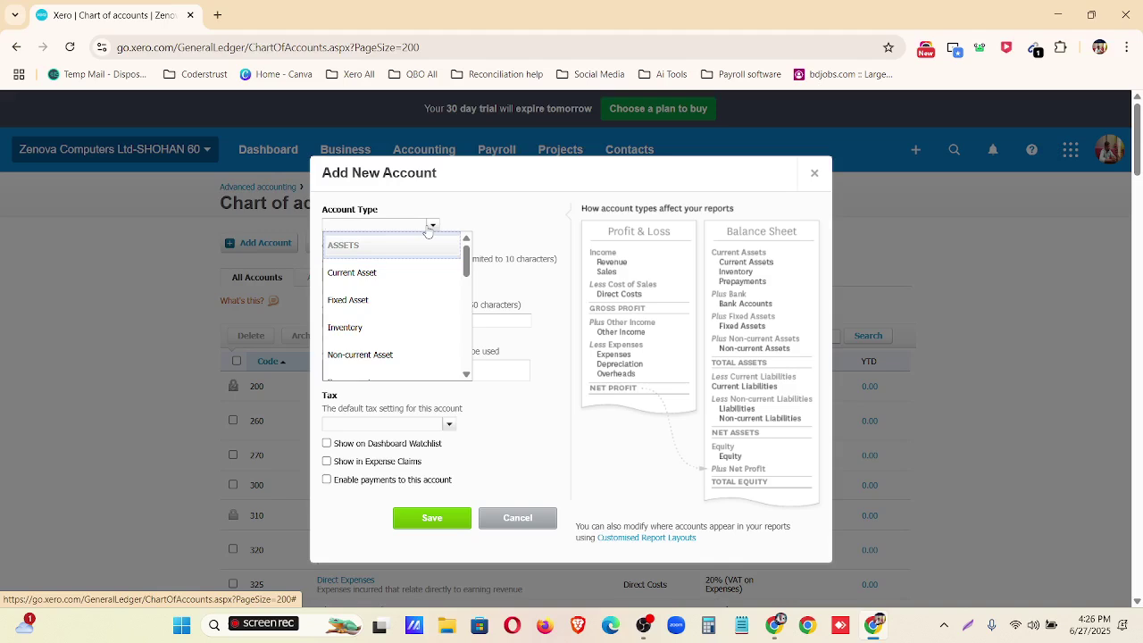
scroll(412, 340, "down", 4)
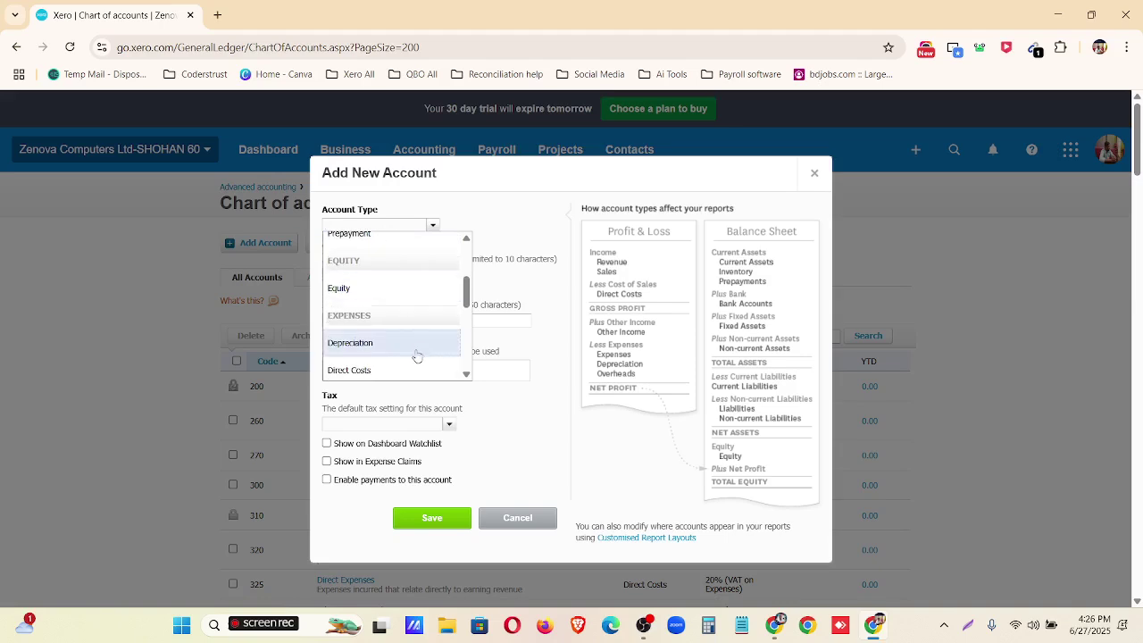
scroll(406, 351, "down", 4)
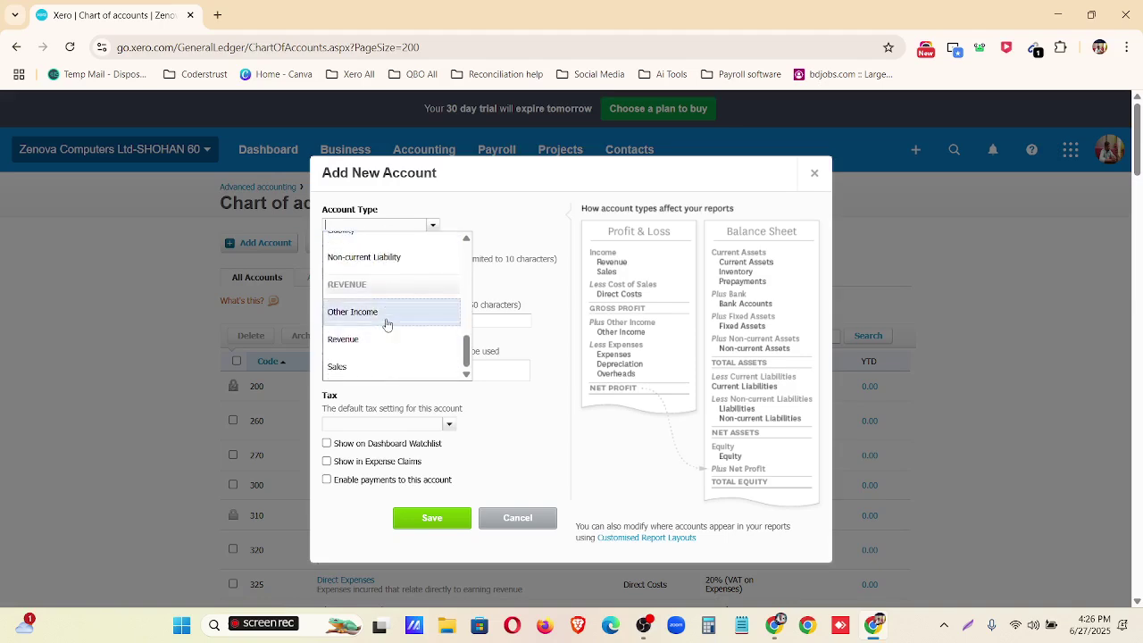
left_click(384, 313)
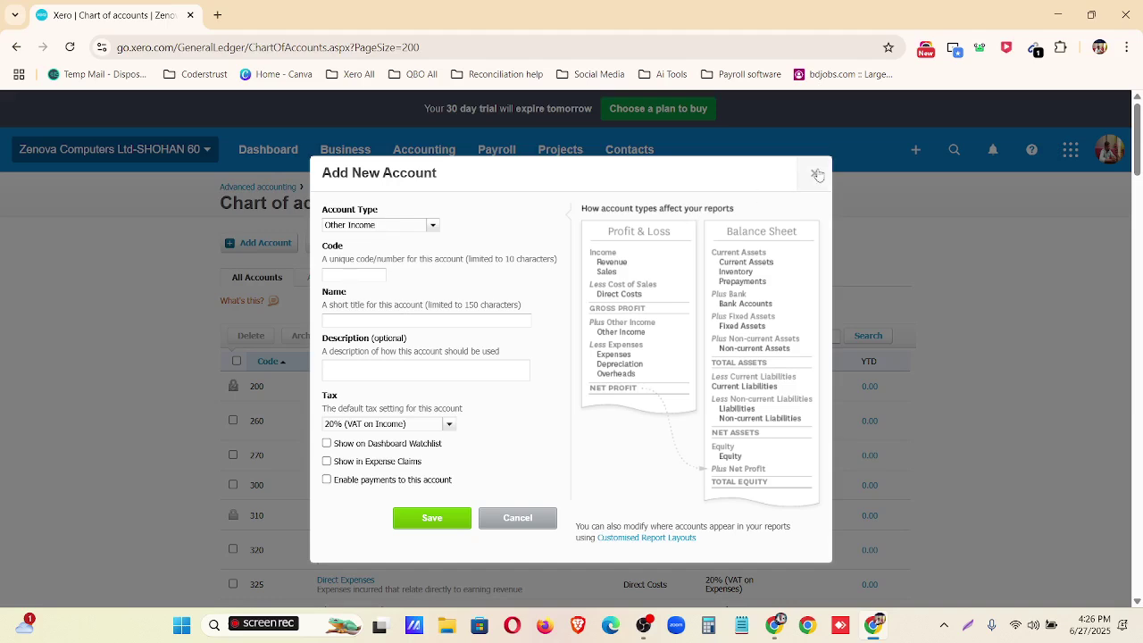
left_click(385, 272)
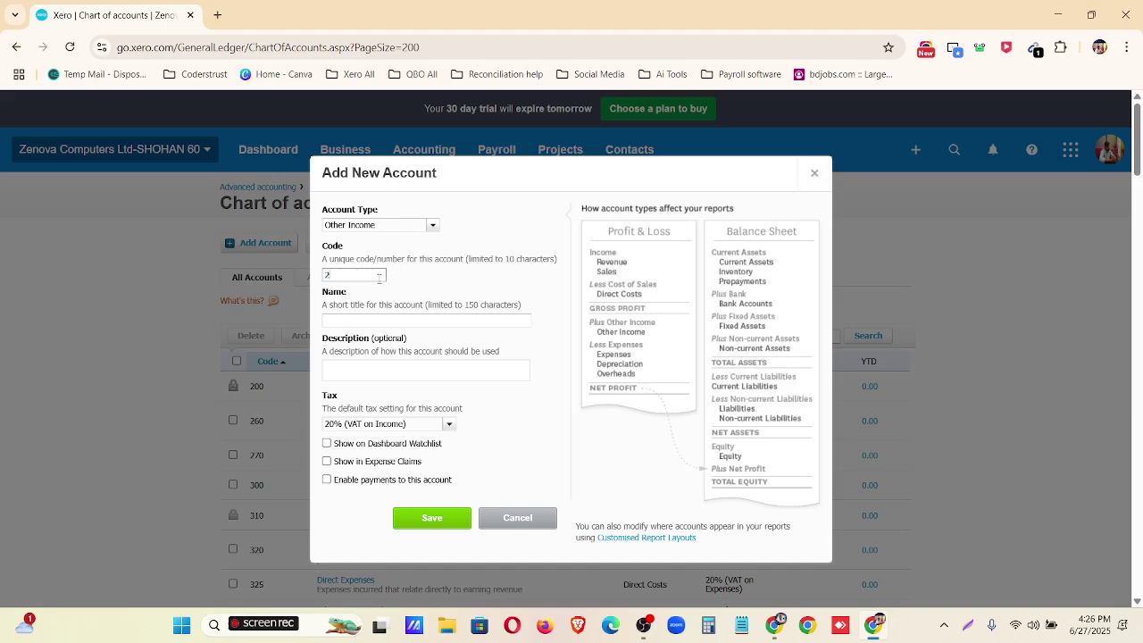
- Name account 250 "Loss or gain on disposal on fixed assets" and copy the name into its description
left_click(360, 336)
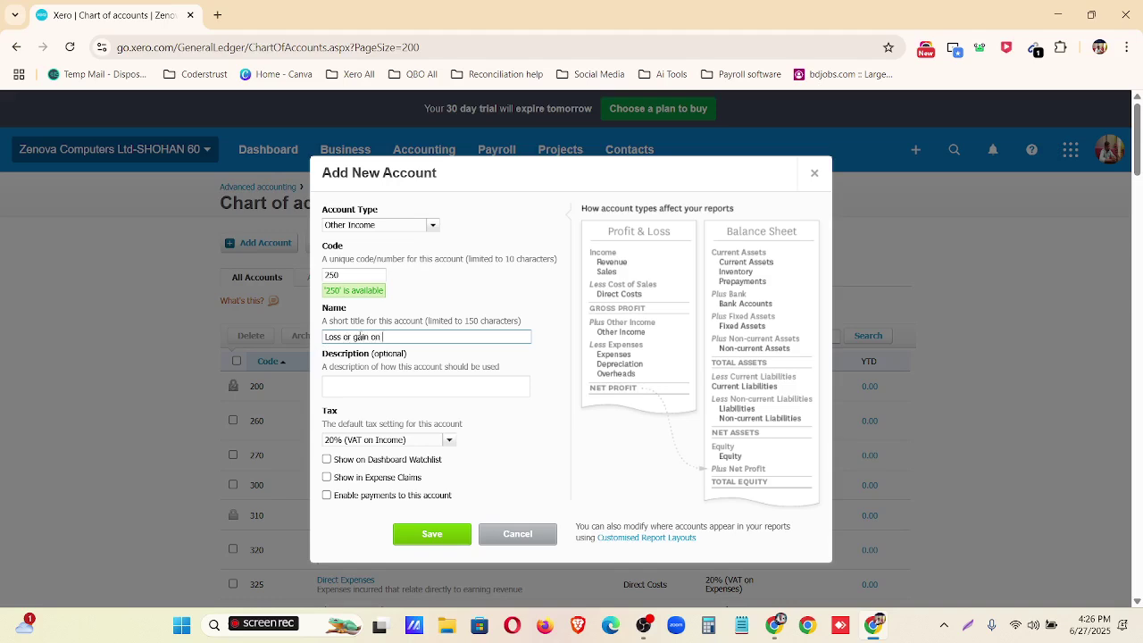
type("Loss or gain on disposal on fixed assets")
key("ctrl+a")
key("ctrl+c")
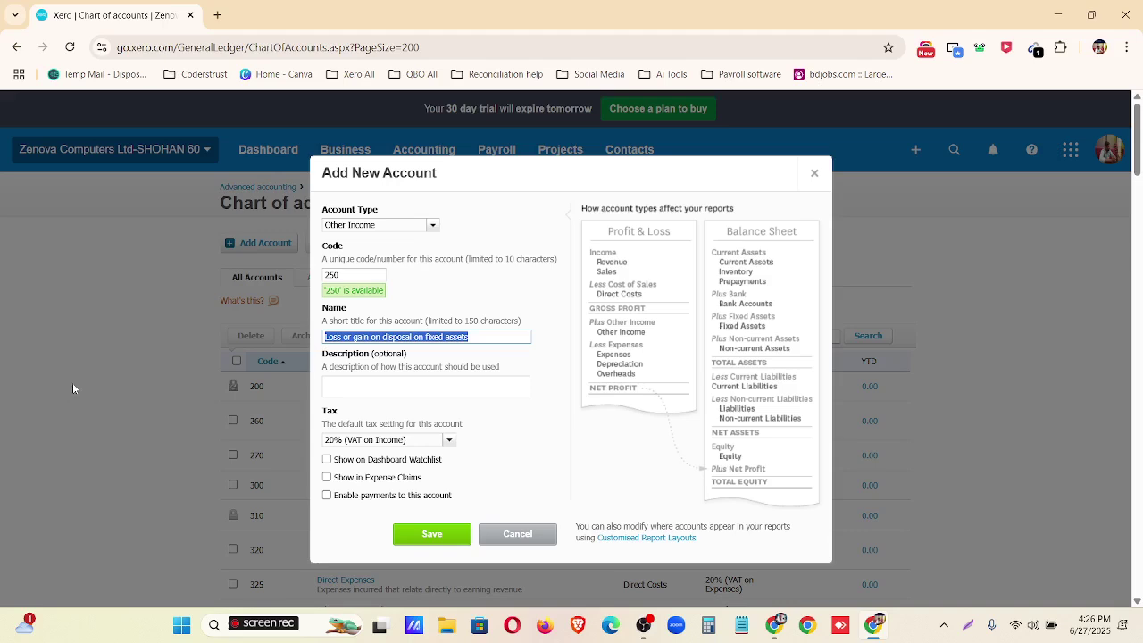
left_click(373, 386)
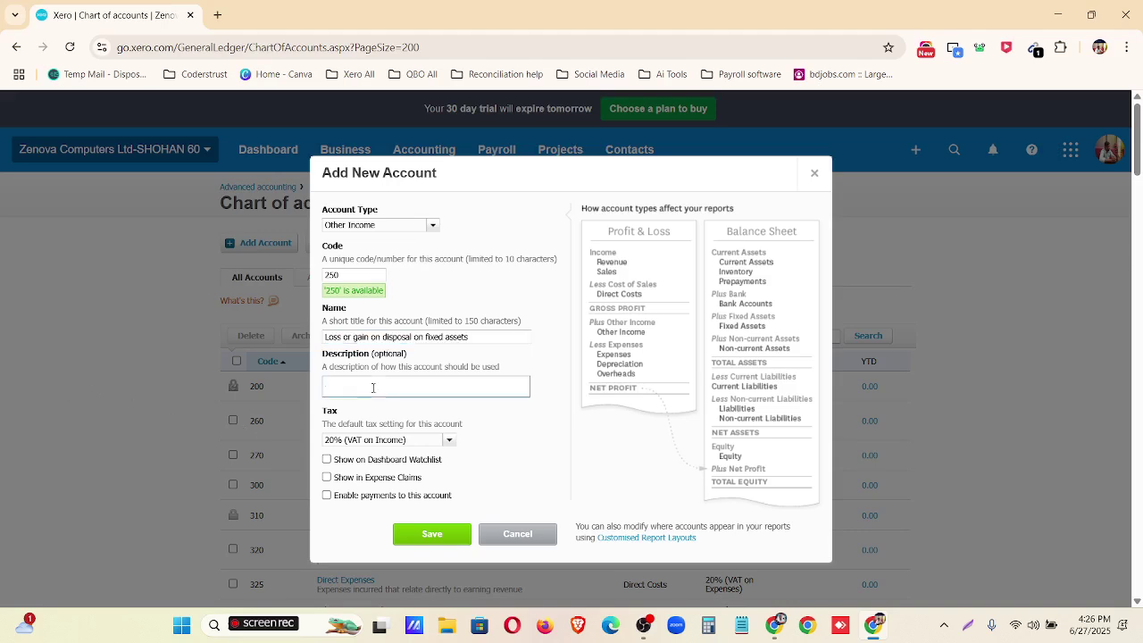
key("ctrl+v")
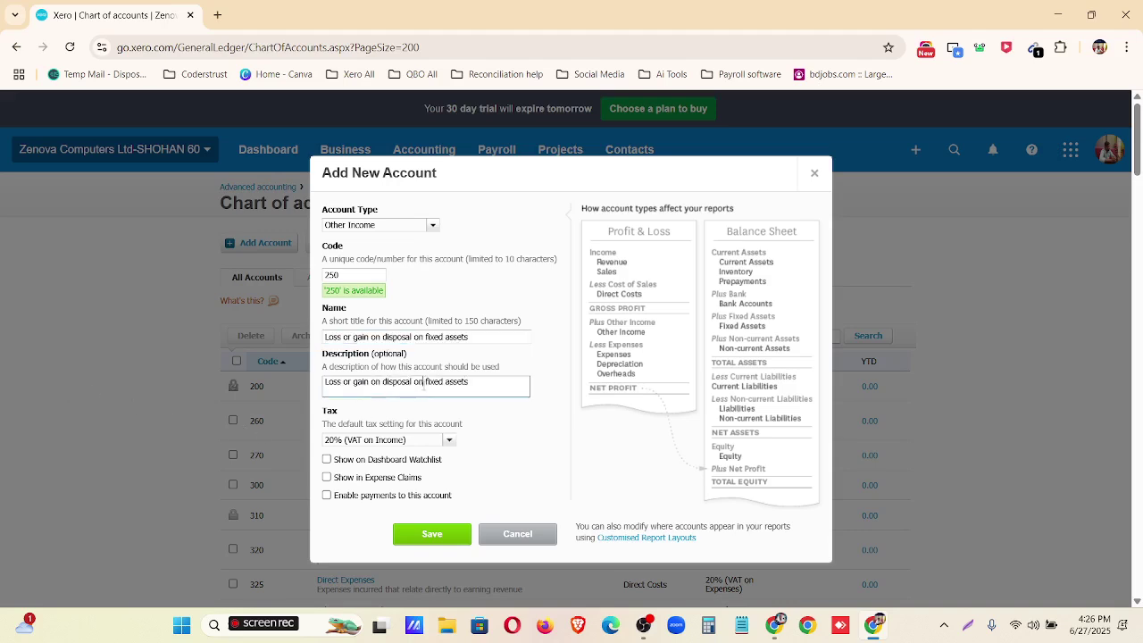
- Correct both the description and the name to read "Loss or gain on disposal of fixed assets"
key("BackSpace")
type("f")
left_click(425, 336)
key("BackSpace")
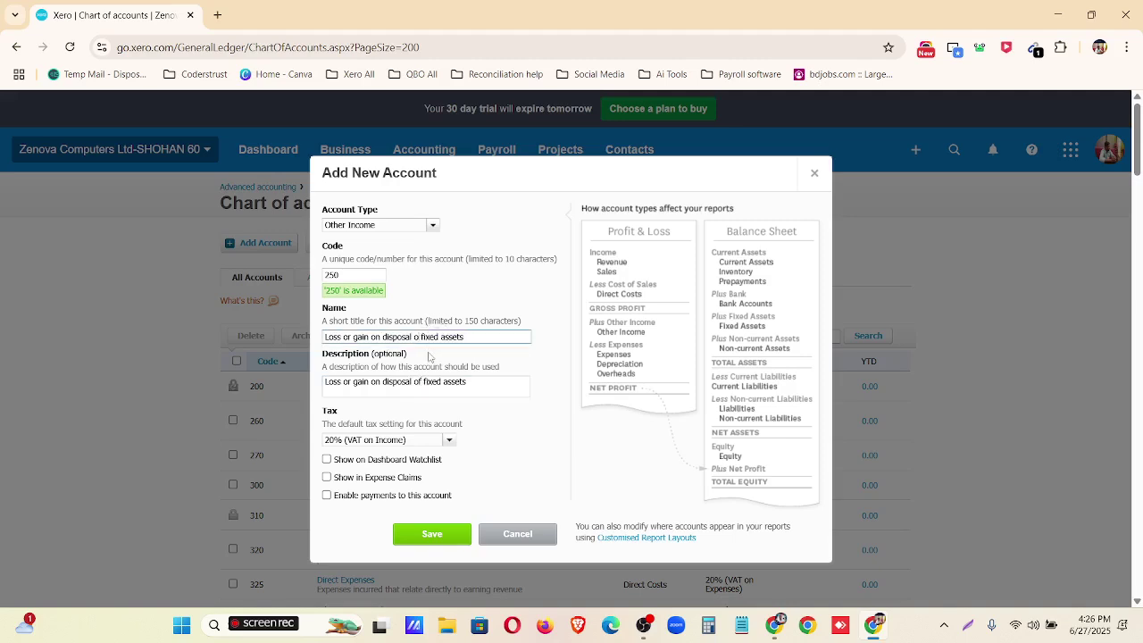
type("f")
- Set the disposal loss or gain account's default tax to No VAT and save the account
left_click(450, 440)
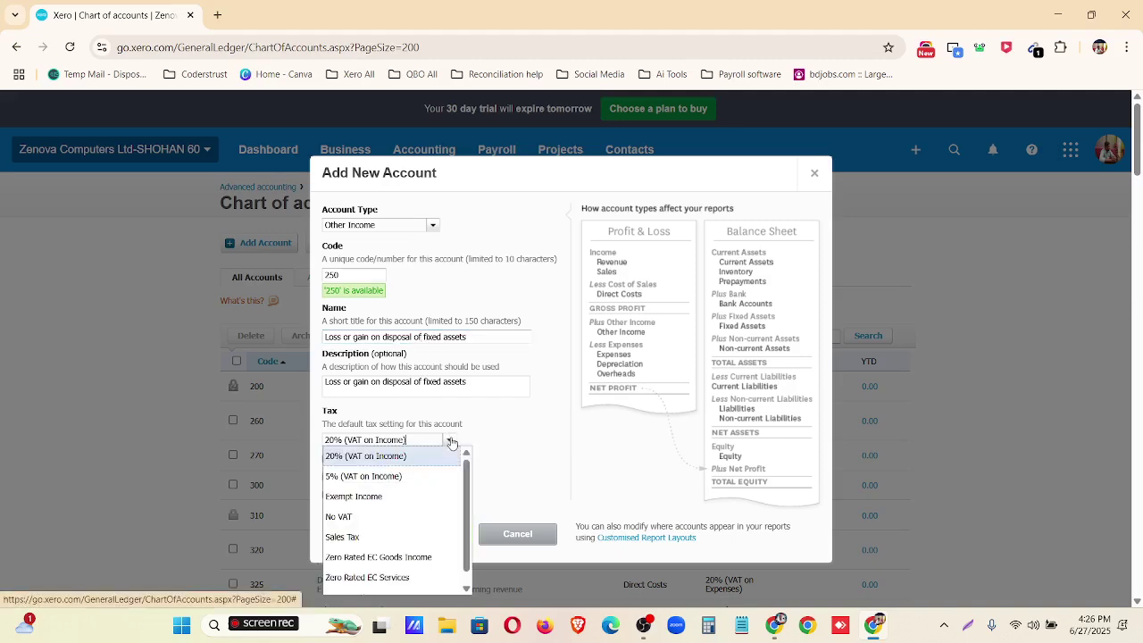
left_click(403, 518)
left_click(430, 534)
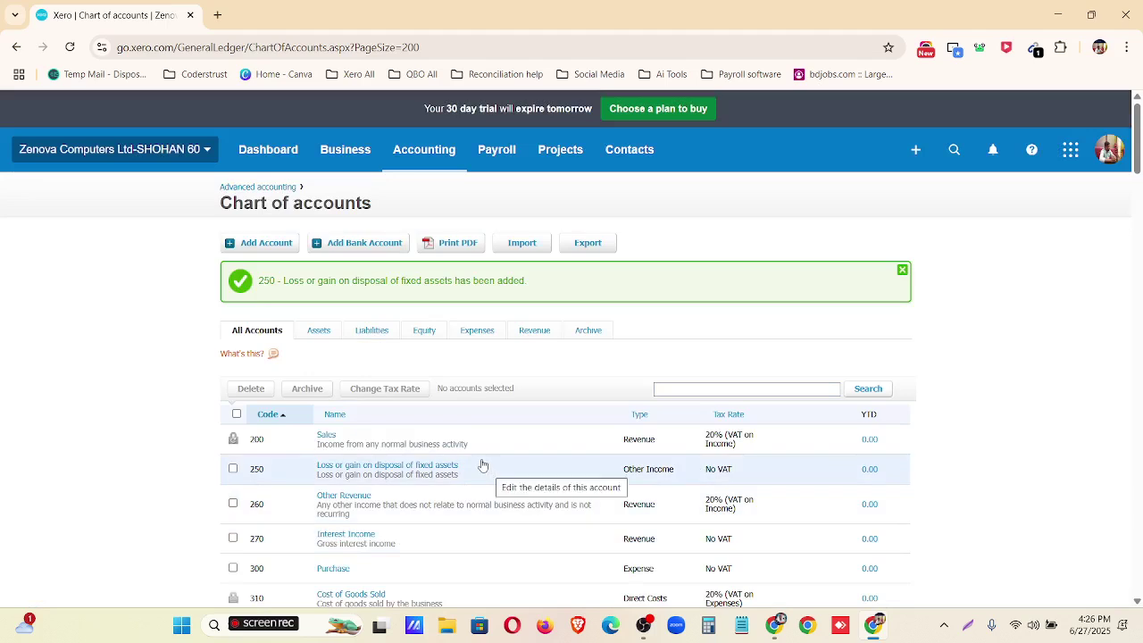
- Start a new asset in Xero's fixed assets register and switch to the Fixed Asset calculations spreadsheet for its details
left_click(416, 165)
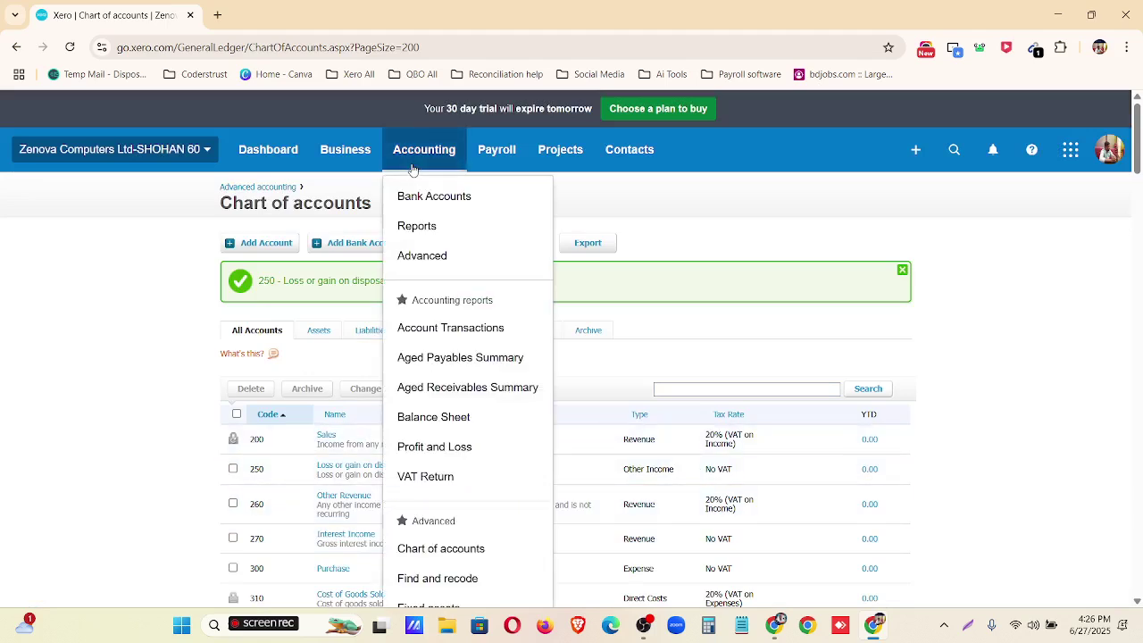
left_click(447, 256)
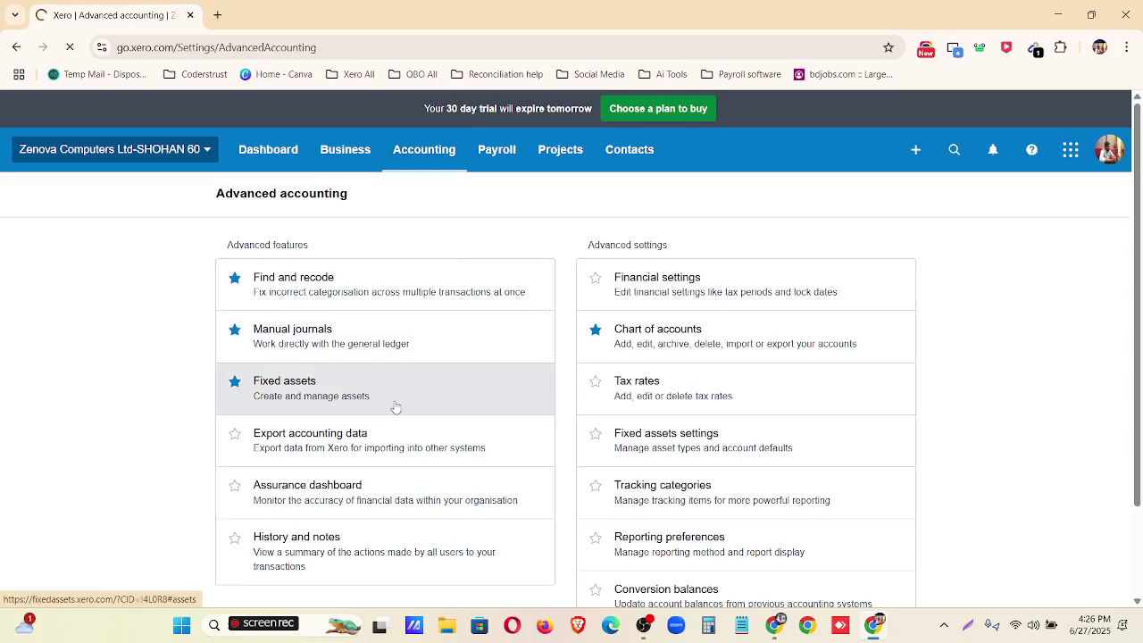
left_click(395, 408)
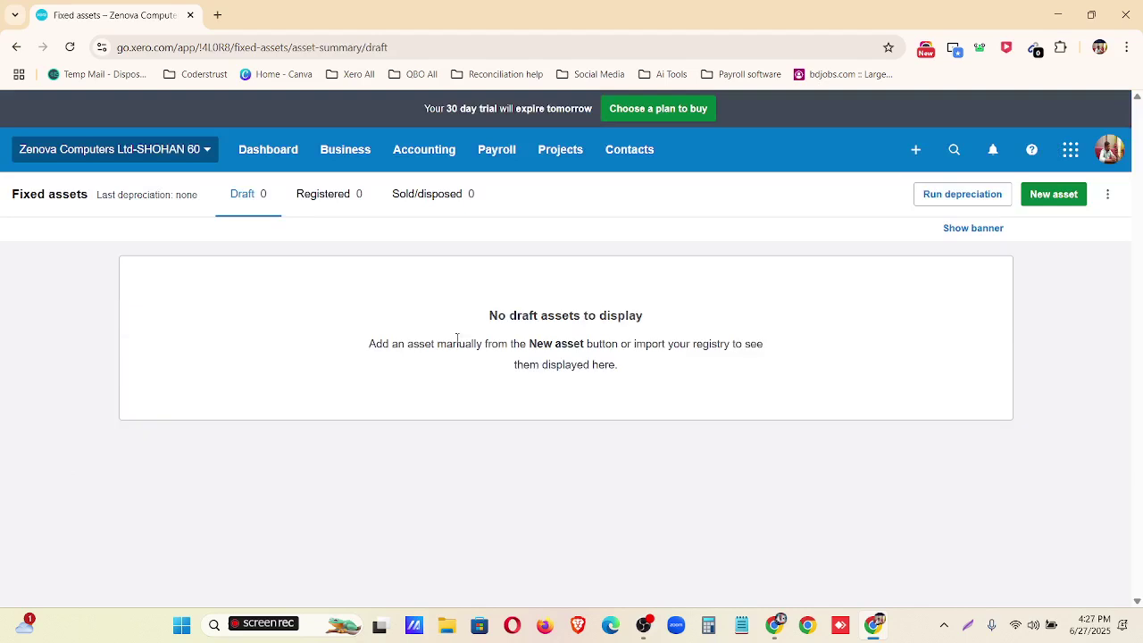
left_click(1054, 198)
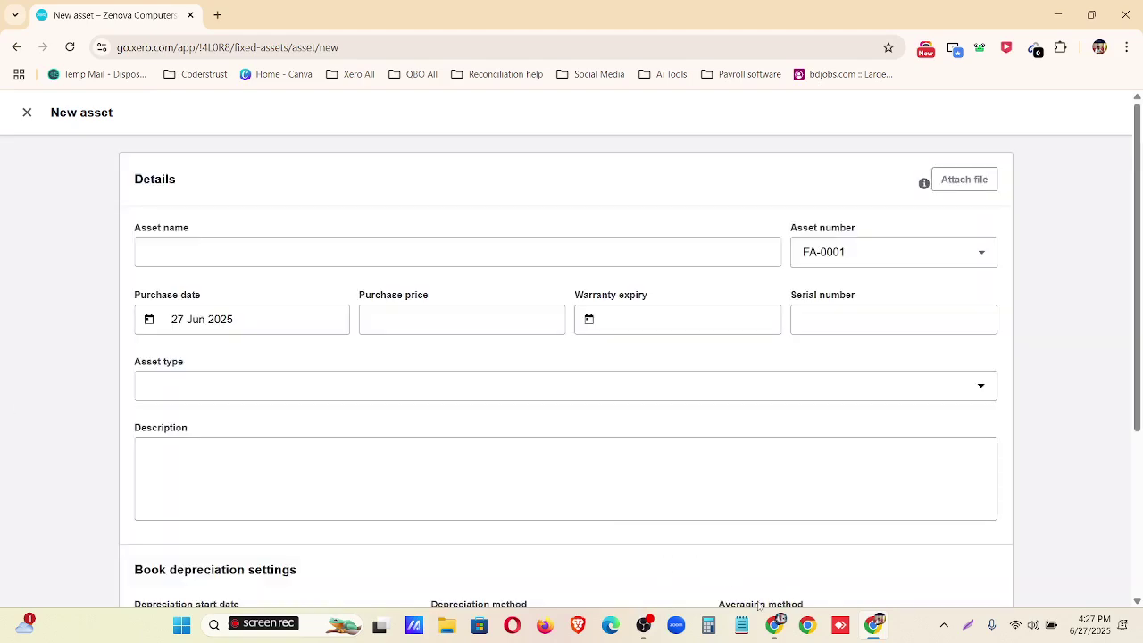
left_click(774, 627)
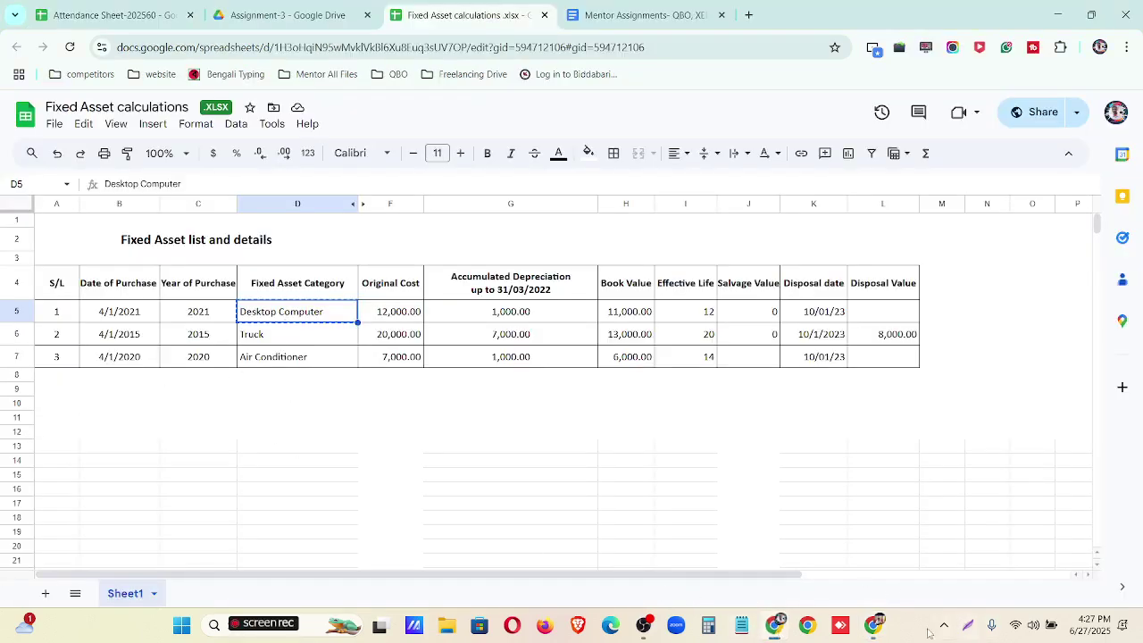
- Return to Xero's new asset form, name the asset Desktop Computer and set its purchase price to 12000 from the spreadsheet
left_click(875, 625)
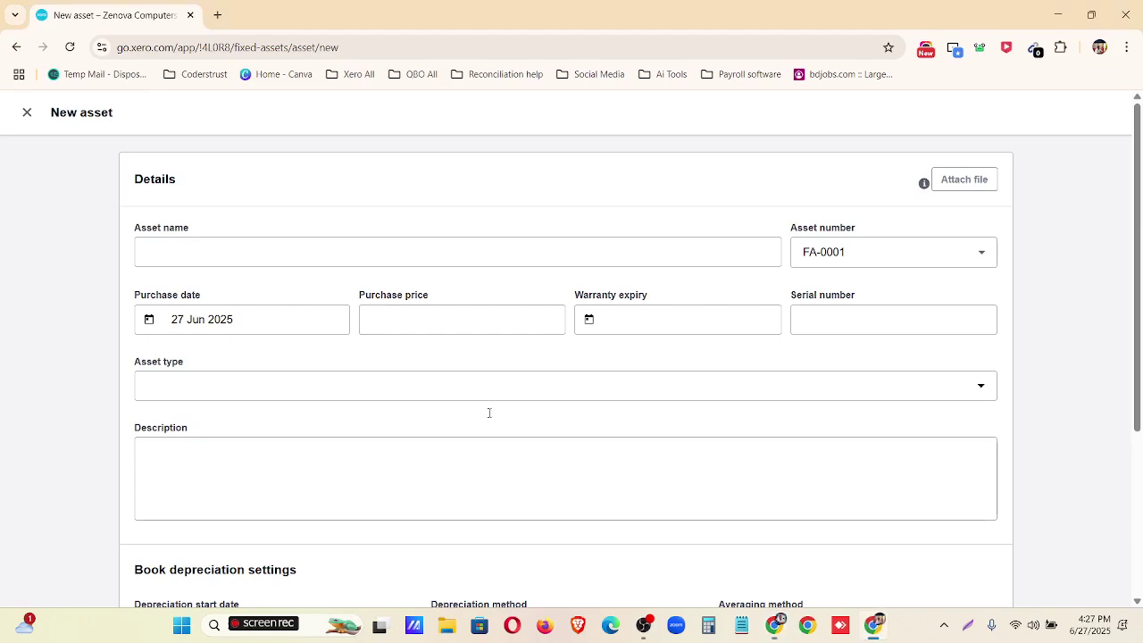
left_click(344, 252)
type("Desktop Computer")
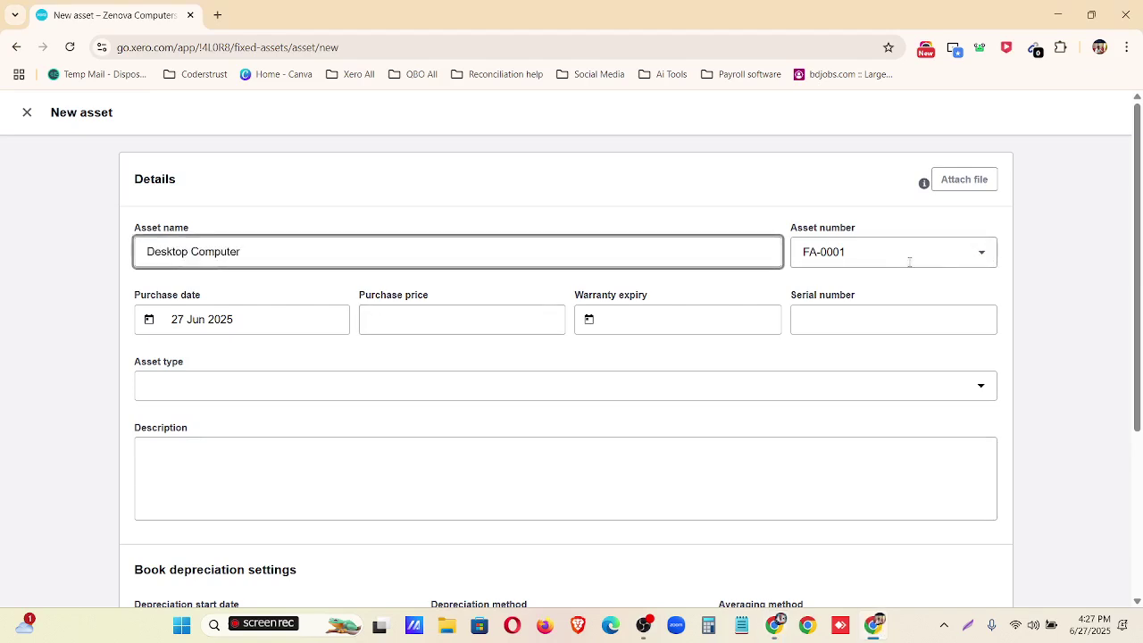
left_click(983, 256)
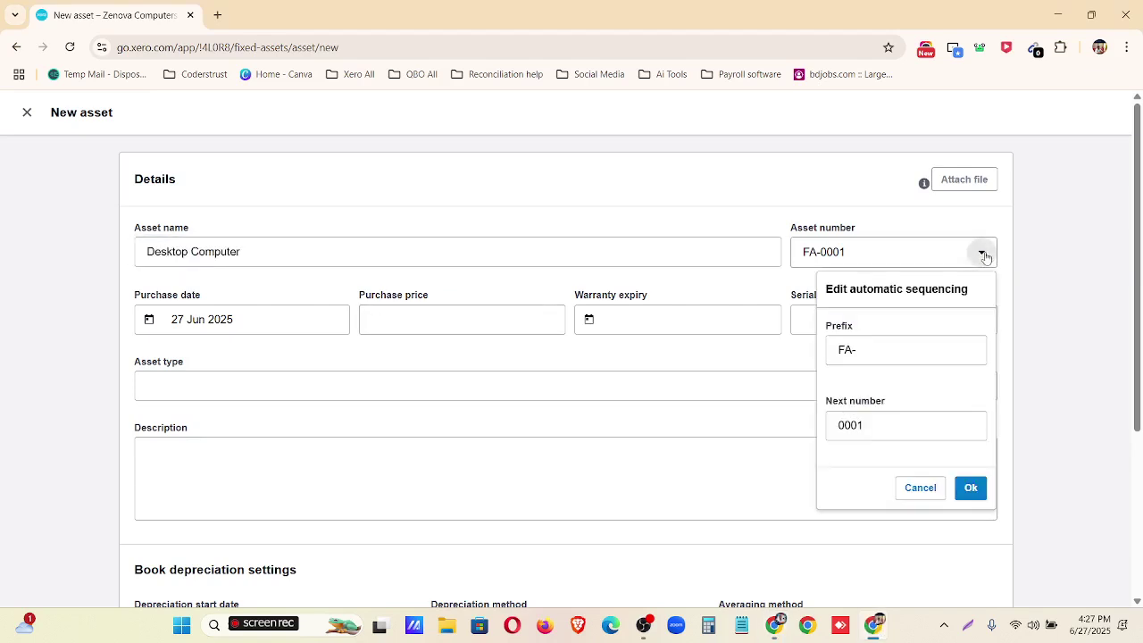
left_click(984, 255)
left_click(431, 315)
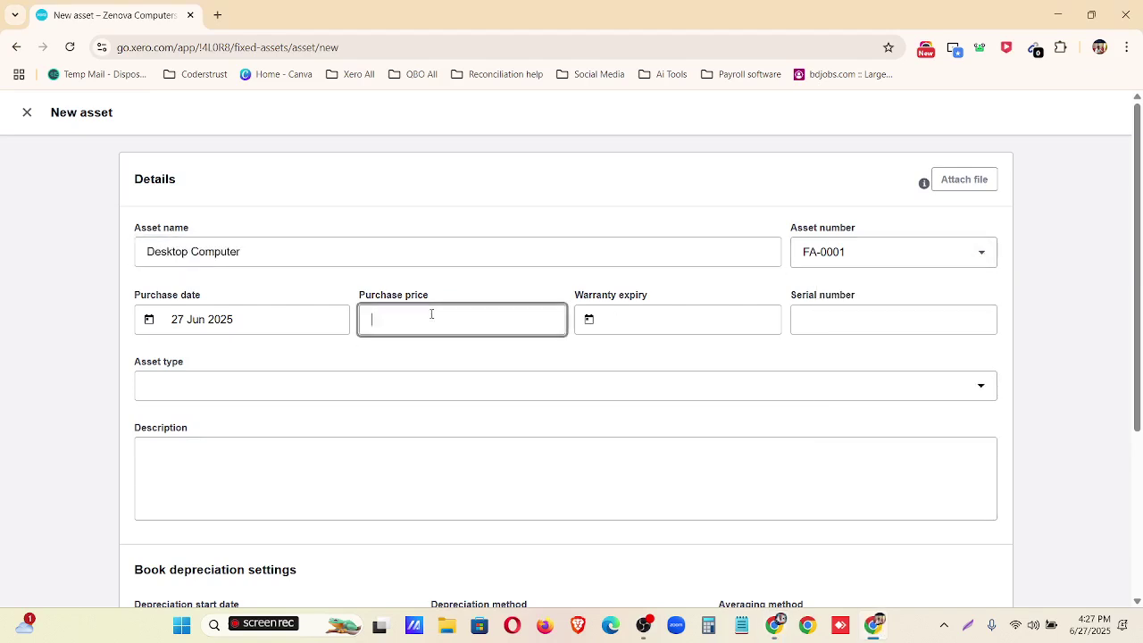
left_click(777, 624)
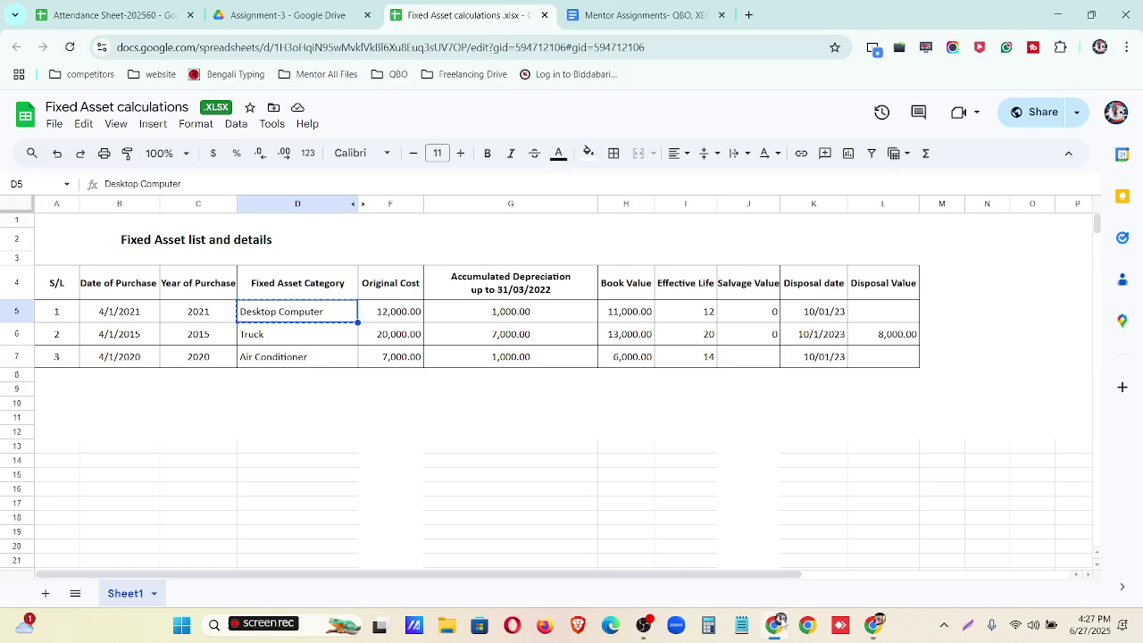
left_click(400, 320)
left_click(774, 630)
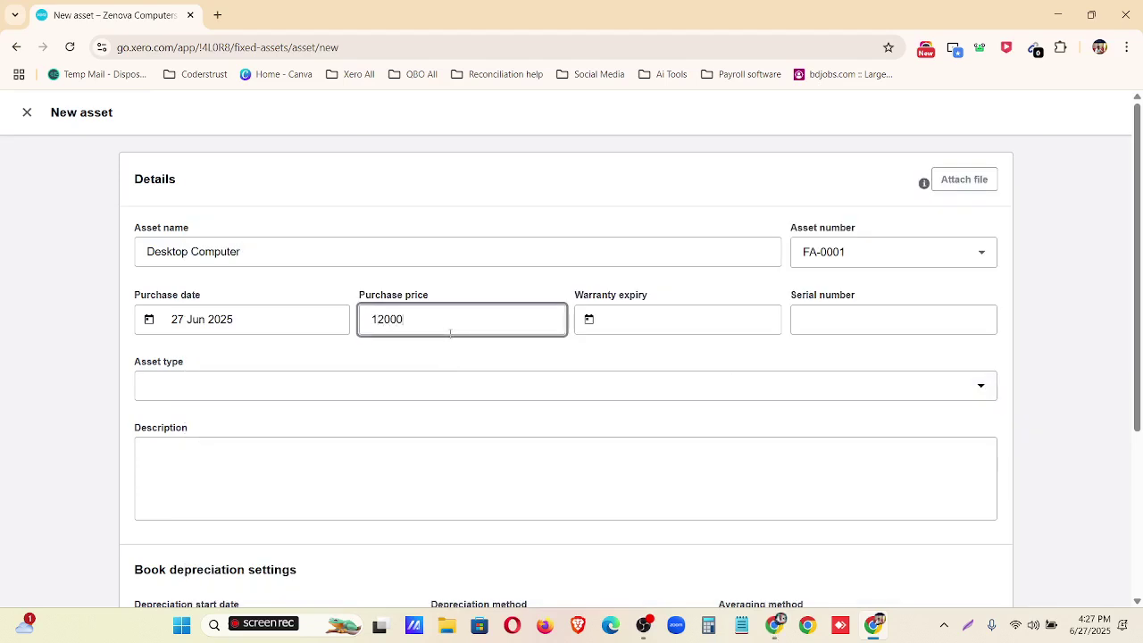
- Start a new asset type named Desktop Computer and assign 654 - Desktop Computer as its asset account
left_click(349, 393)
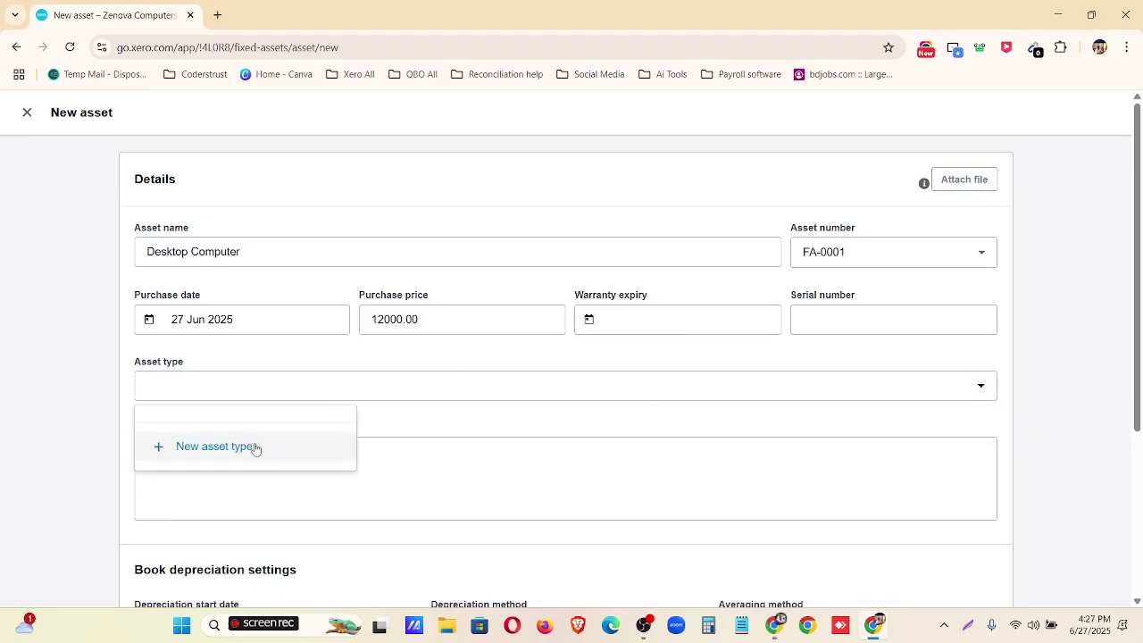
left_click(255, 446)
left_click(462, 186)
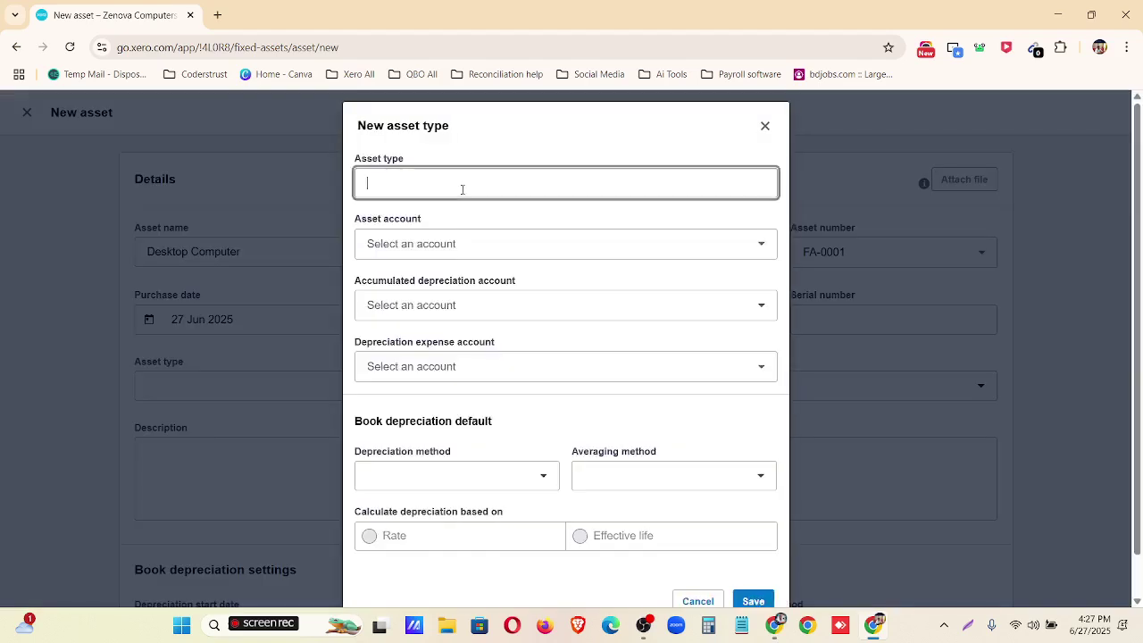
type("Desktop Computer")
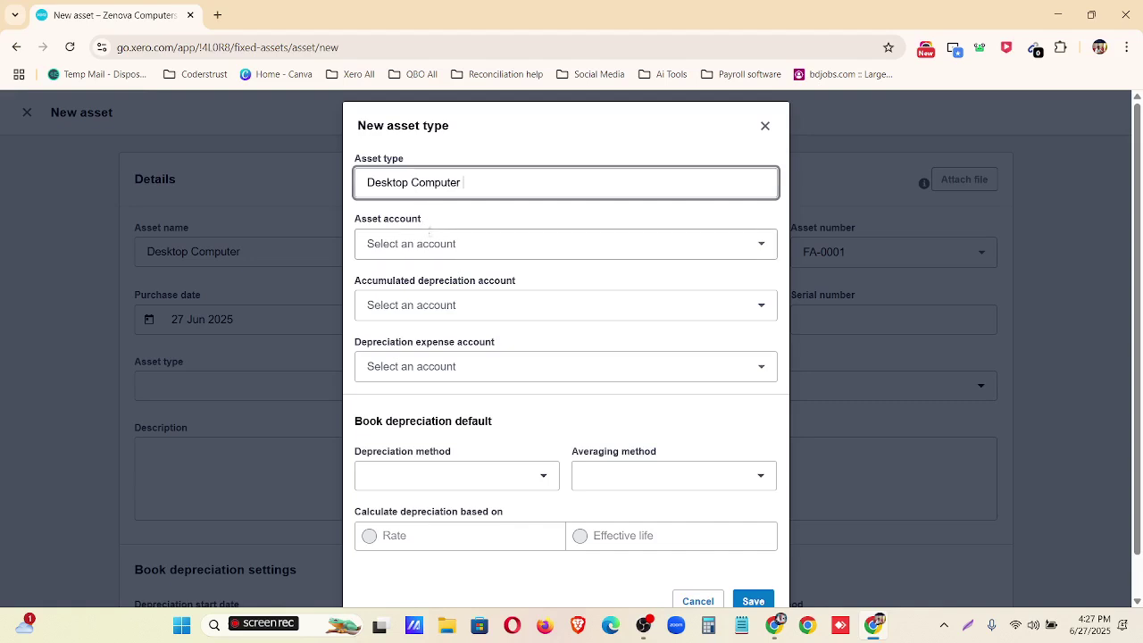
left_click(435, 242)
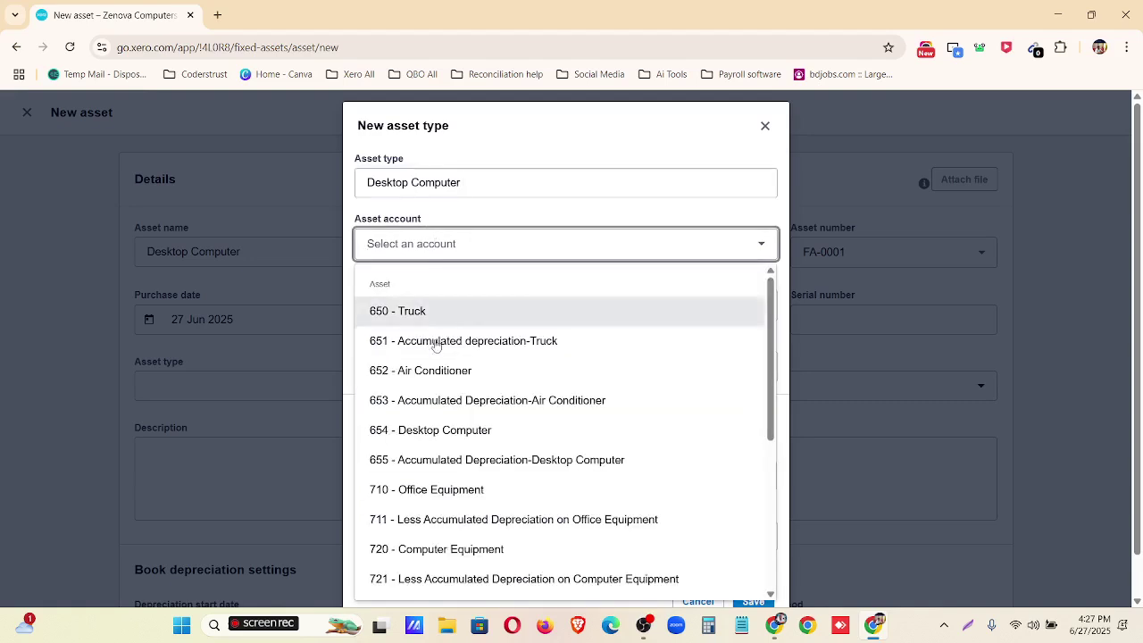
left_click(454, 431)
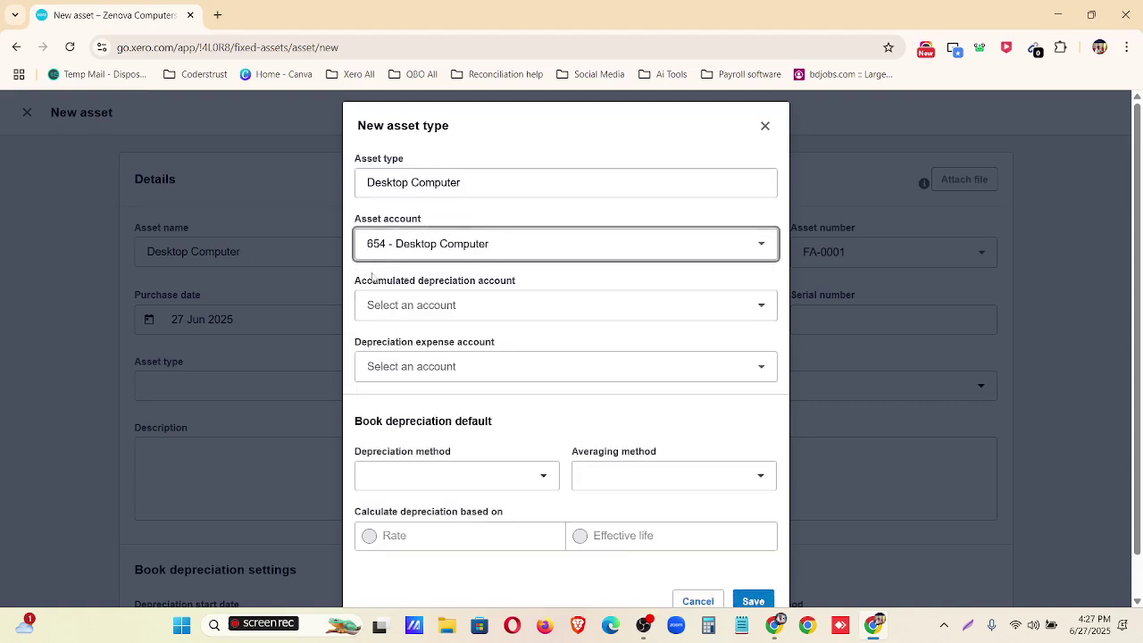
- Assign 655 - Accumulated Depreciation-Desktop Computer as the accumulated depreciation account and 416 - Depreciation Expense as the expense account
left_click(444, 304)
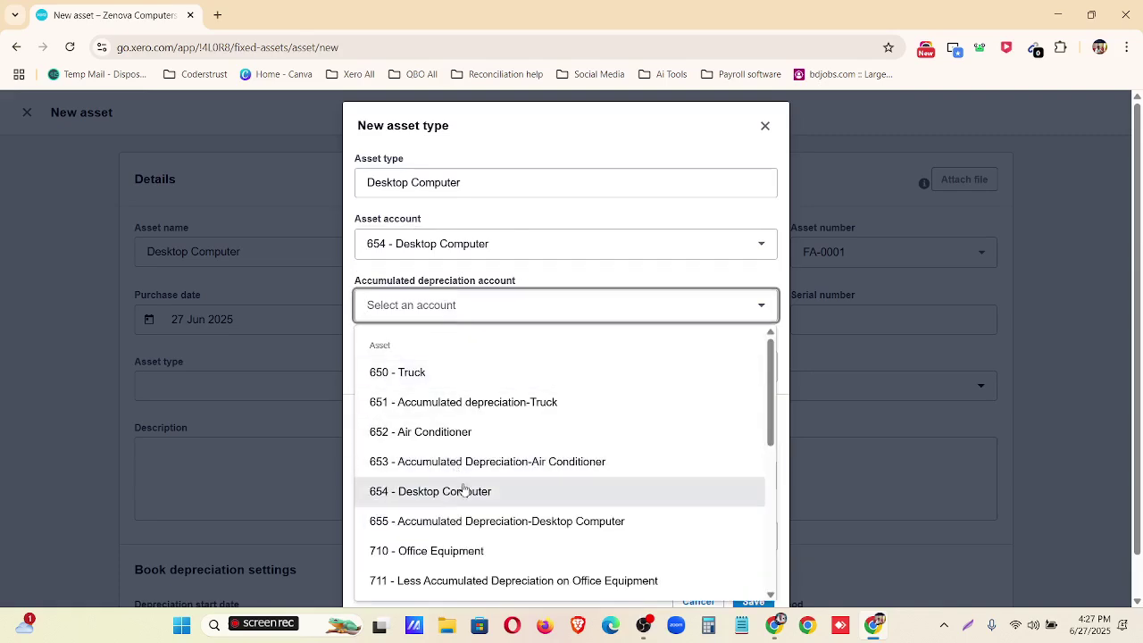
left_click(449, 524)
left_click(459, 366)
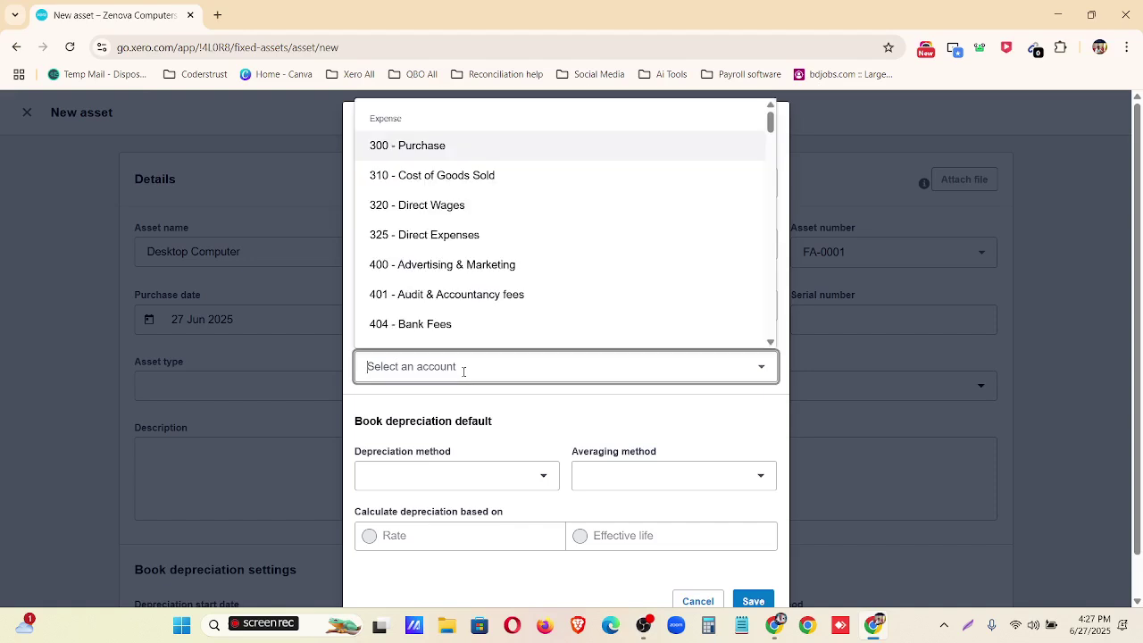
type("416")
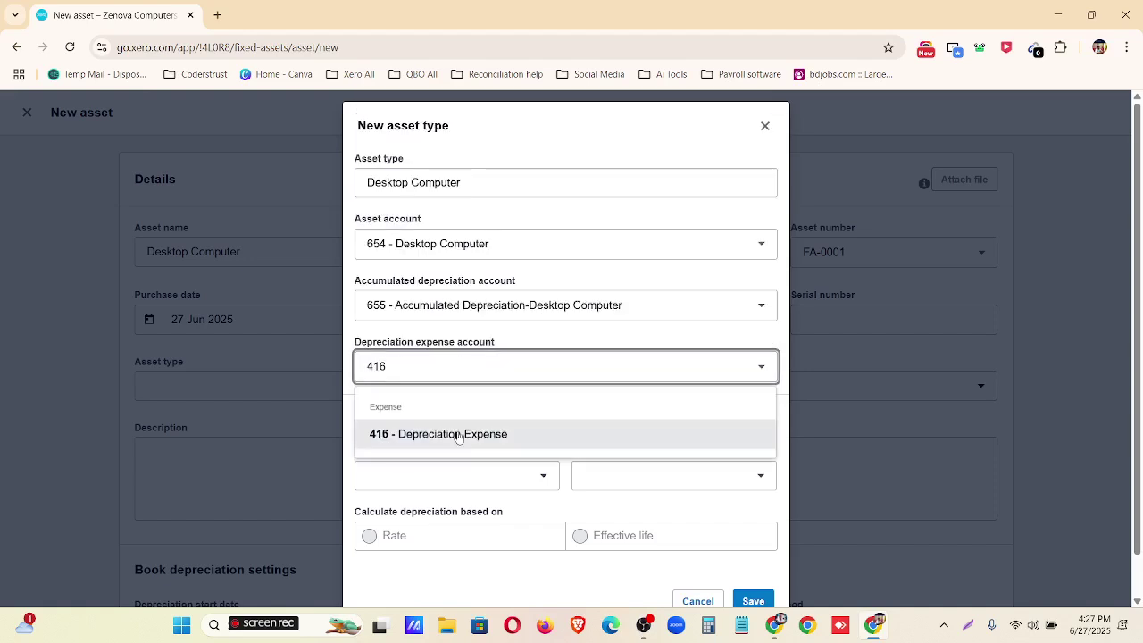
left_click(458, 436)
- Set the asset type's default depreciation method to Straight line and its averaging method to Actual days
scroll(434, 438, "down", 1)
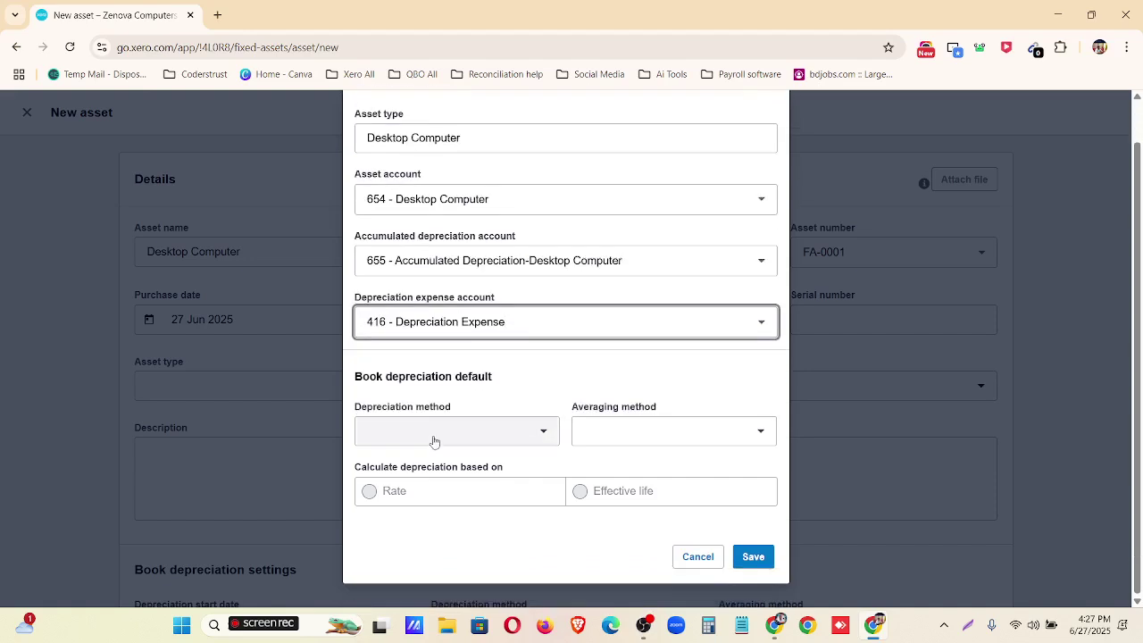
left_click(434, 436)
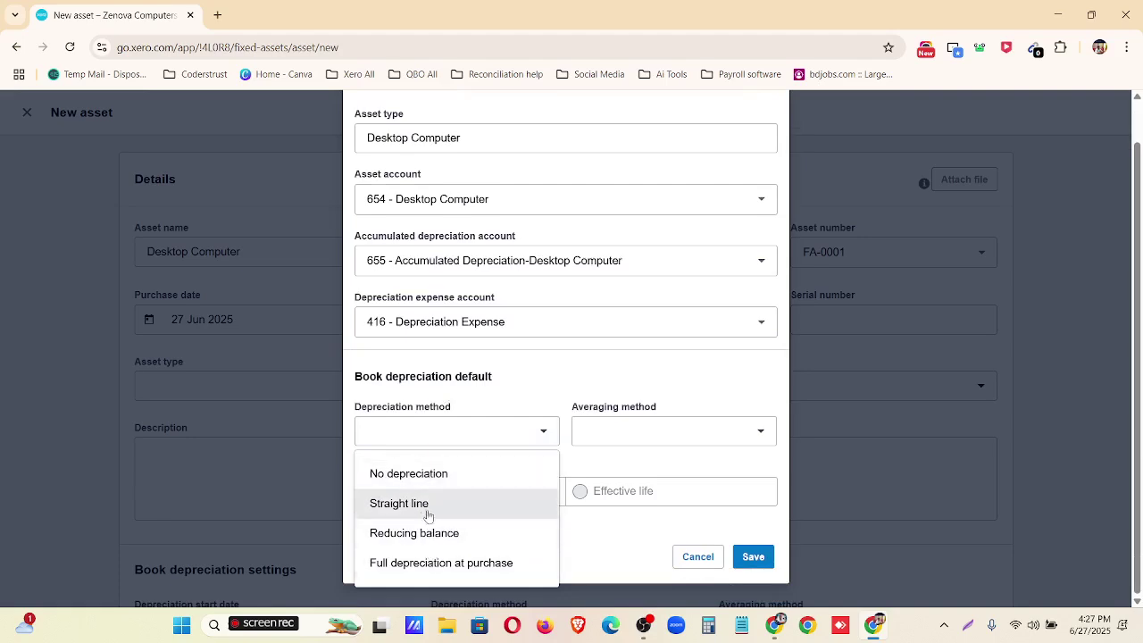
left_click(423, 506)
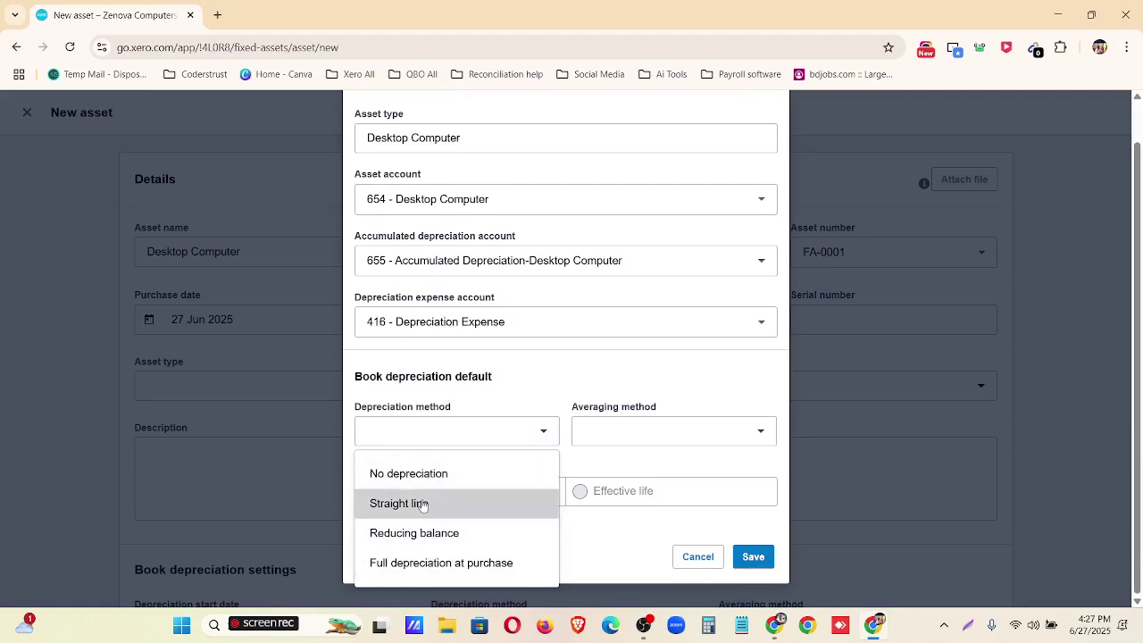
left_click(605, 433)
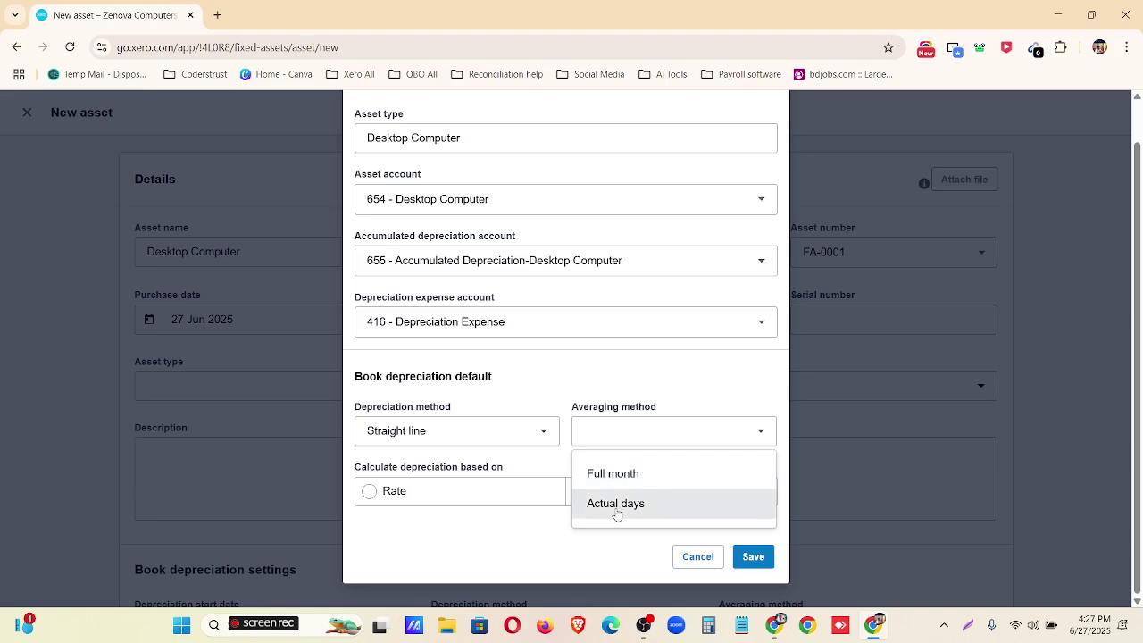
left_click(616, 504)
- Base the depreciation on the spreadsheet's effective life of 12 years and save the Desktop Computer asset type
left_click(775, 625)
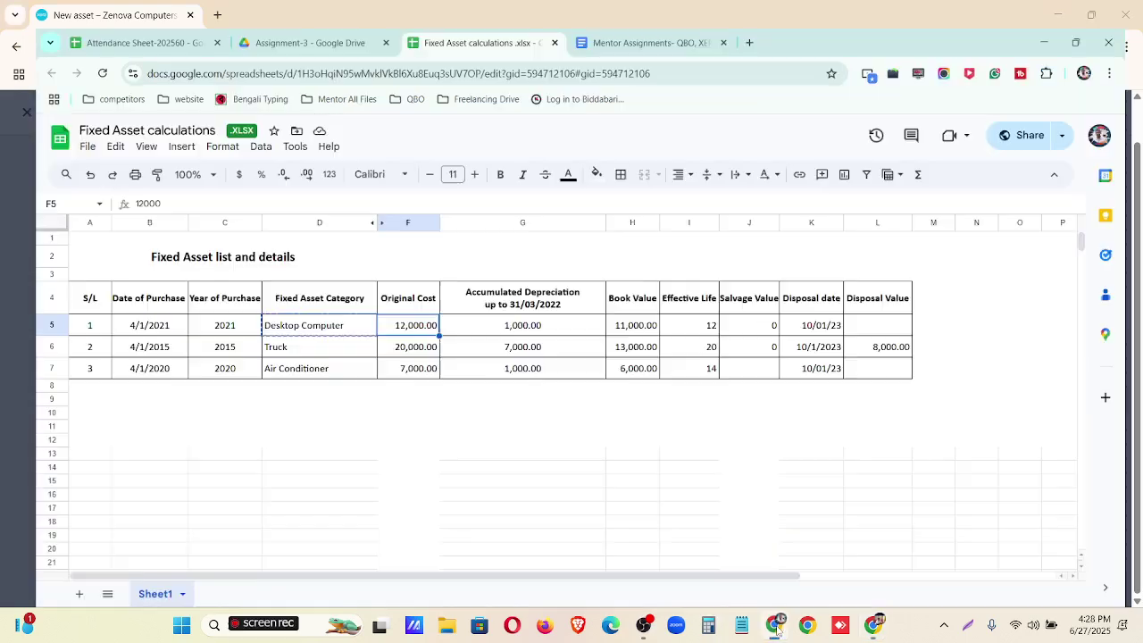
left_click(701, 312)
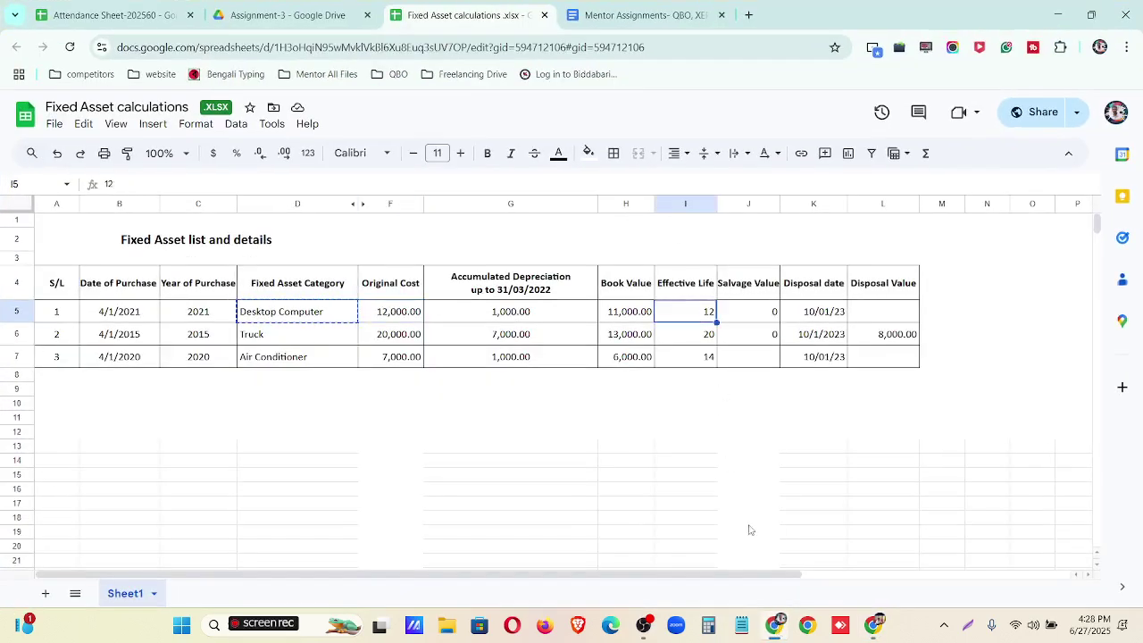
left_click(775, 625)
left_click(607, 500)
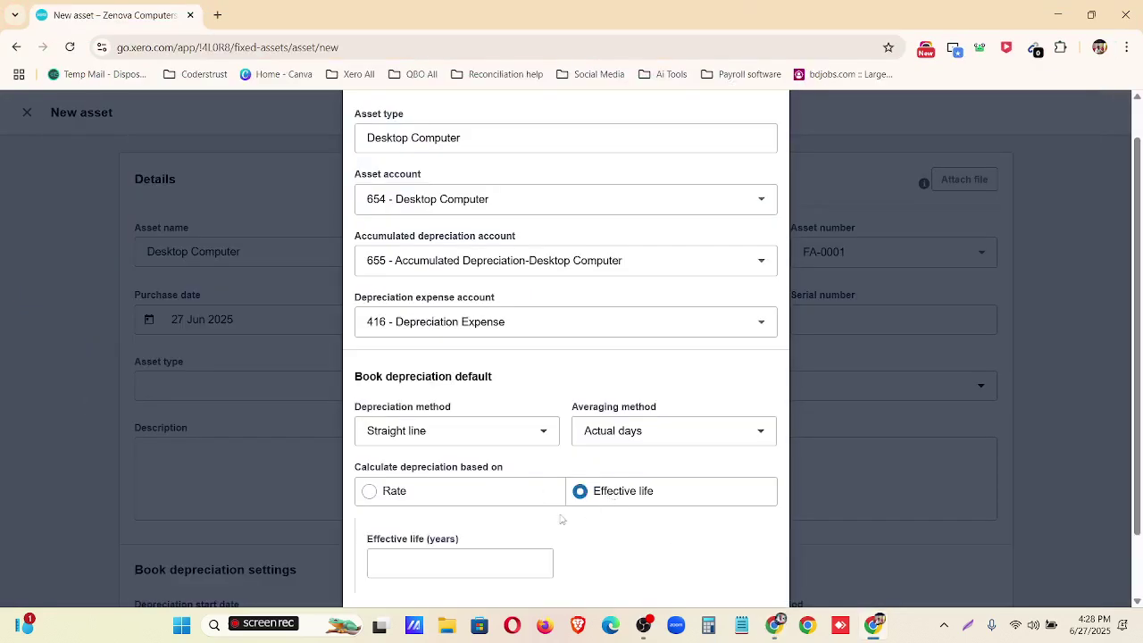
left_click(438, 564)
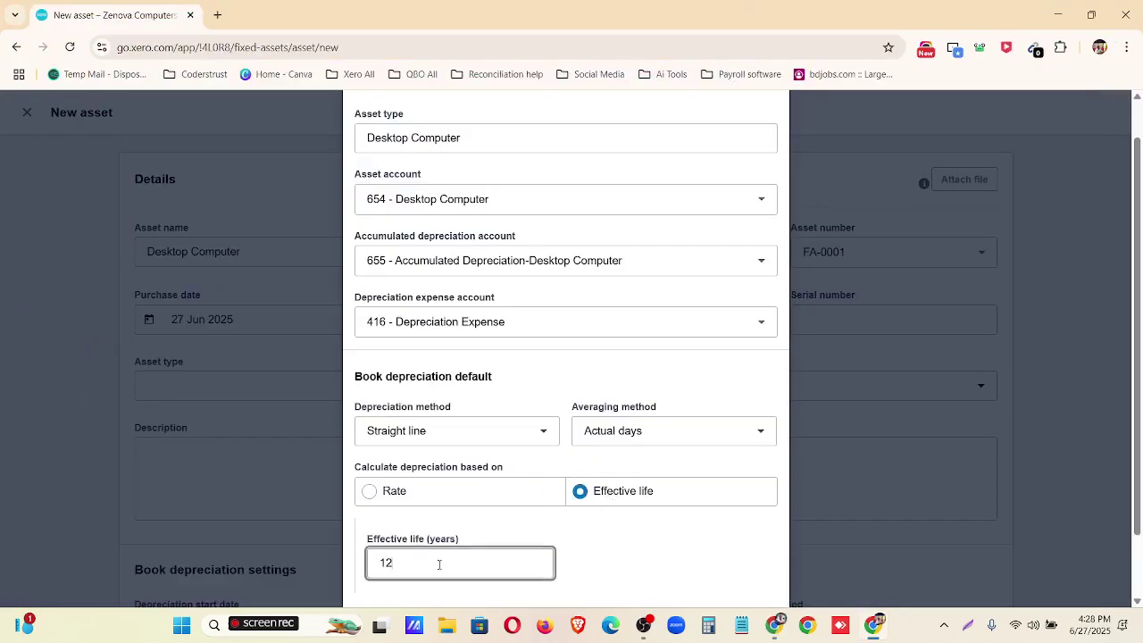
scroll(566, 482, "down", 2)
scroll(558, 295, "up", 3)
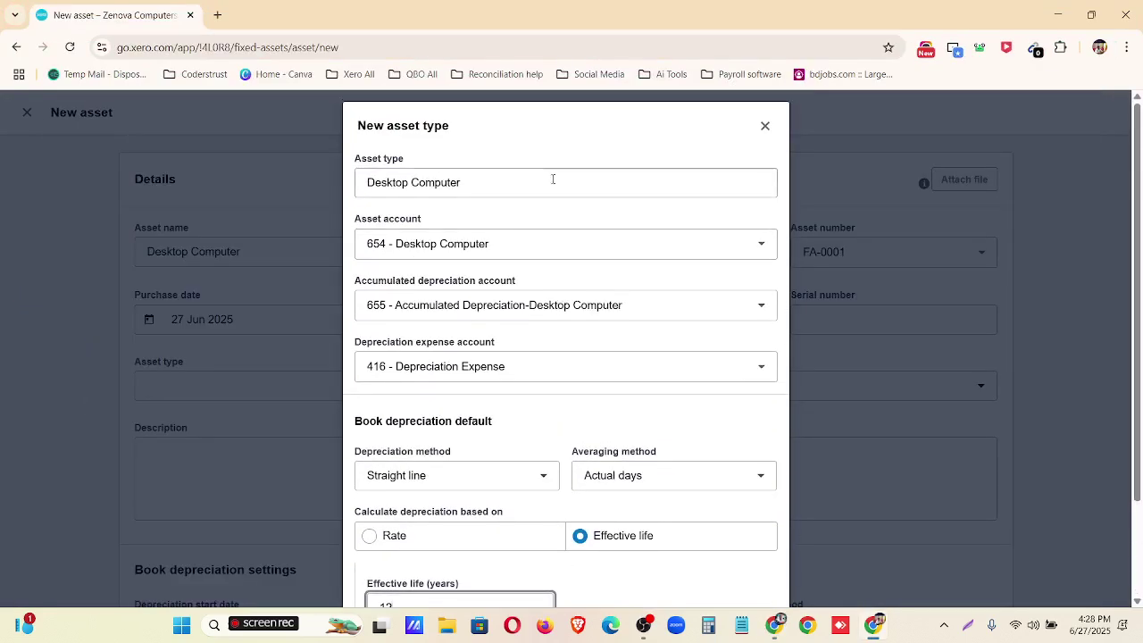
scroll(544, 233, "down", 3)
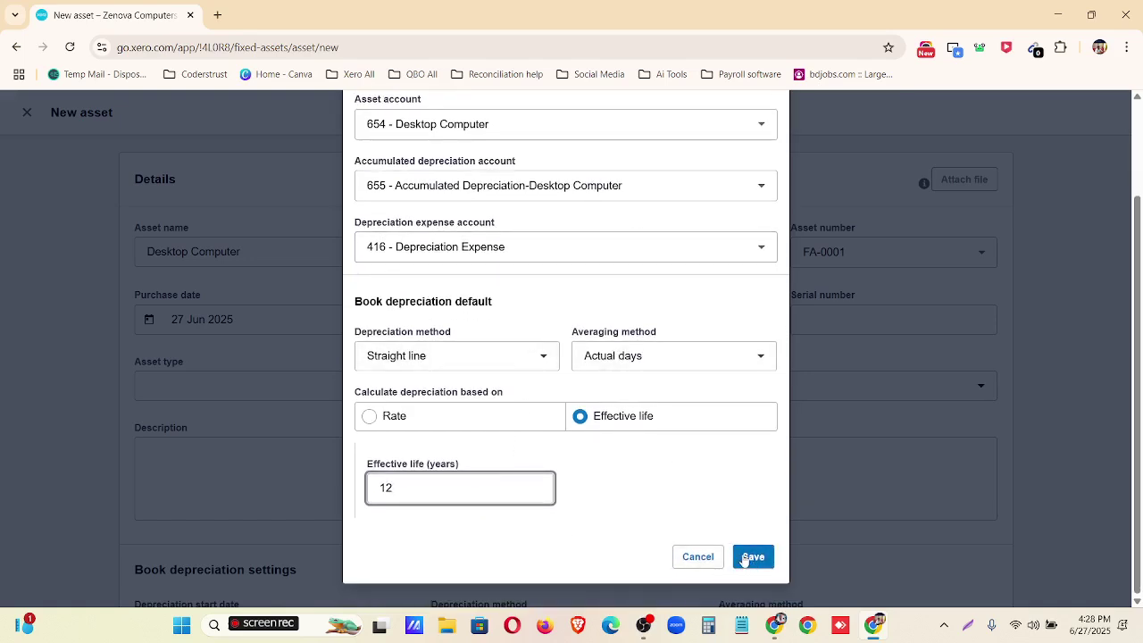
left_click(743, 558)
scroll(327, 474, "down", 3)
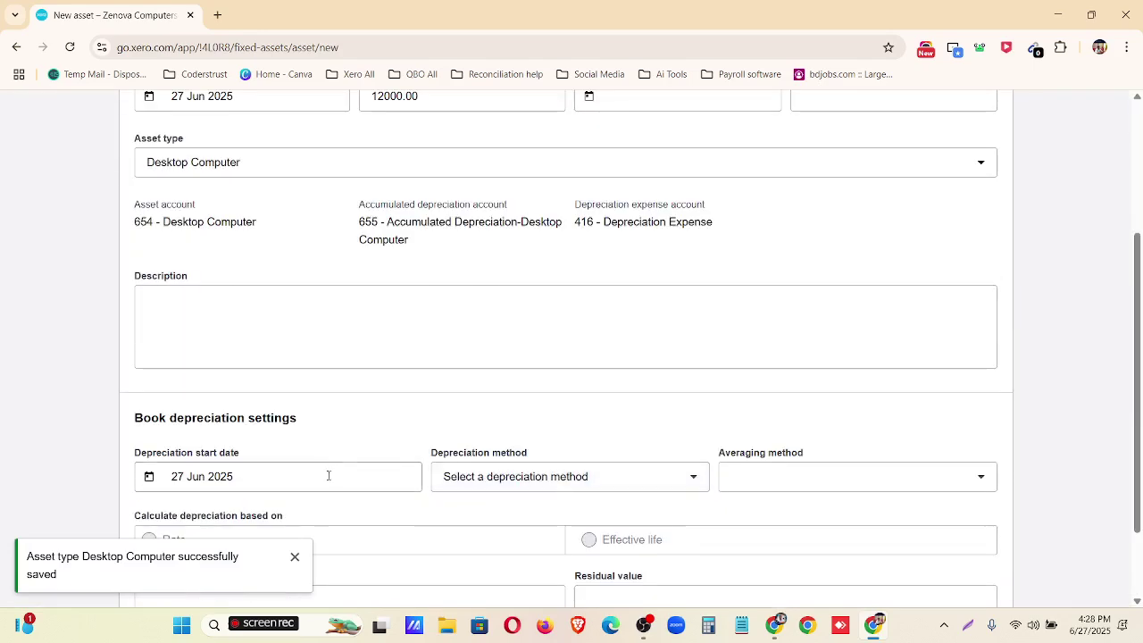
left_click(295, 558)
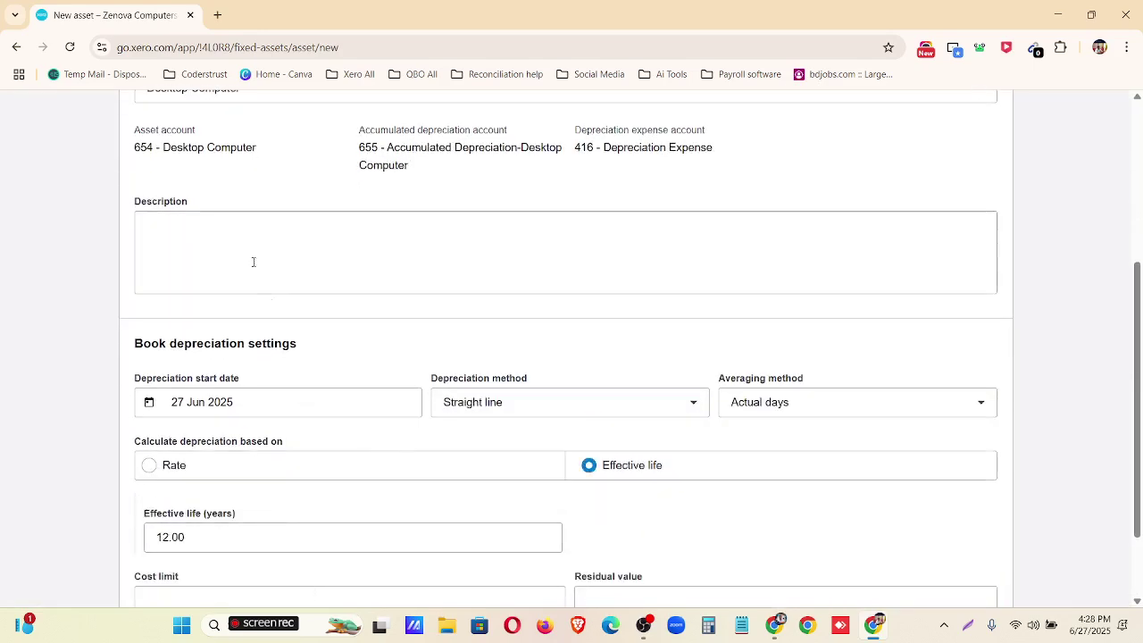
- Set the Desktop Computer's purchase date to 1 Apr 2021, as listed in the spreadsheet
left_click(240, 407)
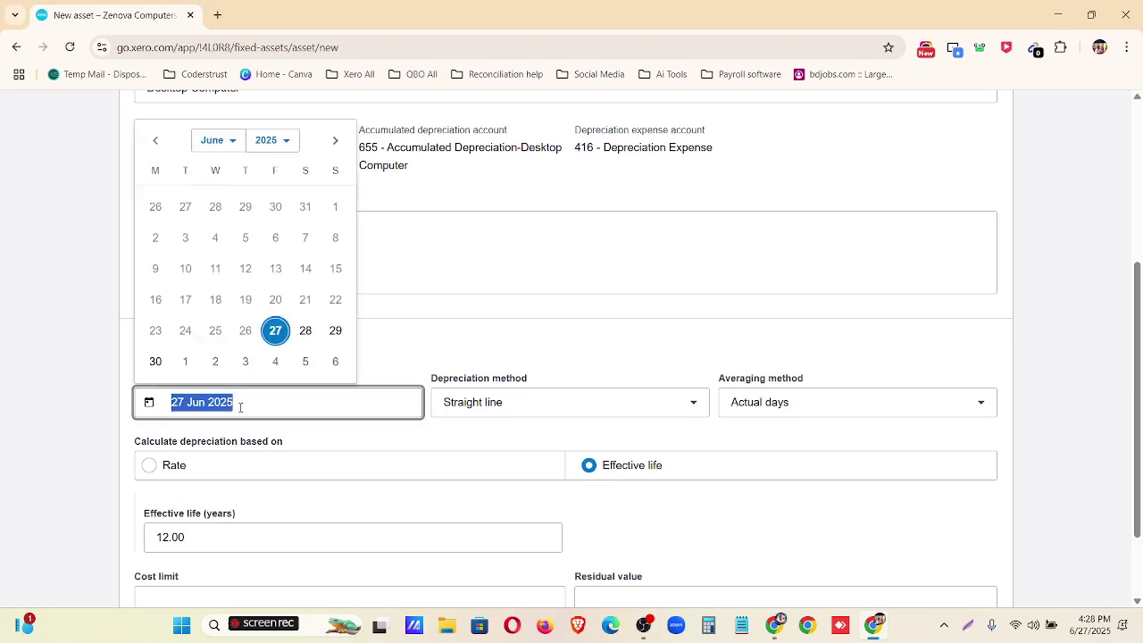
scroll(233, 402, "up", 3)
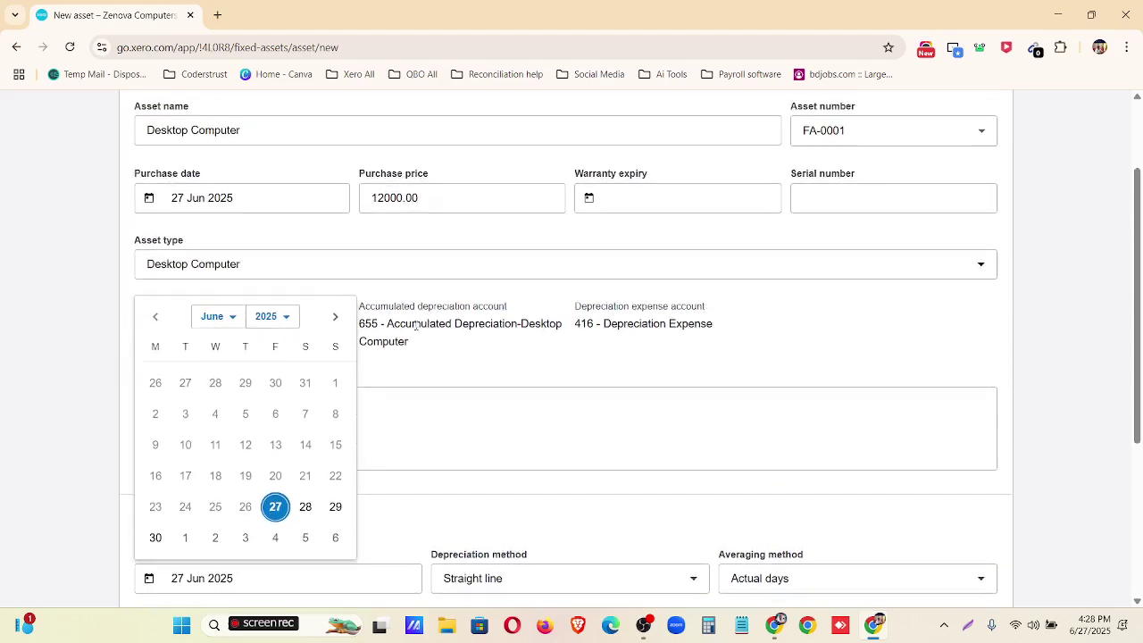
left_click(260, 242)
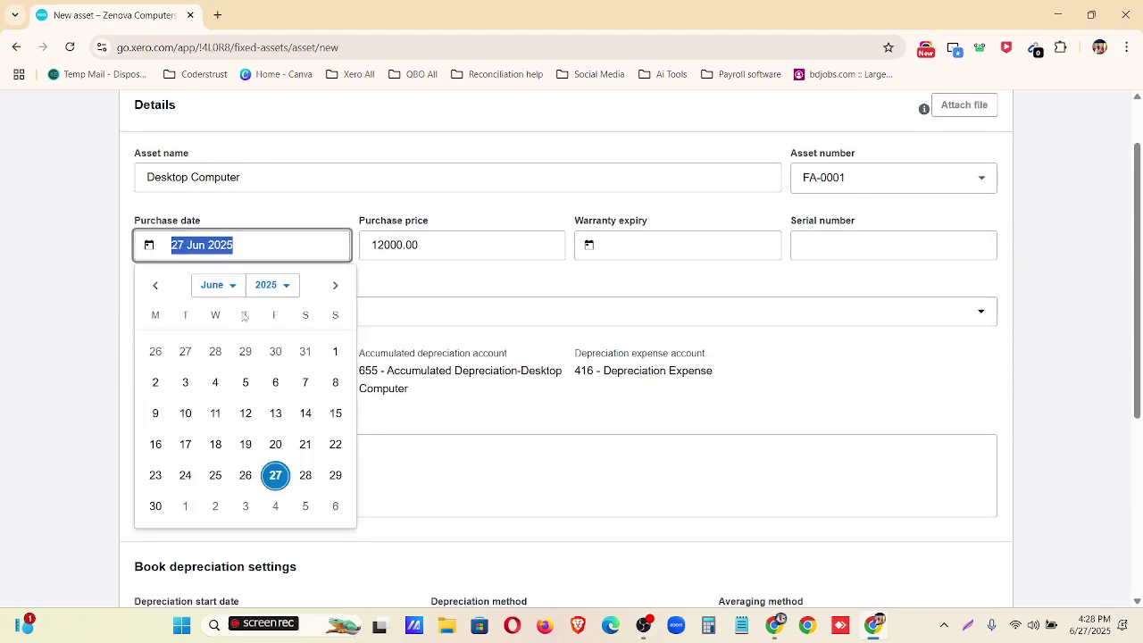
left_click(774, 626)
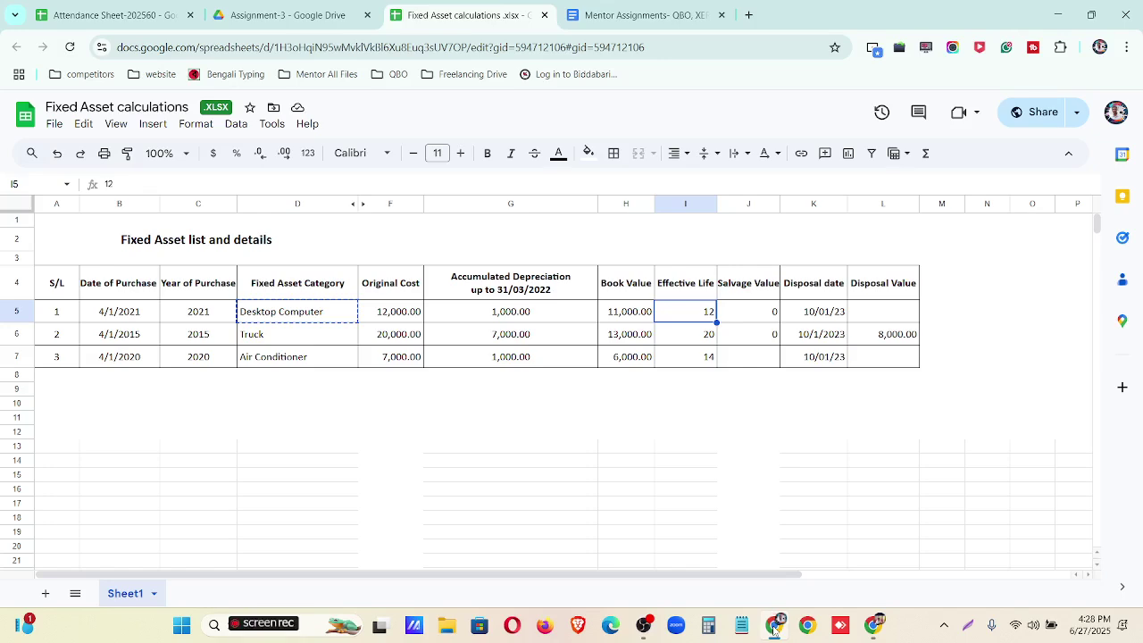
left_click(773, 625)
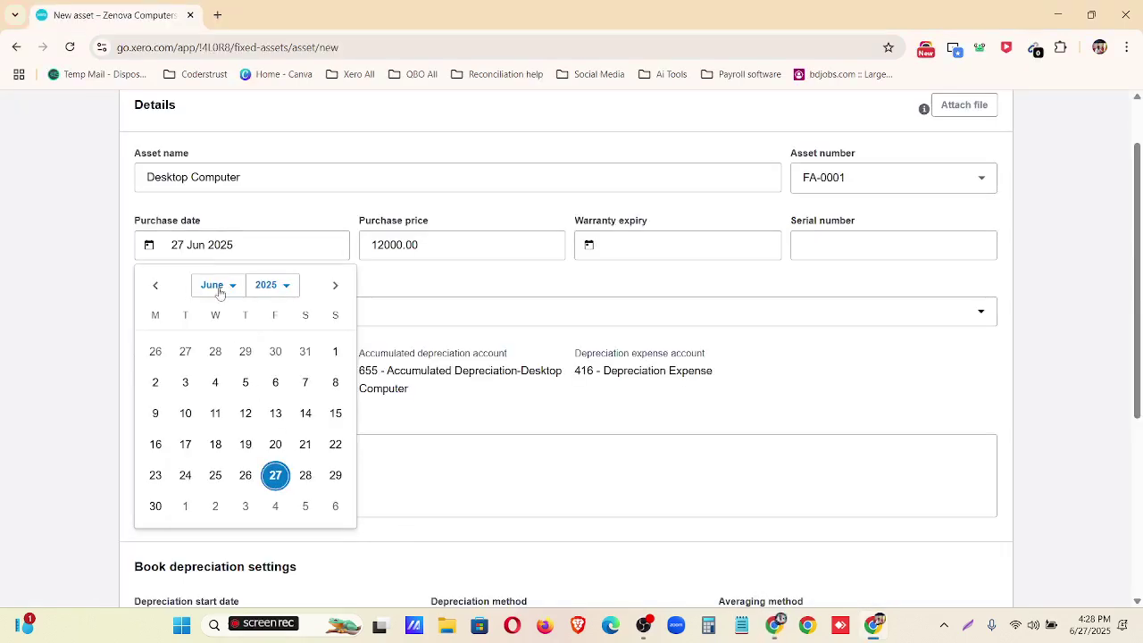
left_click(220, 288)
left_click(232, 361)
left_click(279, 290)
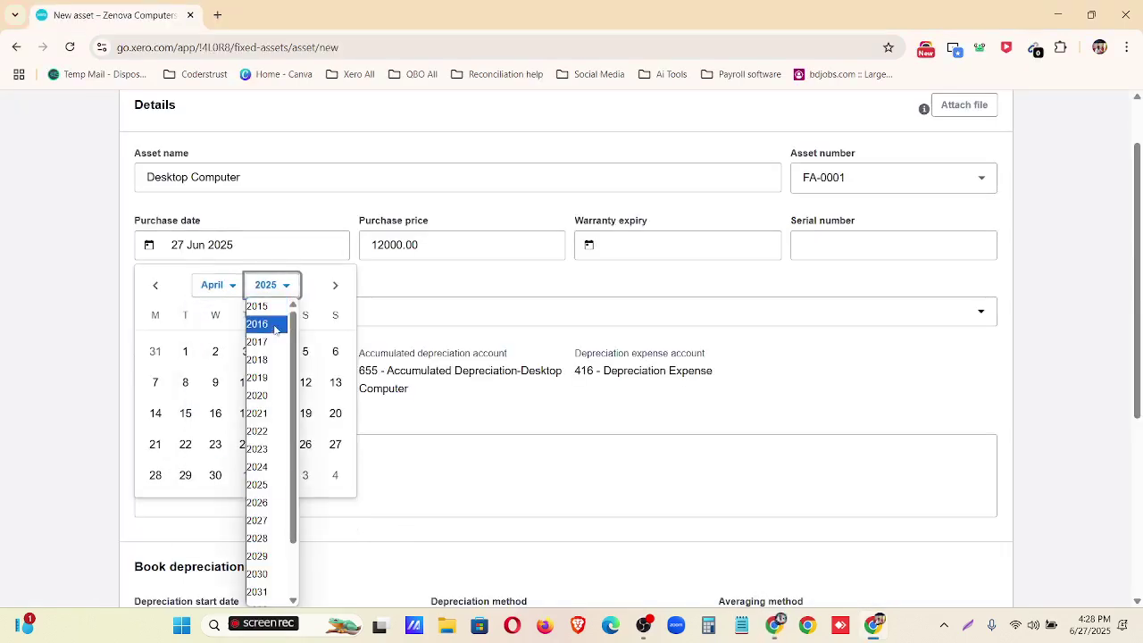
left_click(268, 413)
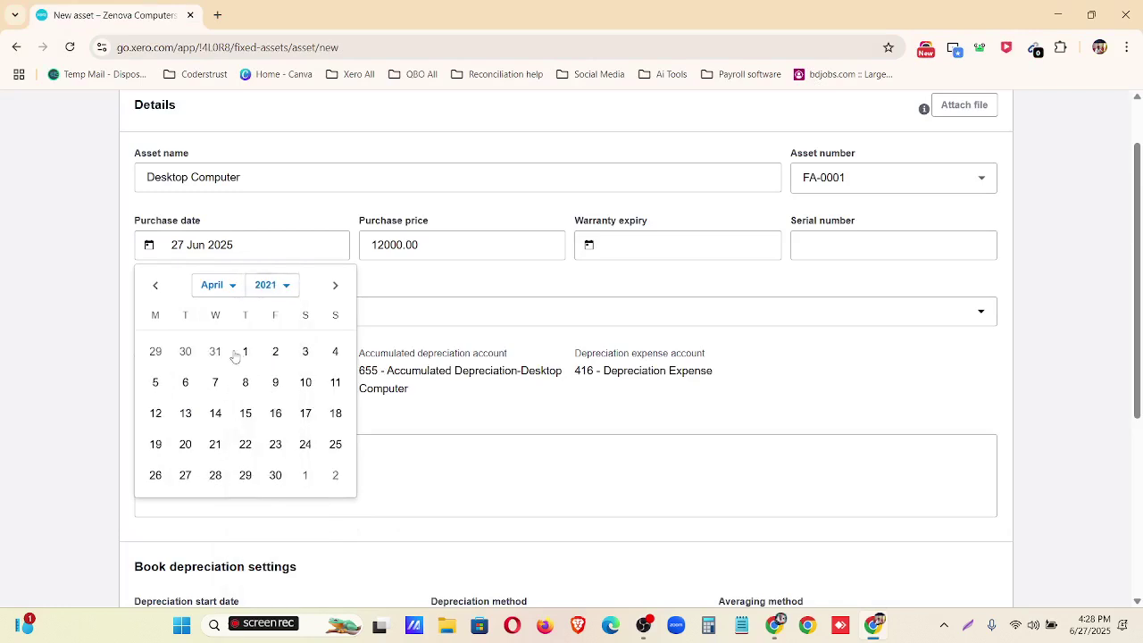
left_click(248, 357)
scroll(223, 375, "down", 2)
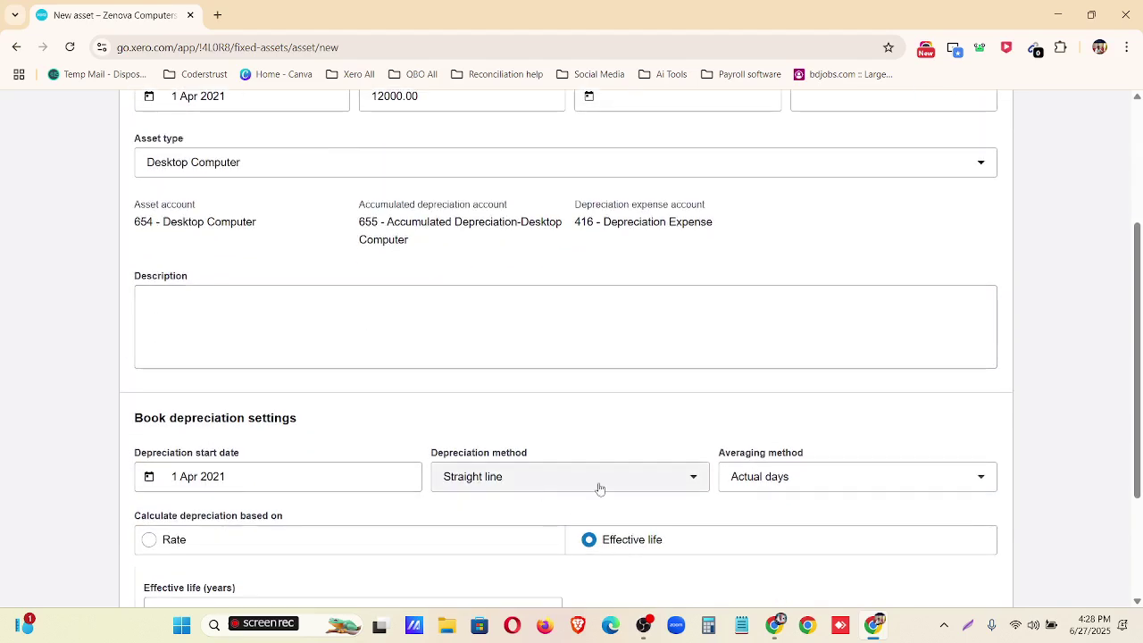
scroll(715, 493, "down", 1)
scroll(491, 478, "down", 1)
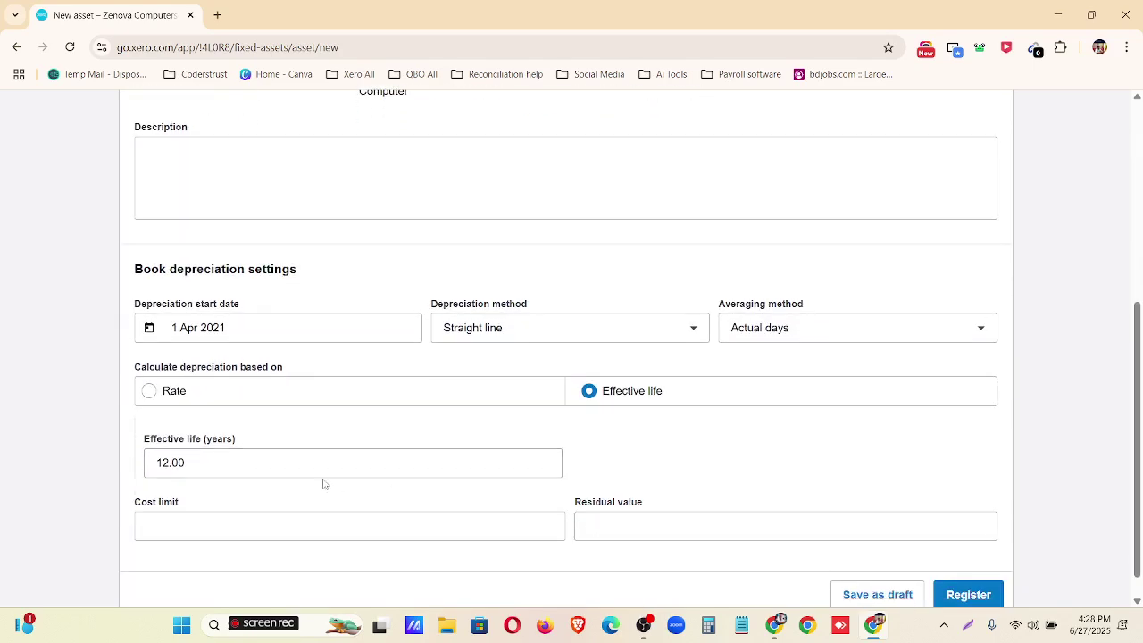
- Set the Desktop Computer's residual value to 0 in its book depreciation settings
left_click_drag(199, 465, 145, 465)
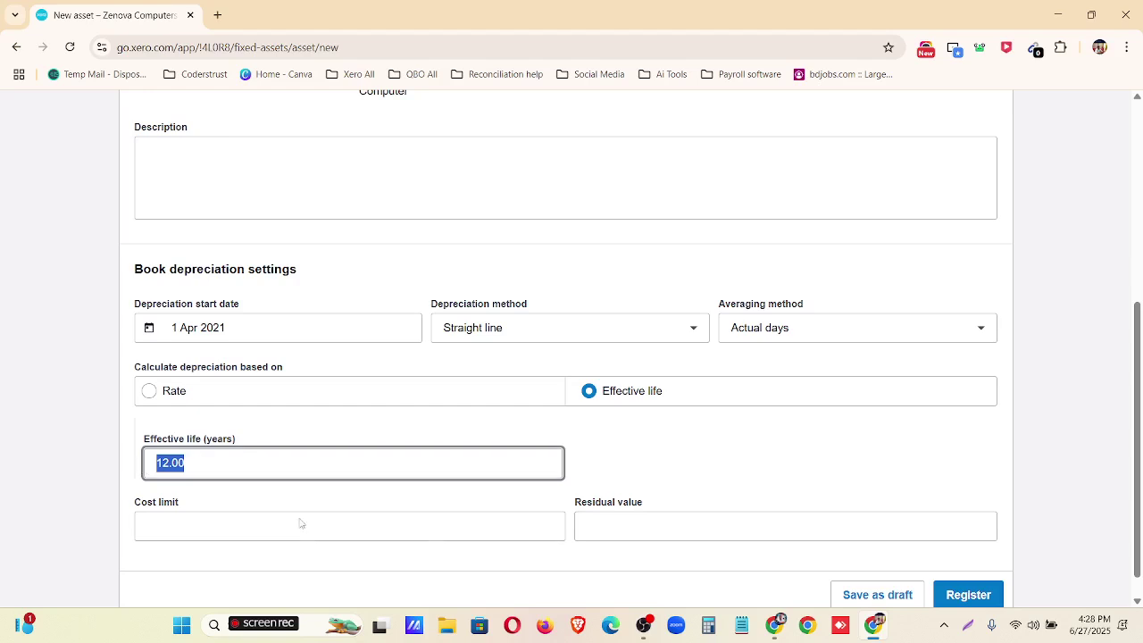
left_click(608, 523)
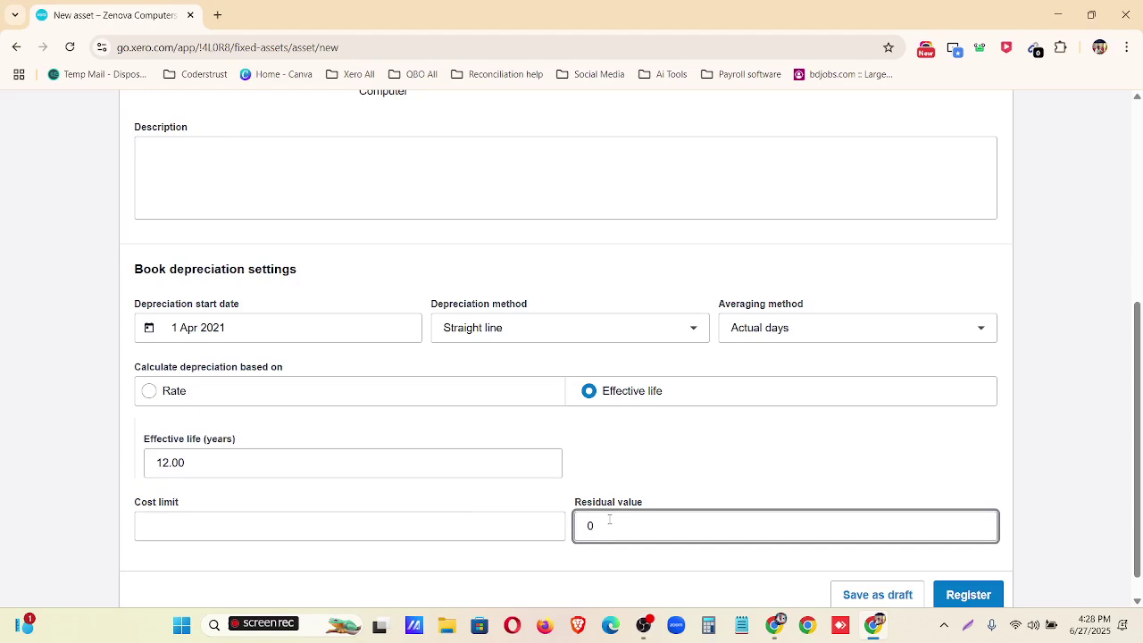
left_click(761, 461)
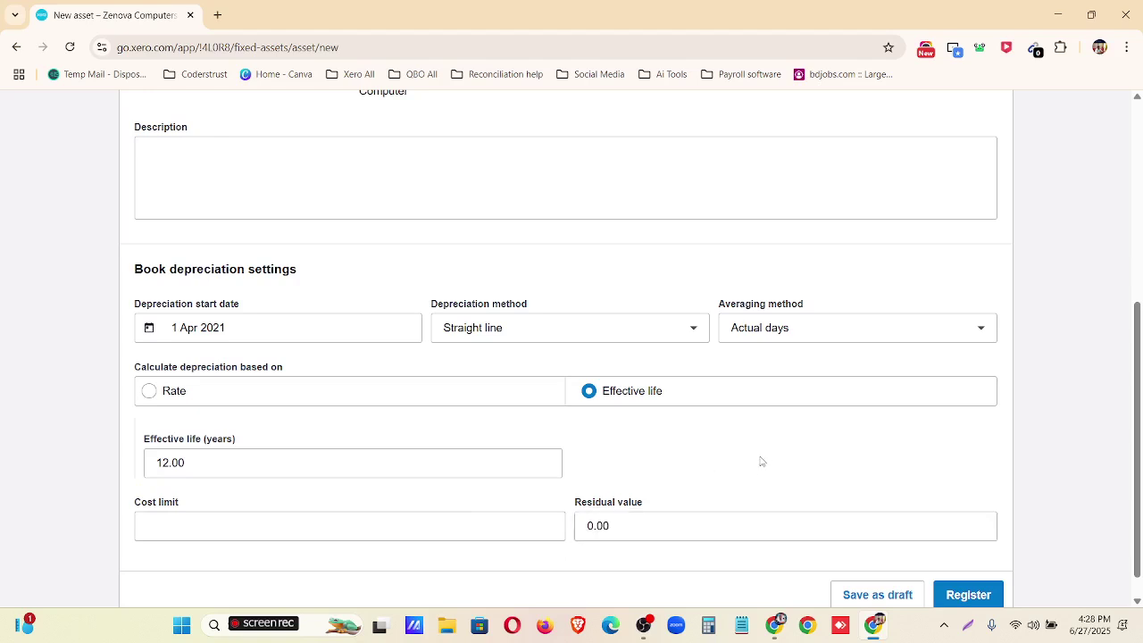
- Switch to the asset list spreadsheet and fill the Truck's salvage value of 0 down to the Air Conditioner row
left_click(774, 625)
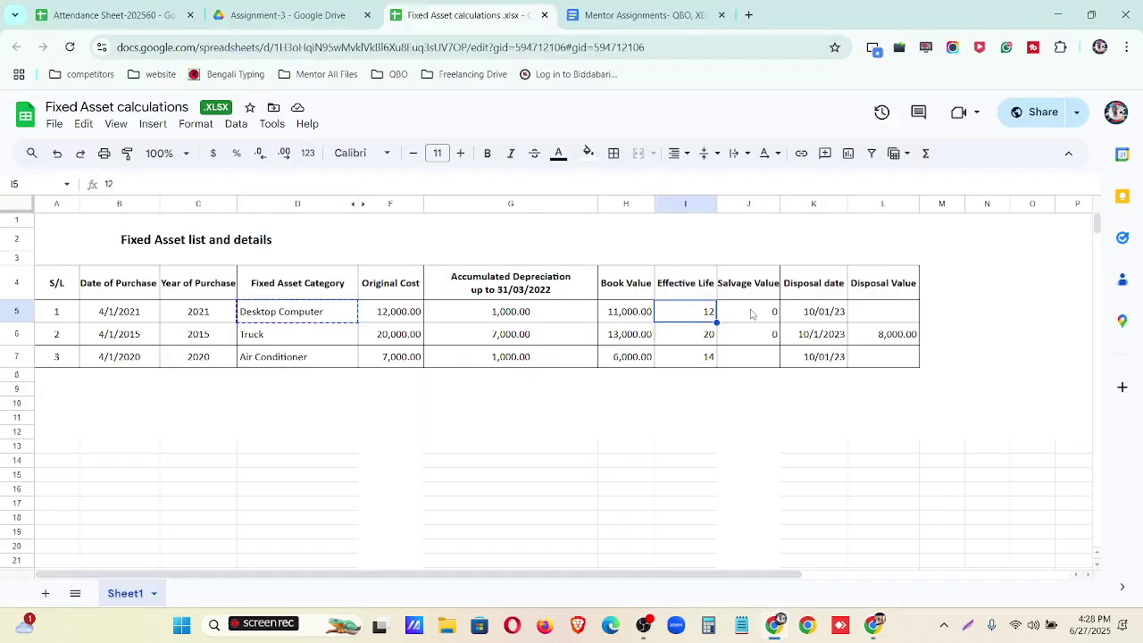
left_click(752, 314)
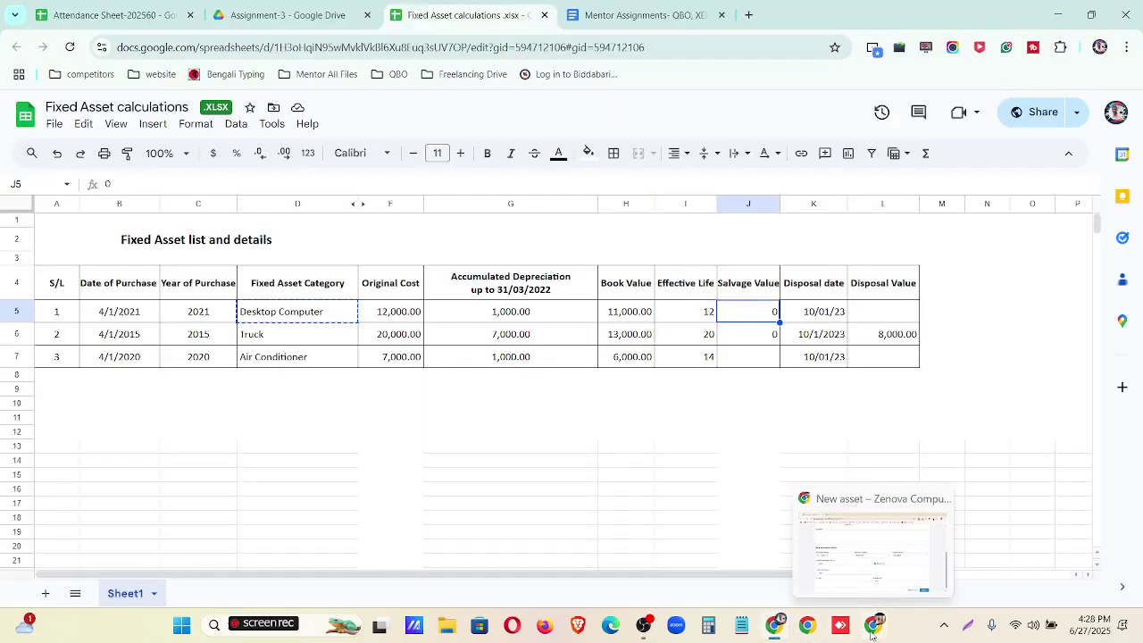
left_click(771, 343)
left_click_drag(779, 344, 778, 359)
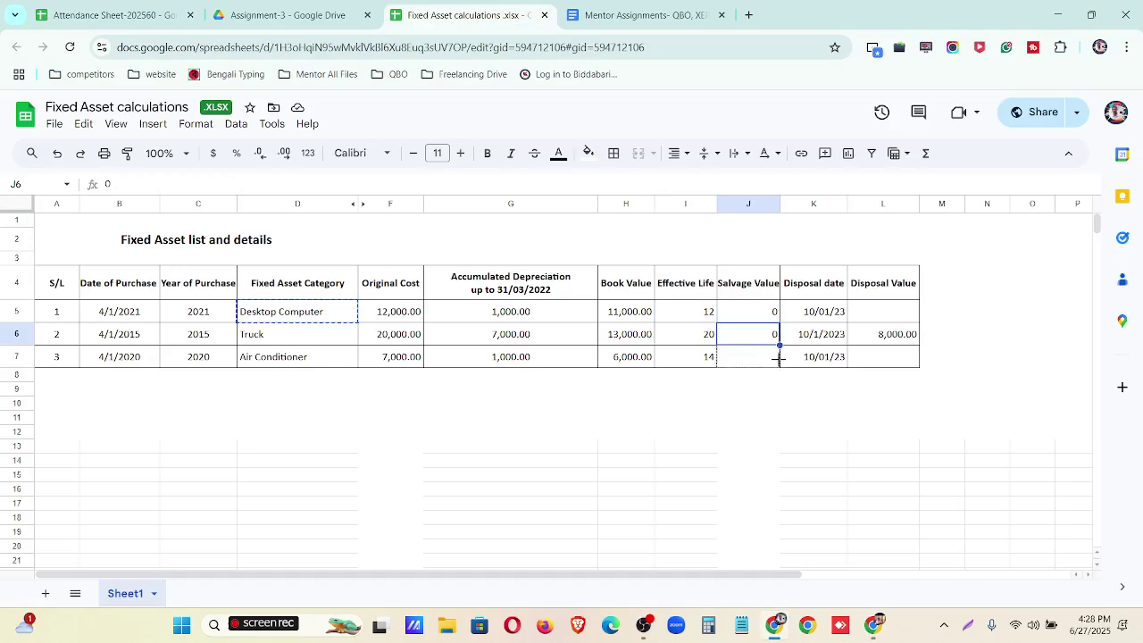
- Return to Xero and register the Desktop Computer asset
left_click(878, 629)
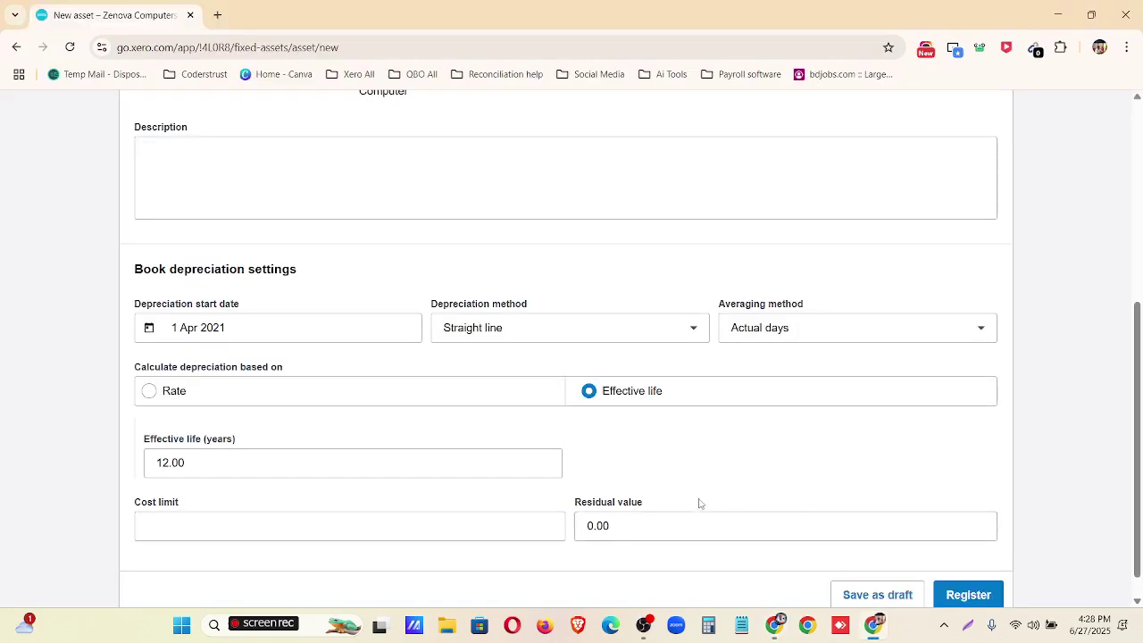
left_click(961, 595)
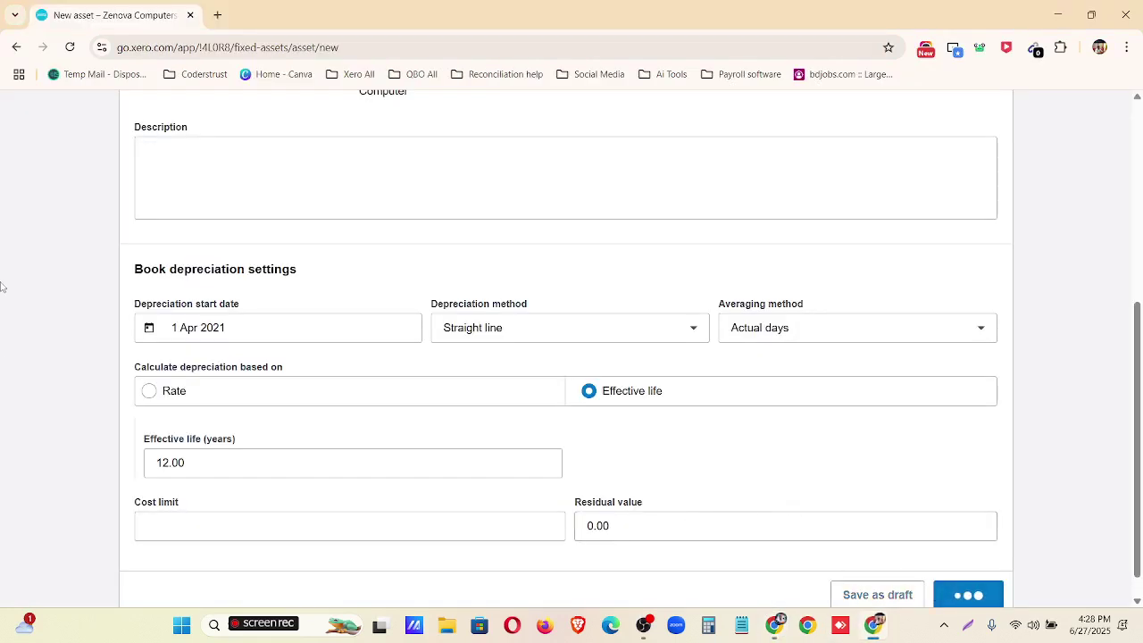
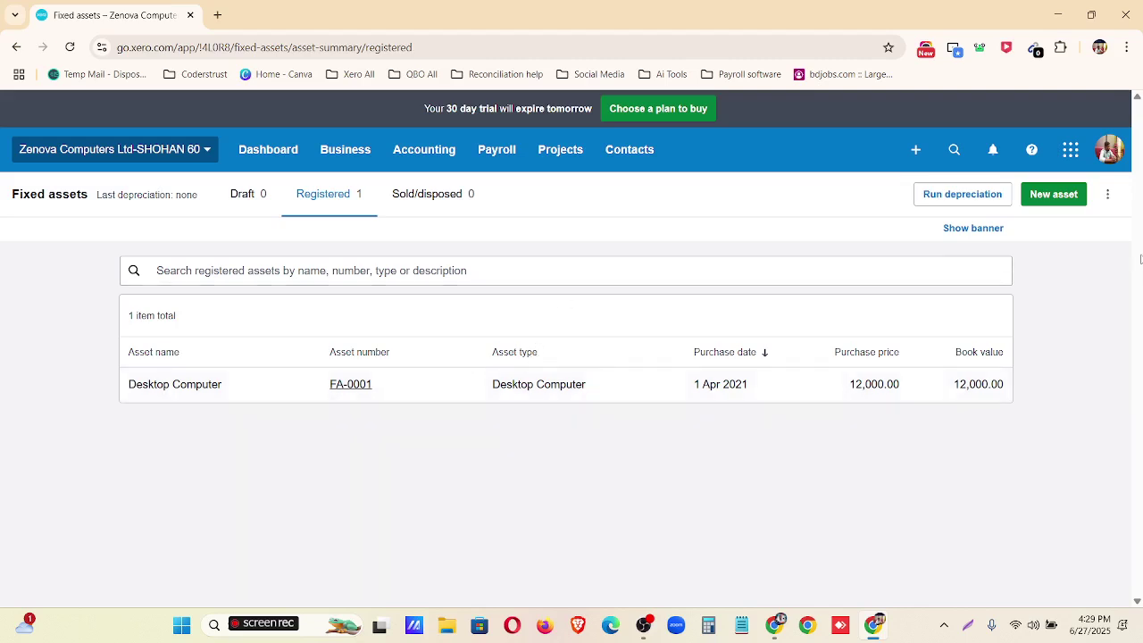
- Start a new fixed asset and name it Truck, copying the category name from the spreadsheet
left_click(1064, 200)
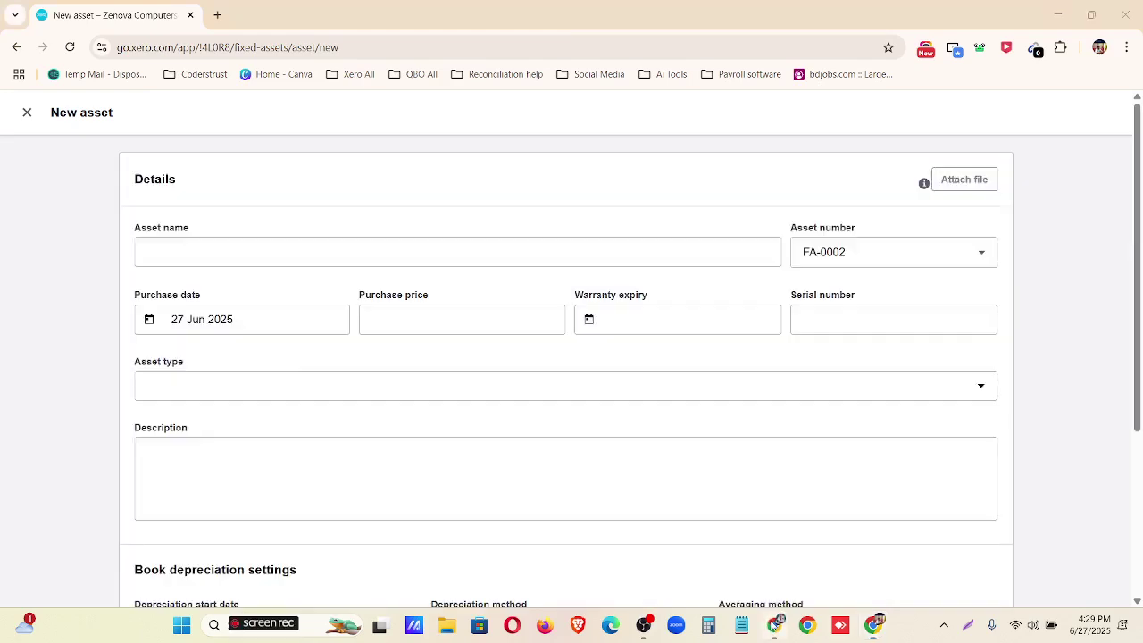
left_click(774, 623)
left_click(248, 335)
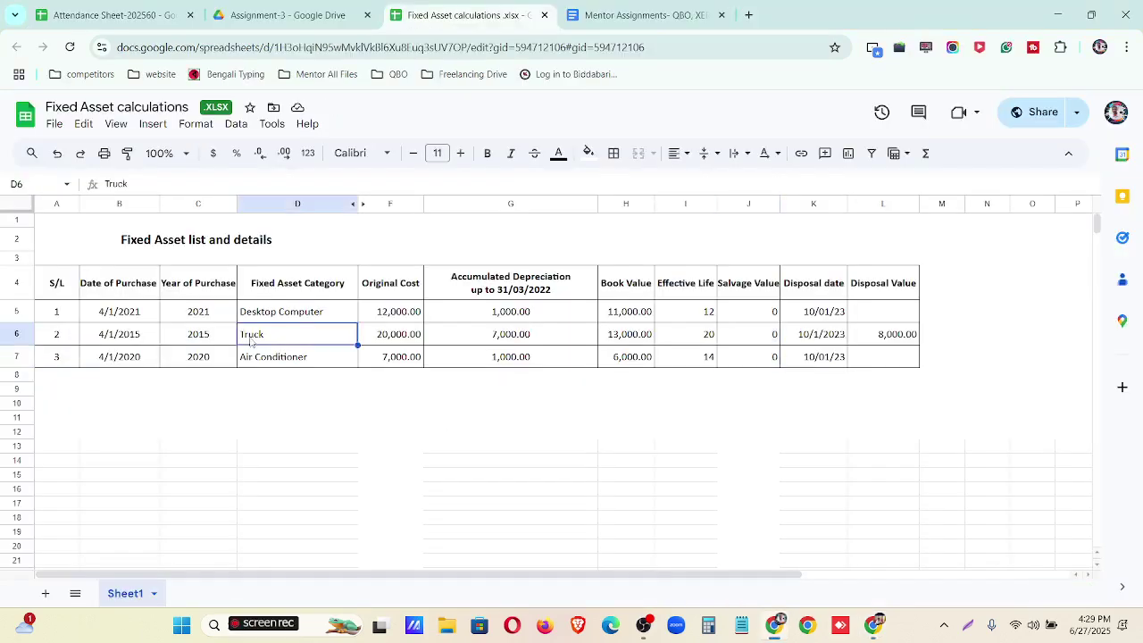
key("ctrl+c")
left_click(776, 624)
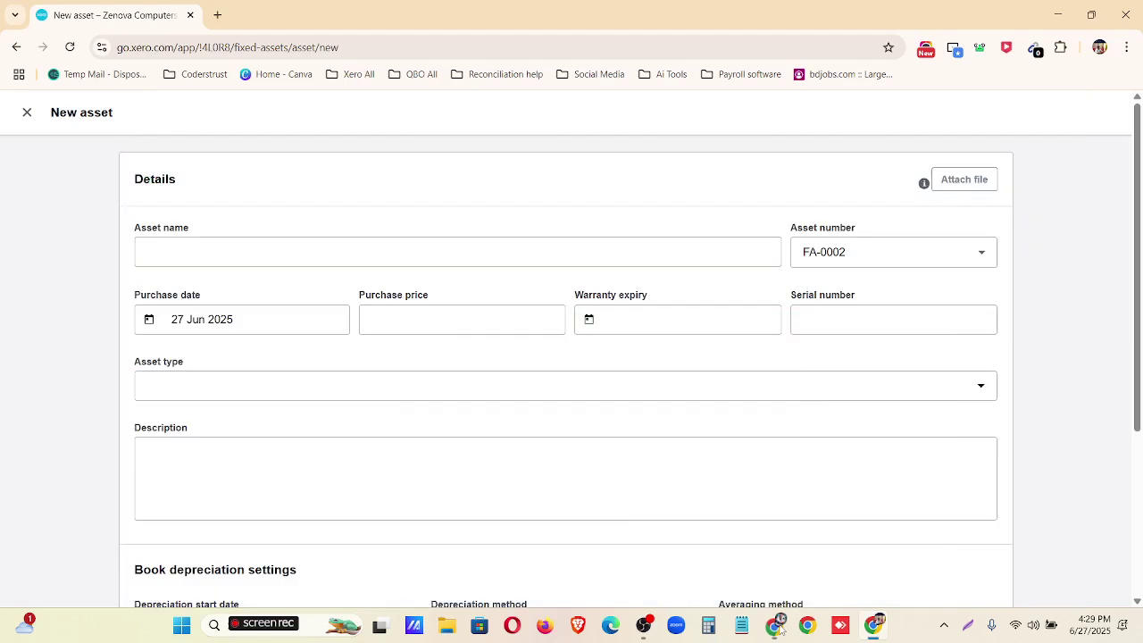
left_click(421, 253)
key("ctrl+v")
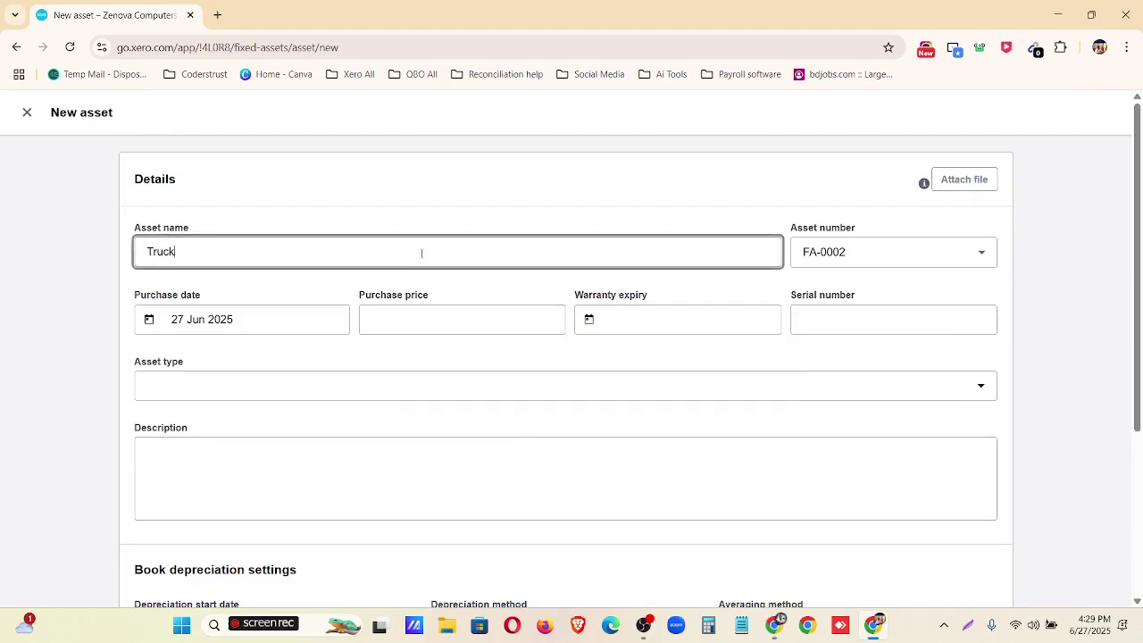
- Set the Truck's purchase date to 1 Apr 2015
left_click(300, 316)
left_click(225, 359)
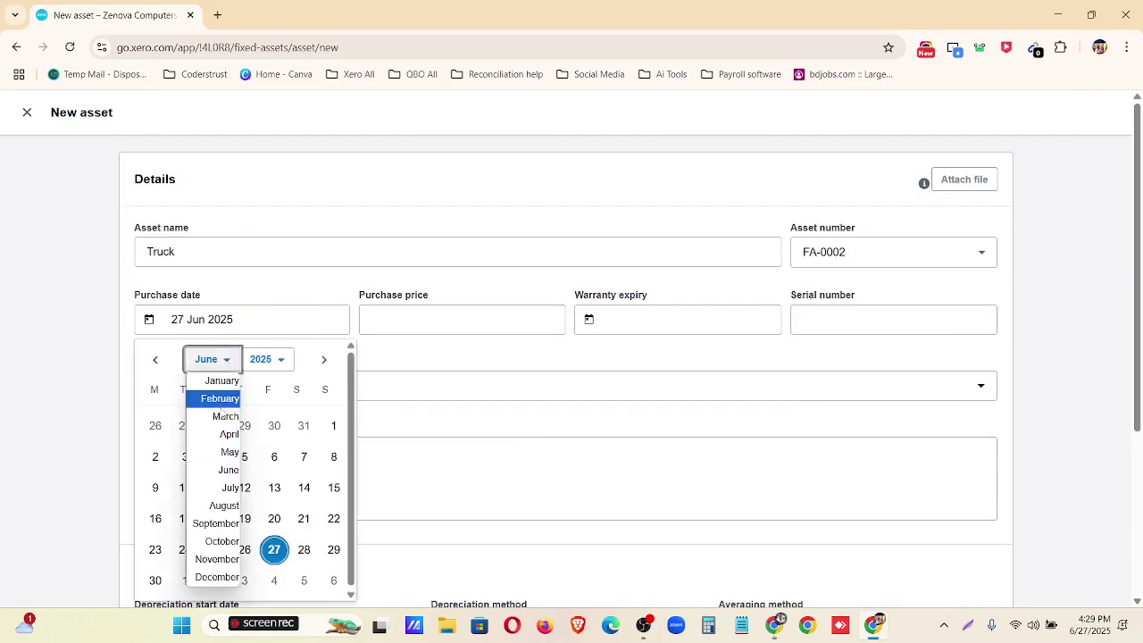
left_click(223, 434)
left_click(272, 359)
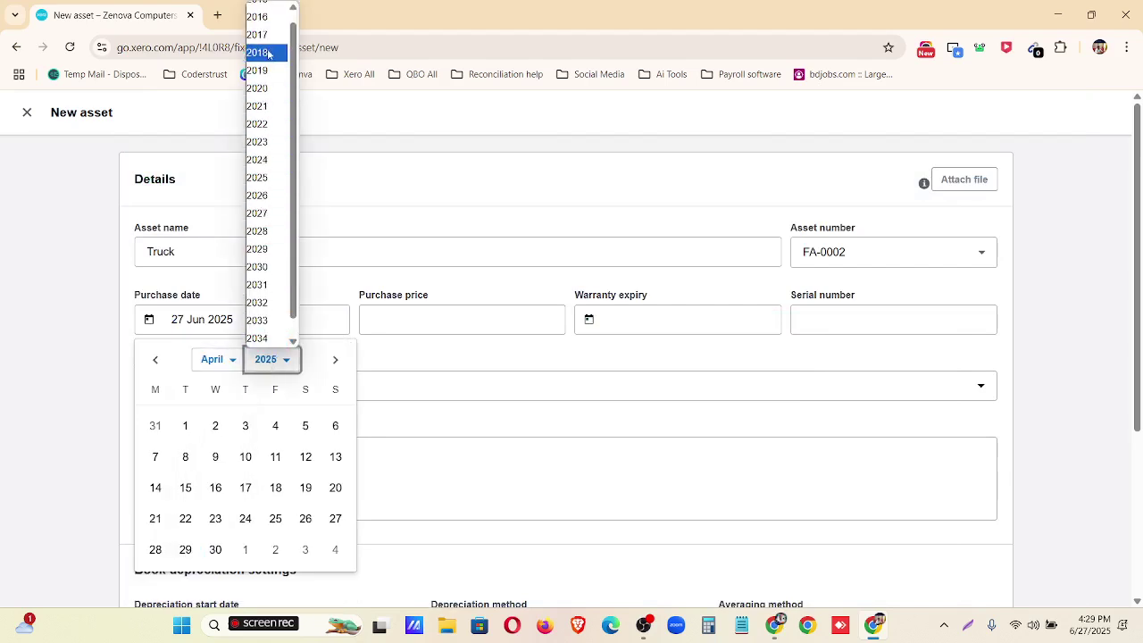
scroll(268, 41, "up", 1)
left_click(269, 19)
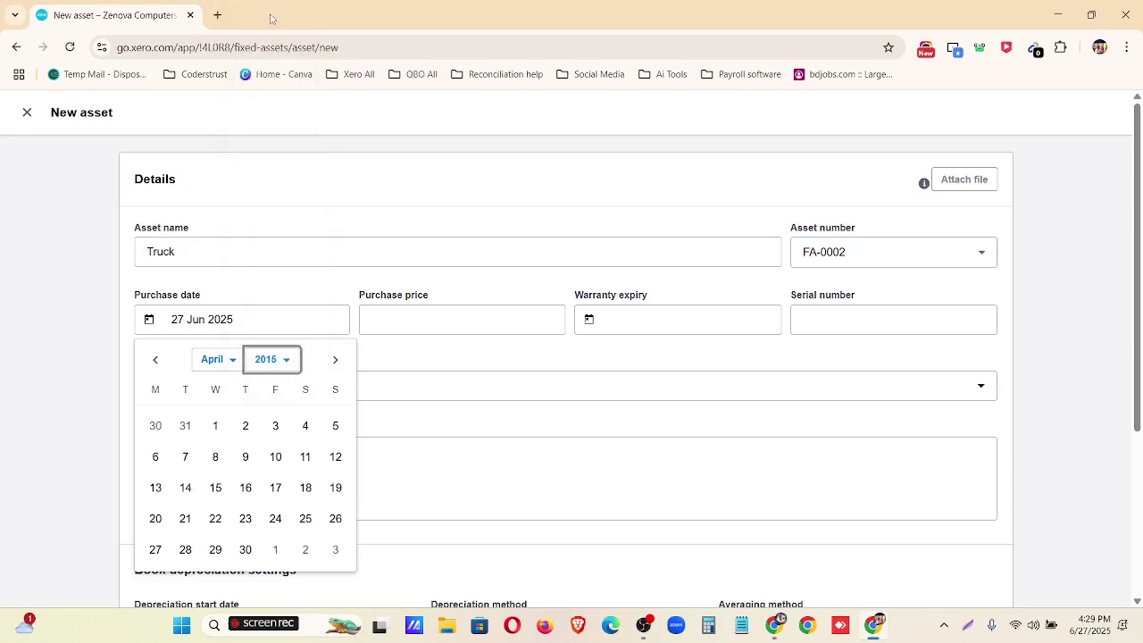
left_click(215, 427)
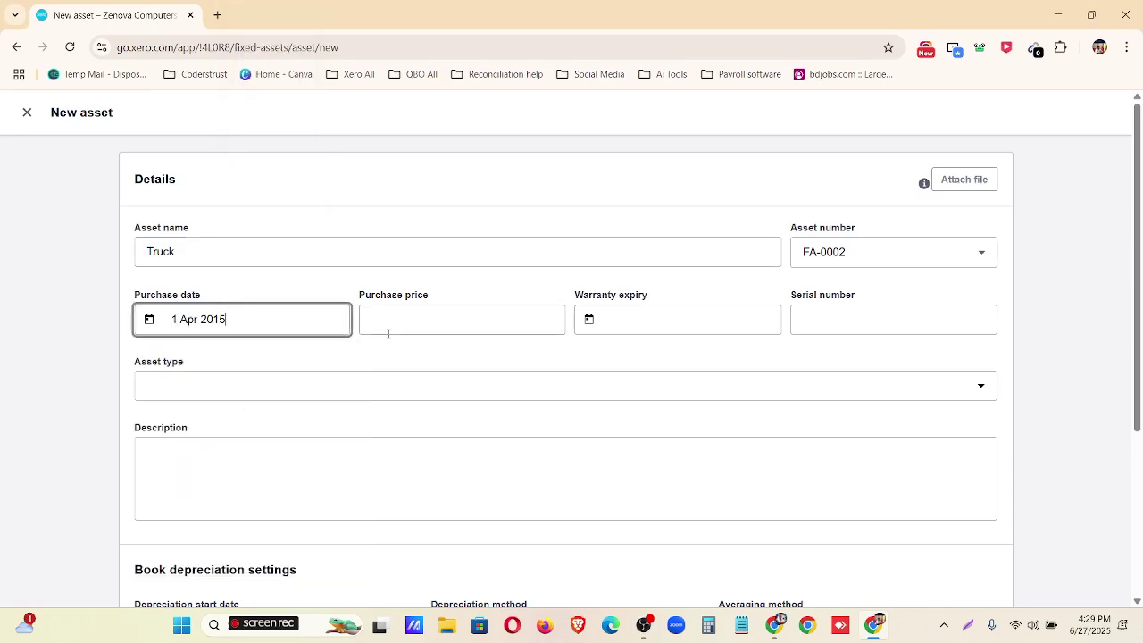
- Set the Truck's purchase price to 20000
left_click(463, 329)
type("2000")
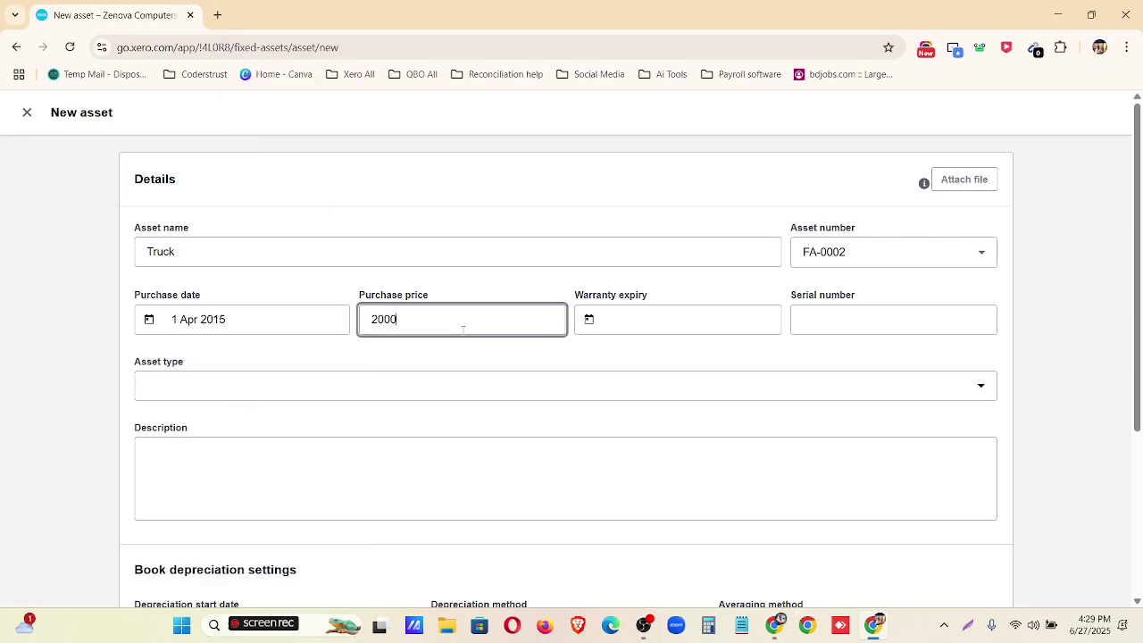
type("0")
left_click(550, 359)
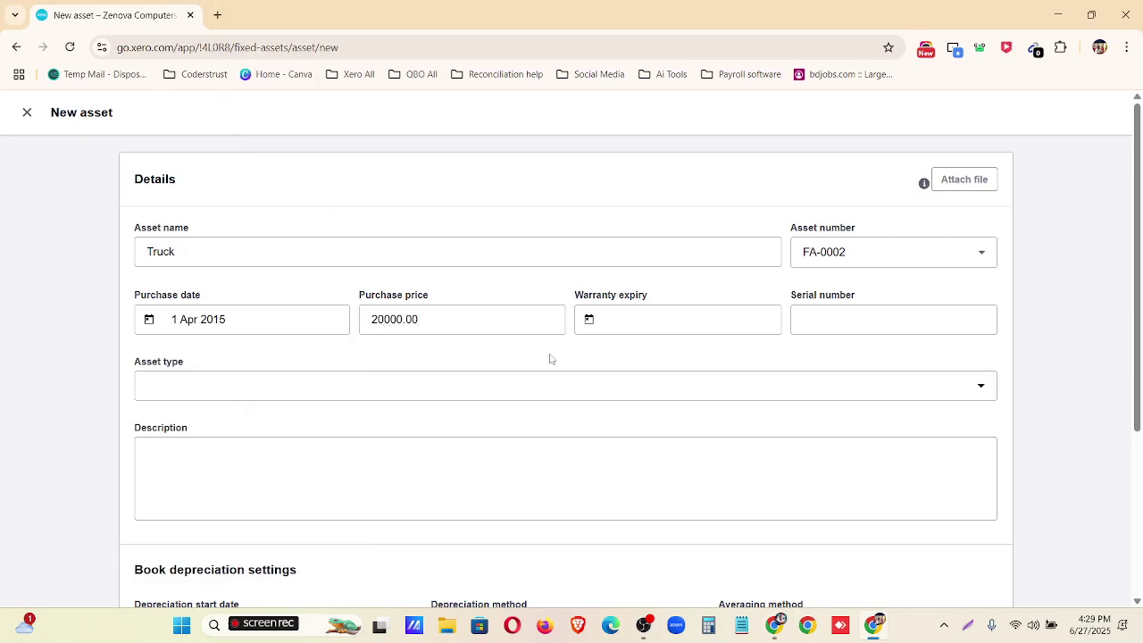
- Create a new asset type named Truck for the asset and assign 650 - Truck as its asset account
left_click(417, 399)
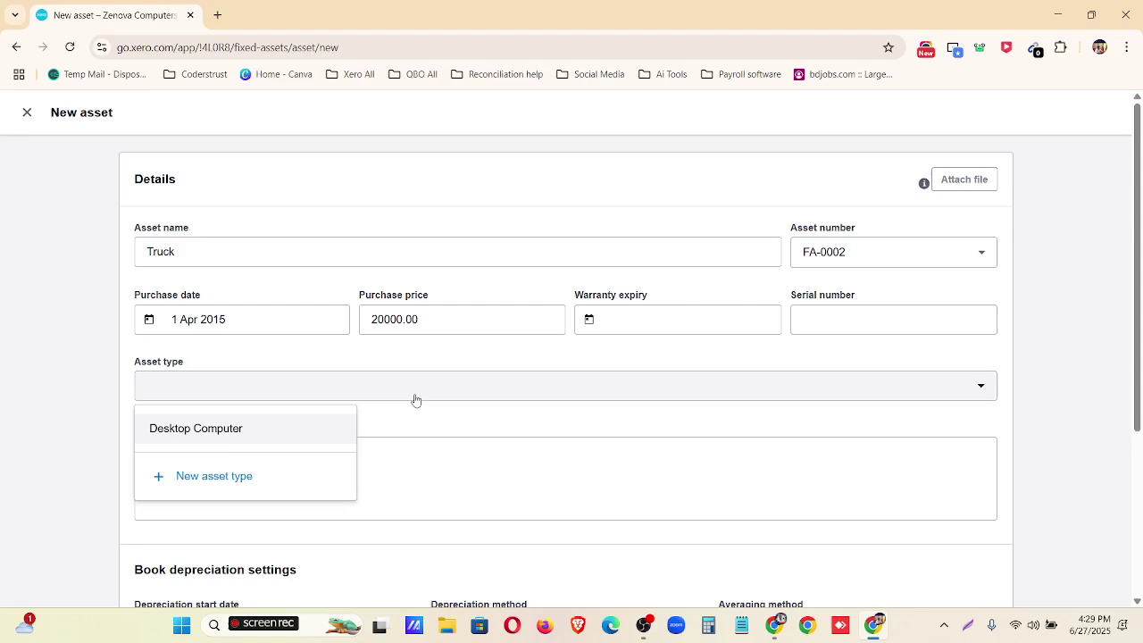
left_click(231, 480)
left_click(440, 181)
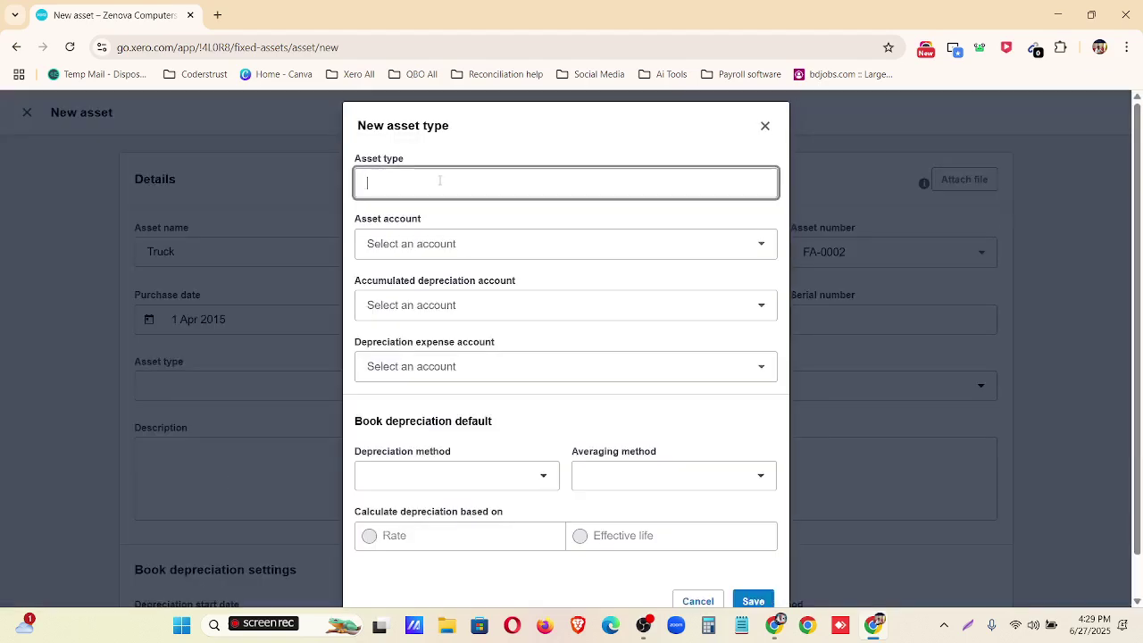
type("Truck")
left_click(456, 235)
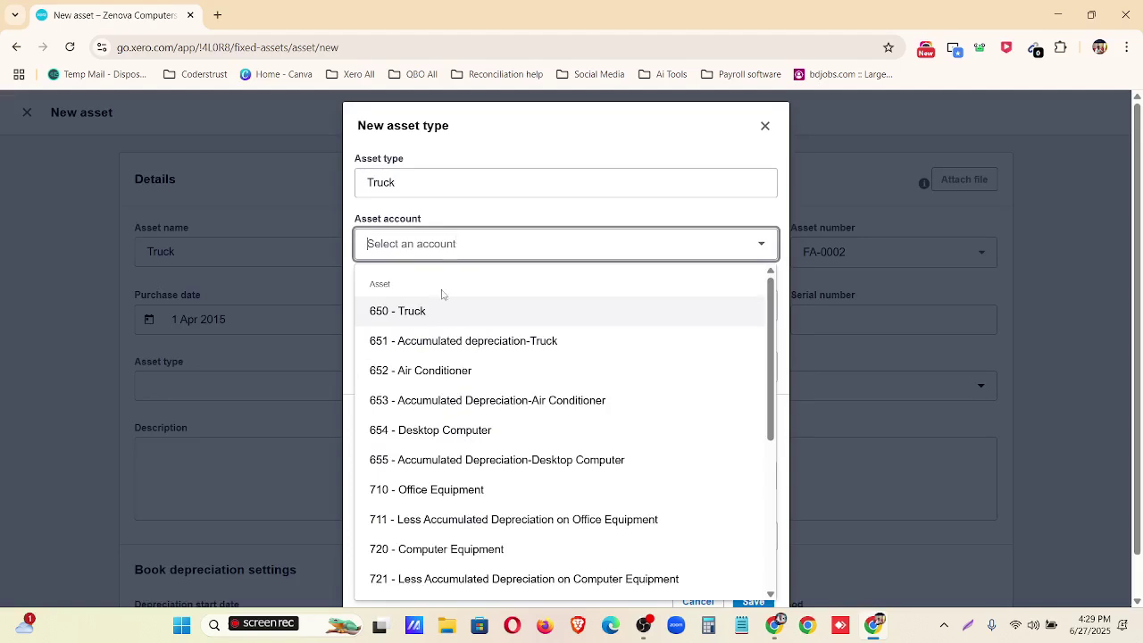
left_click(446, 312)
- Assign 651 - Accumulated depreciation-Truck as the accumulated depreciation account and 416 - Depreciation Expense as the expense account
left_click(445, 304)
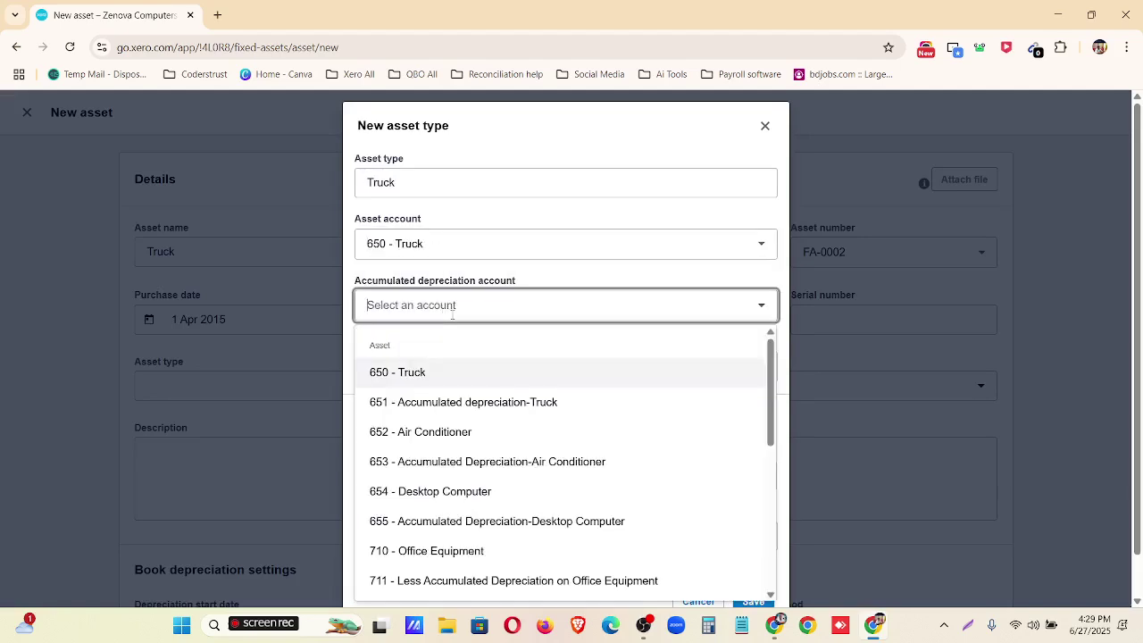
left_click(456, 406)
left_click(459, 368)
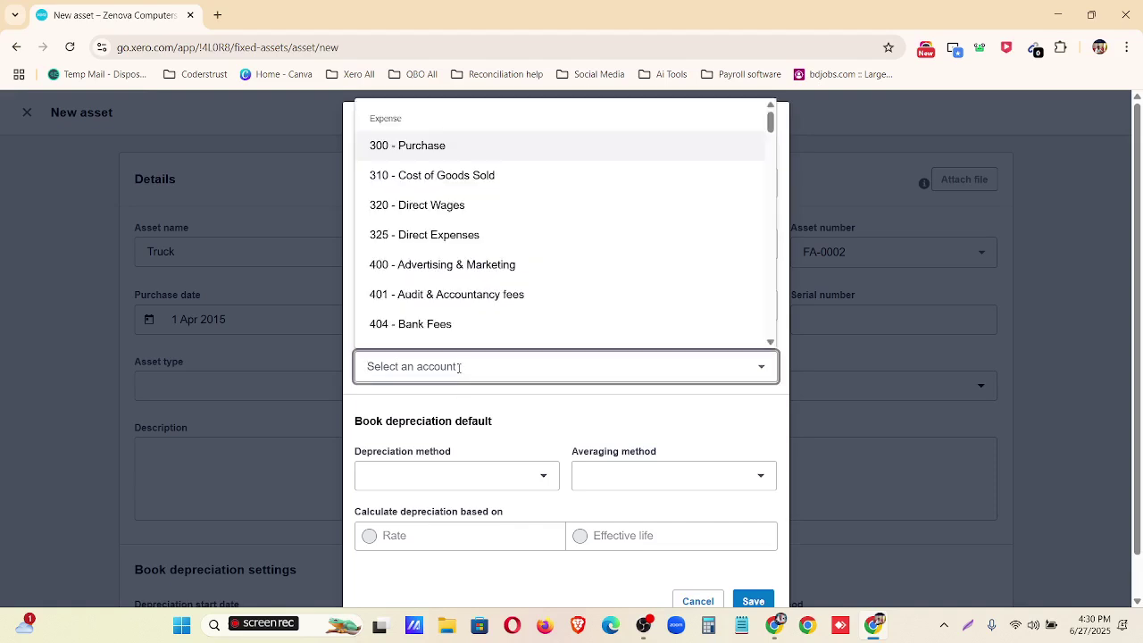
type("416")
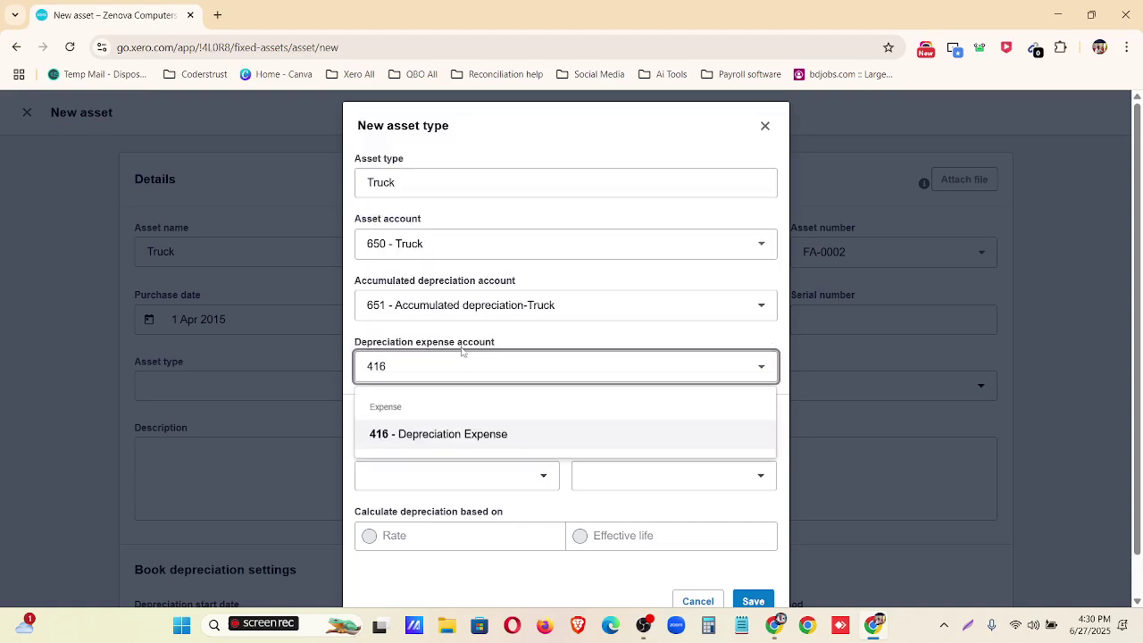
left_click(457, 434)
- Set the Truck asset type's default depreciation method to Straight line and its averaging method to Actual days
left_click(420, 478)
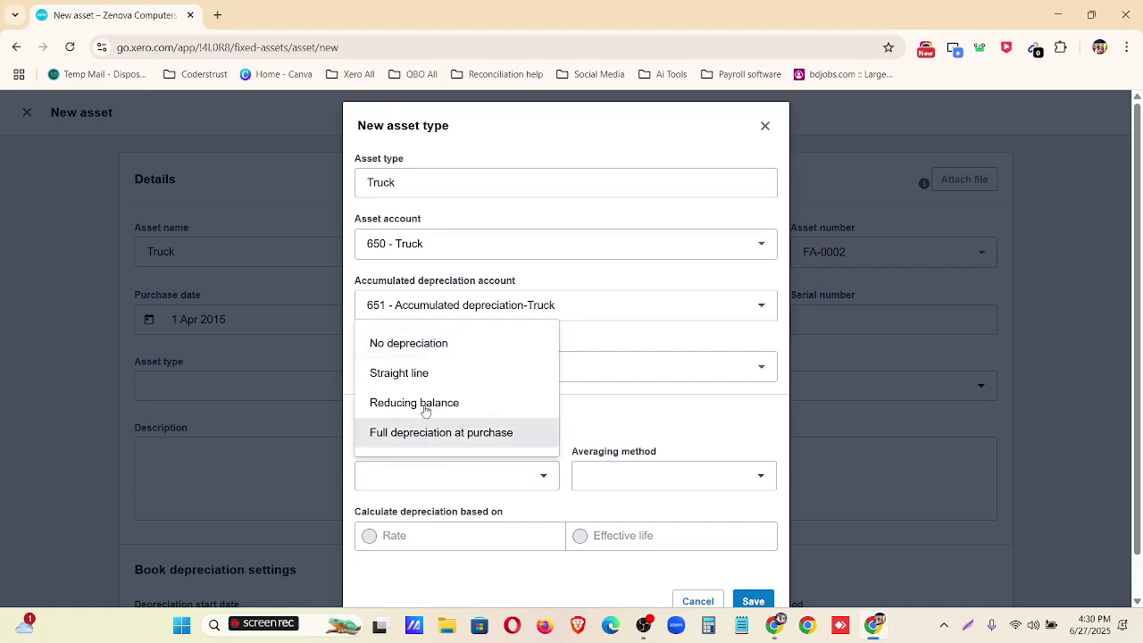
left_click(425, 382)
left_click(580, 477)
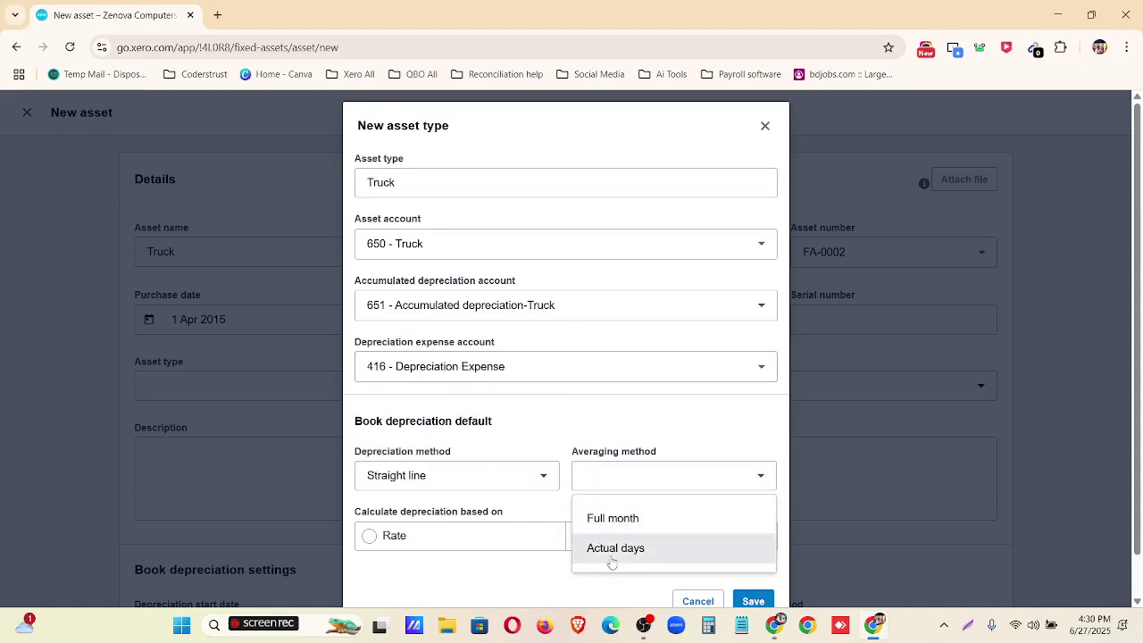
left_click(613, 548)
- Base the depreciation on the spreadsheet's effective life of 20 years and save the Truck asset type
left_click(606, 544)
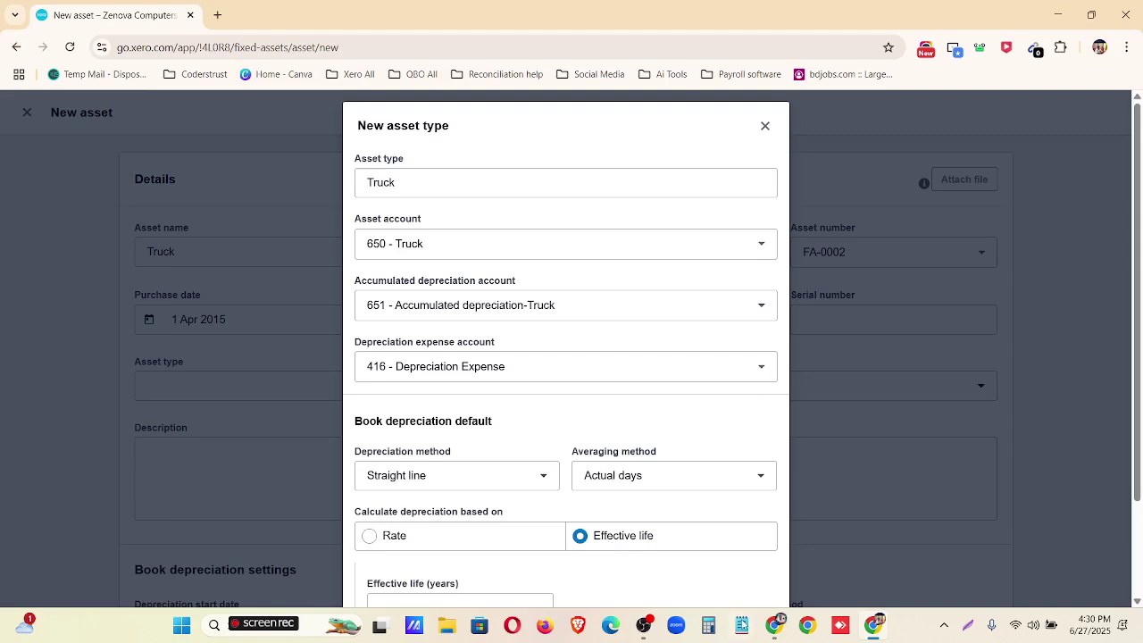
left_click(775, 626)
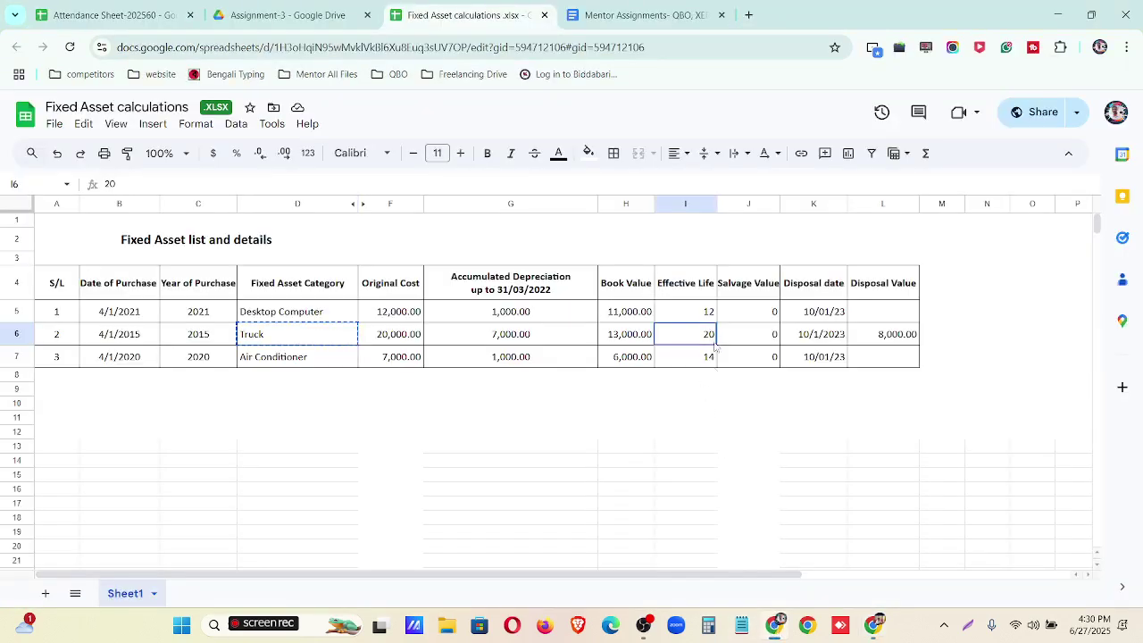
left_click(775, 626)
scroll(568, 528, "down", 2)
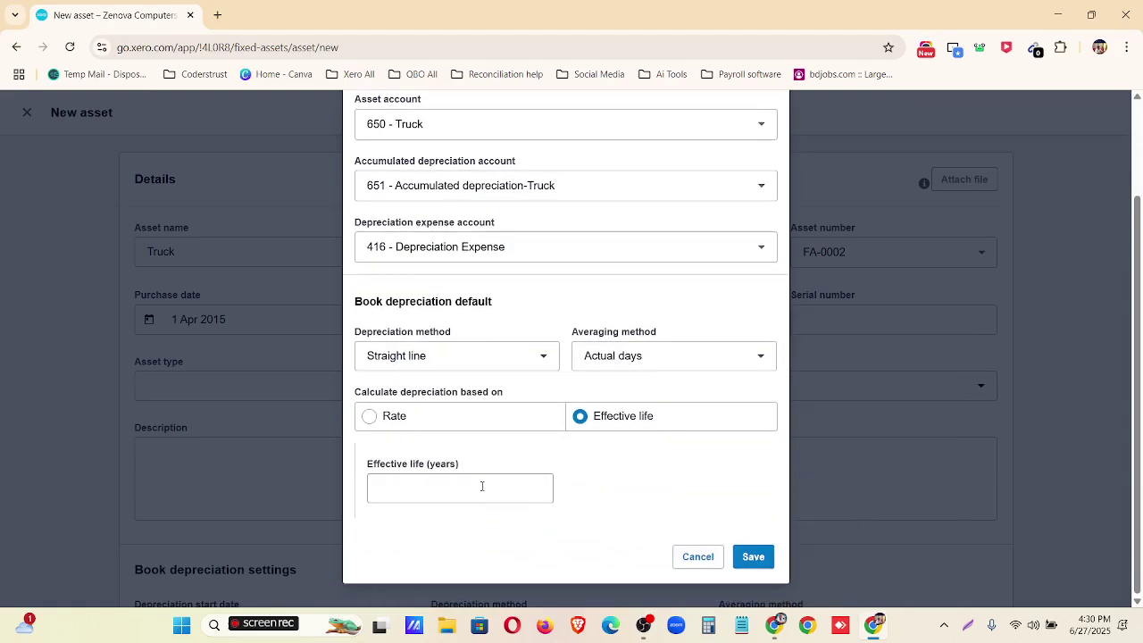
left_click(478, 488)
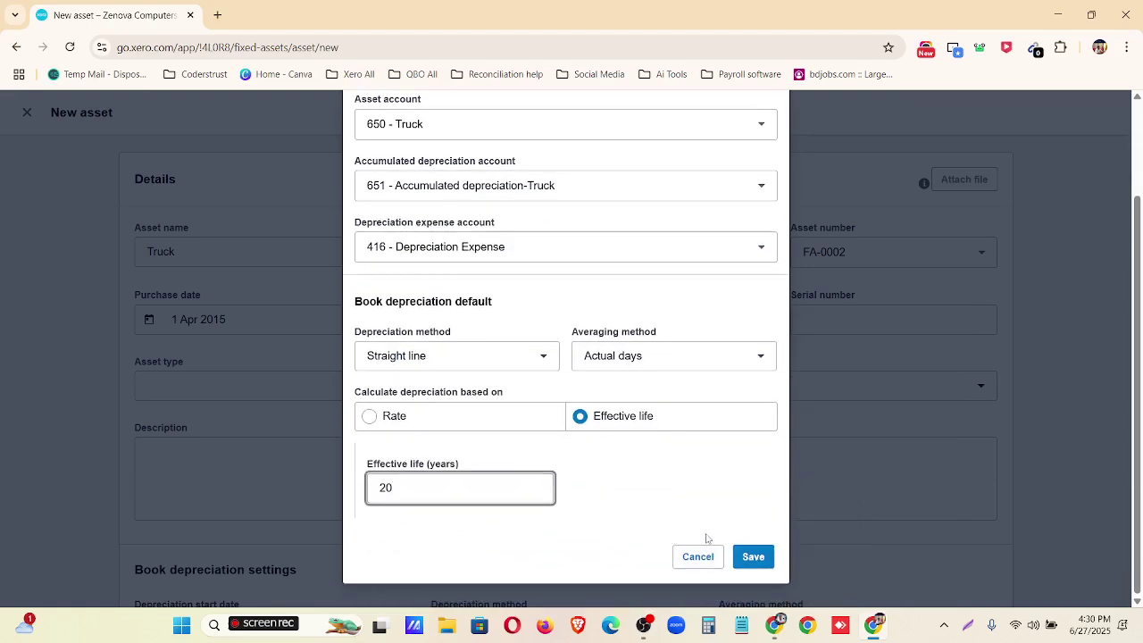
type("20")
left_click(748, 557)
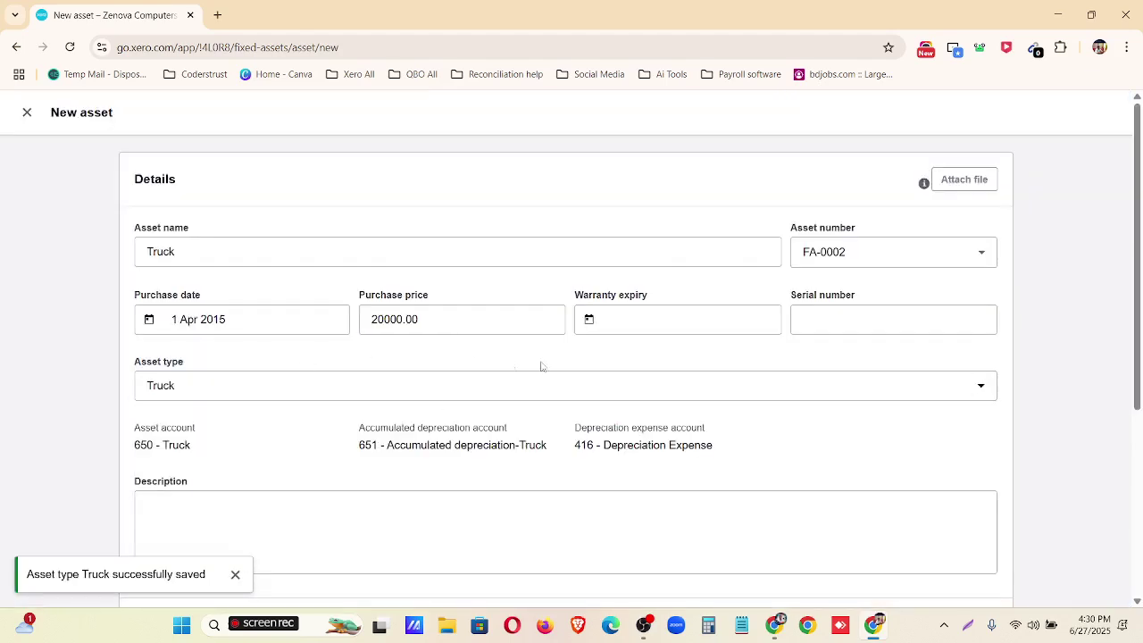
- Complete the Truck's book depreciation settings and register the asset
scroll(313, 377, "down", 3)
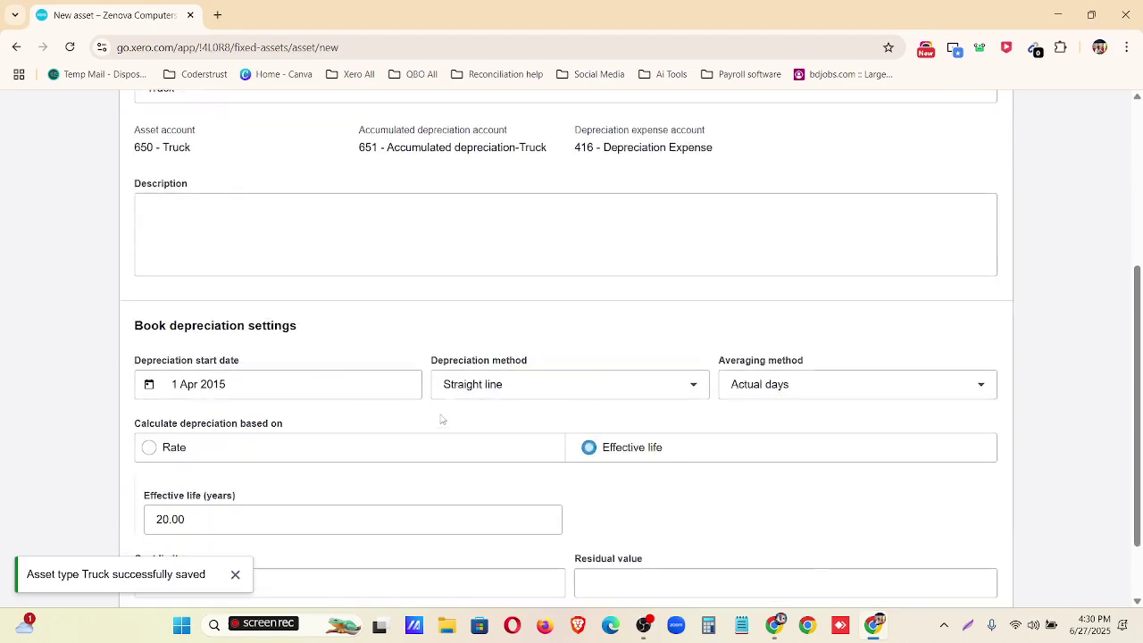
scroll(516, 466, "down", 1)
left_click(636, 503)
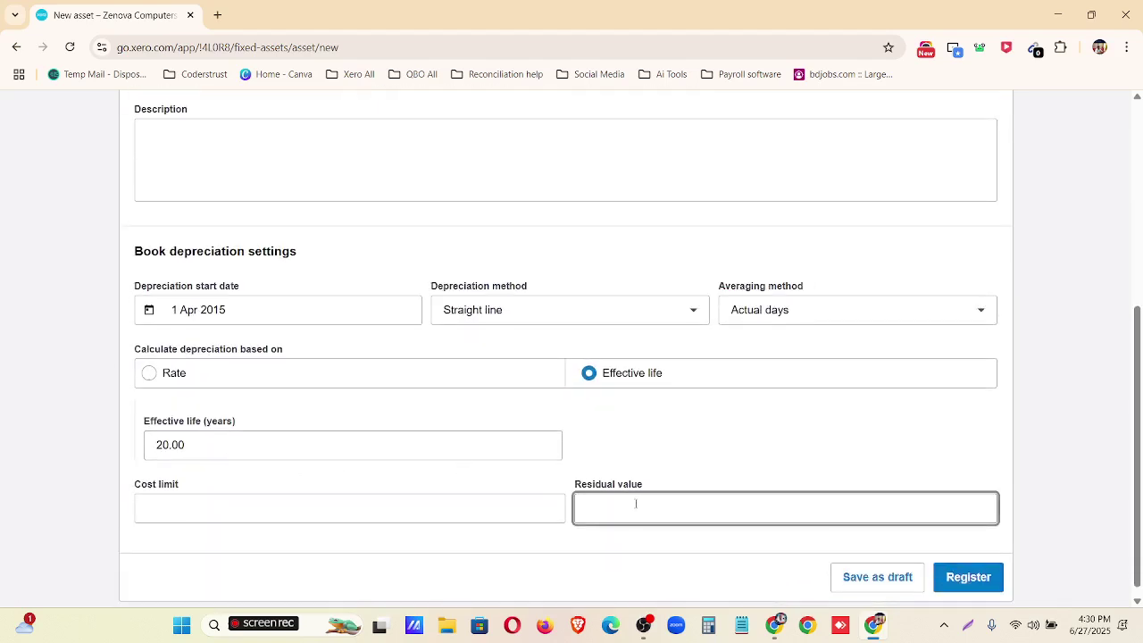
left_click(971, 574)
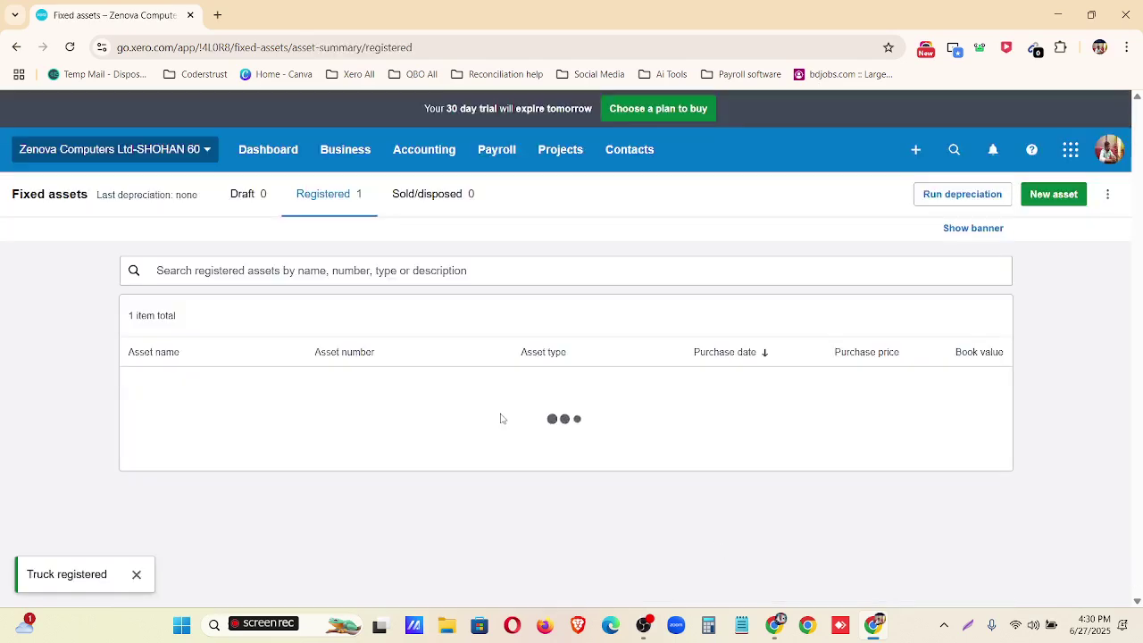
- Start a new fixed asset and name it Air Conditioner, copying the name from the Fixed Asset calculations spreadsheet
left_click(1052, 198)
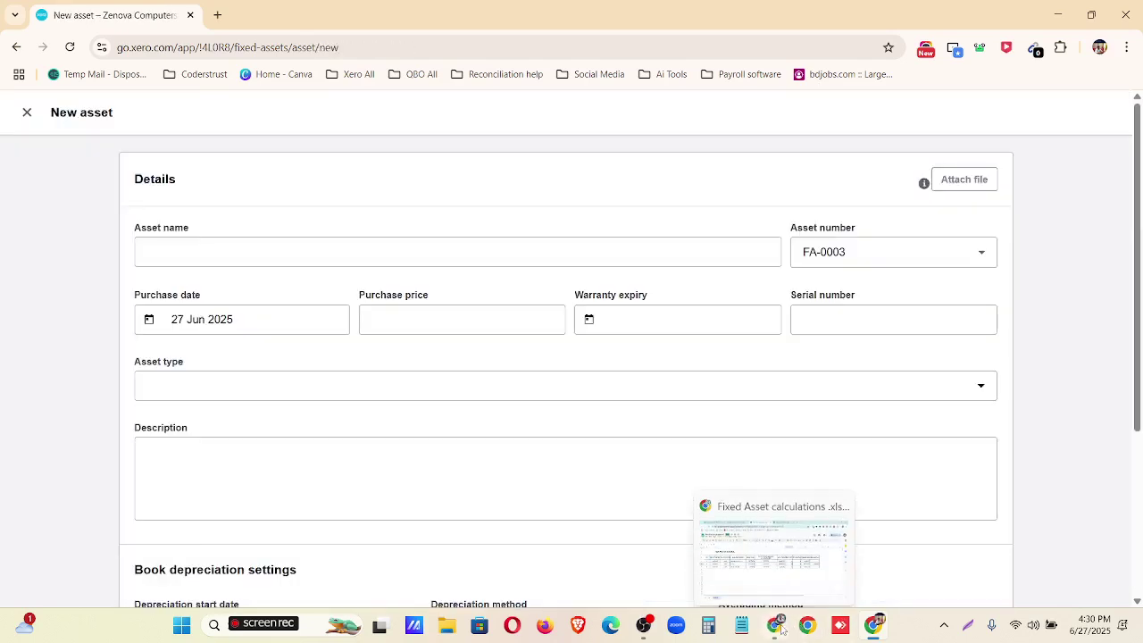
left_click(781, 630)
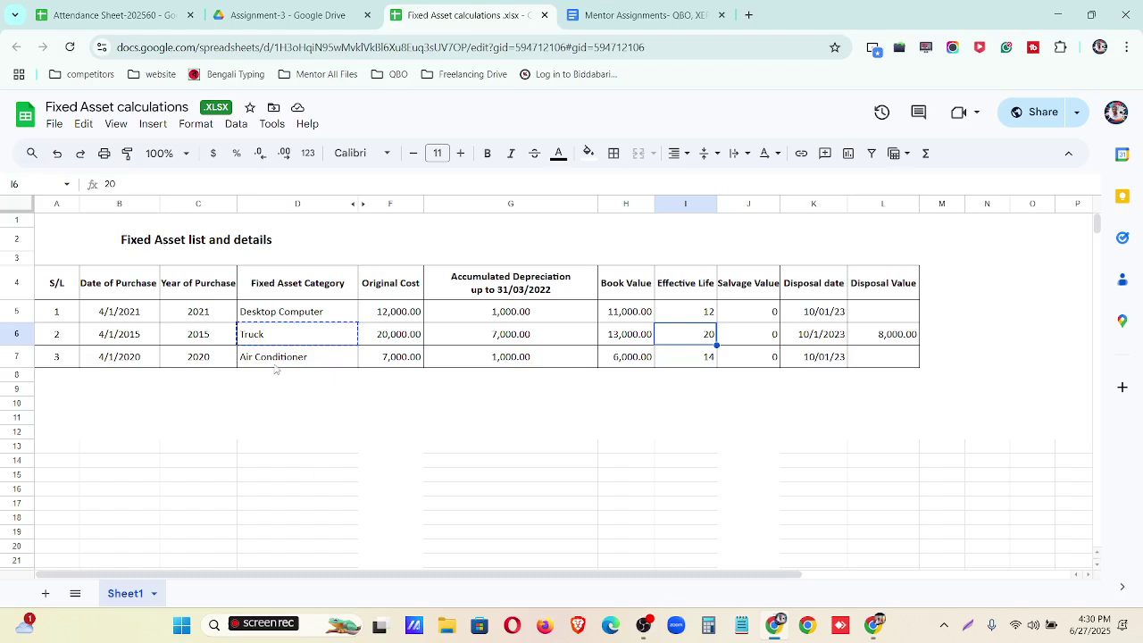
left_click(275, 362)
key("ctrl+c")
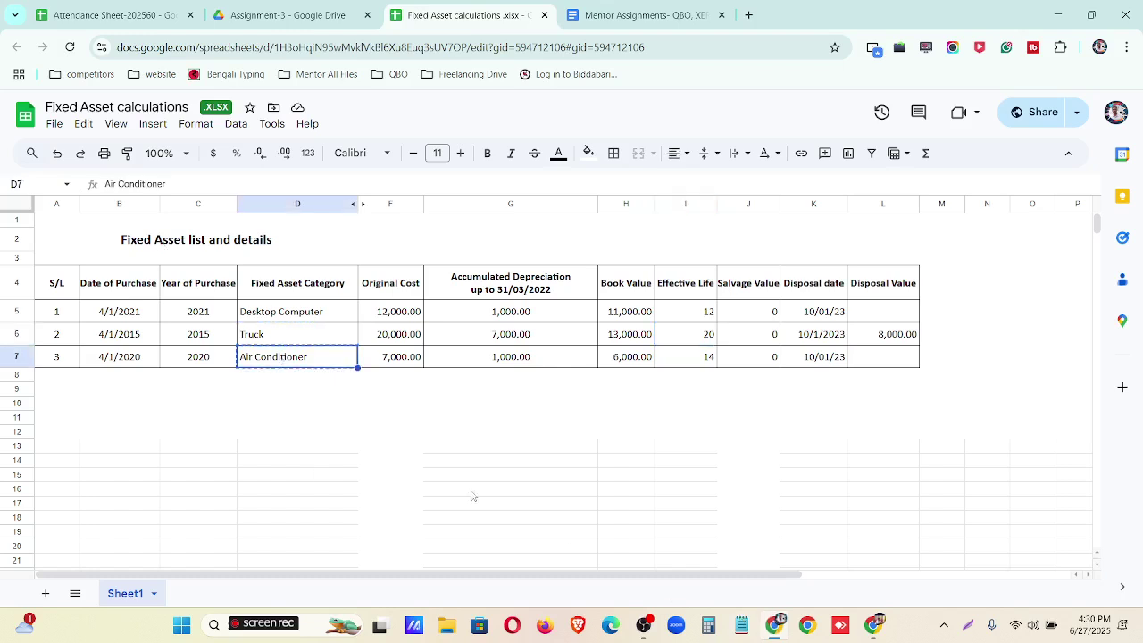
left_click(873, 625)
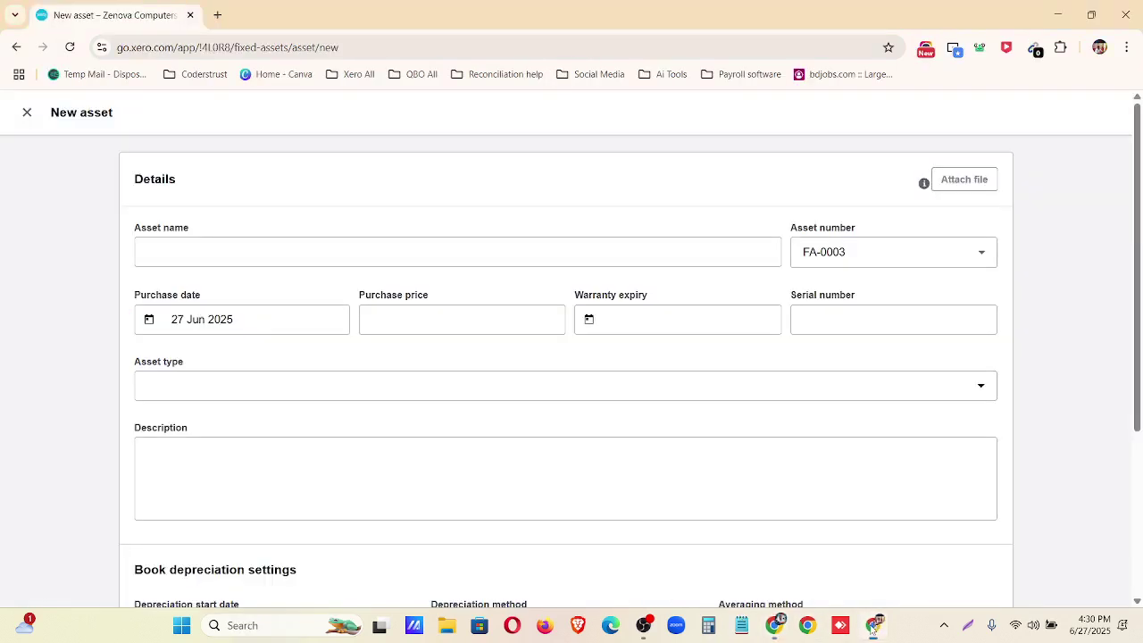
left_click(296, 250)
key("ctrl+v")
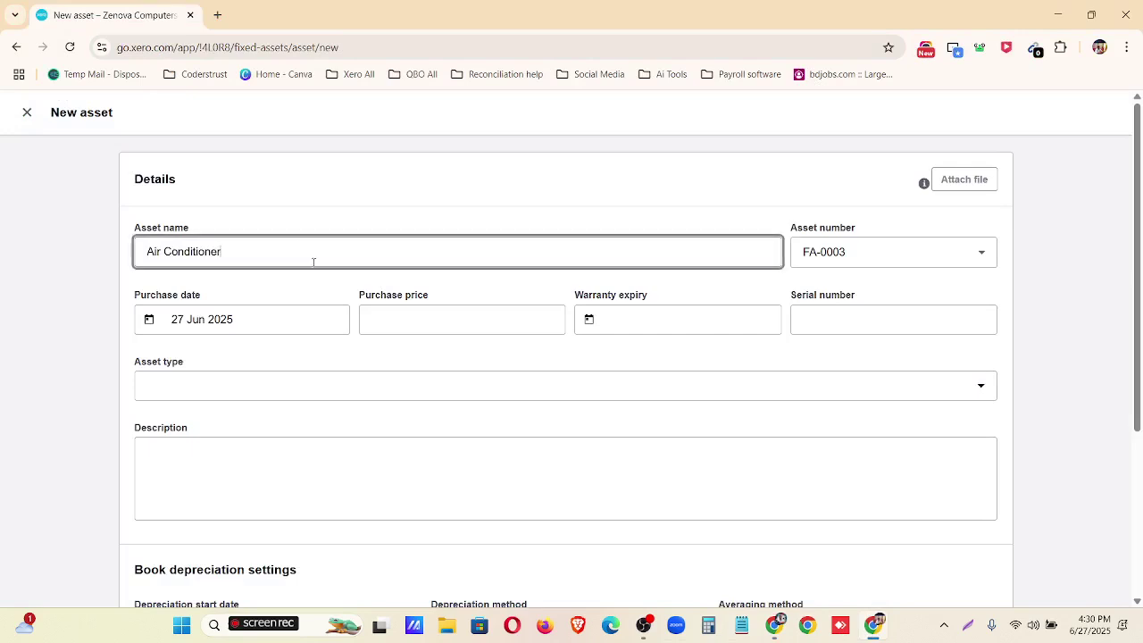
- Set the Air Conditioner's purchase price to 7000 and its purchase date to 1 Apr 2020
left_click(392, 314)
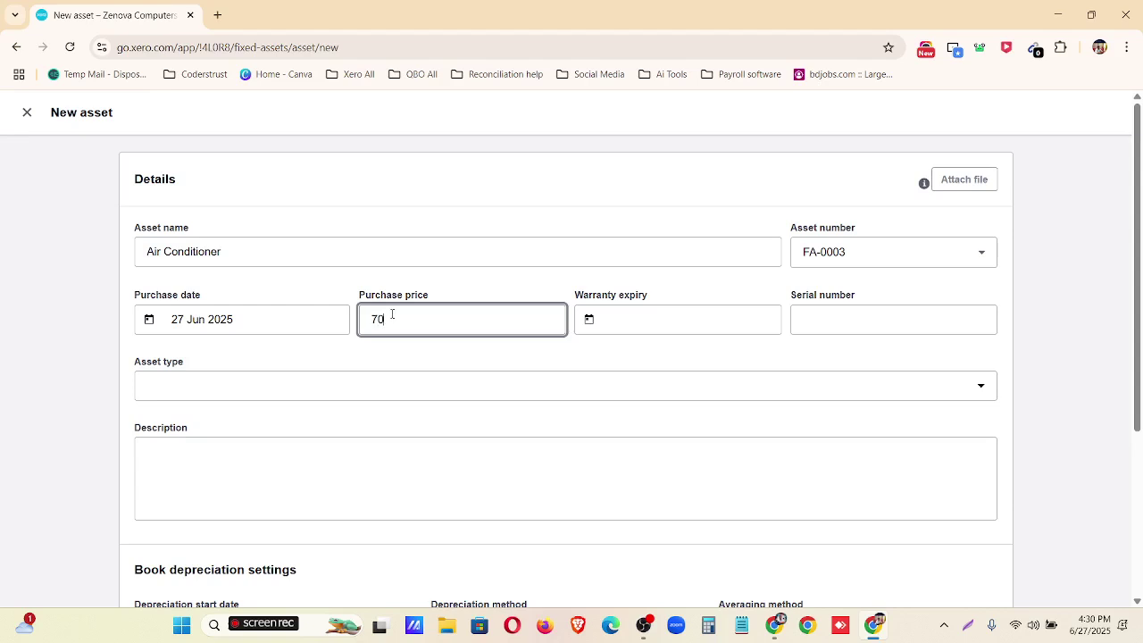
type("7000")
left_click(304, 319)
left_click(266, 359)
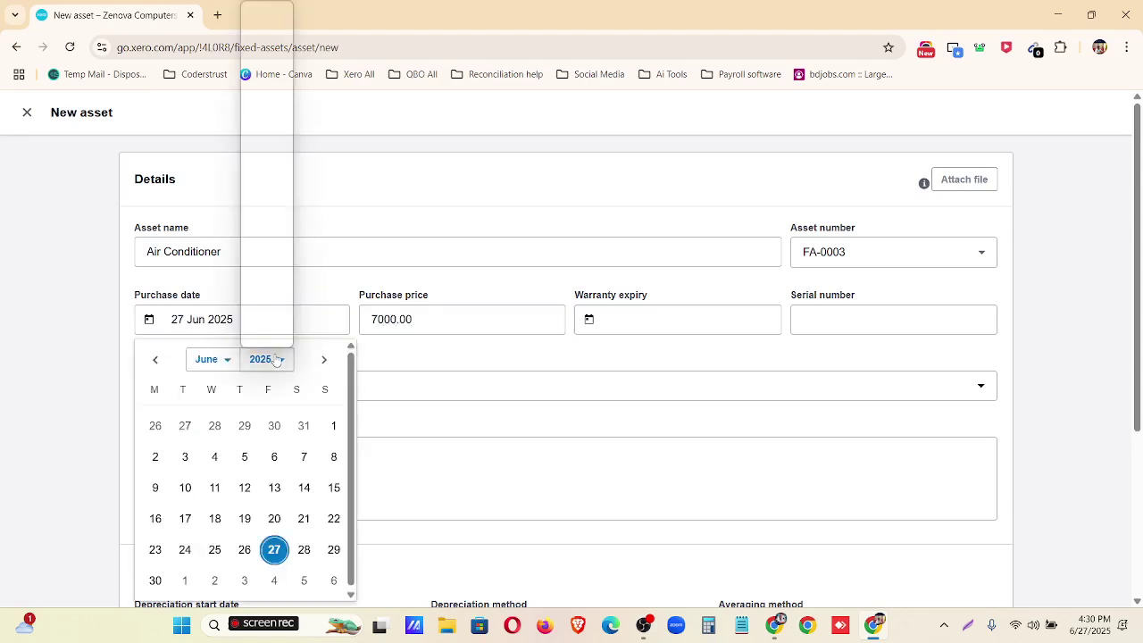
left_click(252, 88)
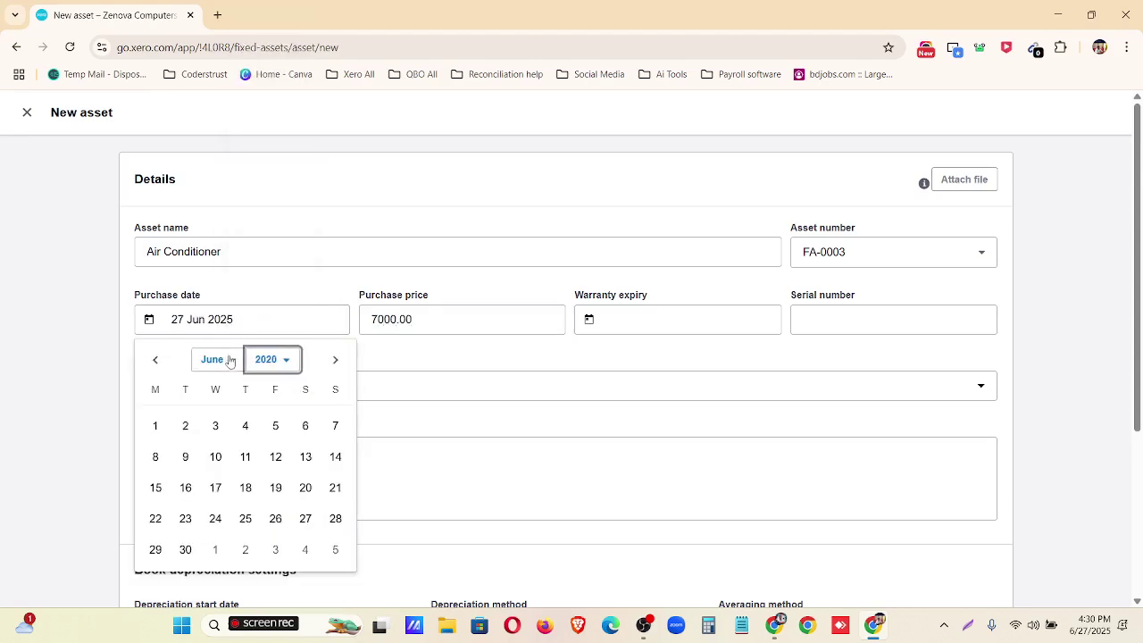
left_click(230, 361)
left_click(233, 434)
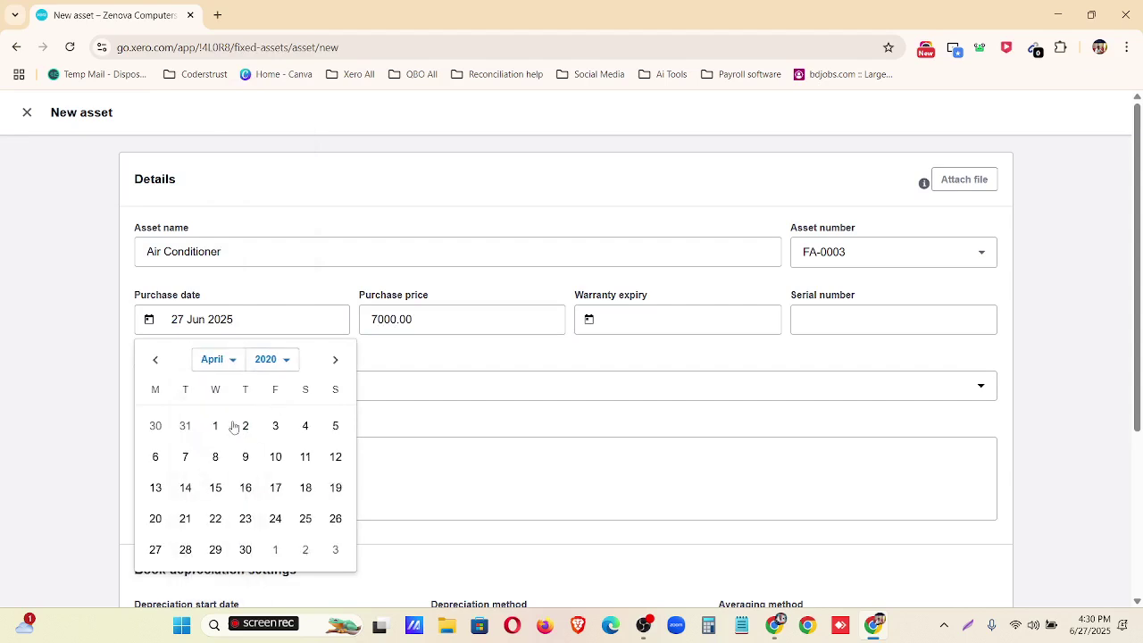
left_click(215, 429)
- Create a new asset type named Air Conditioner with 652 - Air Conditioner as its asset account
left_click(331, 385)
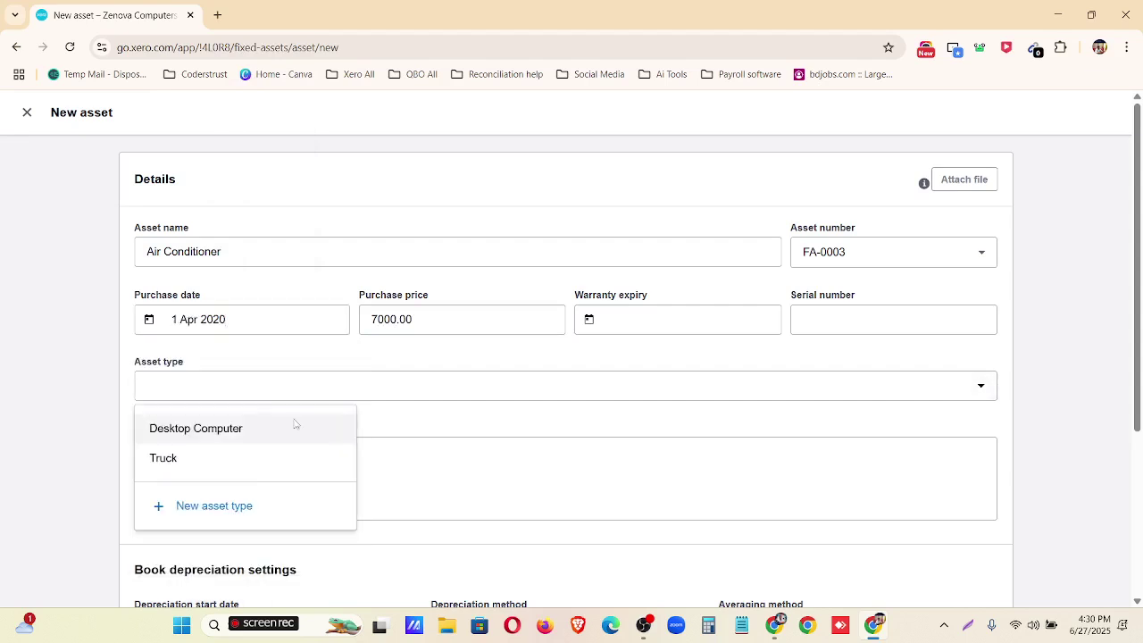
left_click(249, 507)
left_click(437, 182)
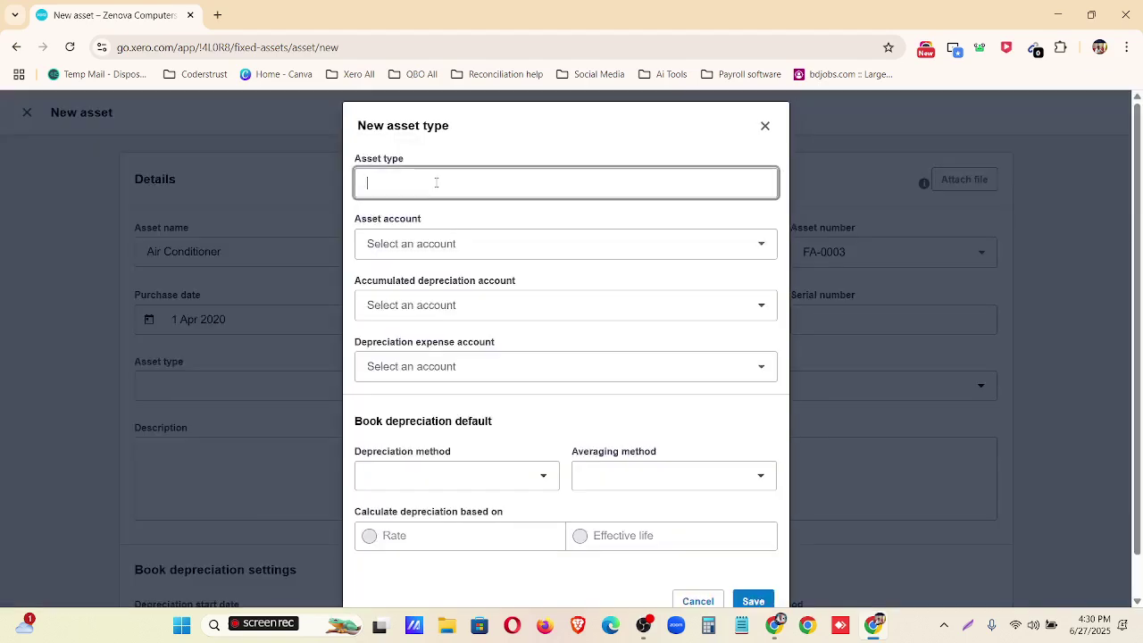
key("ctrl+v")
left_click(452, 239)
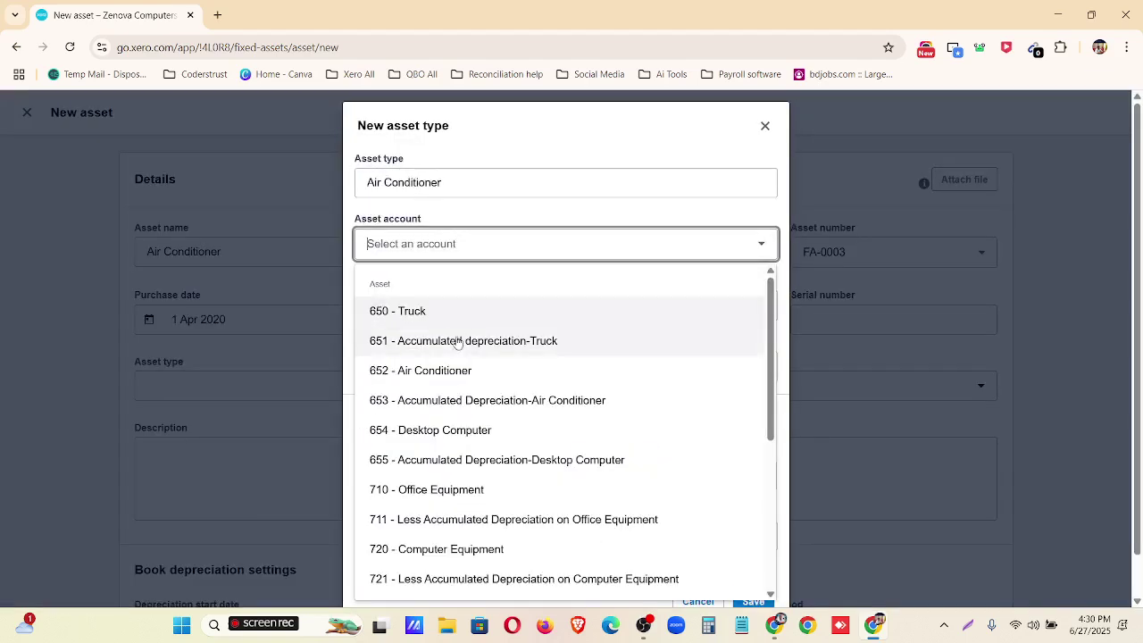
left_click(464, 370)
- Assign 653 - Accumulated Depreciation-Air Conditioner as the accumulated depreciation account and 416 - Depreciation Expense as the expense account
left_click(467, 307)
key("Down")
key("Down")
key("Down")
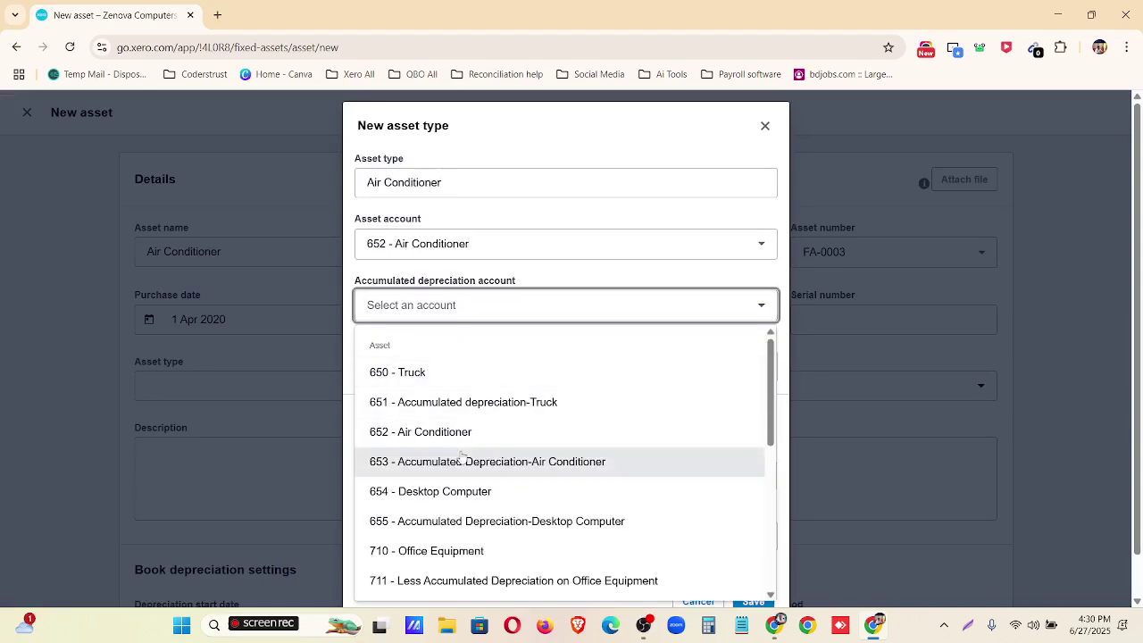
key("Return")
left_click(462, 361)
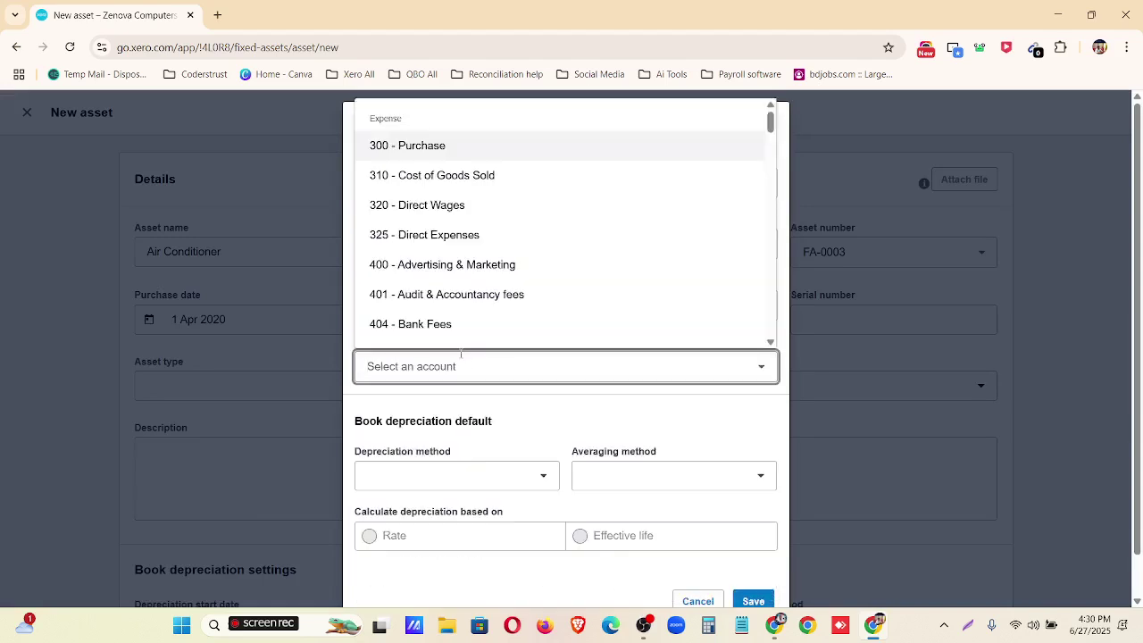
type("416")
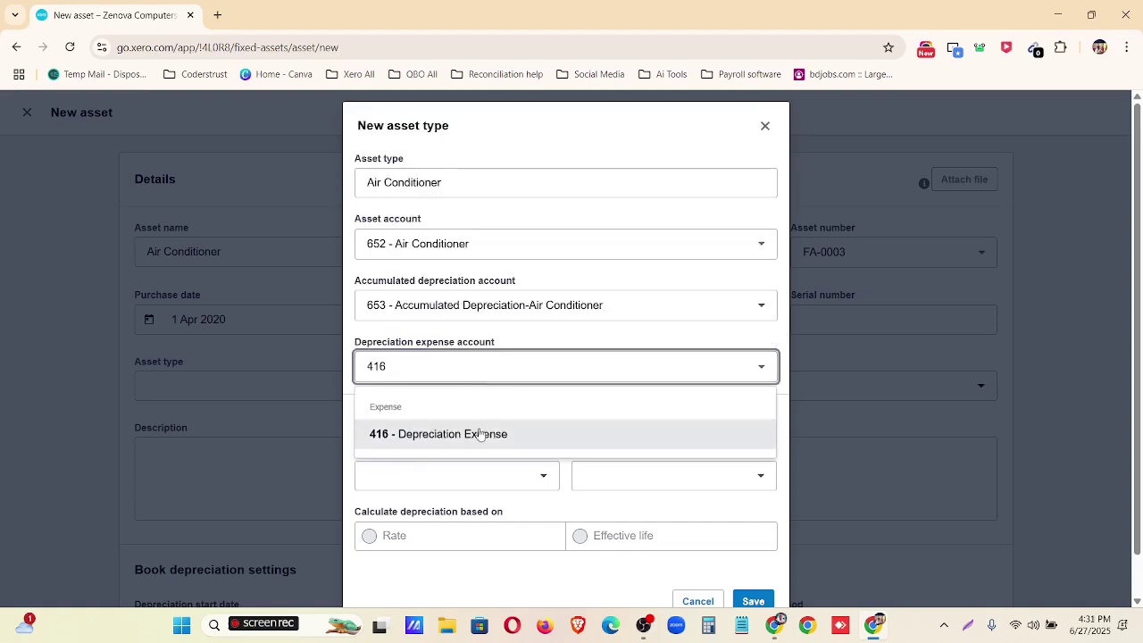
left_click(481, 435)
- Set the Air Conditioner type's default depreciation method to Straight line and its averaging method to Actual days
scroll(462, 432, "down", 1)
left_click(462, 431)
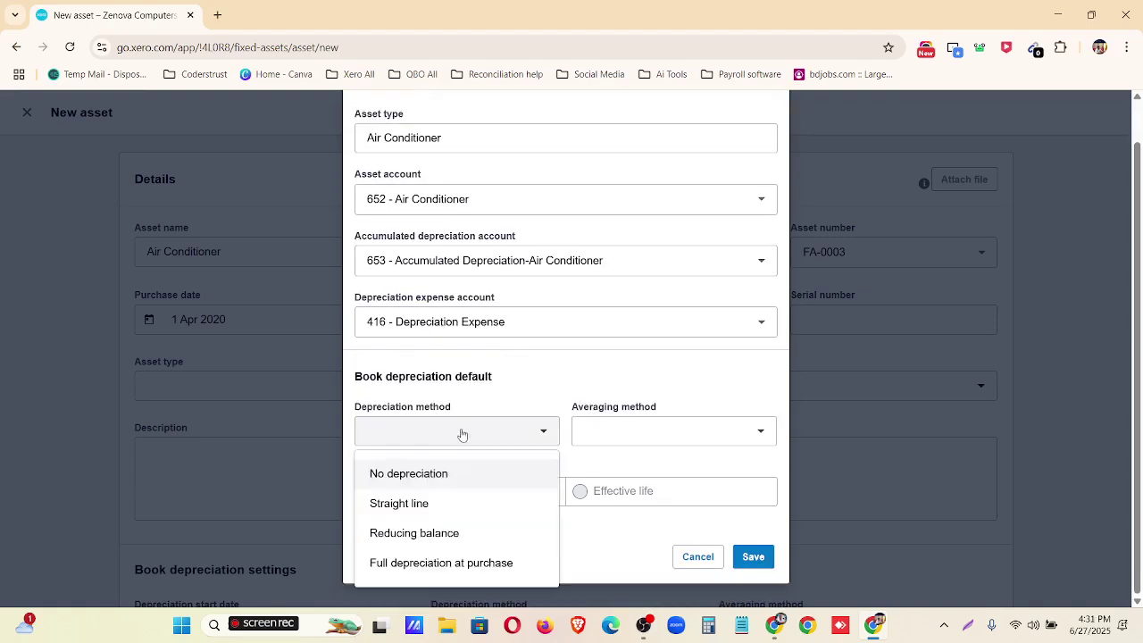
left_click(464, 502)
left_click(600, 433)
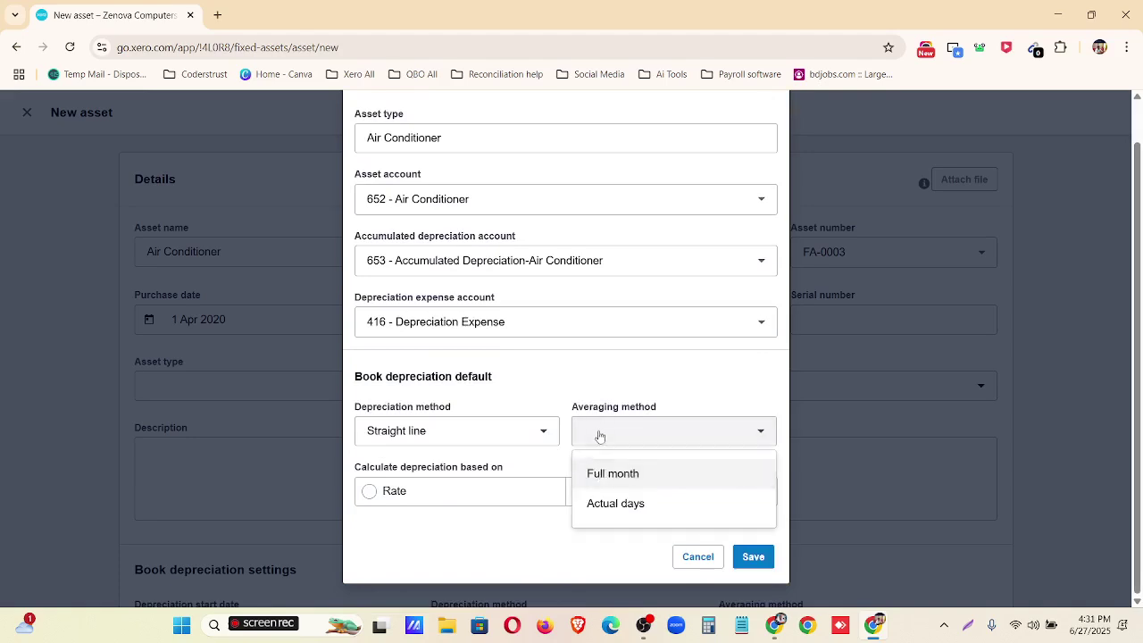
left_click(598, 503)
- Base the default depreciation on an effective life of 11 years and save the Air Conditioner asset type
left_click(600, 492)
left_click(780, 631)
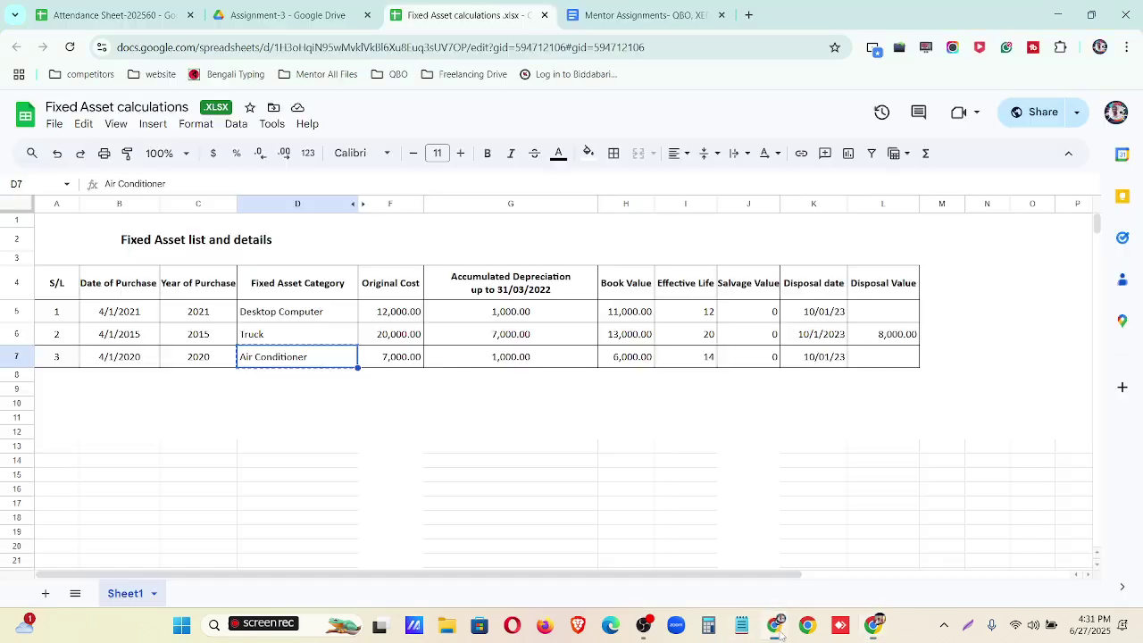
left_click(779, 631)
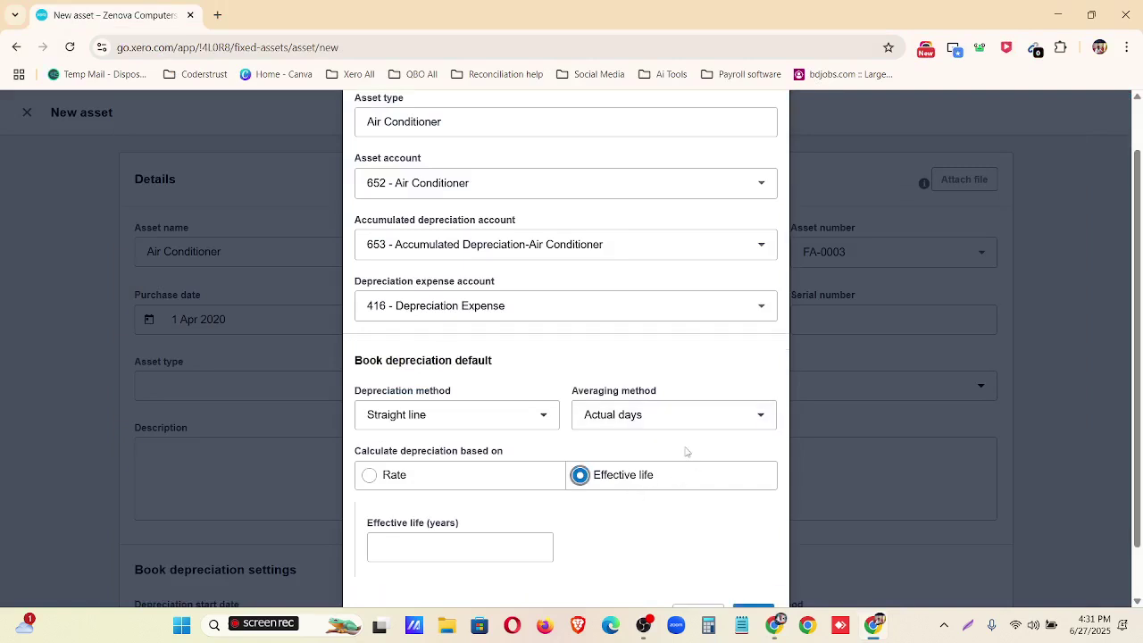
scroll(684, 452, "down", 1)
left_click(504, 486)
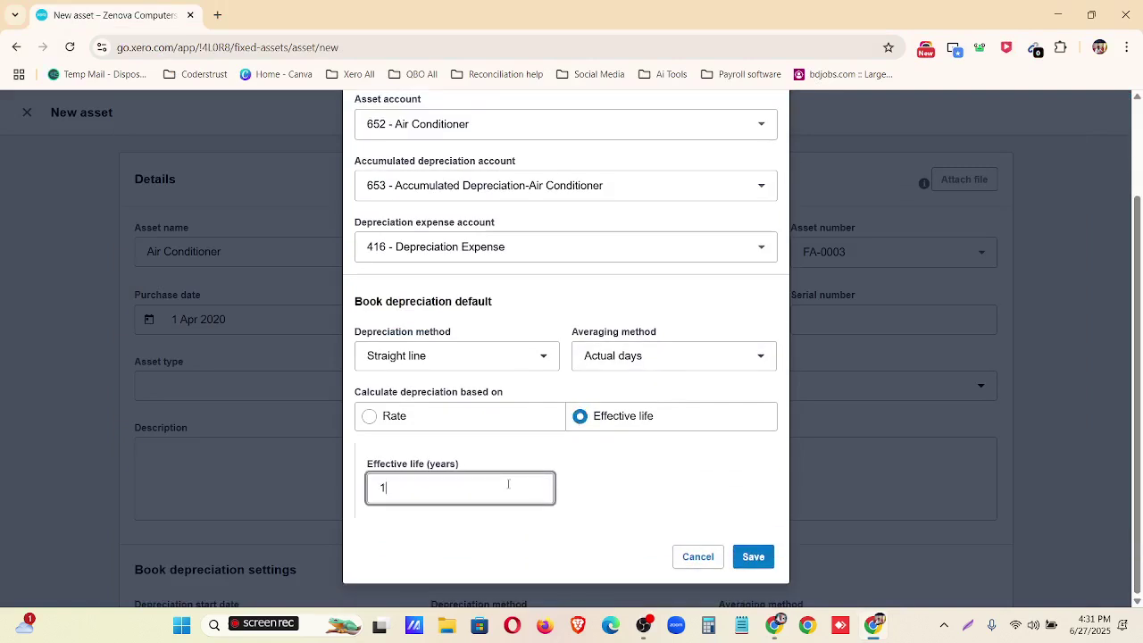
left_click(753, 557)
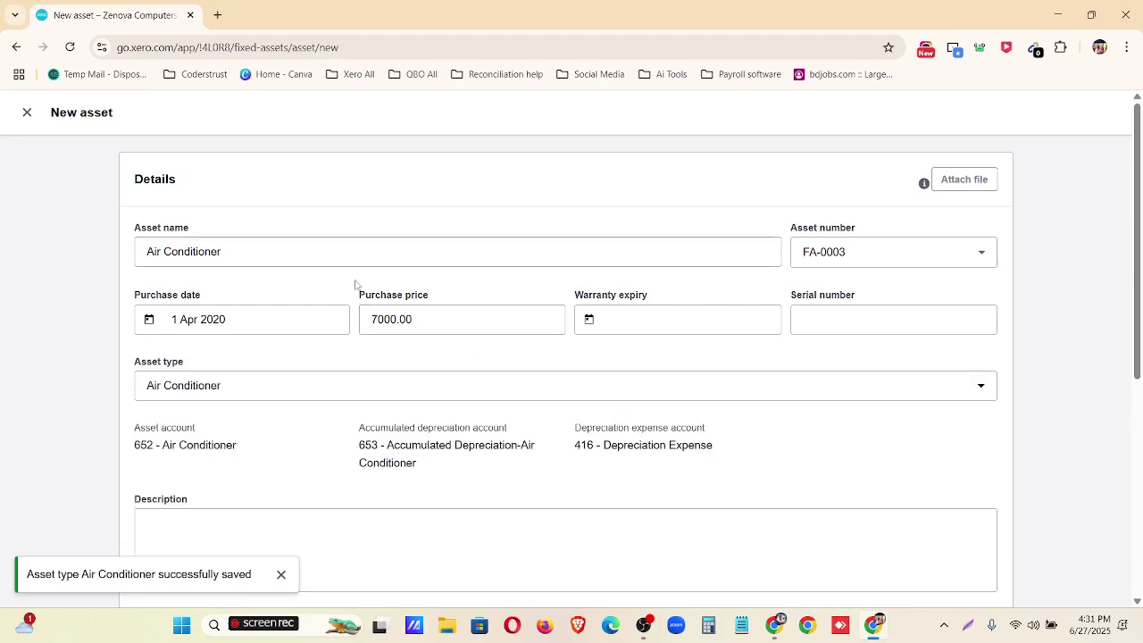
- Set the Air Conditioner's effective life to 14 years and its residual value to 0, and register the asset
scroll(361, 427, "down", 4)
scroll(513, 492, "down", 1)
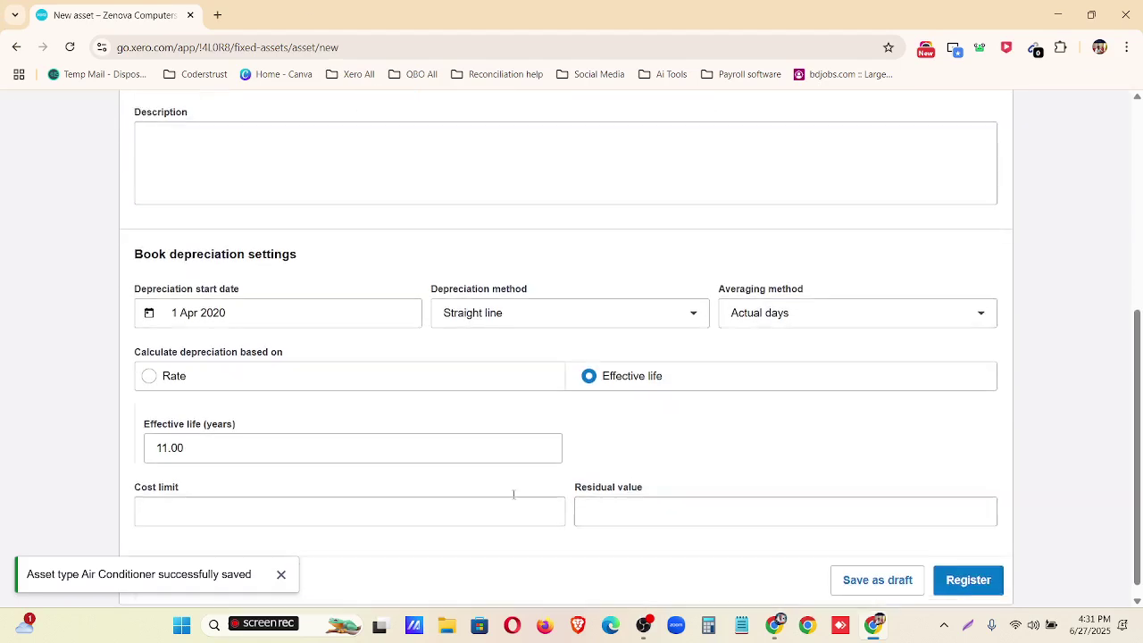
left_click(208, 424)
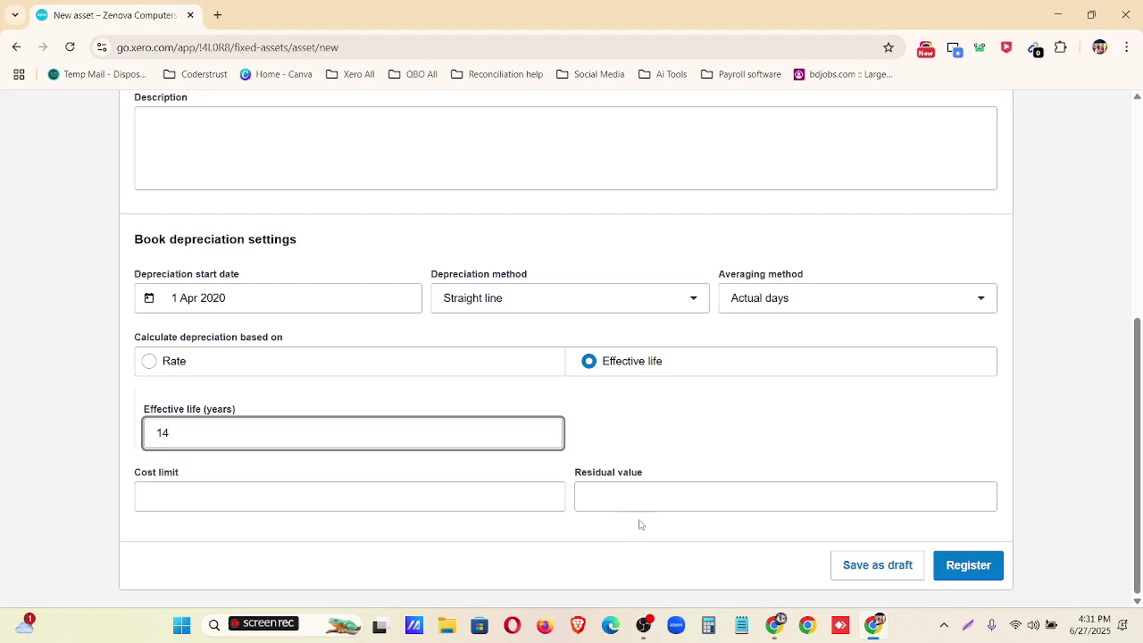
left_click(670, 454)
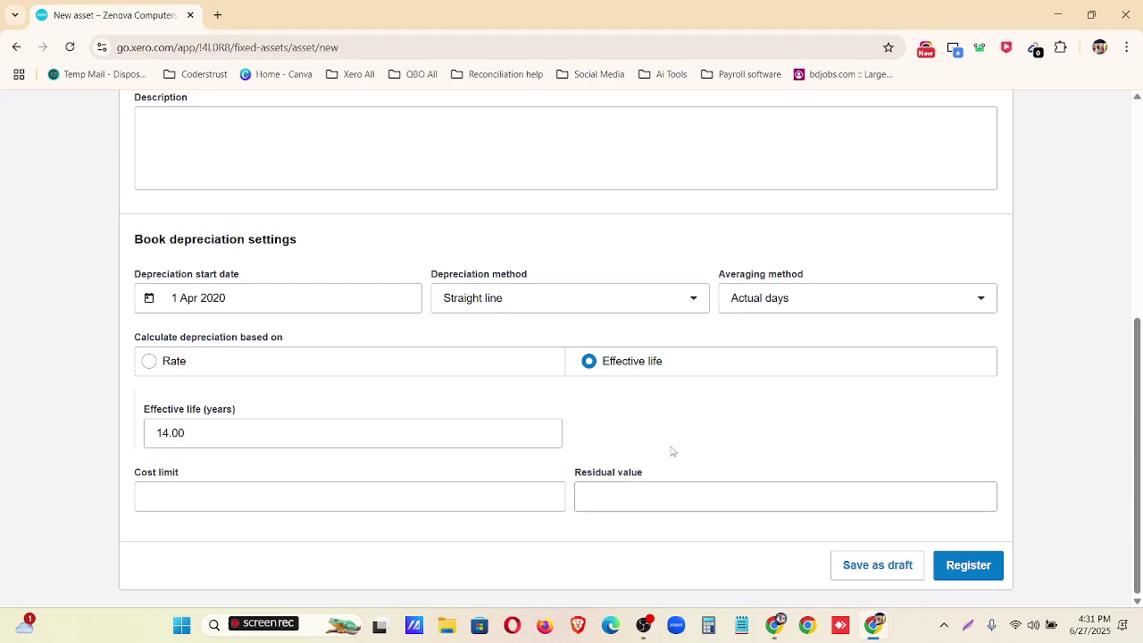
left_click(617, 499)
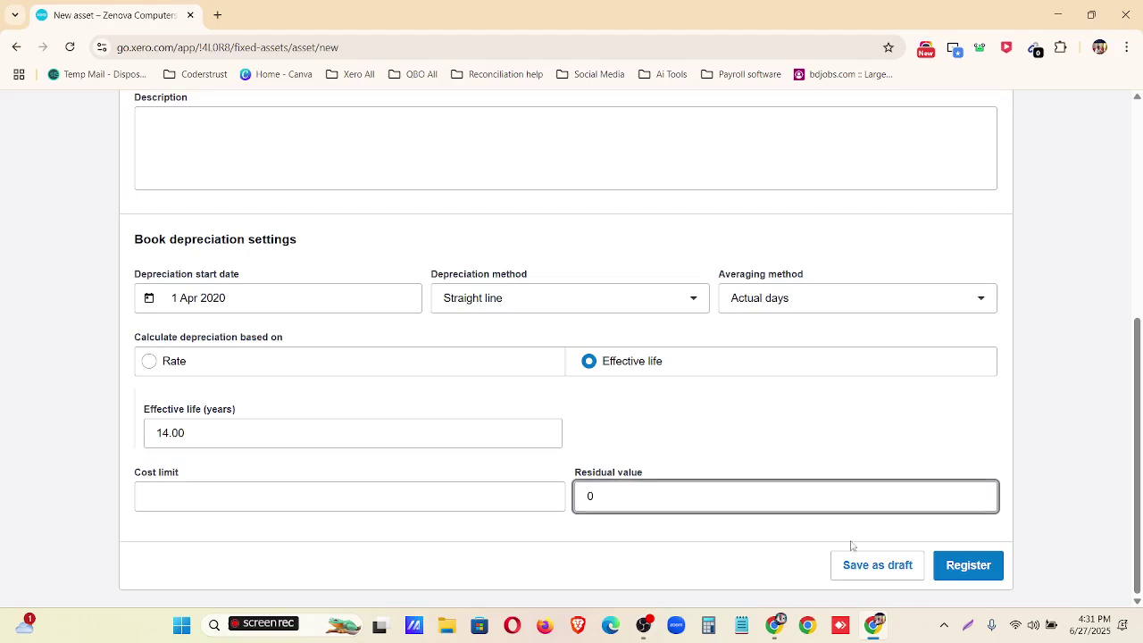
left_click(990, 569)
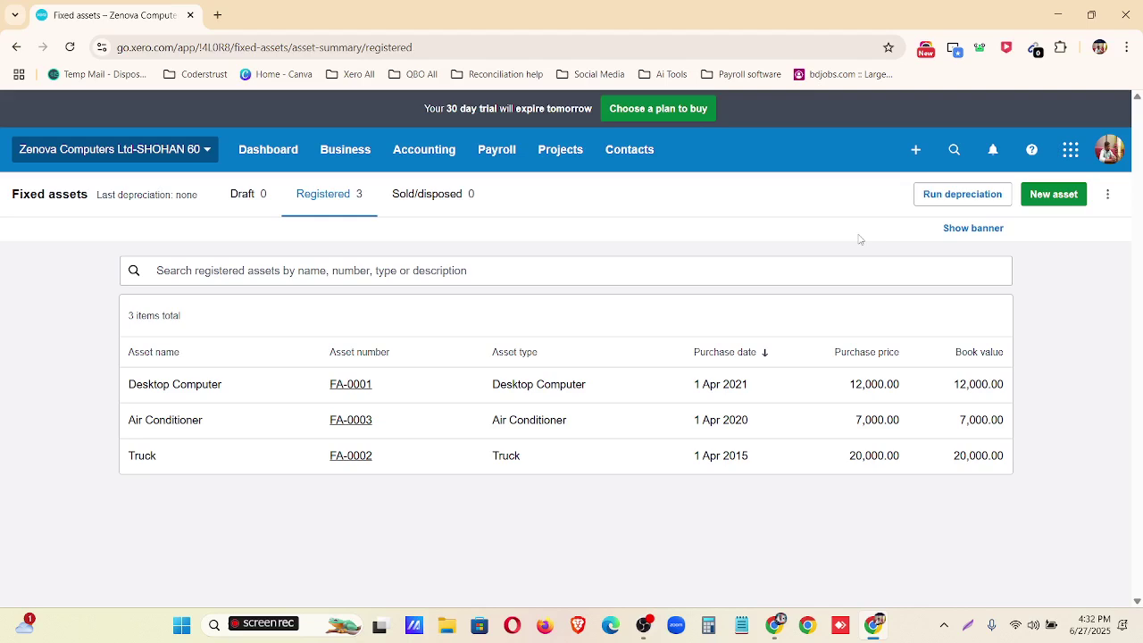
- Open the depreciation run and check the Truck's book amount for the period ending 31 May 2015
left_click(949, 195)
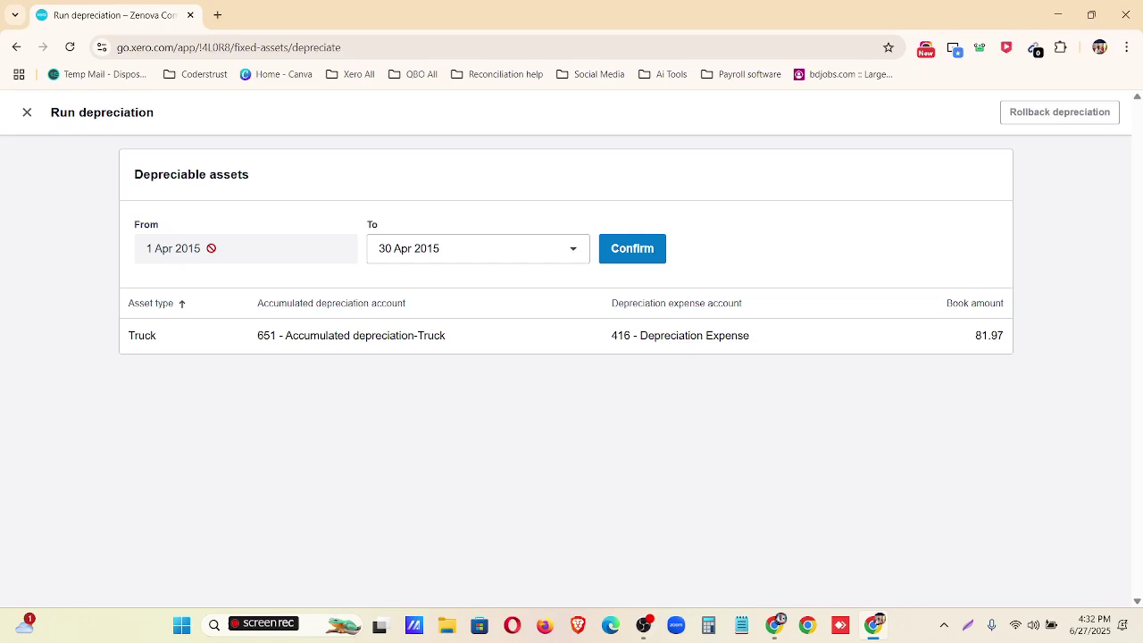
left_click(454, 256)
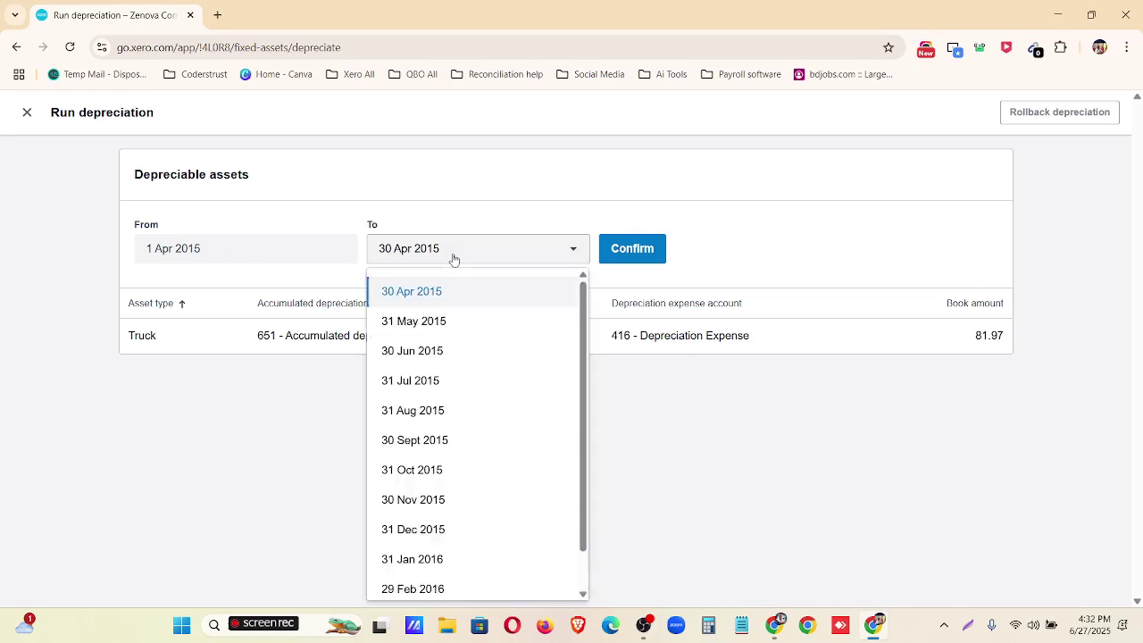
scroll(458, 424, "down", 1)
scroll(459, 402, "up", 1)
scroll(457, 312, "down", 1)
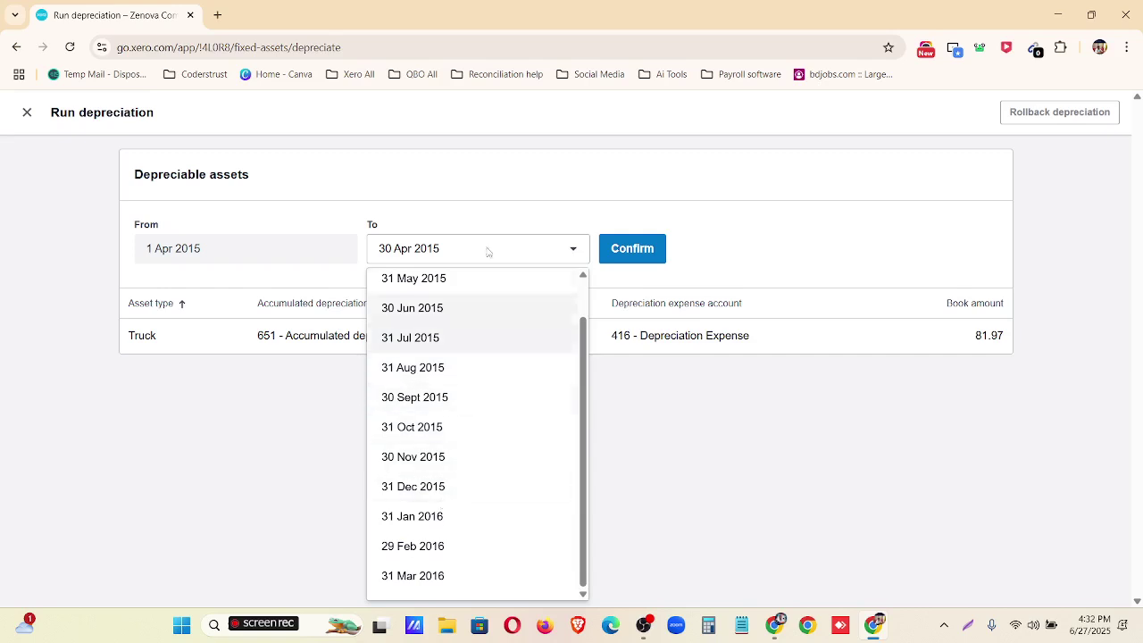
scroll(453, 320, "up", 1)
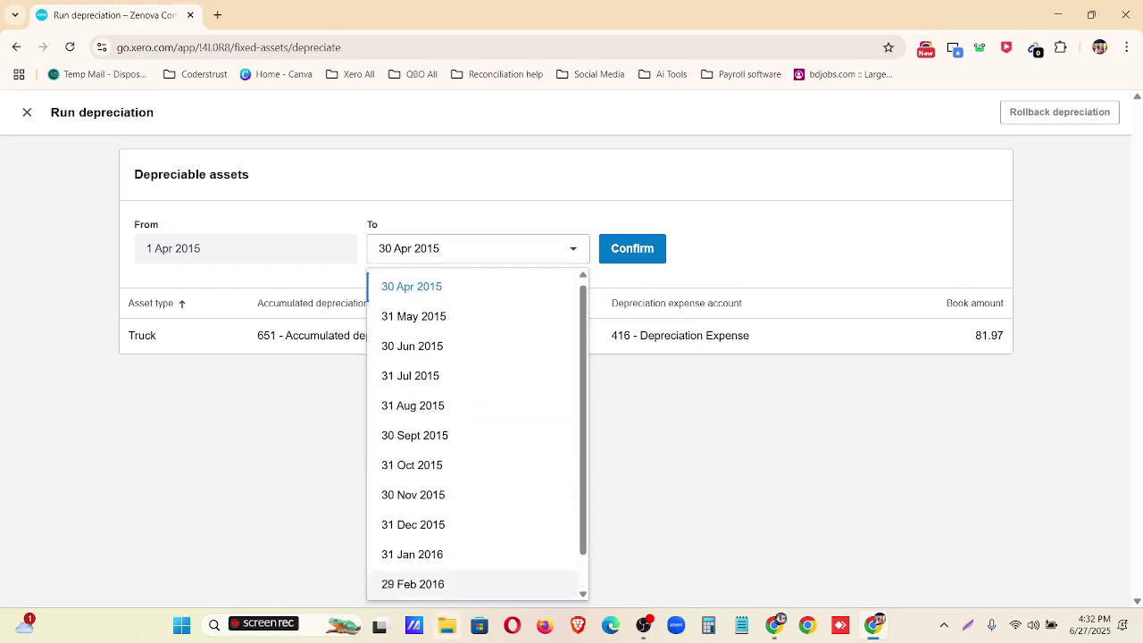
left_click(458, 324)
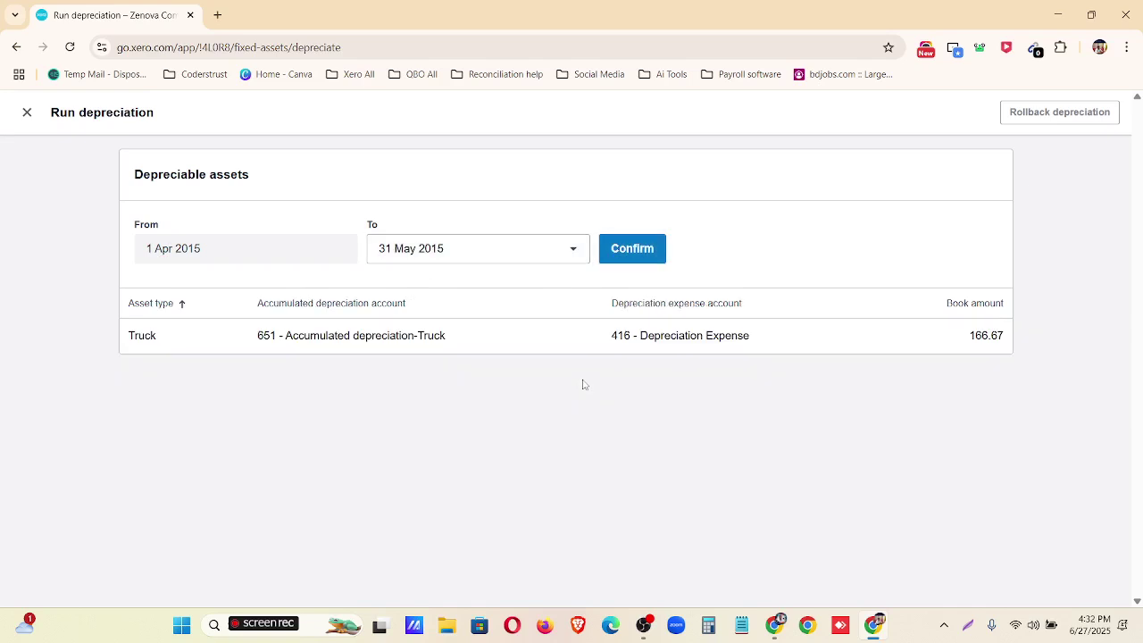
left_click_drag(962, 340, 1019, 342)
left_click(954, 387)
- Set the depreciation run's end date to 31 Mar 2016, review the Truck's book amount and confirm the run
left_click(530, 250)
scroll(470, 429, "down", 2)
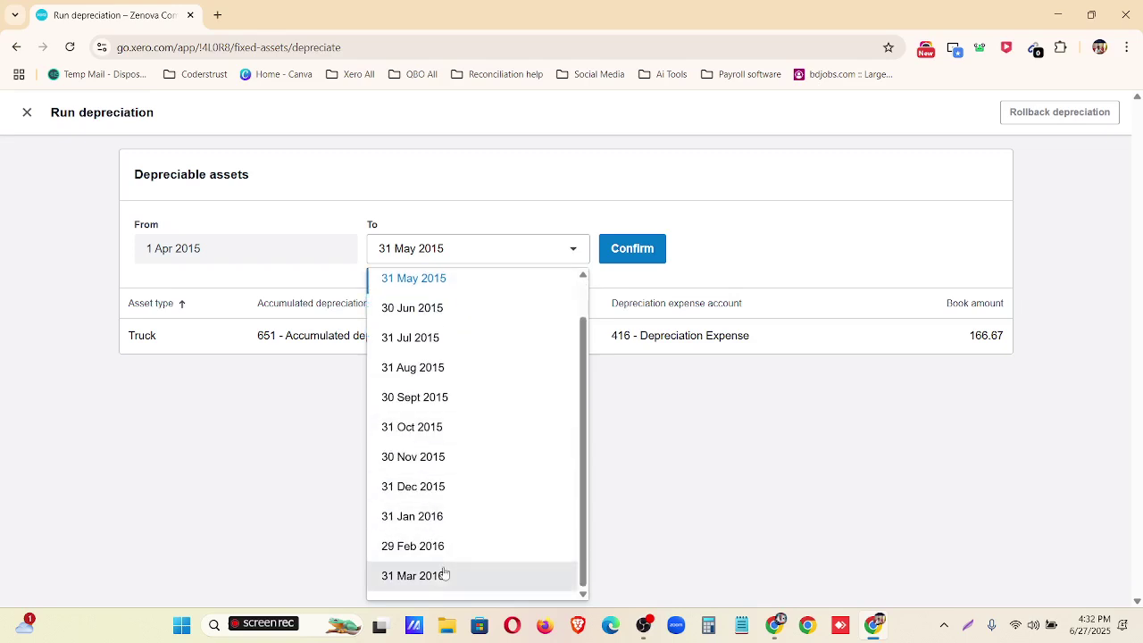
left_click(442, 579)
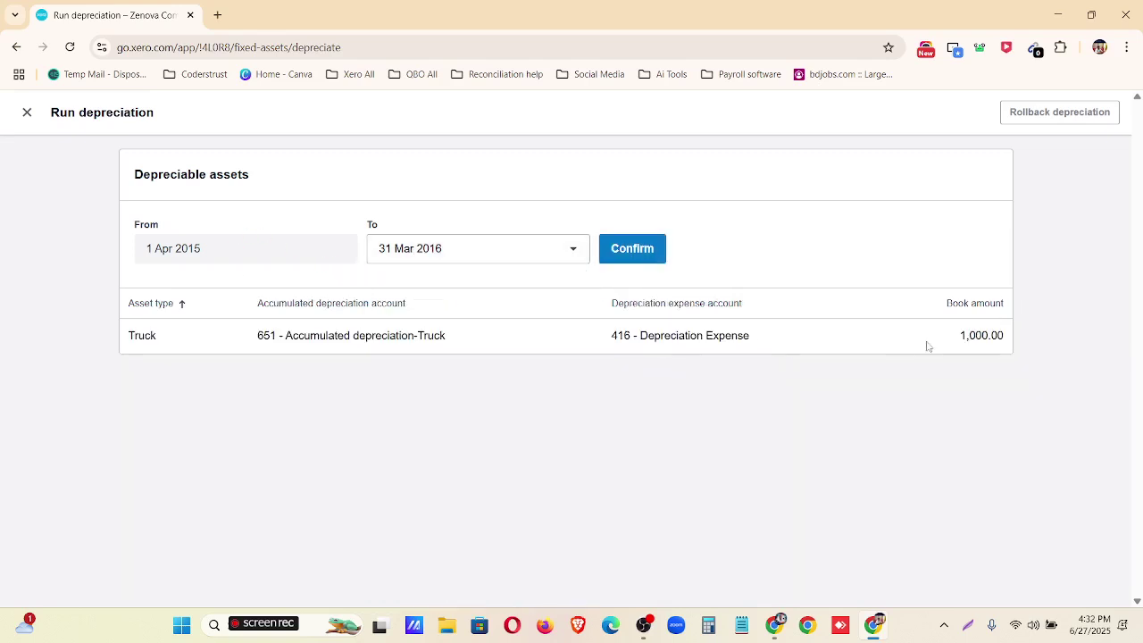
left_click_drag(960, 336, 1008, 351)
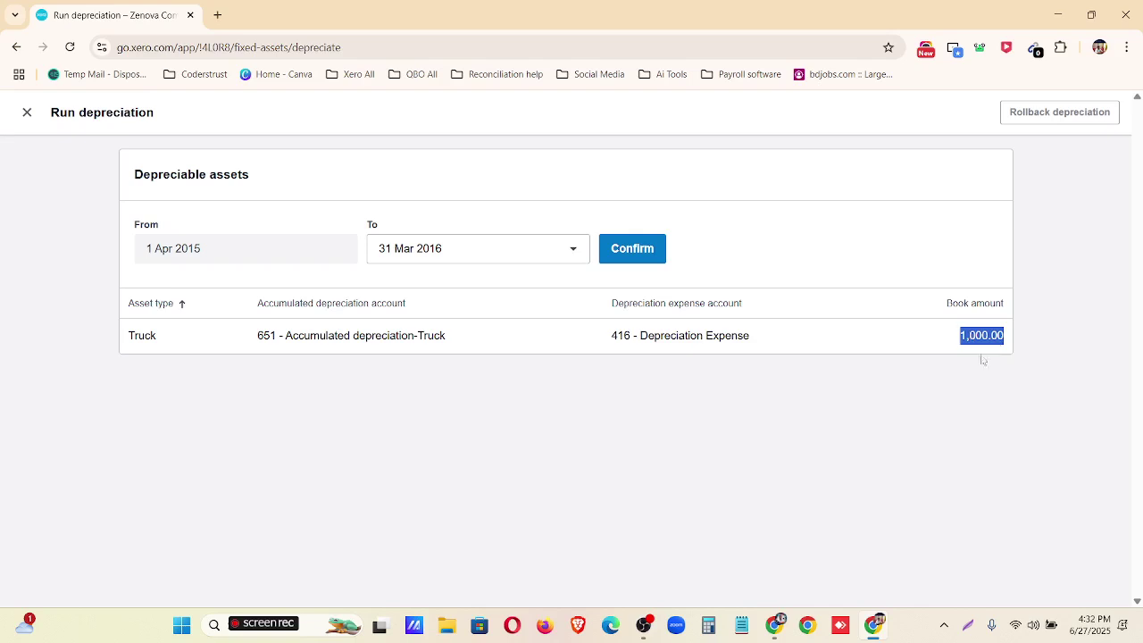
left_click(640, 256)
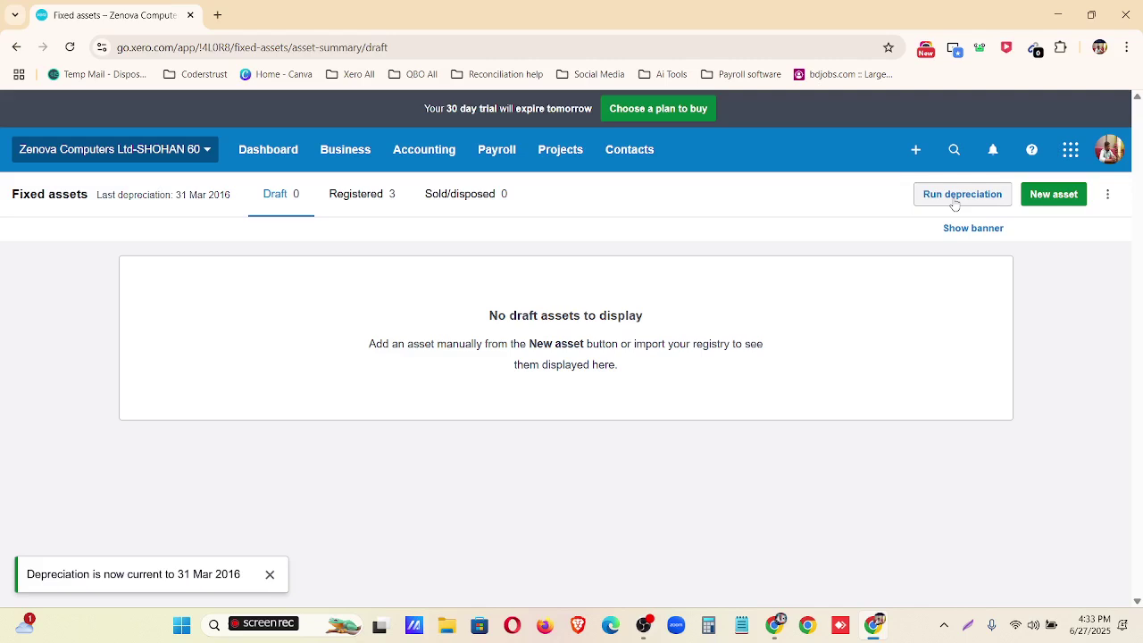
- Run and confirm the Truck's depreciation for the year from 1 Apr 2016 to 31 Mar 2017
left_click(955, 204)
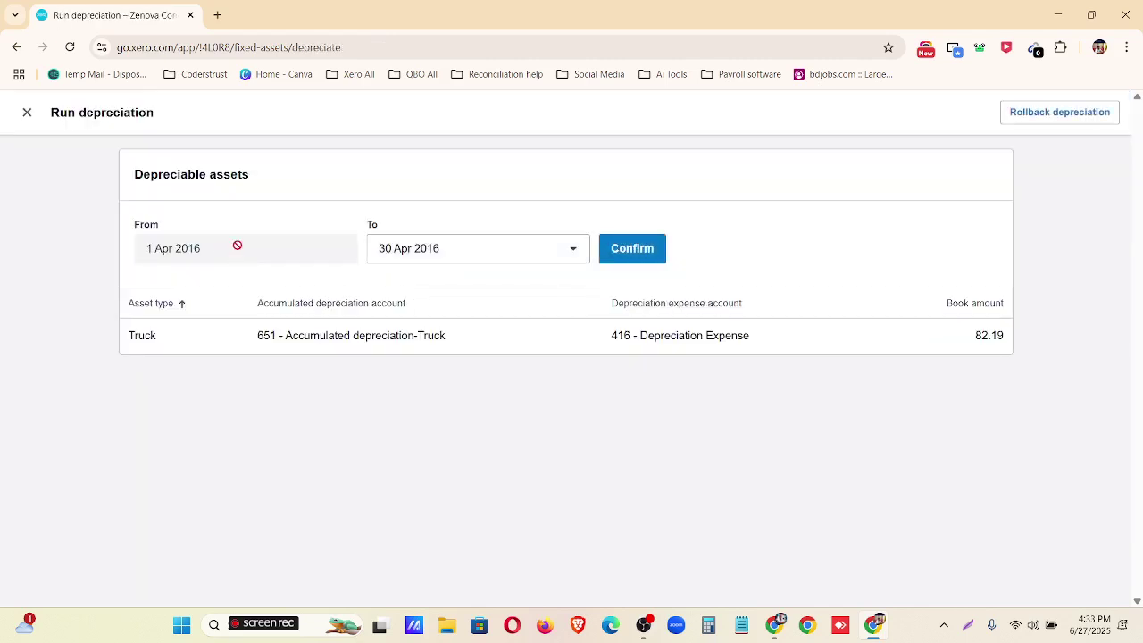
left_click(525, 254)
scroll(468, 522, "down", 1)
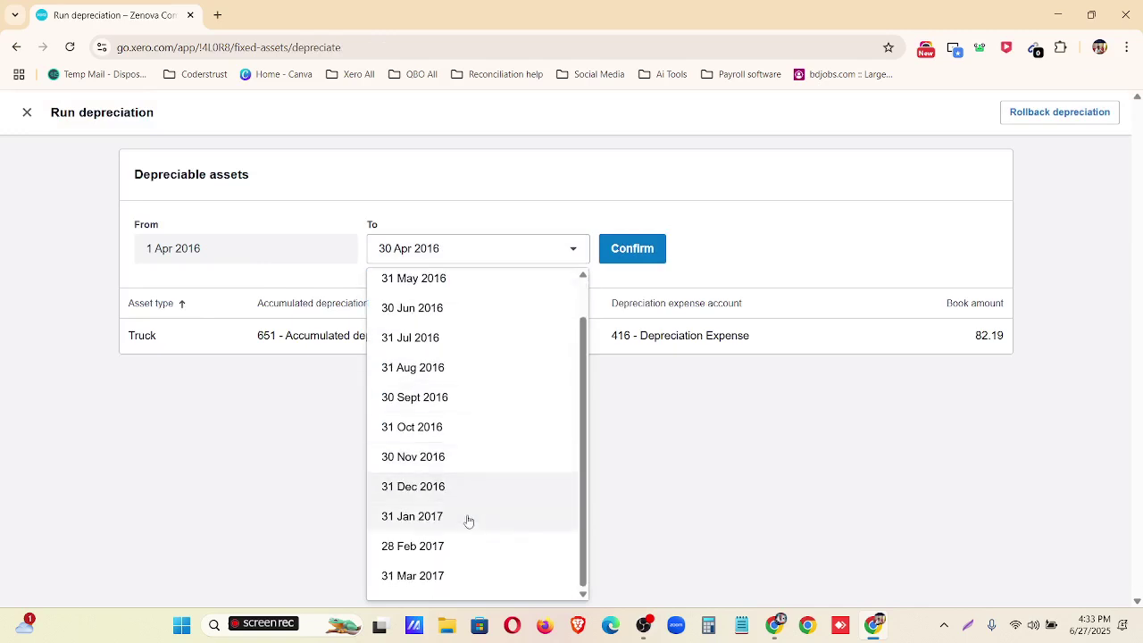
left_click(454, 576)
left_click(649, 252)
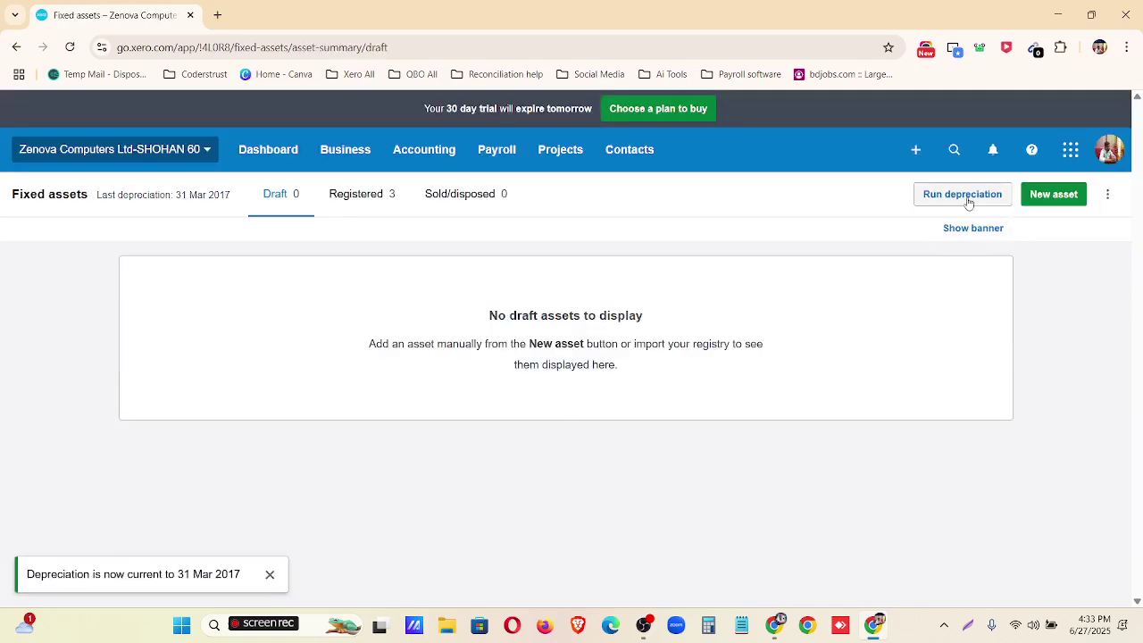
- Start another depreciation run, set its end date to 31 Mar 2018 and confirm it
left_click(968, 199)
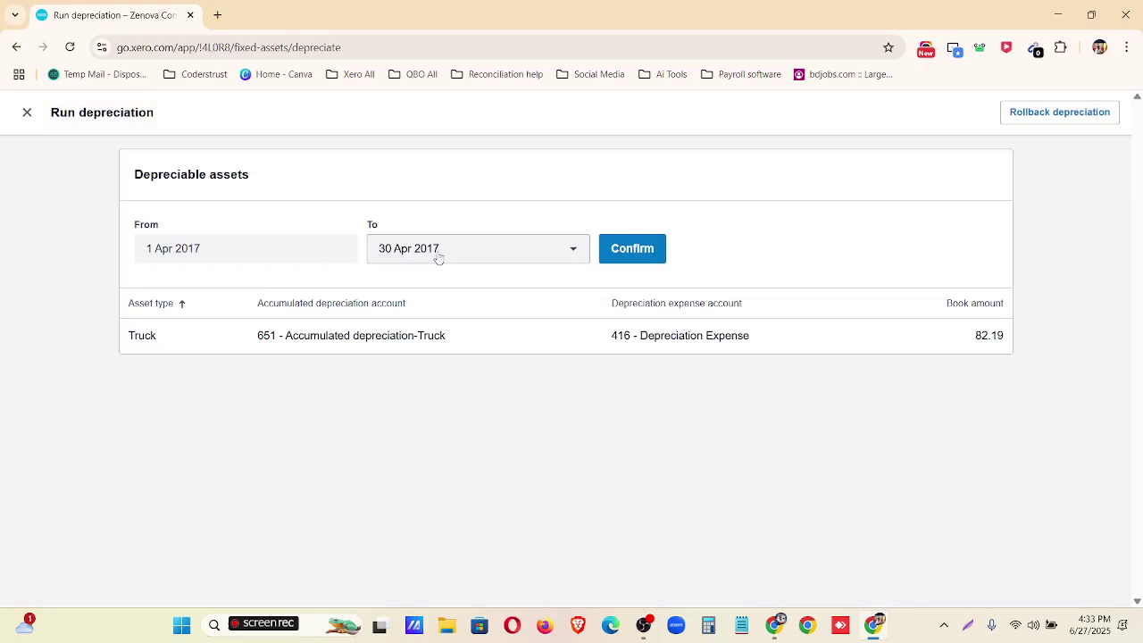
left_click(436, 257)
scroll(438, 500, "down", 1)
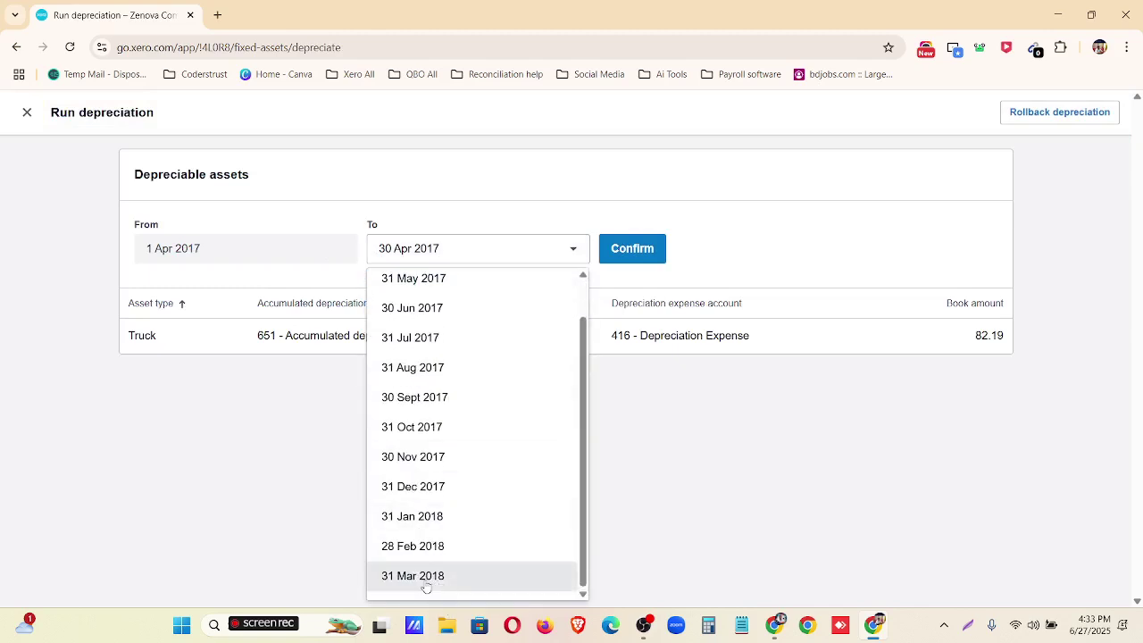
left_click(426, 581)
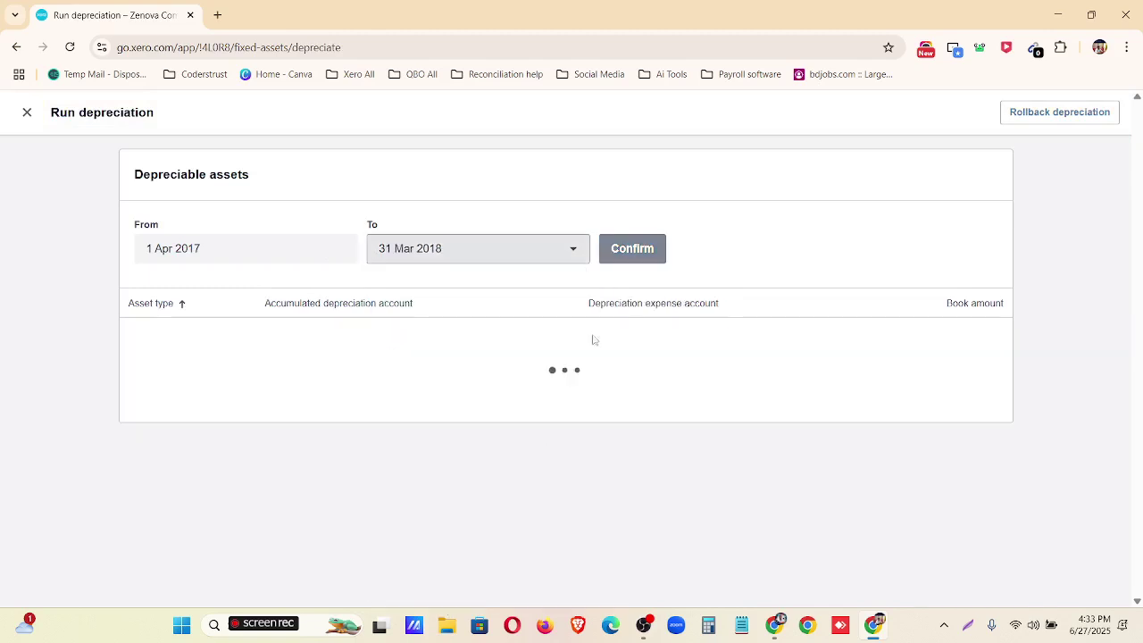
left_click(634, 250)
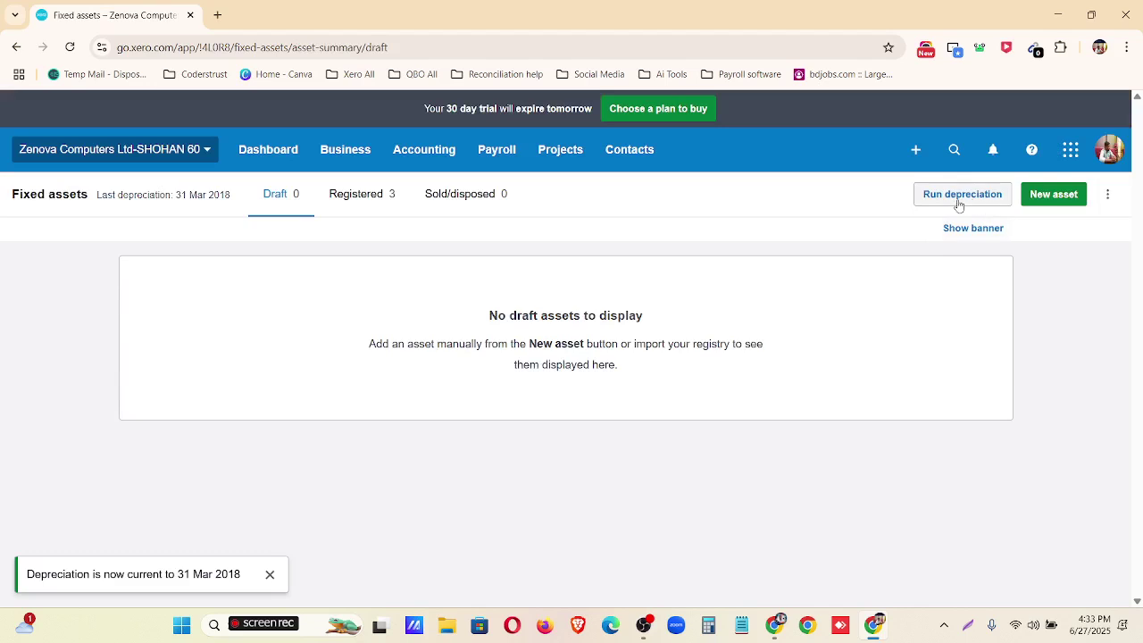
- Run depreciation for the following year with the end date set to 31 Mar 2019, and confirm the run
left_click(961, 196)
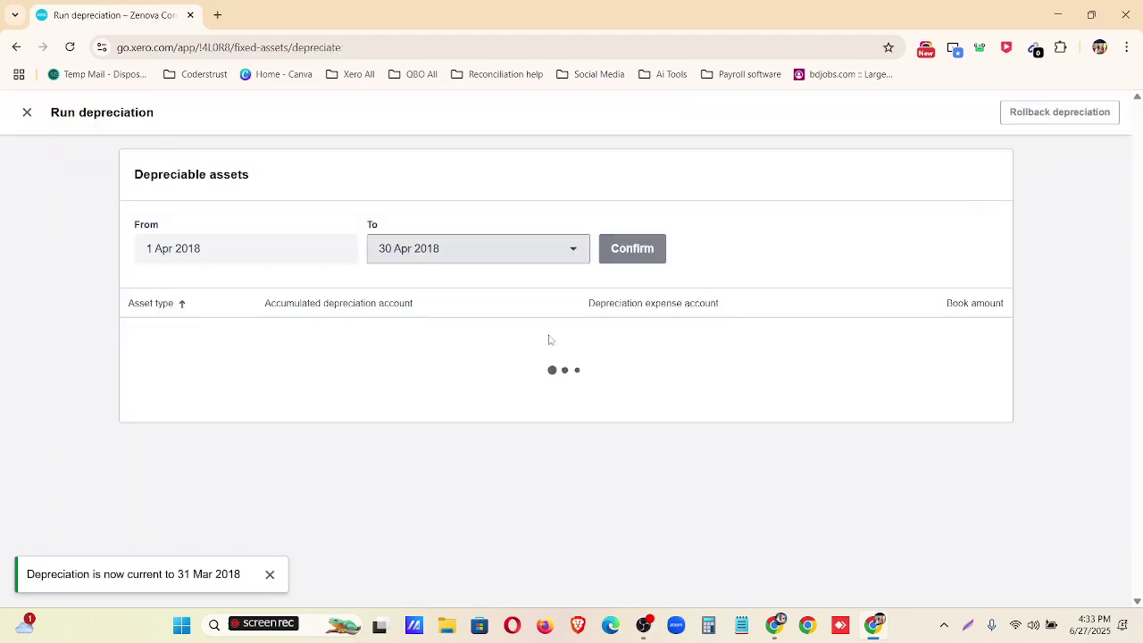
left_click(508, 234)
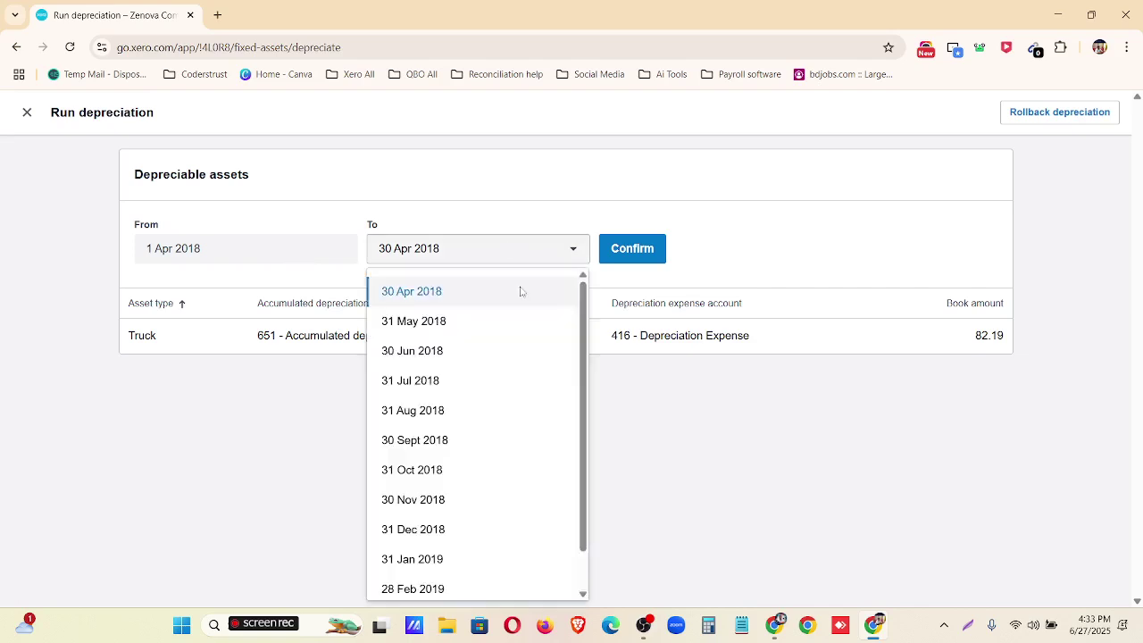
scroll(494, 572, "down", 1)
left_click(494, 575)
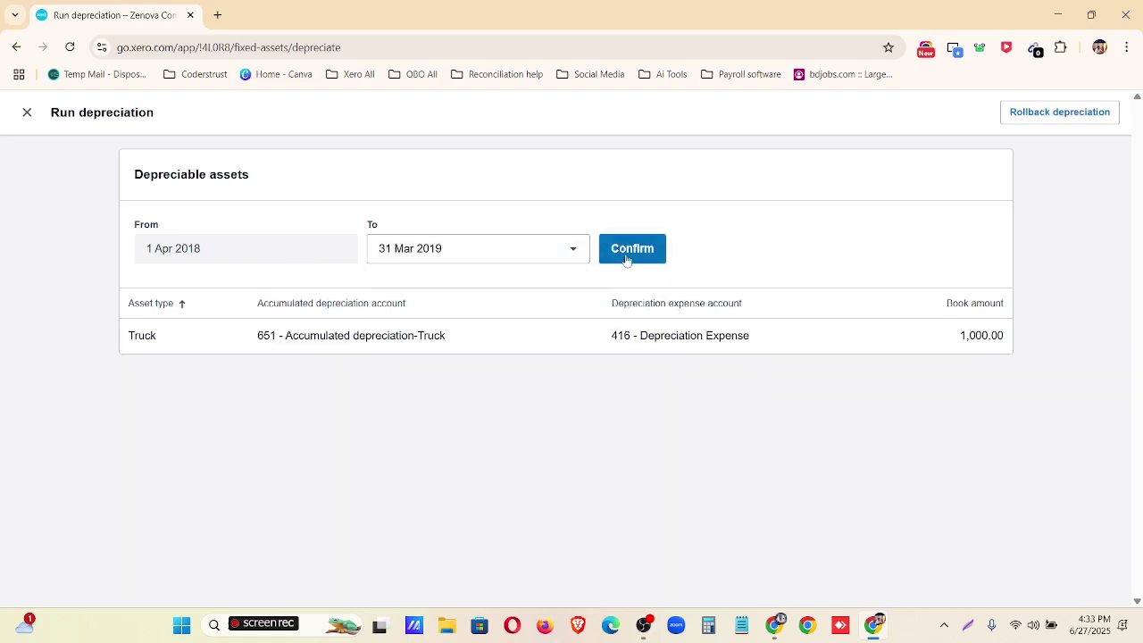
left_click(628, 251)
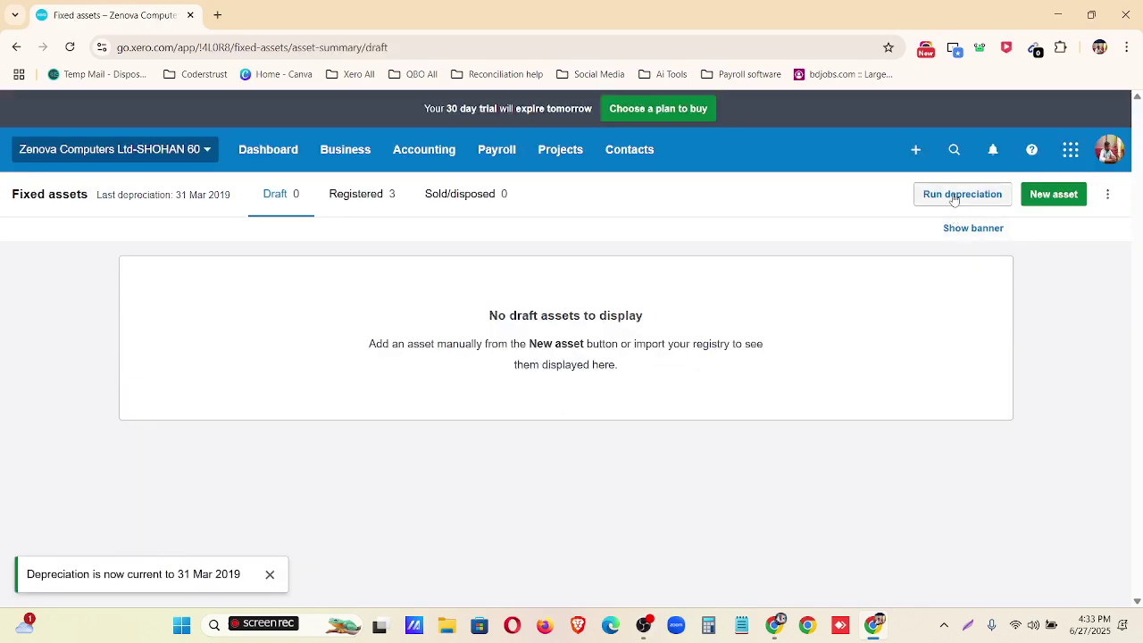
- Run and confirm depreciation for the period from 1 Apr 2019 to 31 Mar 2020
left_click(957, 195)
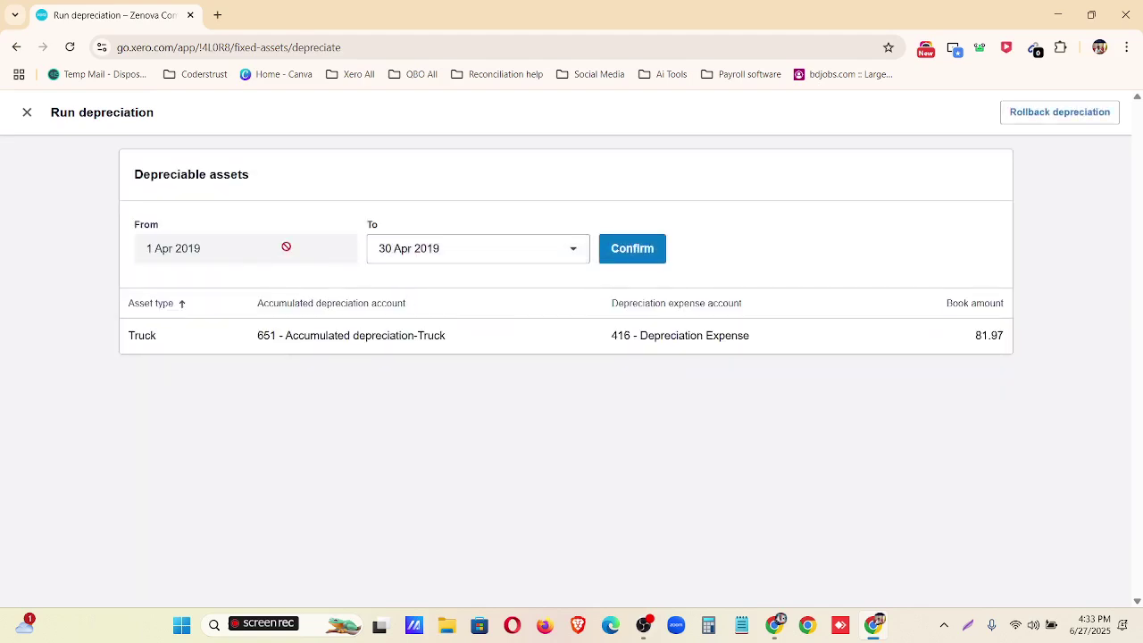
left_click(459, 242)
scroll(467, 585, "down", 1)
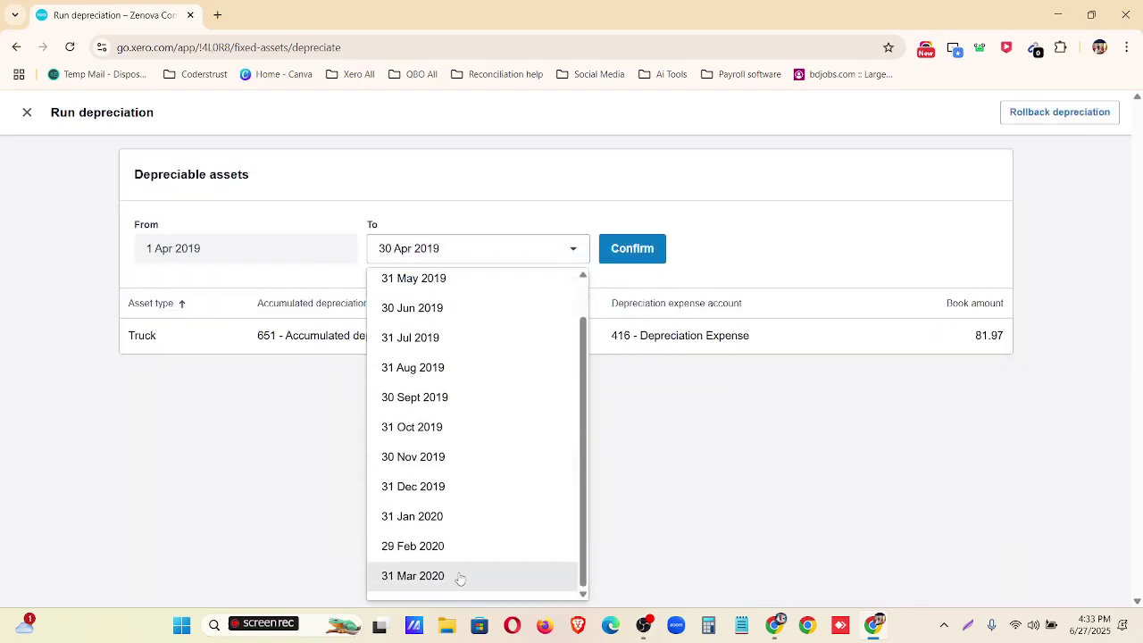
left_click(459, 577)
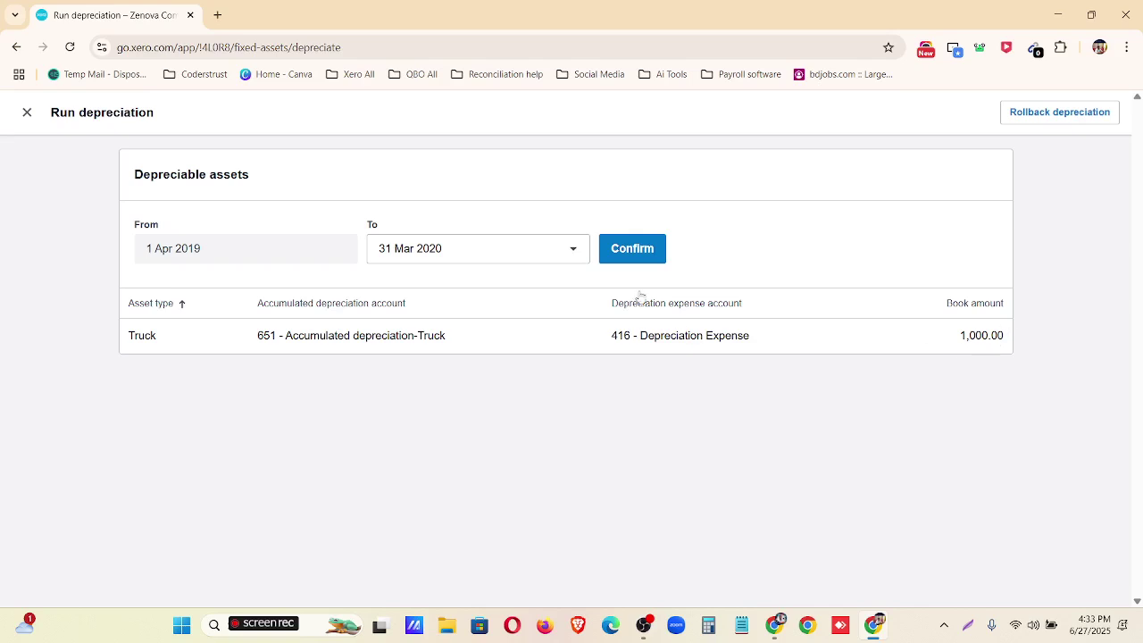
left_click(629, 246)
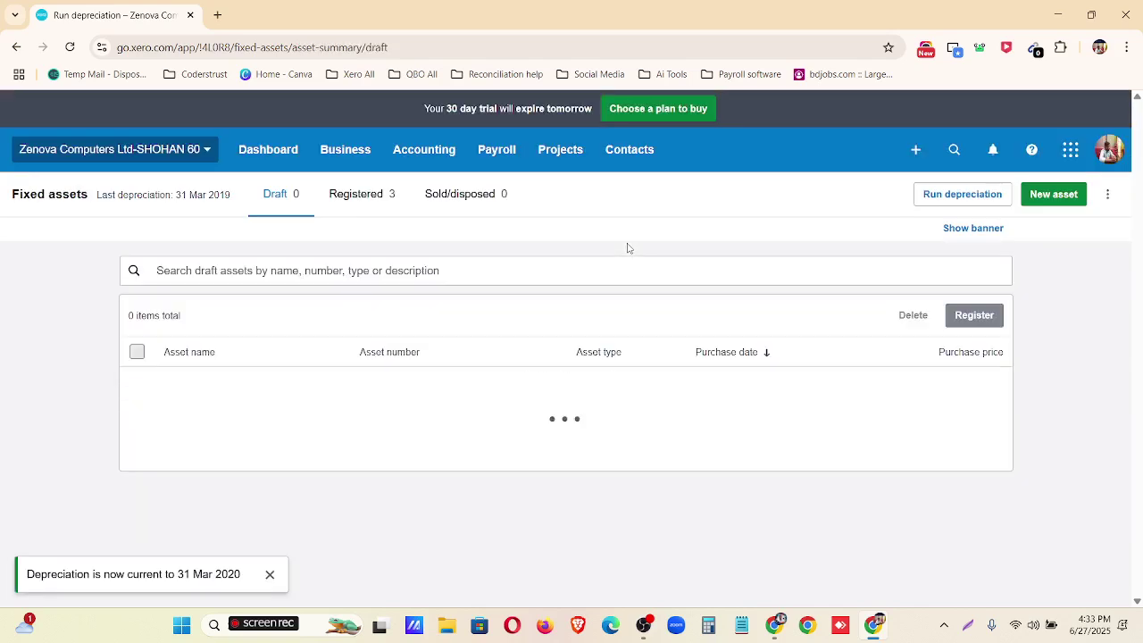
- Run depreciation on the fixed assets for the period 1 Apr 2020 to 31 Mar 2021
left_click(935, 201)
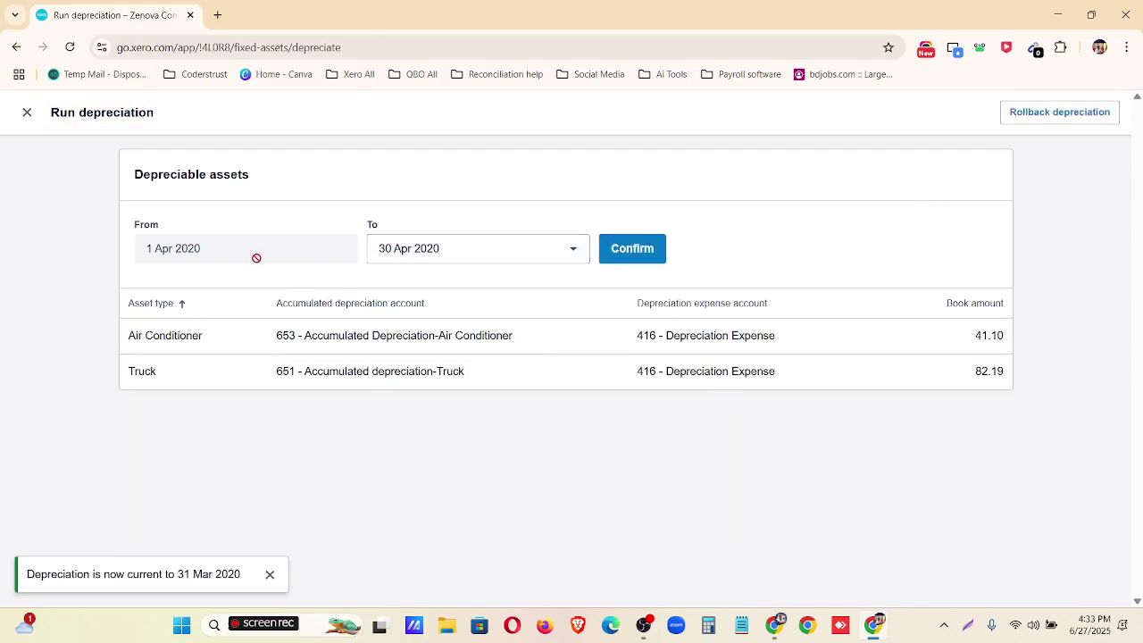
left_click(530, 262)
scroll(510, 526, "down", 2)
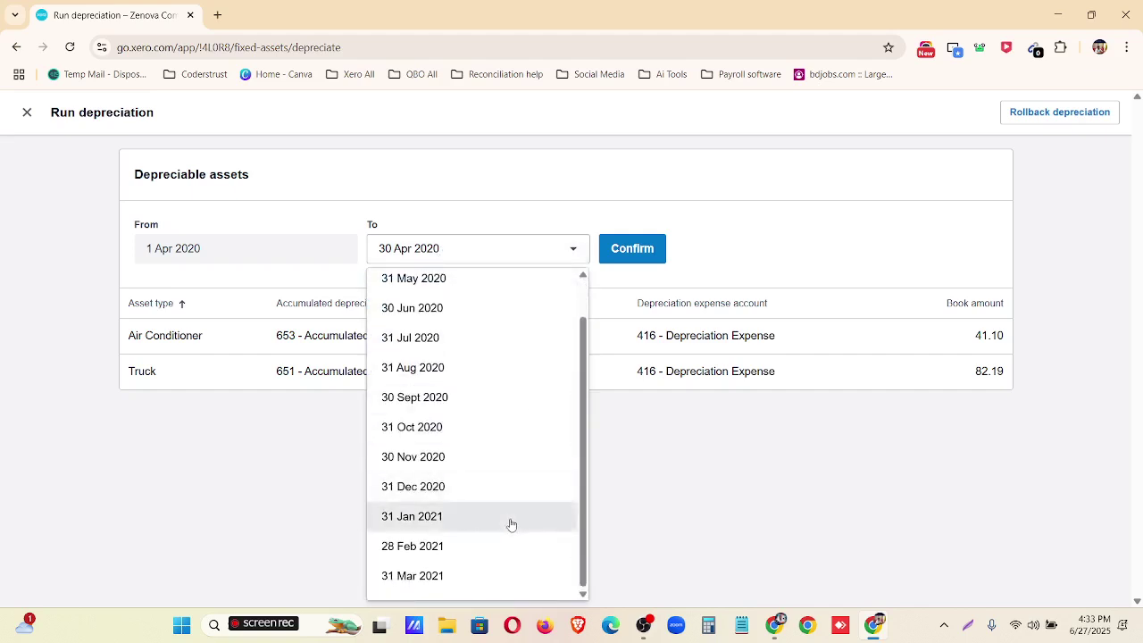
left_click(487, 585)
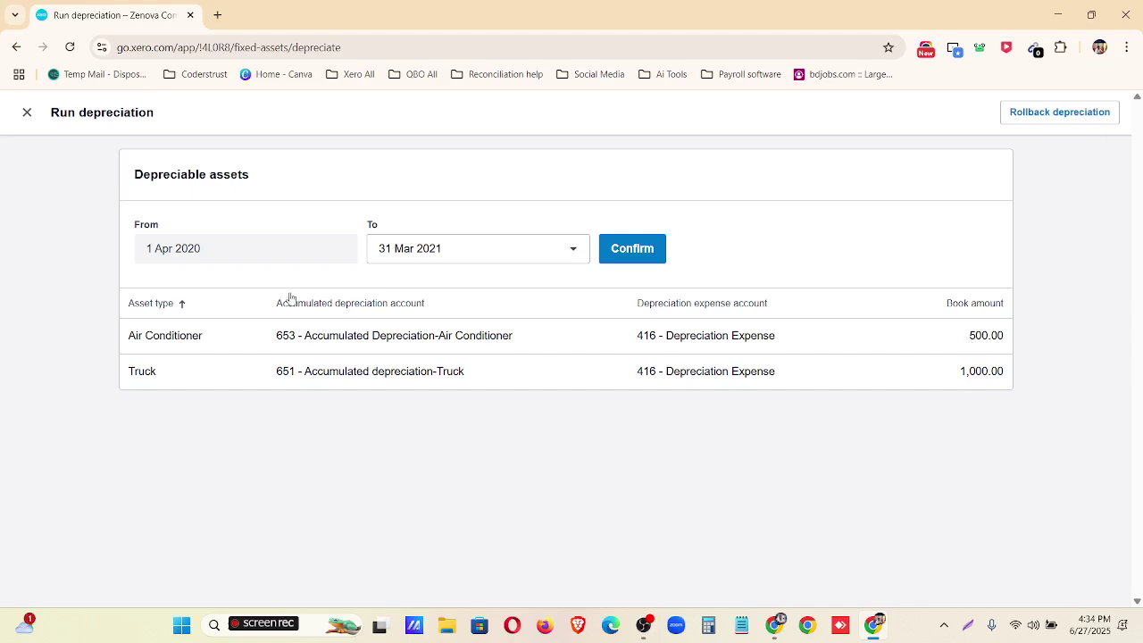
left_click_drag(968, 337, 1015, 383)
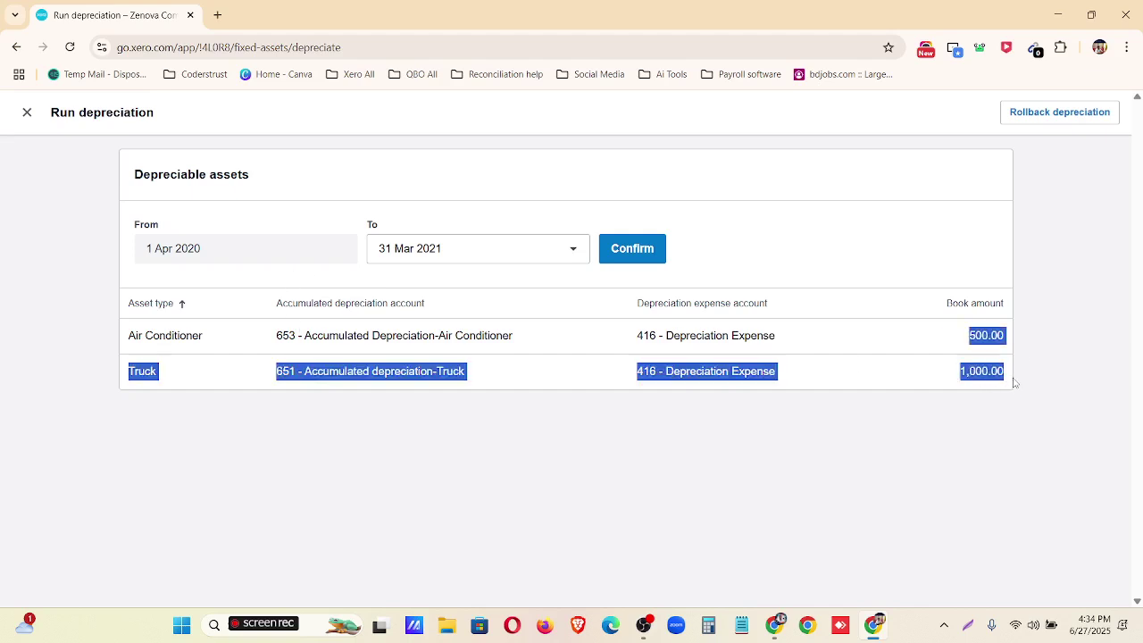
left_click(1038, 376)
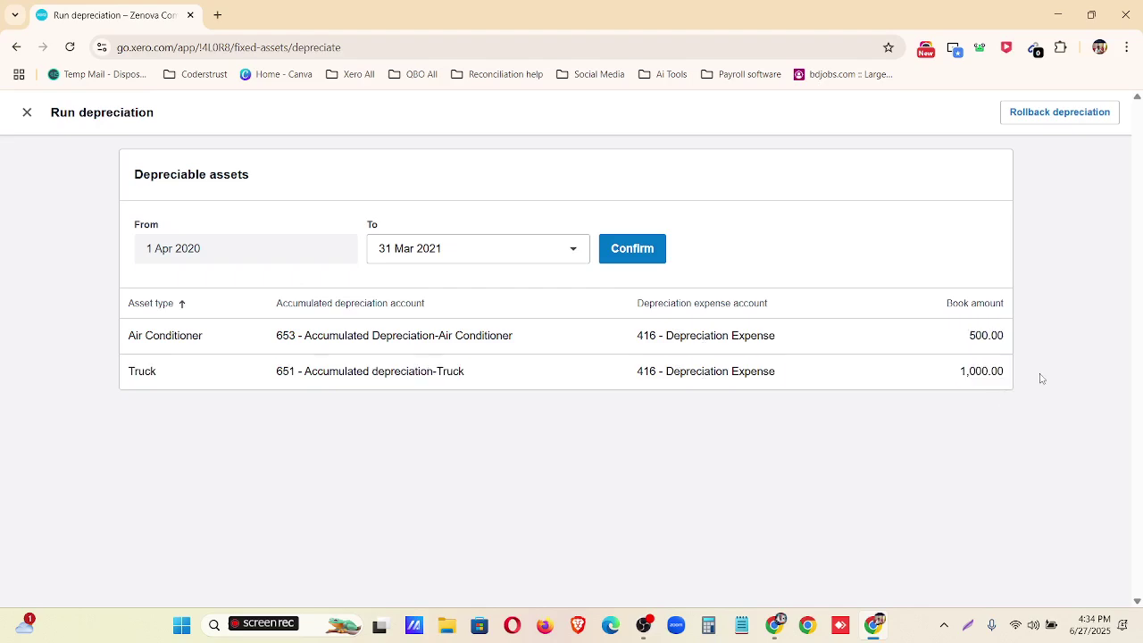
left_click(642, 254)
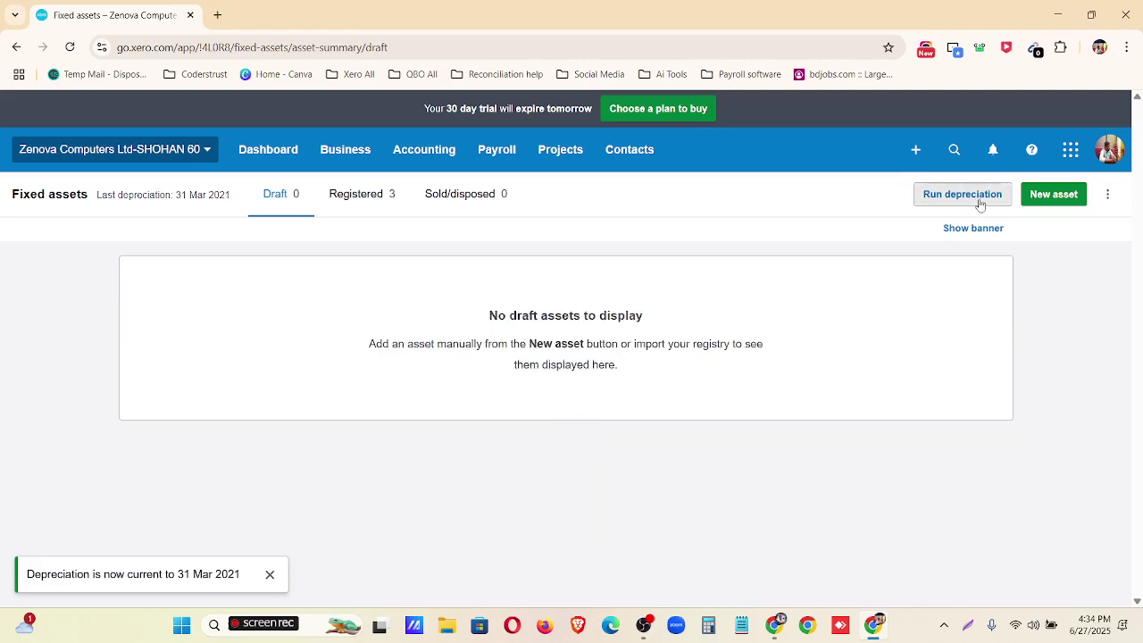
- Run depreciation on the fixed assets for the period 1 Apr 2021 to 31 Mar 2022
left_click(978, 202)
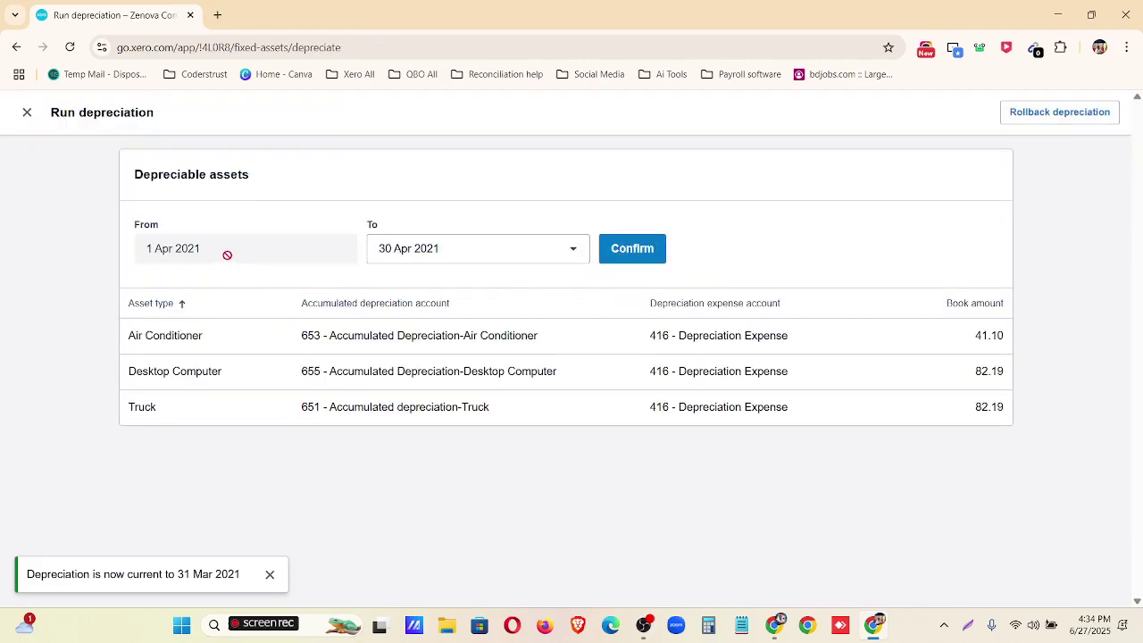
left_click(424, 250)
scroll(406, 554, "down", 1)
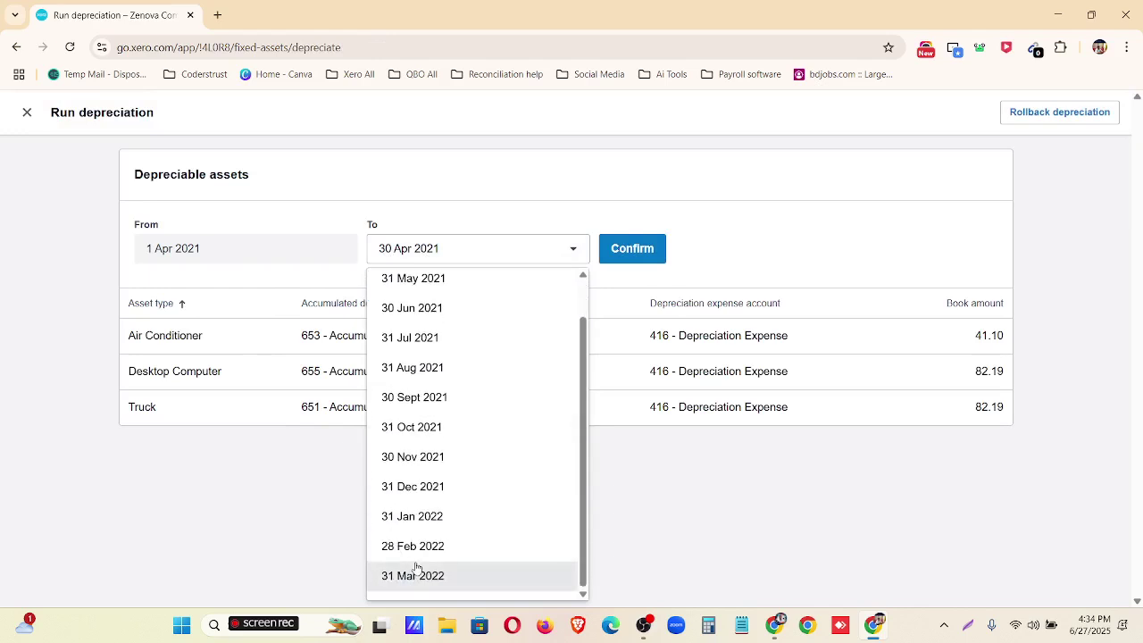
left_click(424, 576)
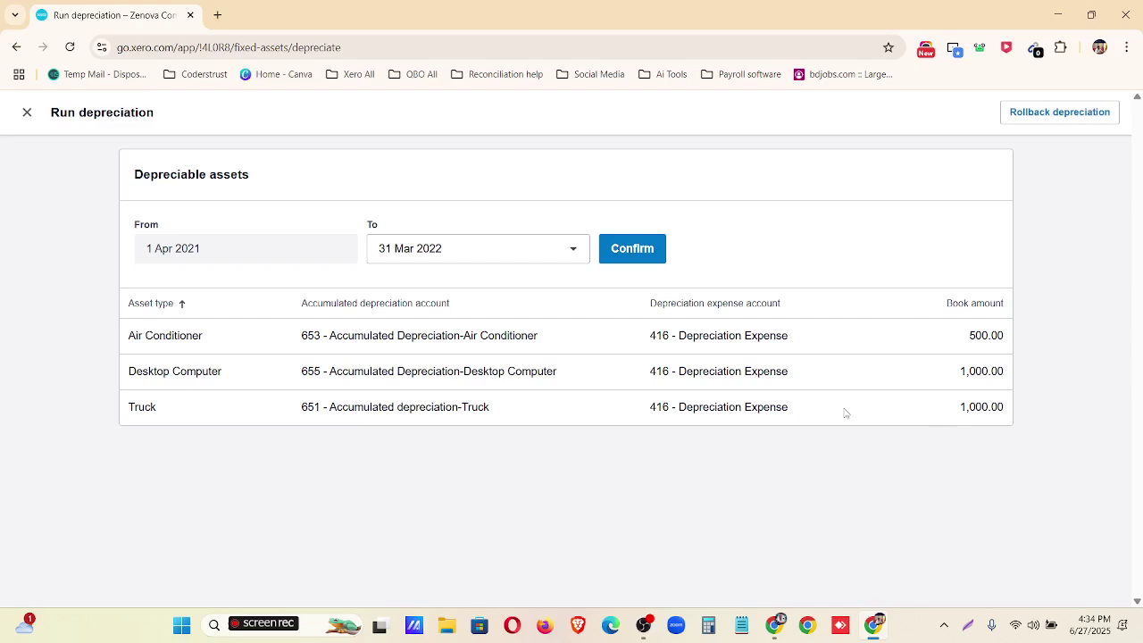
left_click(634, 250)
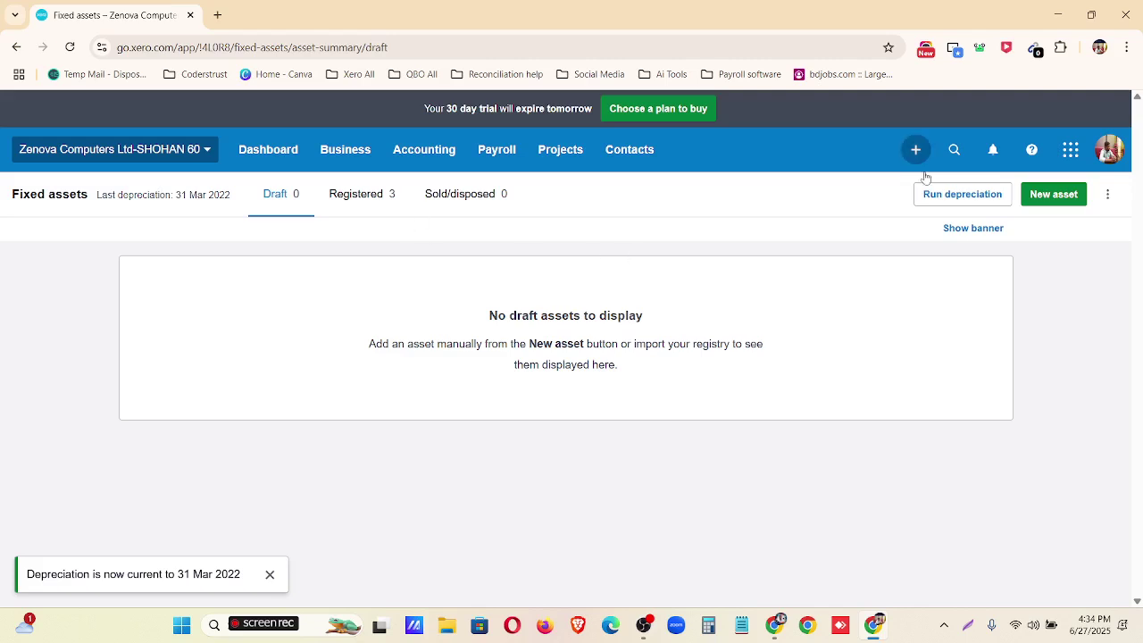
- Check the Fixed Asset calculations spreadsheet and run depreciation in Xero for 1 Apr 2022 to 31 Mar 2023
left_click(944, 194)
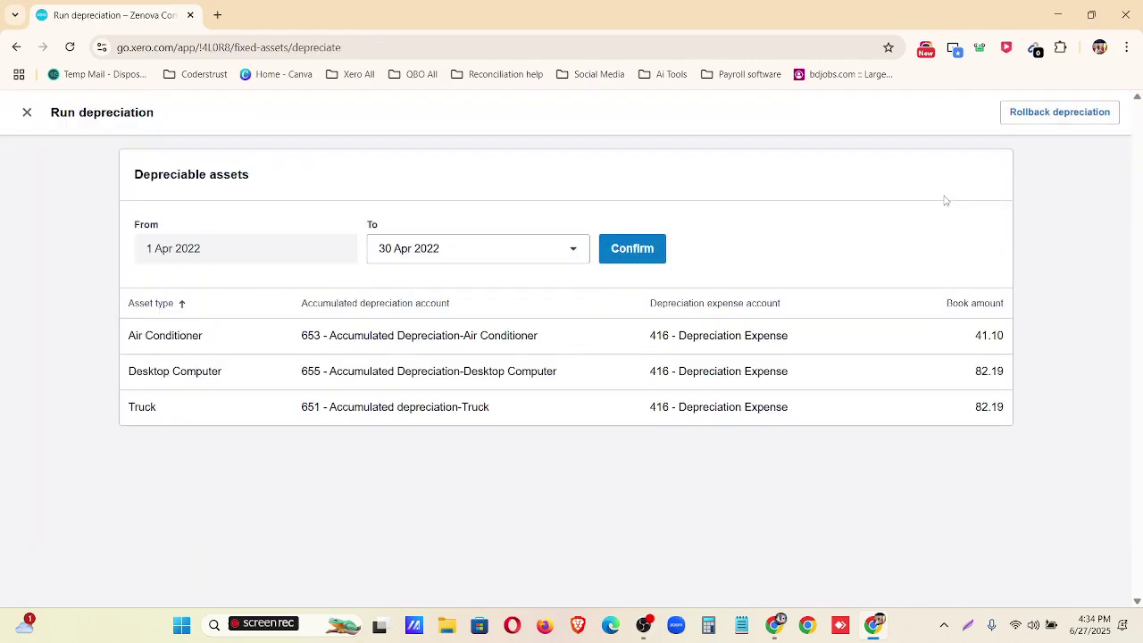
left_click(781, 622)
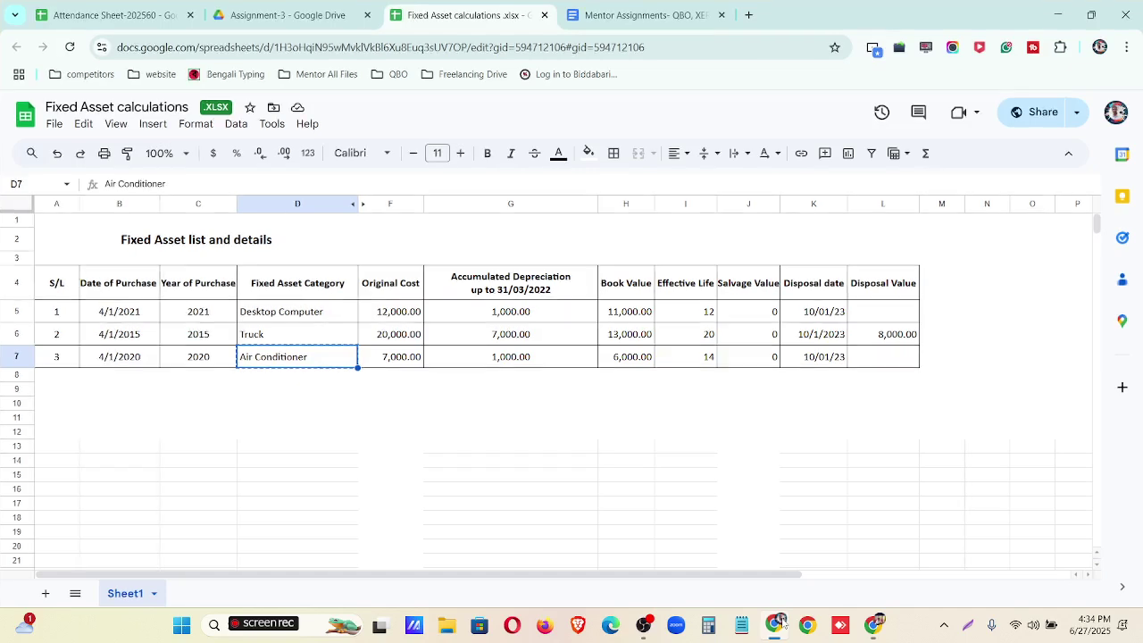
left_click(781, 622)
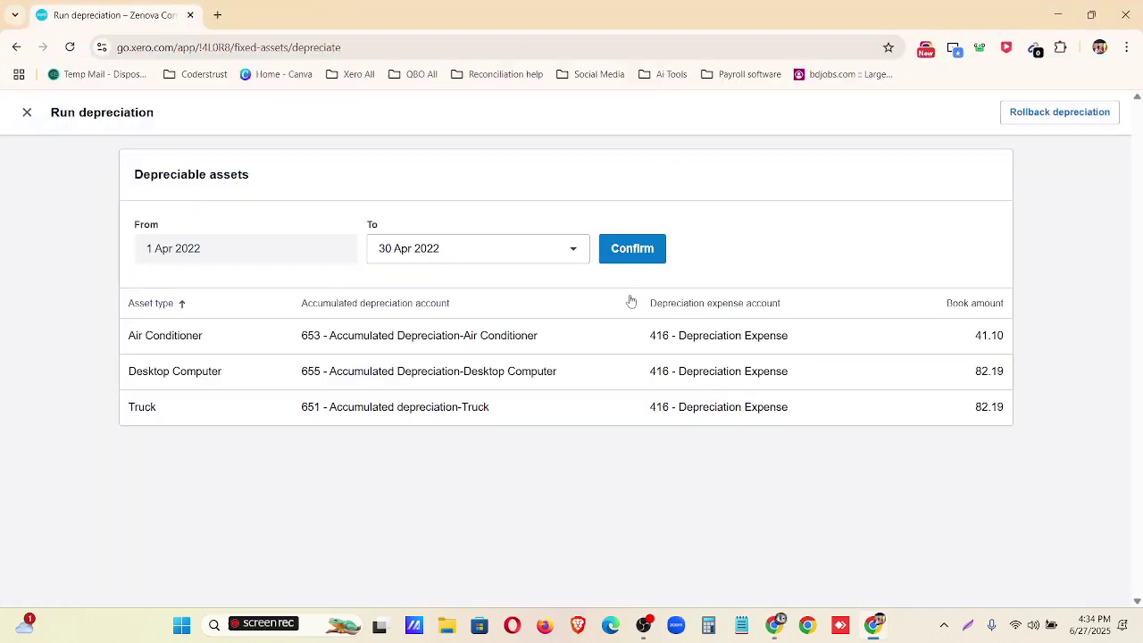
left_click(398, 259)
scroll(449, 365, "down", 1)
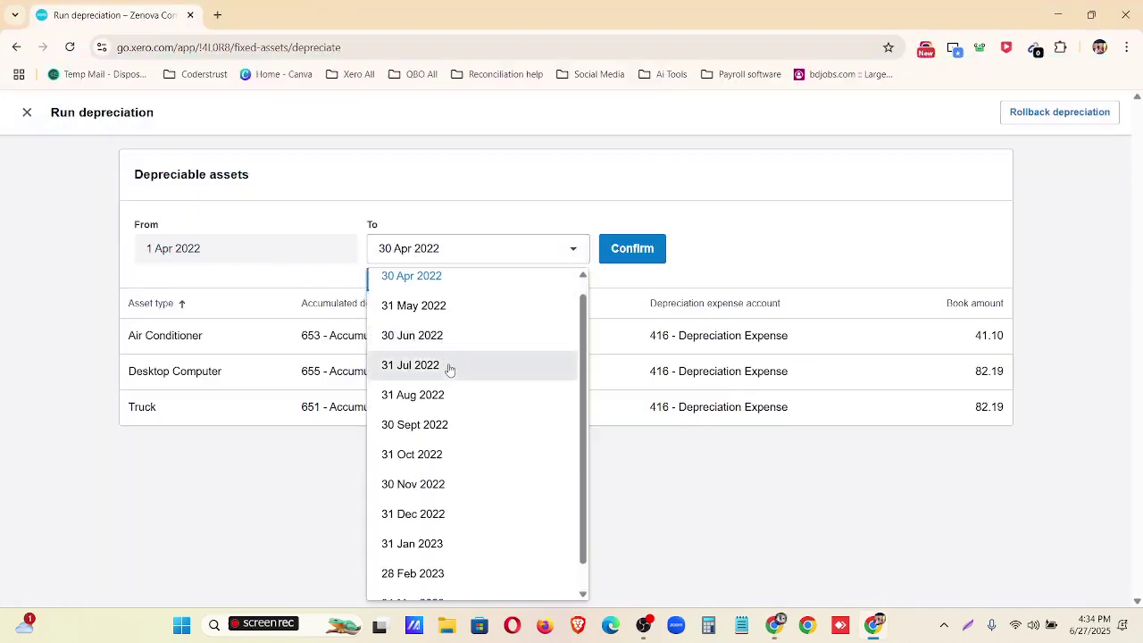
left_click(469, 575)
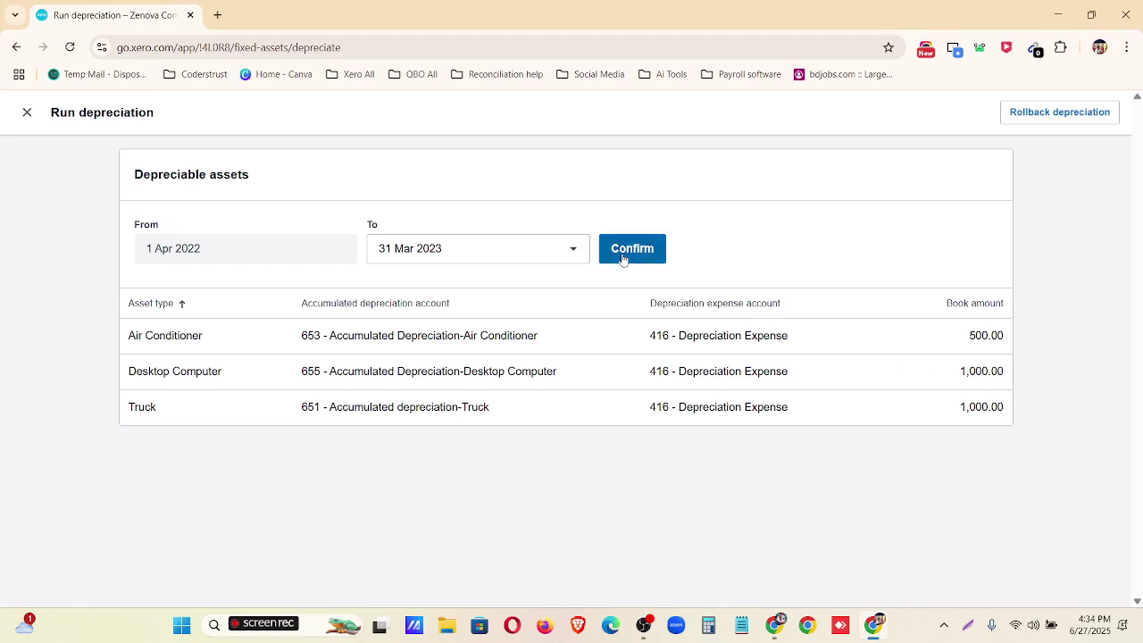
left_click(622, 253)
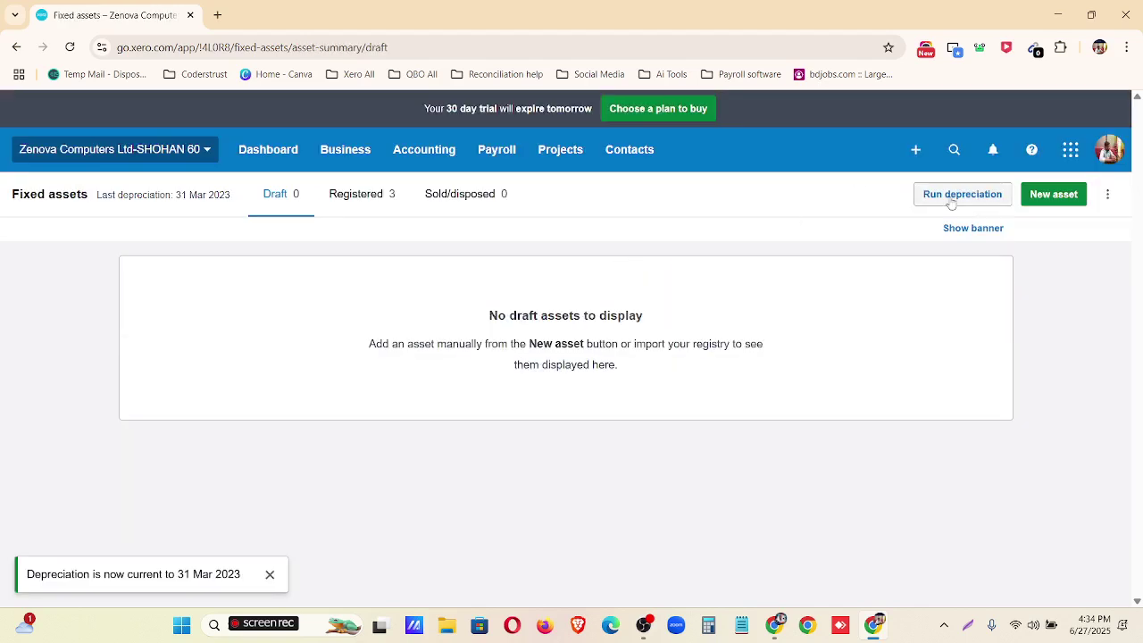
- Run depreciation on the fixed assets for the period 1 Apr 2023 to 30 Sept 2023
left_click(951, 197)
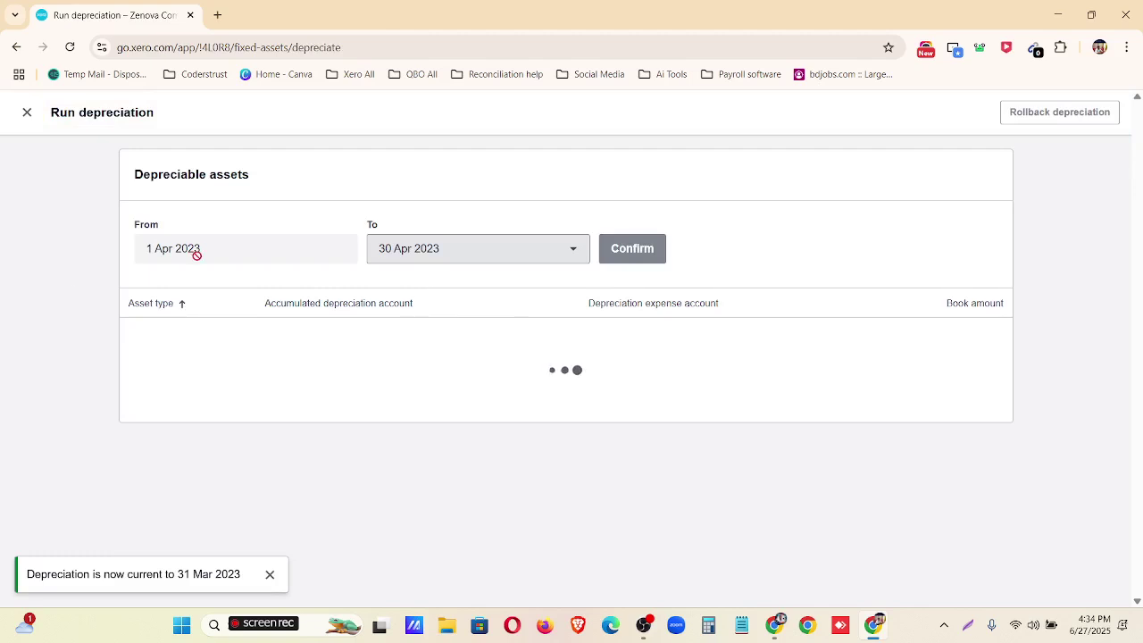
left_click(398, 254)
scroll(422, 413, "down", 1)
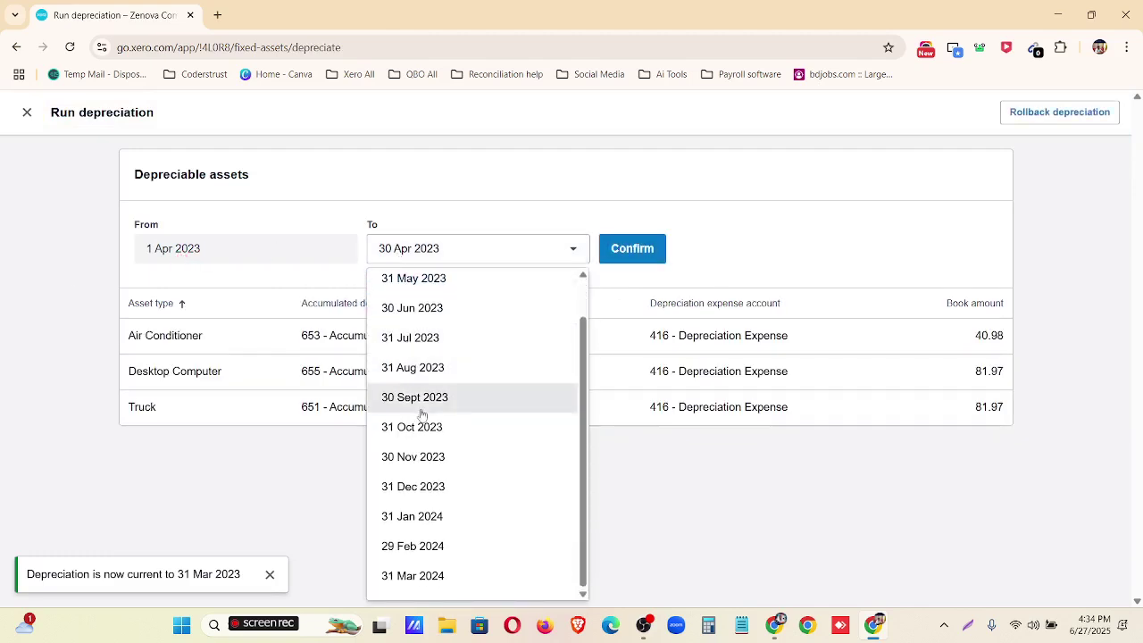
left_click(417, 400)
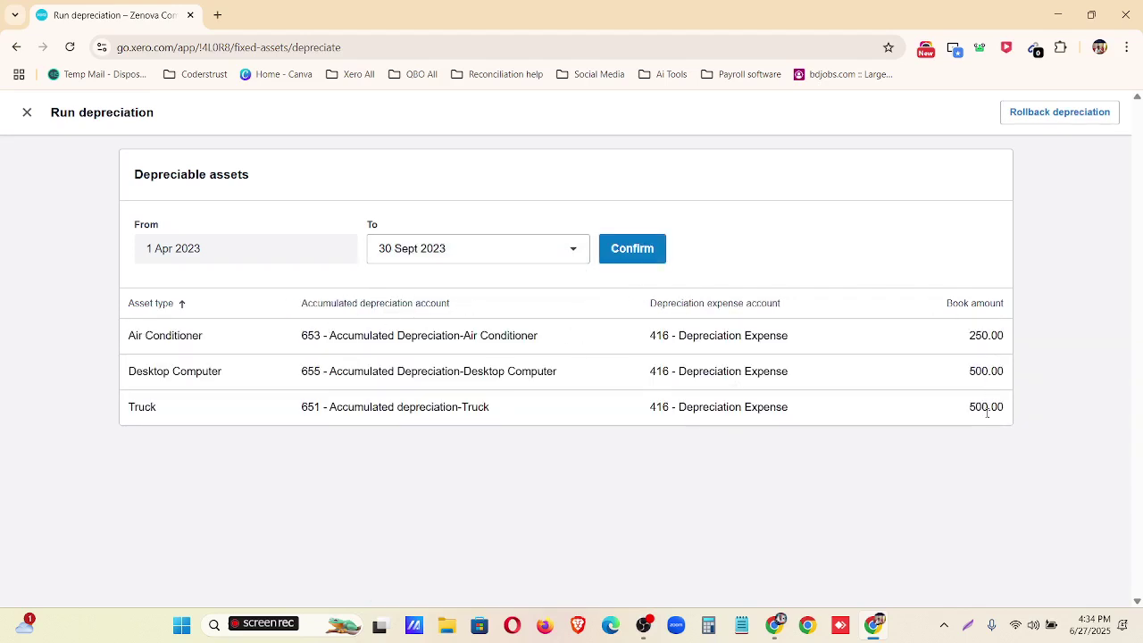
left_click(642, 247)
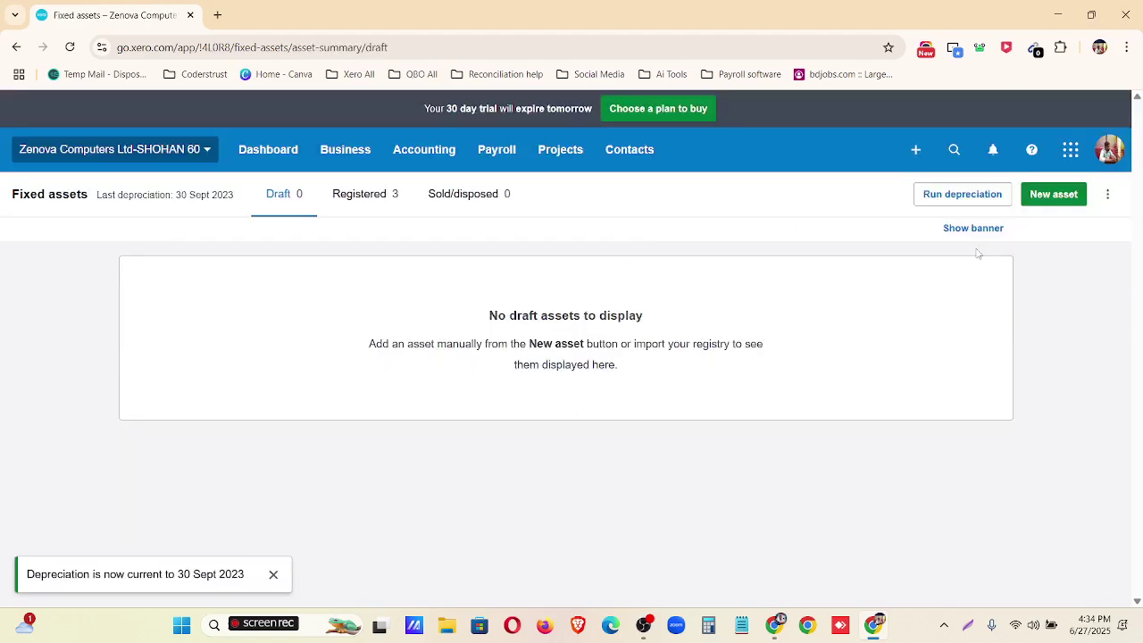
- Review the depreciation rollback dates and consequences, trying 1 Sept 2015 and 1 Dec 2021, and close the dialog without rolling back
left_click(928, 200)
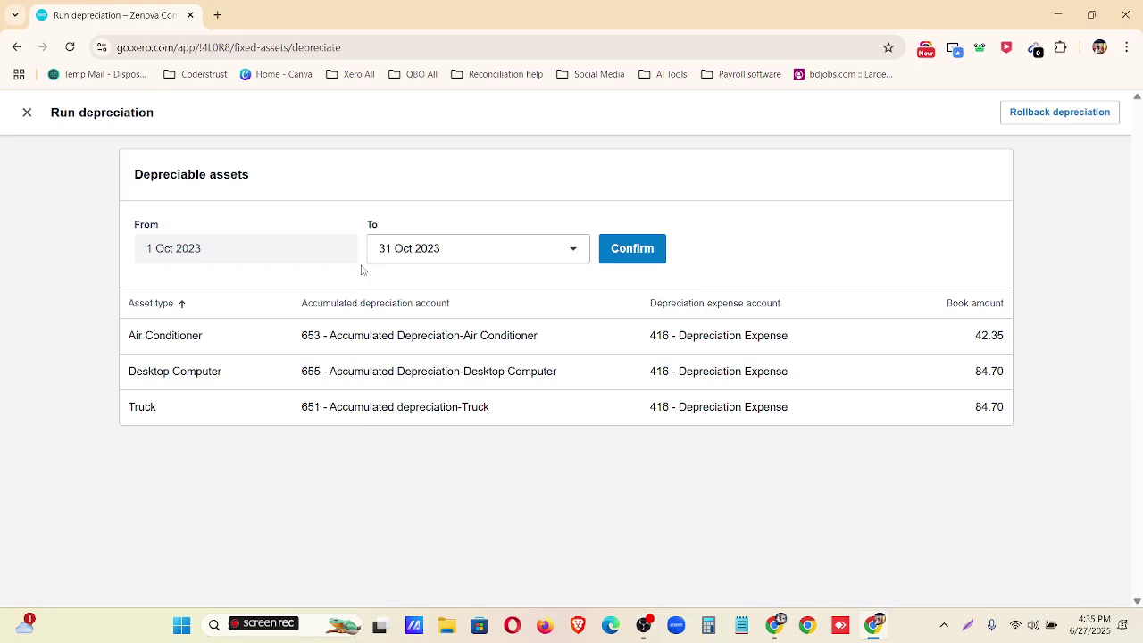
left_click(1056, 114)
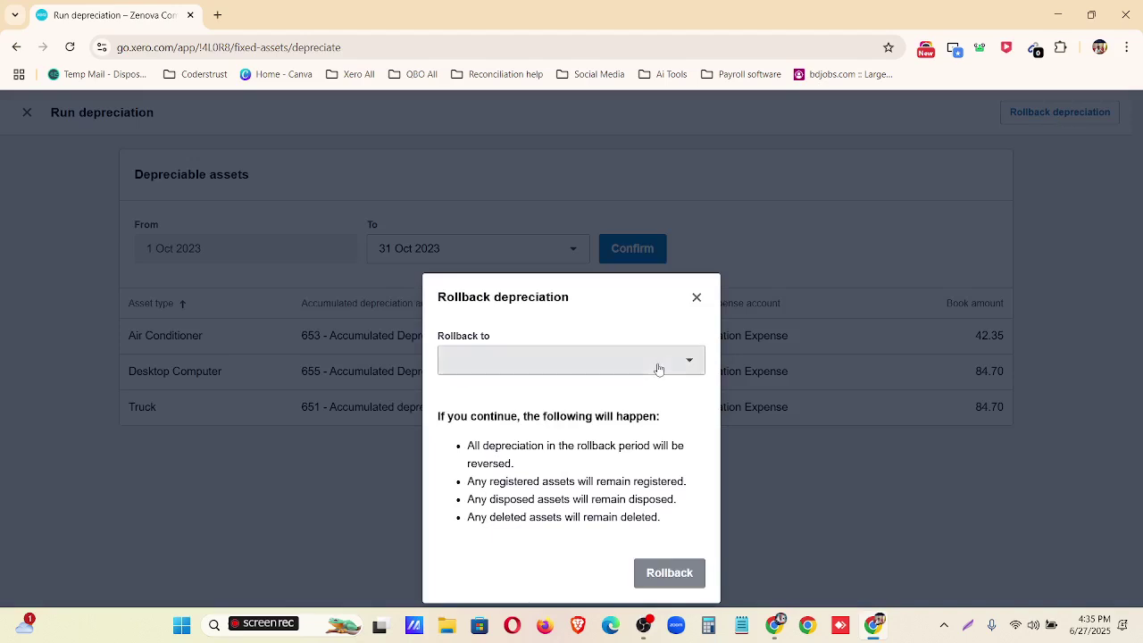
left_click(658, 361)
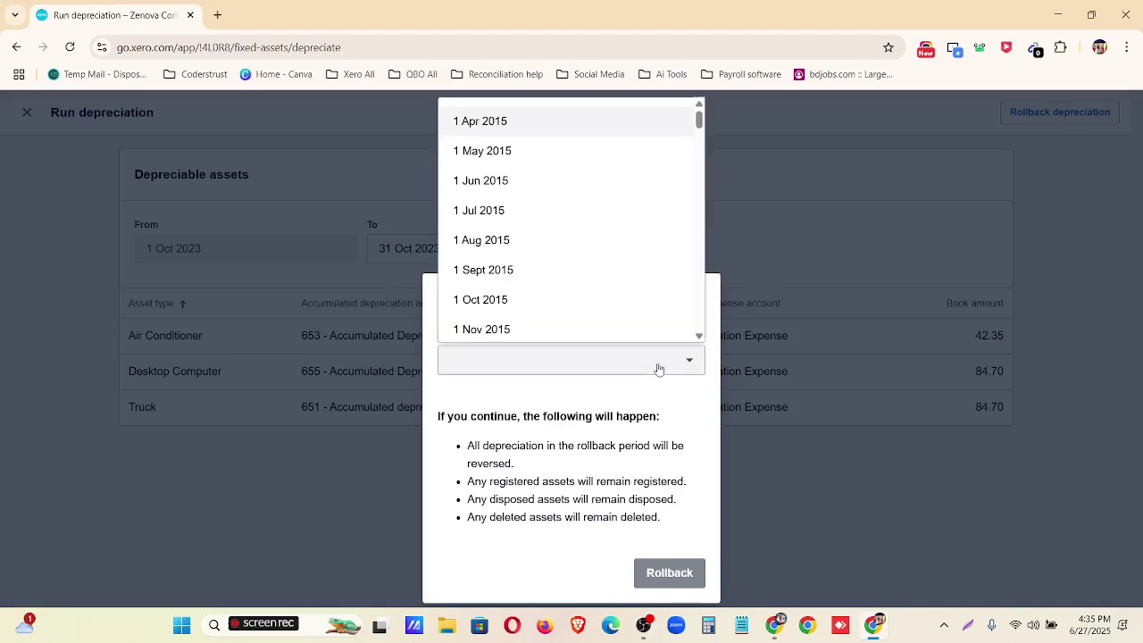
left_click(519, 269)
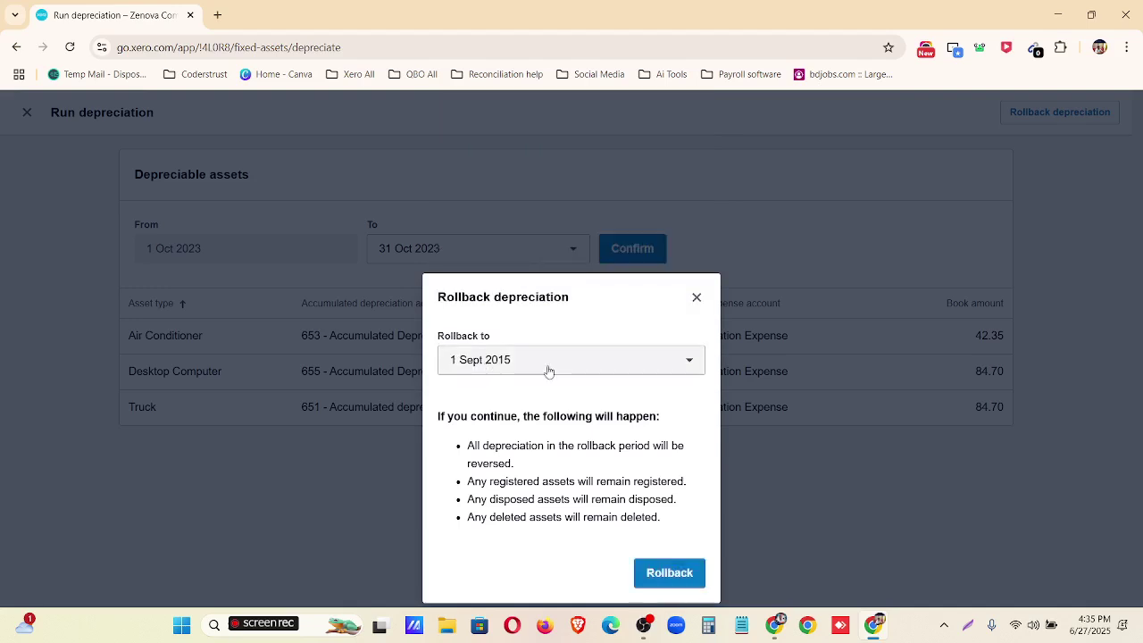
left_click(537, 367)
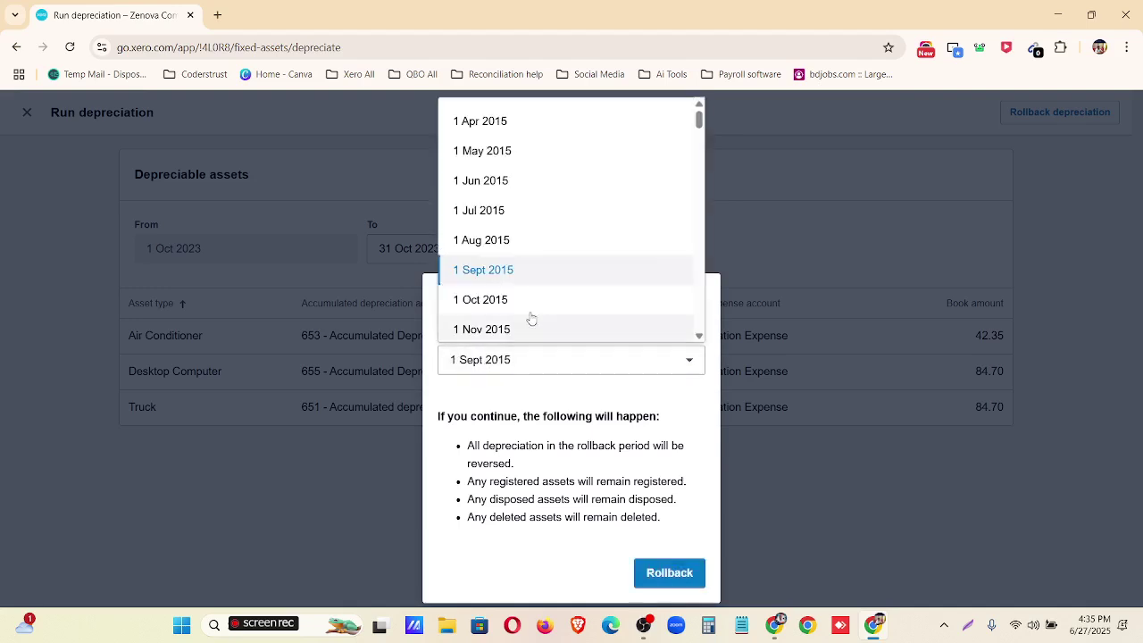
scroll(531, 319, "down", 20)
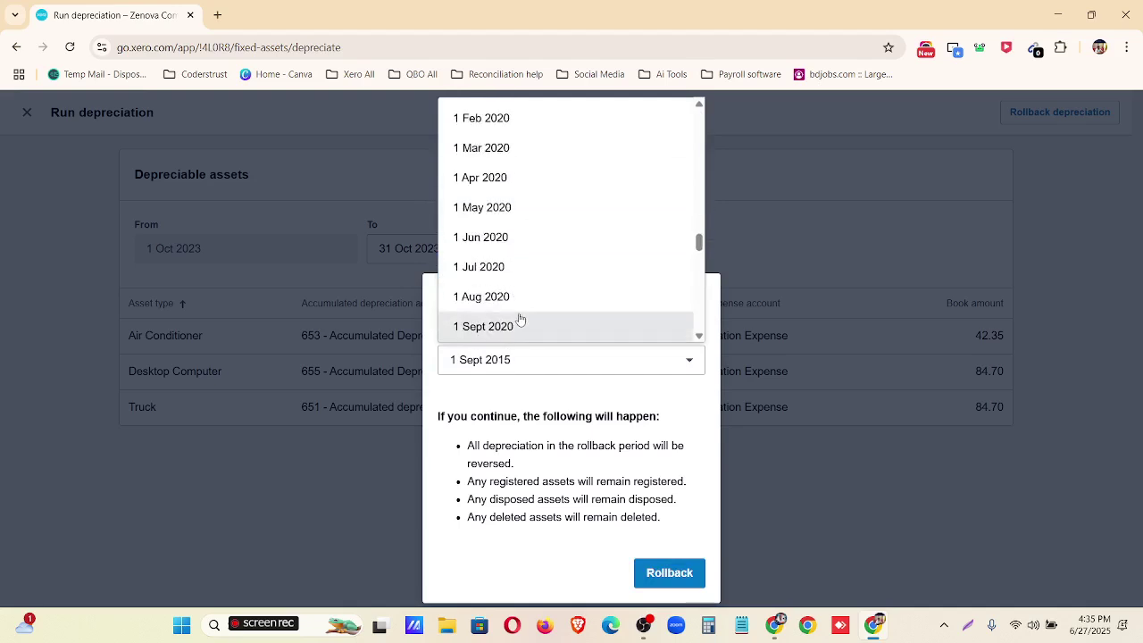
scroll(520, 318, "down", 5)
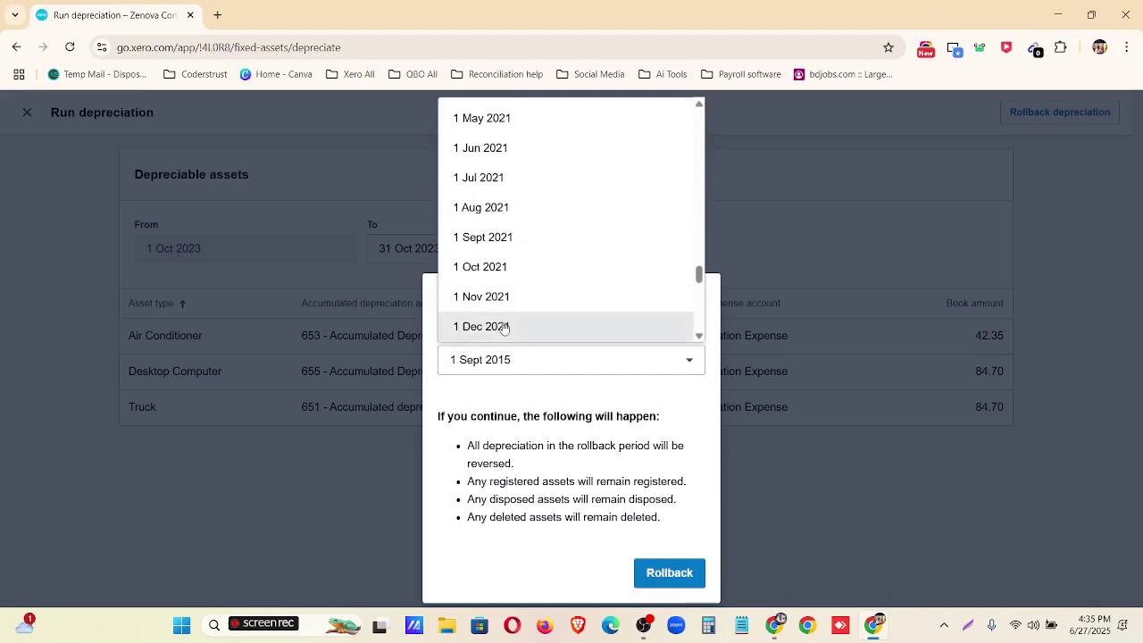
left_click(504, 328)
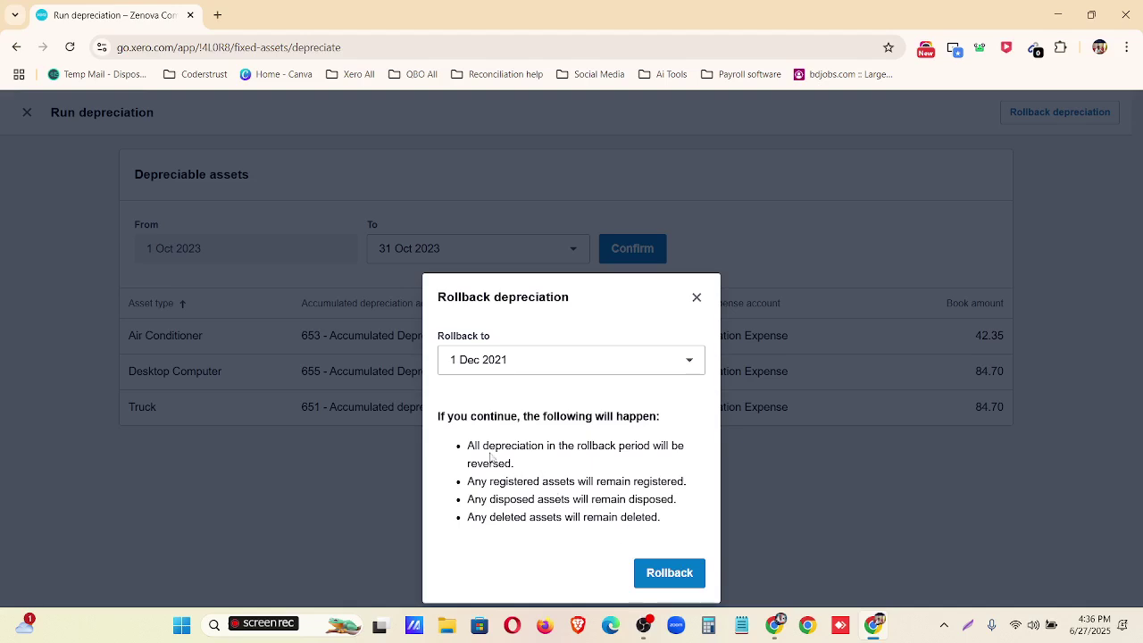
left_click_drag(483, 447, 671, 542)
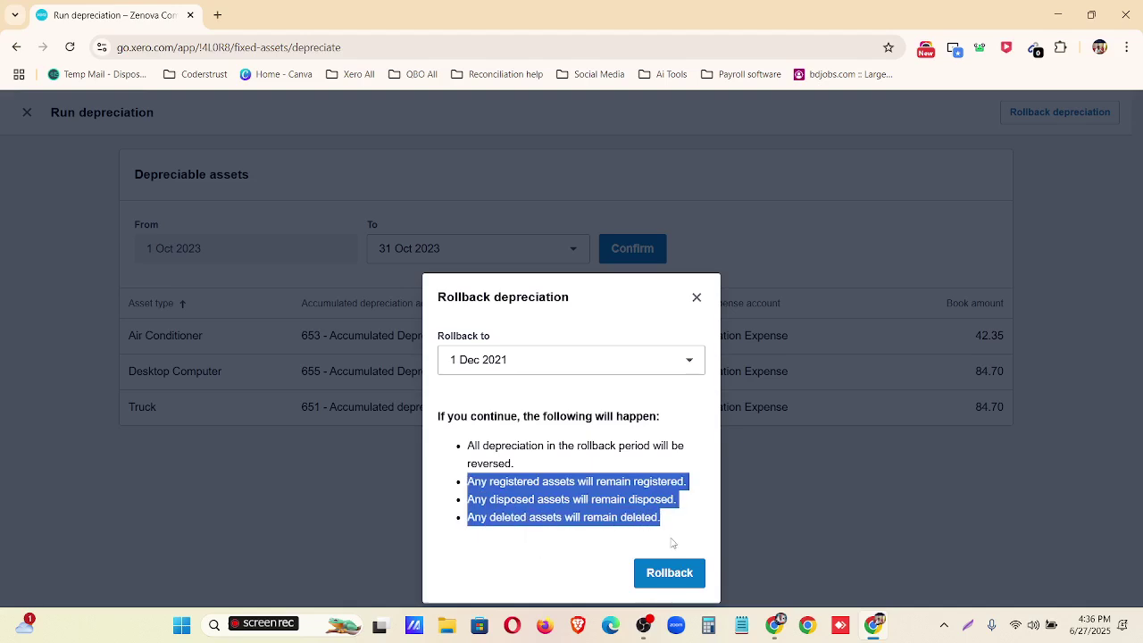
left_click(696, 300)
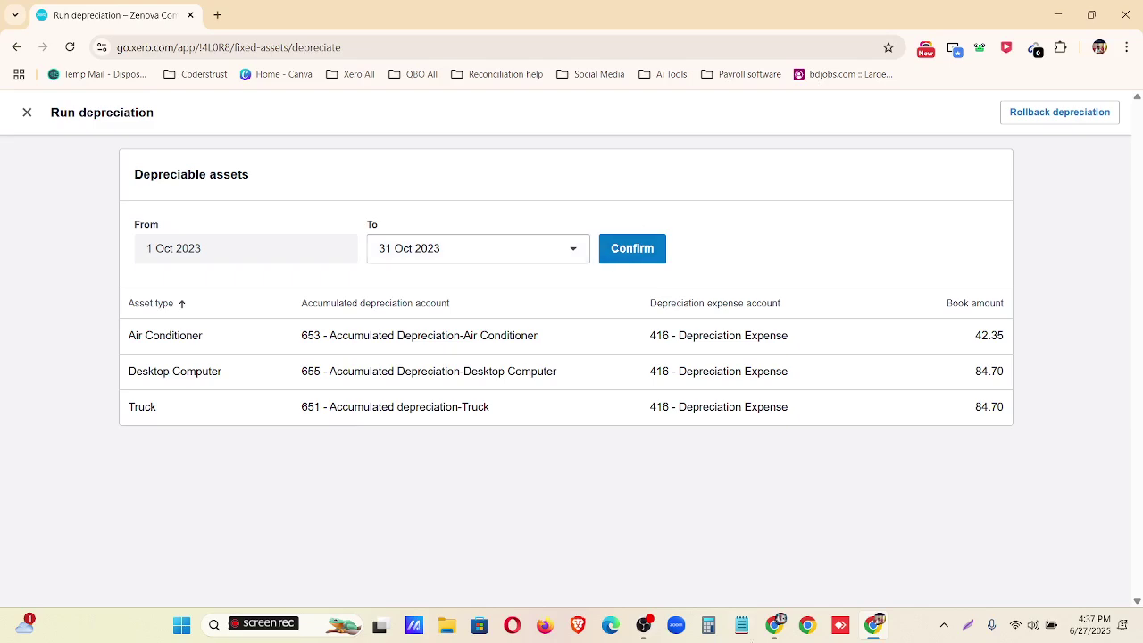
- Check the truck's disposal date in the Fixed Asset calculations spreadsheet and the end dates offered for the next depreciation run in Xero
left_click(775, 625)
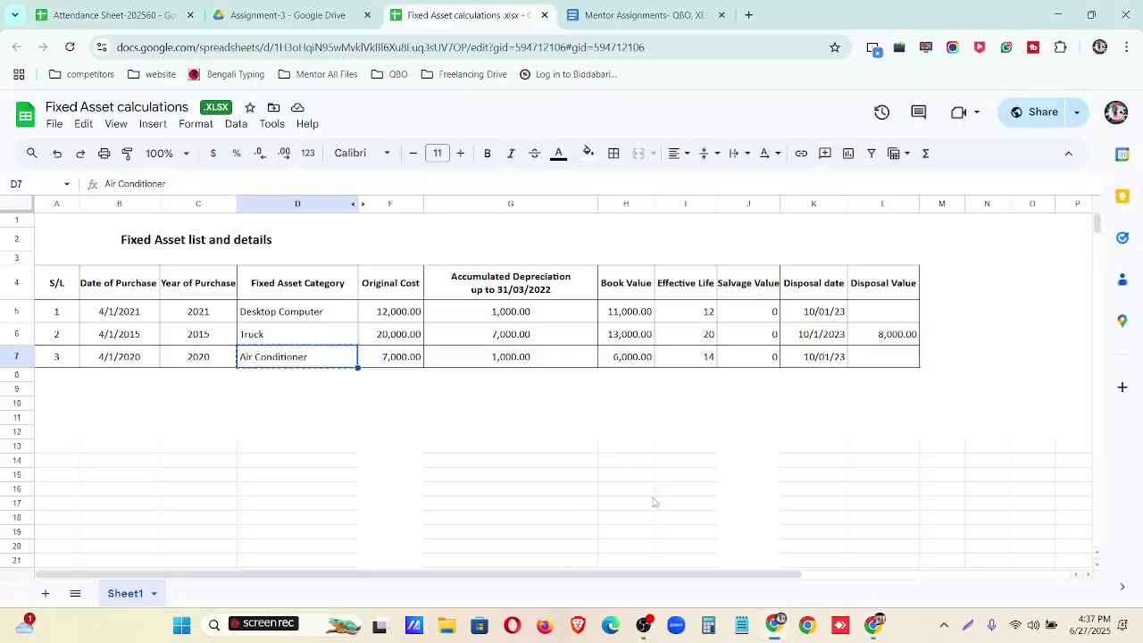
left_click(836, 335)
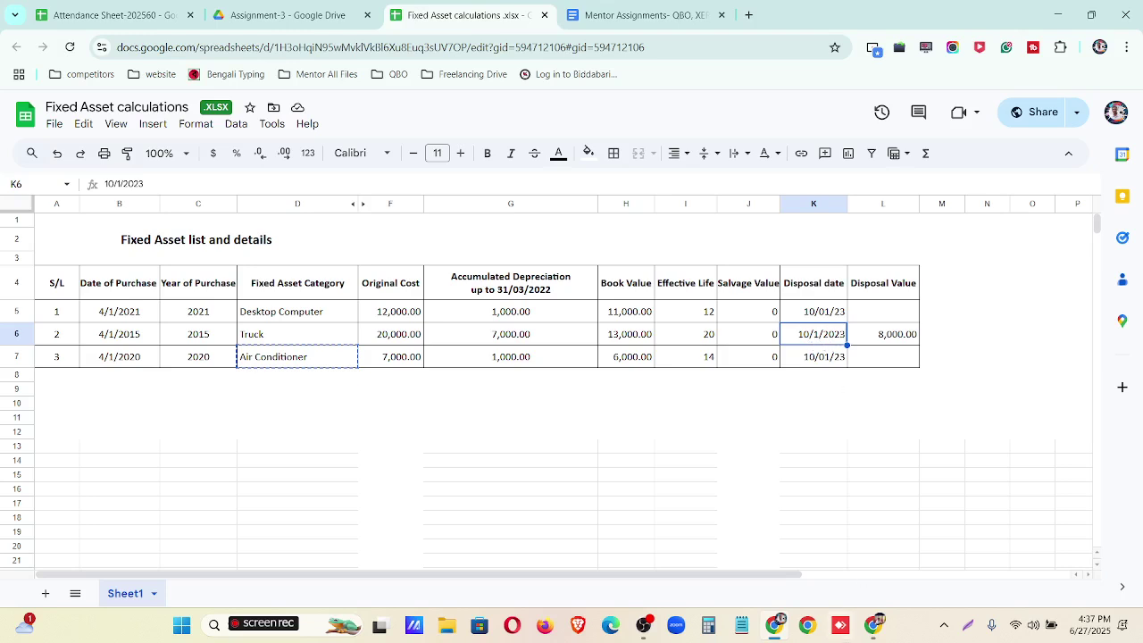
left_click(872, 624)
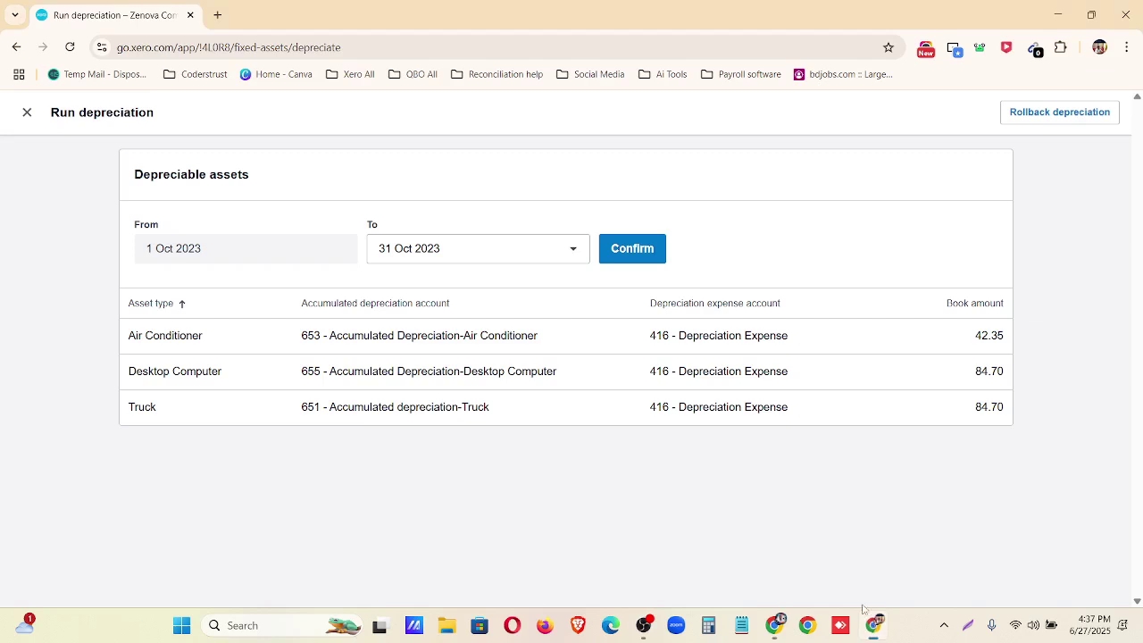
left_click(562, 257)
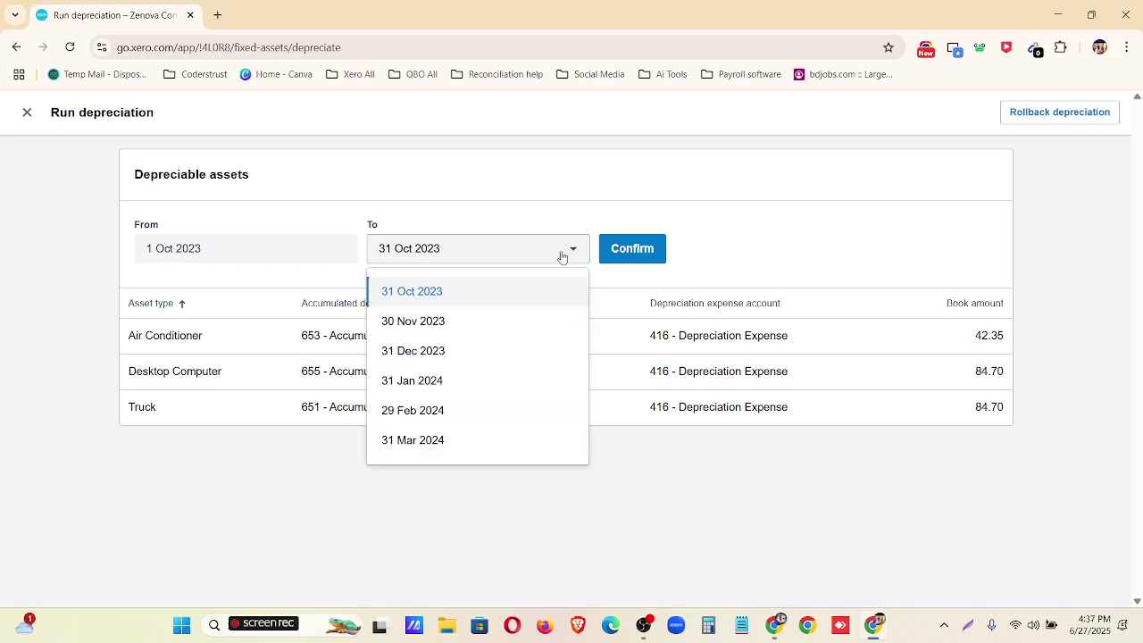
left_click(213, 204)
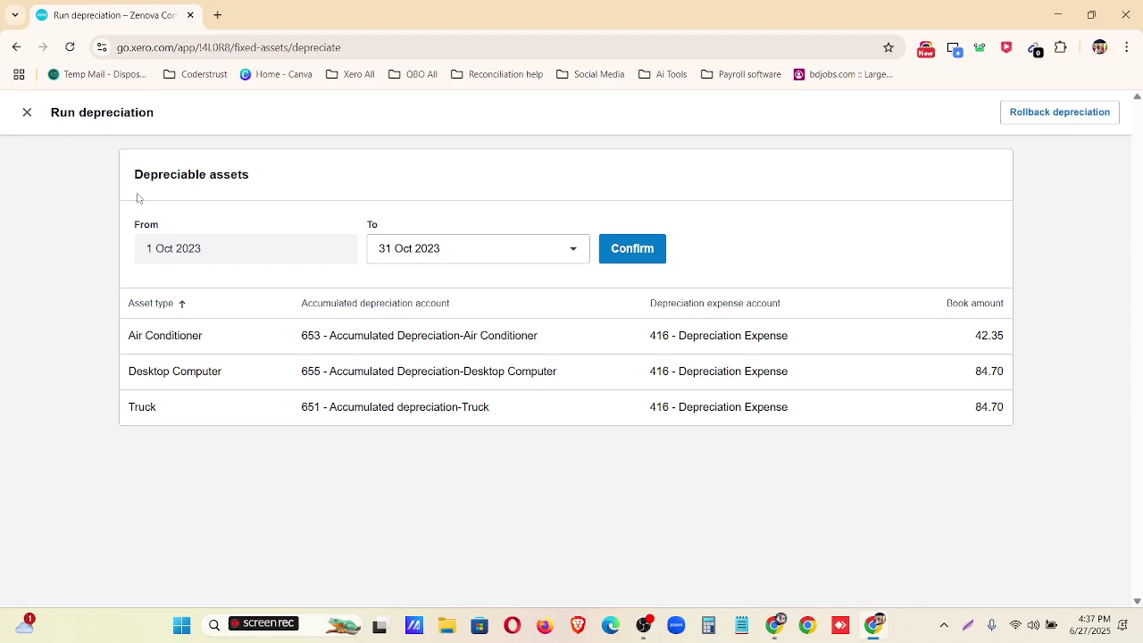
- Leave the depreciation run and open the Truck record from the registered fixed assets
left_click(25, 115)
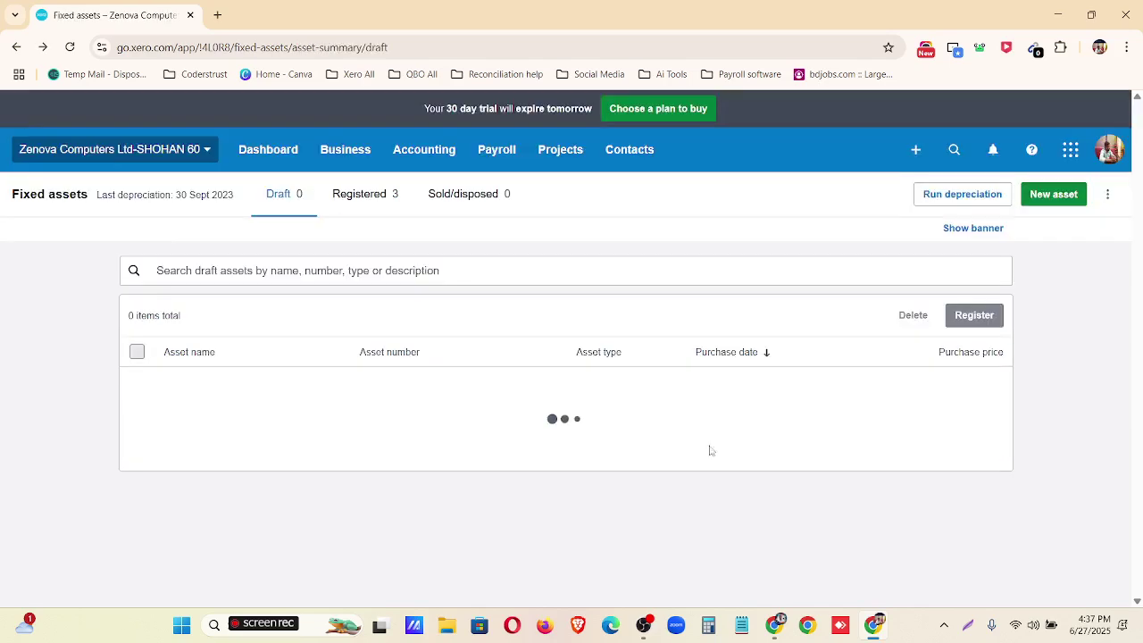
left_click(381, 210)
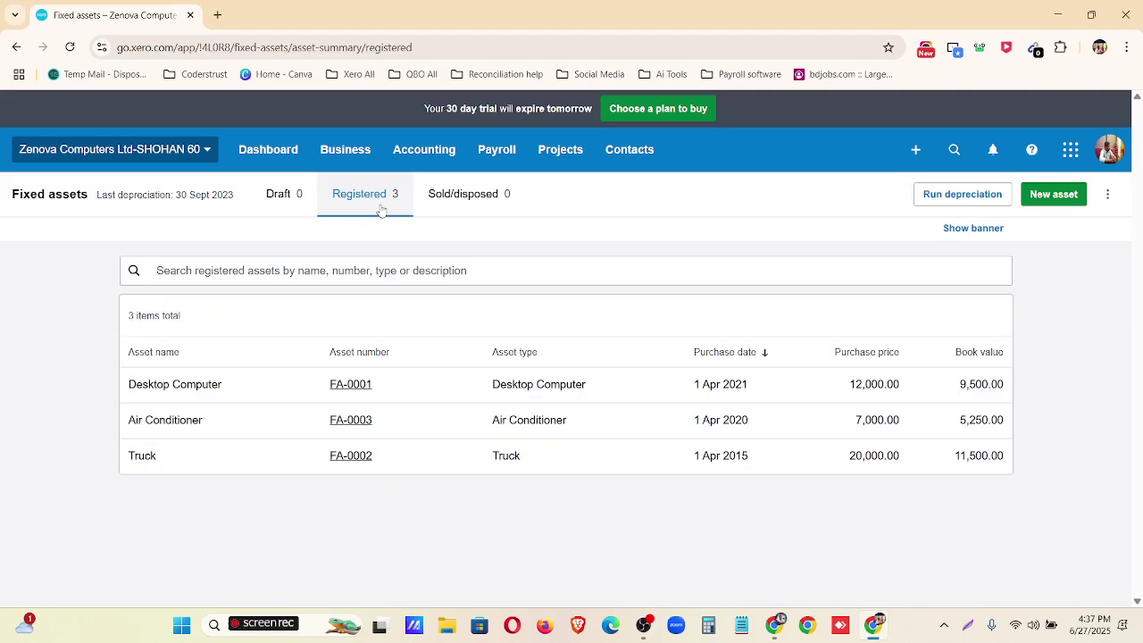
left_click(660, 460)
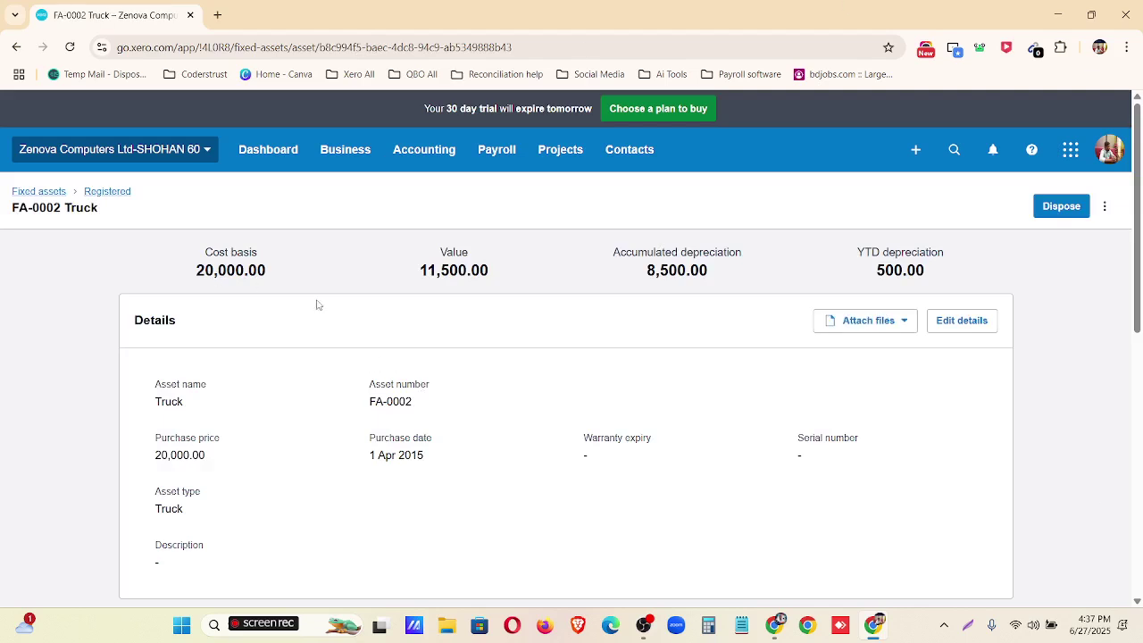
- Review the Truck's cost basis, value, accumulated depreciation and YTD depreciation in the asset summary
double_click(223, 271)
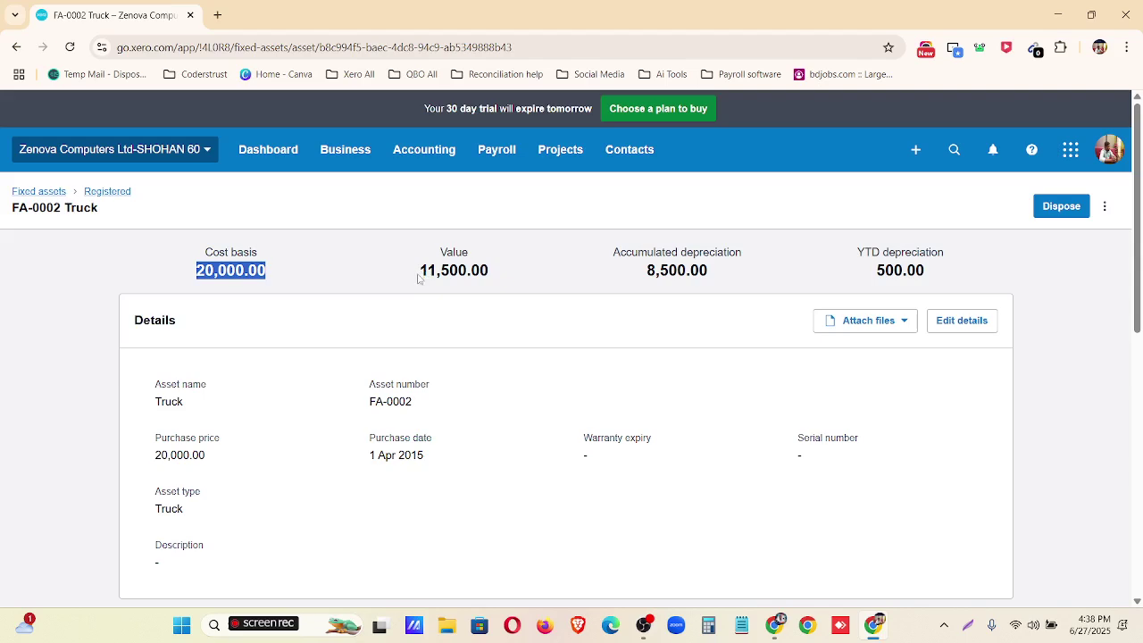
left_click_drag(419, 277, 492, 281)
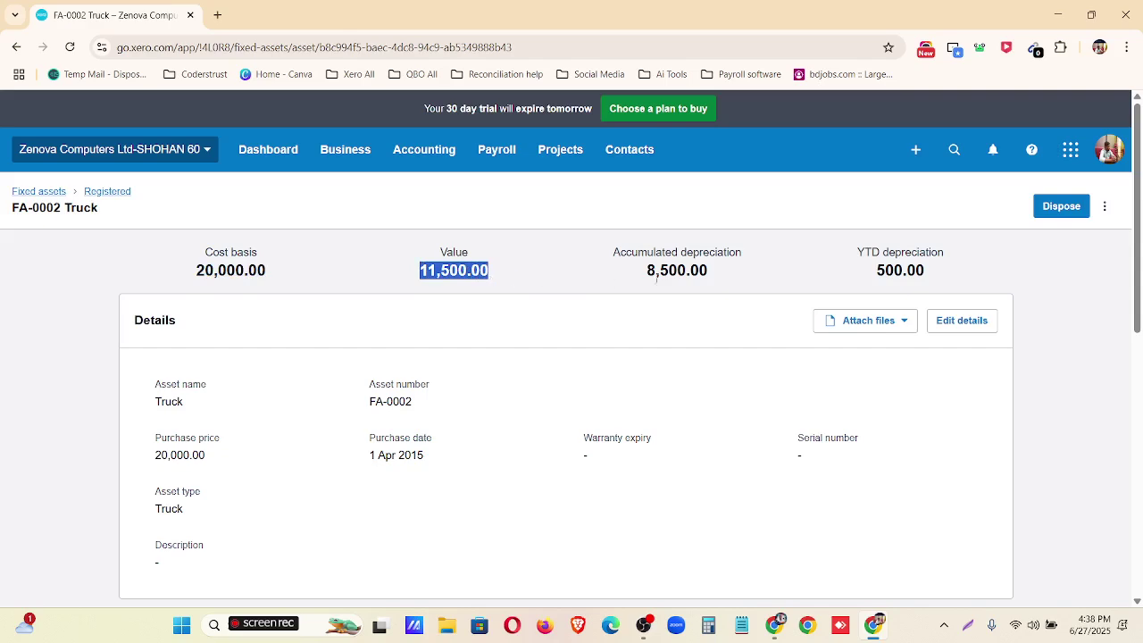
left_click_drag(645, 275, 720, 286)
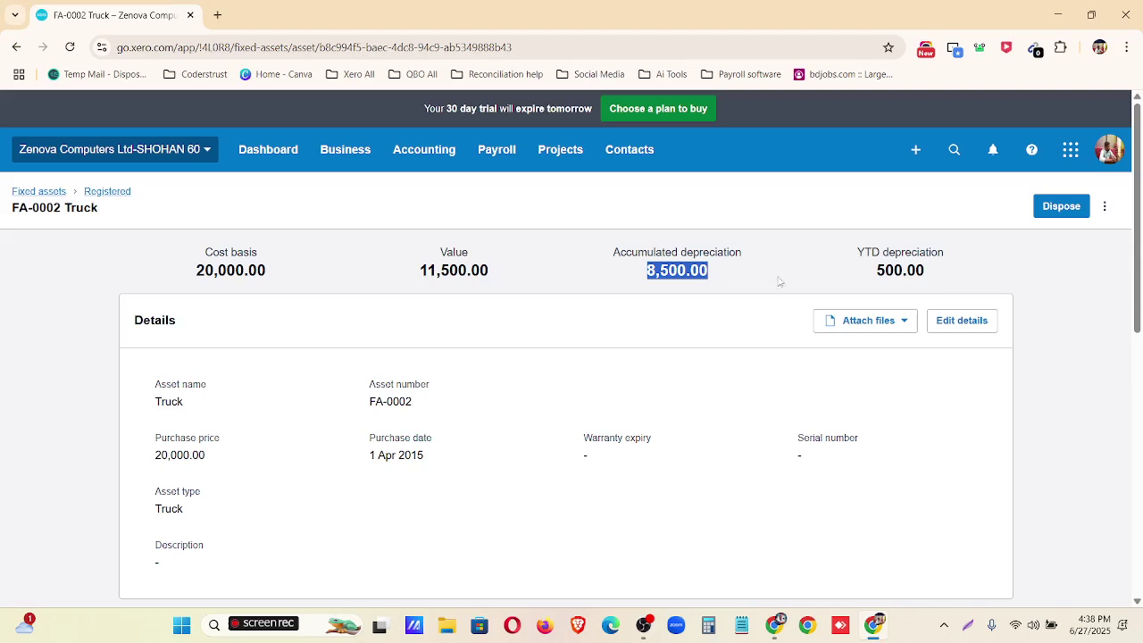
left_click_drag(858, 250, 926, 271)
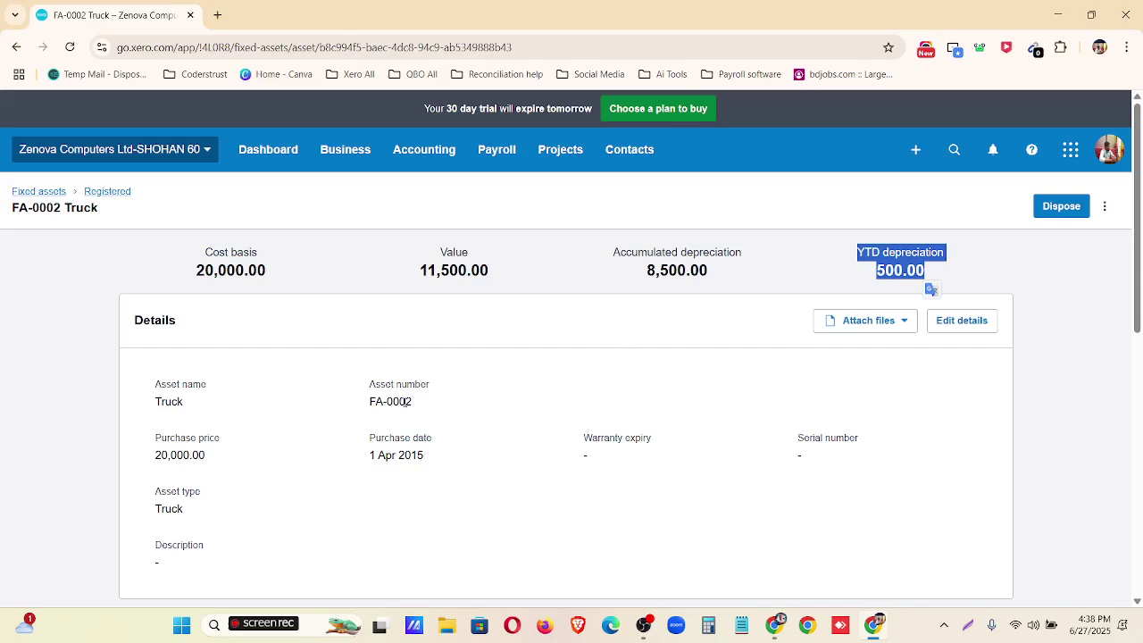
- Check the asset, accumulated depreciation and depreciation expense accounts assigned to the Truck
scroll(84, 336, "down", 1)
scroll(272, 402, "down", 2)
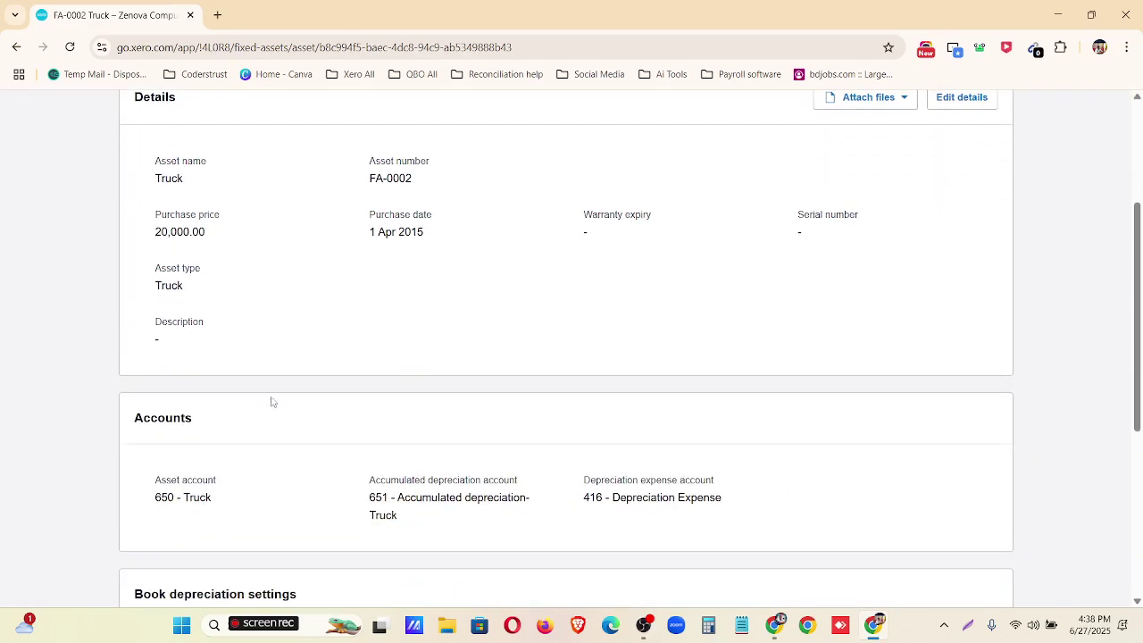
scroll(732, 294, "up", 2)
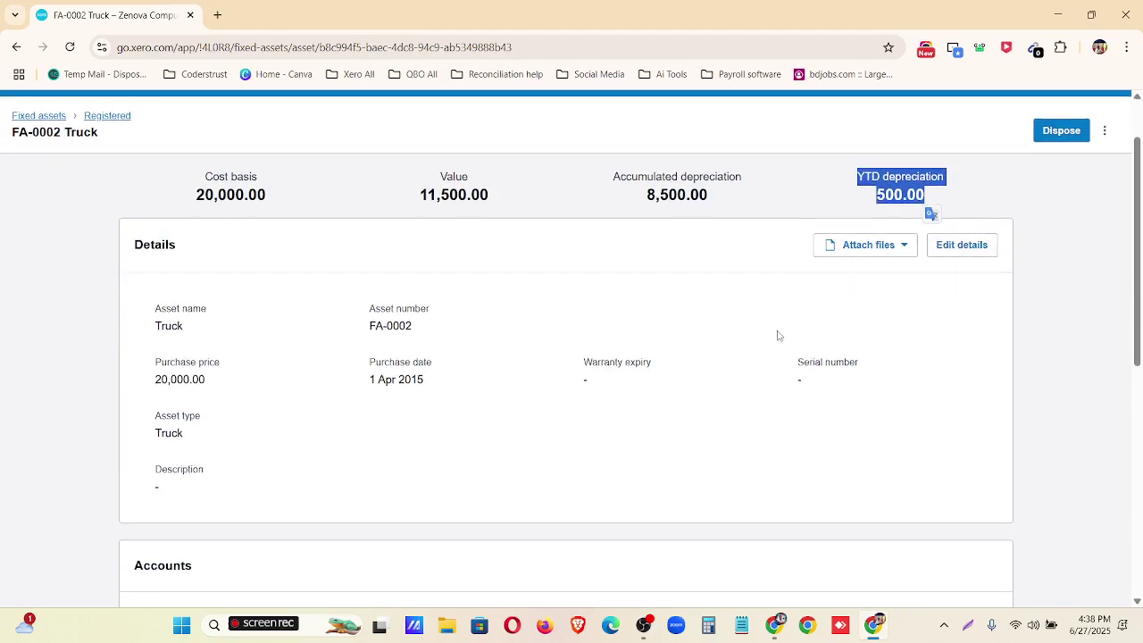
scroll(777, 336, "down", 2)
left_click_drag(147, 479, 724, 514)
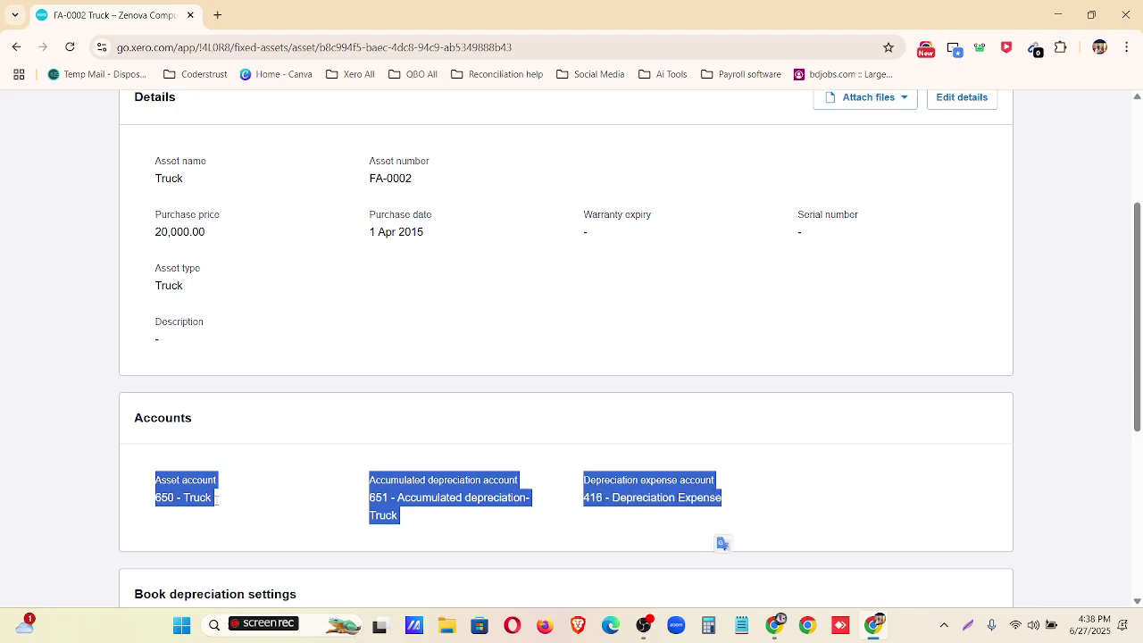
scroll(724, 482, "down", 2)
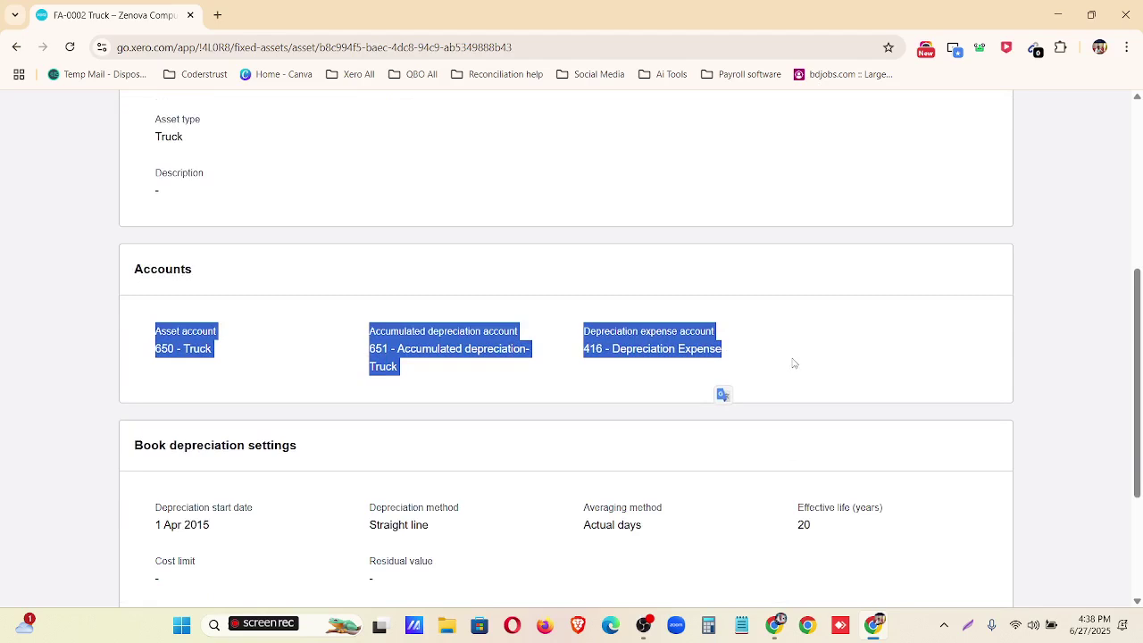
left_click(720, 394)
scroll(280, 467, "down", 2)
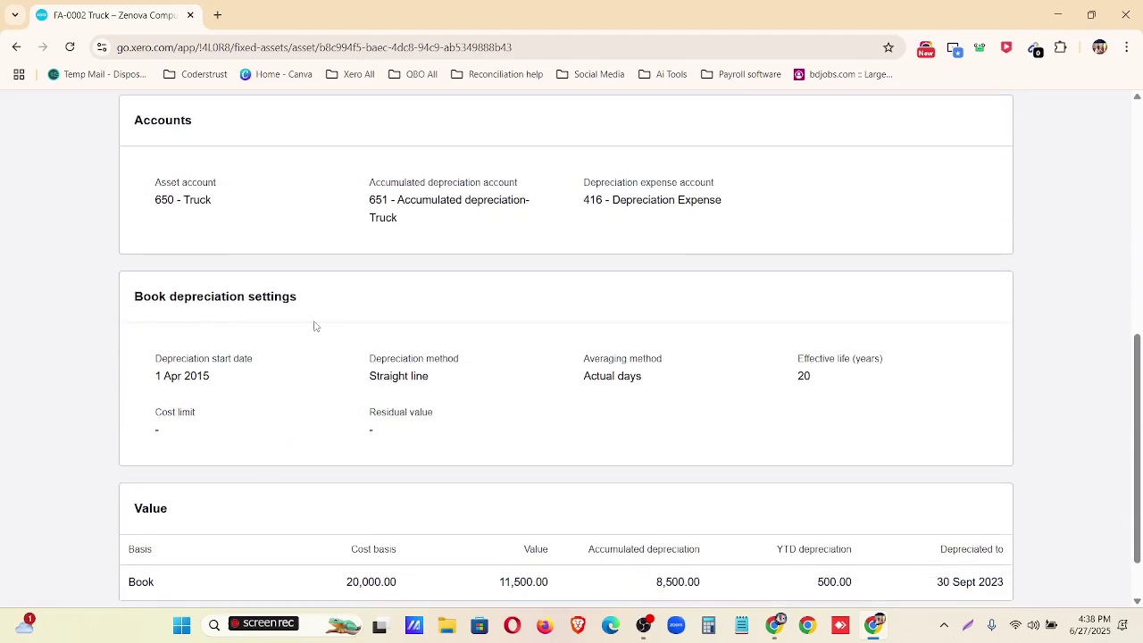
- Examine the Truck's book depreciation start date, method, averaging and effective life, and the value table's depreciated-to date
left_click_drag(156, 378, 229, 393)
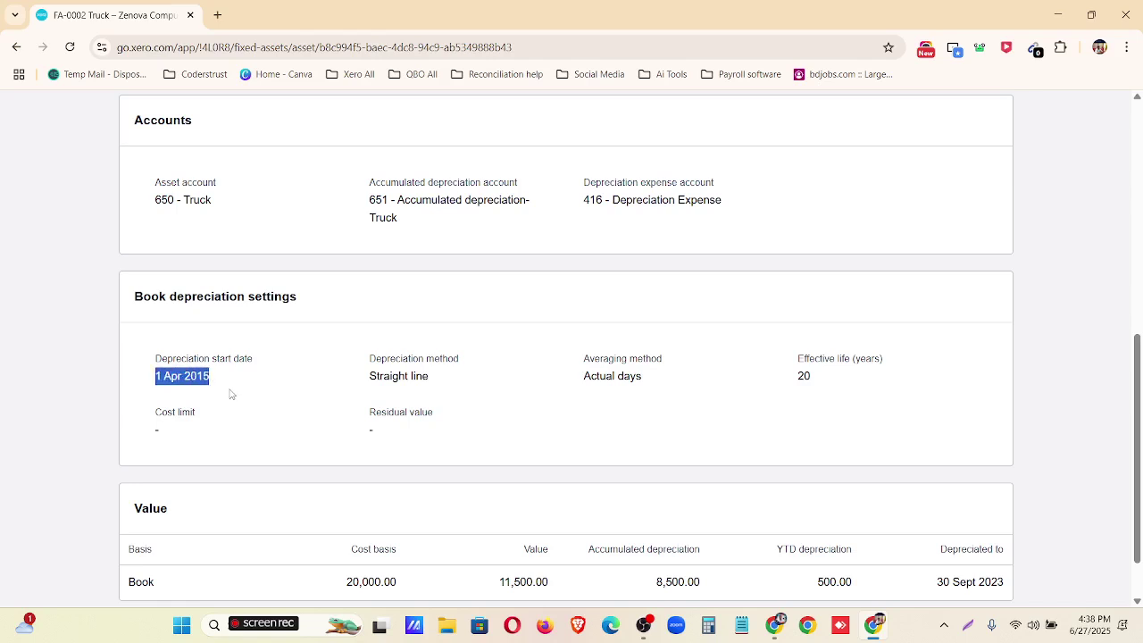
left_click_drag(365, 382, 446, 393)
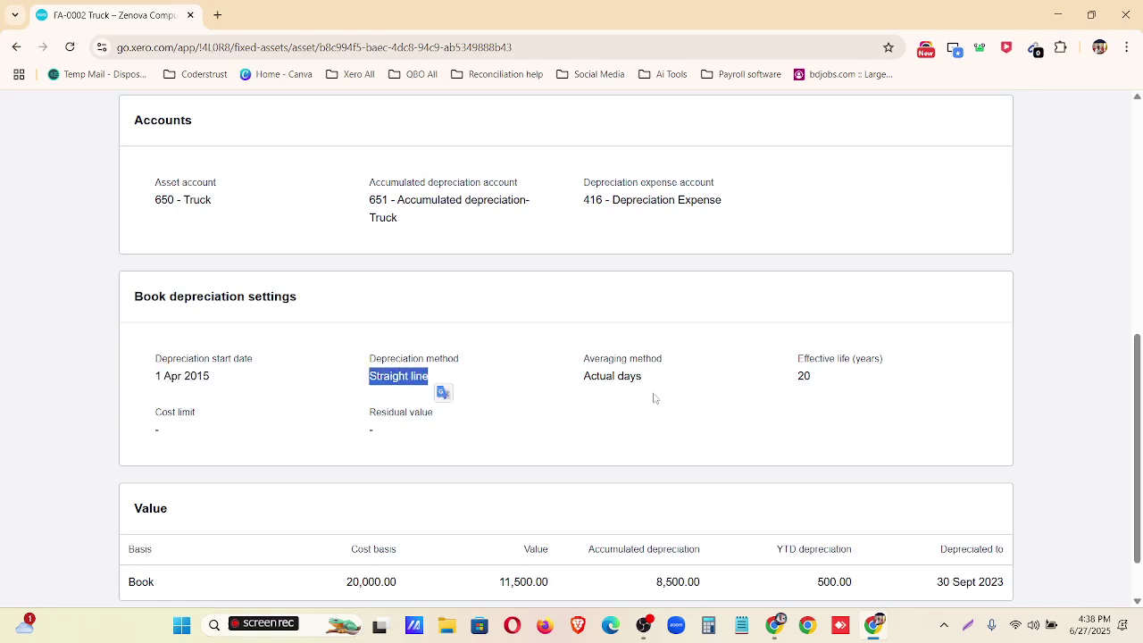
left_click_drag(583, 377, 657, 384)
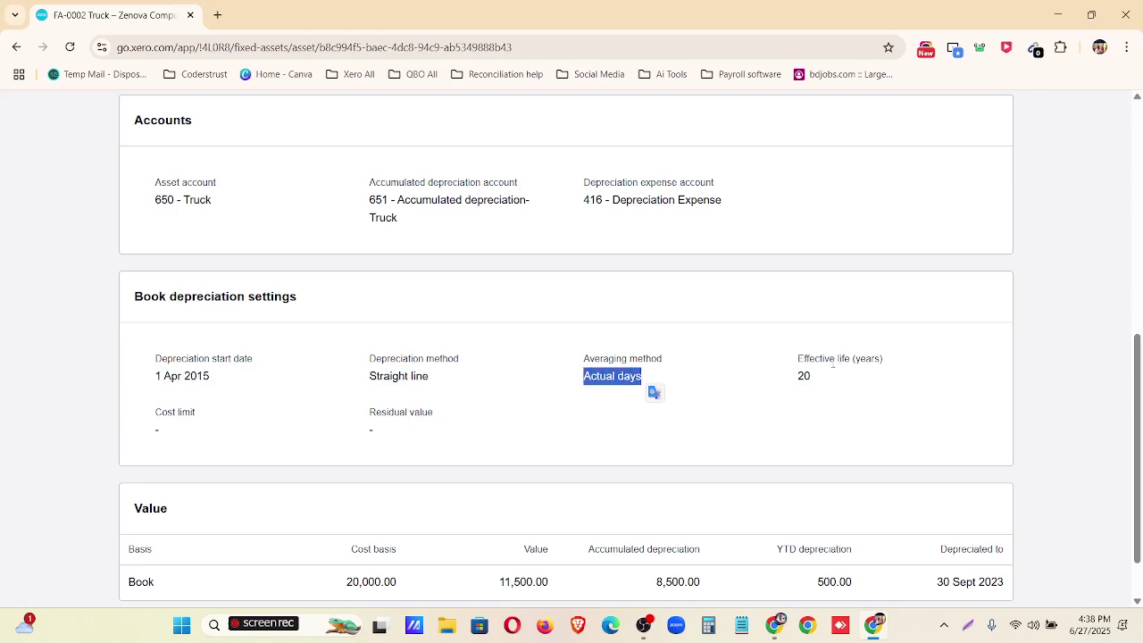
left_click_drag(794, 379, 839, 381)
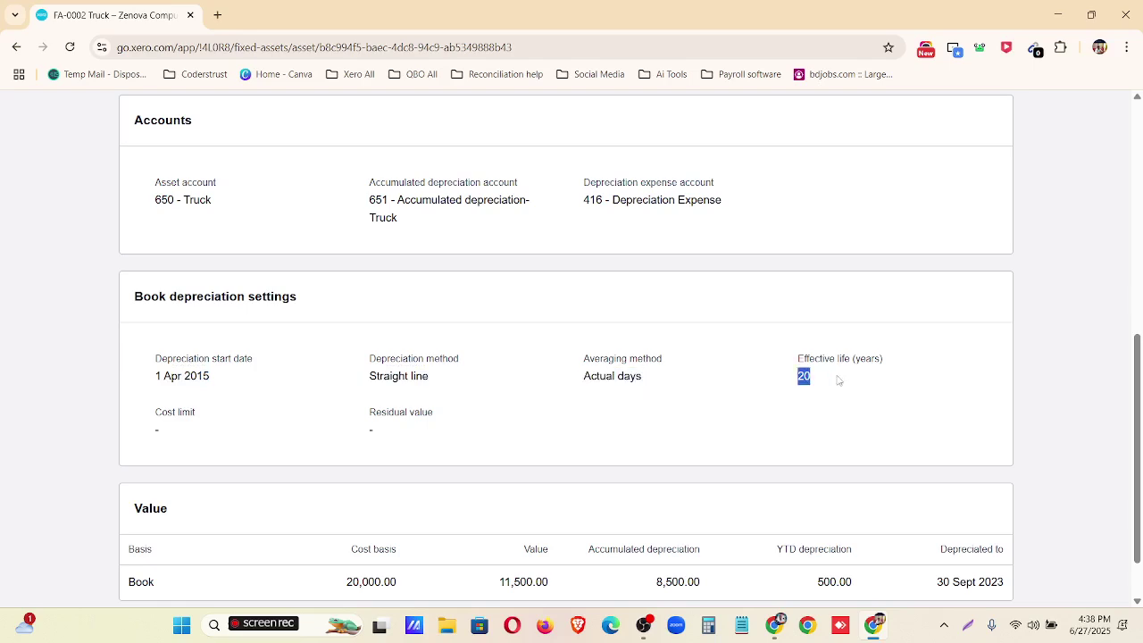
scroll(643, 384, "down", 1)
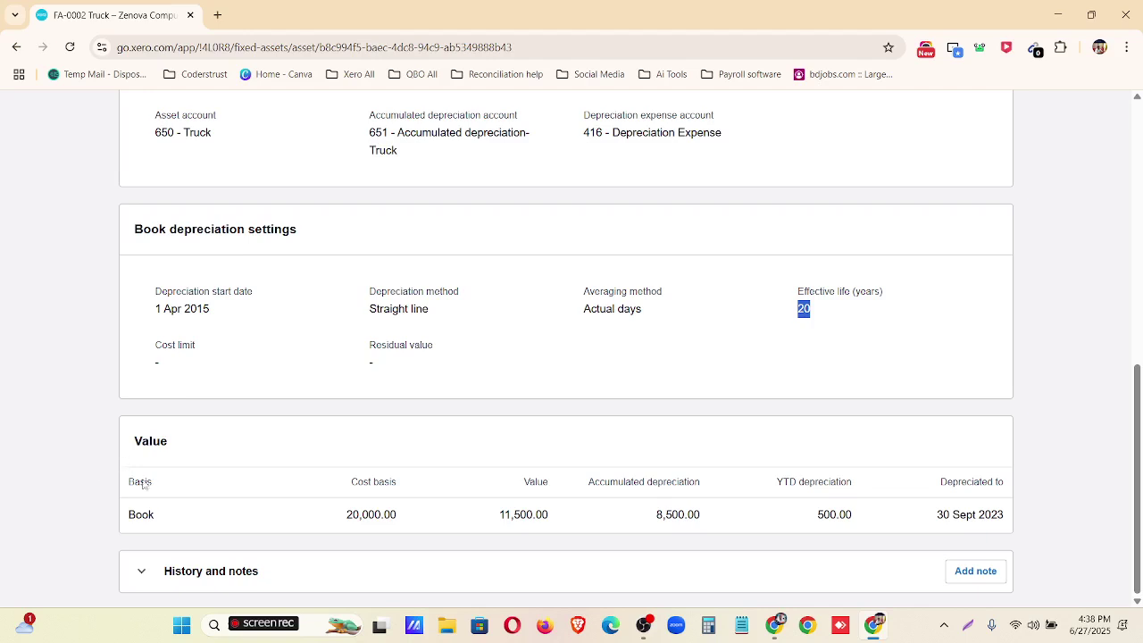
left_click_drag(127, 517, 1006, 523)
left_click(1006, 542)
left_click_drag(940, 487, 1003, 516)
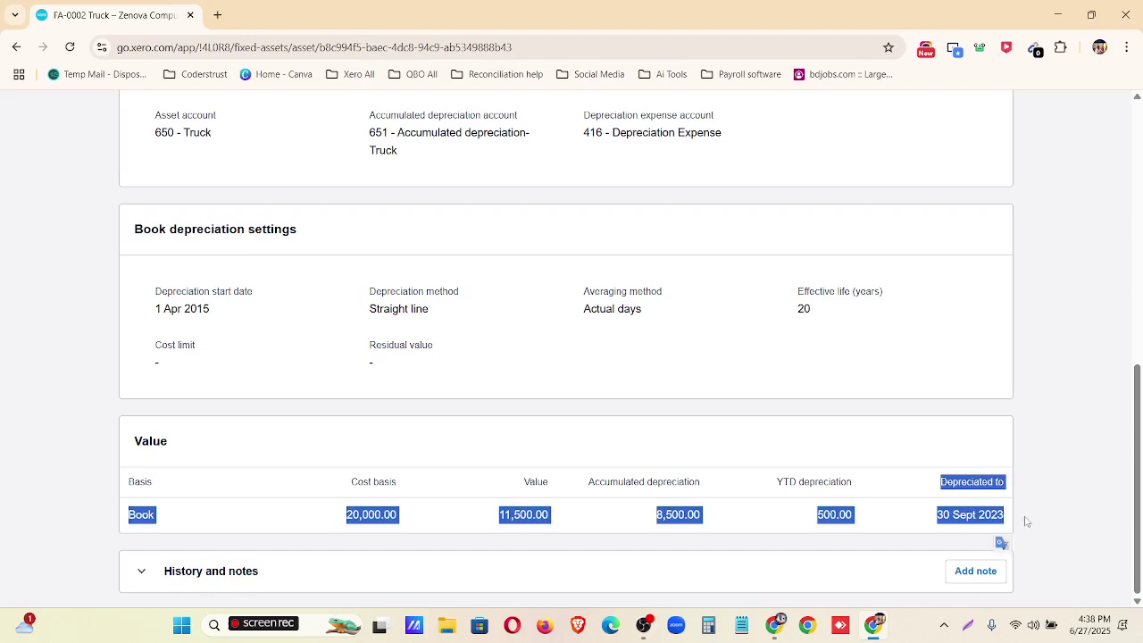
left_click(1015, 523)
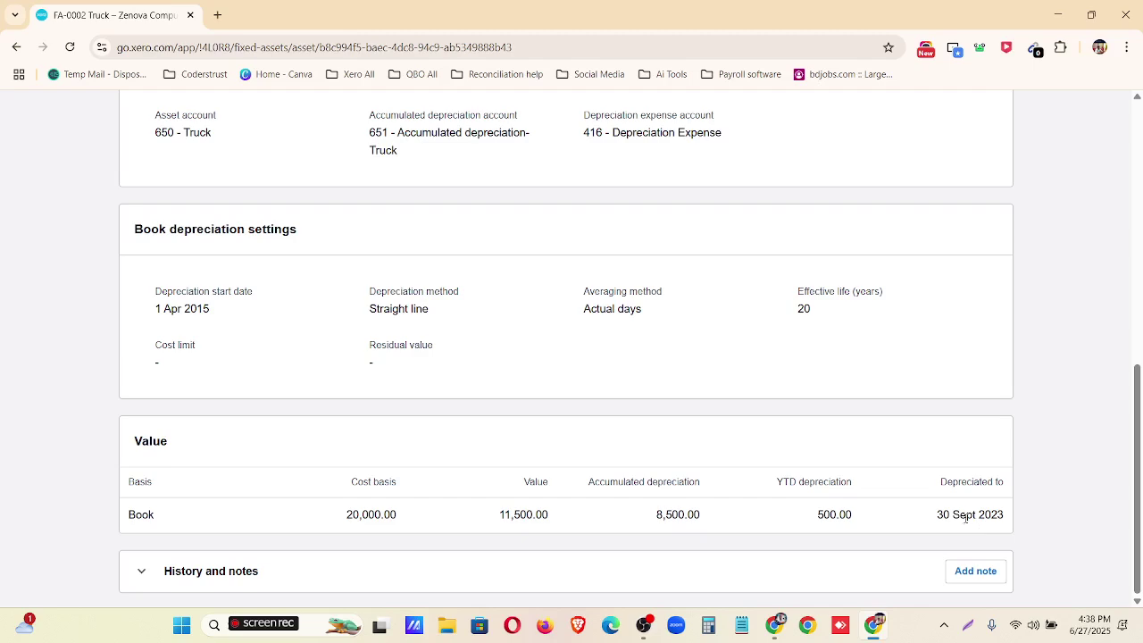
- Review the Truck's depreciation history and inspect the journal posted for 30 Sep 2023, then close the journal
left_click(145, 576)
scroll(697, 449, "down", 8)
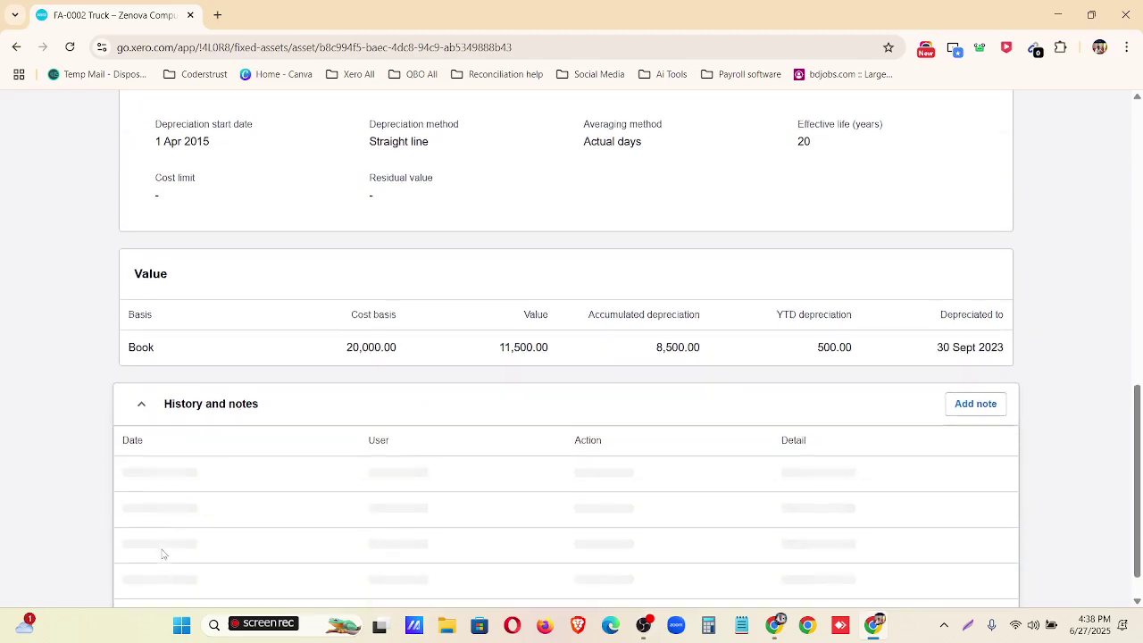
scroll(634, 505, "down", 3)
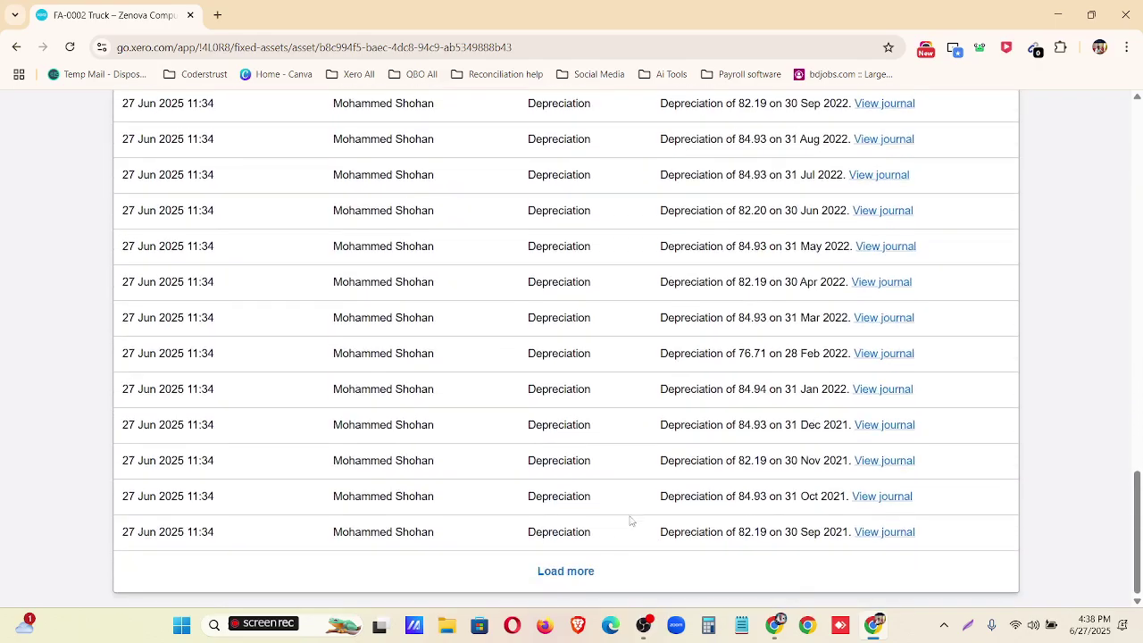
scroll(765, 510, "up", 7)
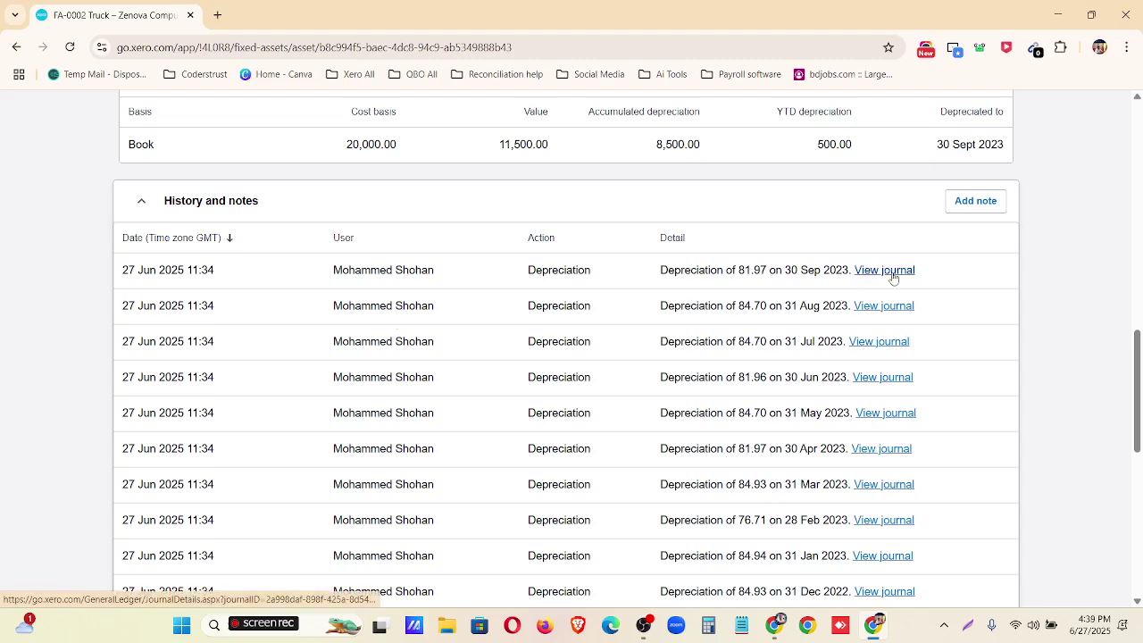
left_click(885, 270)
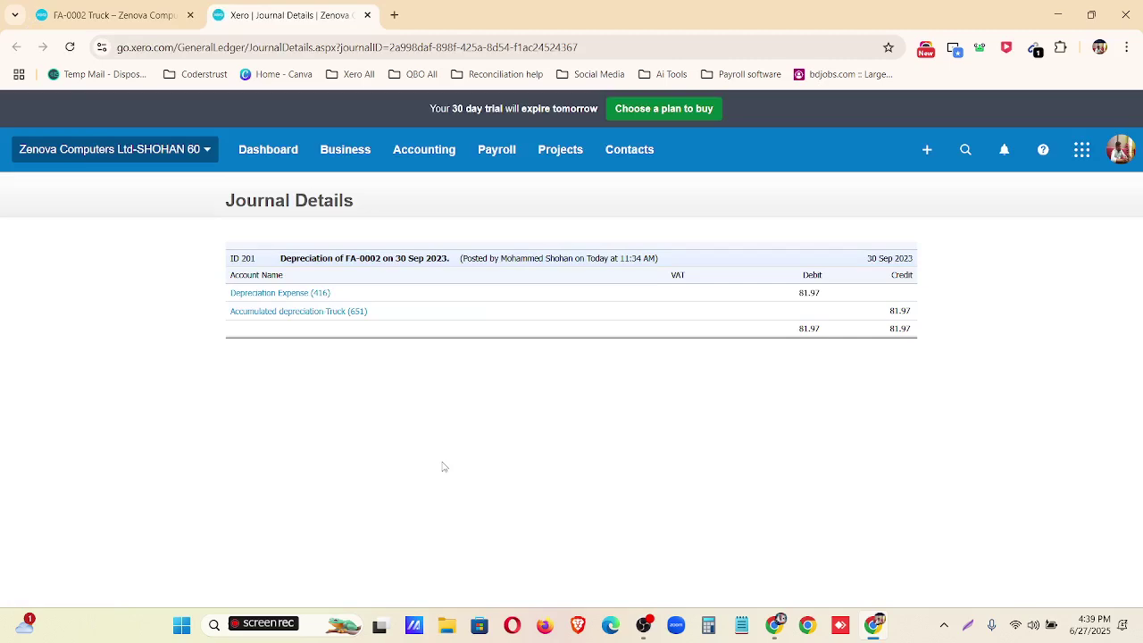
key("ctrl+plus")
key("ctrl+plus")
key("ctrl+plus")
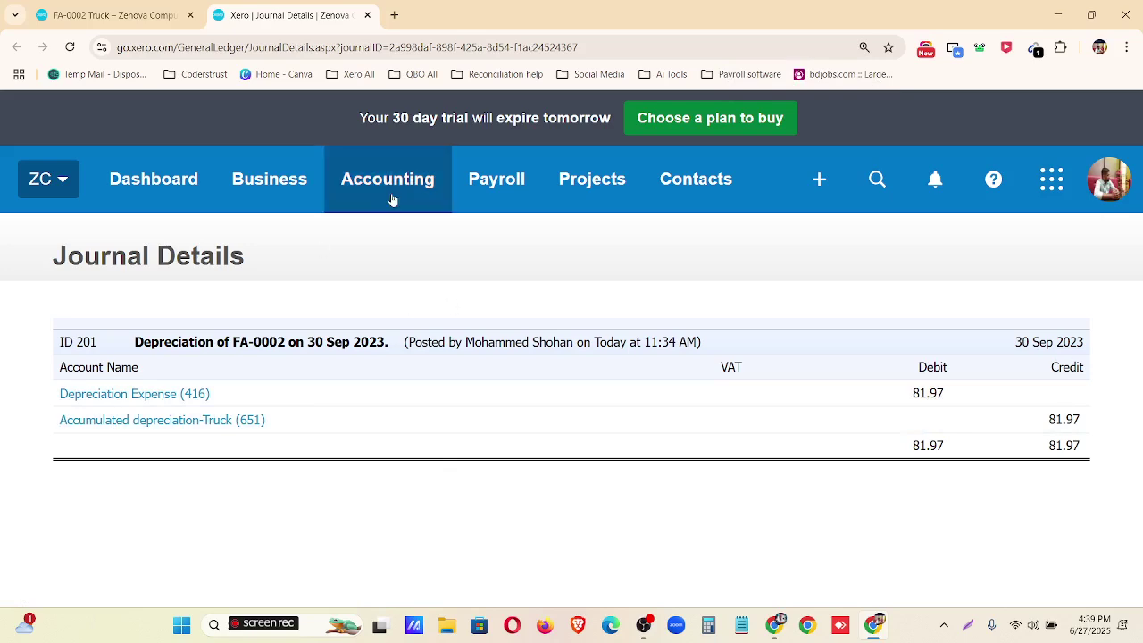
left_click(368, 15)
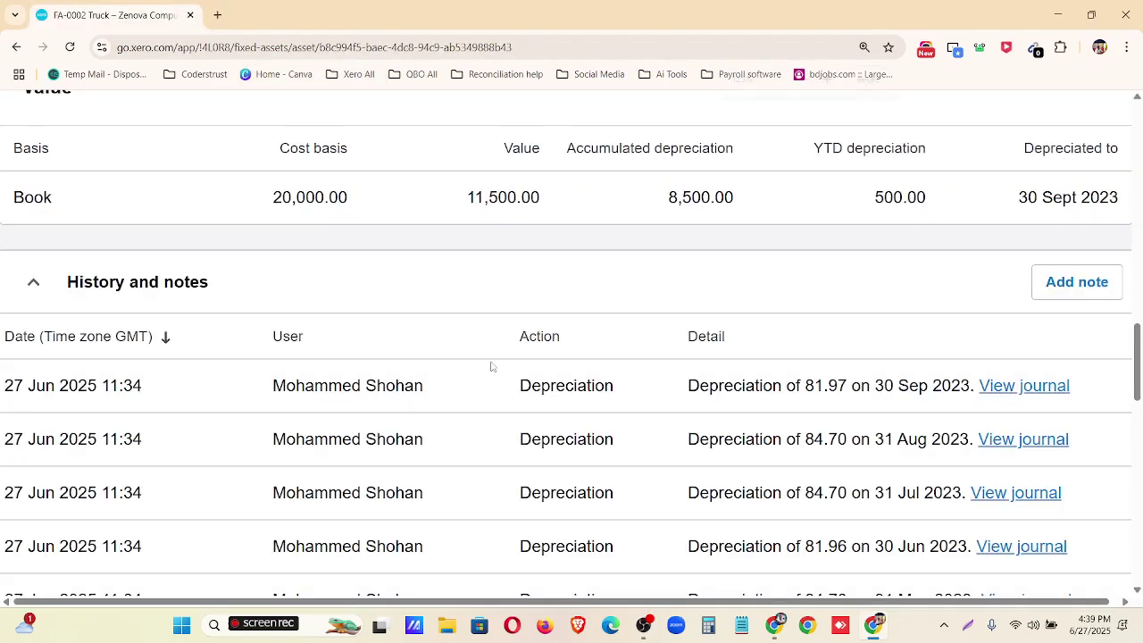
- Check the Truck's disposal value in the Fixed Asset calculations spreadsheet and its current book value in Xero
key("ctrl+minus")
key("ctrl+minus")
scroll(490, 367, "up", 5)
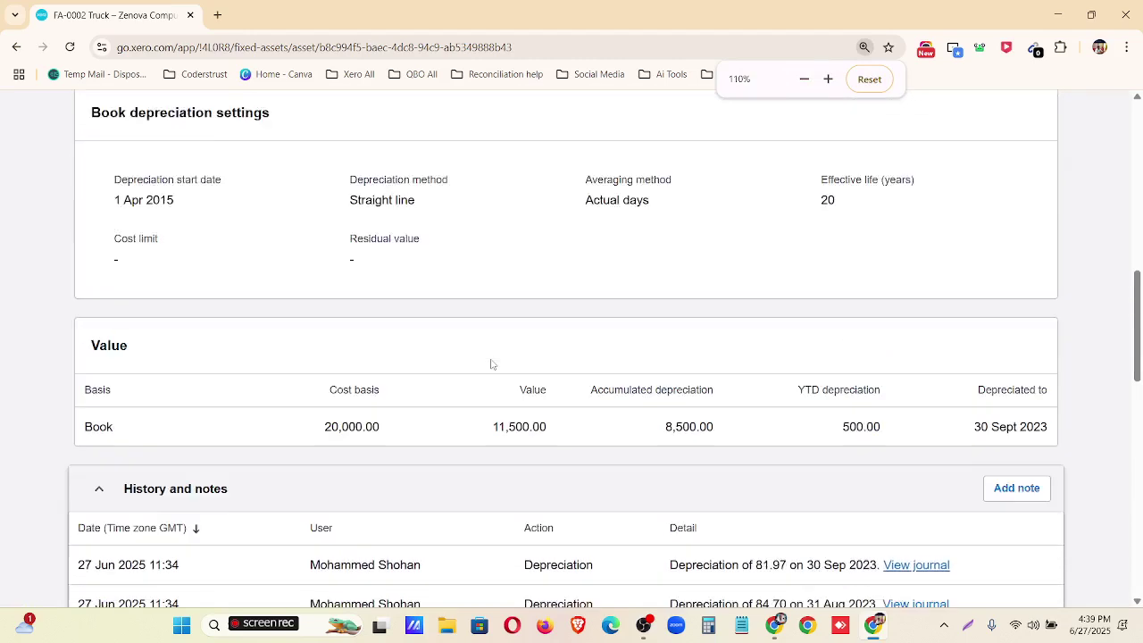
left_click(774, 625)
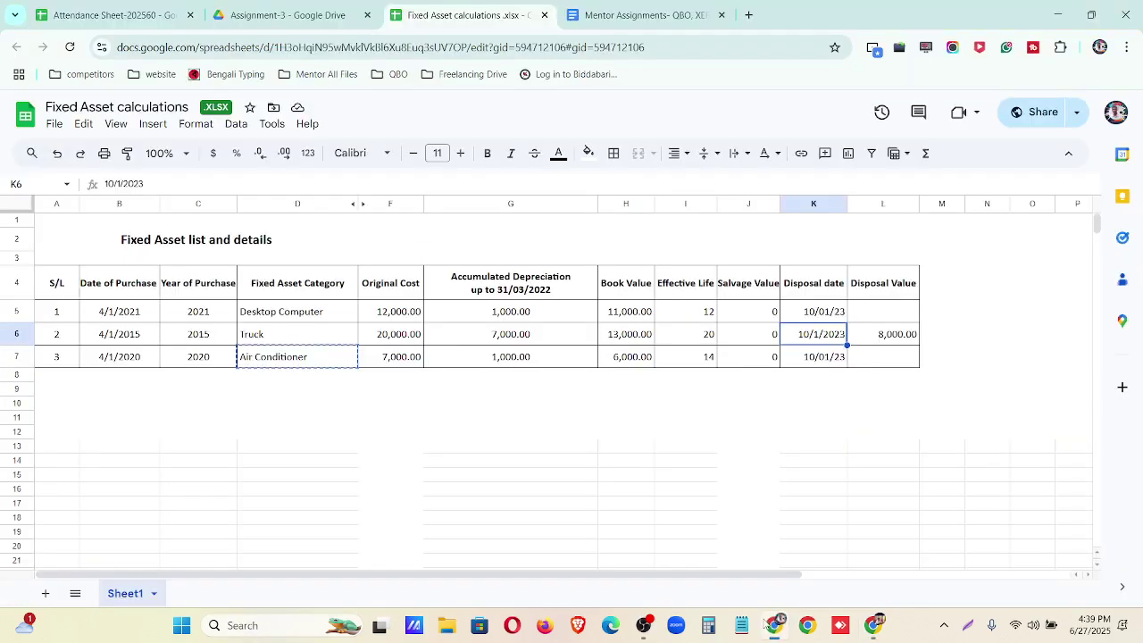
left_click(914, 338)
left_click(883, 633)
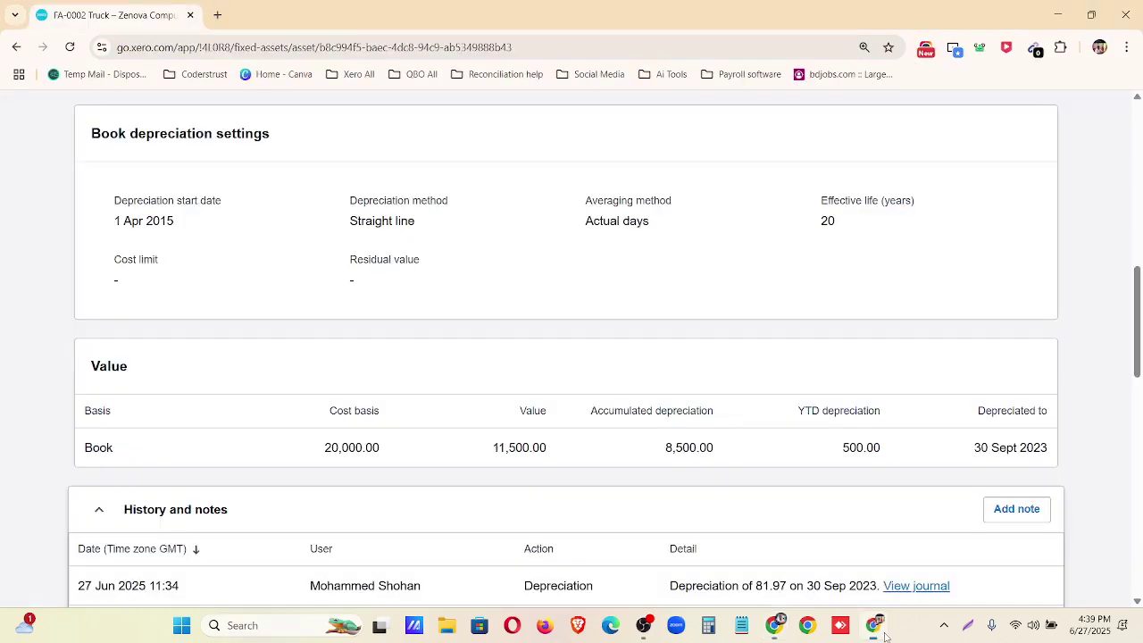
scroll(346, 339, "up", 5)
scroll(250, 261, "up", 5)
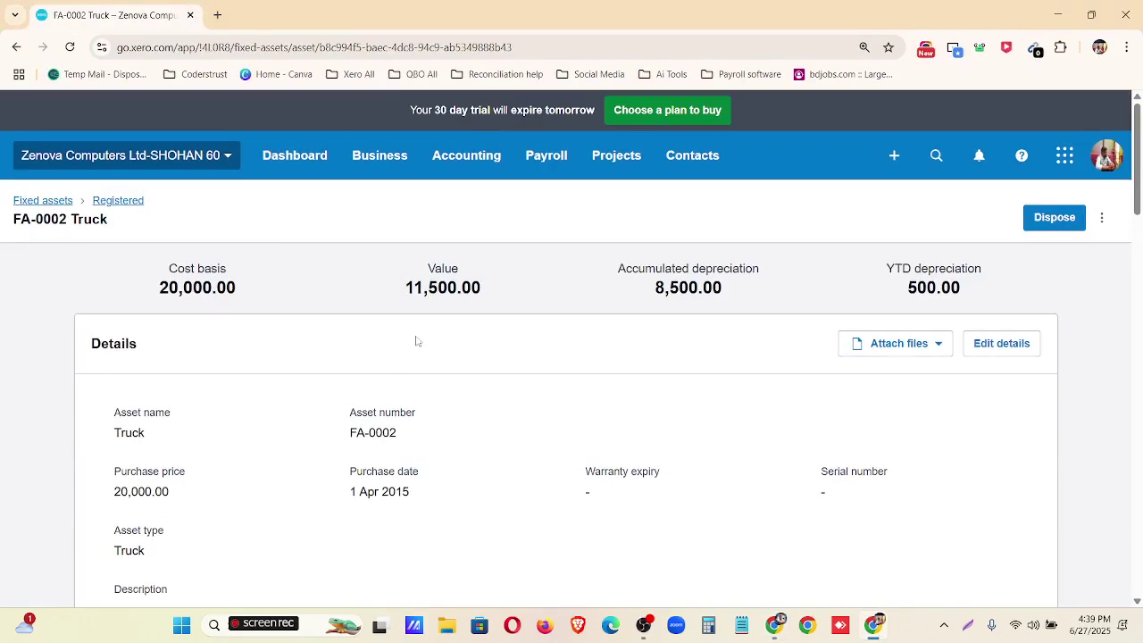
left_click_drag(402, 289, 514, 286)
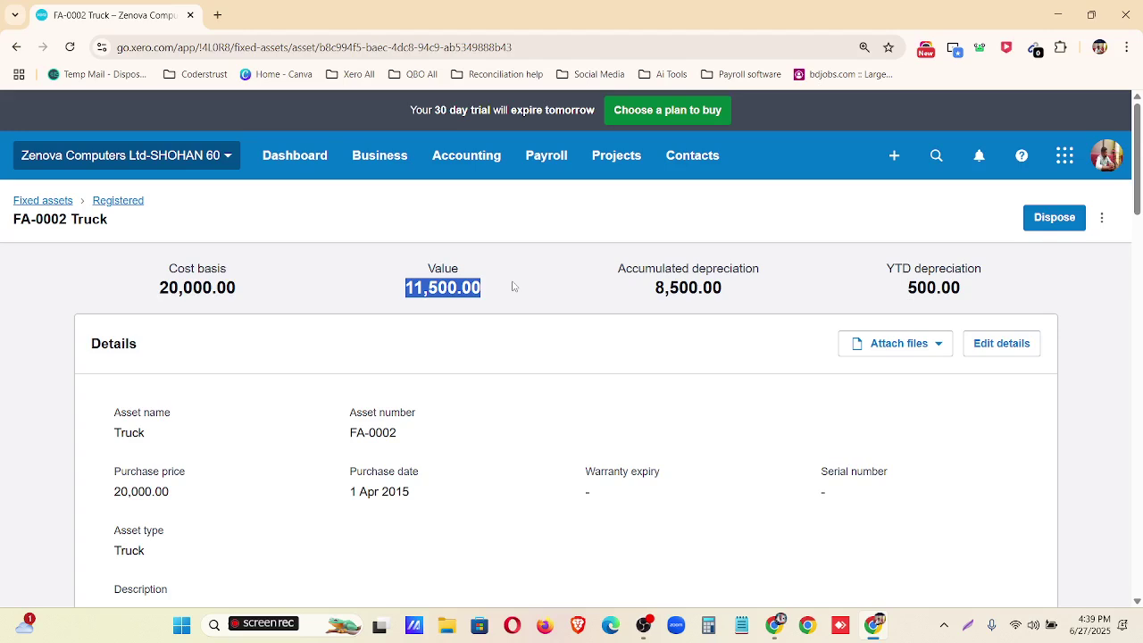
left_click(575, 257)
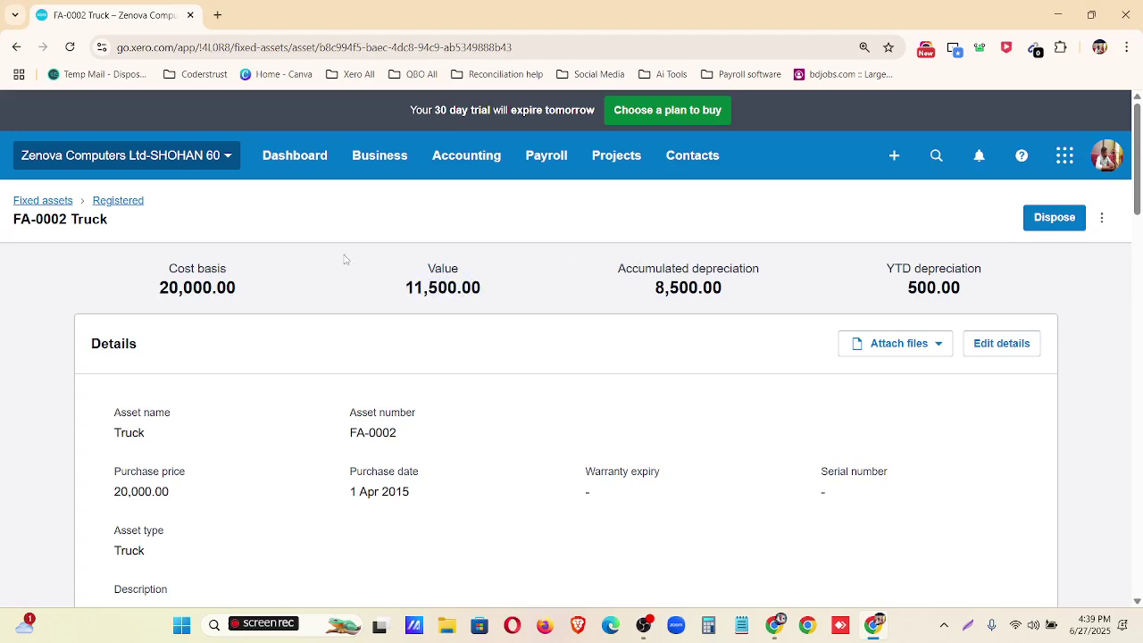
- Start the disposal of the Truck and set its disposal date to 1 Oct 2023
left_click(1054, 224)
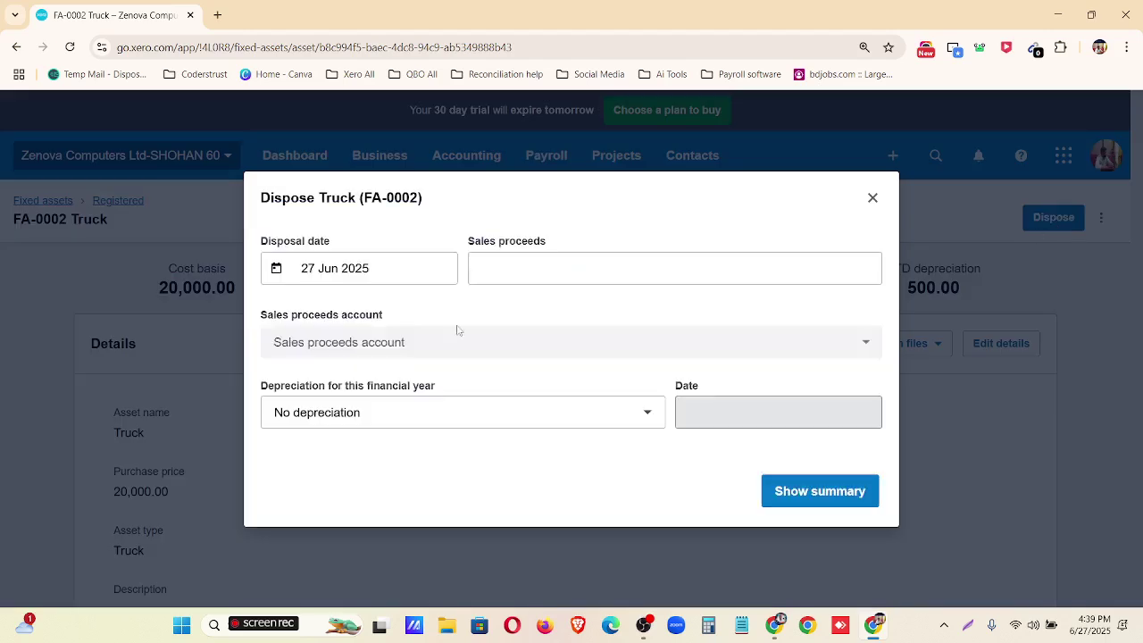
left_click(398, 272)
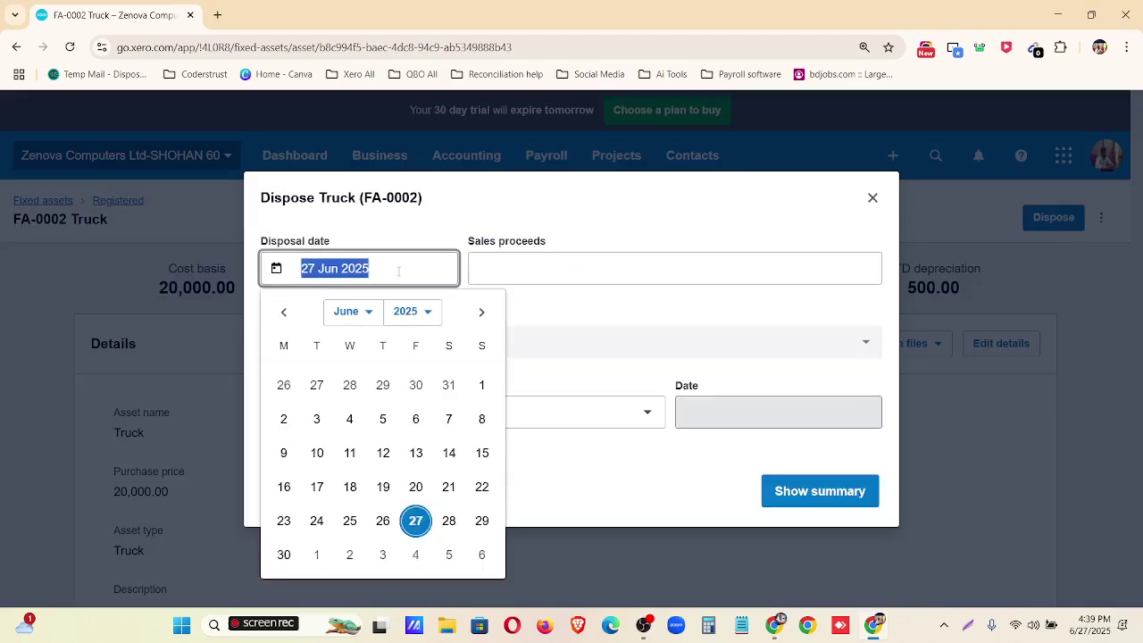
left_click(377, 313)
left_click(361, 501)
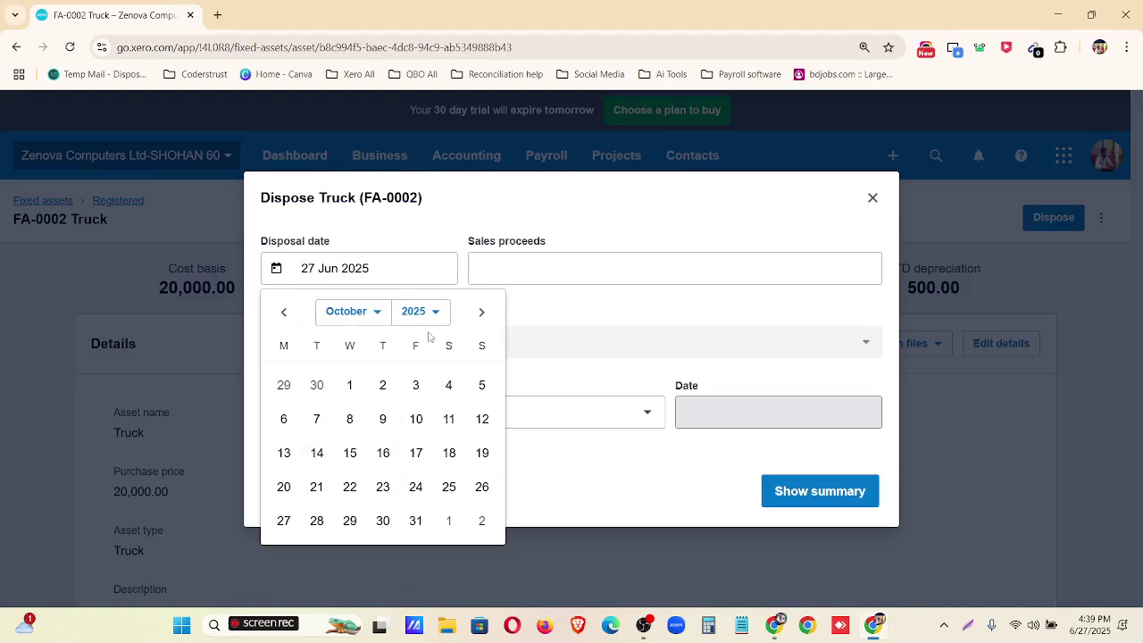
left_click(425, 319)
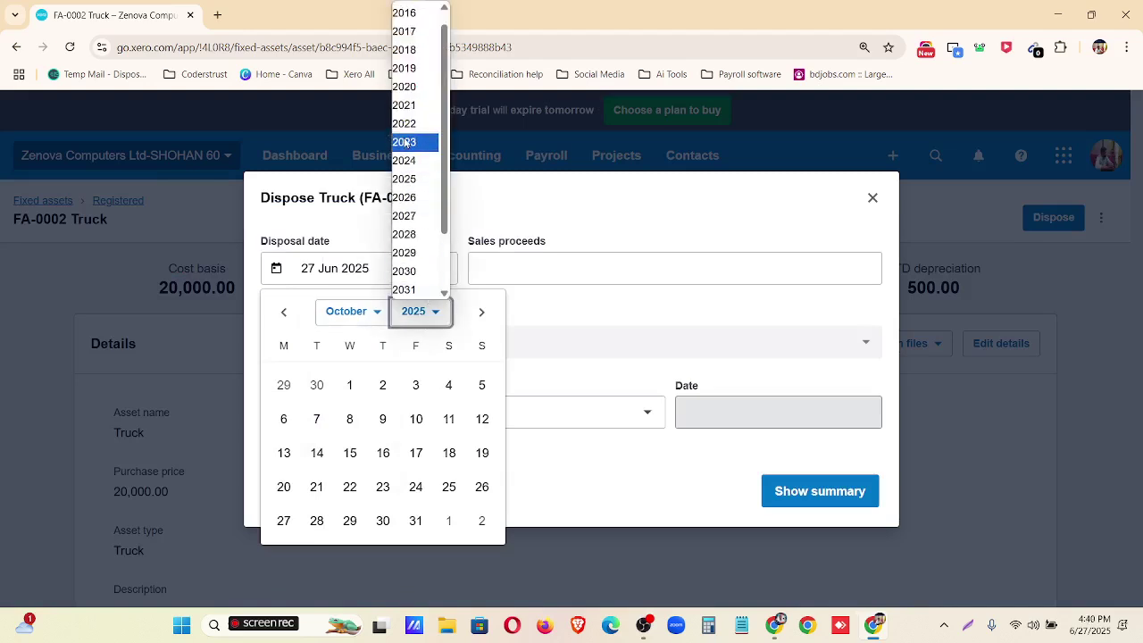
left_click(407, 143)
left_click(483, 386)
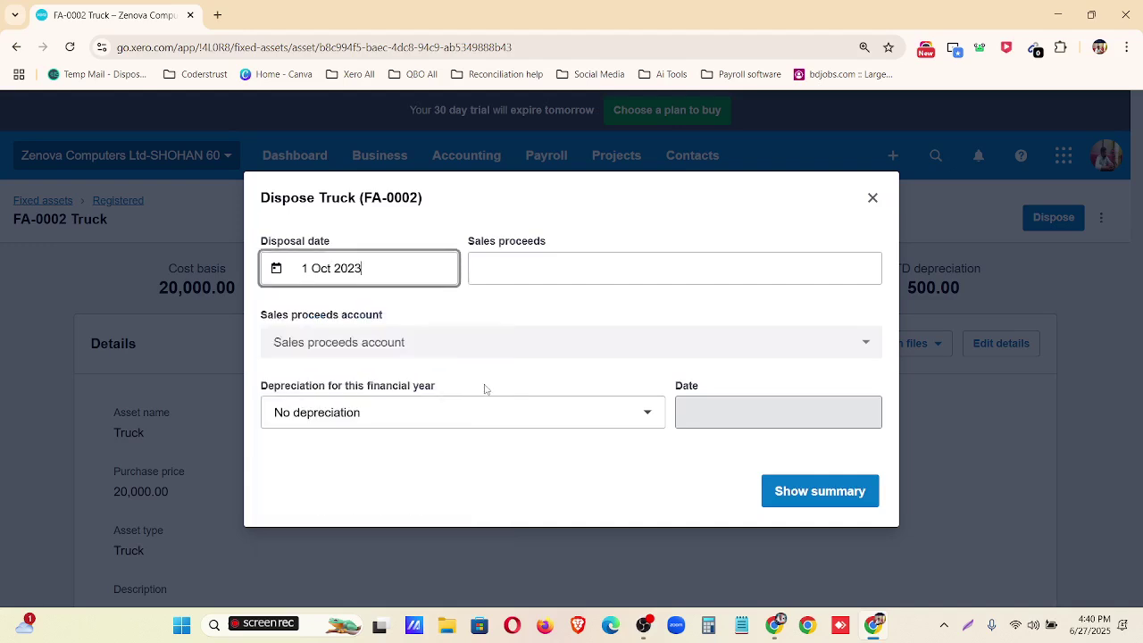
- Enter 8000 as the sales proceeds for the Truck's disposal
left_click_drag(547, 241, 473, 243)
left_click(498, 262)
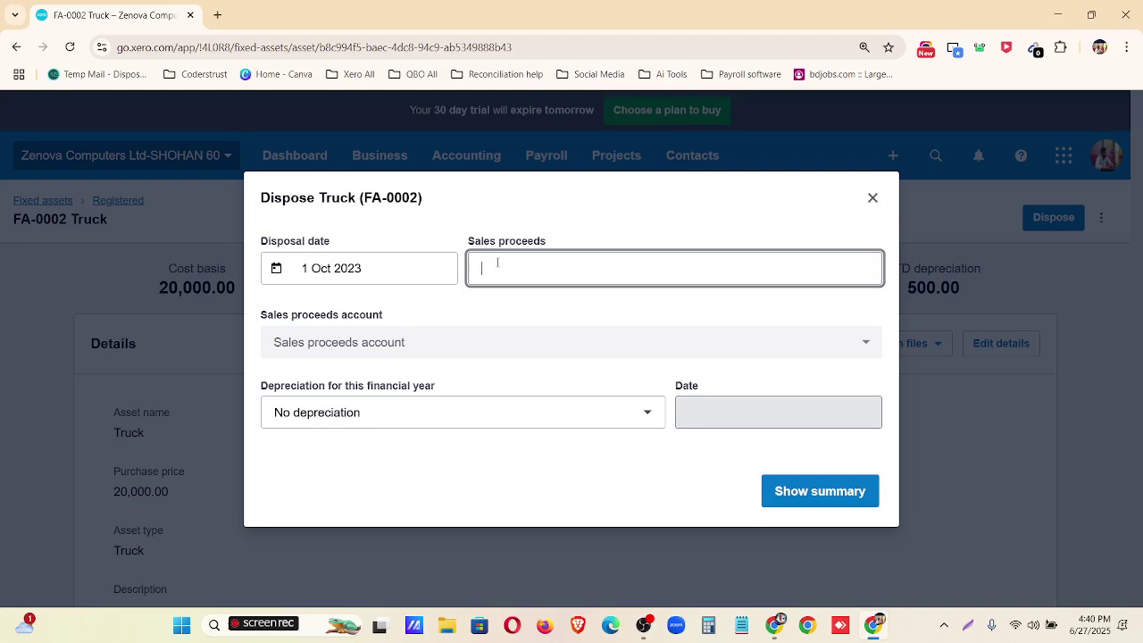
type("8000")
left_click(491, 299)
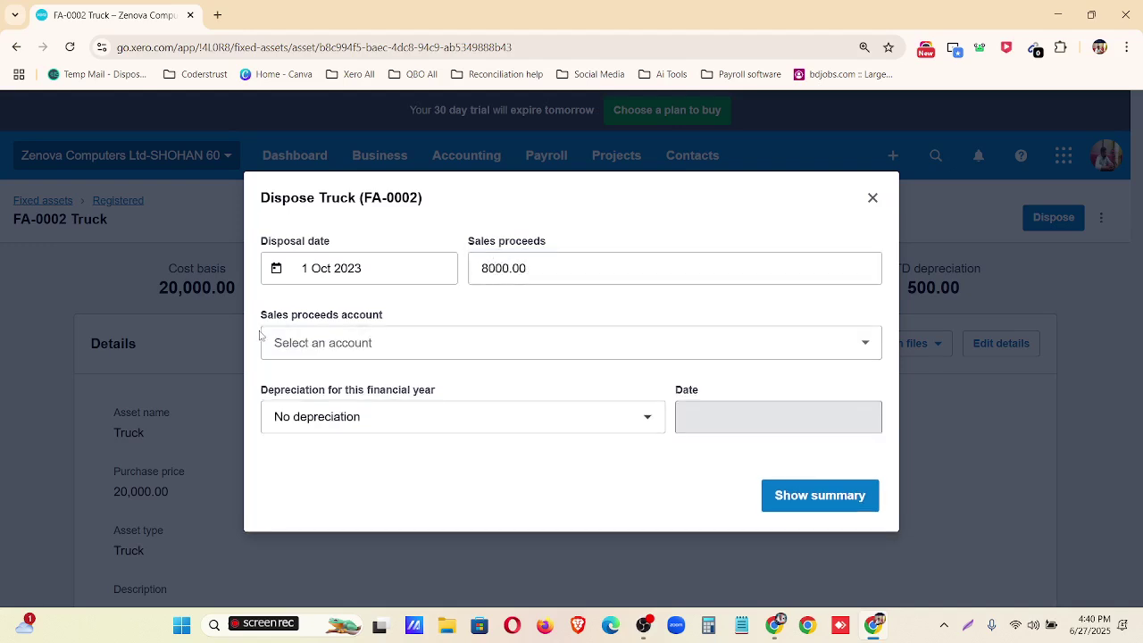
- Look through the revenue, expense, asset and liability accounts available for the sales proceeds, then close the list without choosing one
left_click(368, 346)
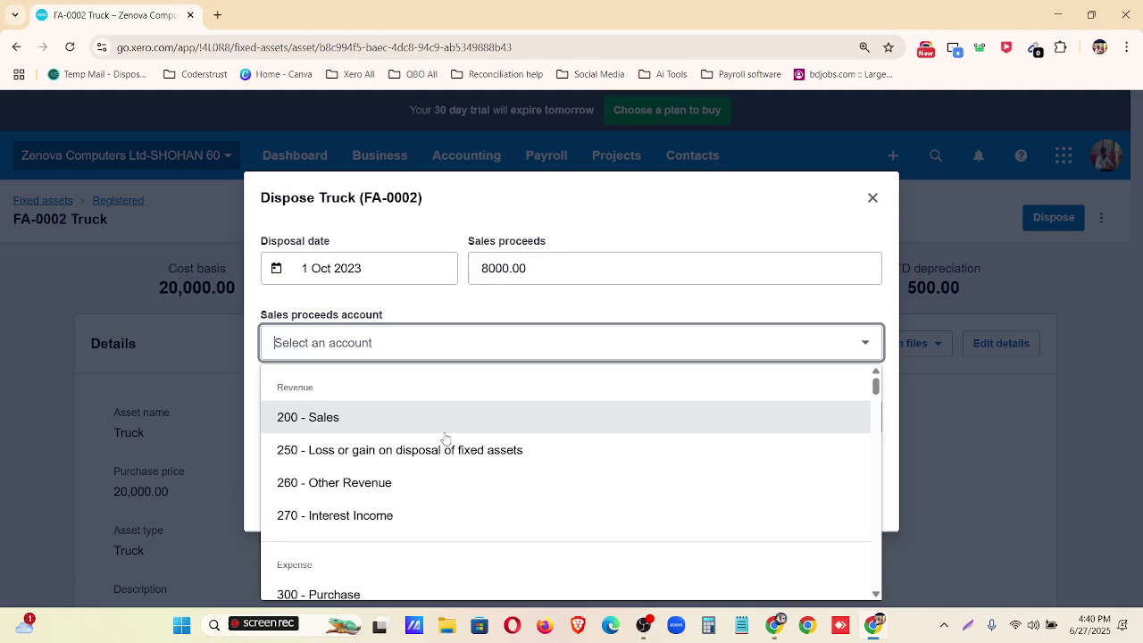
scroll(444, 438, "down", 5)
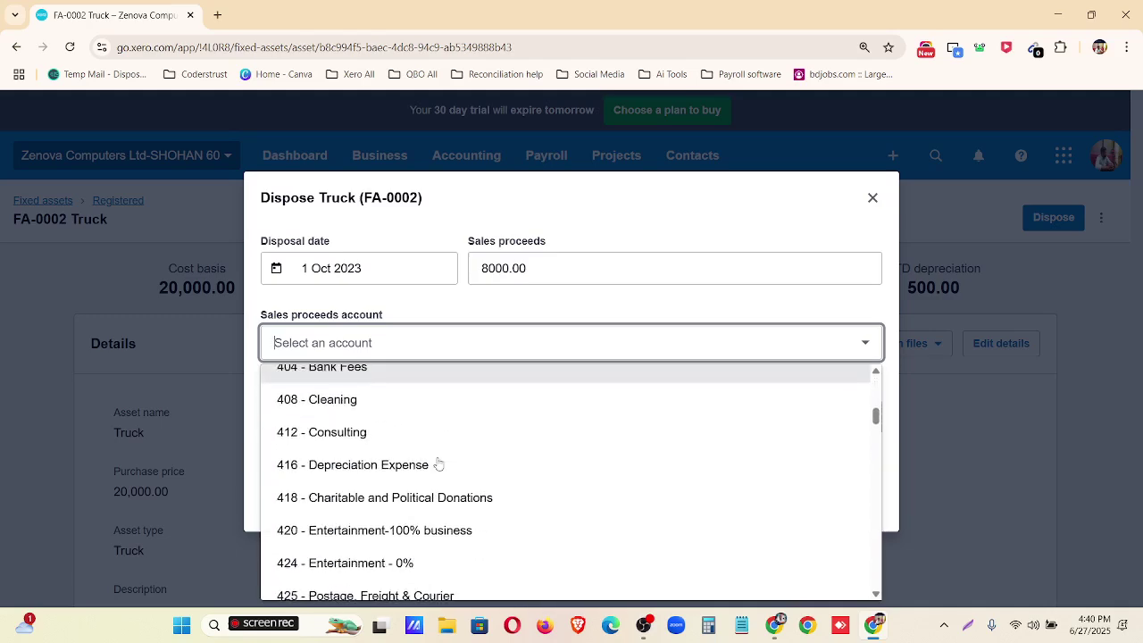
scroll(439, 464, "down", 8)
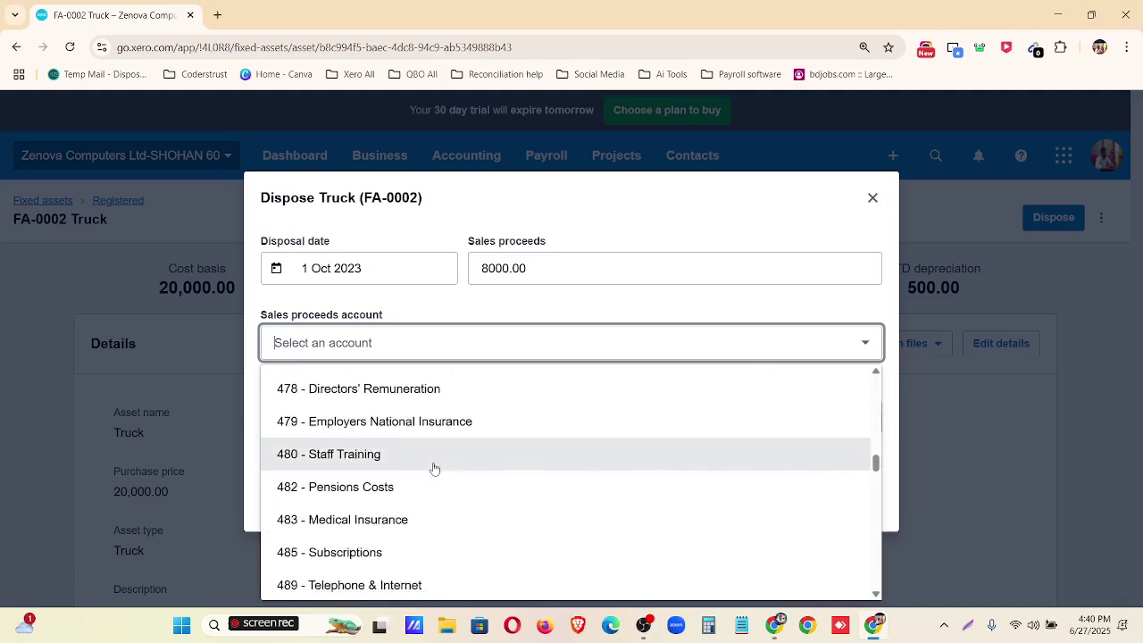
scroll(434, 464, "down", 5)
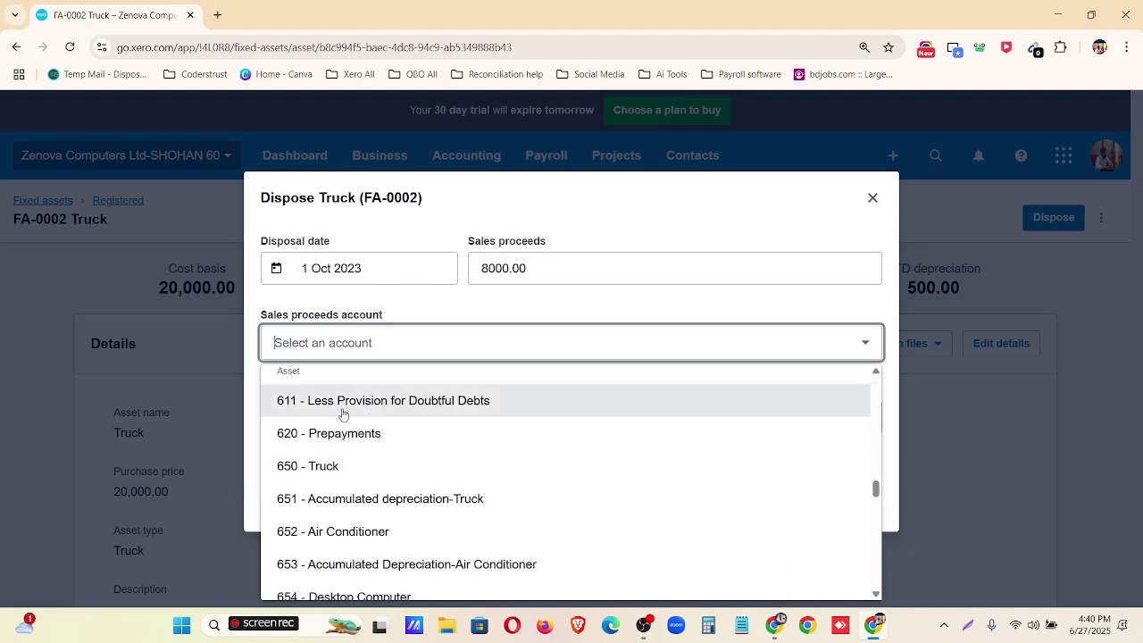
scroll(345, 444, "down", 1)
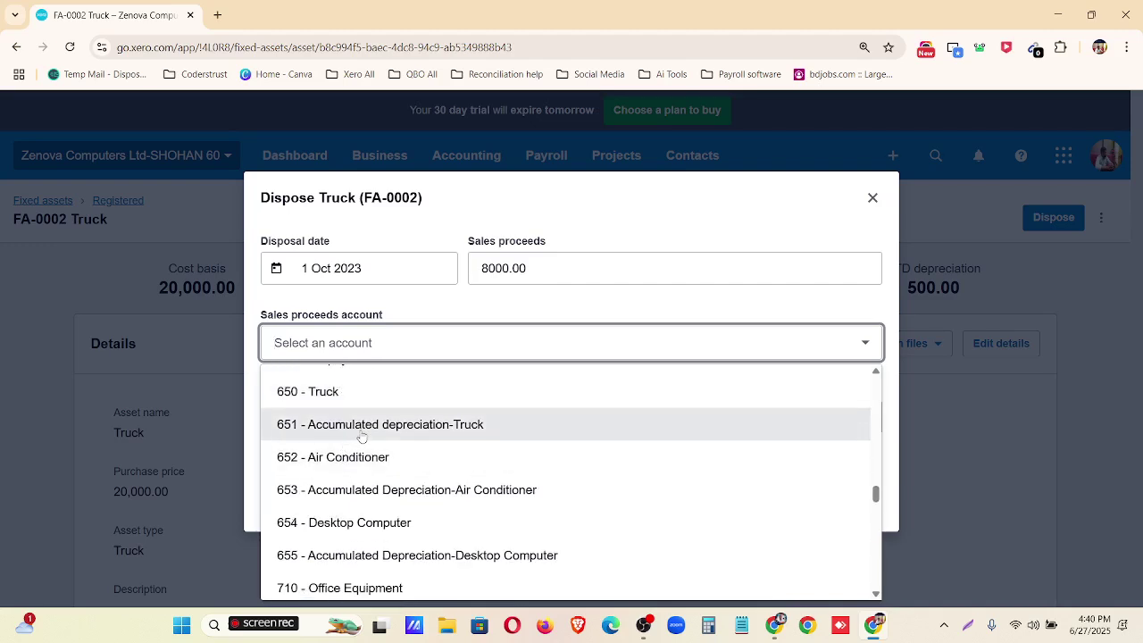
scroll(362, 437, "down", 1)
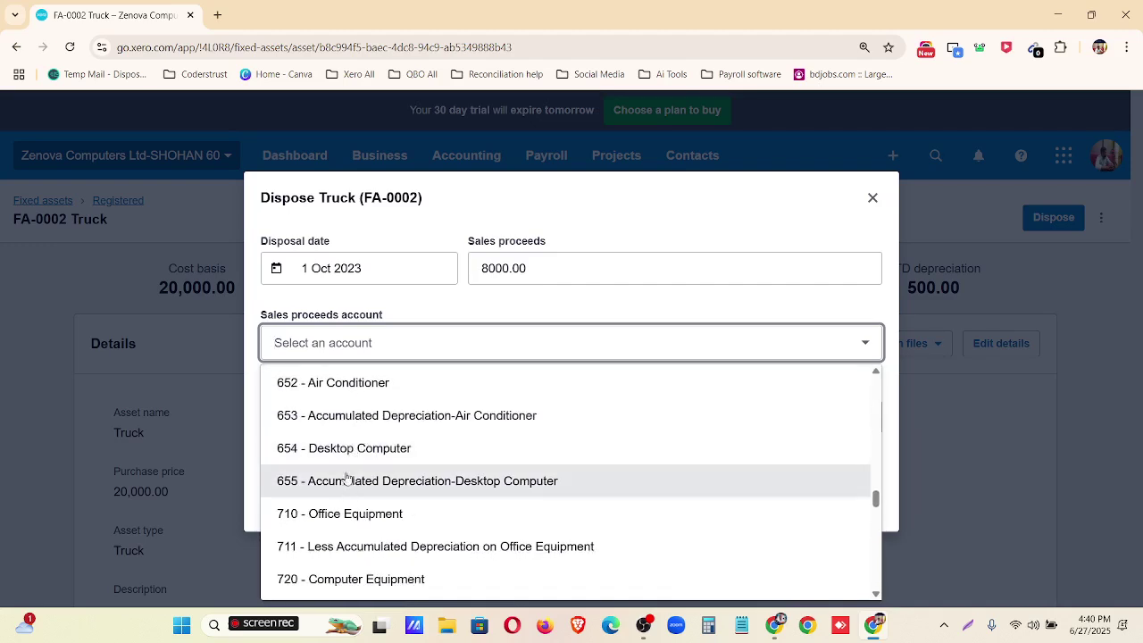
scroll(347, 505, "down", 1)
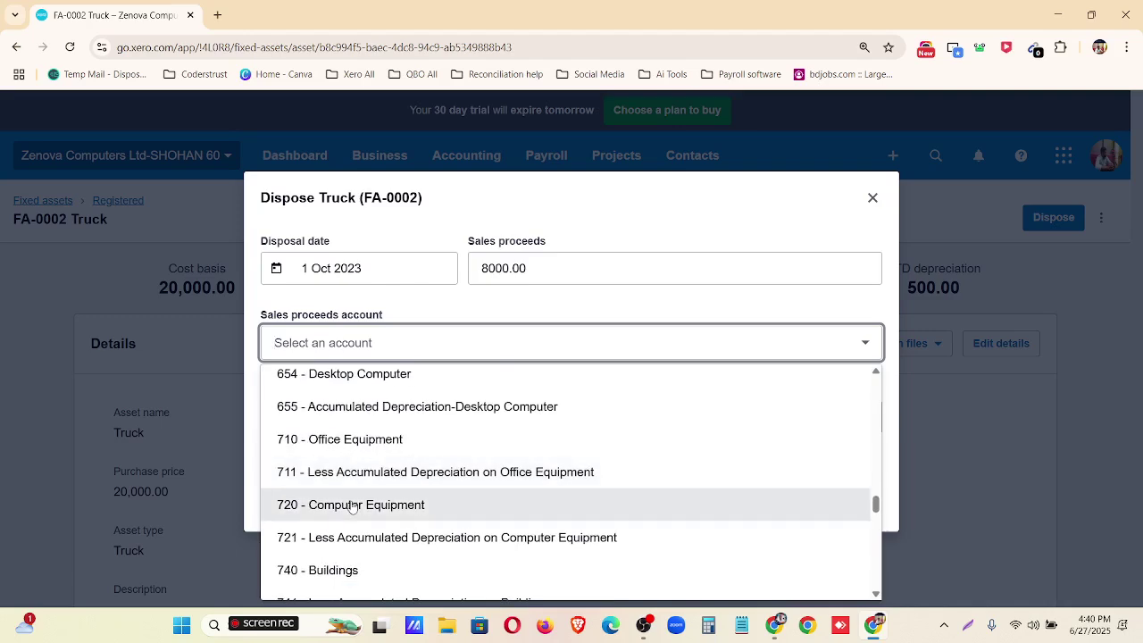
scroll(351, 505, "down", 1)
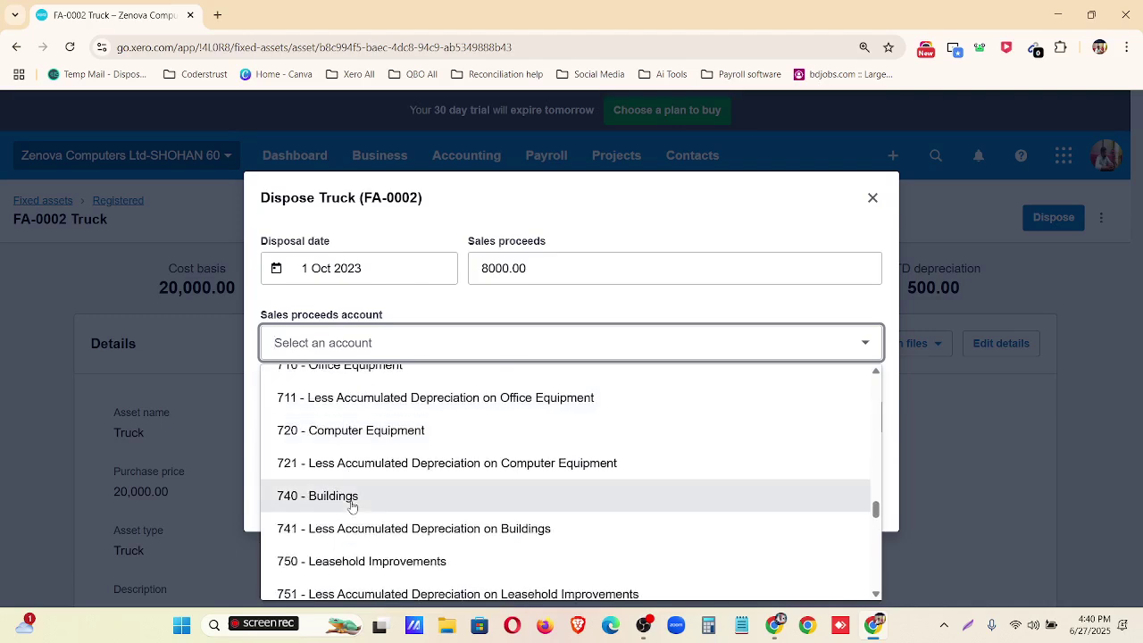
scroll(351, 506, "down", 2)
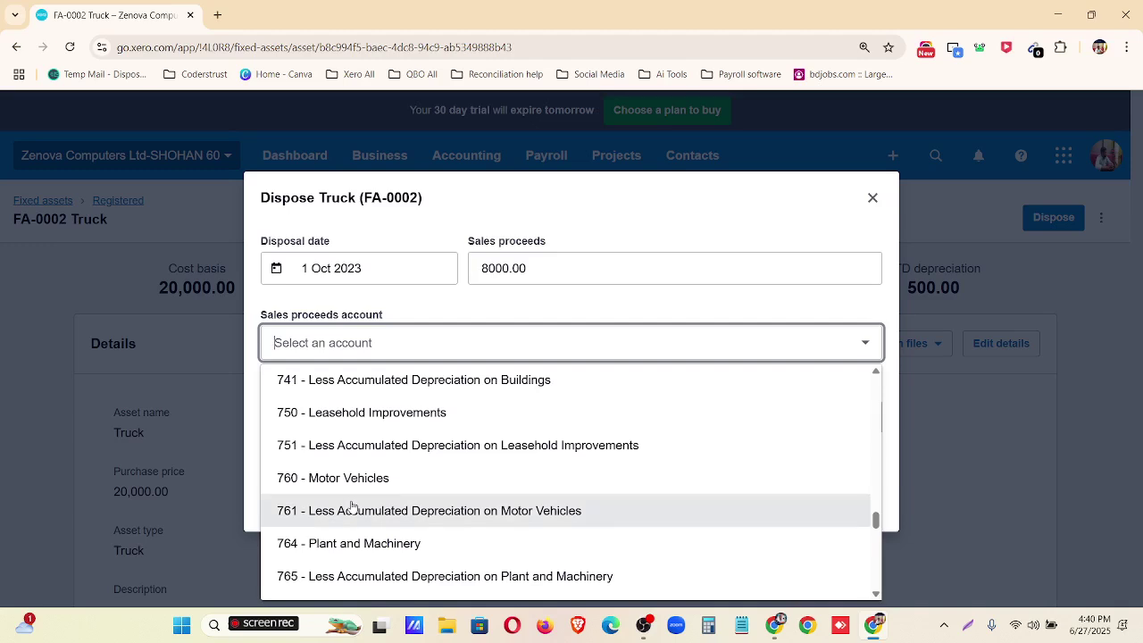
scroll(353, 507, "down", 1)
scroll(355, 509, "down", 1)
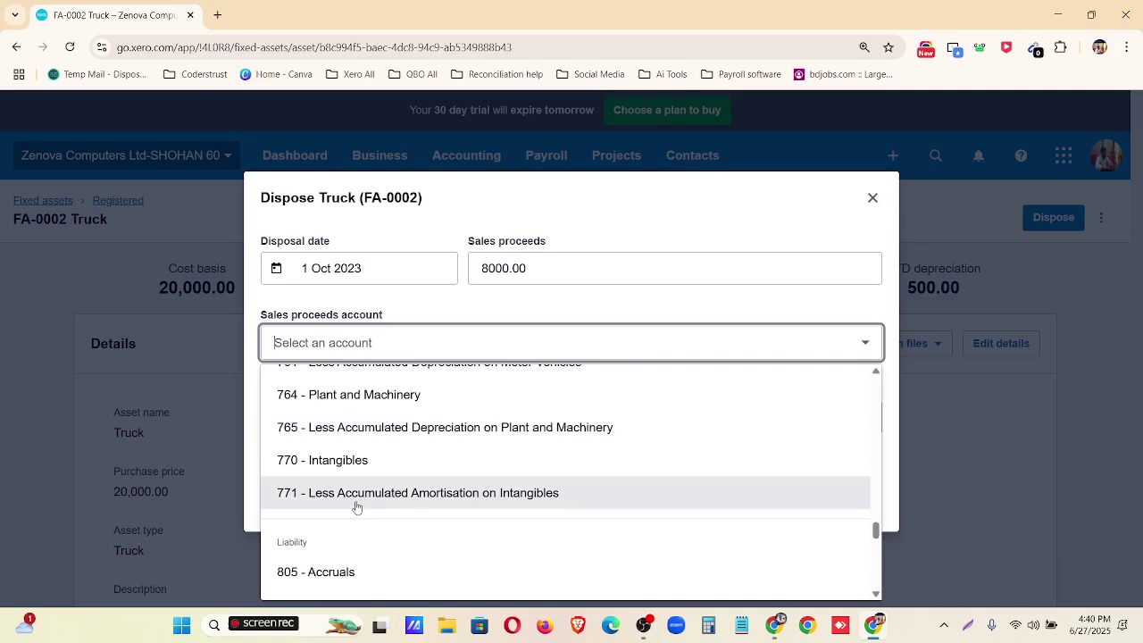
left_click(465, 307)
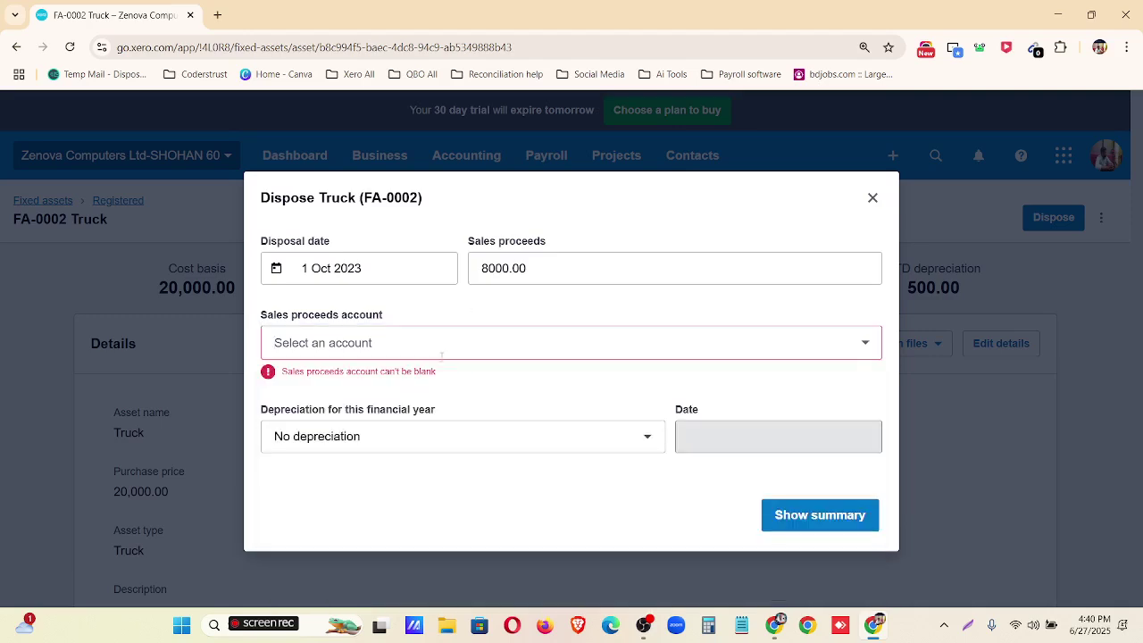
- Set the sales proceeds account to 250 - Loss or gain on disposal of fixed assets
left_click(441, 348)
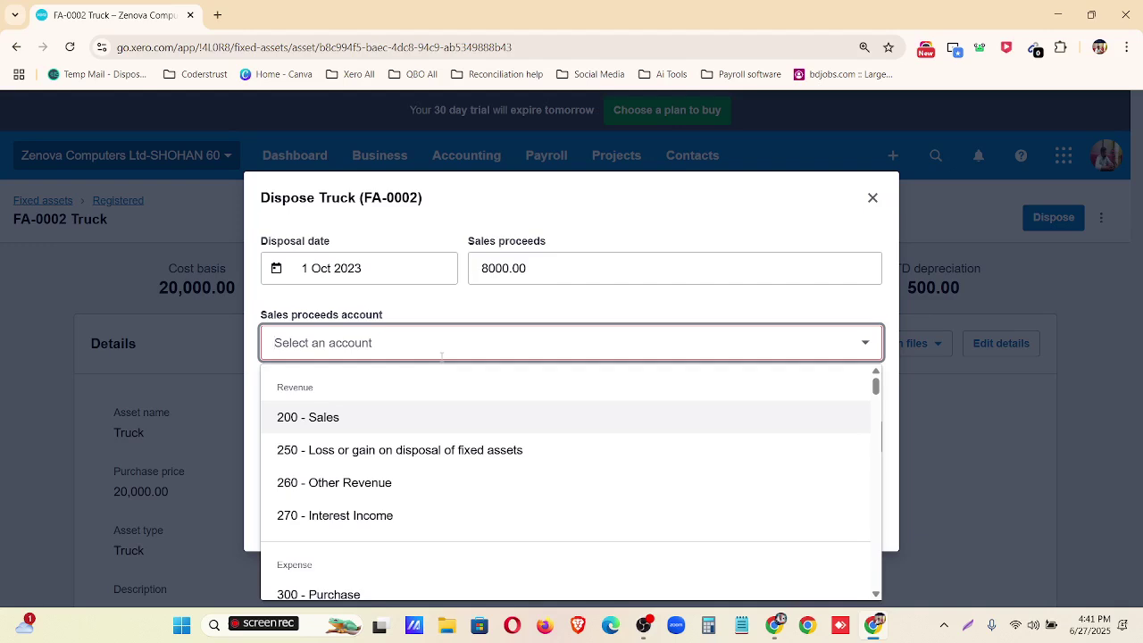
left_click(410, 453)
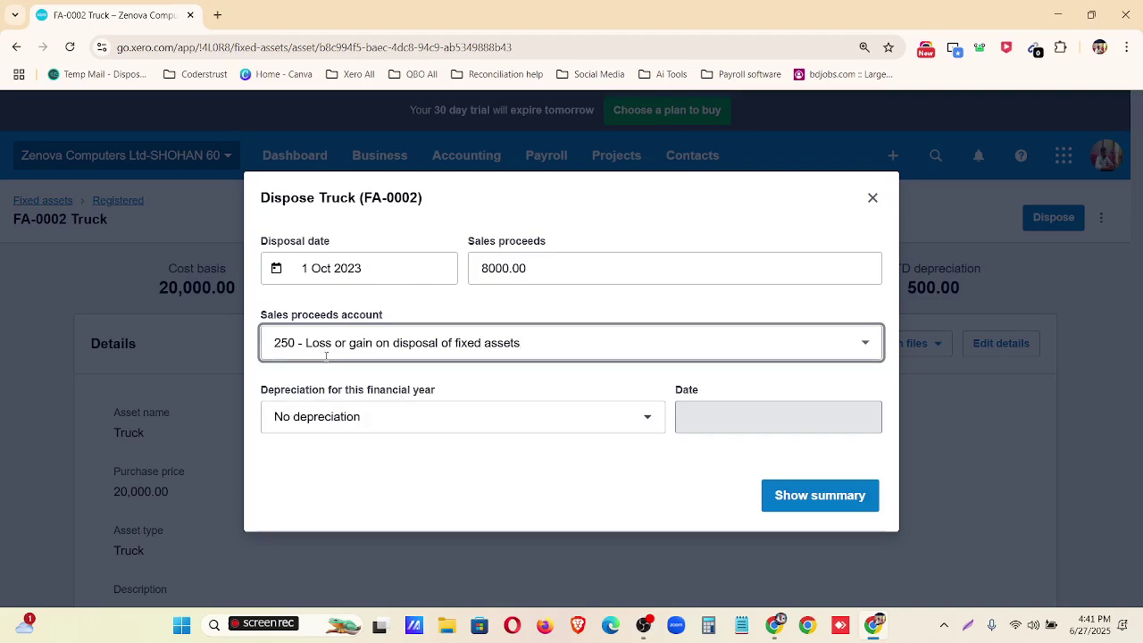
left_click(863, 342)
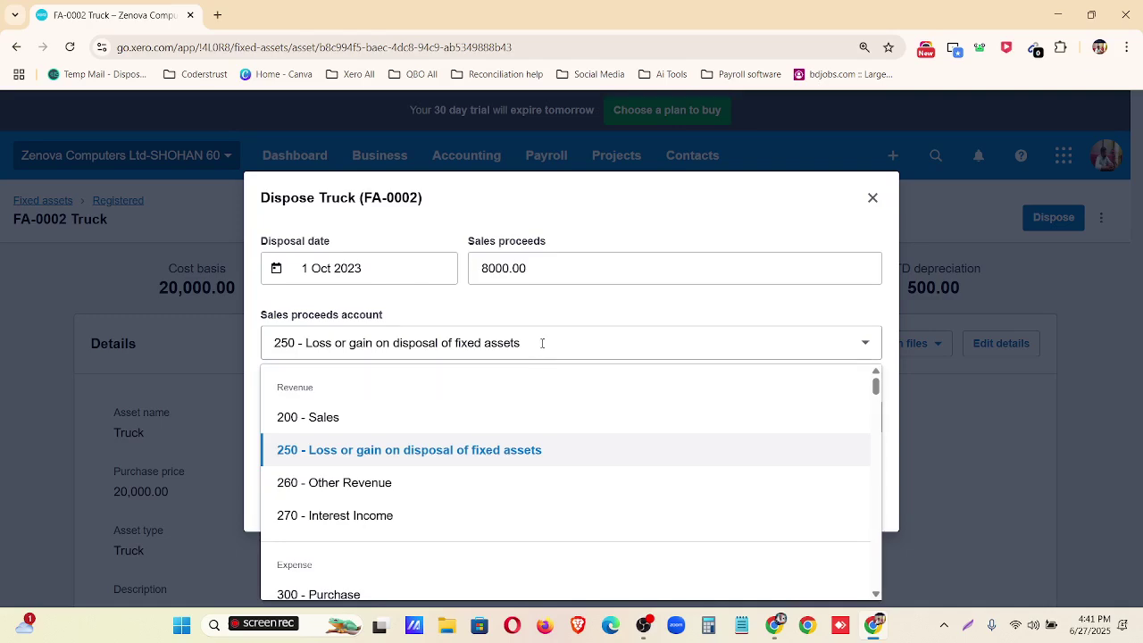
left_click_drag(544, 342, 207, 372)
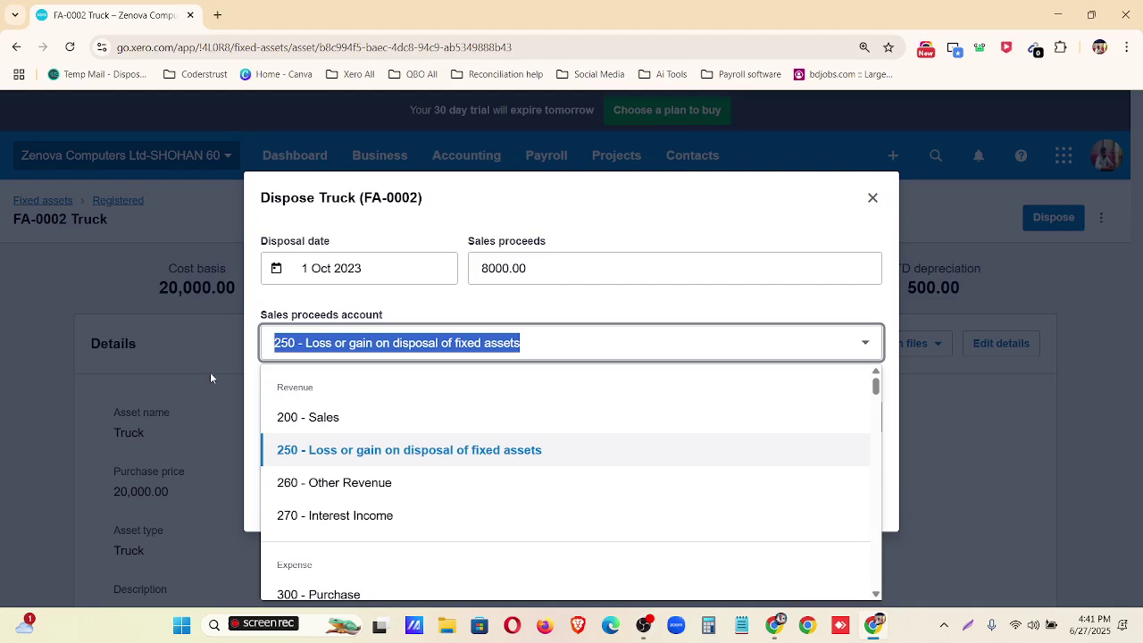
left_click(414, 313)
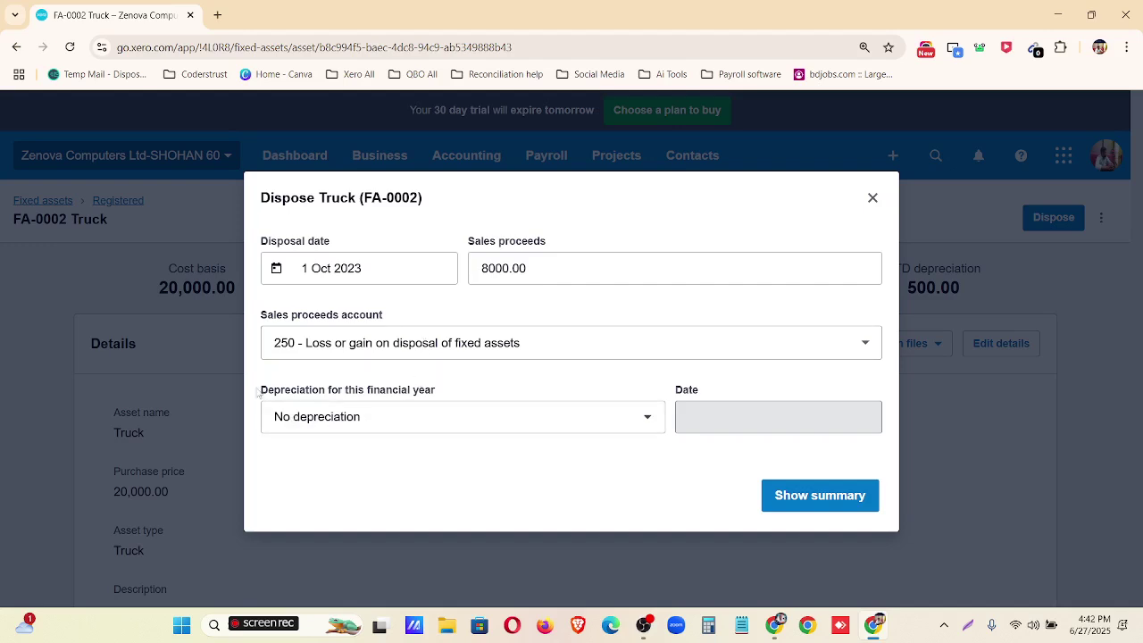
- Set this financial year's depreciation to all depreciation up to and including 30 Sept 2023, and generate the disposal summary
left_click_drag(259, 391, 456, 387)
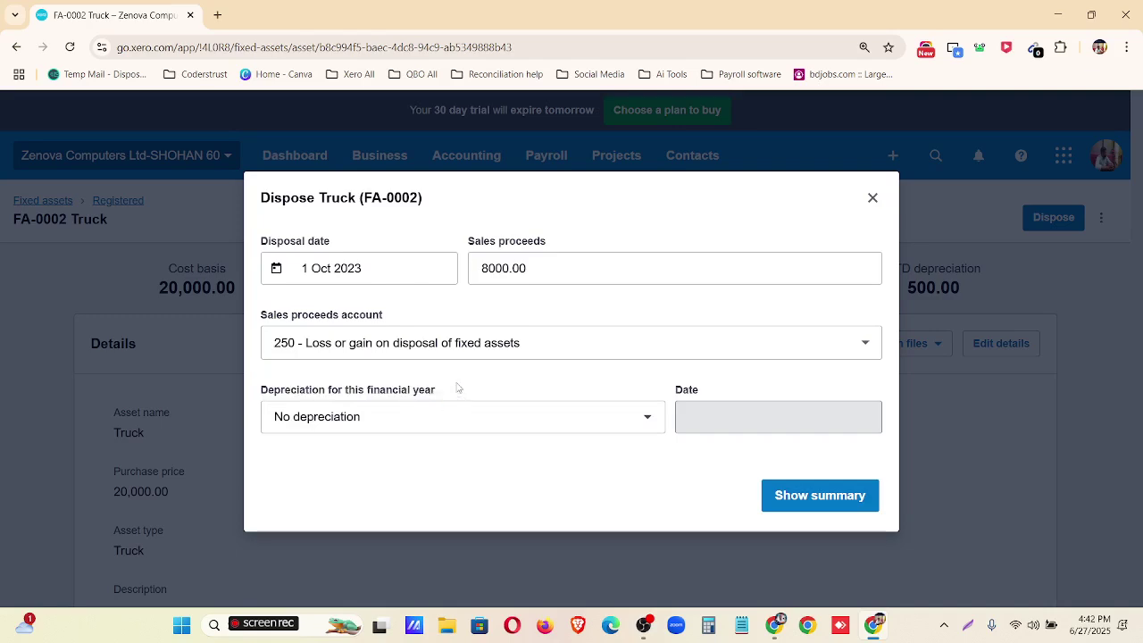
left_click(456, 433)
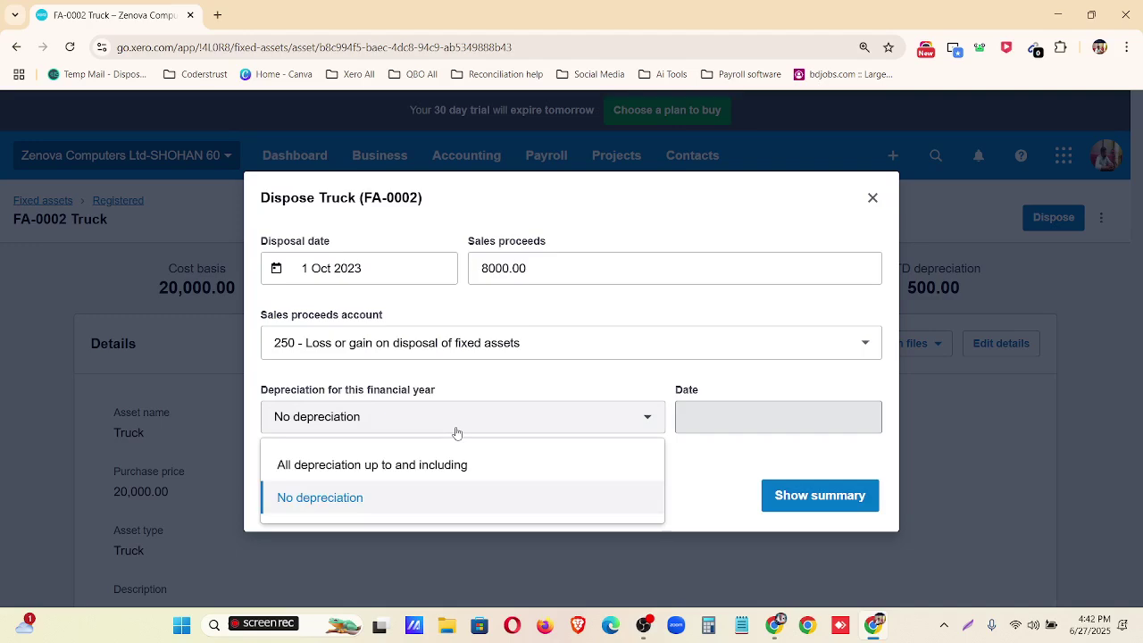
left_click(453, 464)
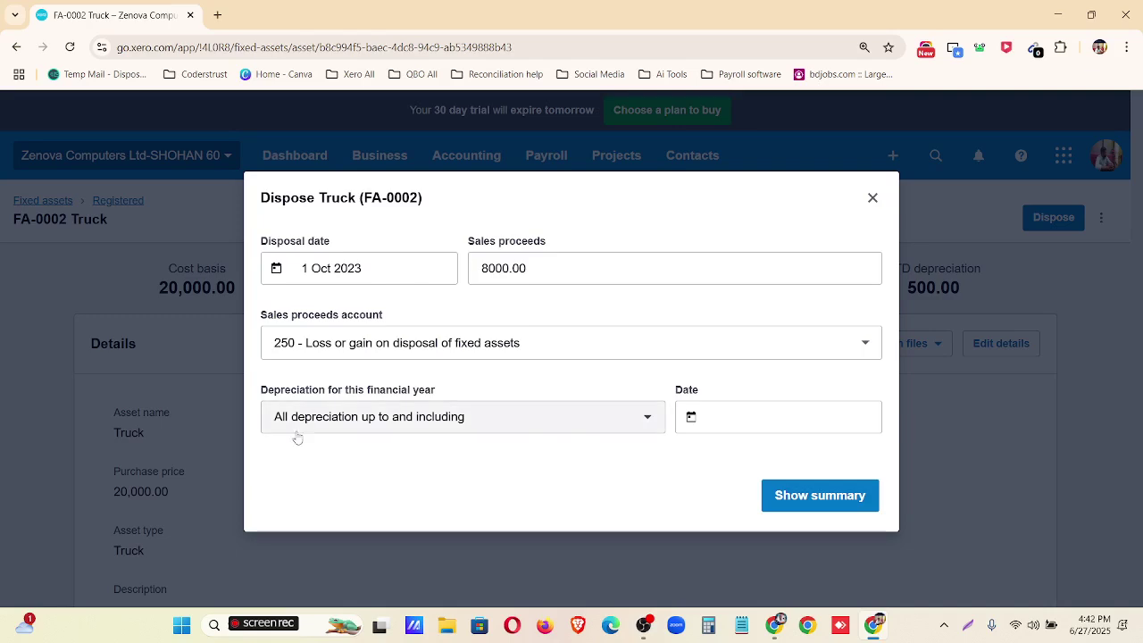
left_click(701, 421)
left_click(754, 169)
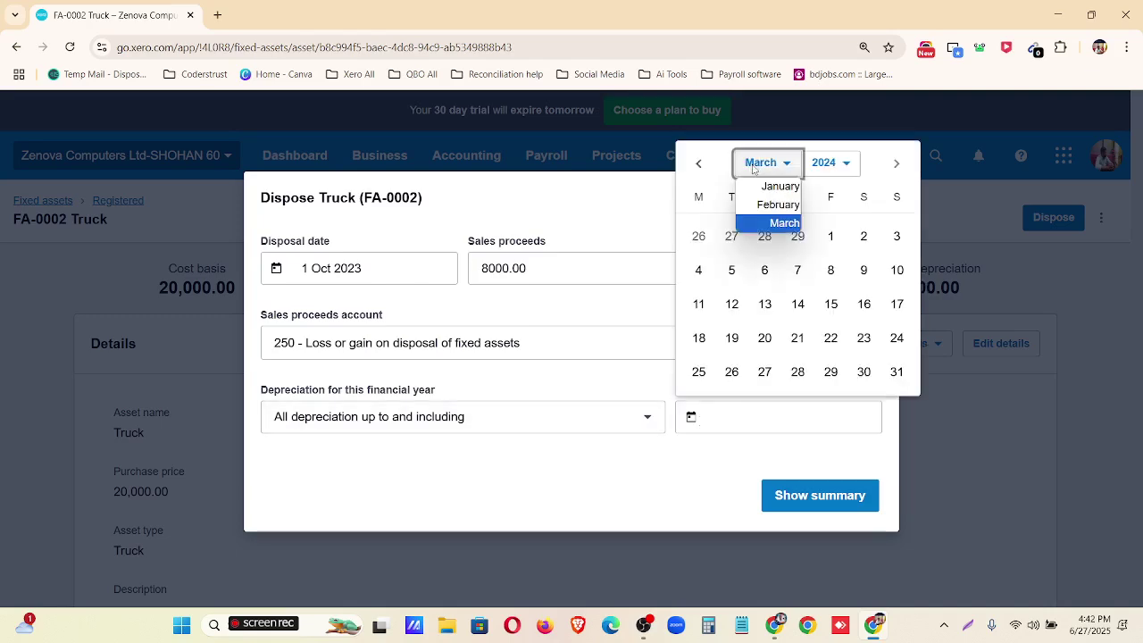
left_click(826, 162)
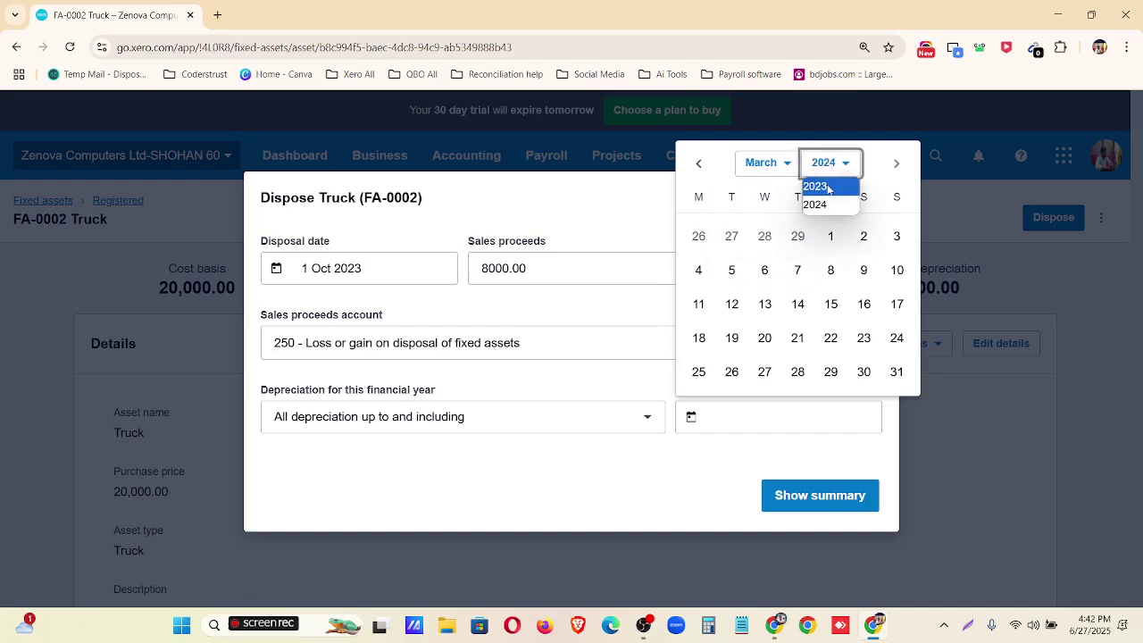
left_click(814, 184)
left_click(764, 165)
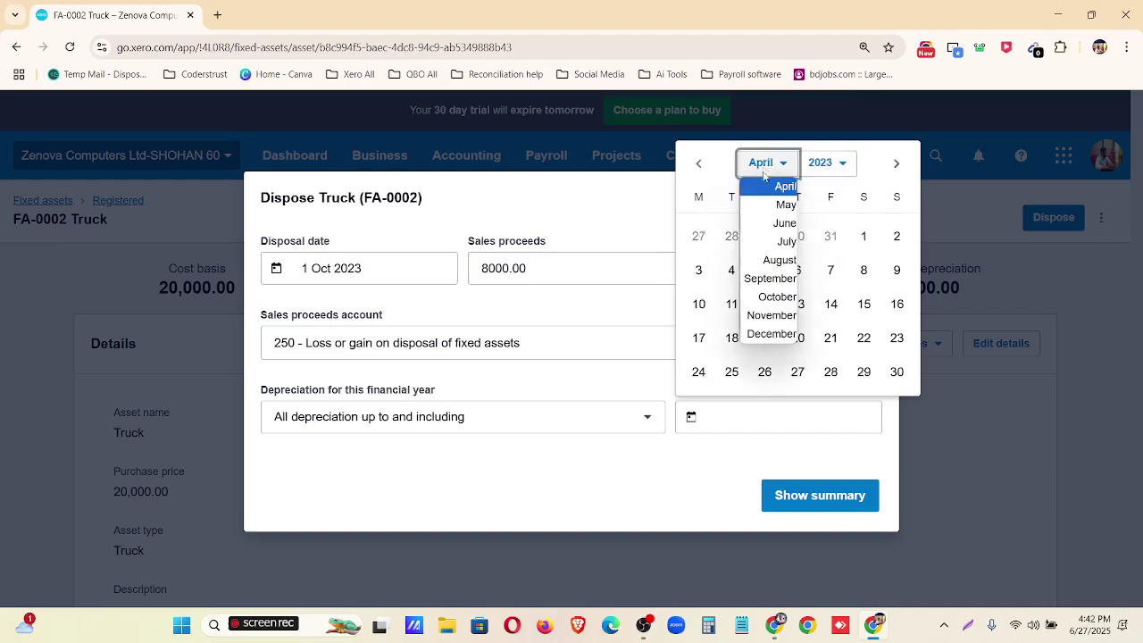
left_click(770, 278)
left_click(862, 372)
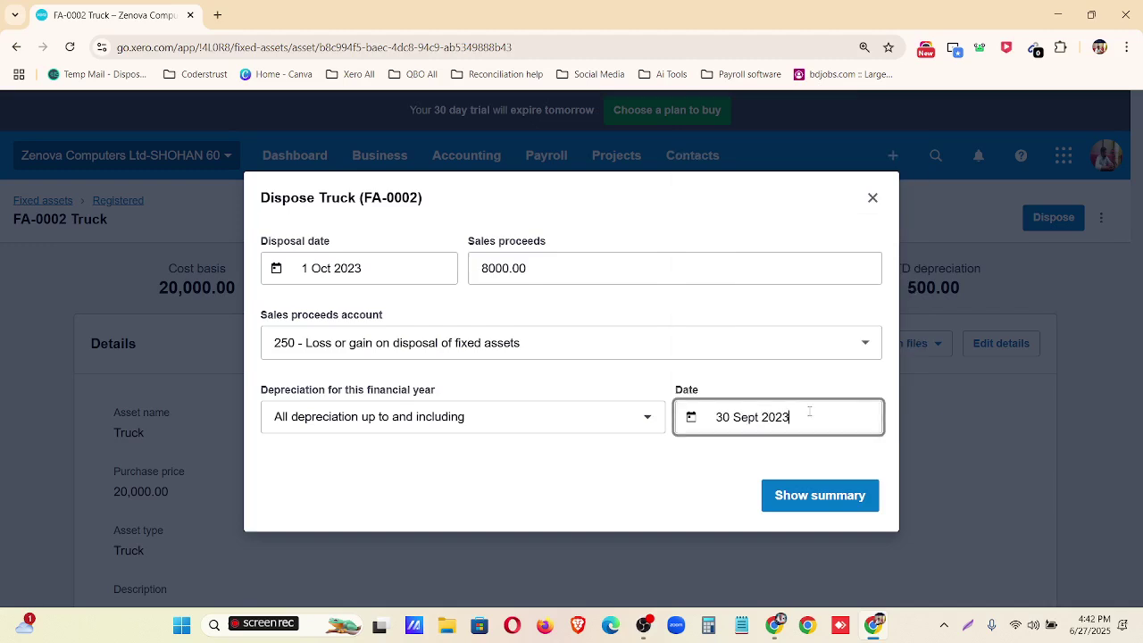
left_click(809, 497)
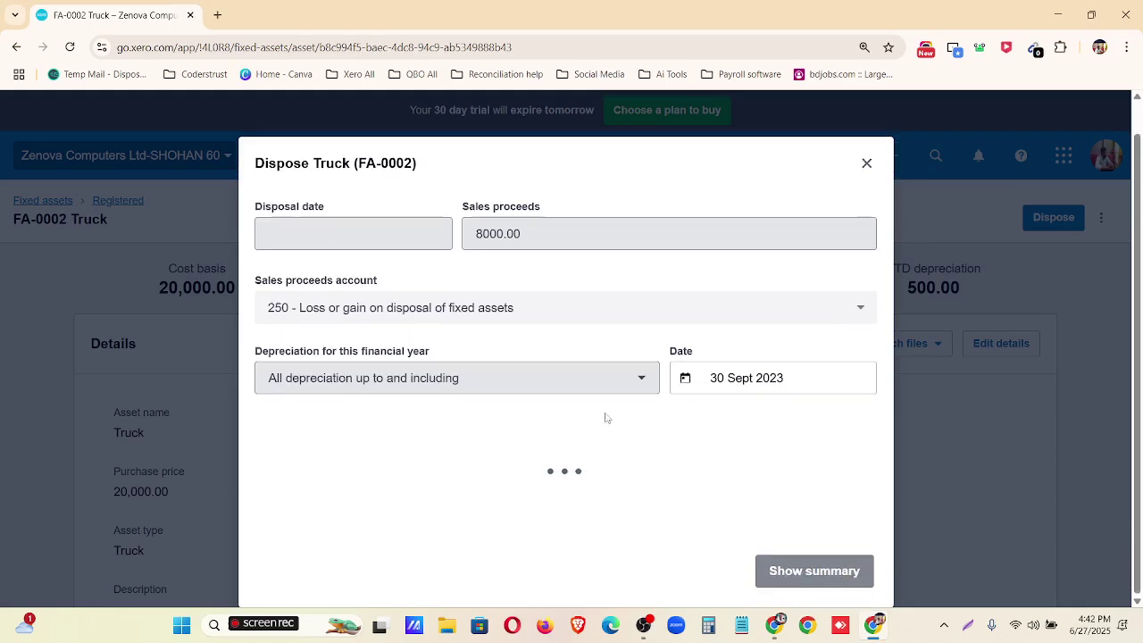
- Check the cost, accumulated depreciation, sale proceeds and loss in the Truck's disposal summary, and open its disposal journal for review
scroll(603, 410, "down", 2)
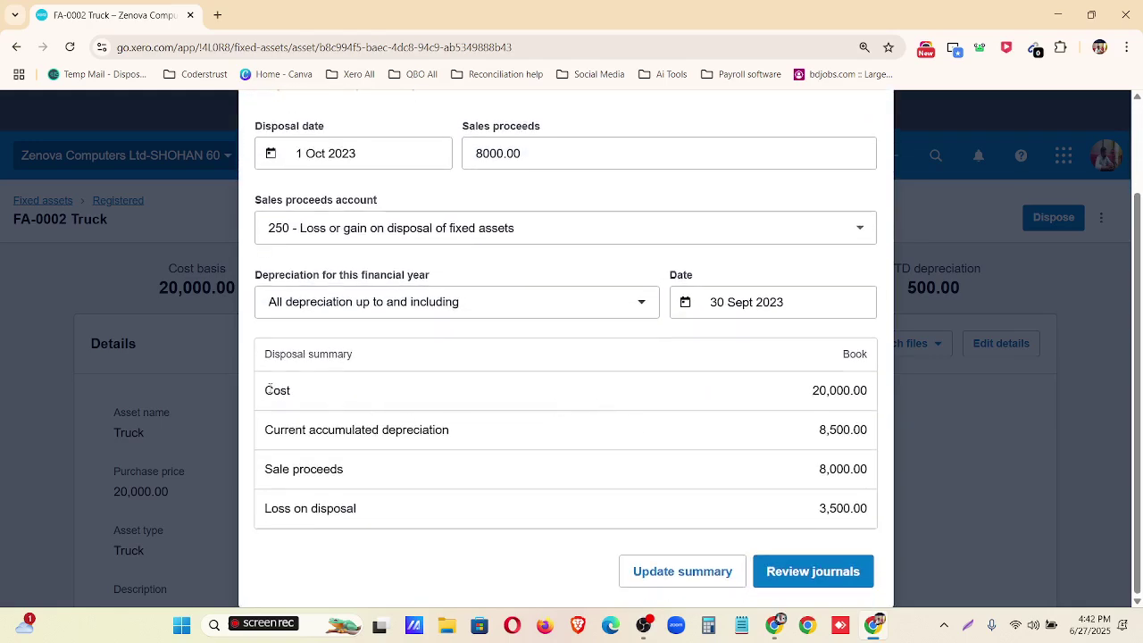
left_click_drag(268, 390, 862, 391)
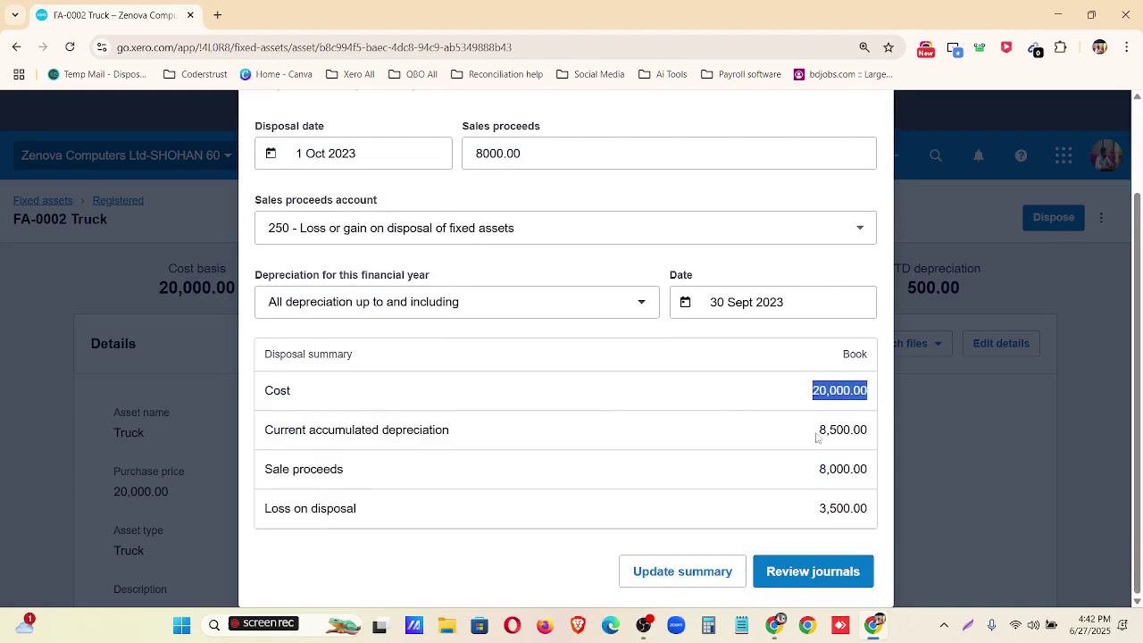
left_click_drag(815, 438, 870, 434)
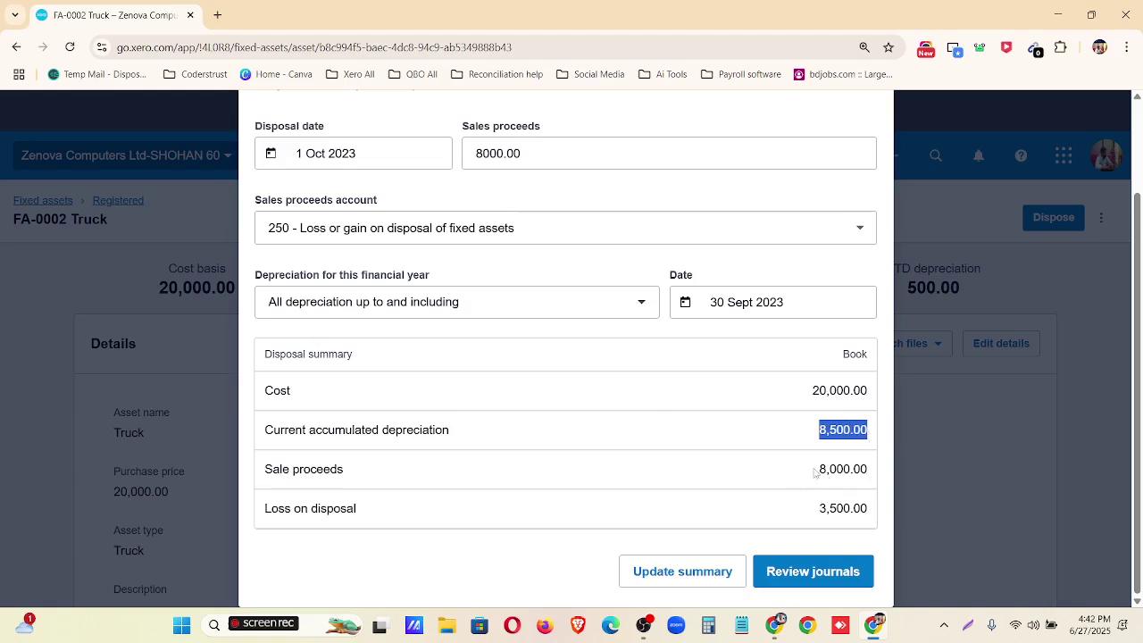
left_click_drag(815, 473, 876, 471)
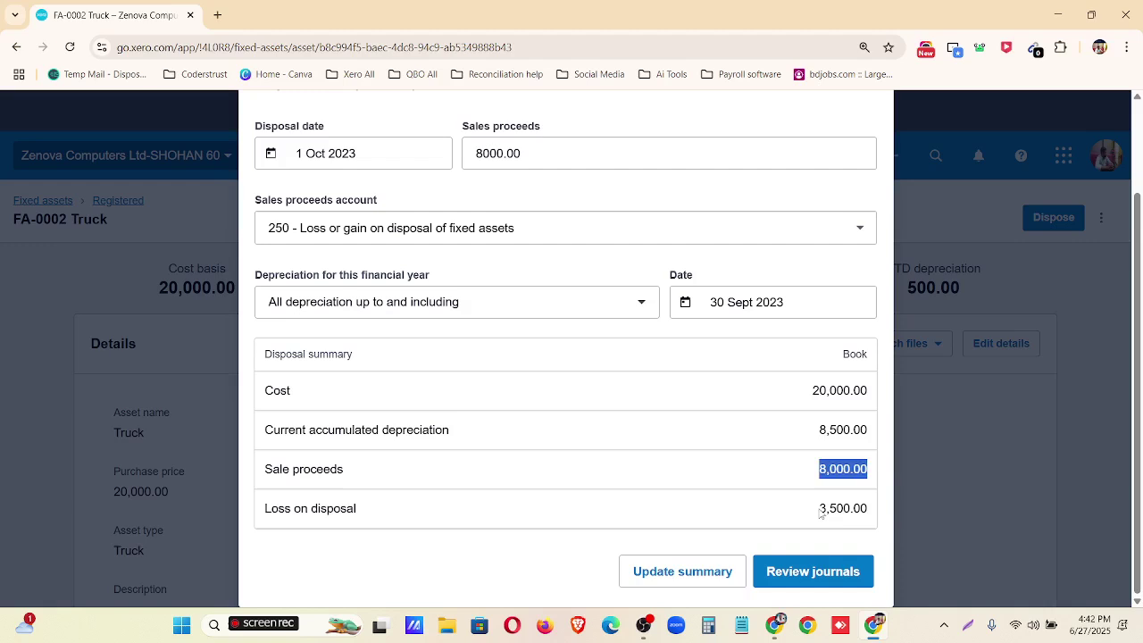
left_click_drag(820, 509, 869, 508)
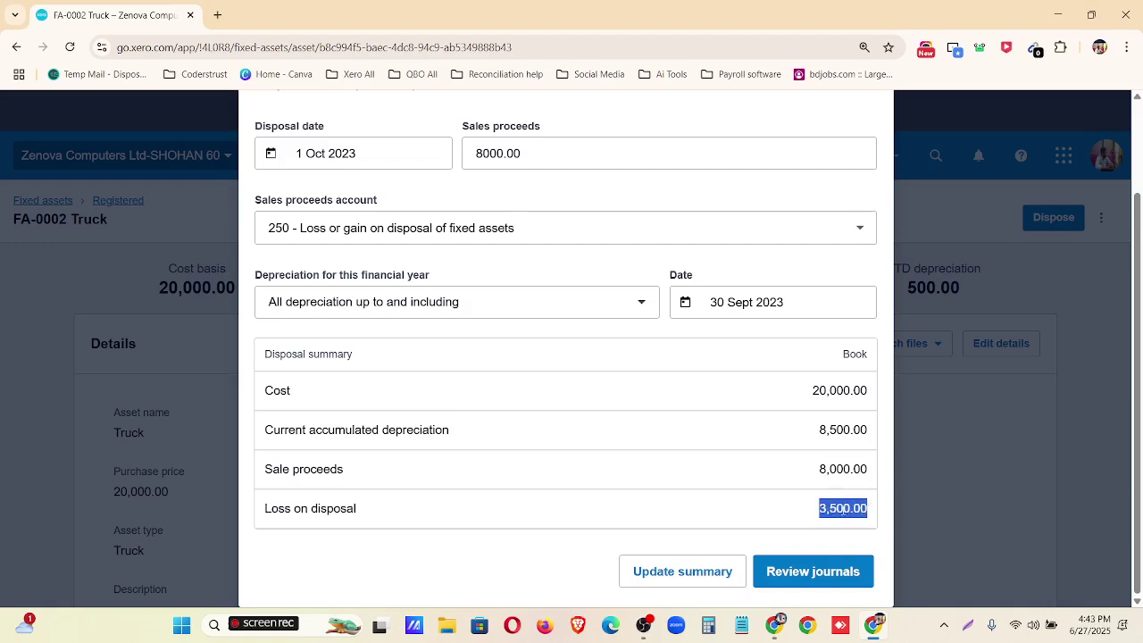
left_click(803, 582)
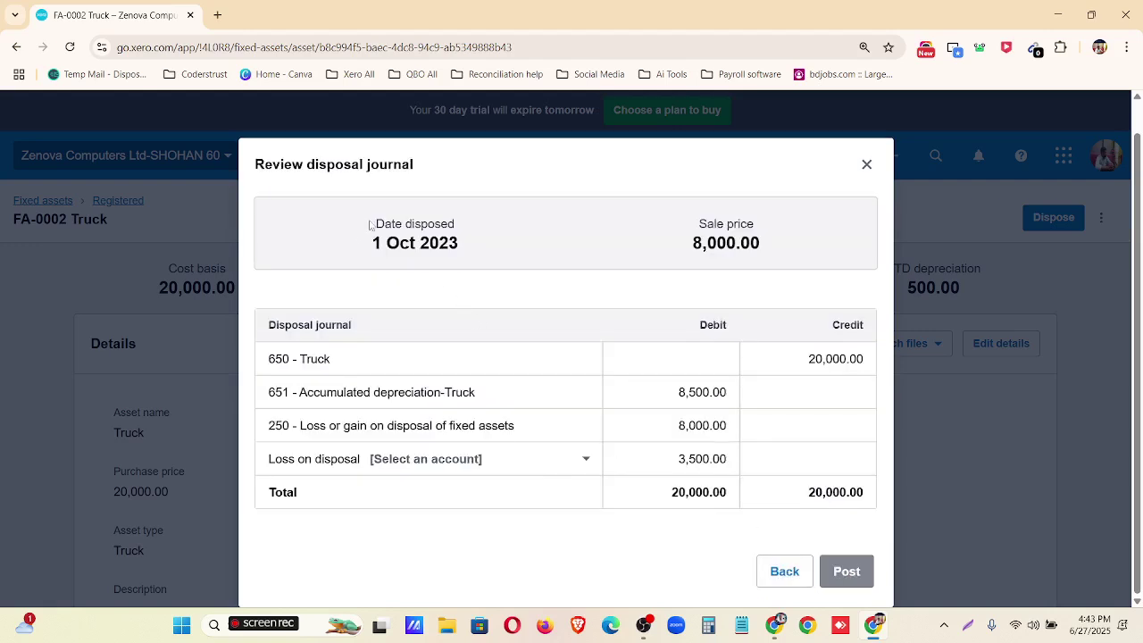
- Examine the disposal journal's date, sale price and the Truck, accumulated depreciation and sales proceeds lines
left_click_drag(375, 224, 469, 245)
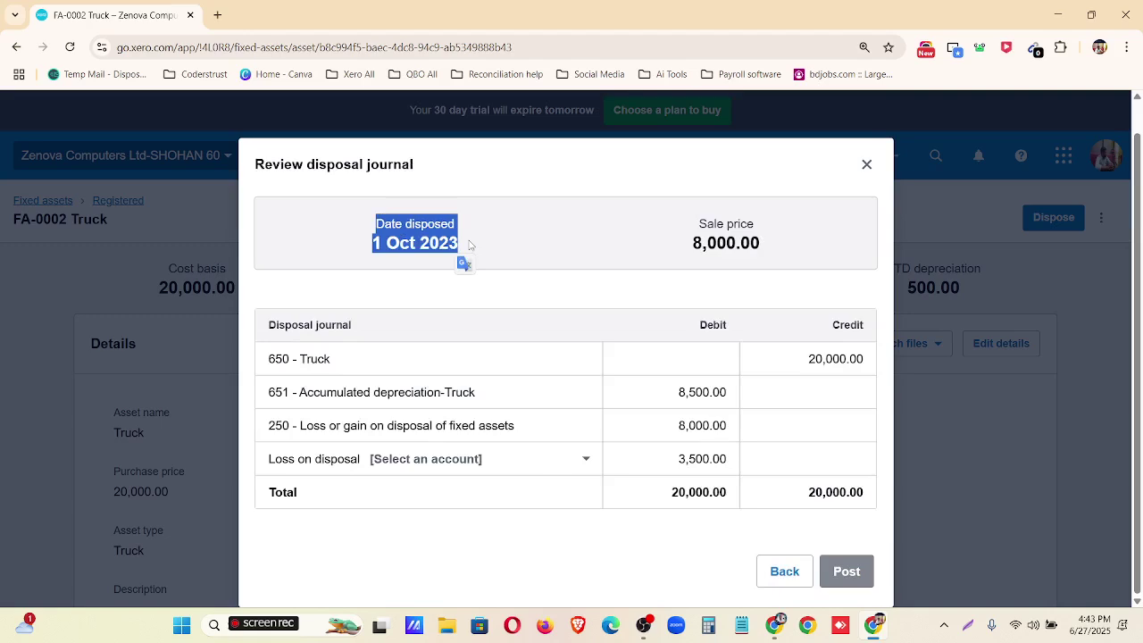
left_click_drag(699, 224, 759, 239)
left_click(536, 259)
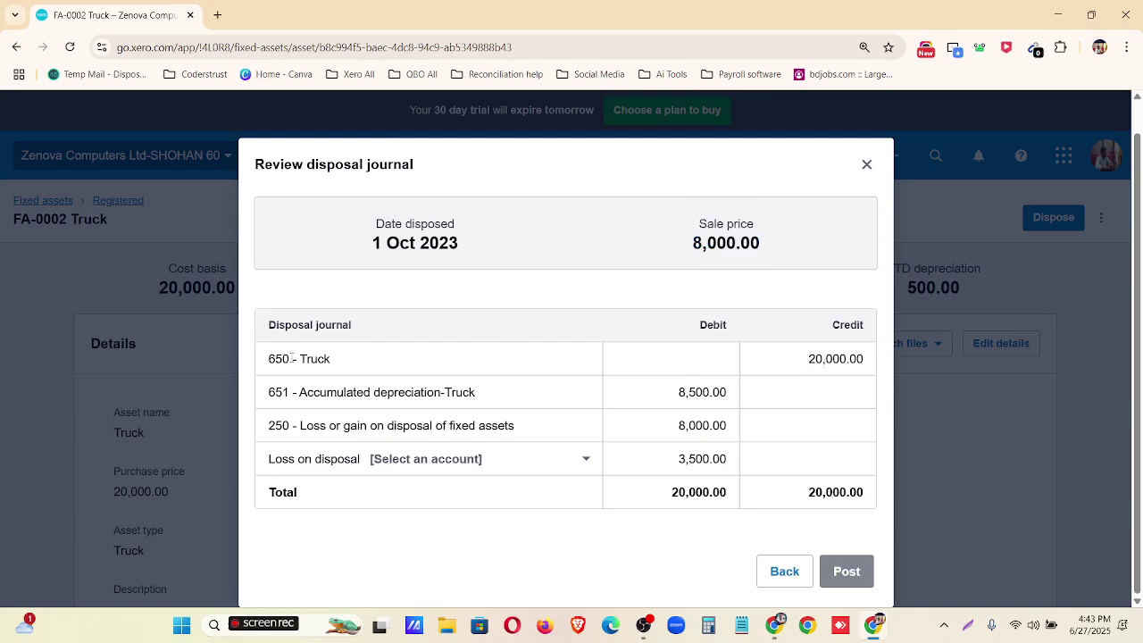
left_click_drag(276, 359, 355, 362)
left_click_drag(804, 359, 865, 358)
left_click_drag(276, 392, 490, 399)
left_click_drag(668, 393, 734, 401)
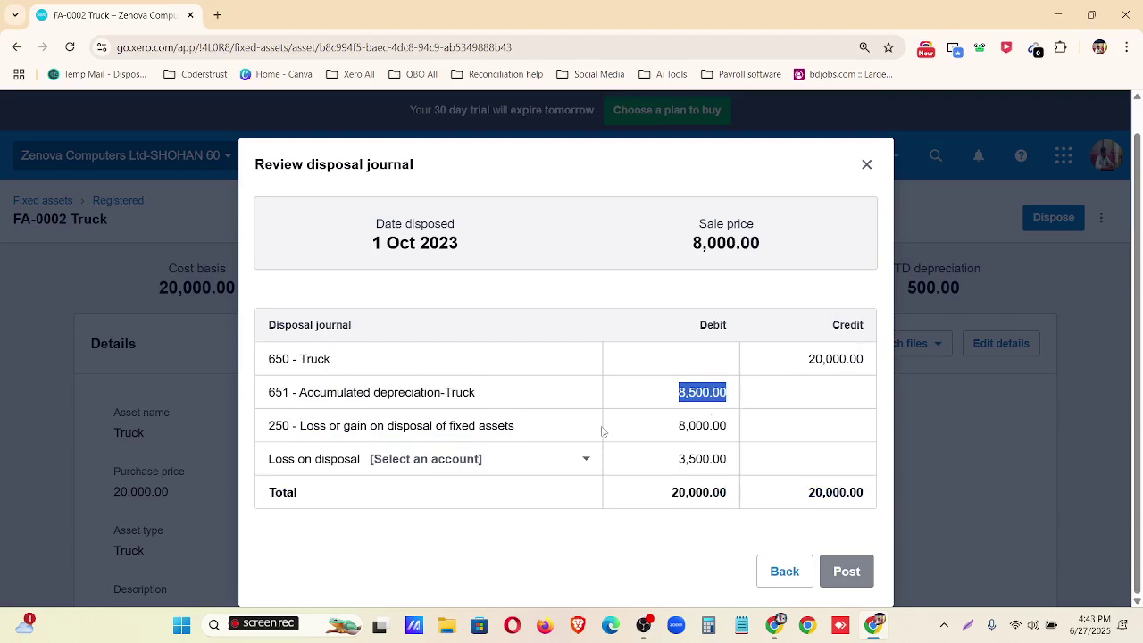
left_click(263, 431)
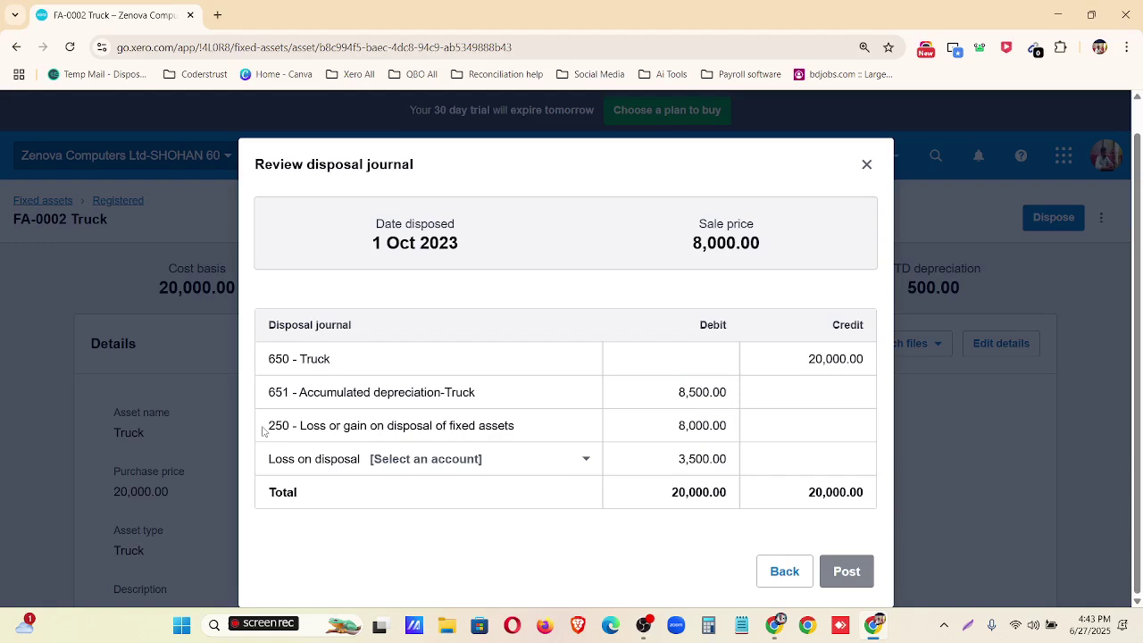
left_click_drag(263, 431, 516, 430)
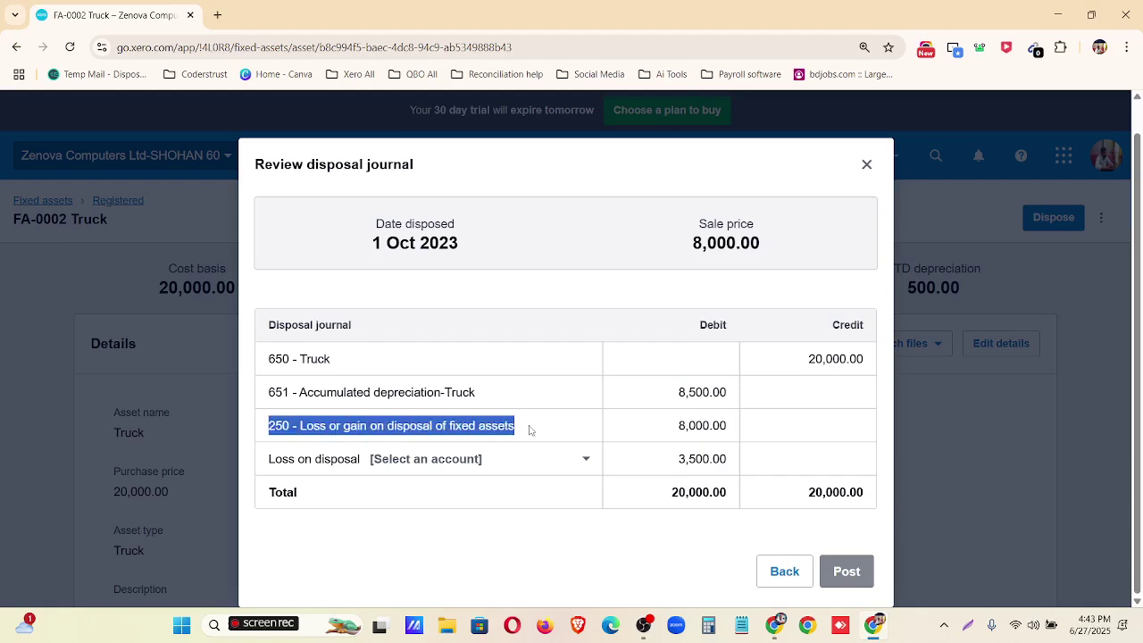
left_click_drag(668, 434, 727, 431)
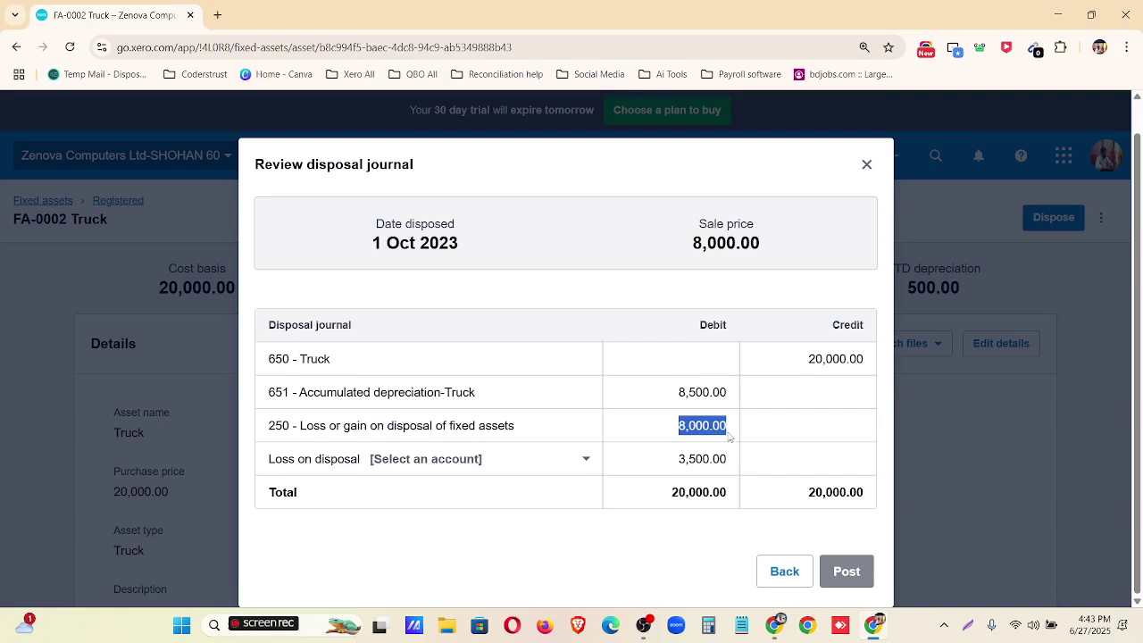
left_click_drag(690, 244, 764, 256)
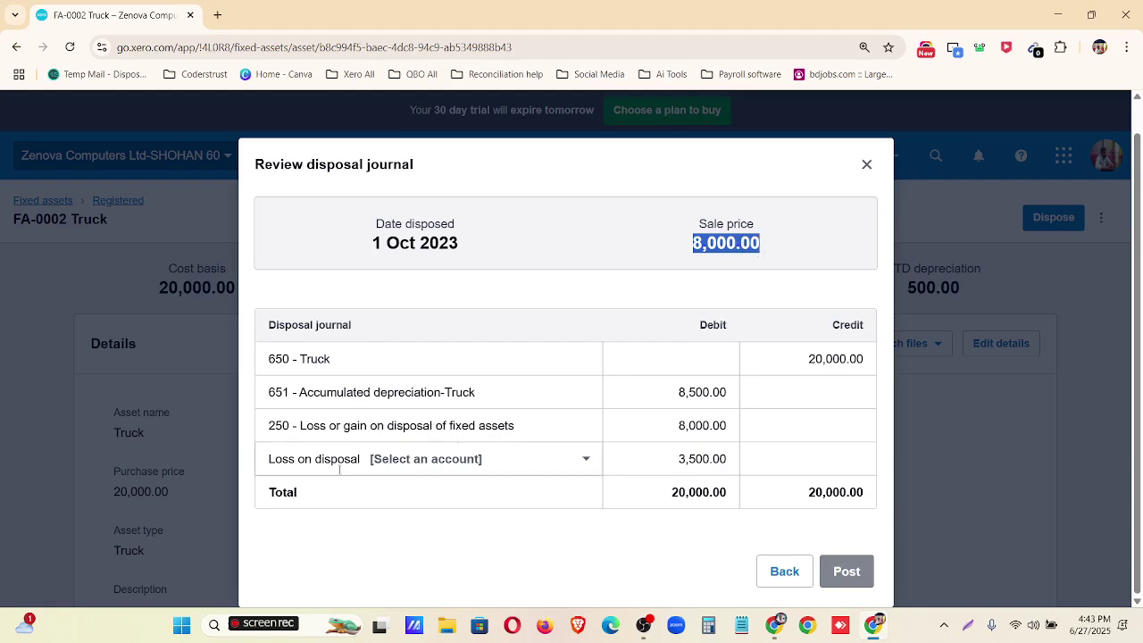
- Assign the journal's loss on disposal line to account 250 - Loss or gain on disposal of fixed assets
left_click(267, 459)
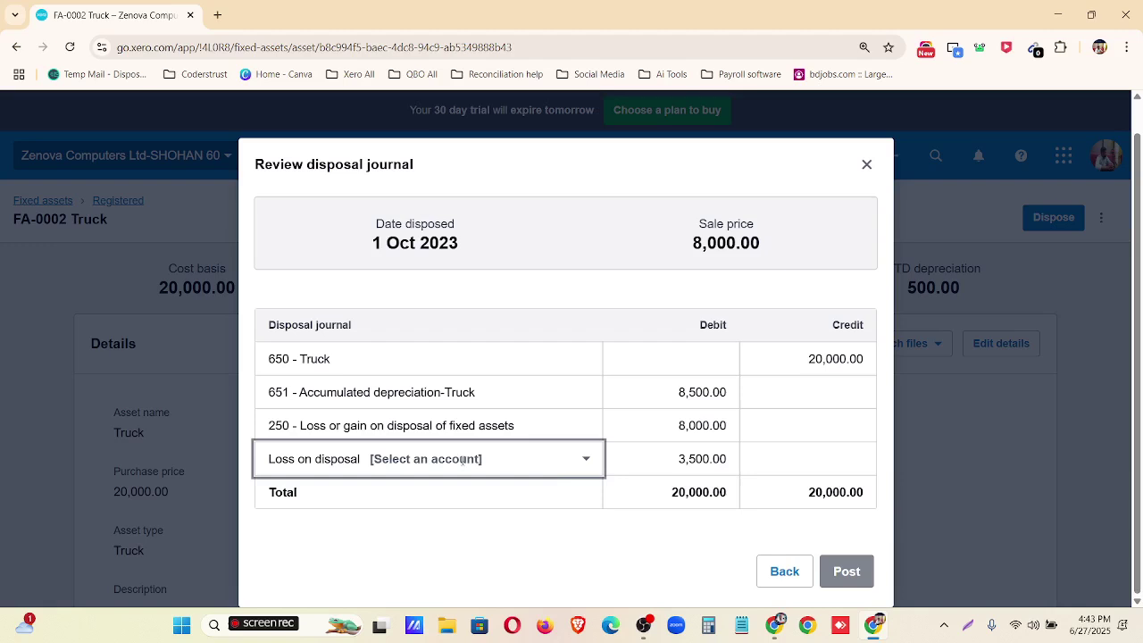
left_click(585, 459)
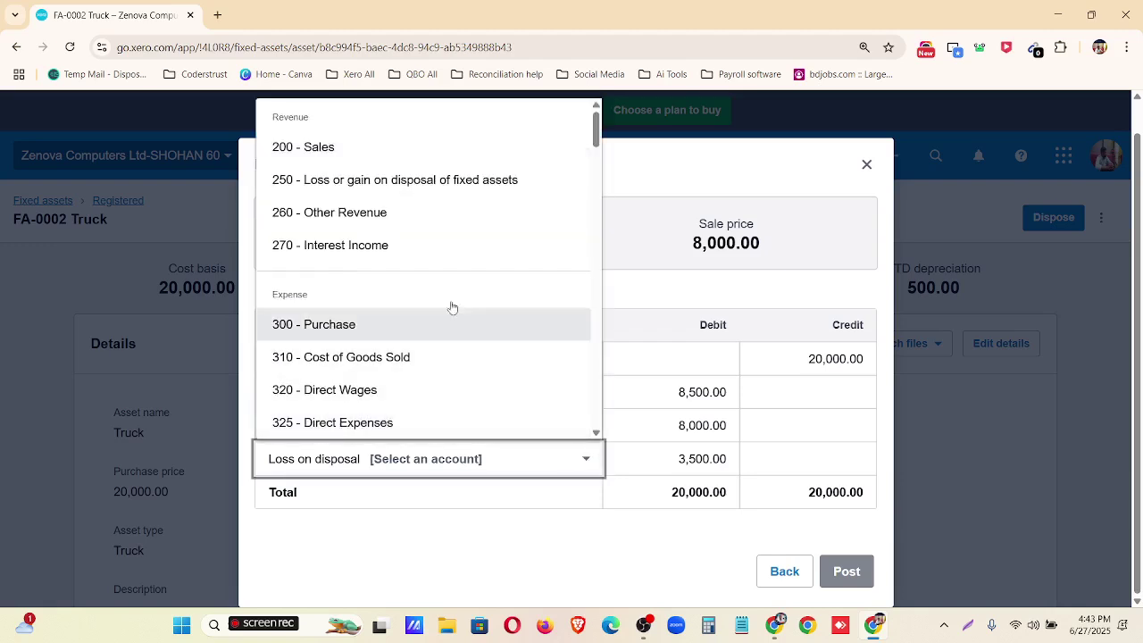
left_click(441, 180)
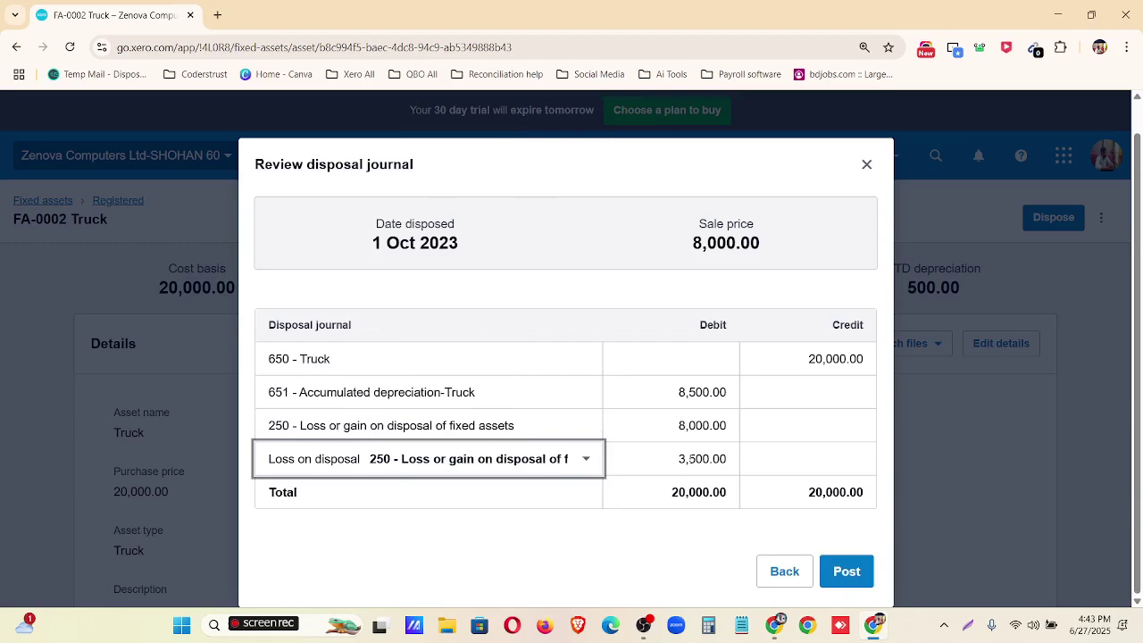
- Post the Truck's disposal journal and check the registered and sold/disposed asset lists
left_click_drag(681, 459, 726, 461)
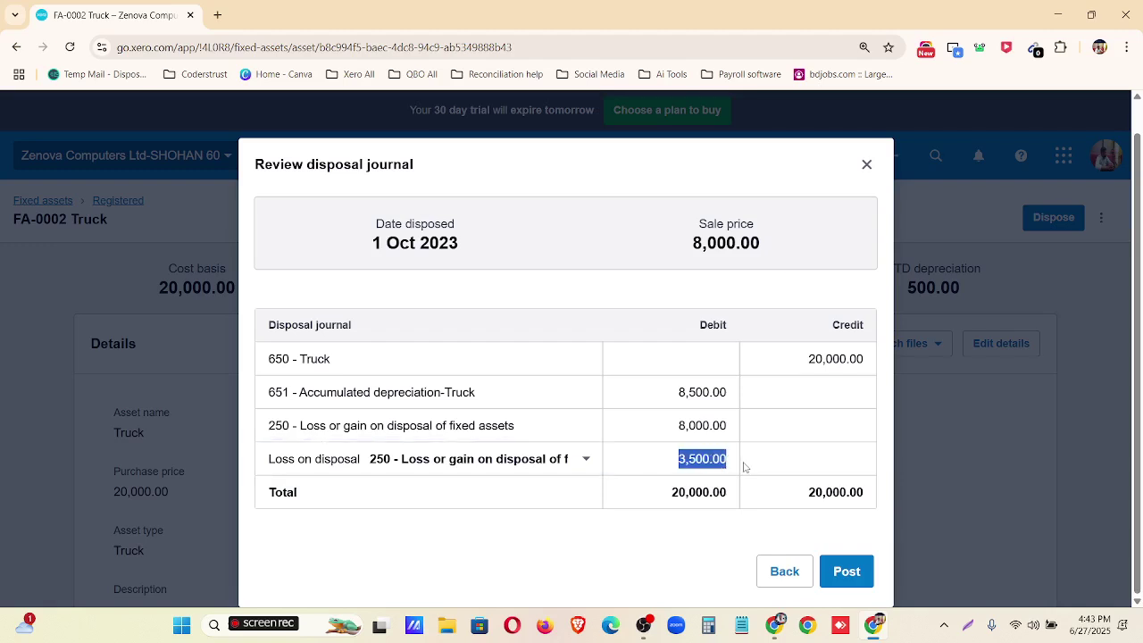
left_click_drag(680, 425, 725, 426)
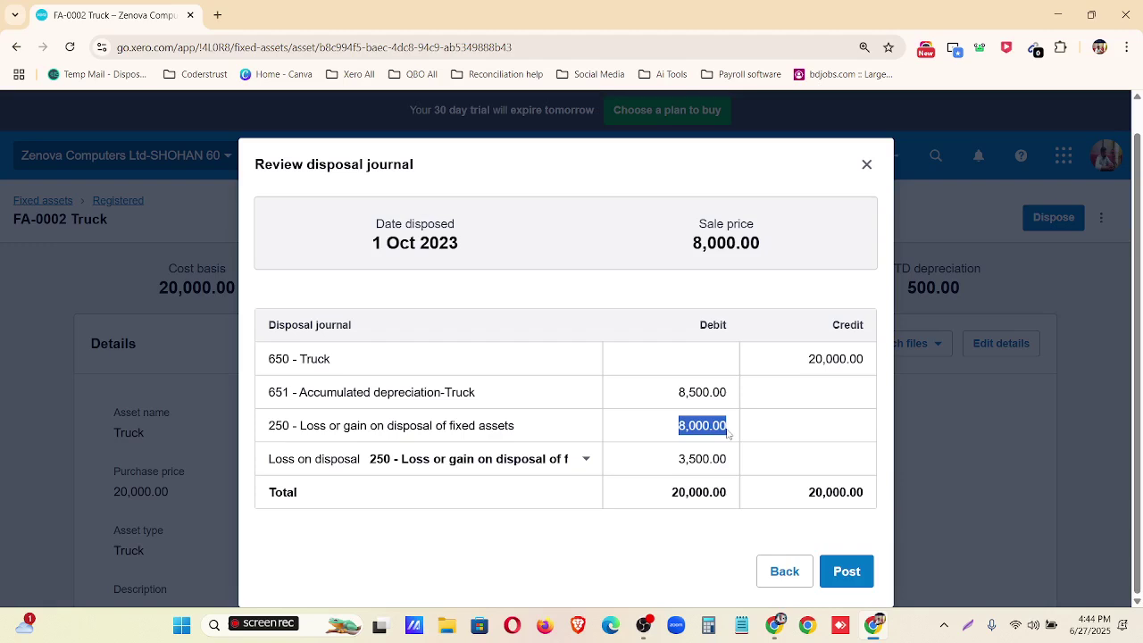
left_click(622, 580)
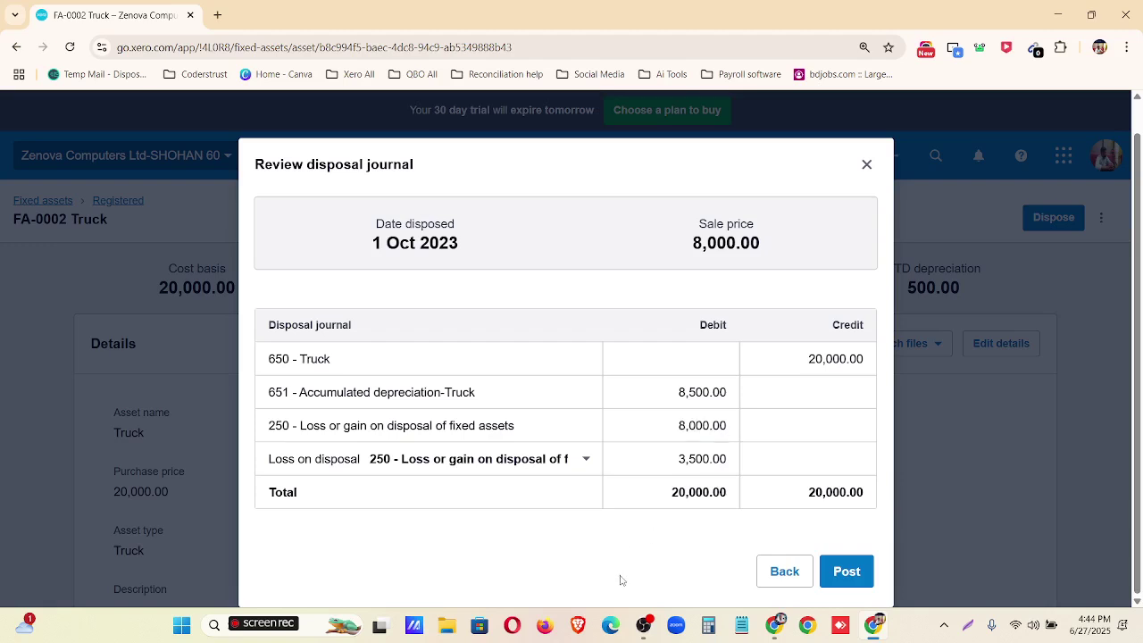
left_click(848, 574)
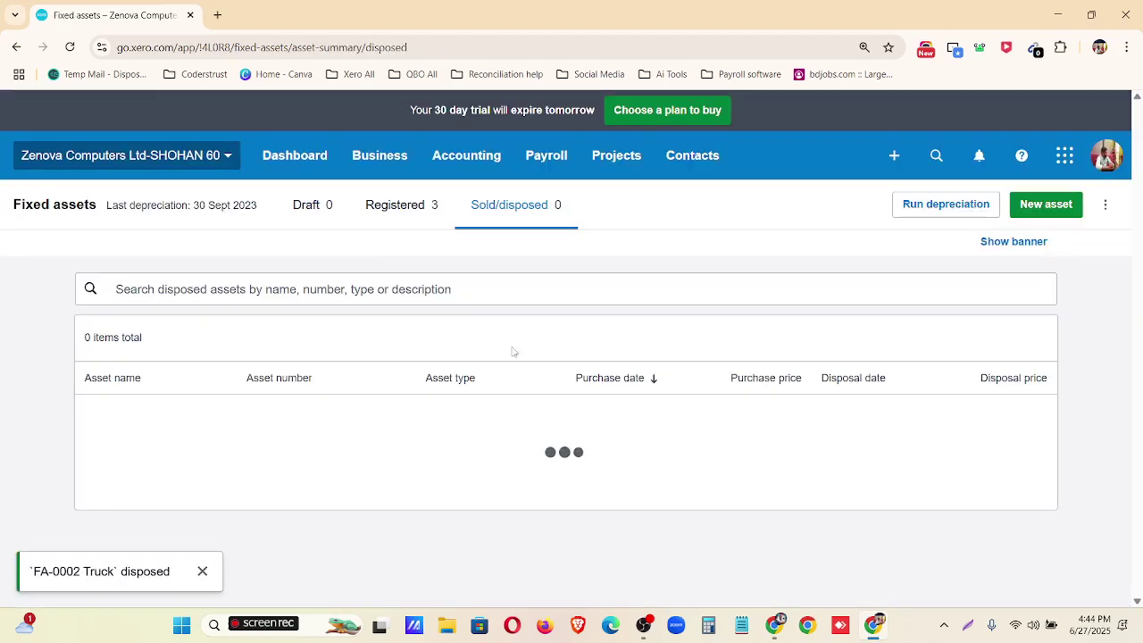
left_click(401, 218)
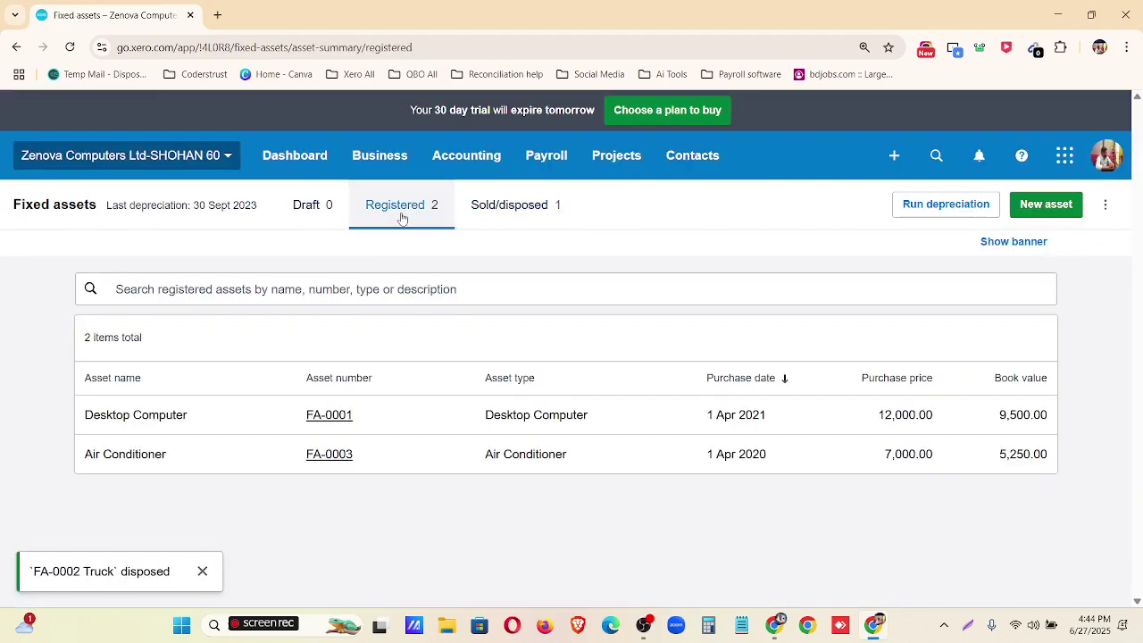
left_click(546, 214)
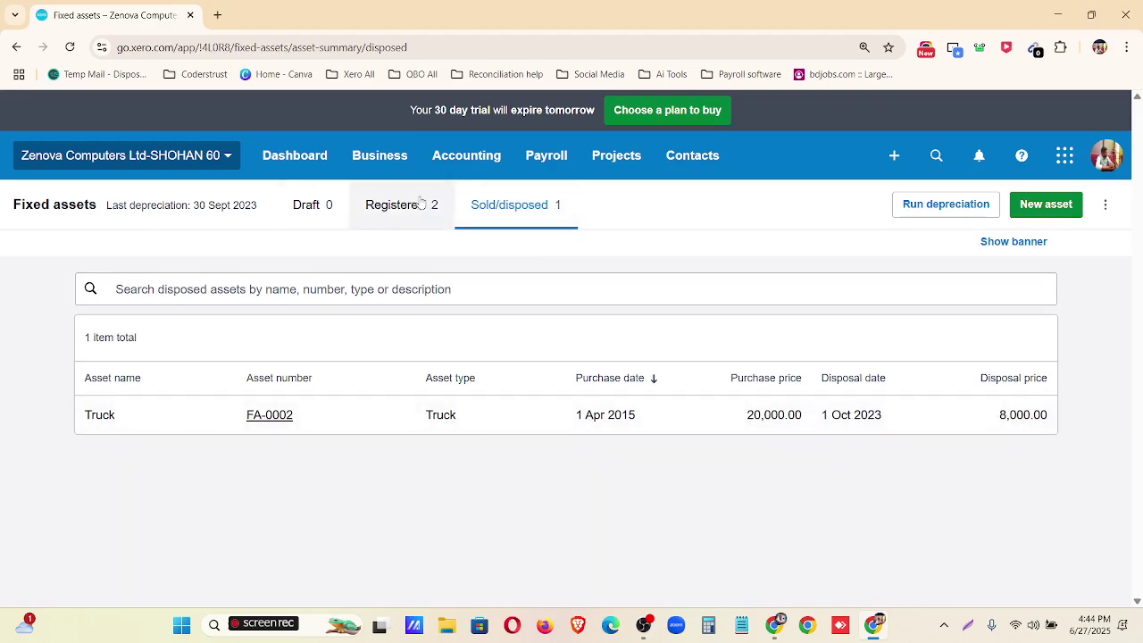
left_click(402, 177)
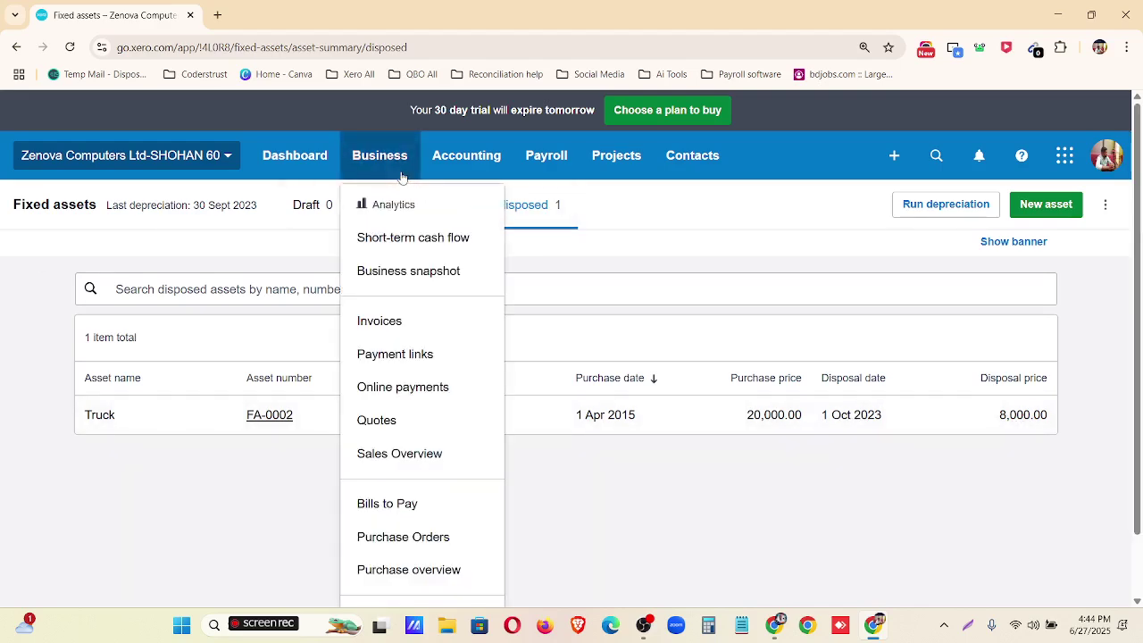
left_click(451, 159)
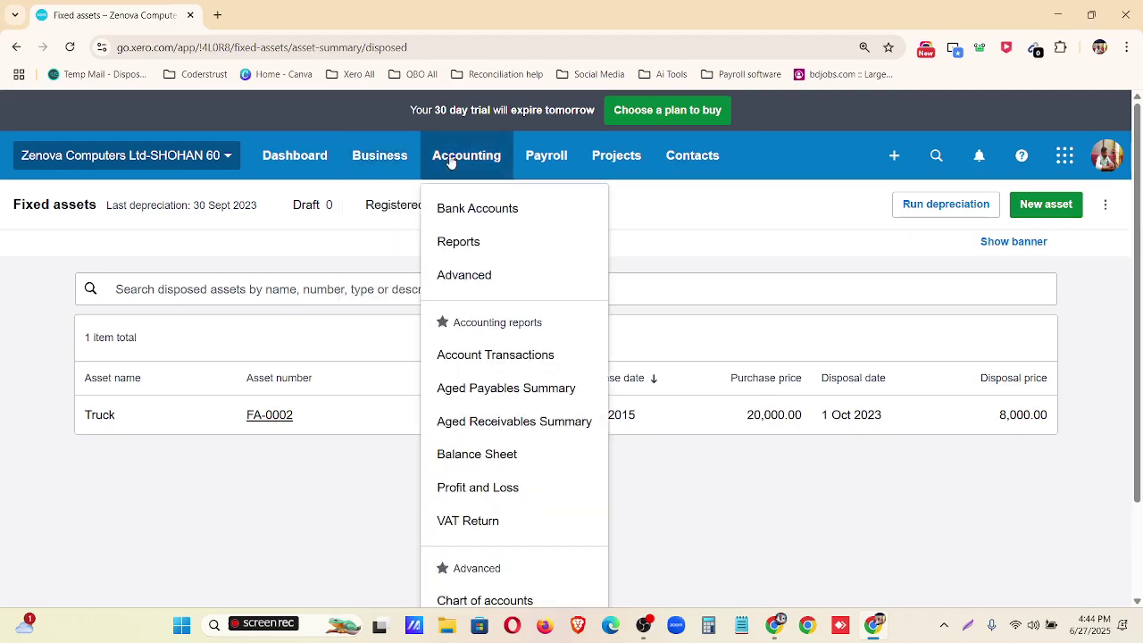
left_click(468, 278)
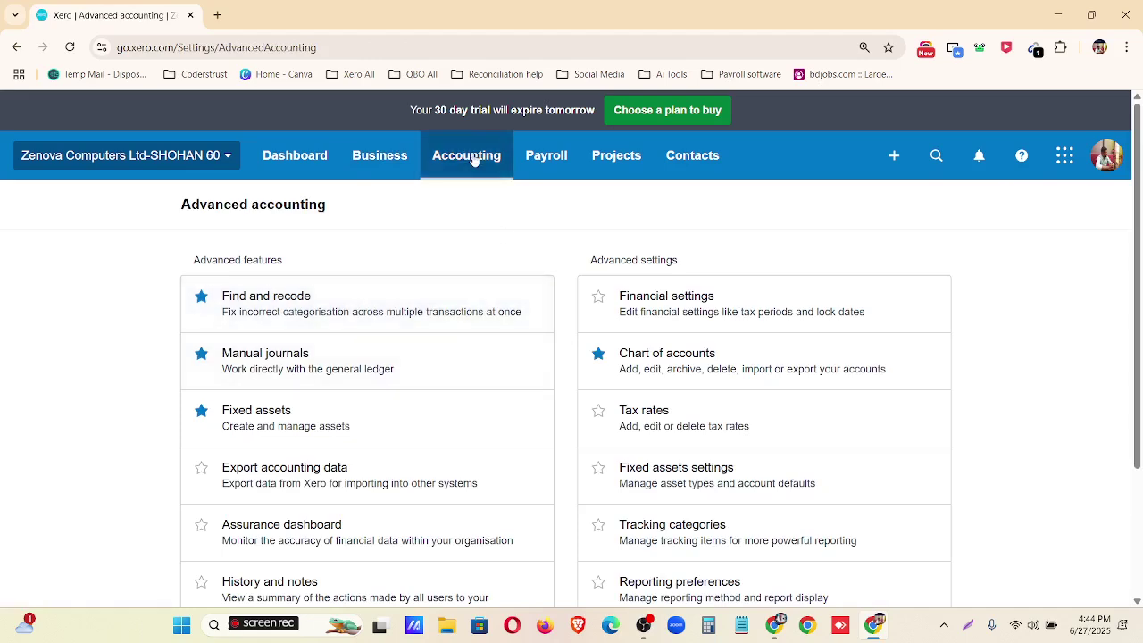
- Search the accounting reports for "transaction" and open the Account Transactions report
left_click(477, 156)
left_click(493, 256)
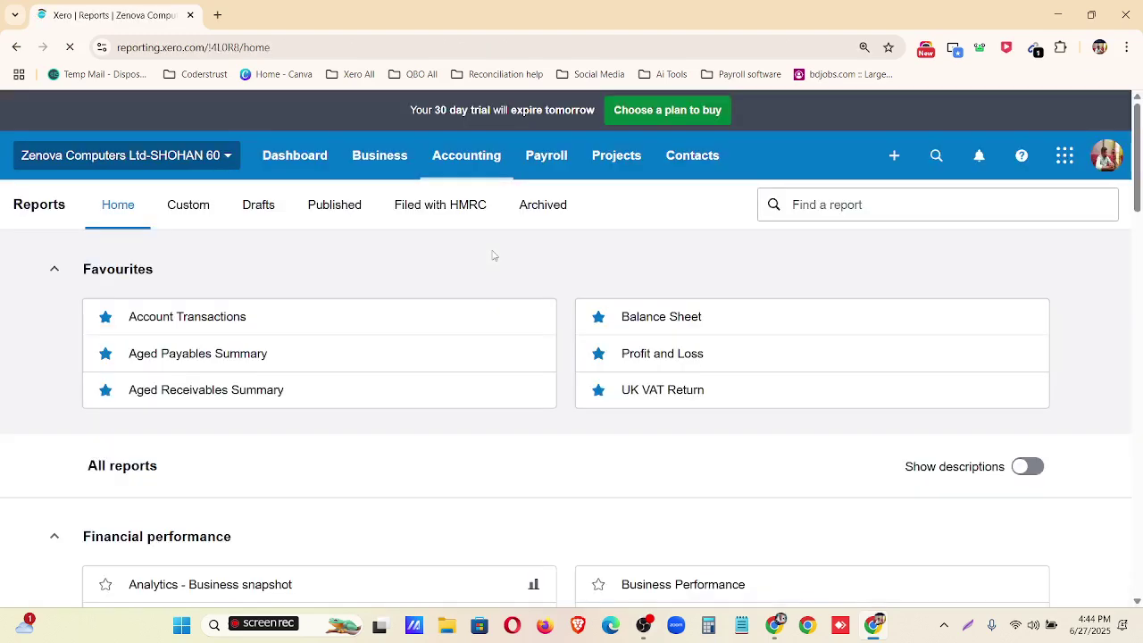
left_click(804, 205)
type("t")
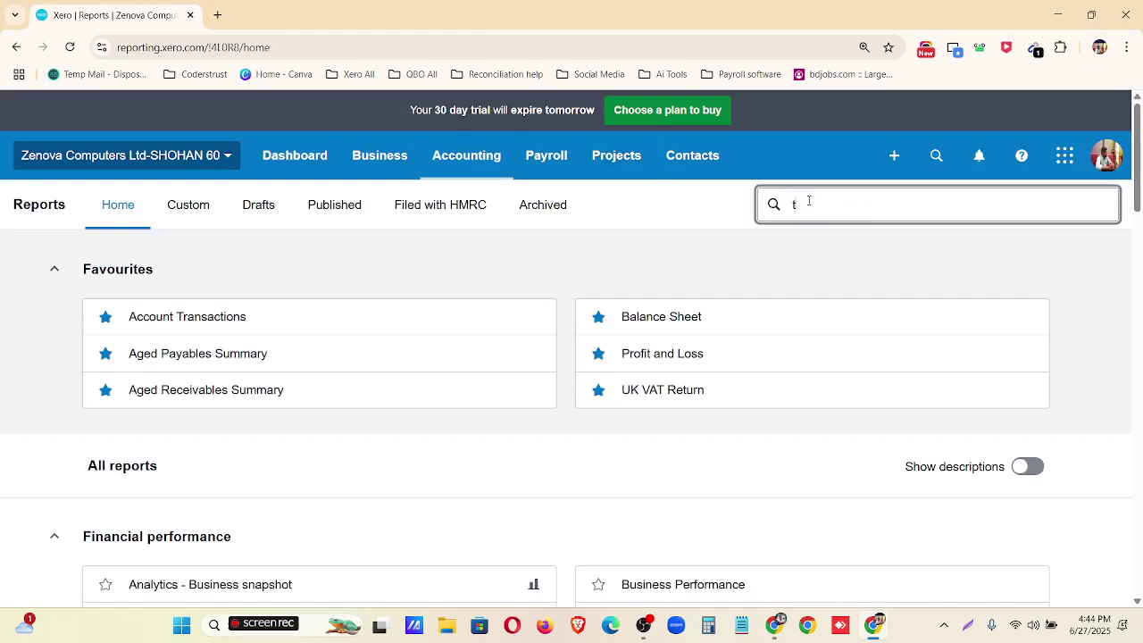
type("ransac")
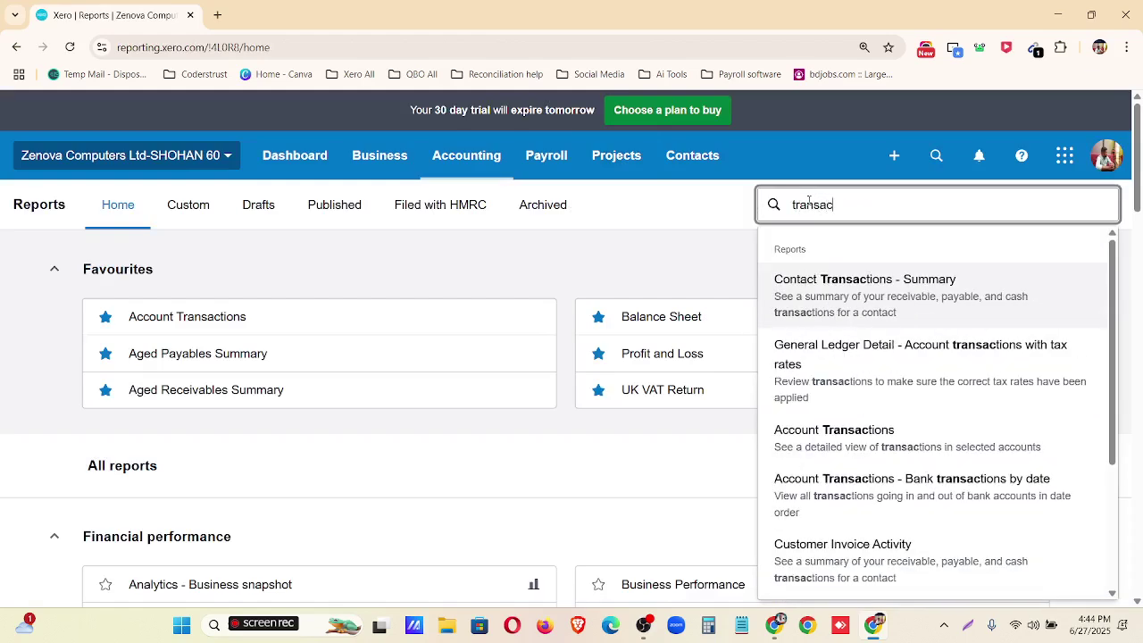
type("tion")
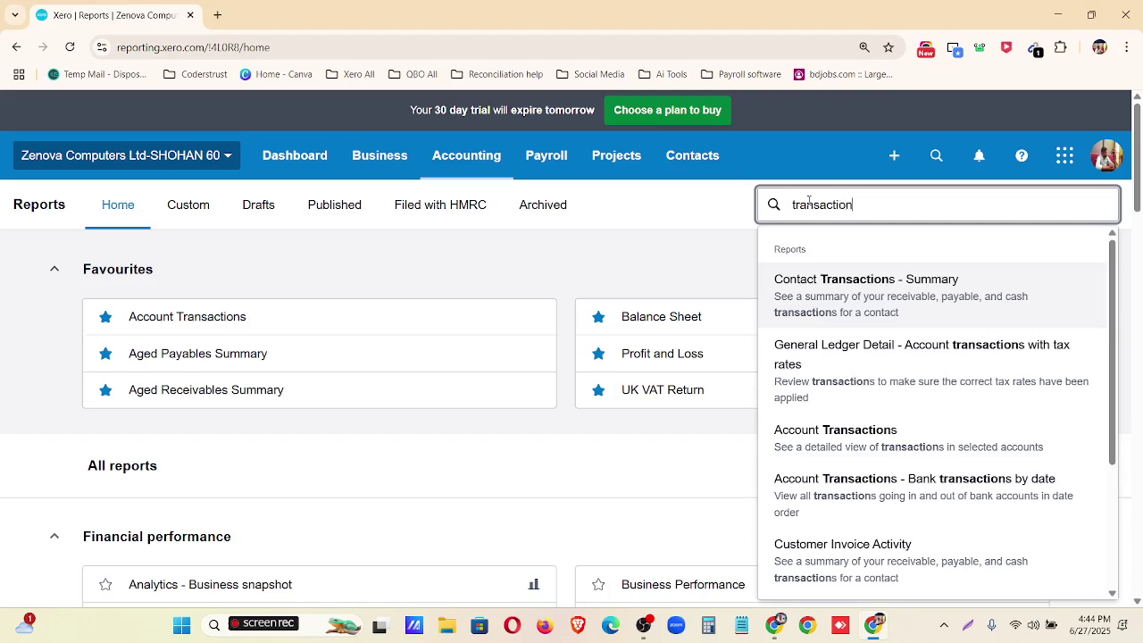
left_click(848, 452)
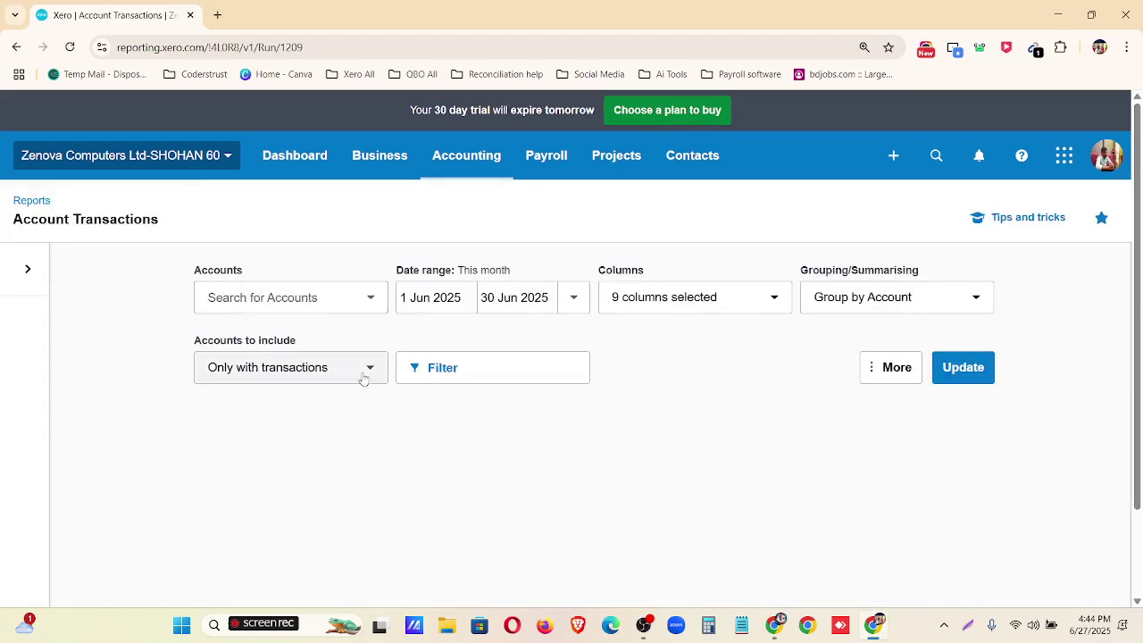
- Limit the report to account 250 - Loss or gain on disposal of fixed assets, with a start date of 1 Jan 2015
left_click(348, 299)
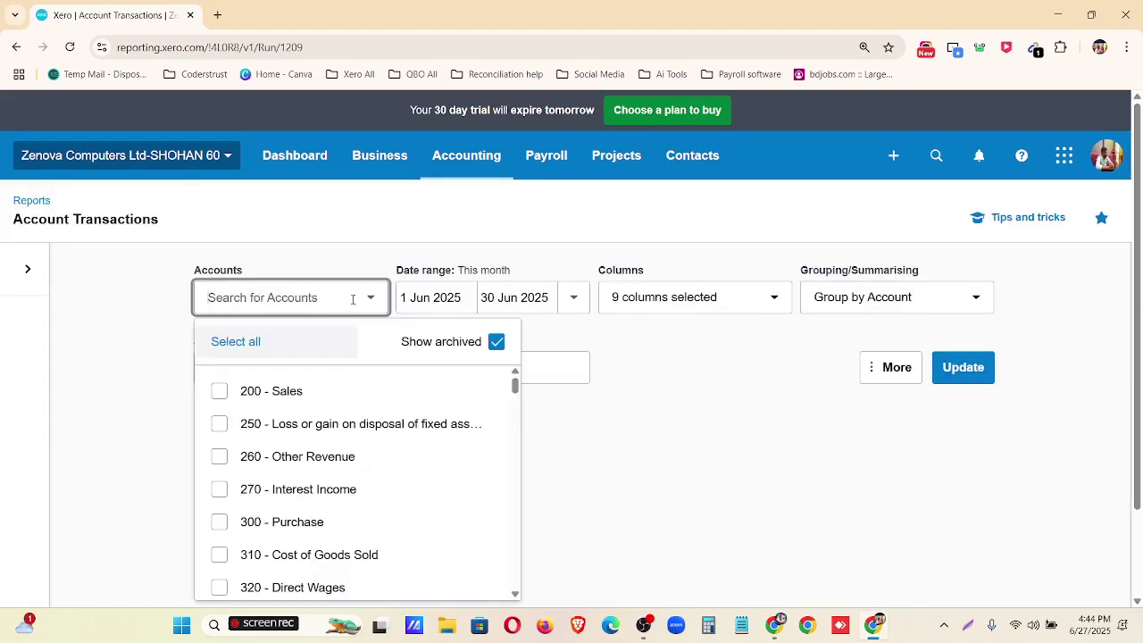
left_click(263, 425)
left_click(437, 302)
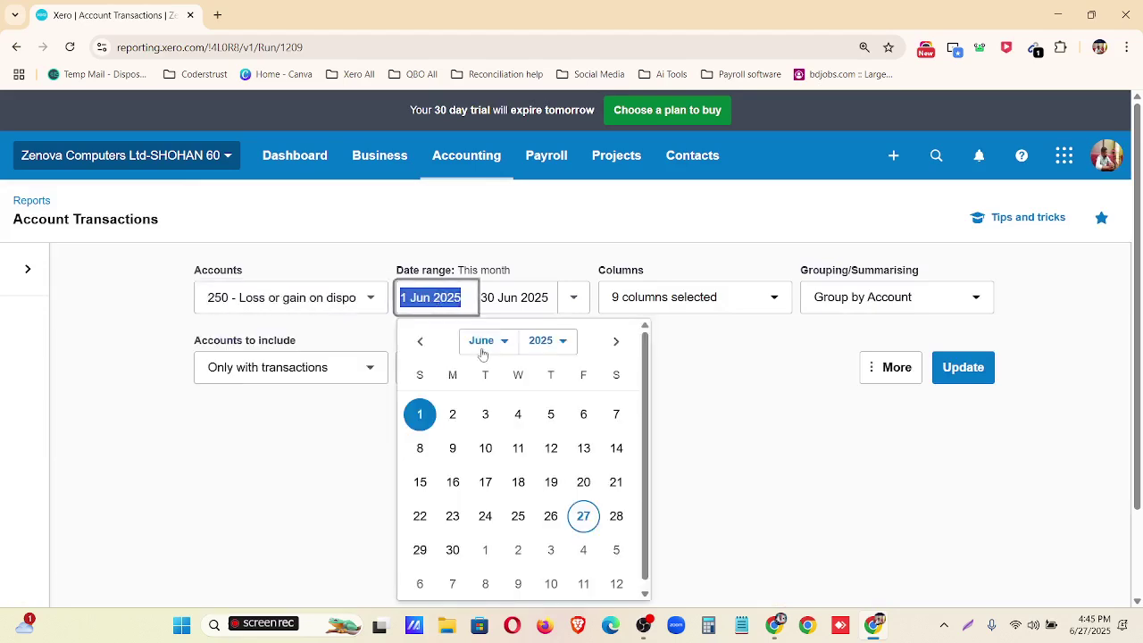
left_click(483, 350)
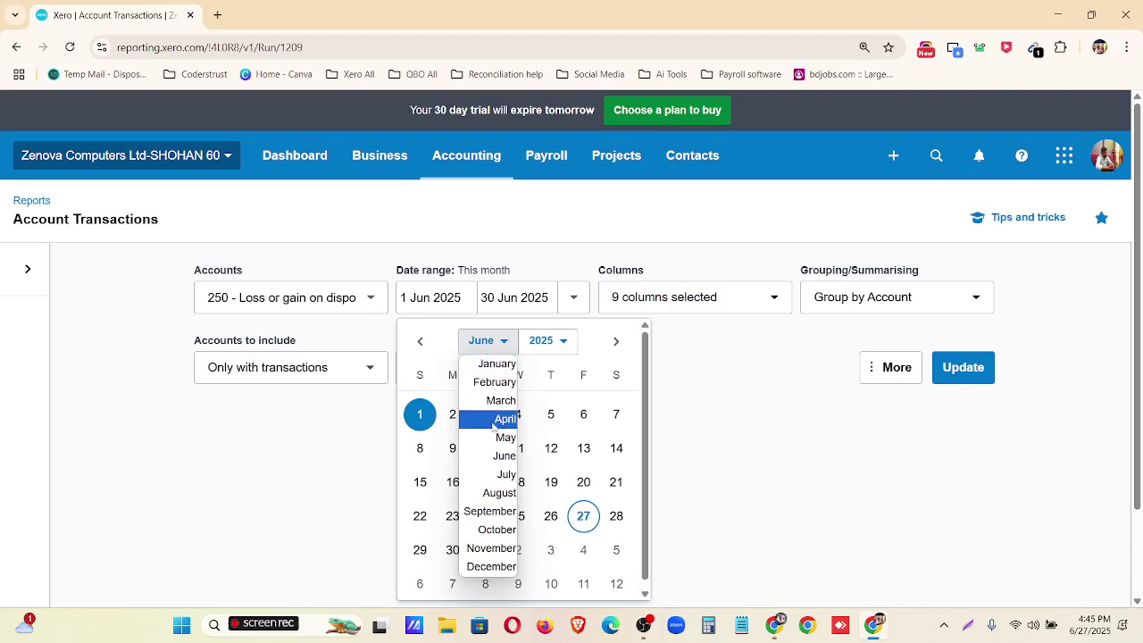
left_click(492, 363)
left_click(547, 341)
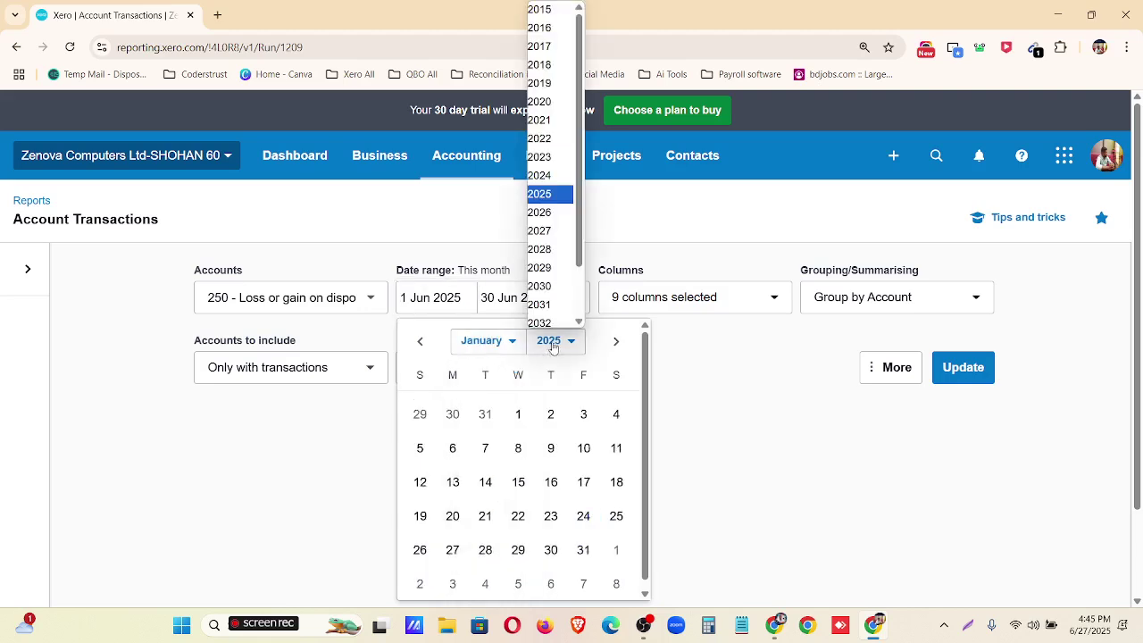
left_click(551, 8)
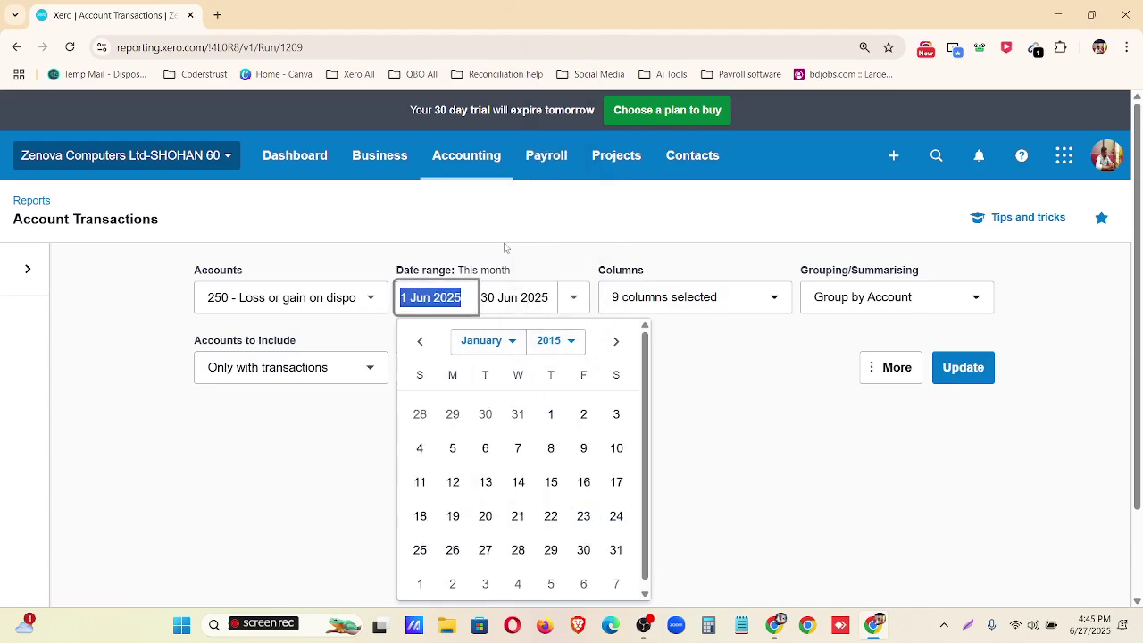
left_click(549, 414)
- Update the report and examine the debit, running balance and total figures of the disposal entries
left_click(964, 376)
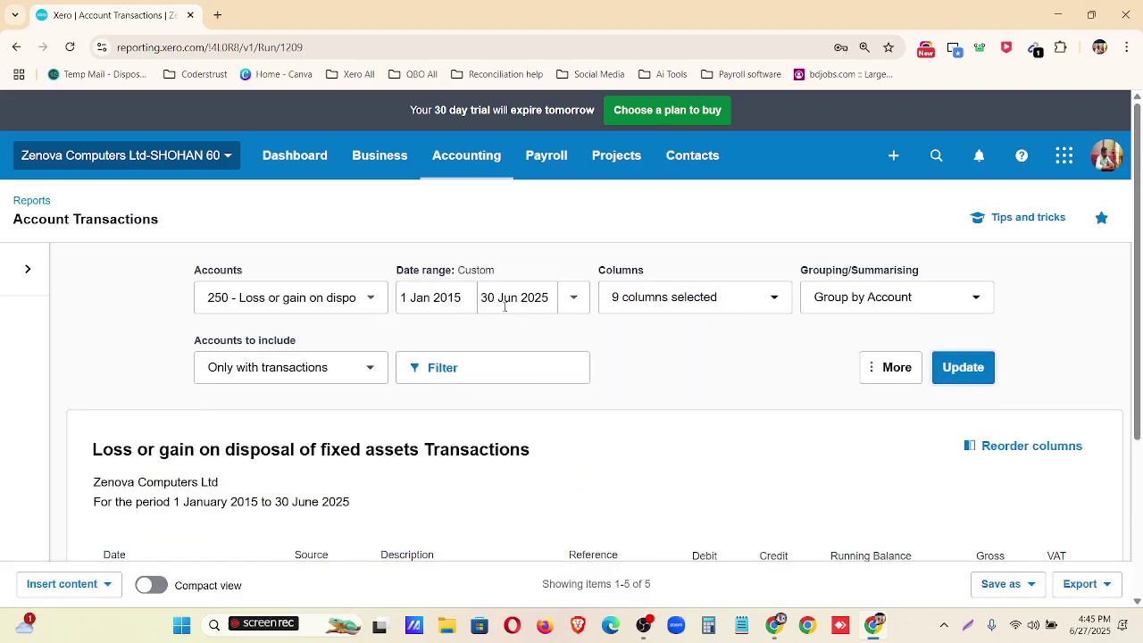
scroll(581, 322, "down", 3)
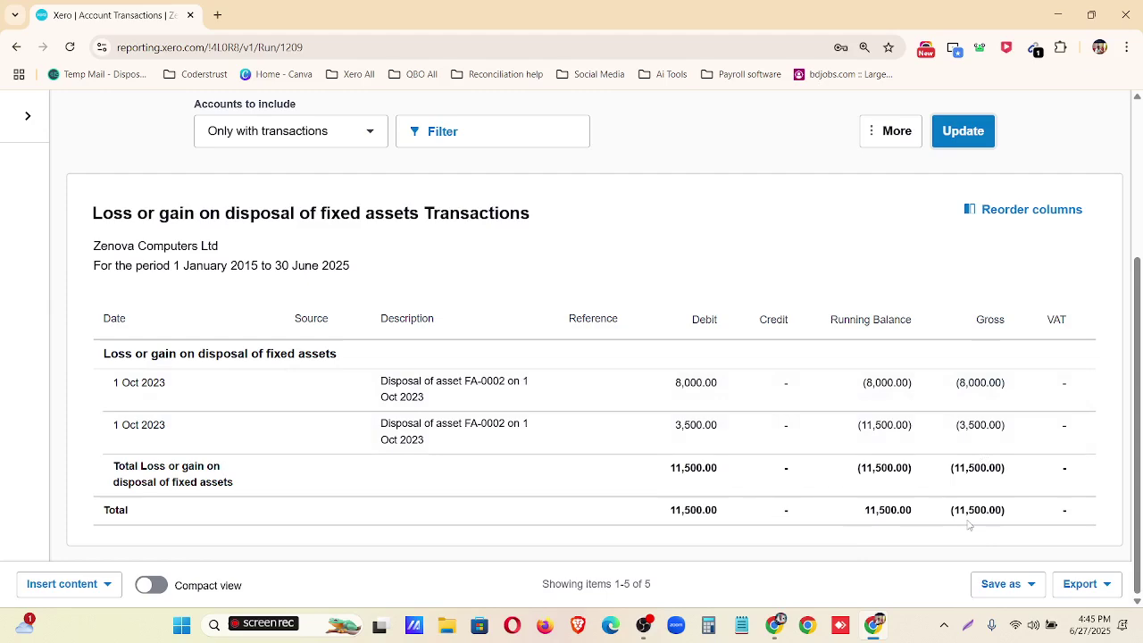
scroll(969, 525, "up", 2)
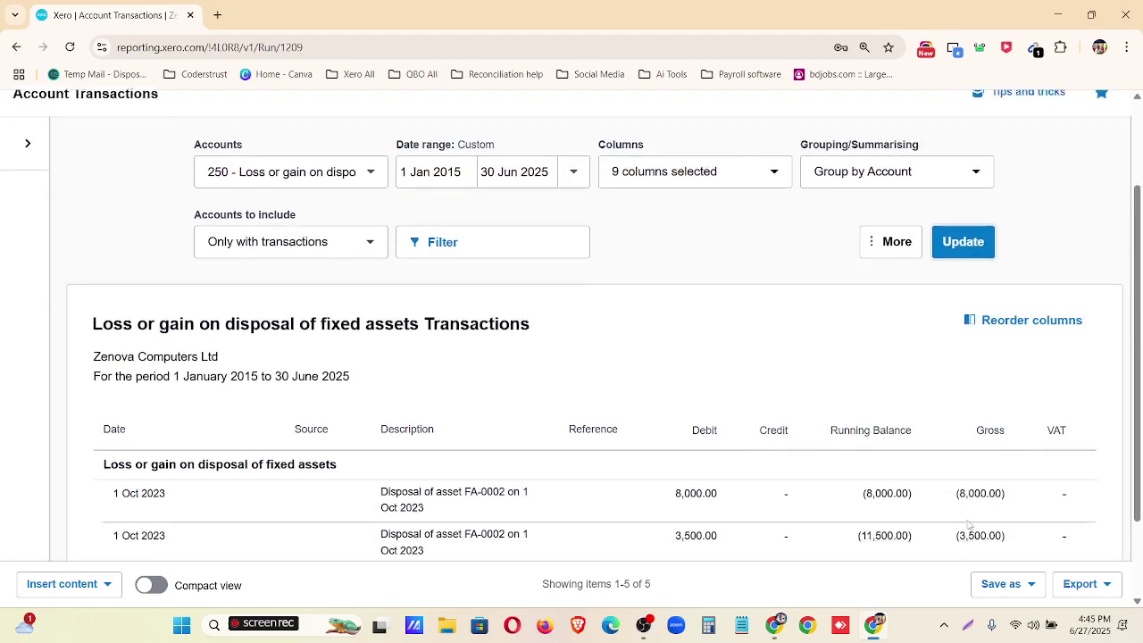
scroll(691, 468, "down", 1)
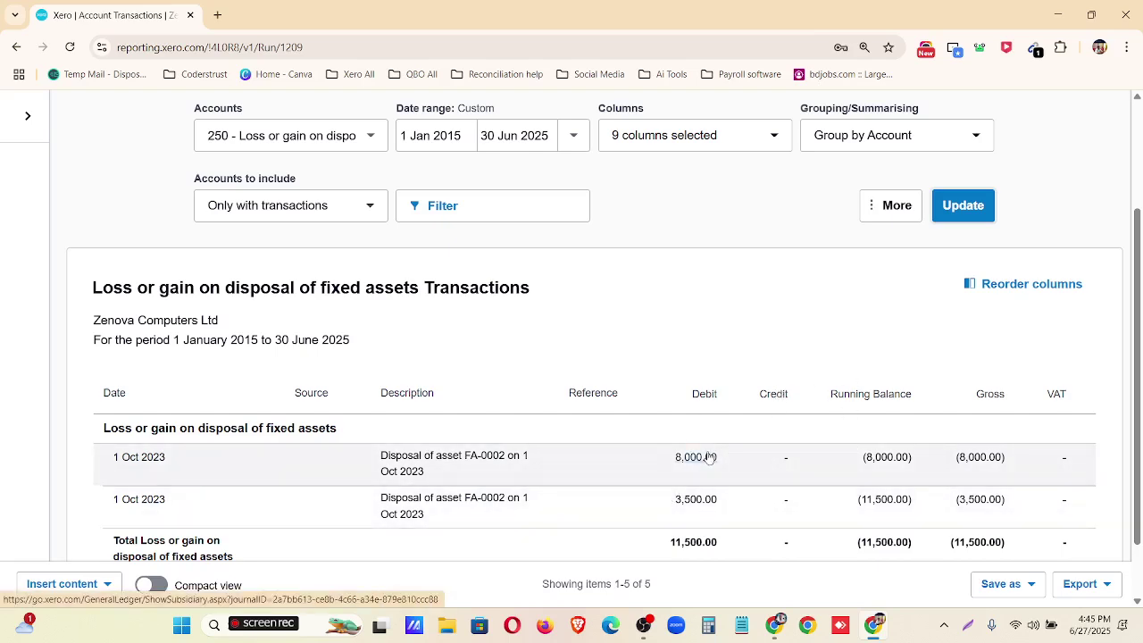
scroll(455, 413, "up", 2)
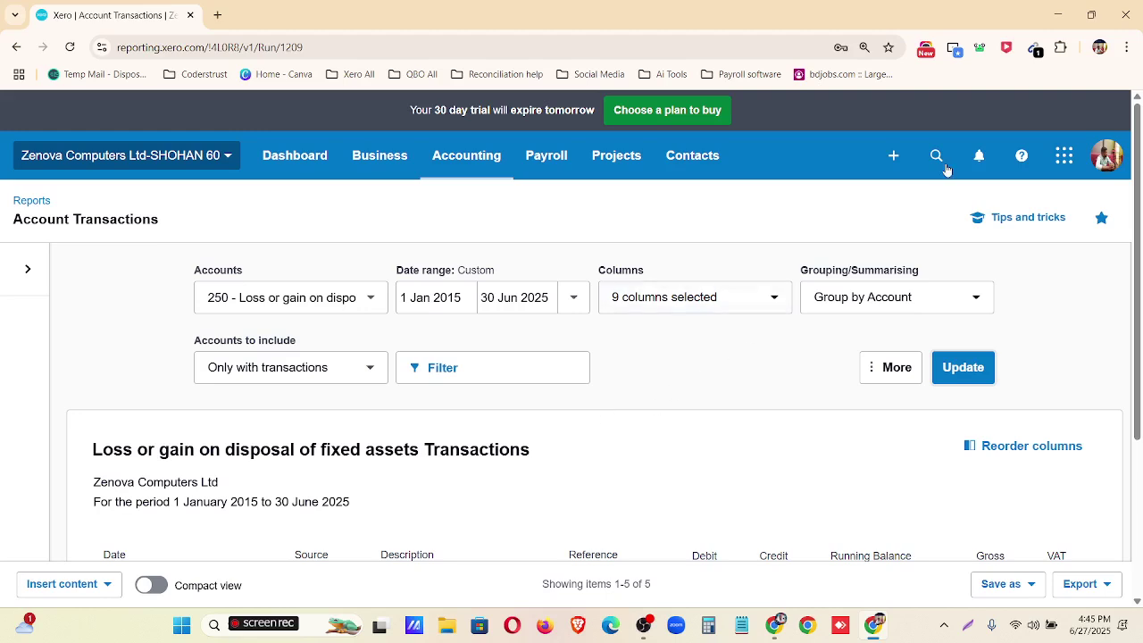
- Duplicate the report's browser tab and start a new Receive Money transaction there for the RBS Bank–Checking account
left_click(895, 158)
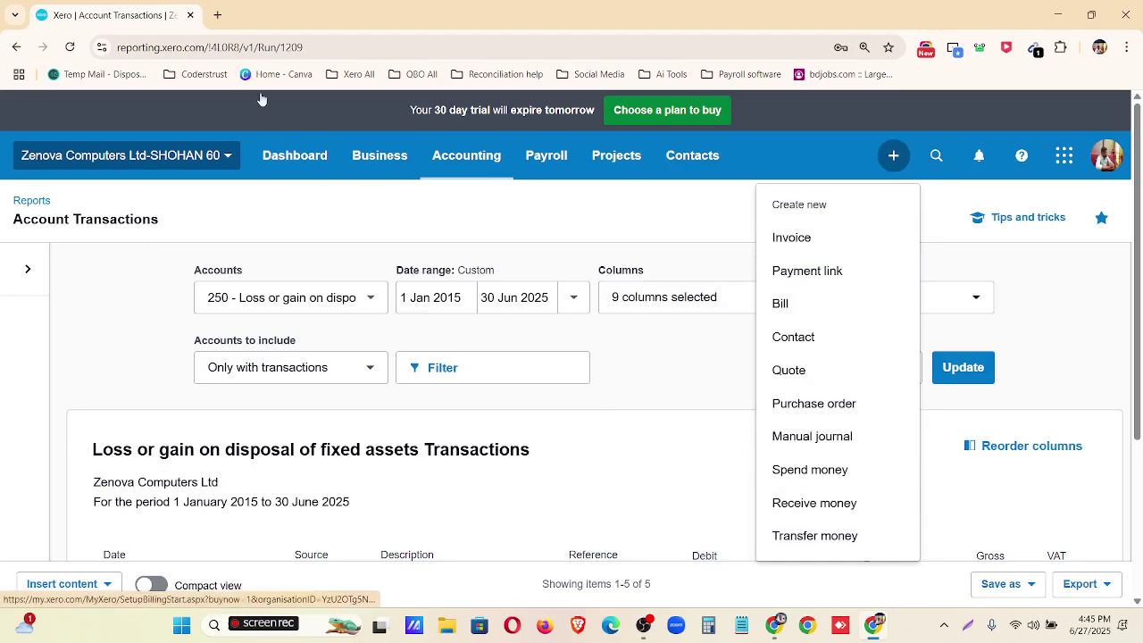
right_click(104, 19)
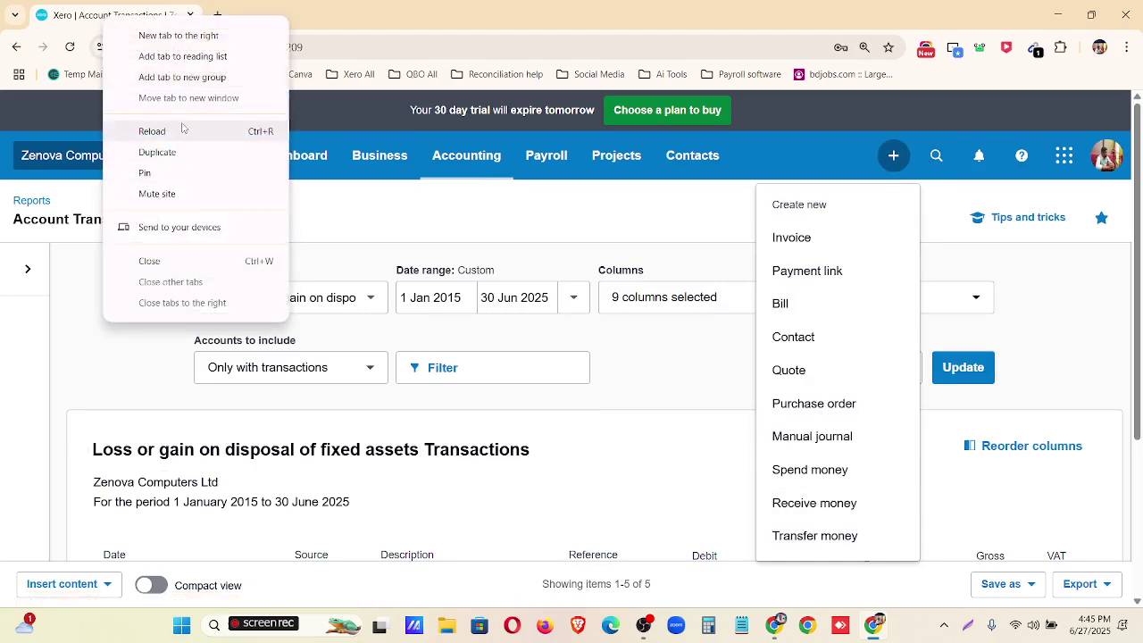
left_click(157, 153)
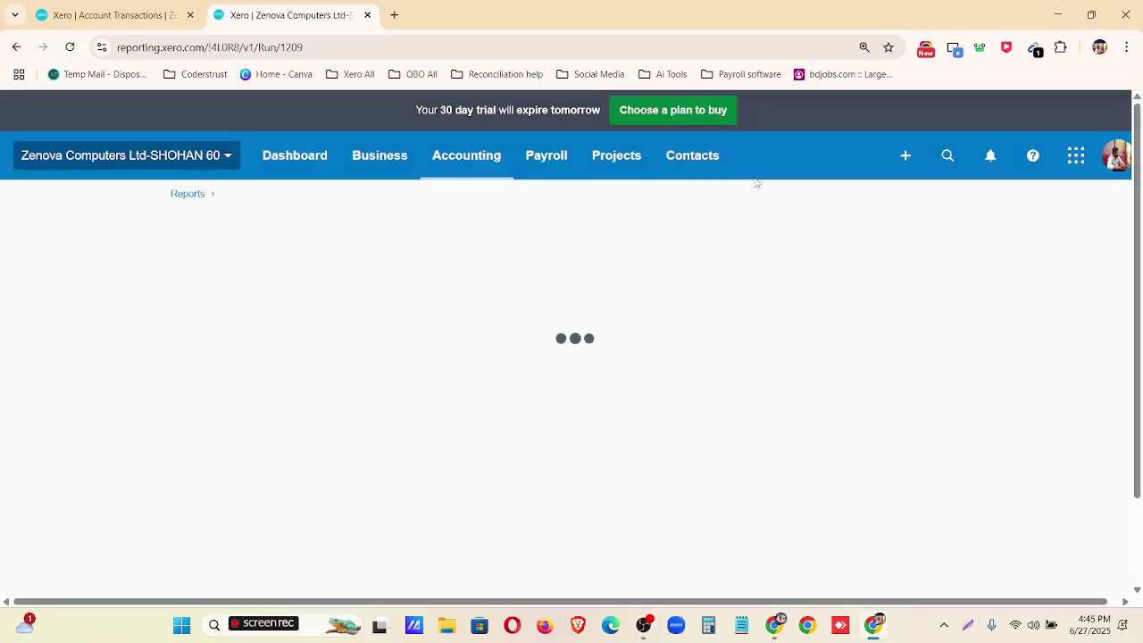
left_click(897, 158)
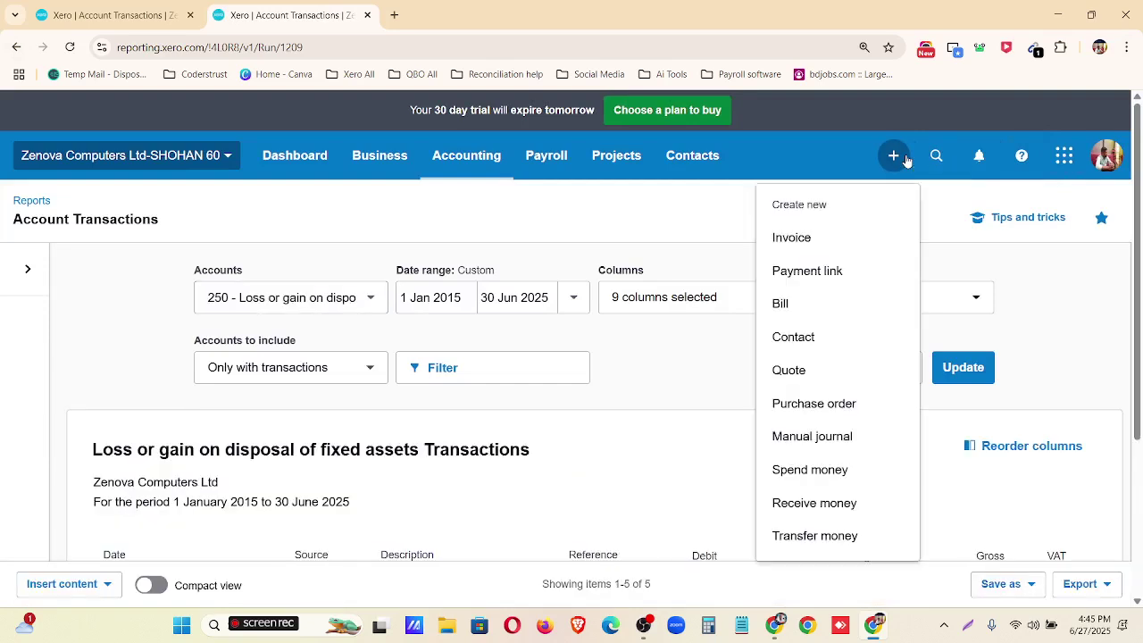
left_click(814, 503)
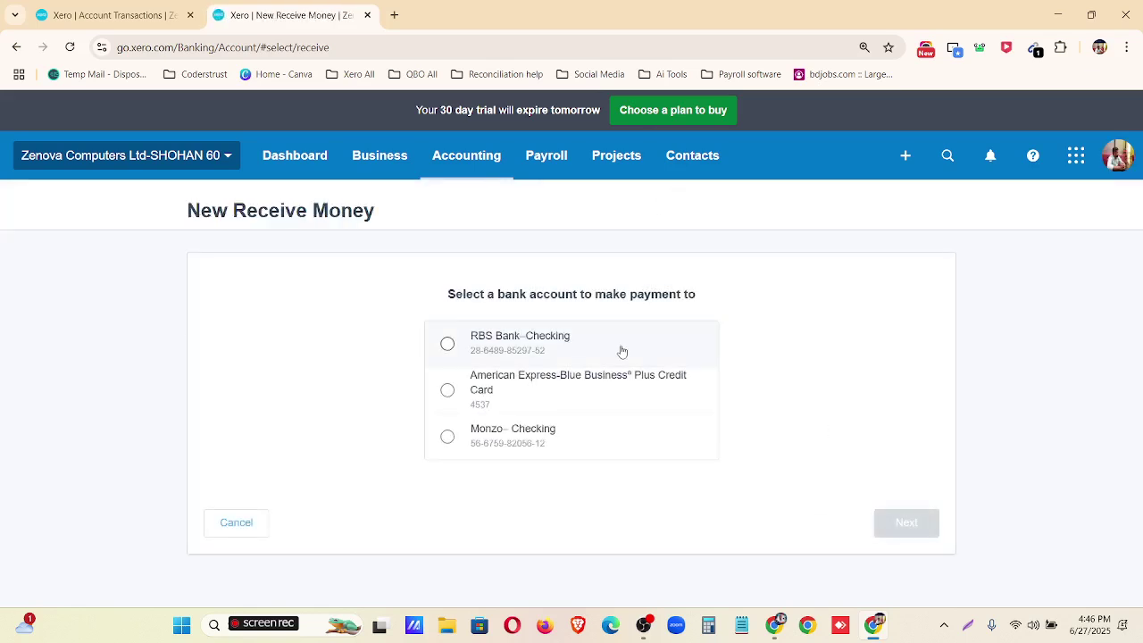
left_click(623, 352)
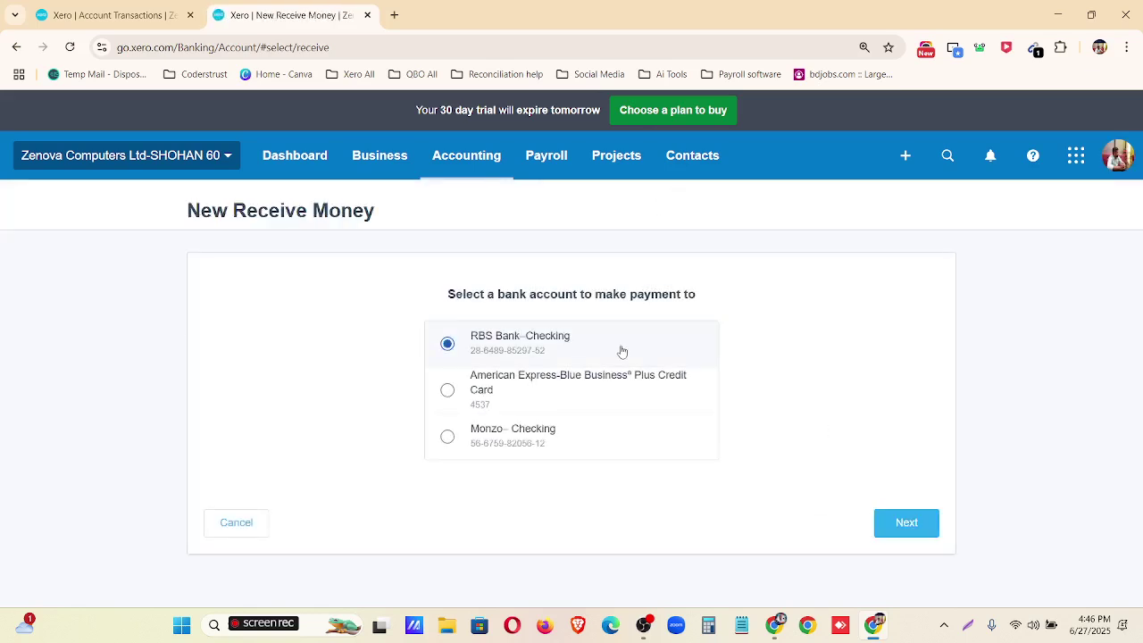
left_click(902, 525)
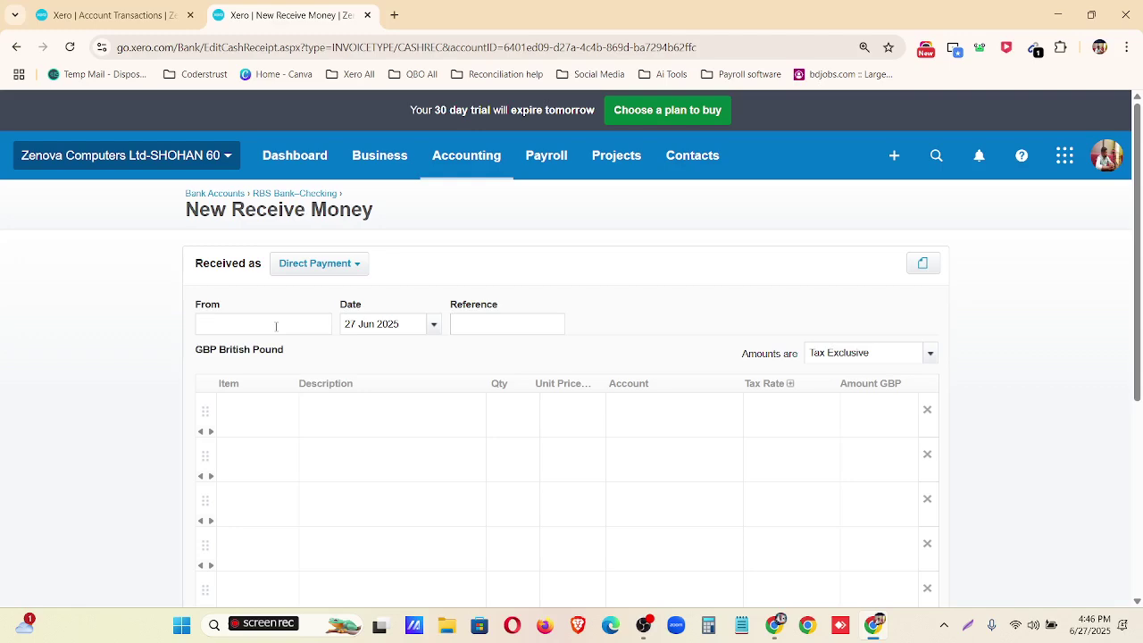
- Set the payer to owner and the receipt date to 2 Oct 2023
type("wner")
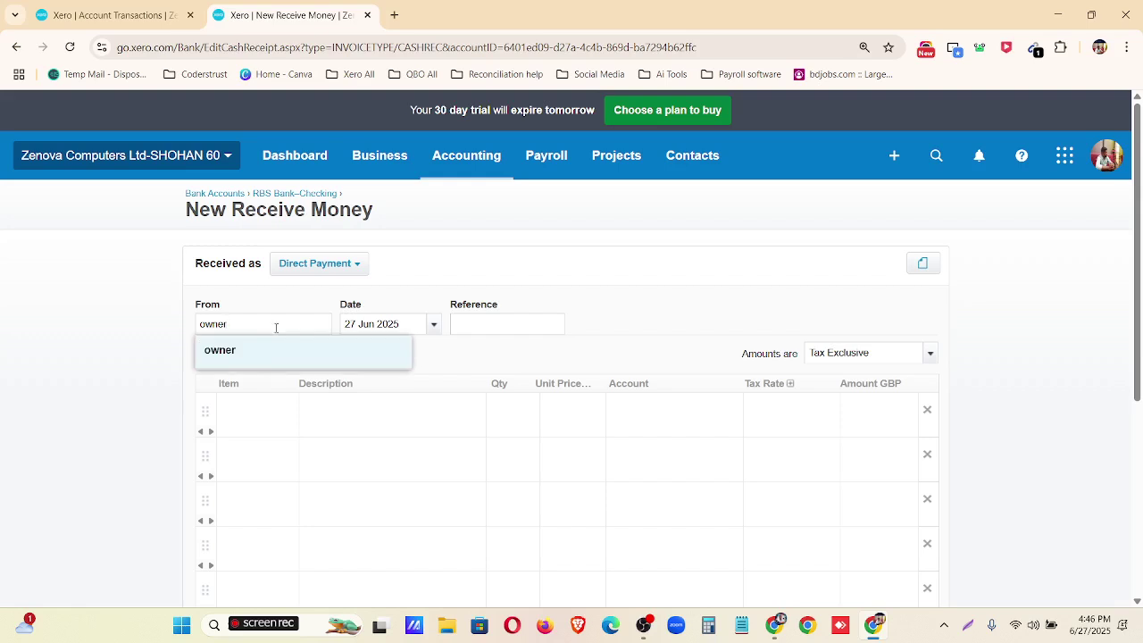
left_click(264, 353)
left_click(434, 329)
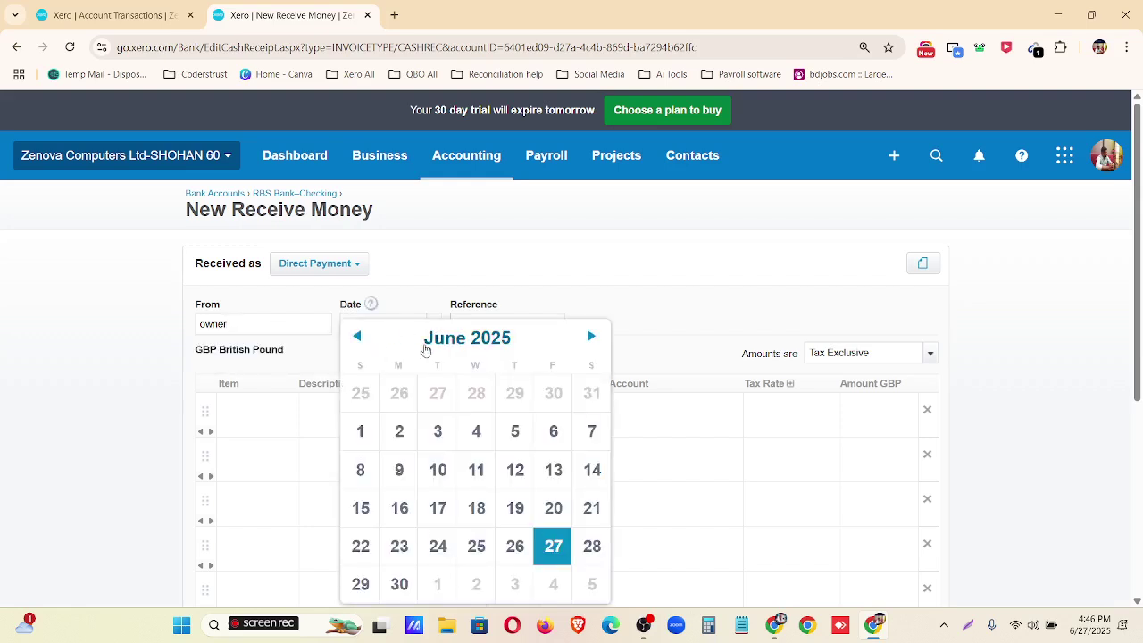
left_click(425, 343)
left_click(437, 455)
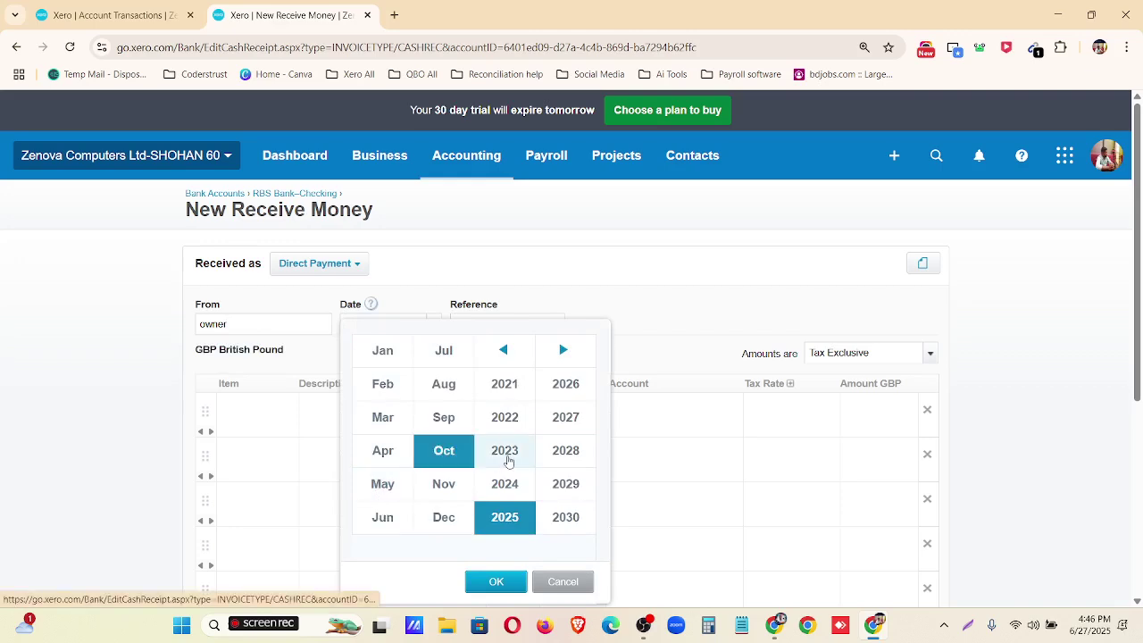
left_click(507, 457)
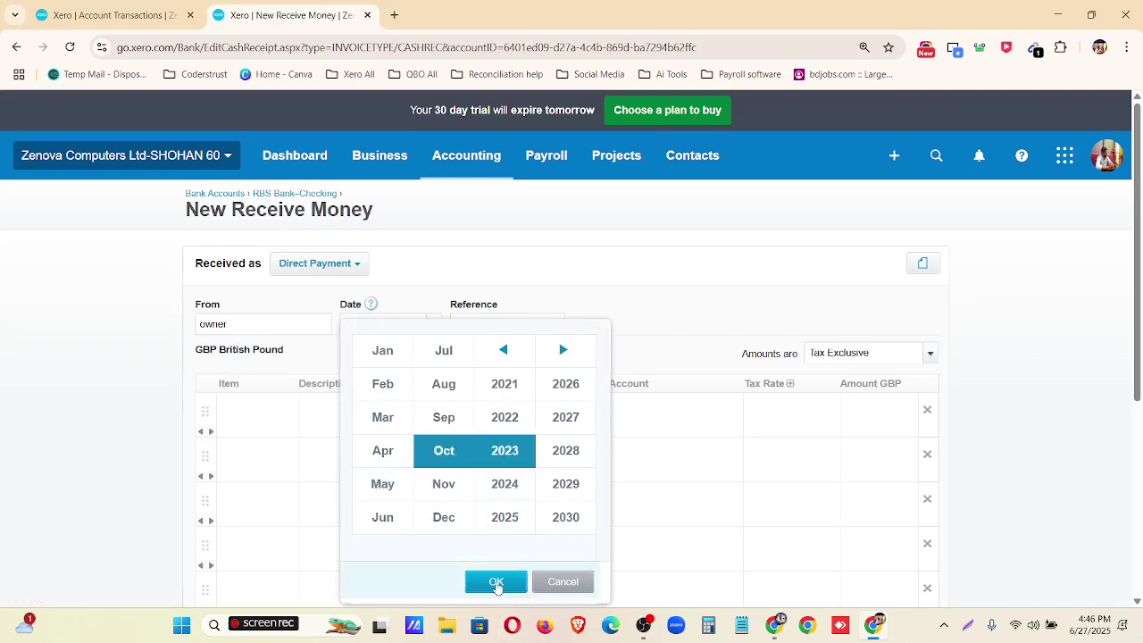
left_click(496, 582)
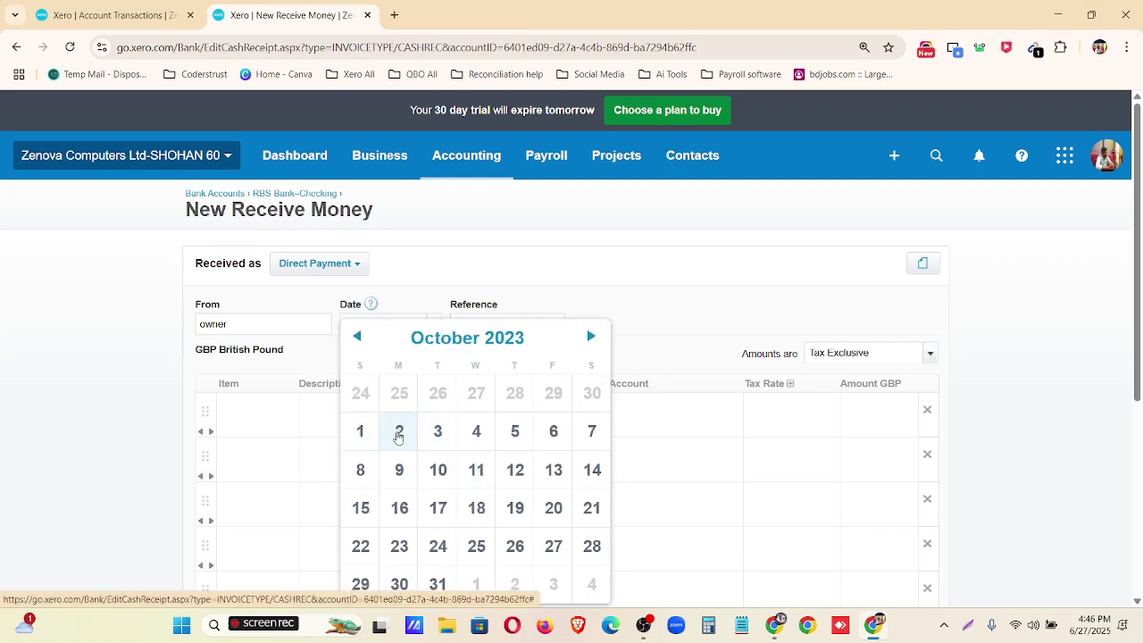
left_click(398, 433)
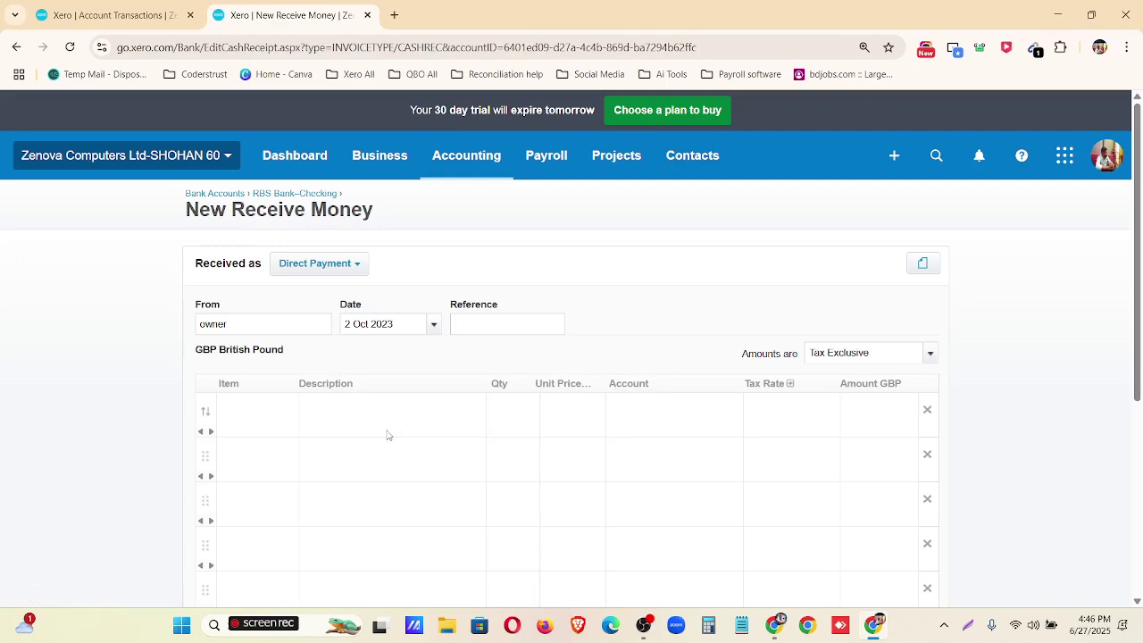
- Fill the first line with "disposal amount of truck", quantity 1, unit price 8000 and account 250 - Loss or gain on disposal of fixed assets
left_click(335, 409)
type("disposal amount o")
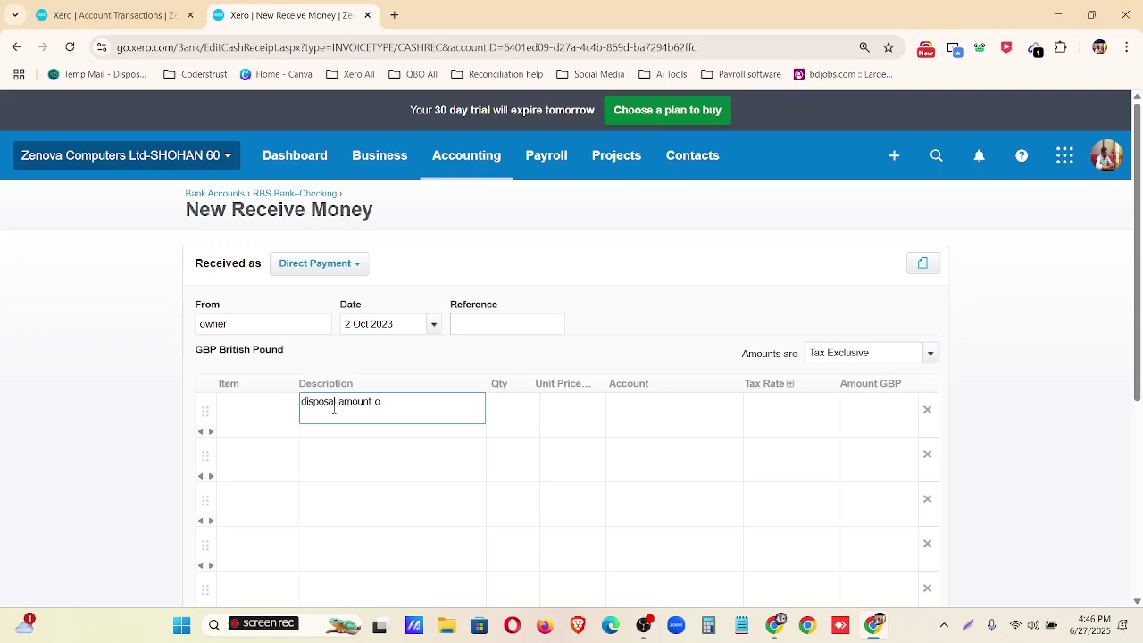
type("uck")
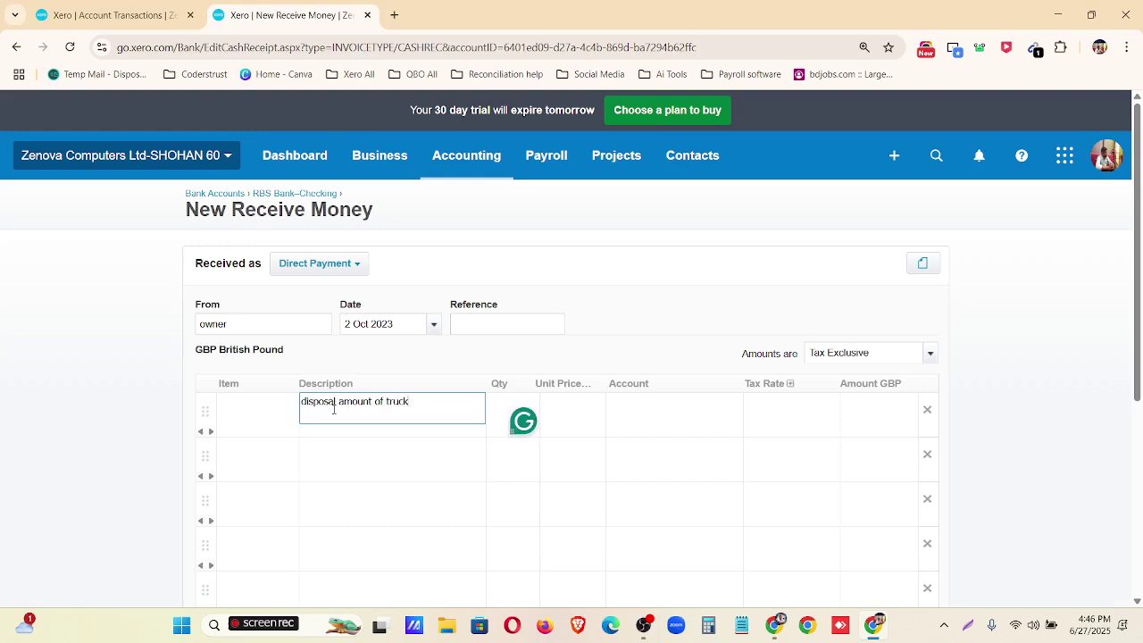
left_click(507, 404)
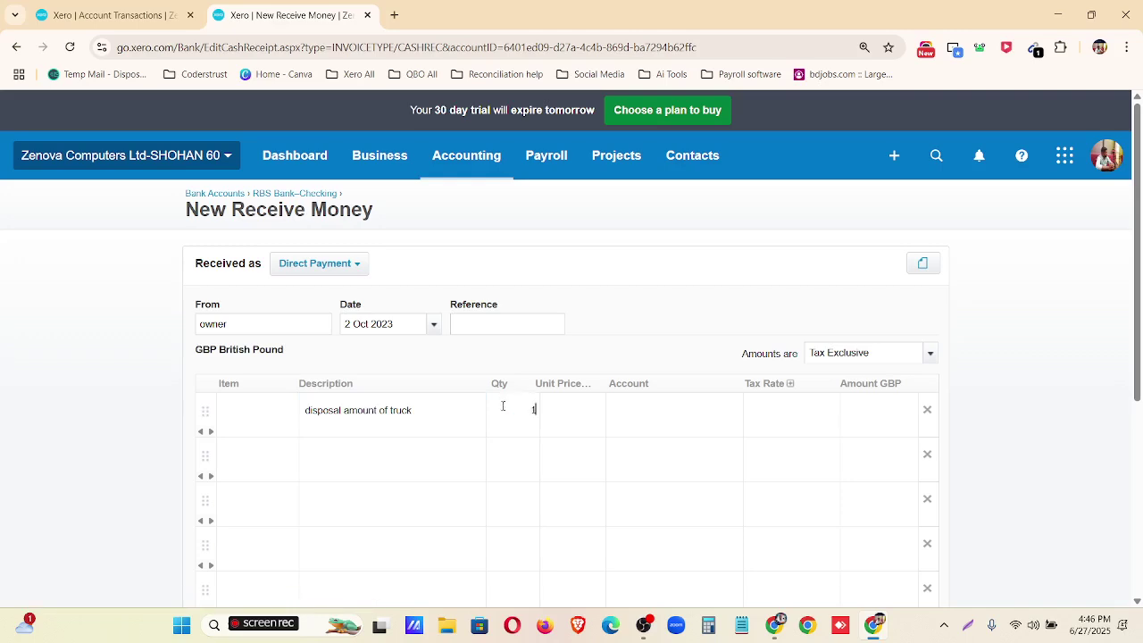
type("1")
left_click(578, 415)
type("8000")
key("Tab")
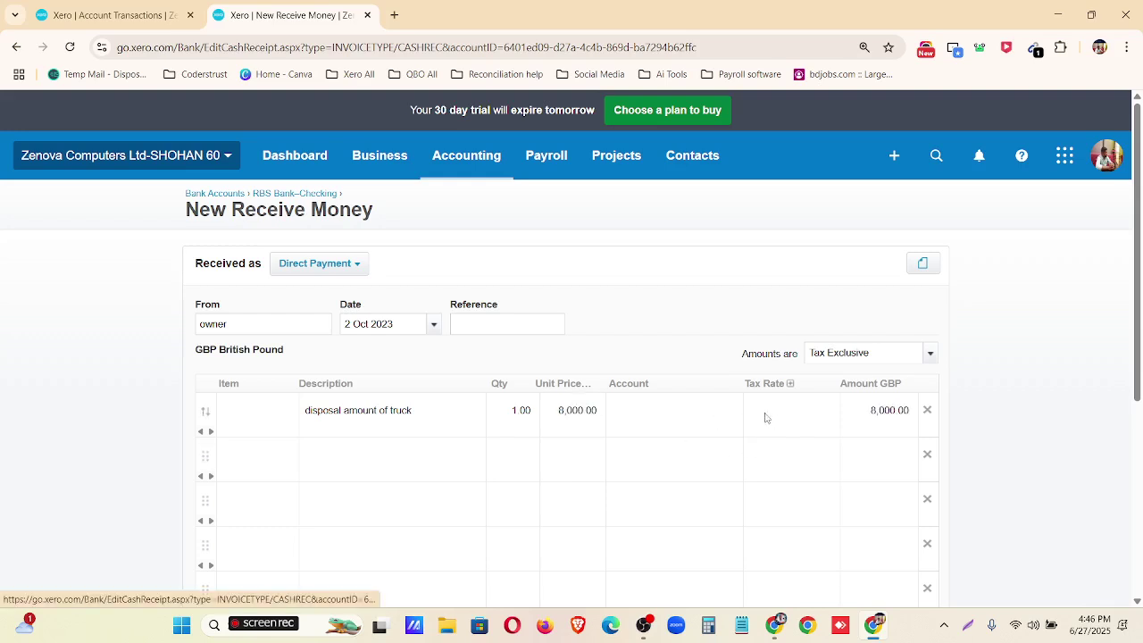
left_click(725, 417)
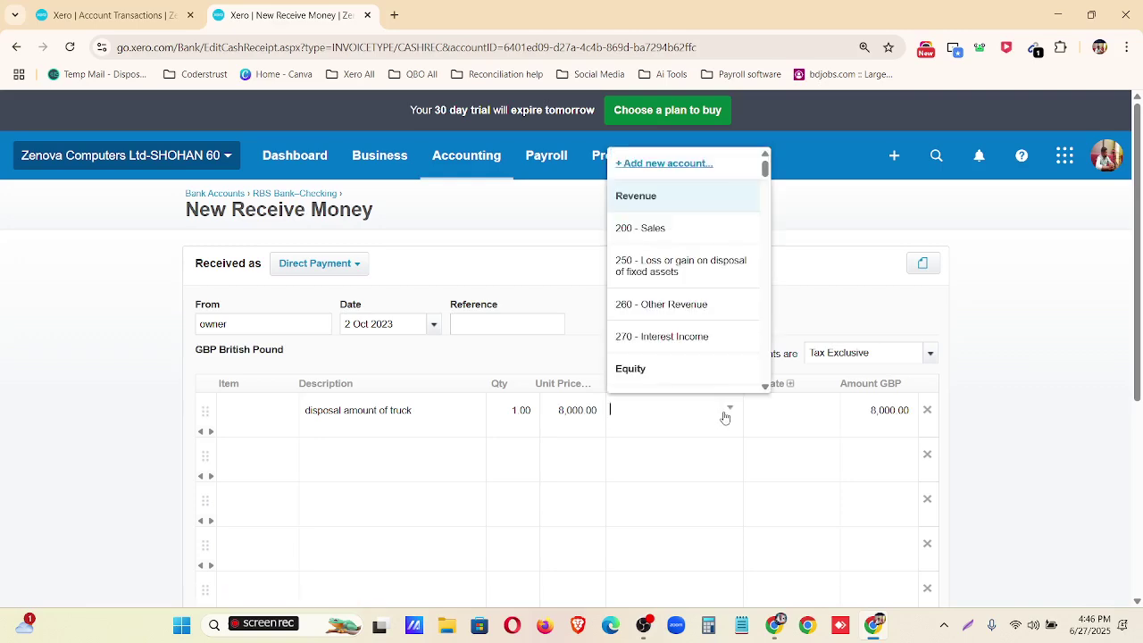
left_click(708, 279)
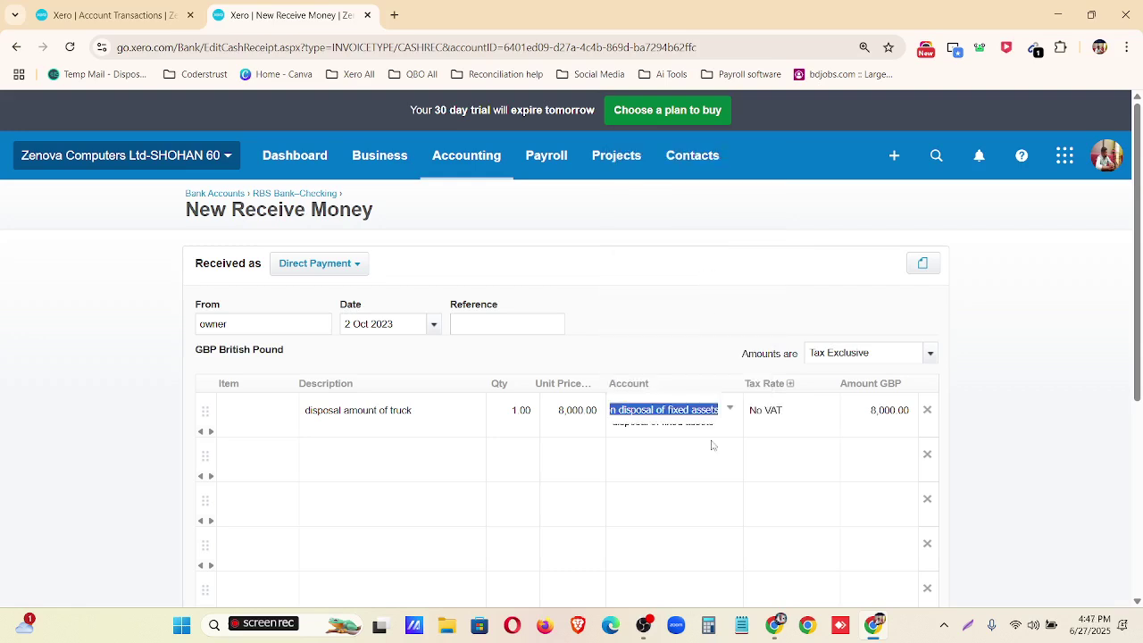
- Remove the unused blank lines and save the receipt, checking its entry in the bank account's transactions
left_click(927, 454)
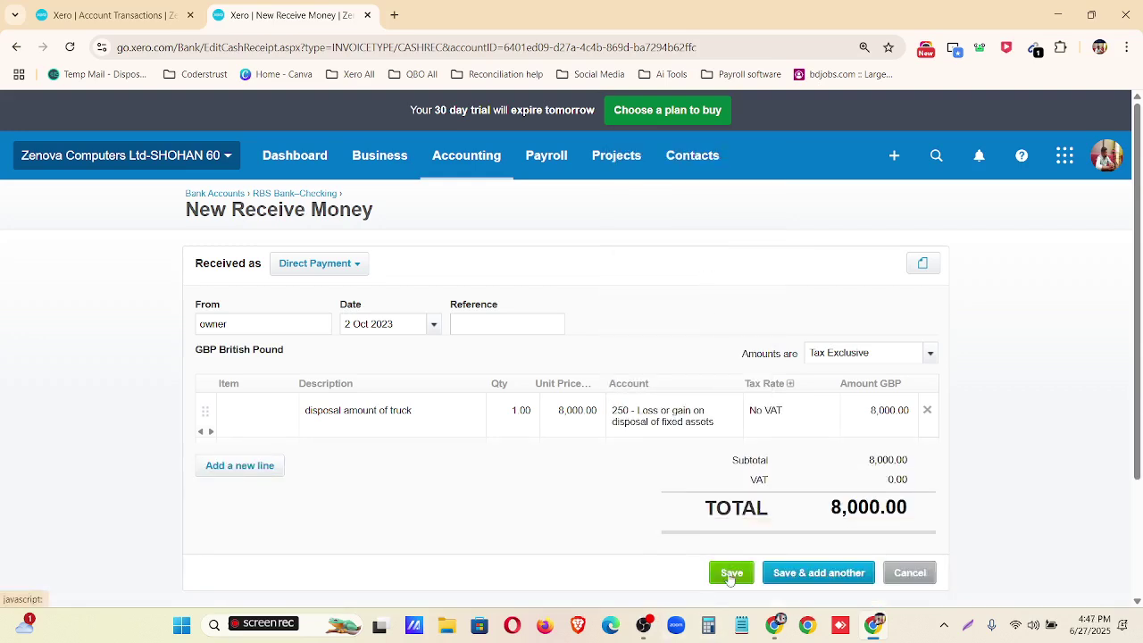
left_click(731, 572)
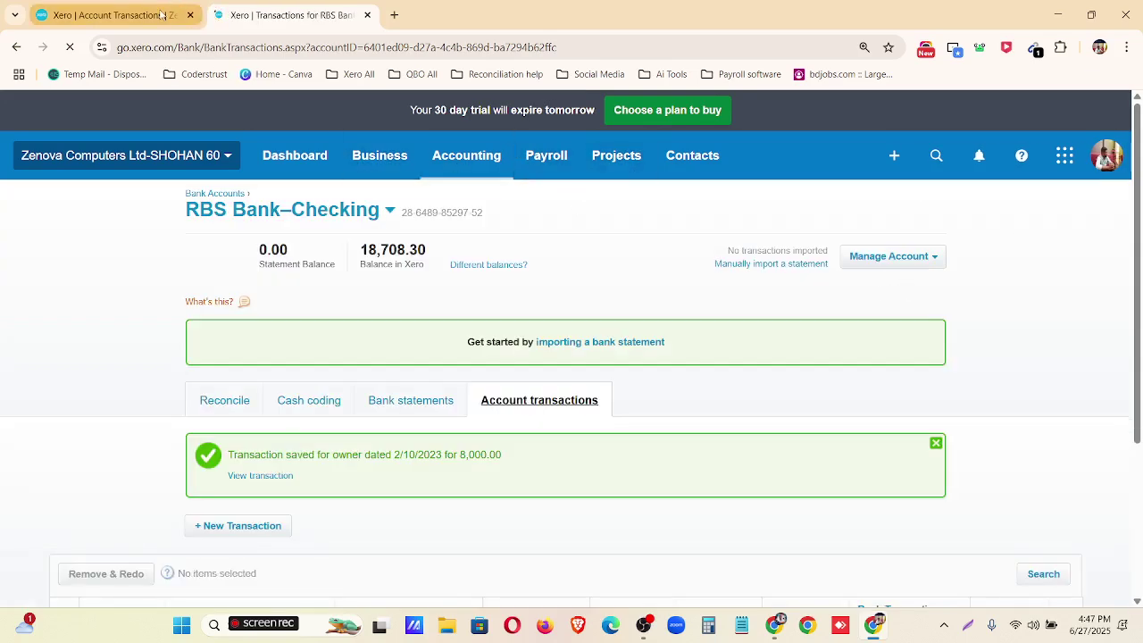
scroll(307, 256, "down", 2)
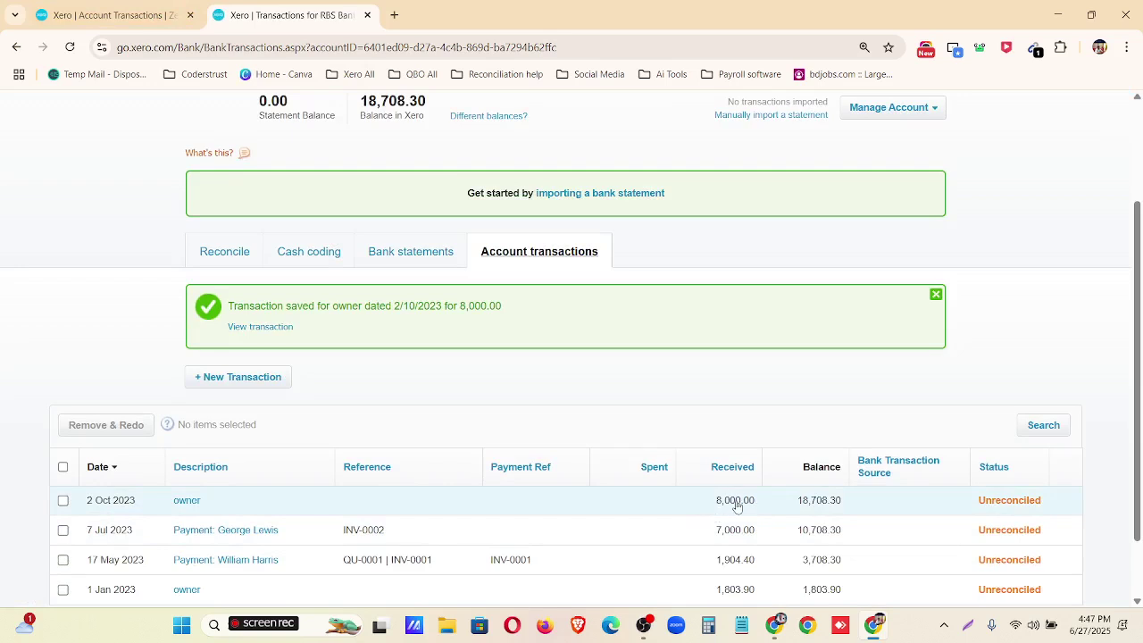
- Return to the original Account Transactions report tab, update the report and check the truck receipt against the disposal entries
left_click(134, 16)
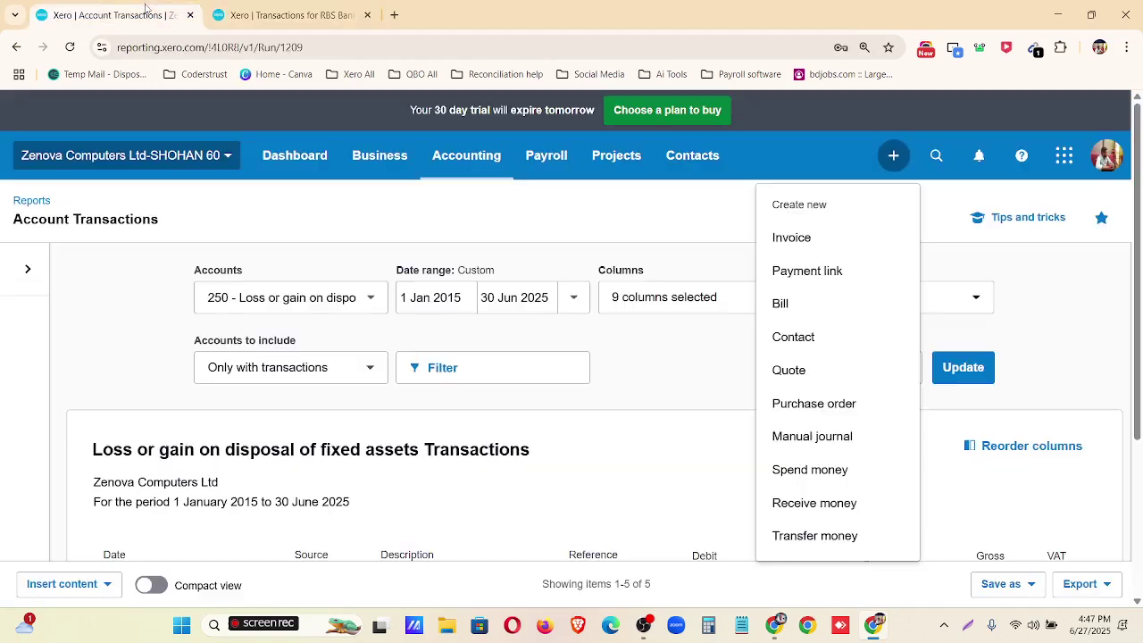
left_click(649, 348)
left_click(959, 371)
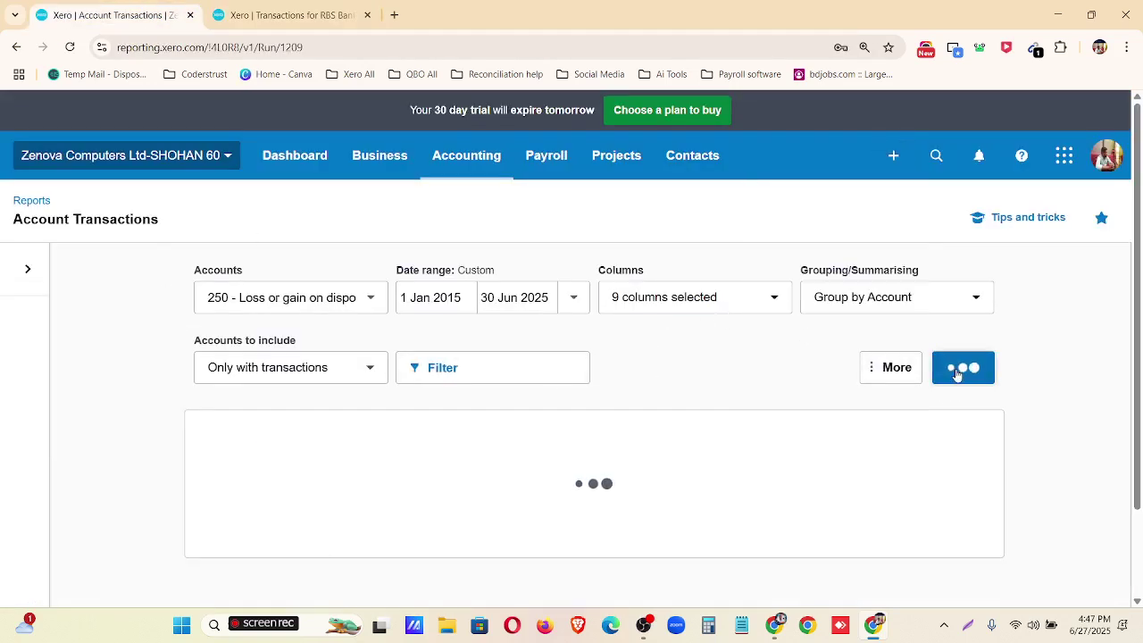
scroll(829, 398, "down", 3)
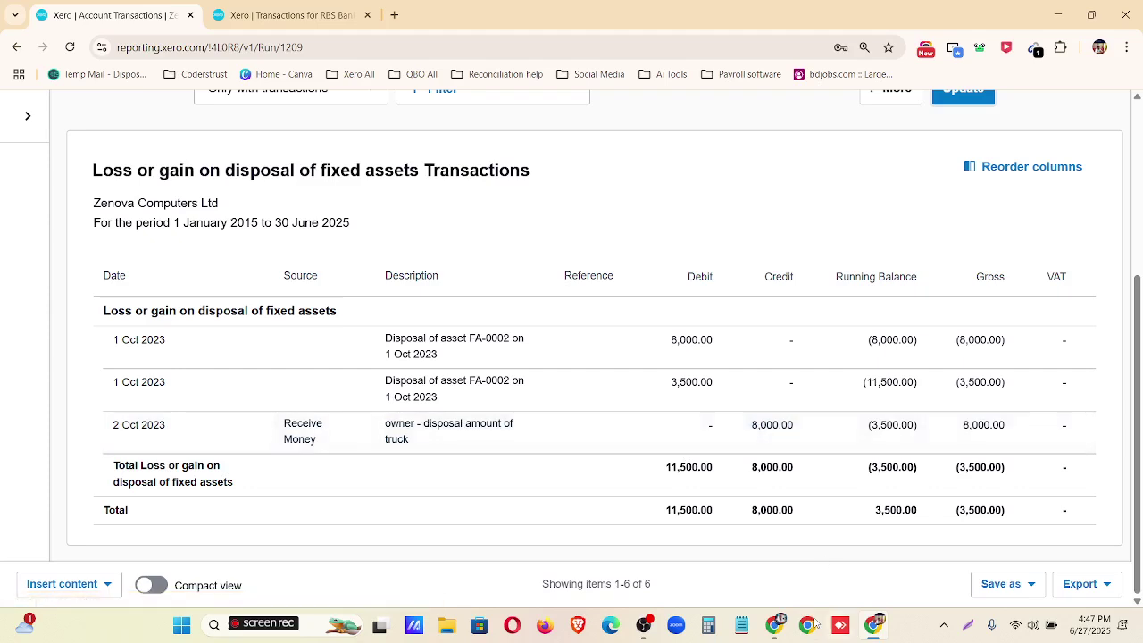
- Switch to the Fixed Asset calculations spreadsheet in Google Sheets and check the Air Conditioner's disposal value cell
left_click(774, 623)
left_click(886, 357)
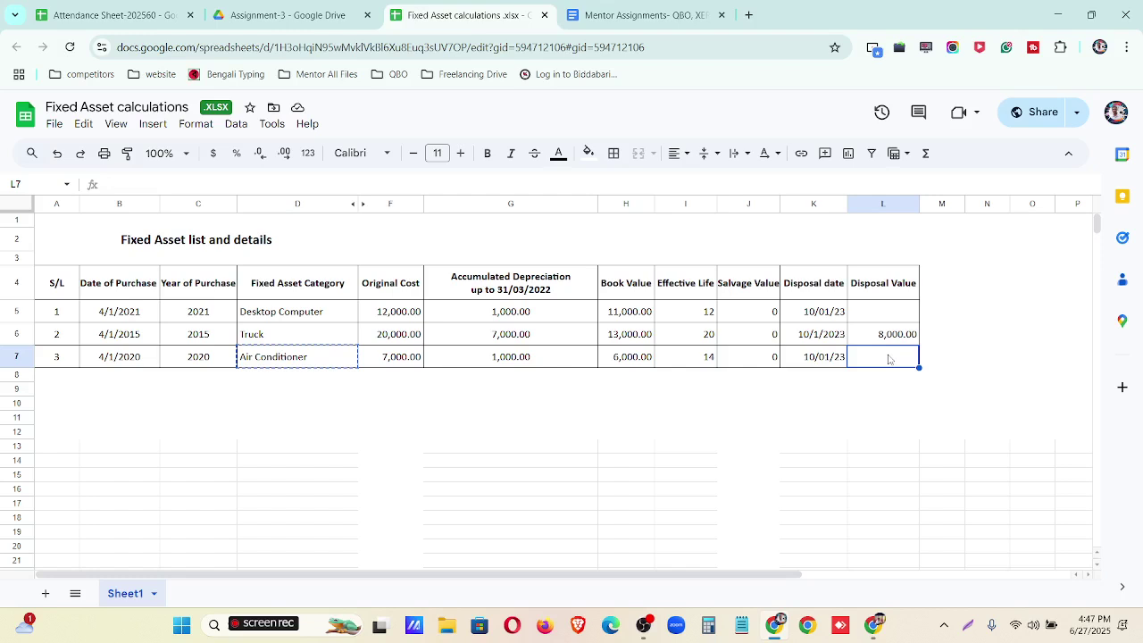
right_click(475, 16)
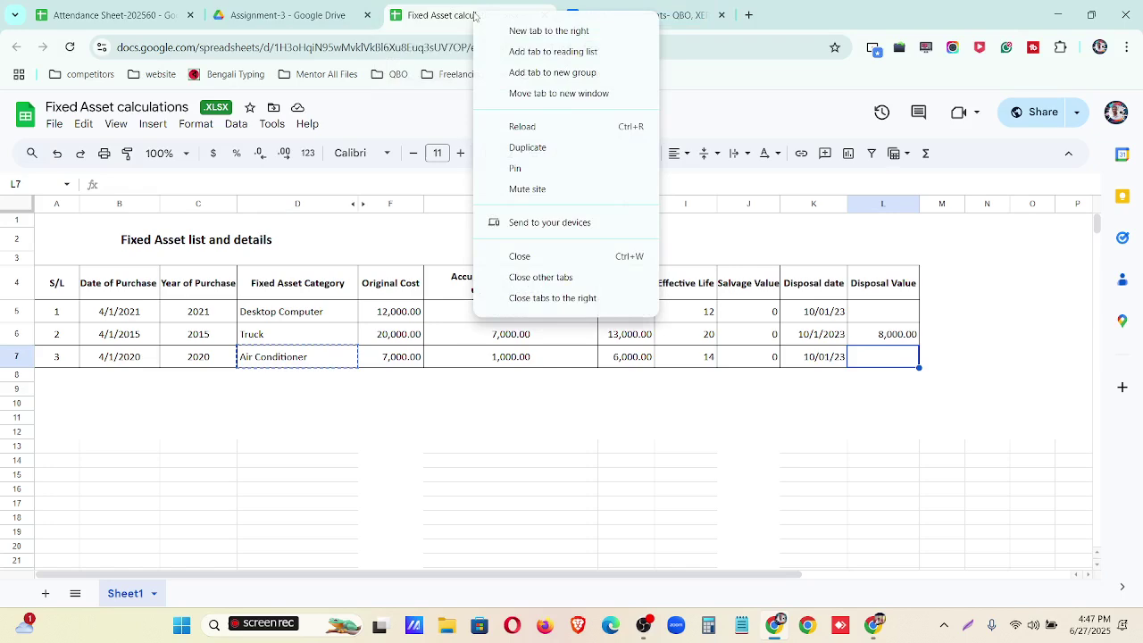
left_click(527, 148)
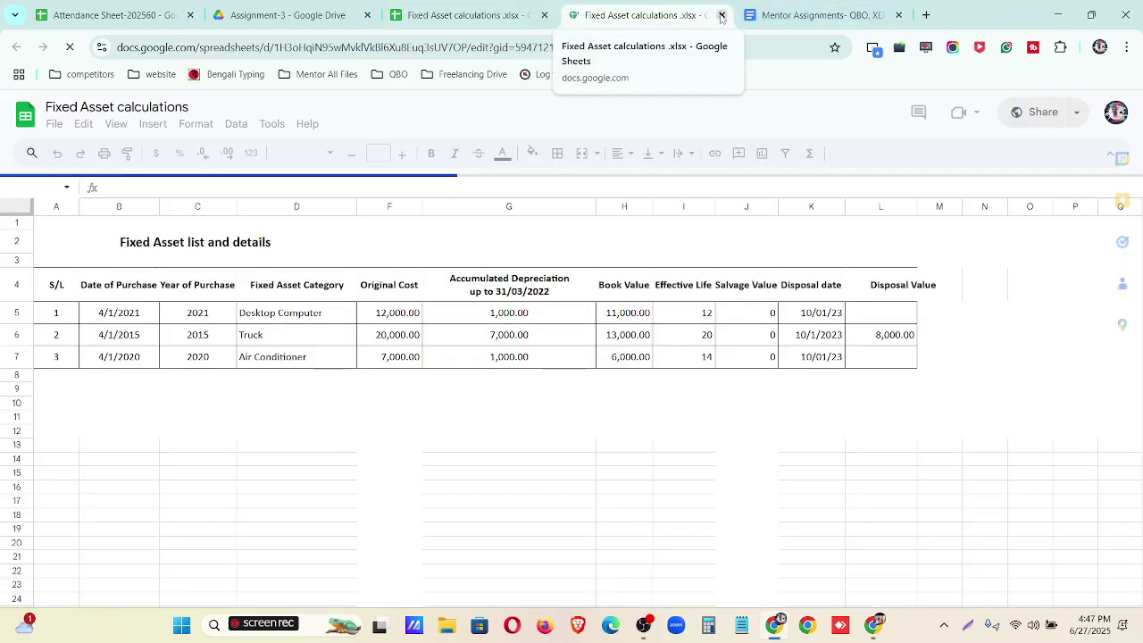
left_click(722, 16)
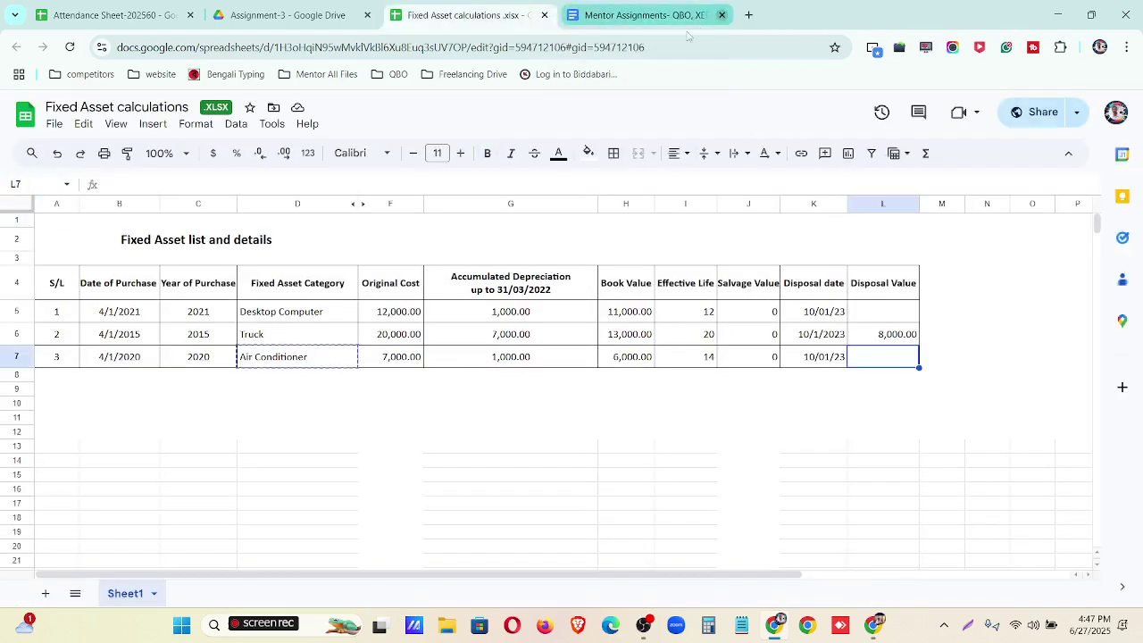
- Compare the disposal dates and disposal value cells of the Desktop Computer, Truck and Air Conditioner in the fixed asset list
left_click(890, 312)
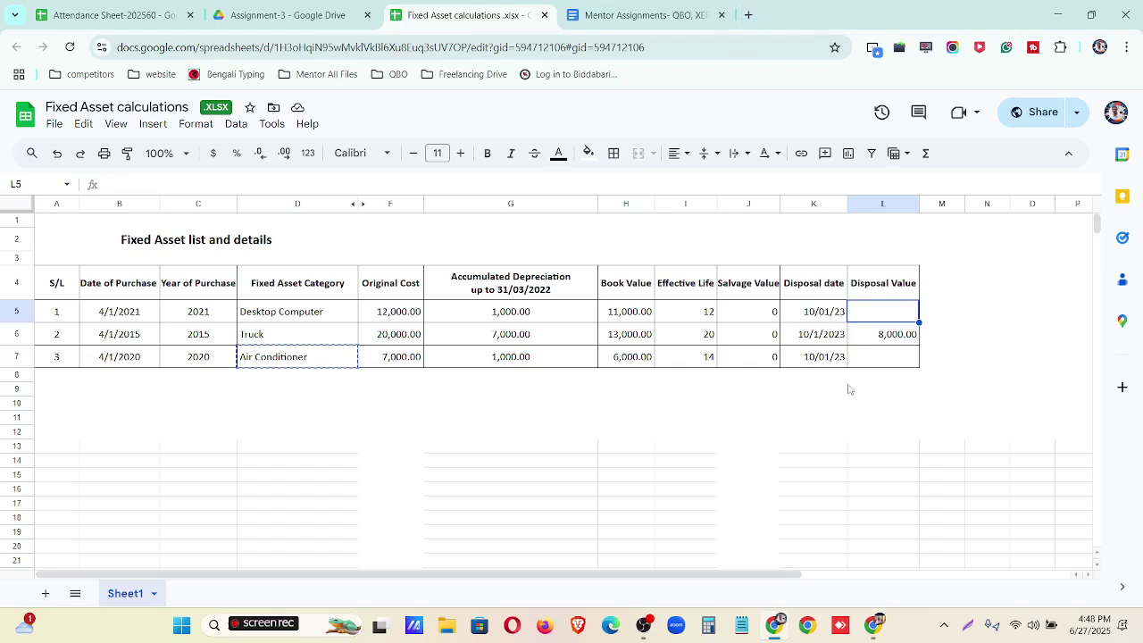
left_click(882, 341)
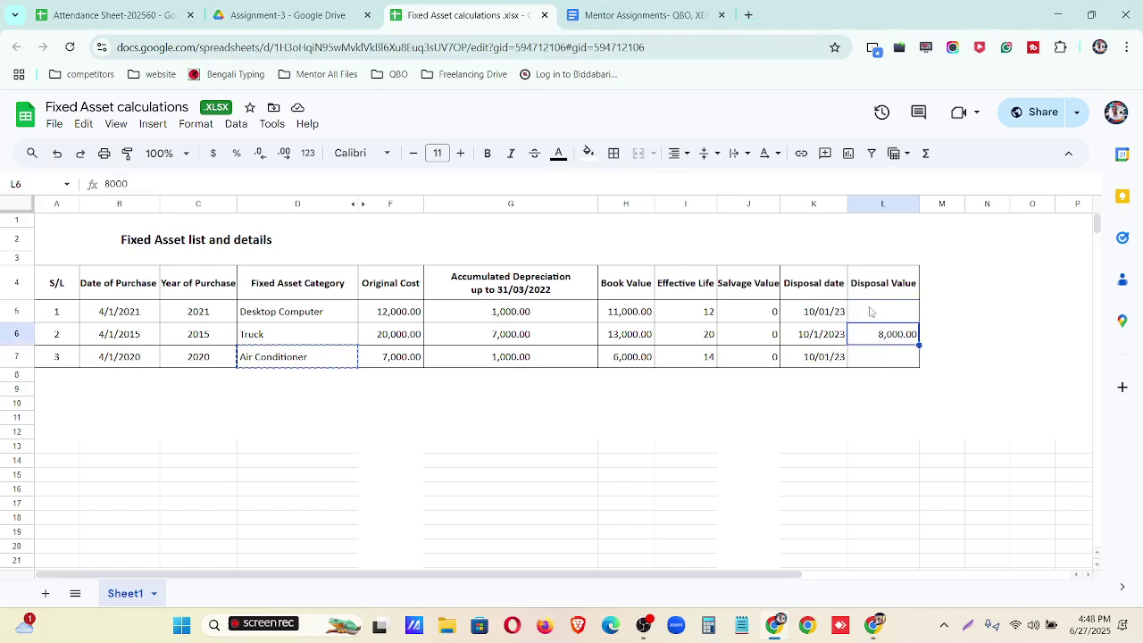
left_click(870, 310)
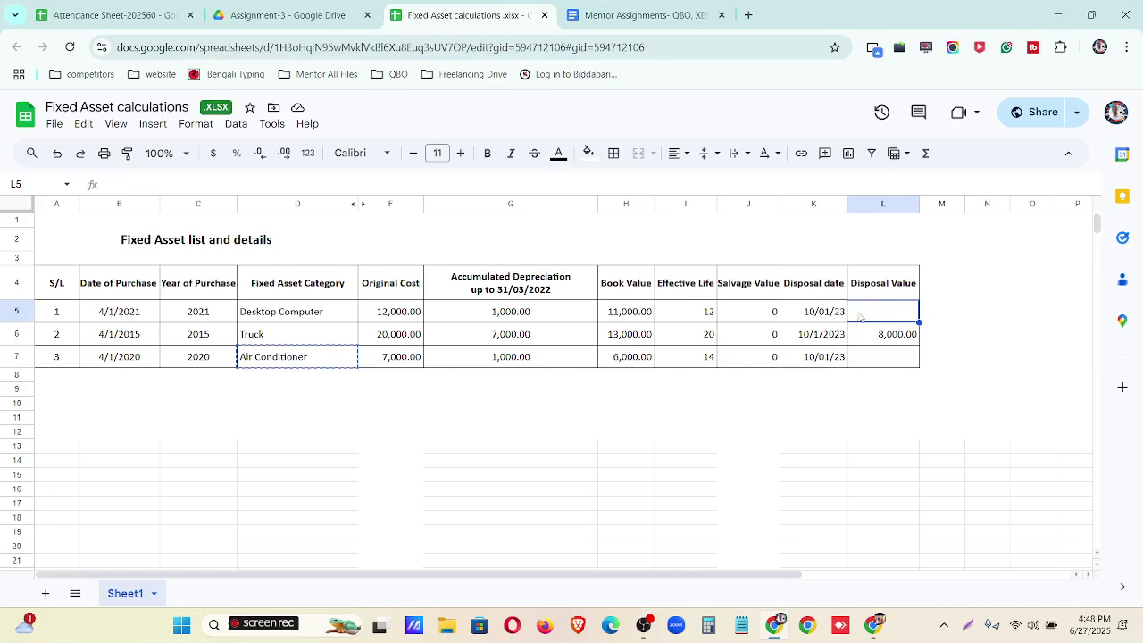
left_click(676, 391)
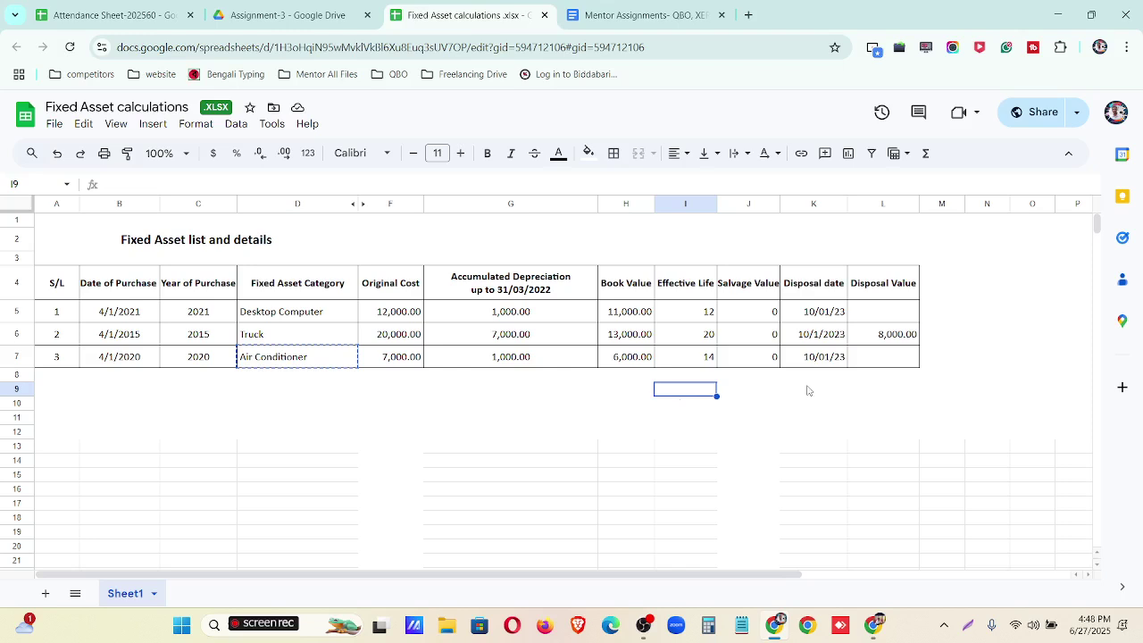
left_click(887, 341)
left_click(891, 322)
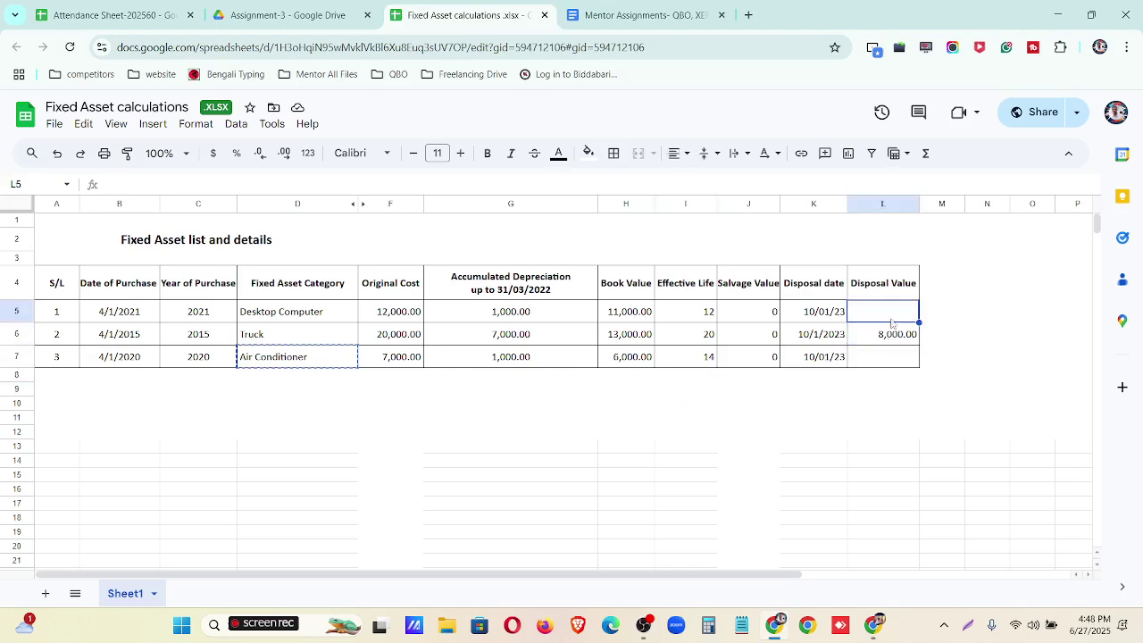
left_click(884, 365)
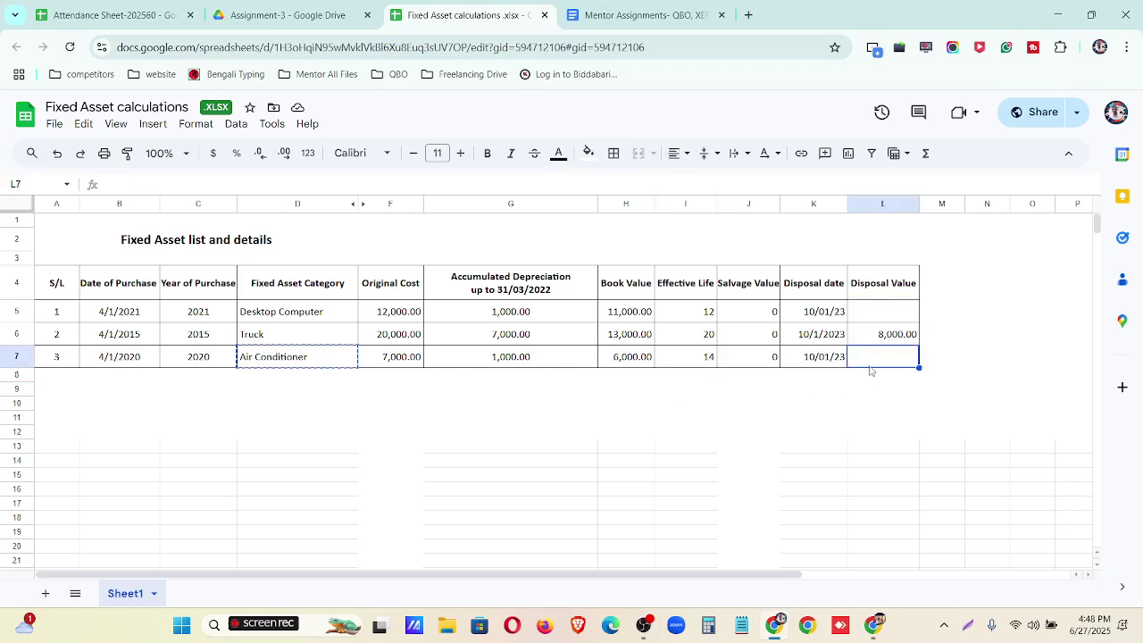
left_click(515, 420)
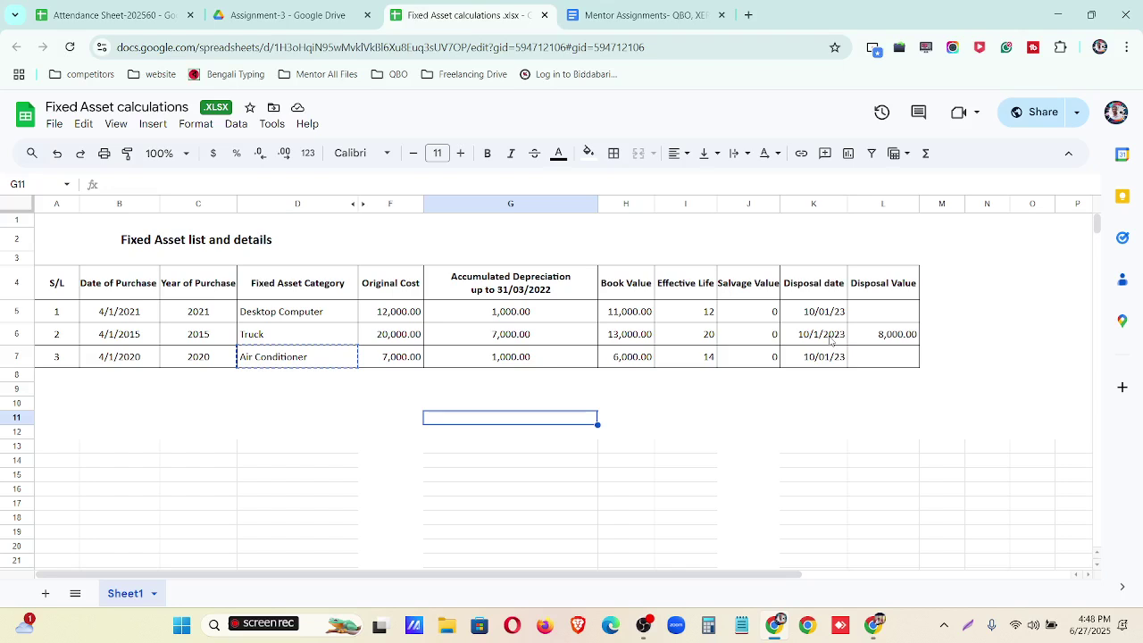
left_click(833, 405)
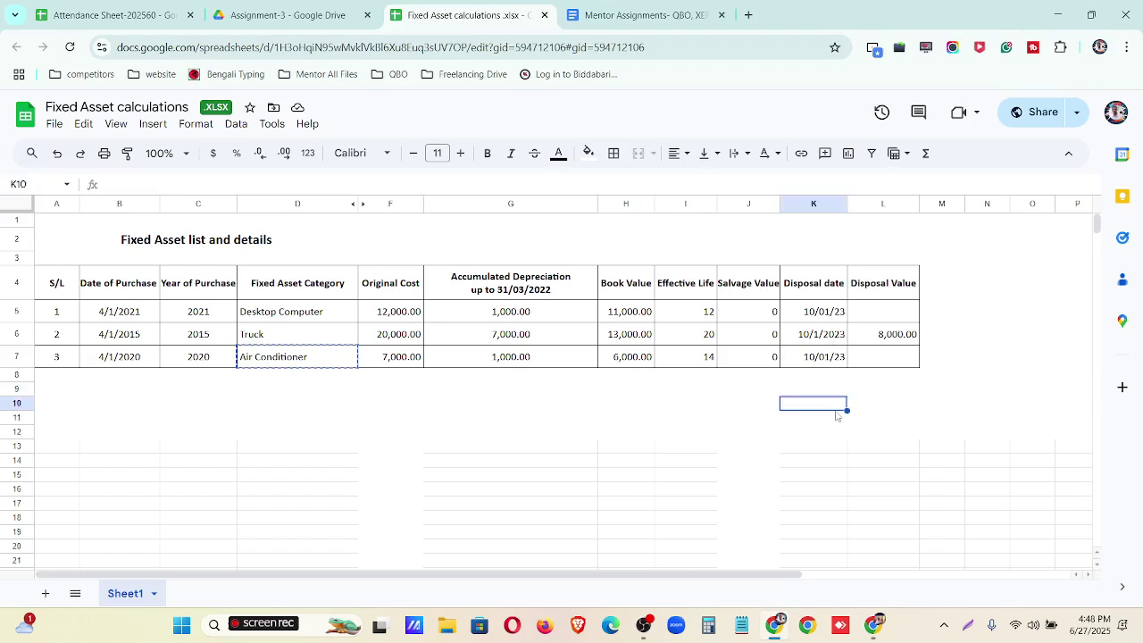
- Open the Mentor Assignments document and review the Xero-Assignment-03 tasks, highlighting items 3 to 5 on fixed assets, depreciation and disposal
mouse_move(877, 634)
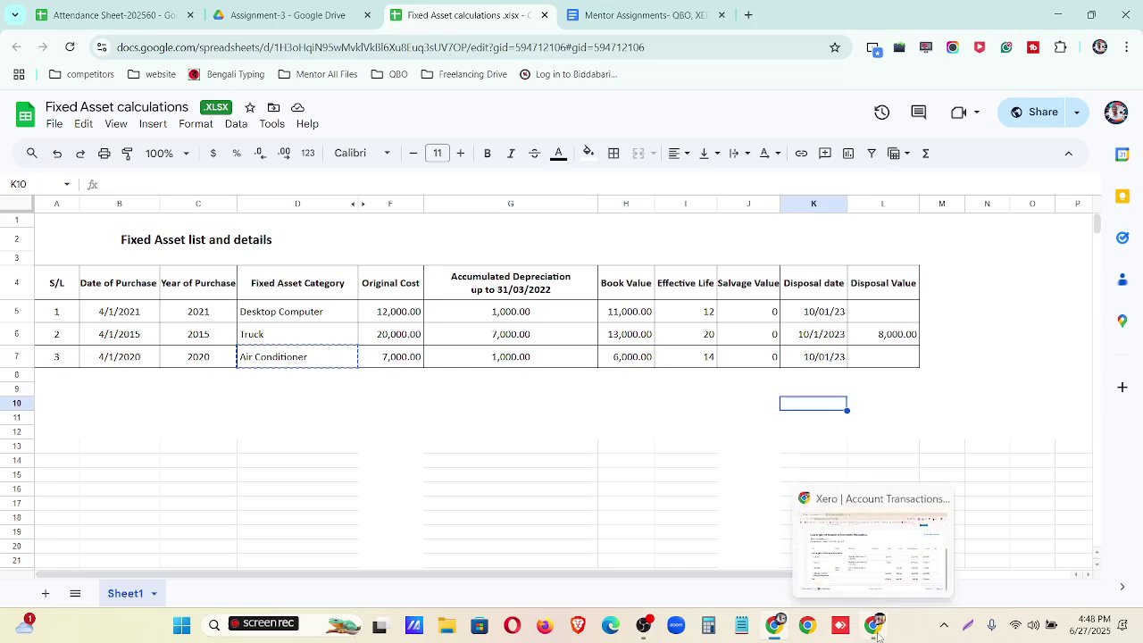
left_click(643, 15)
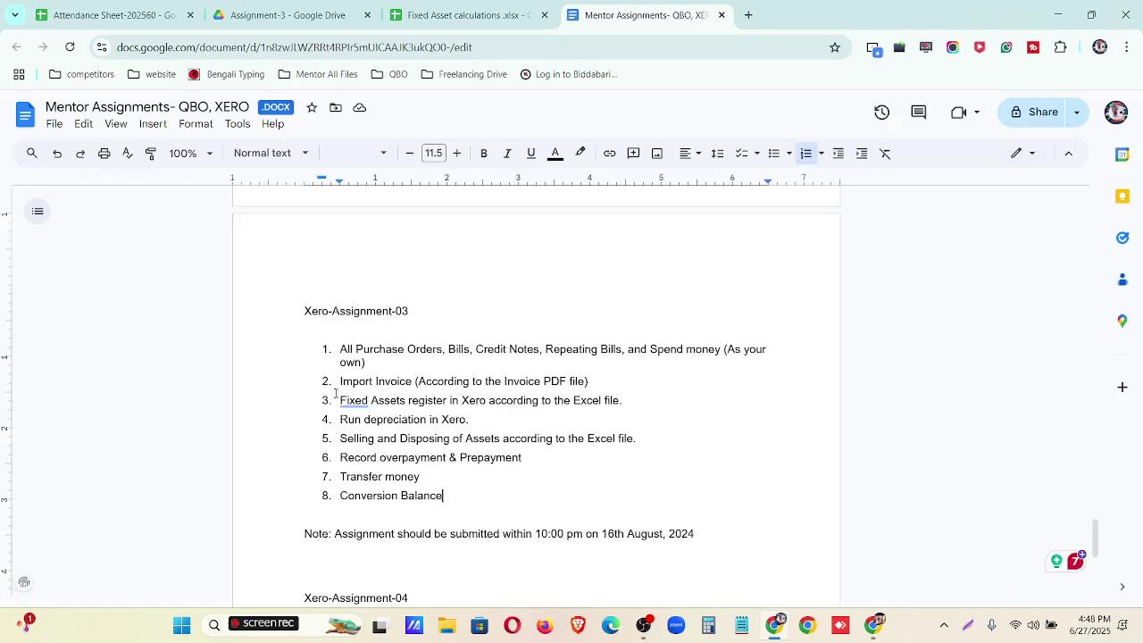
left_click_drag(338, 400, 649, 442)
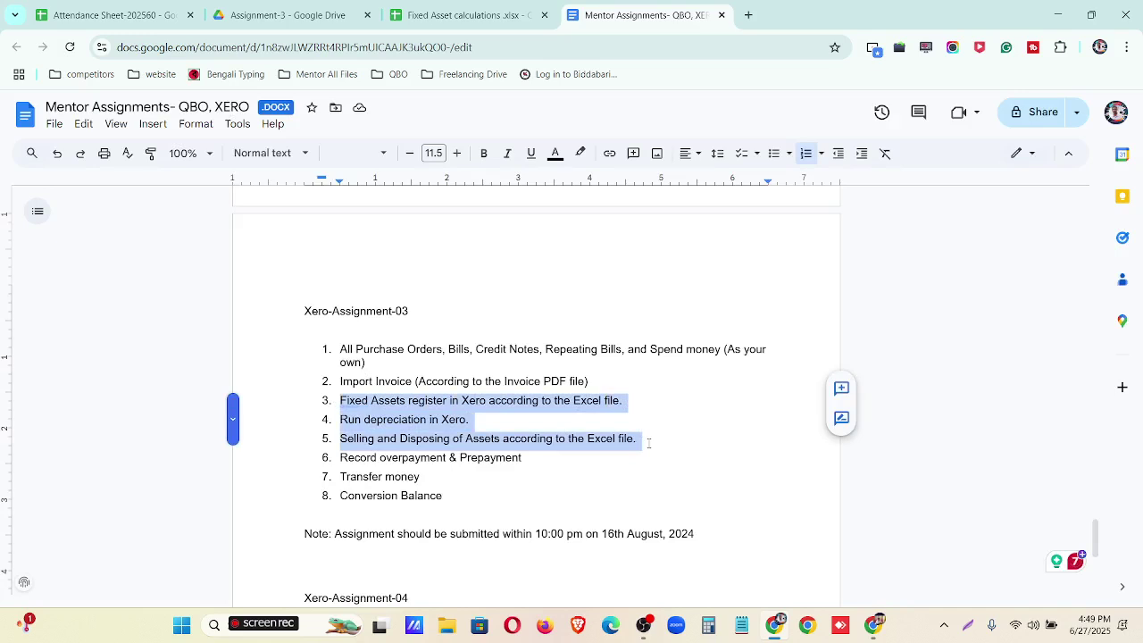
left_click(526, 463)
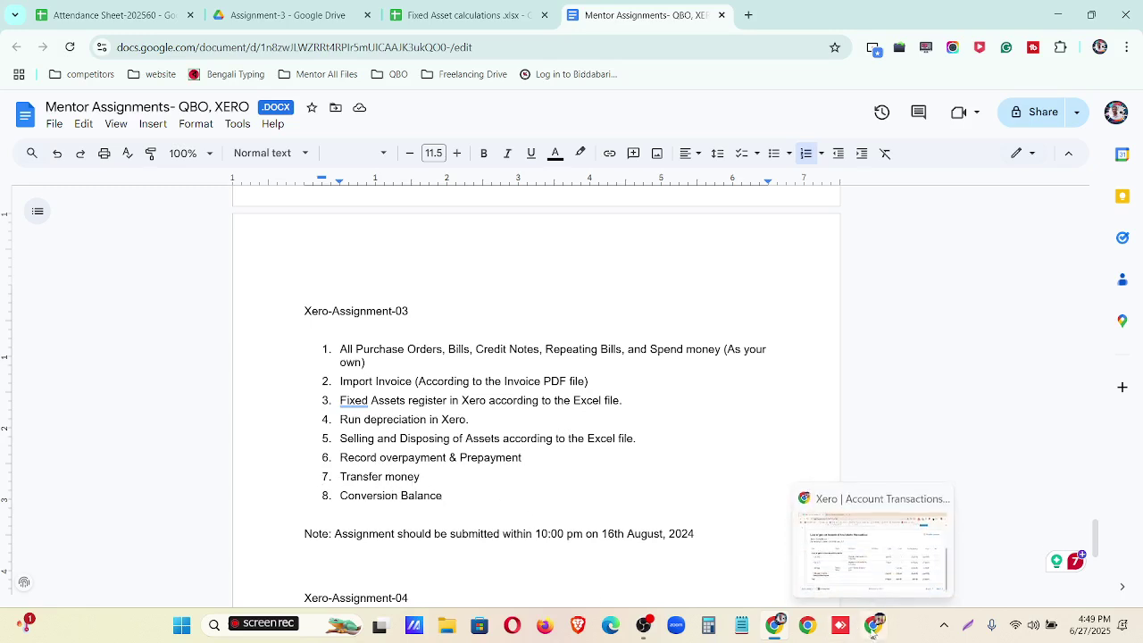
- Return to Xero and examine the YTD balances of the Assets accounts in the chart of accounts
left_click(874, 625)
scroll(308, 265, "up", 3)
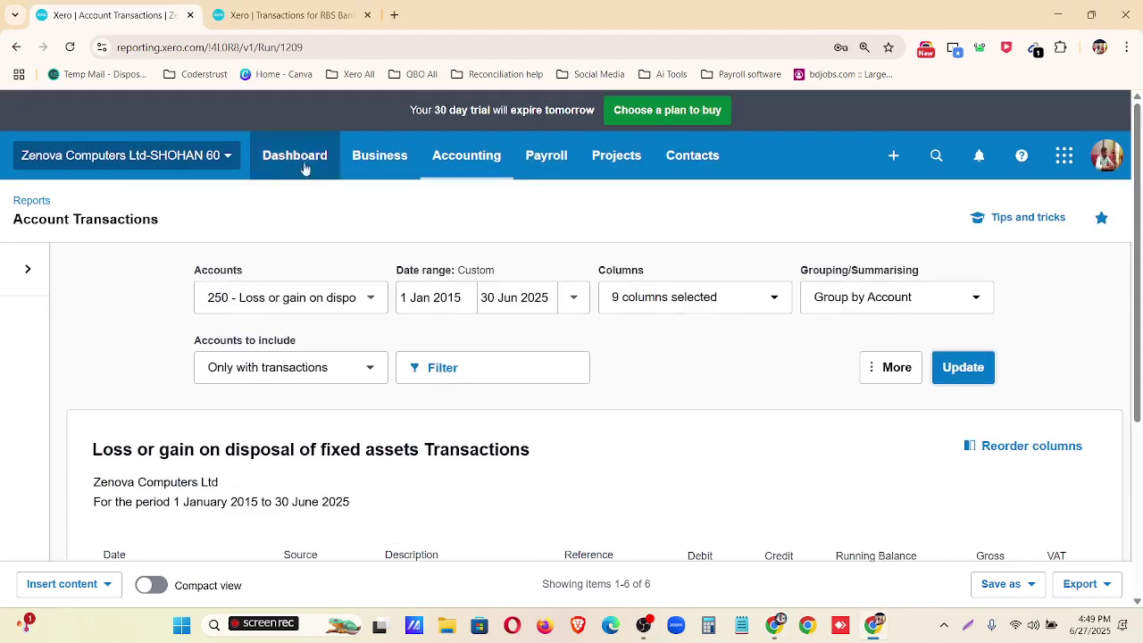
left_click(309, 157)
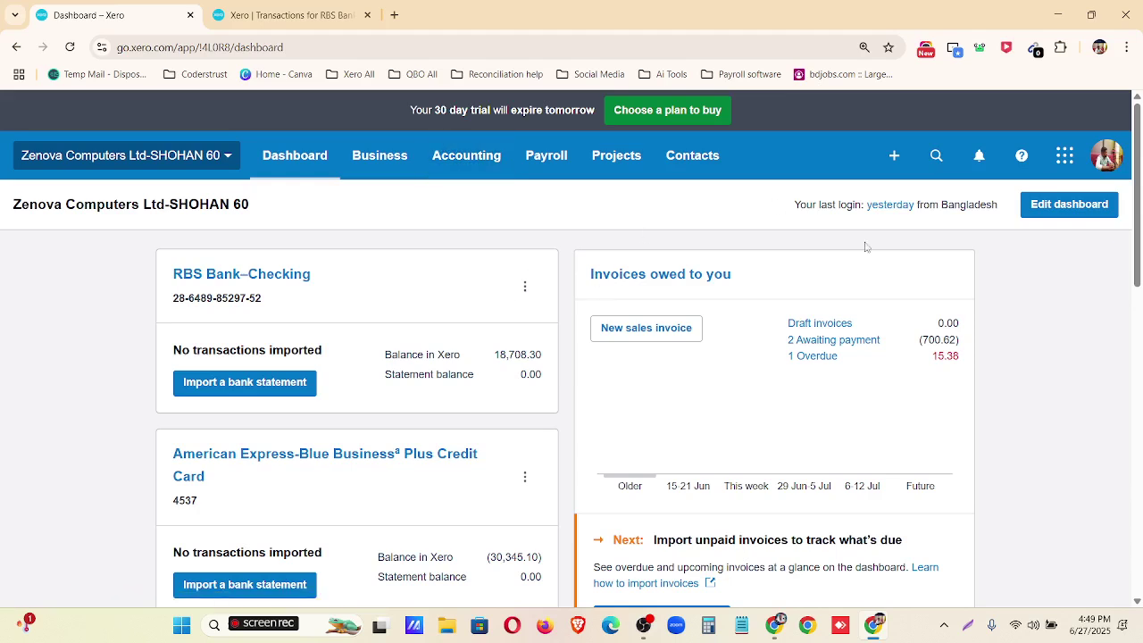
left_click(435, 158)
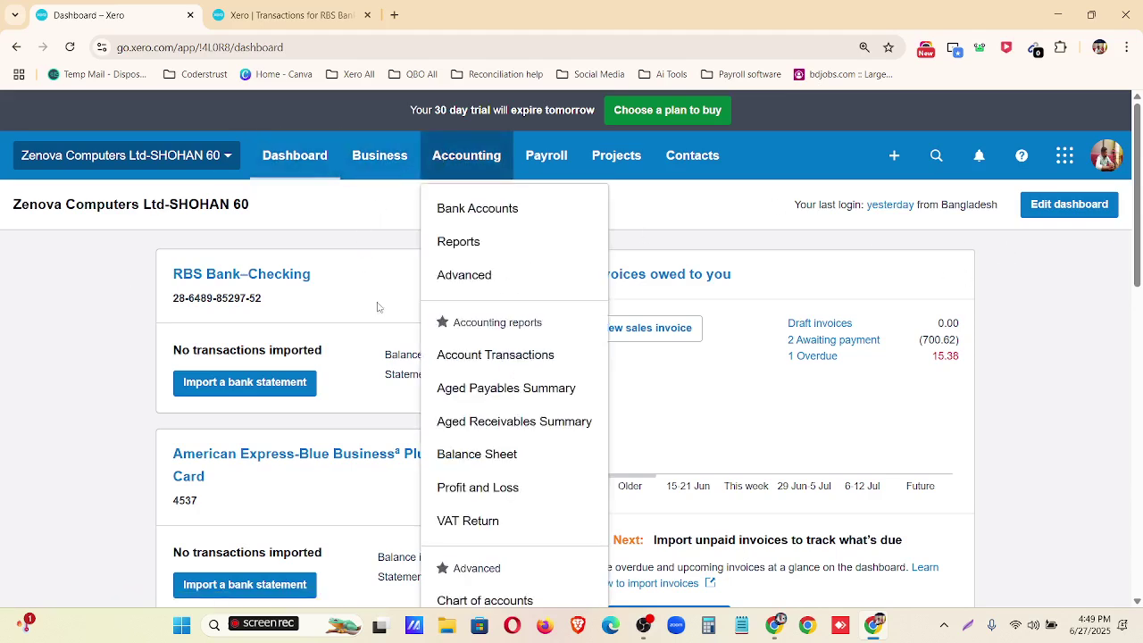
left_click(496, 596)
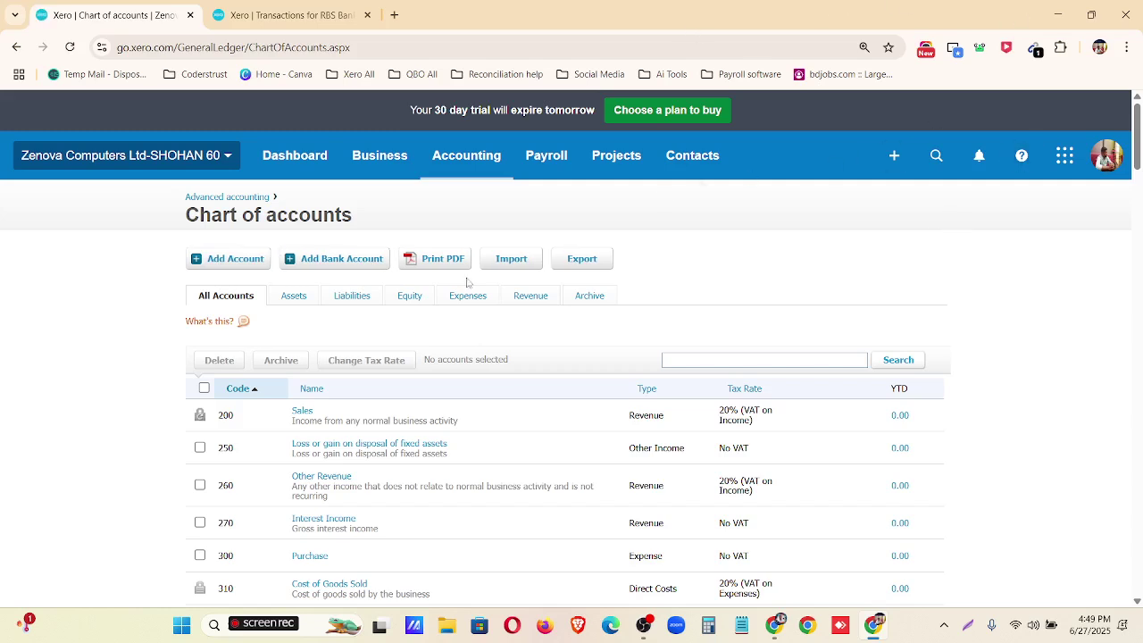
left_click(295, 296)
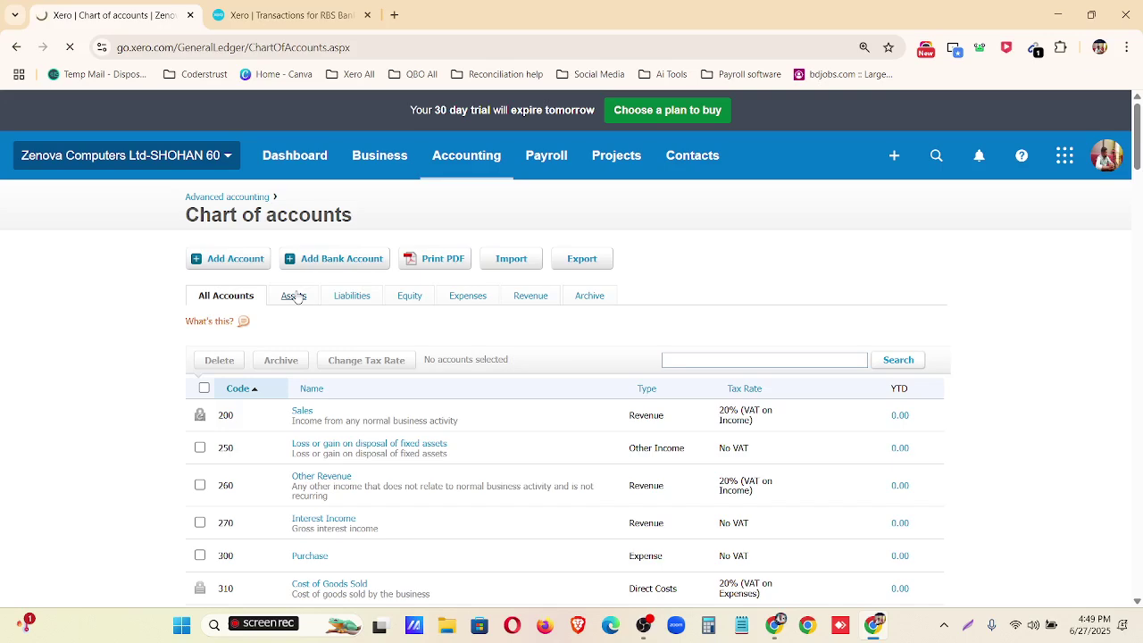
scroll(331, 378, "down", 2)
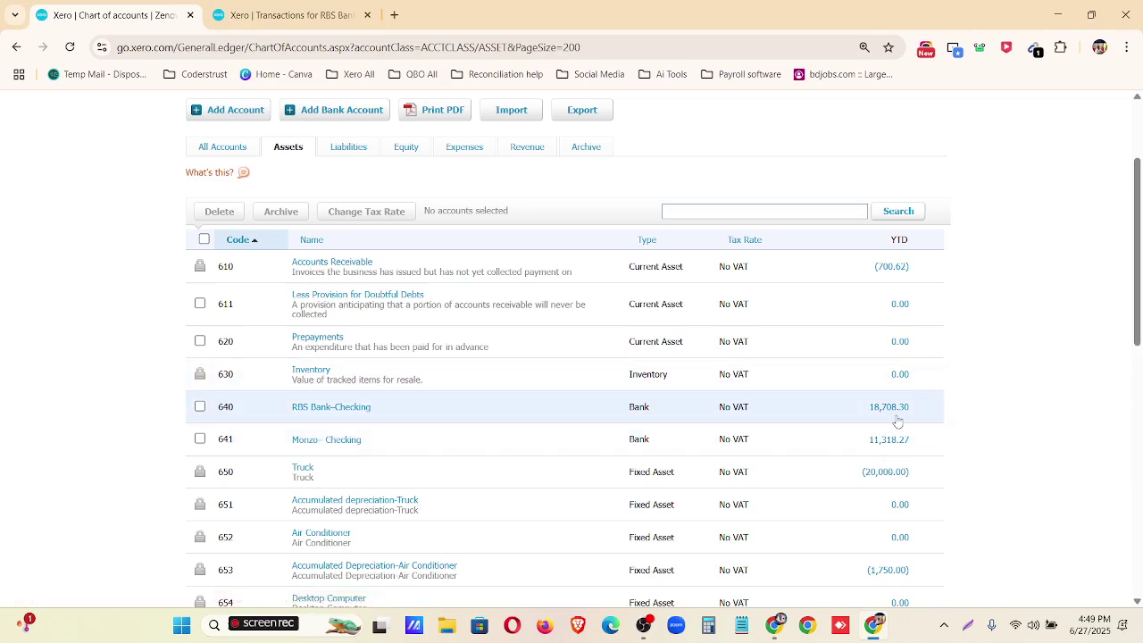
scroll(860, 418, "up", 2)
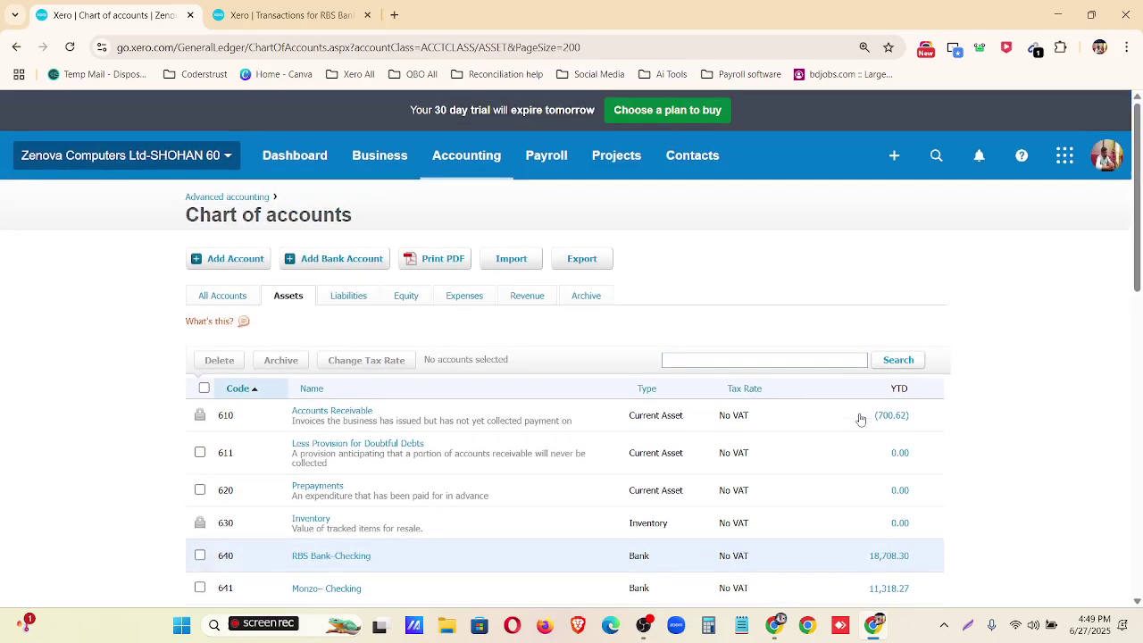
- Start a money transfer from Monzo– Checking to RBS Bank–Checking
left_click(894, 155)
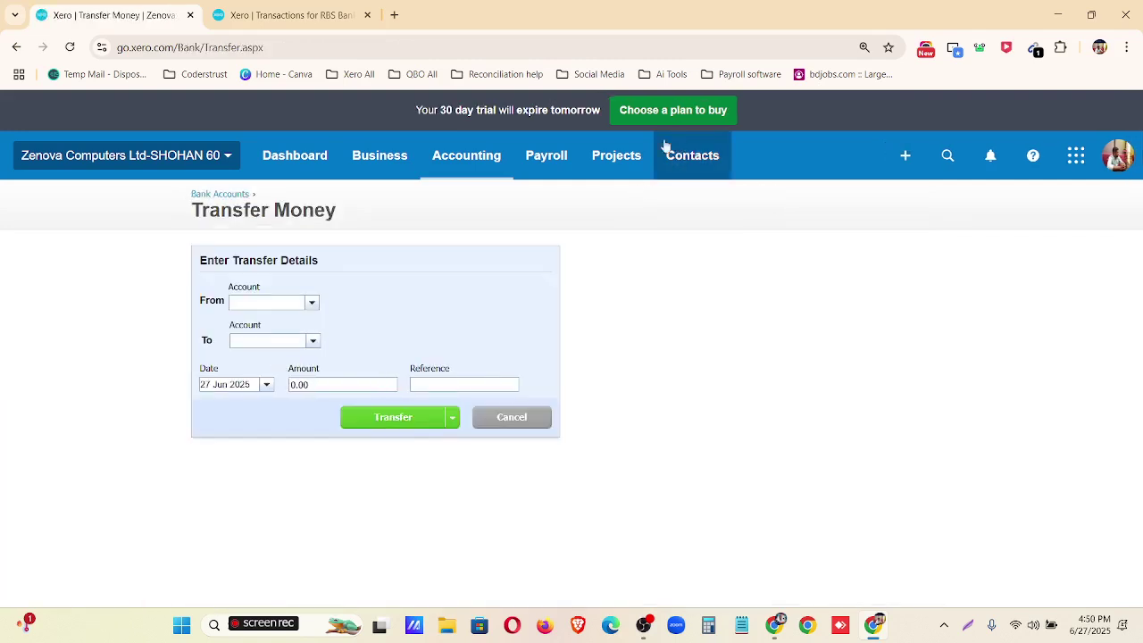
left_click(312, 302)
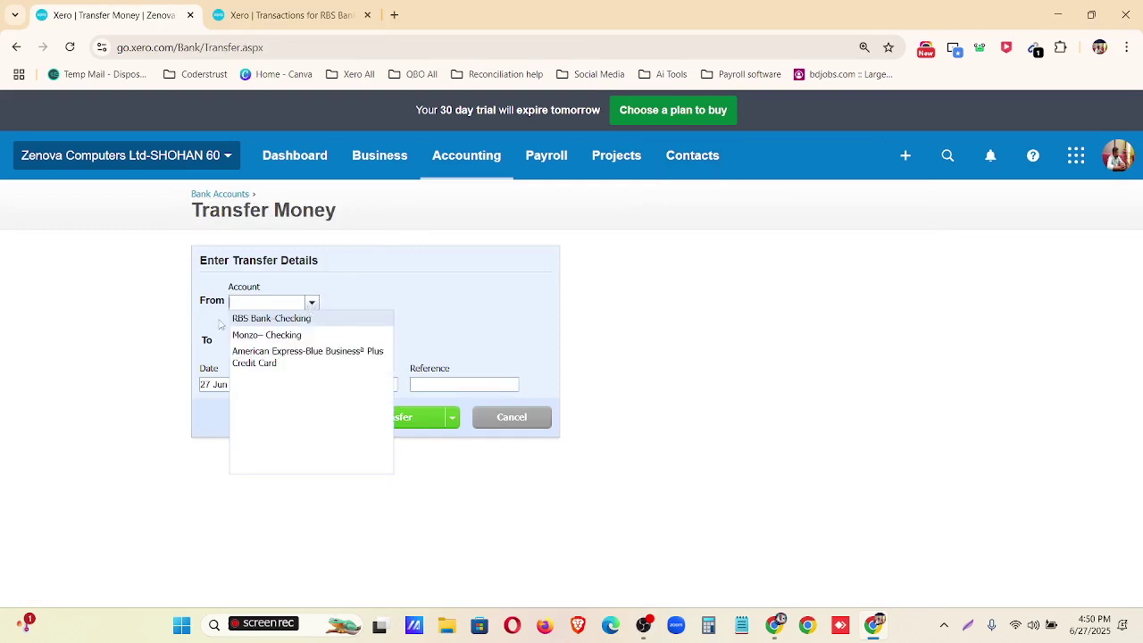
left_click(268, 334)
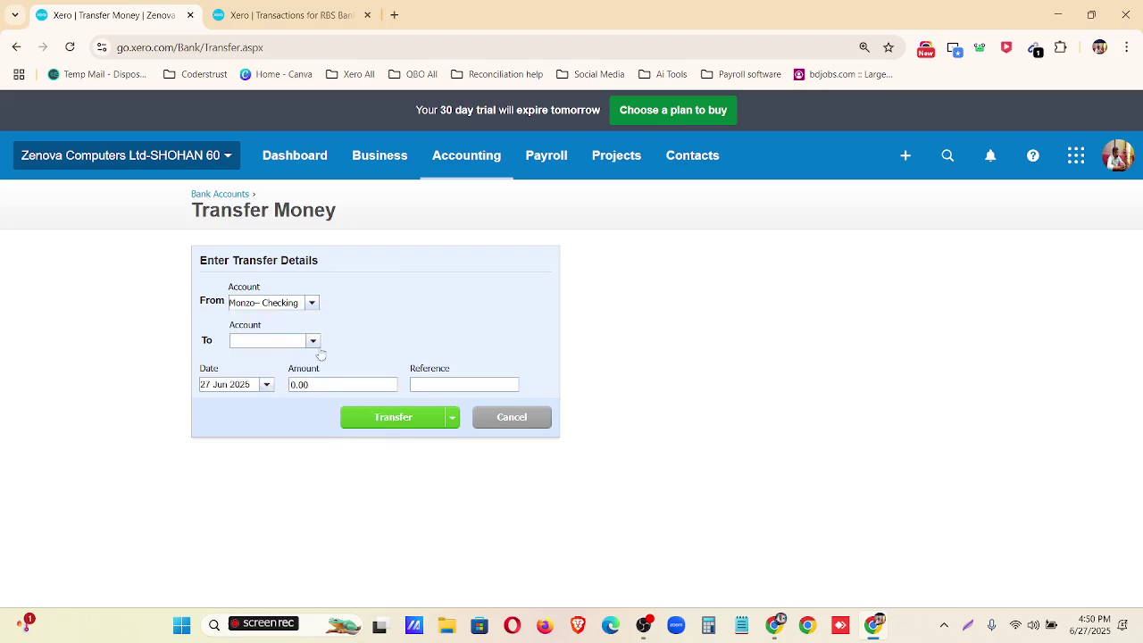
left_click(314, 347)
left_click(309, 357)
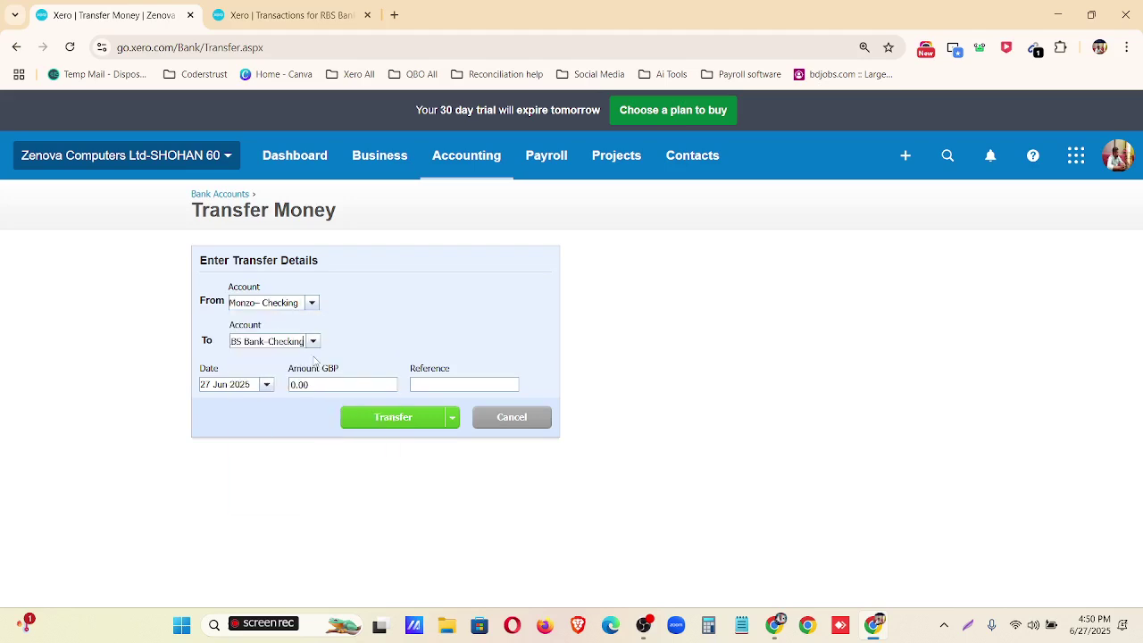
- Date the transfer 1 Dec 2024, set its amount to 1000 GBP and submit it
left_click(266, 384)
left_click(267, 404)
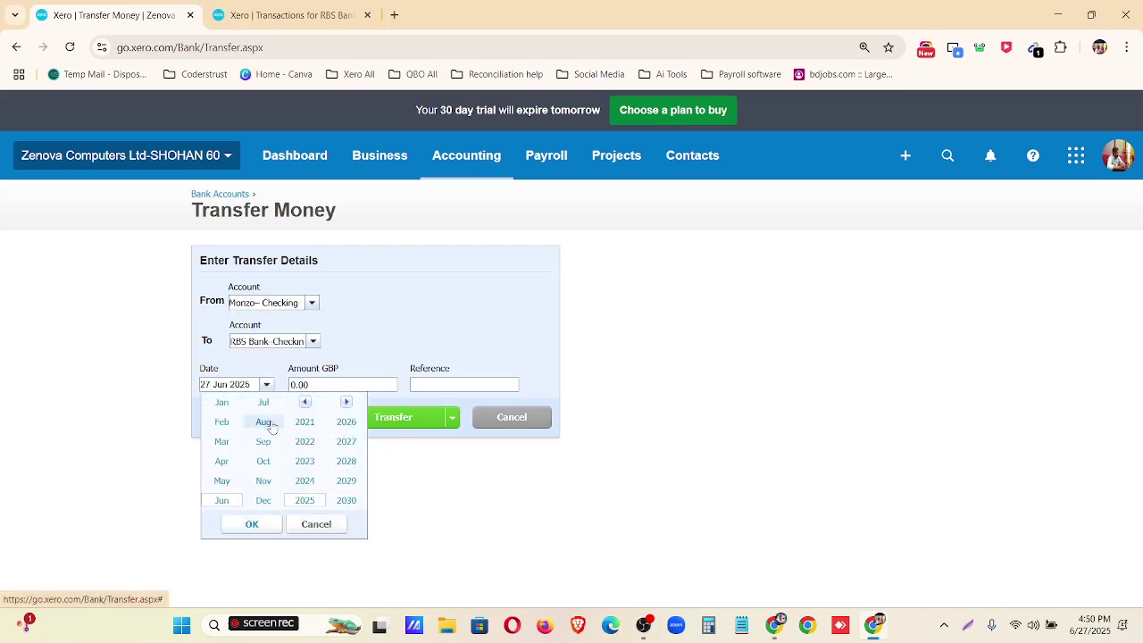
left_click(263, 501)
left_click(305, 482)
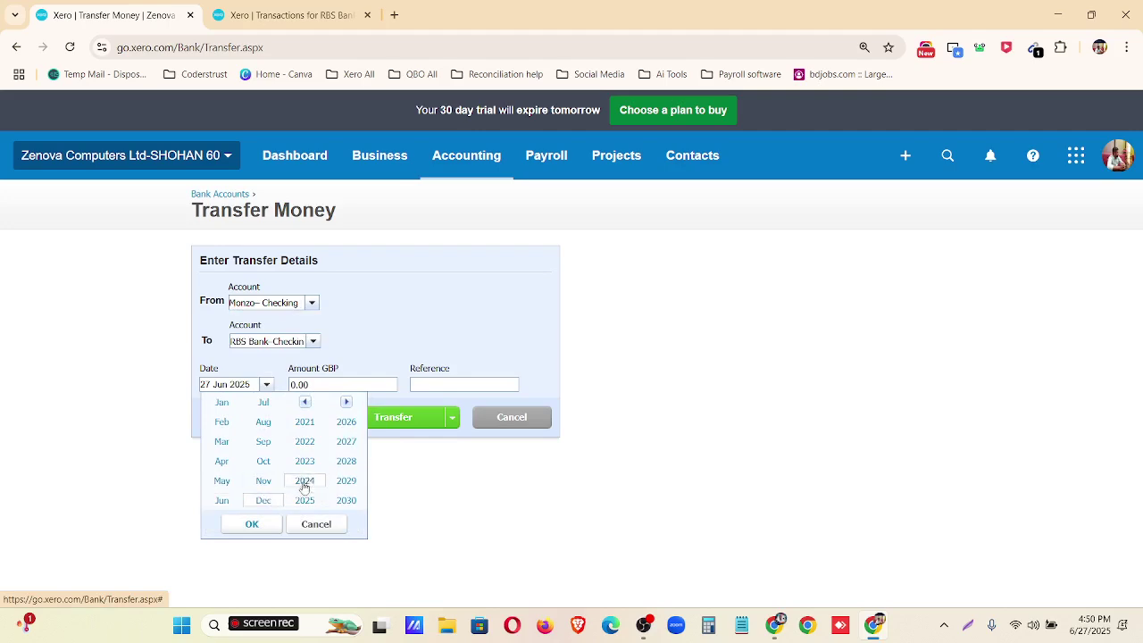
left_click(252, 525)
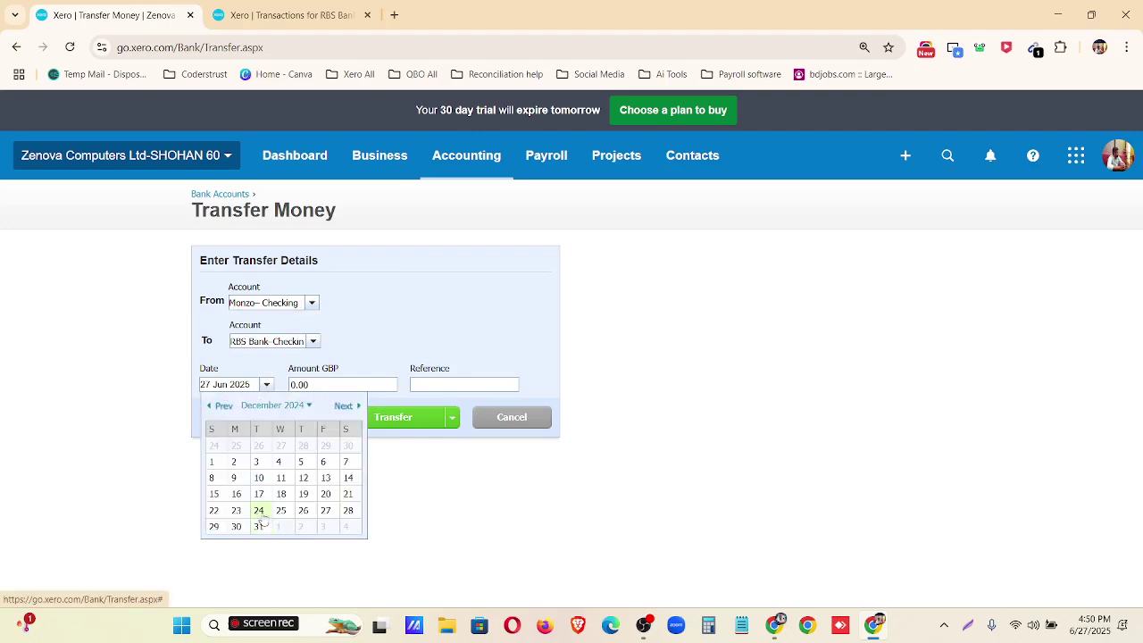
left_click(214, 463)
key("Tab")
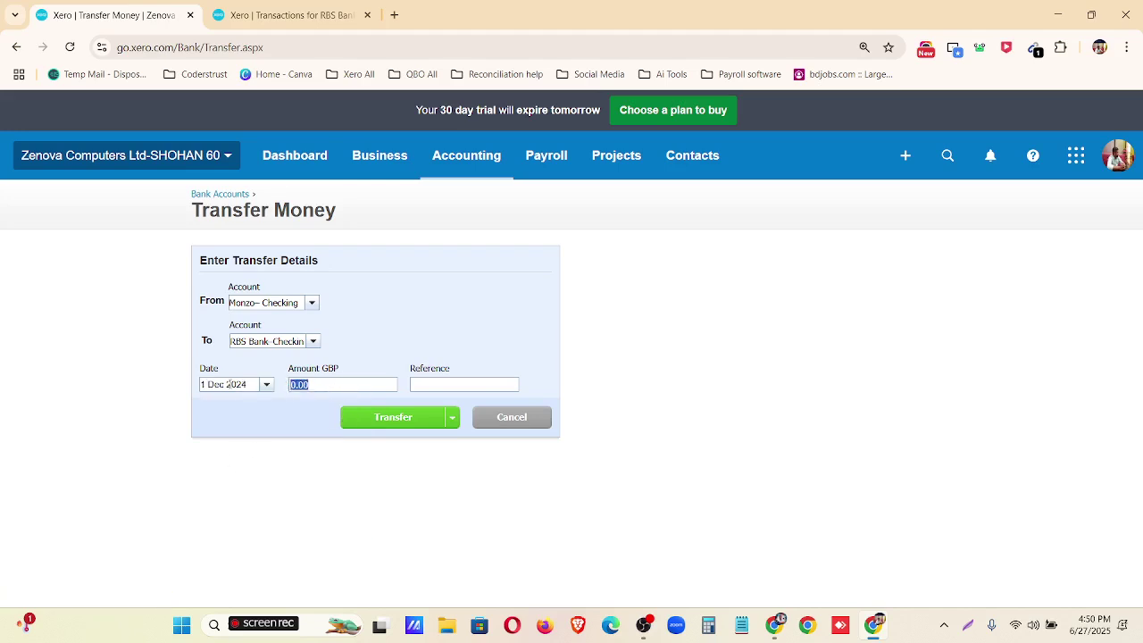
type("1000")
left_click(389, 417)
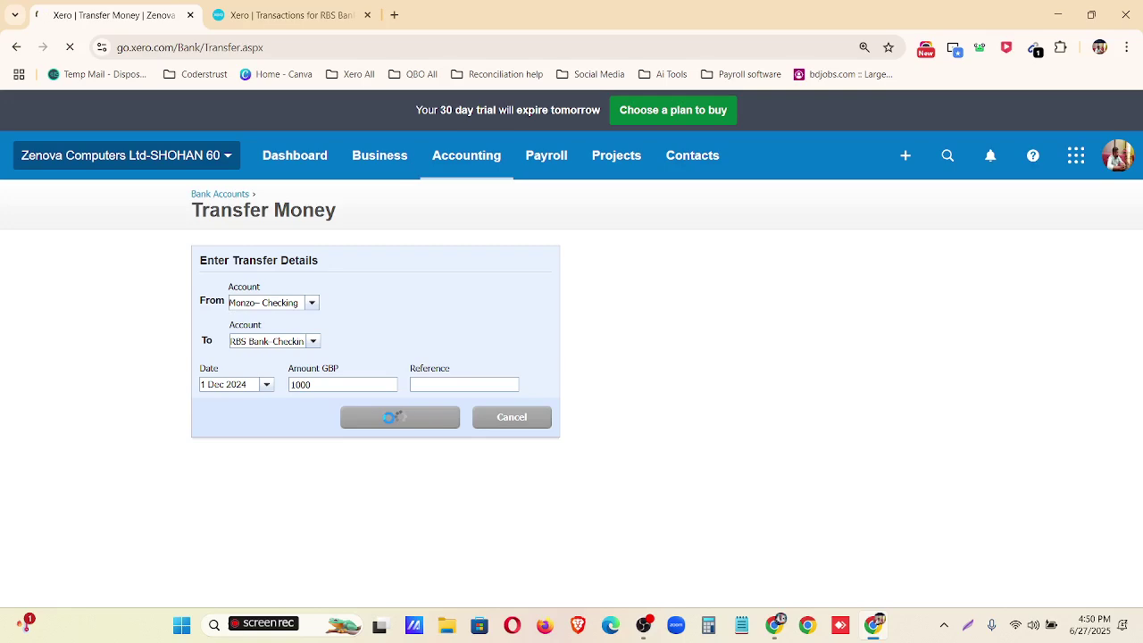
- Check the bank accounts' balances in Xero after the transfer and open the Monzo– Checking account
scroll(326, 427, "down", 3)
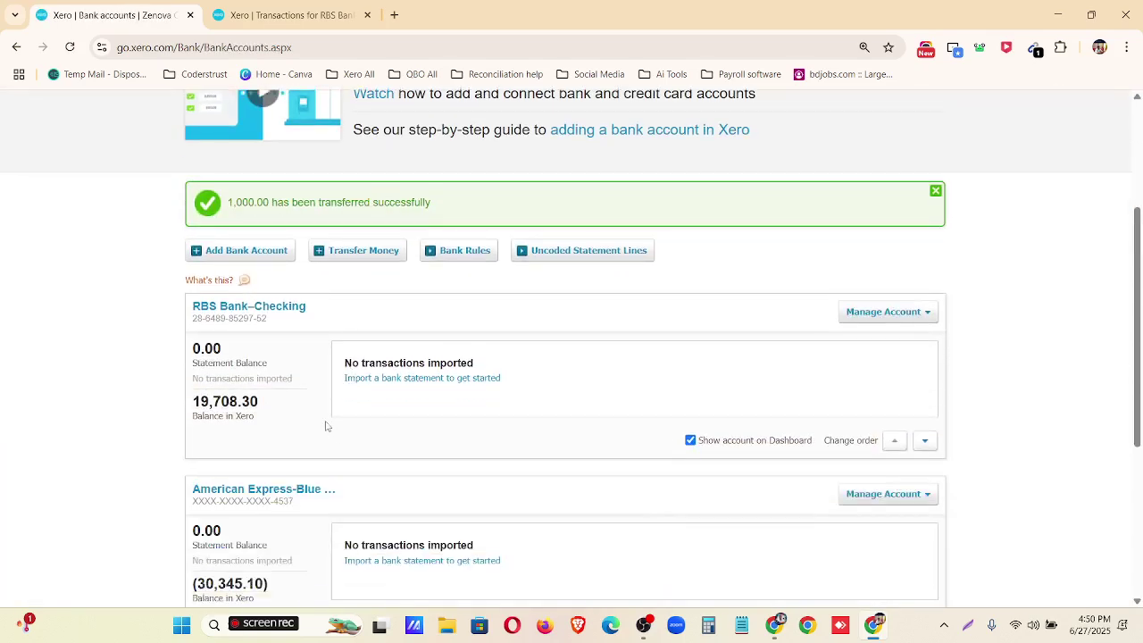
scroll(249, 433, "down", 2)
scroll(246, 378, "down", 2)
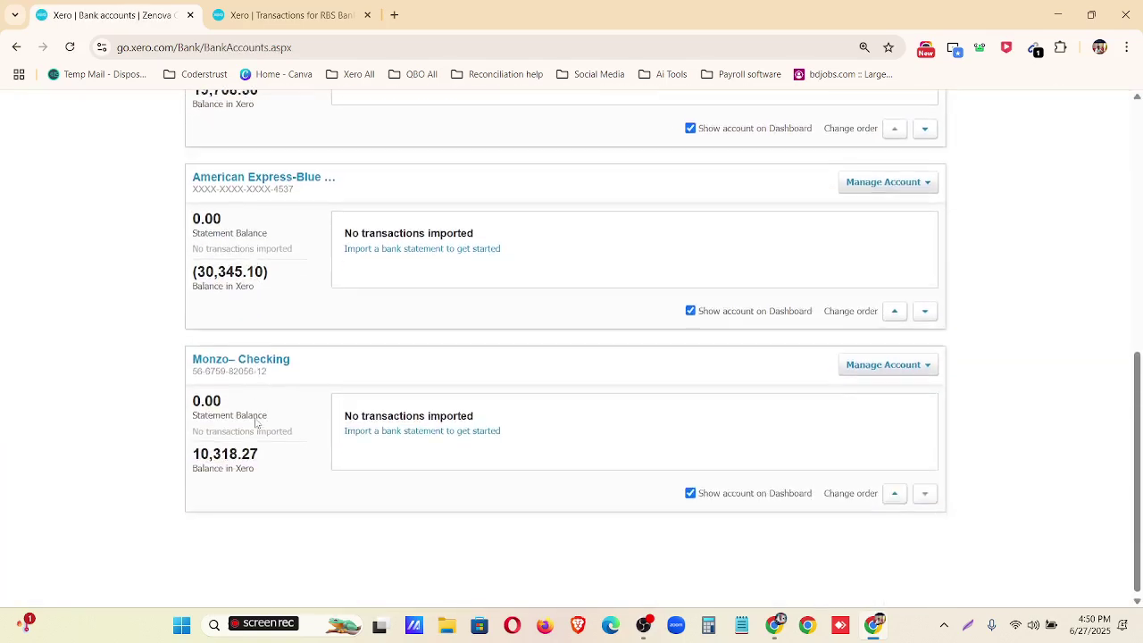
left_click(263, 359)
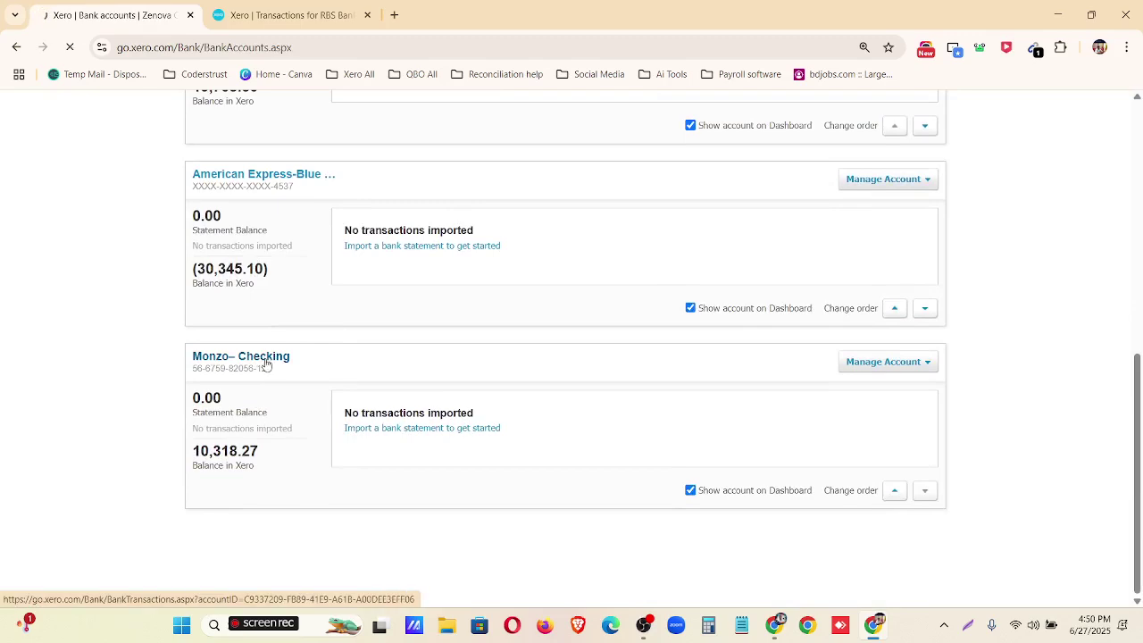
- Check the bank transfer's entry and balance in the account transactions of Monzo– Checking and of RBS Bank–Checking
scroll(266, 456, "down", 3)
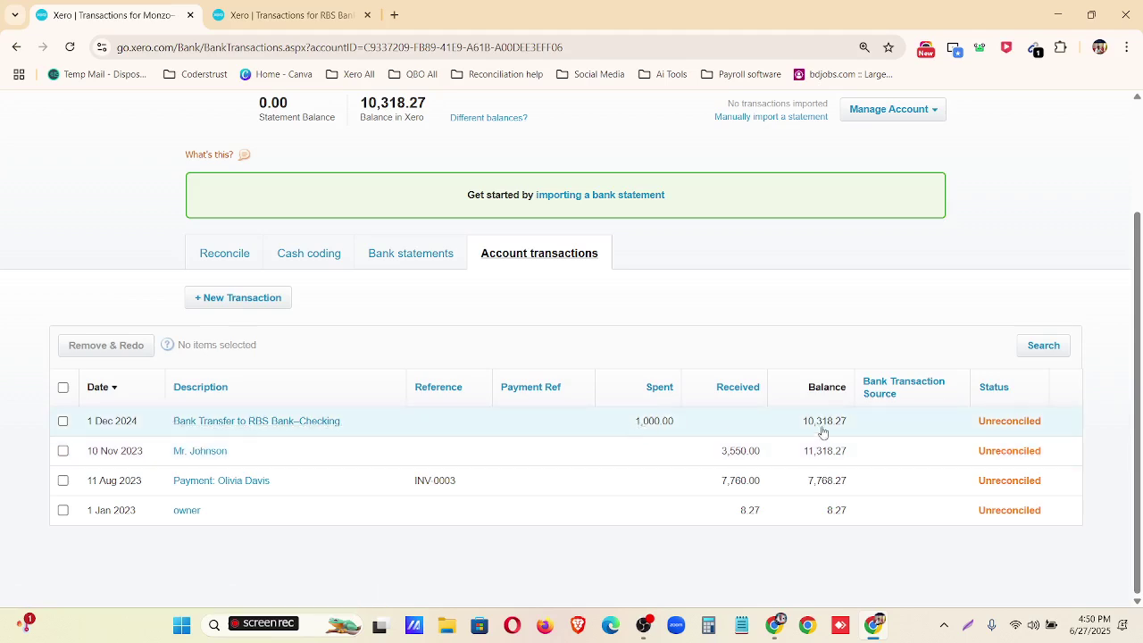
scroll(649, 424, "up", 3)
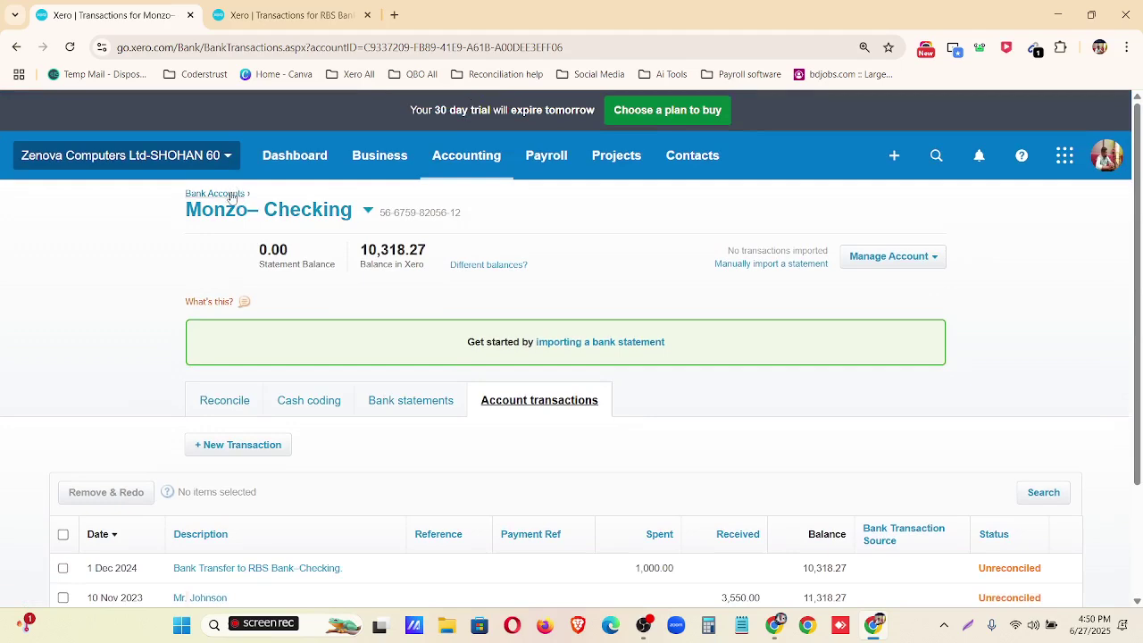
left_click(227, 194)
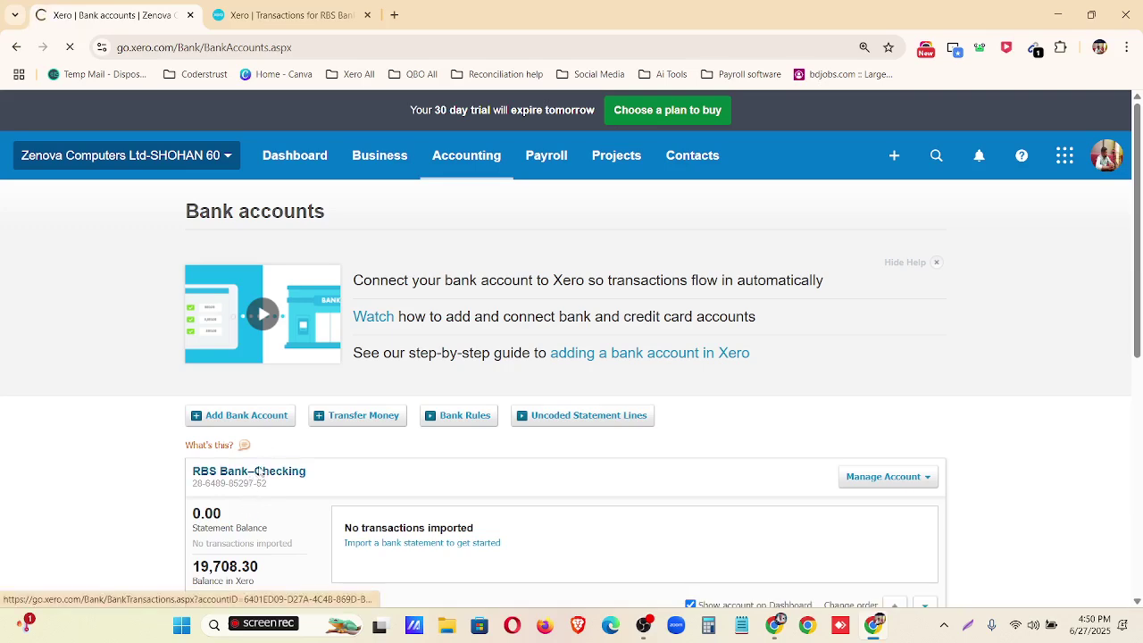
left_click(265, 473)
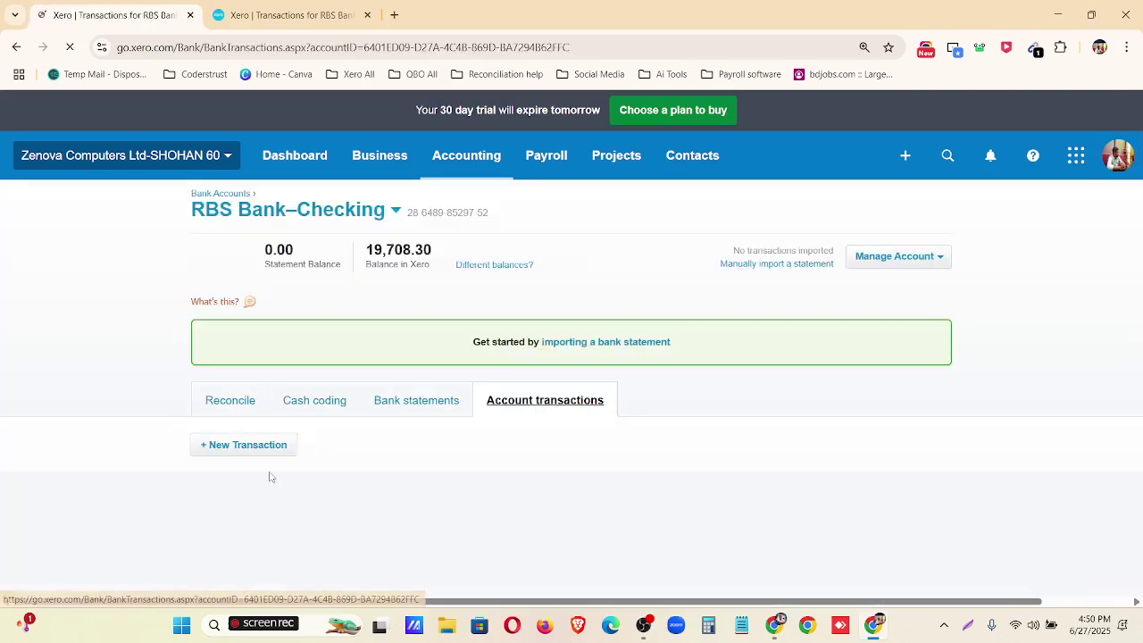
scroll(339, 433, "down", 2)
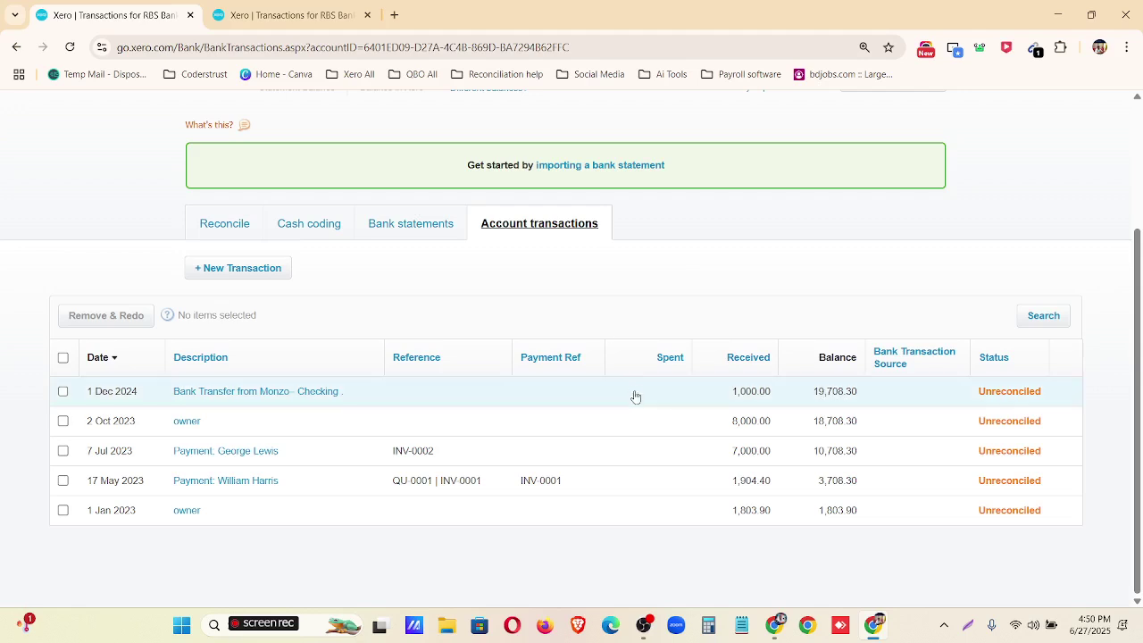
- Consult the Xero-Assignment-03 task list in the Google Docs document and return to the Xero dashboard
left_click(774, 625)
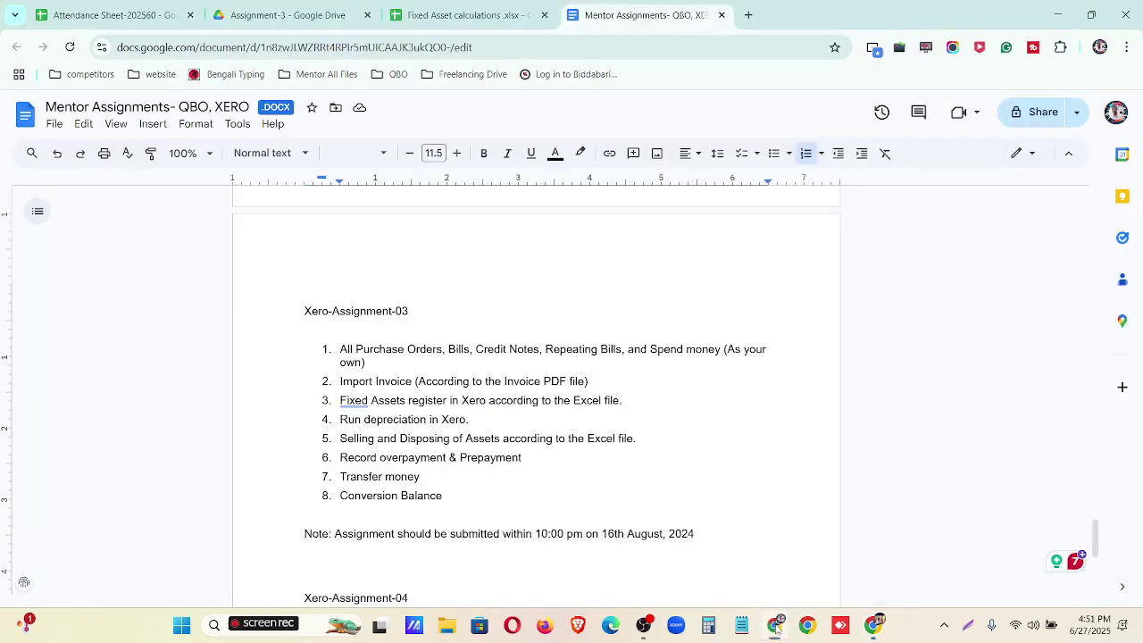
left_click(774, 625)
scroll(336, 249, "up", 2)
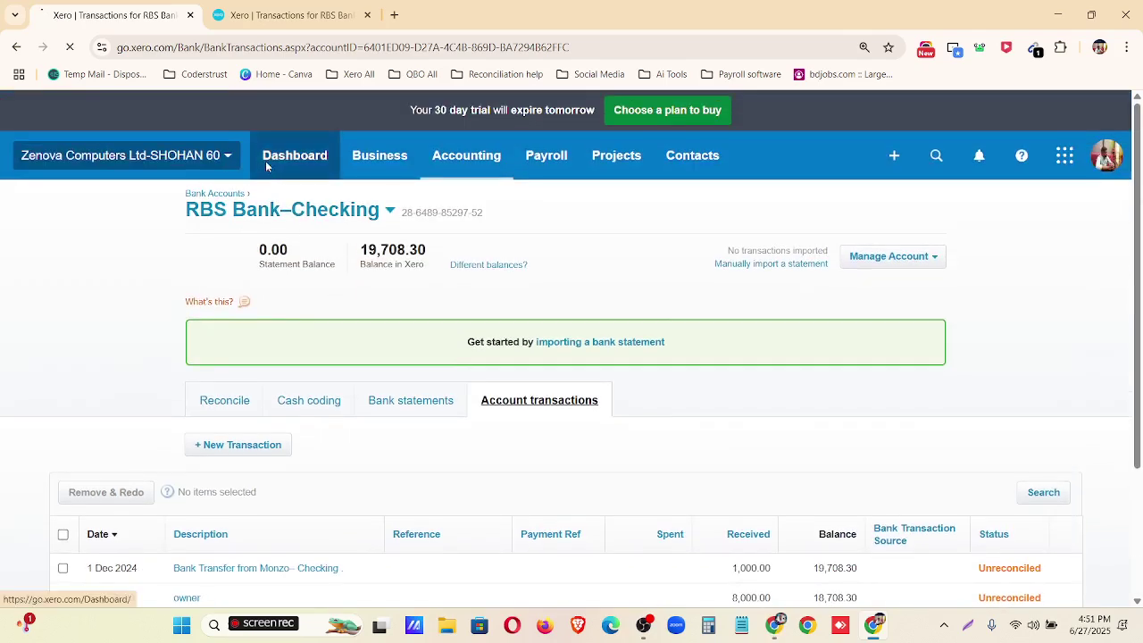
left_click(270, 170)
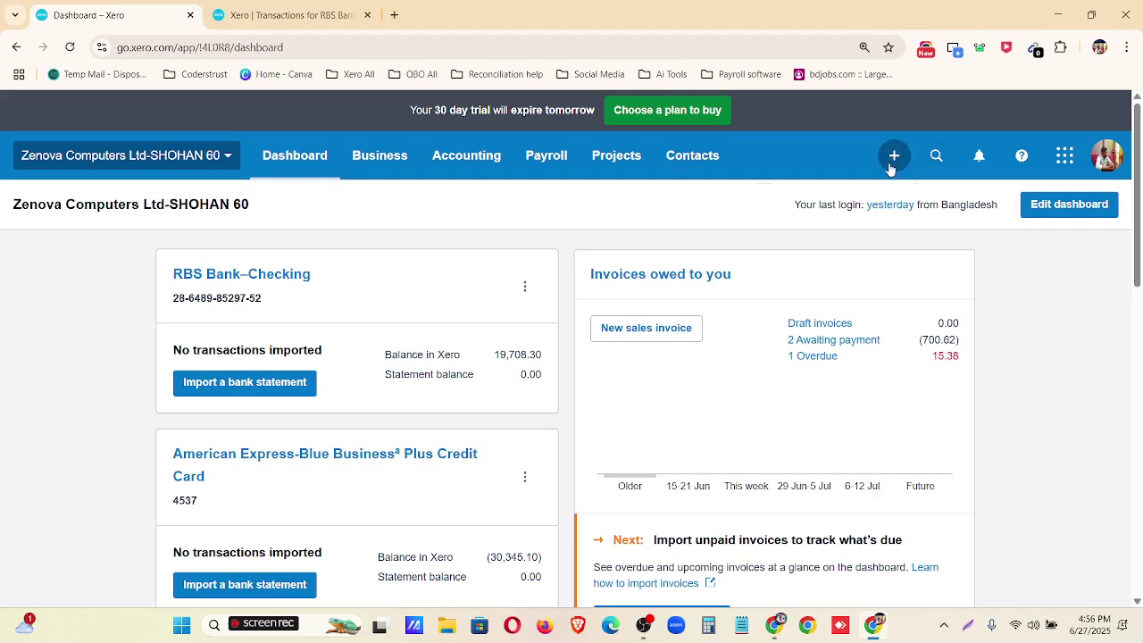
- Start a Receive Money transaction into RBS Bank–Checking and open a new Spend Money entry in the second browser tab
left_click(891, 166)
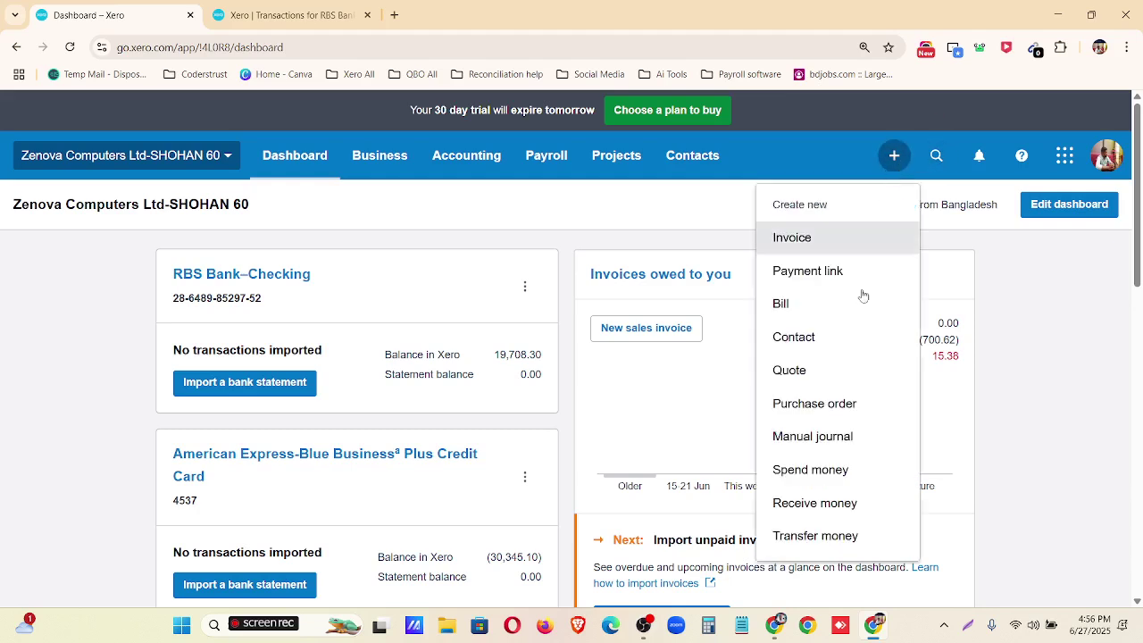
left_click(815, 503)
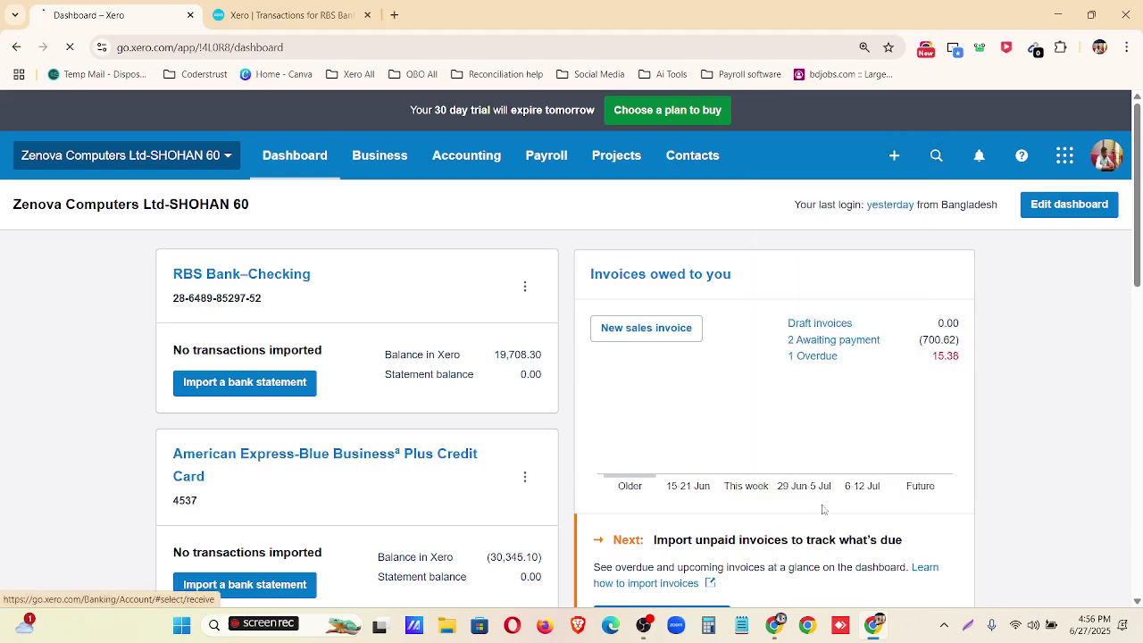
left_click(272, 16)
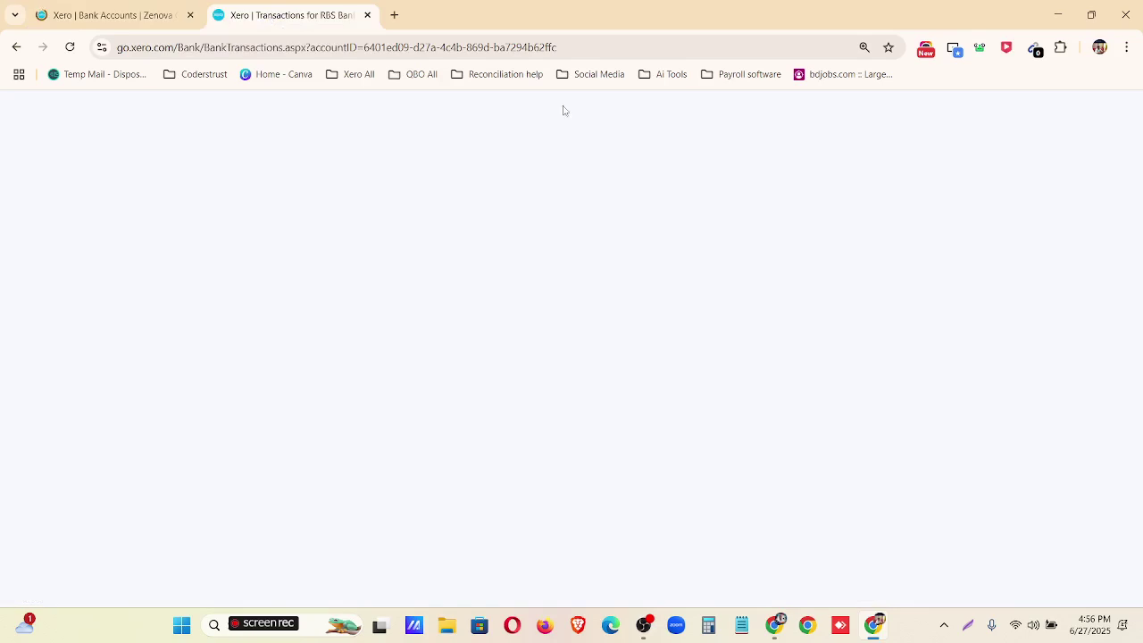
left_click(891, 158)
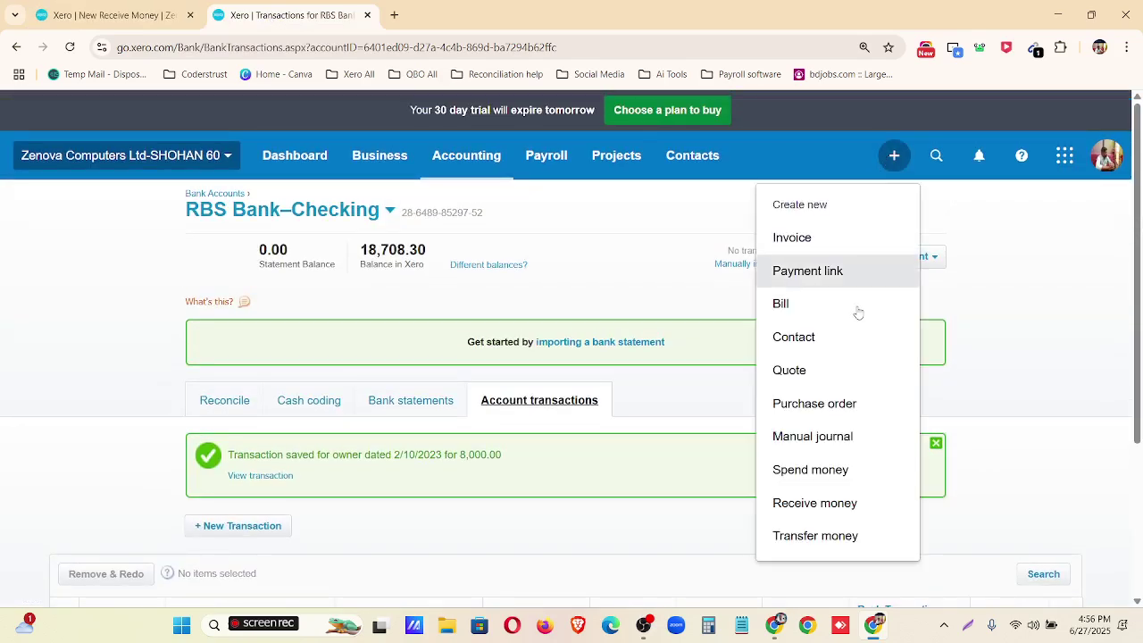
left_click(865, 473)
left_click(114, 9)
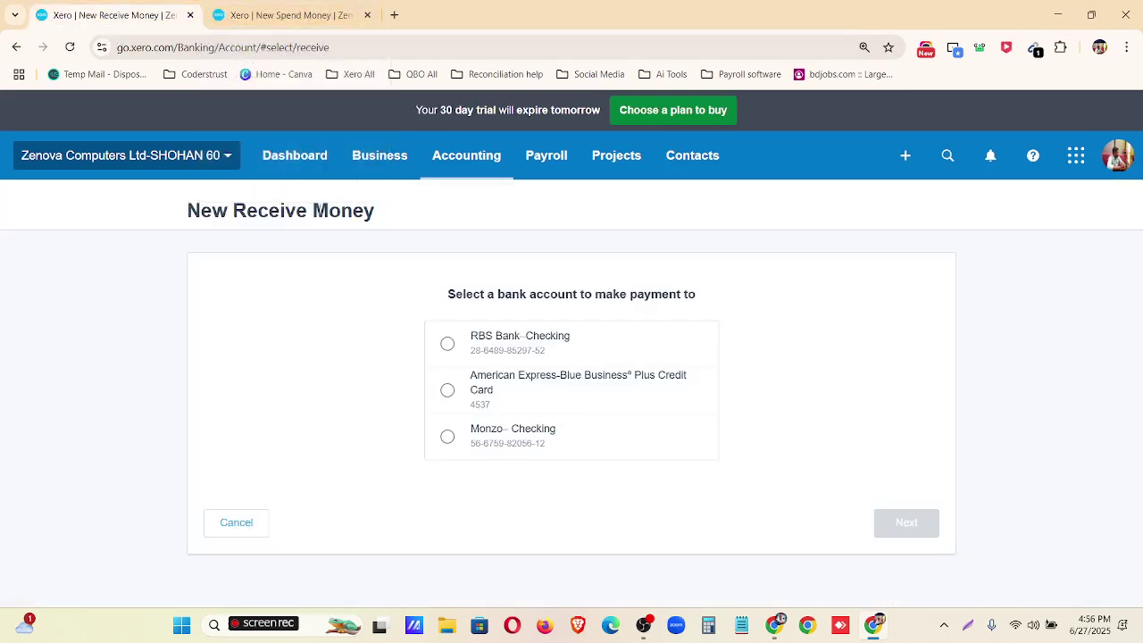
left_click(502, 340)
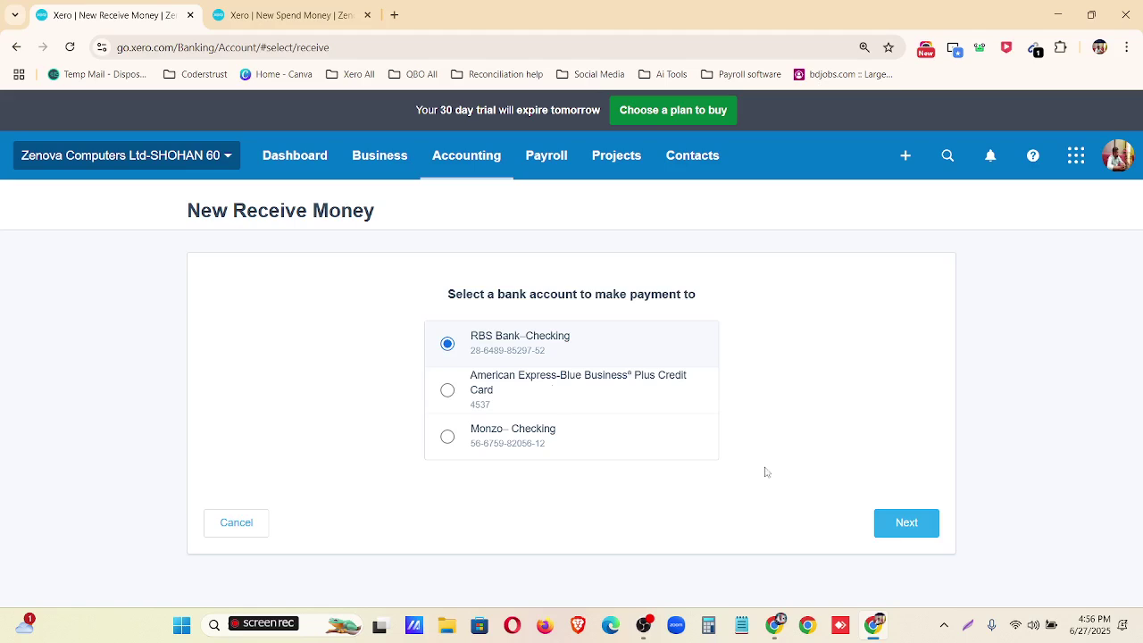
left_click(897, 516)
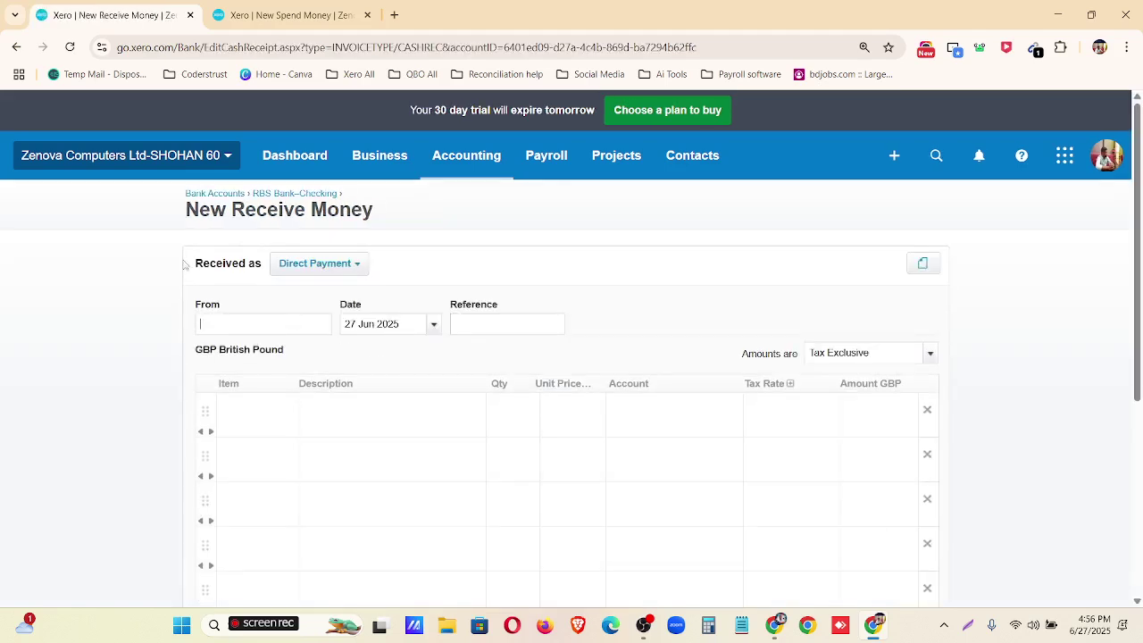
- Outline the Received as setting and its Direct Payment choice with rectangles on a screen capture, and discard the capture
key("alt+s")
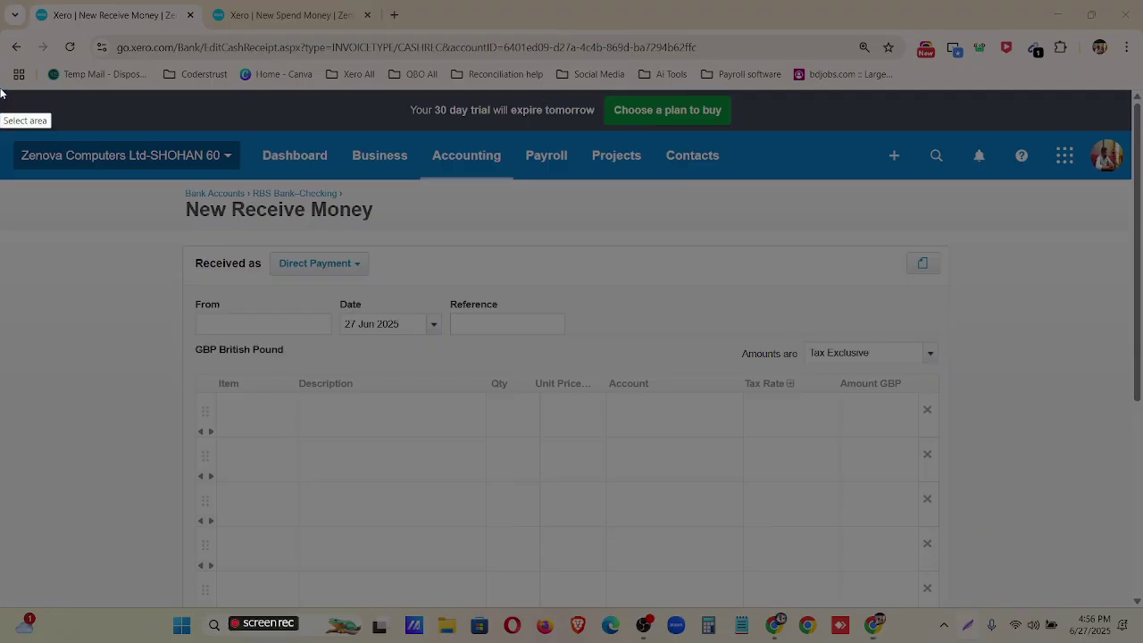
left_click_drag(1, 43, 1142, 633)
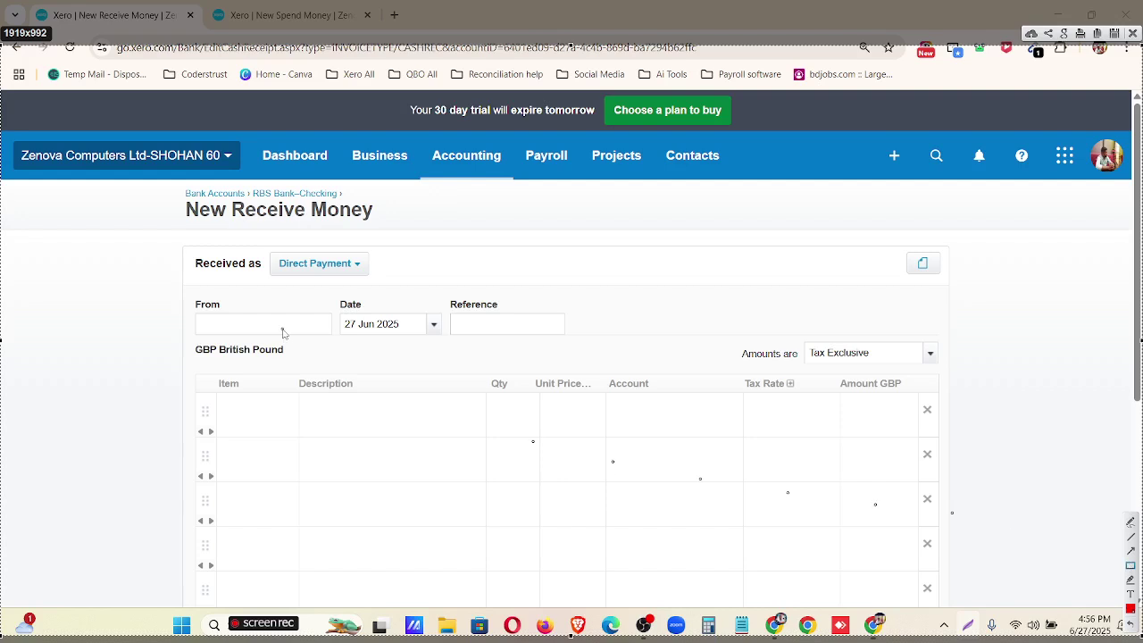
left_click_drag(157, 237, 412, 288)
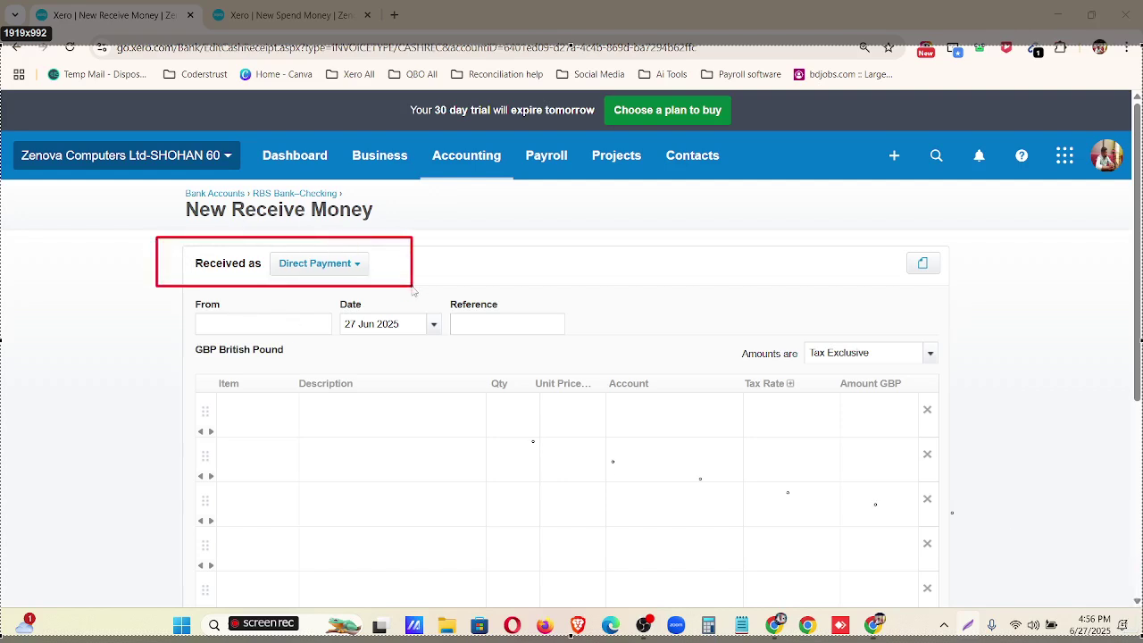
left_click_drag(254, 245, 380, 281)
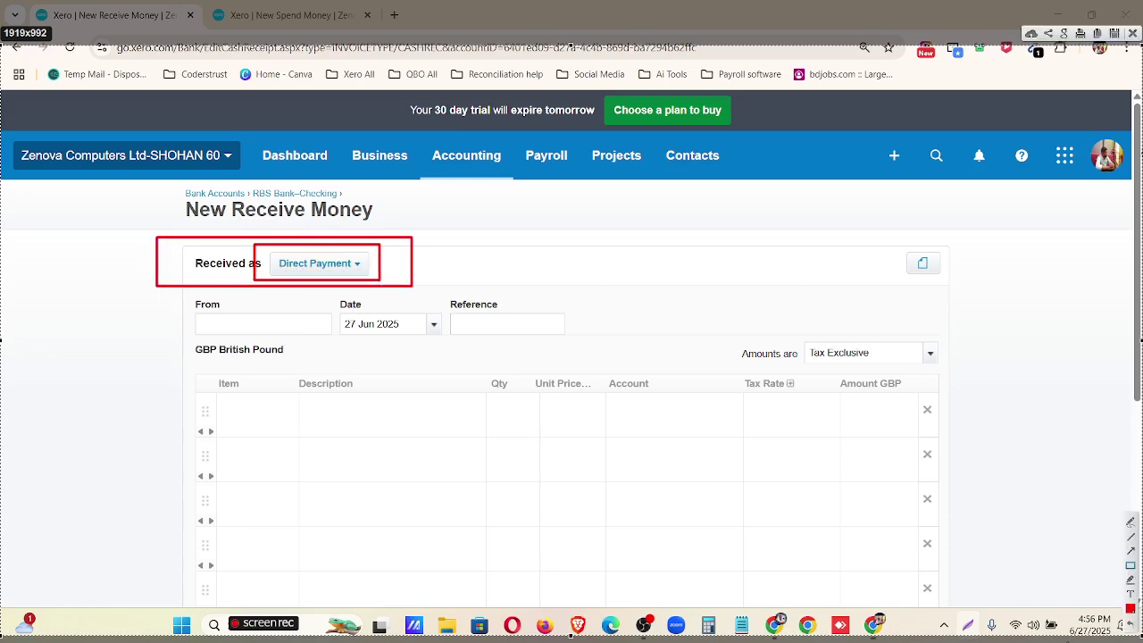
left_click(1132, 34)
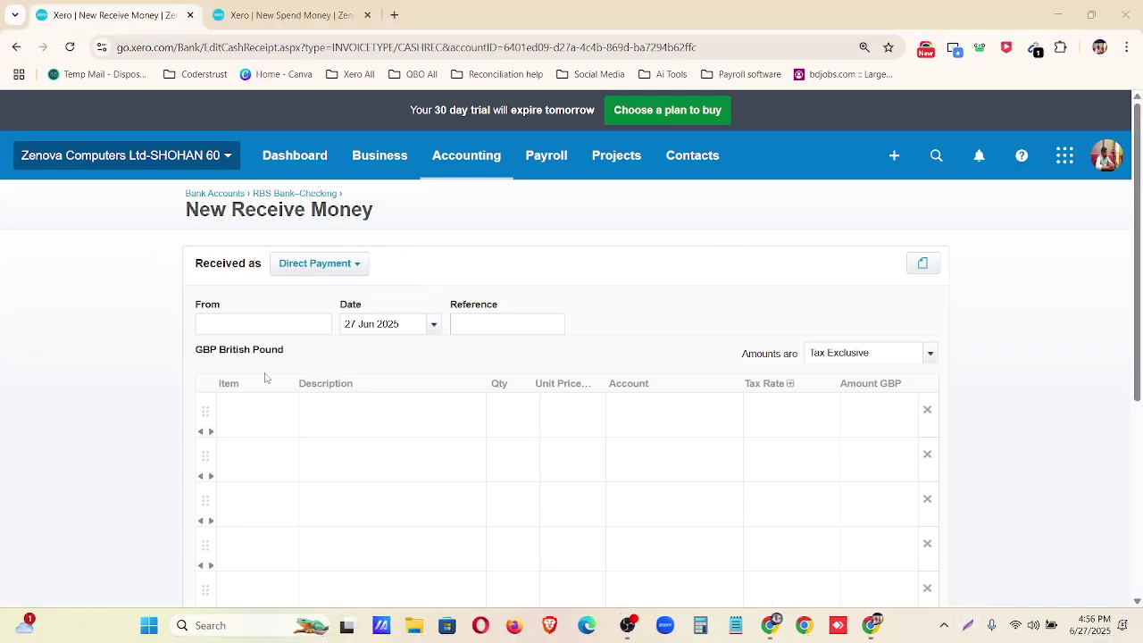
- Start a Spend Money transaction from Monzo– Checking and show the payment types offered on both the receive and spend forms
left_click(321, 264)
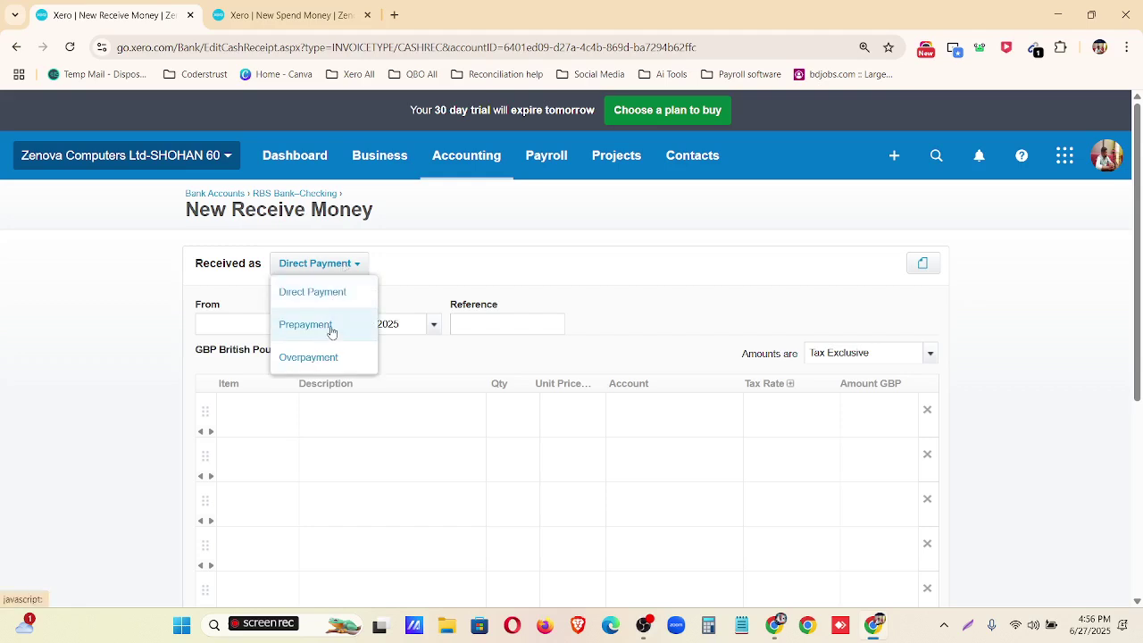
left_click(294, 15)
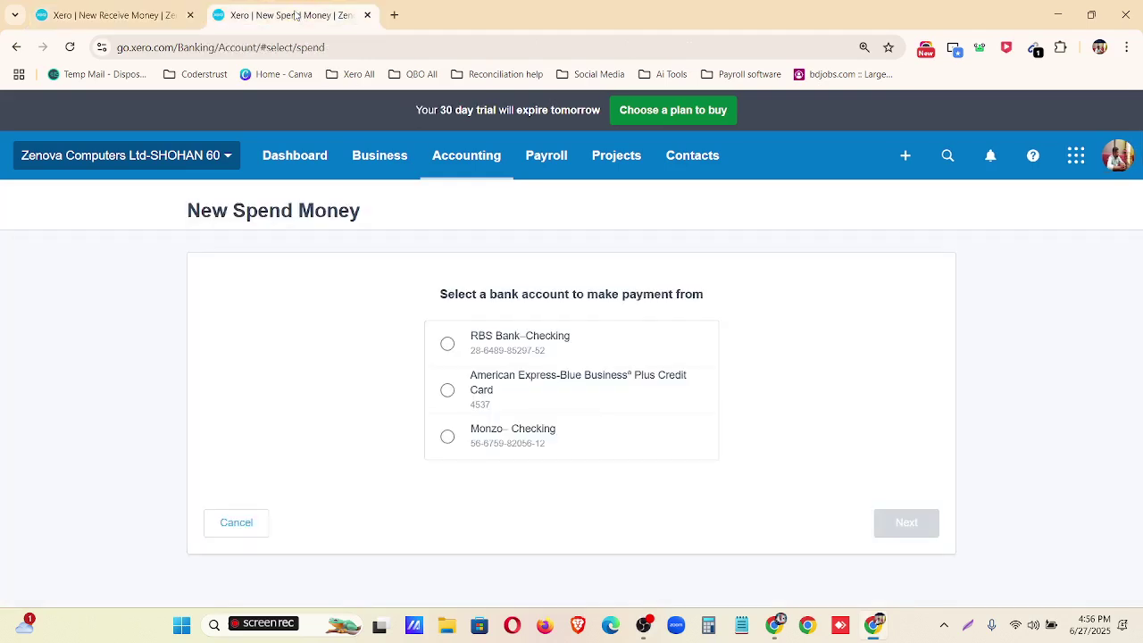
left_click(516, 435)
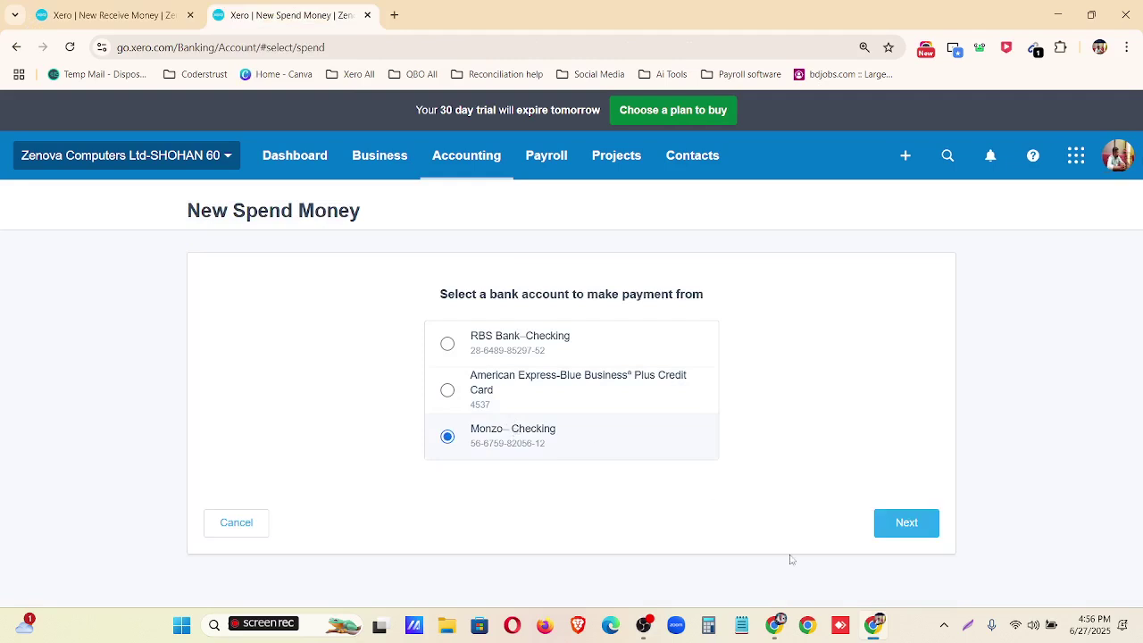
left_click(897, 525)
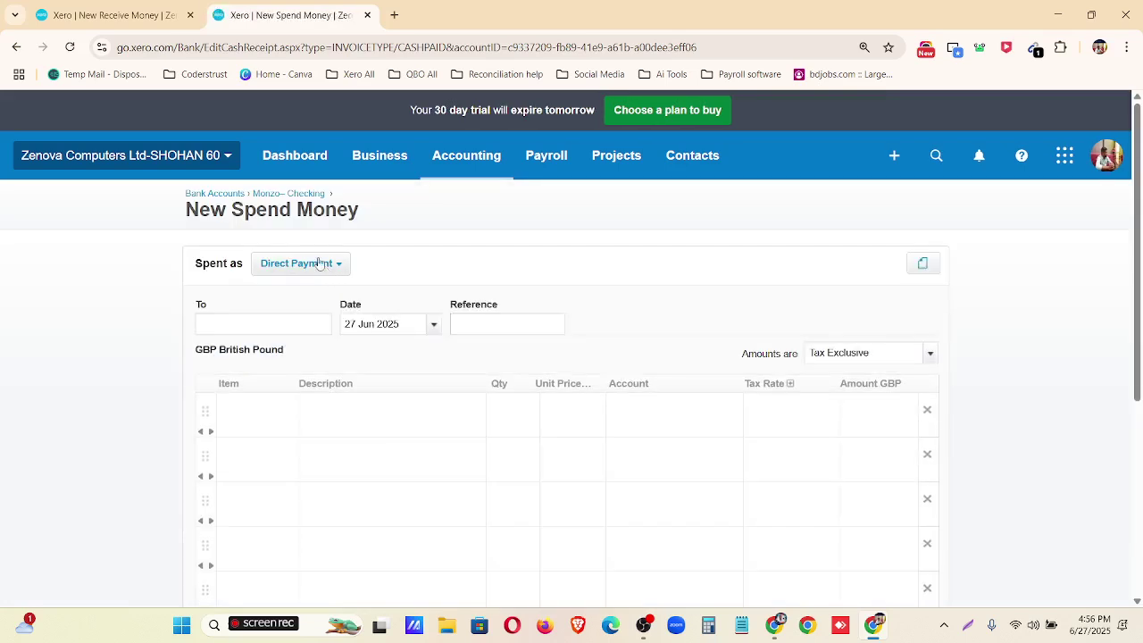
left_click(318, 263)
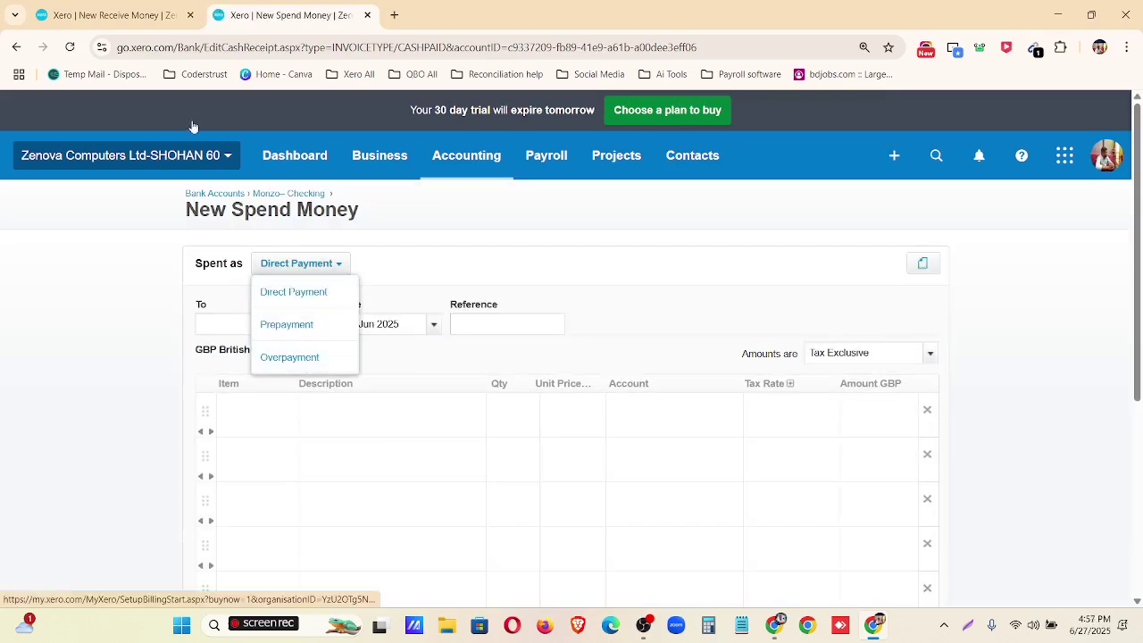
- Switch the Receive Money form to Prepayment and look over its fields, and change it to Overpayment
left_click(141, 18)
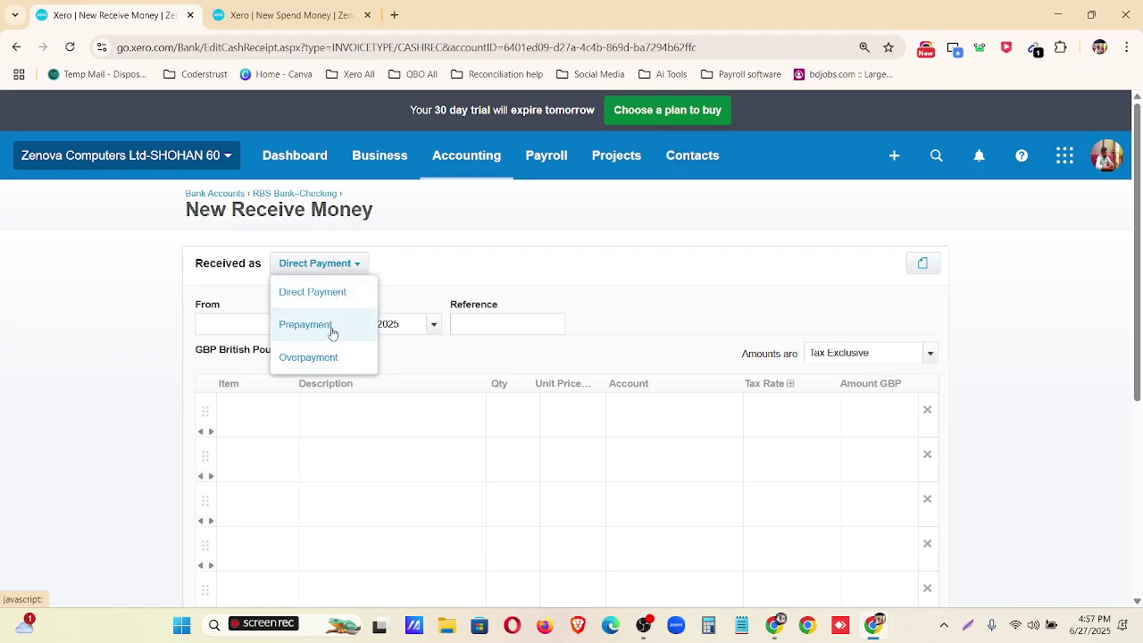
left_click(331, 327)
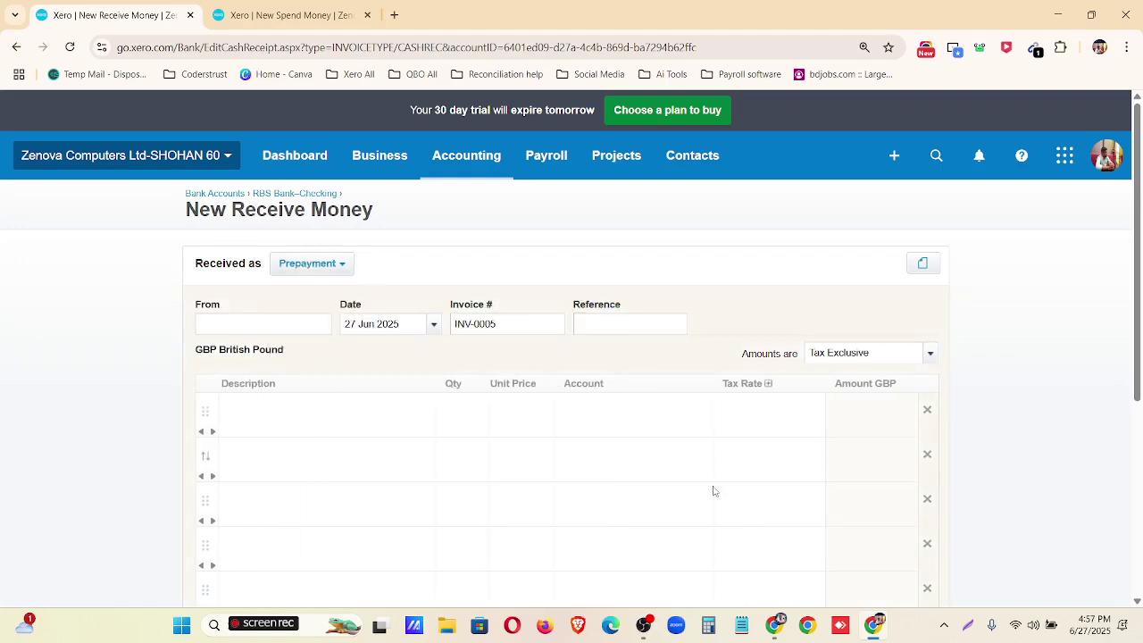
scroll(712, 490, "down", 5)
scroll(702, 485, "up", 5)
left_click(324, 273)
left_click(332, 358)
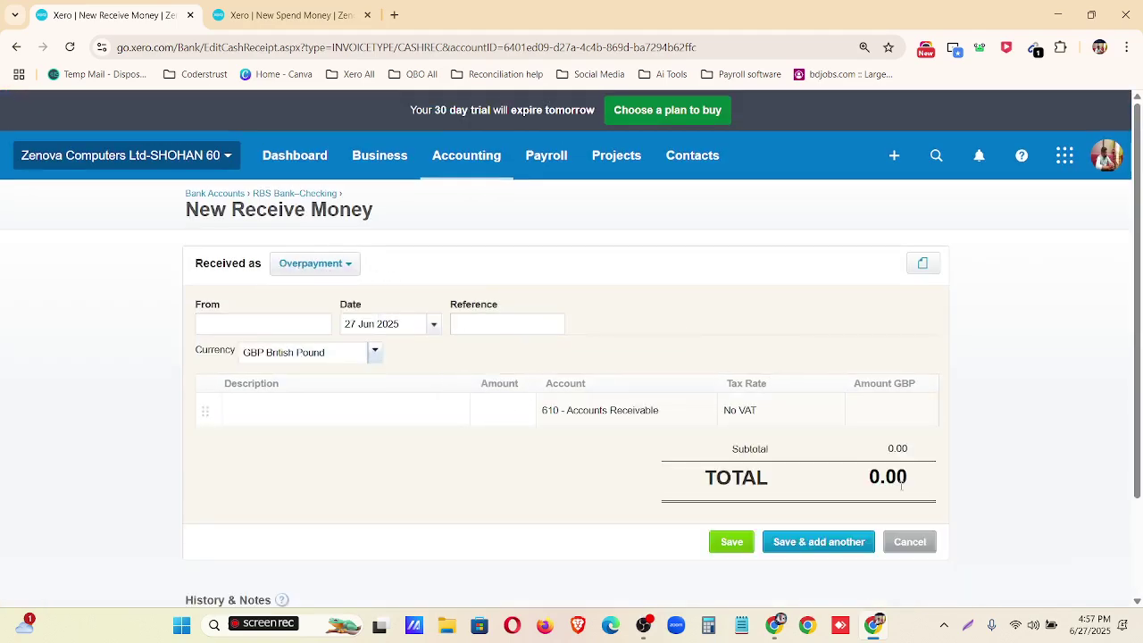
- Switch the Spend Money form to Prepayment, and change it to Overpayment to view its fields
left_click(291, 15)
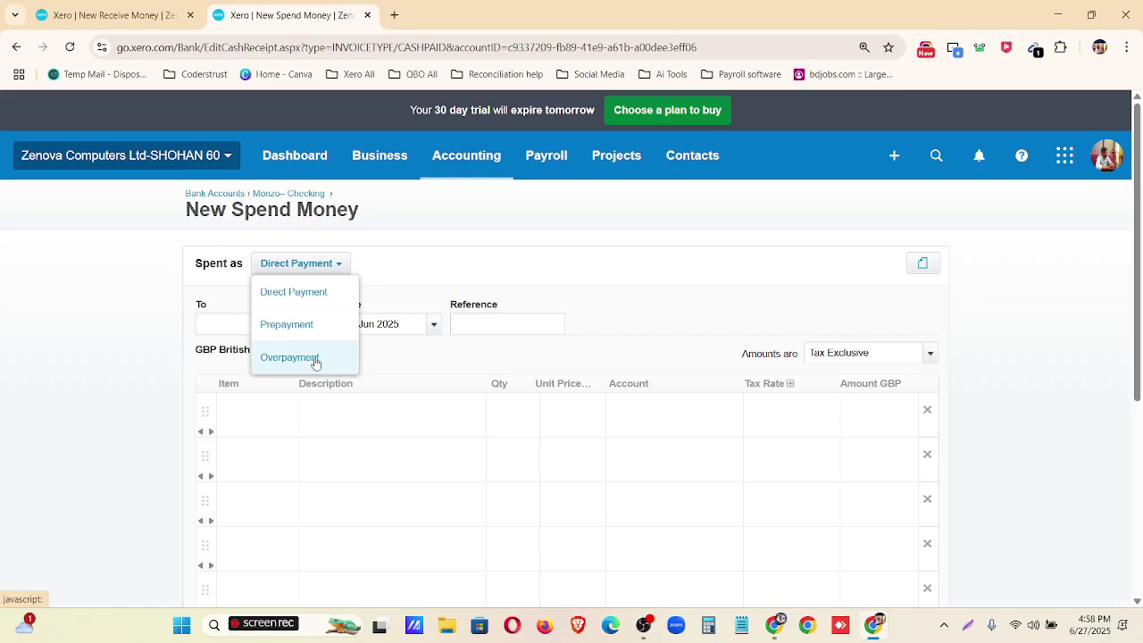
left_click(312, 327)
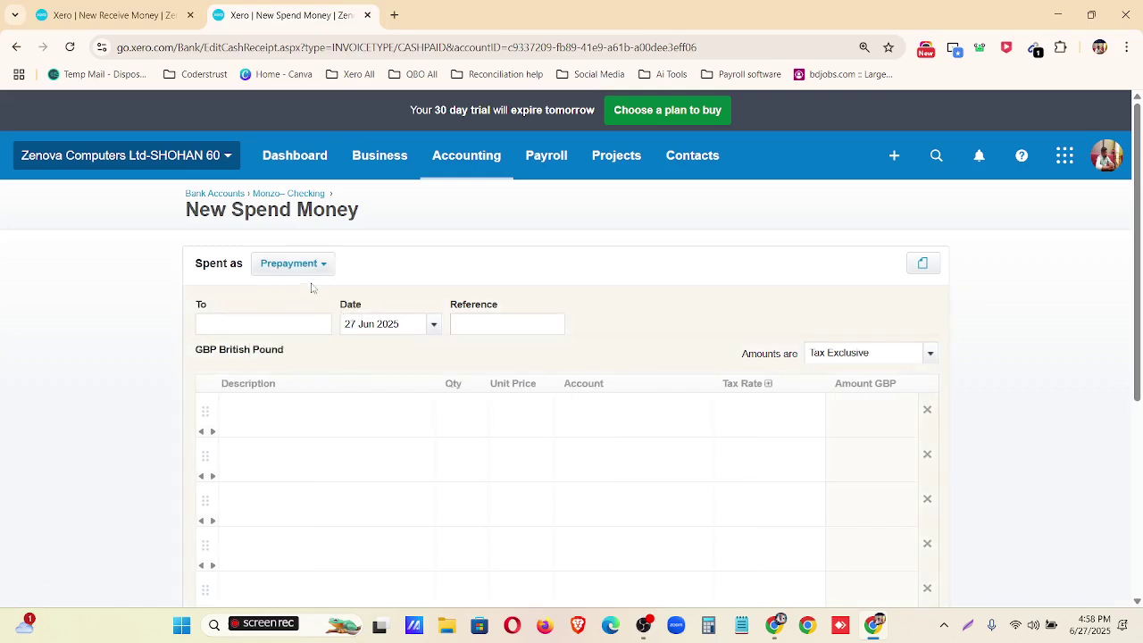
left_click(311, 268)
left_click(309, 358)
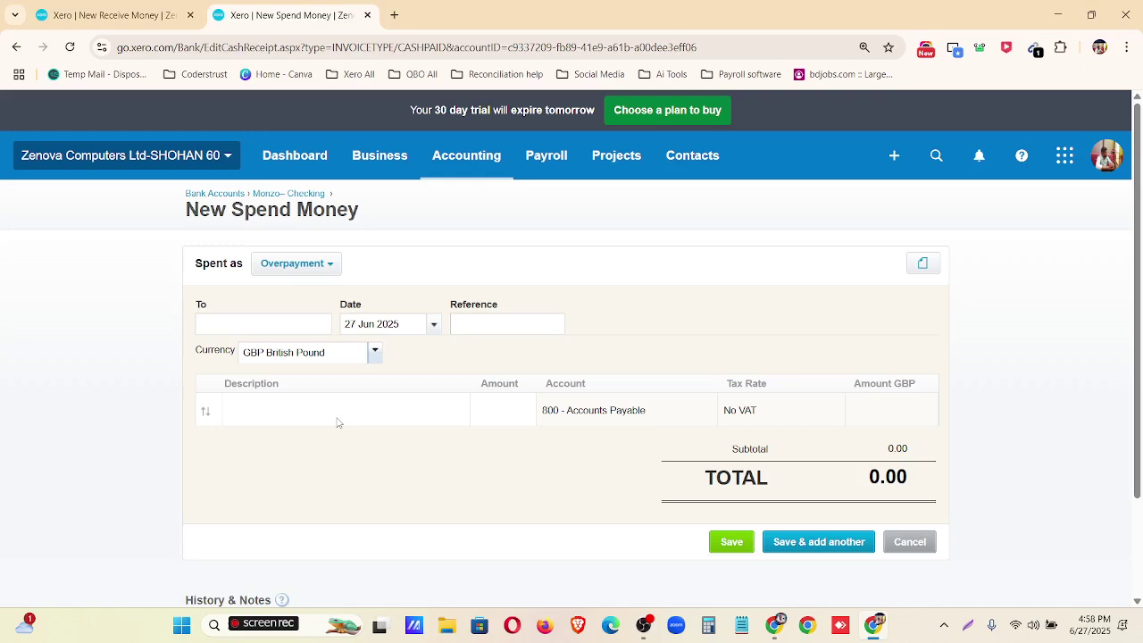
- Set both the Receive Money and Spend Money forms back to Direct Payment and return to the Google Docs assignment list
left_click(159, 15)
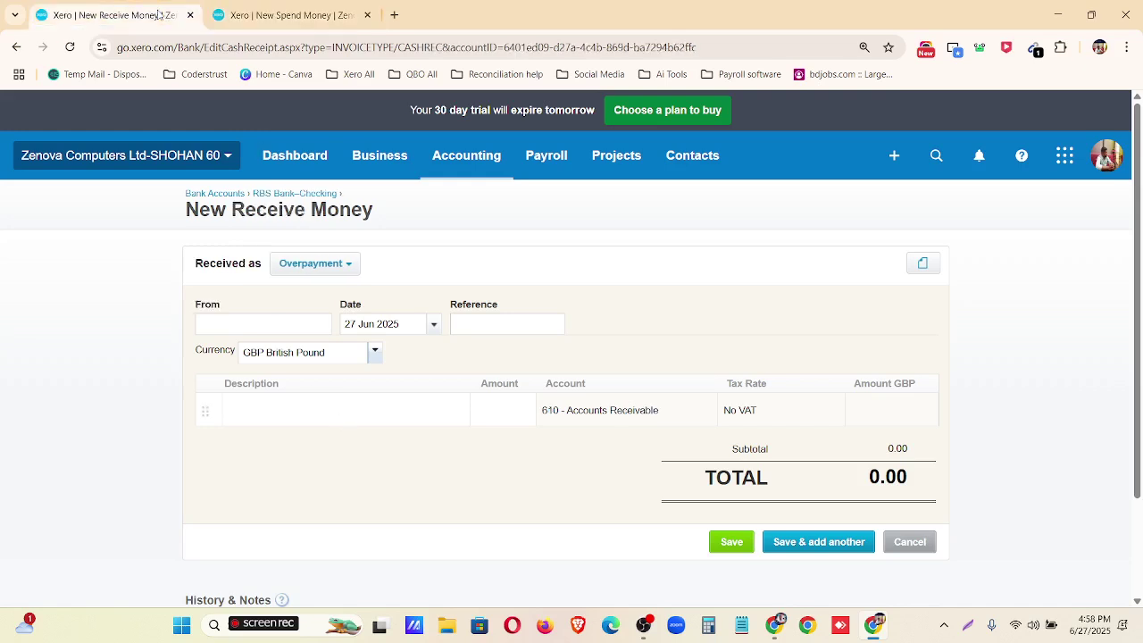
left_click(350, 270)
left_click(332, 294)
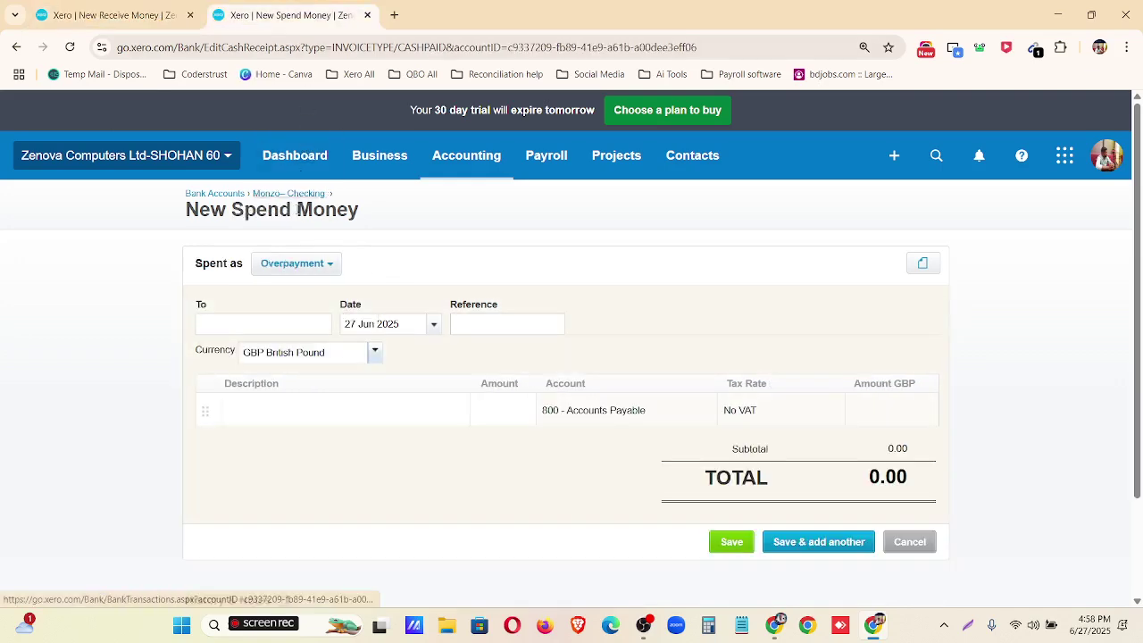
left_click(300, 263)
left_click(312, 294)
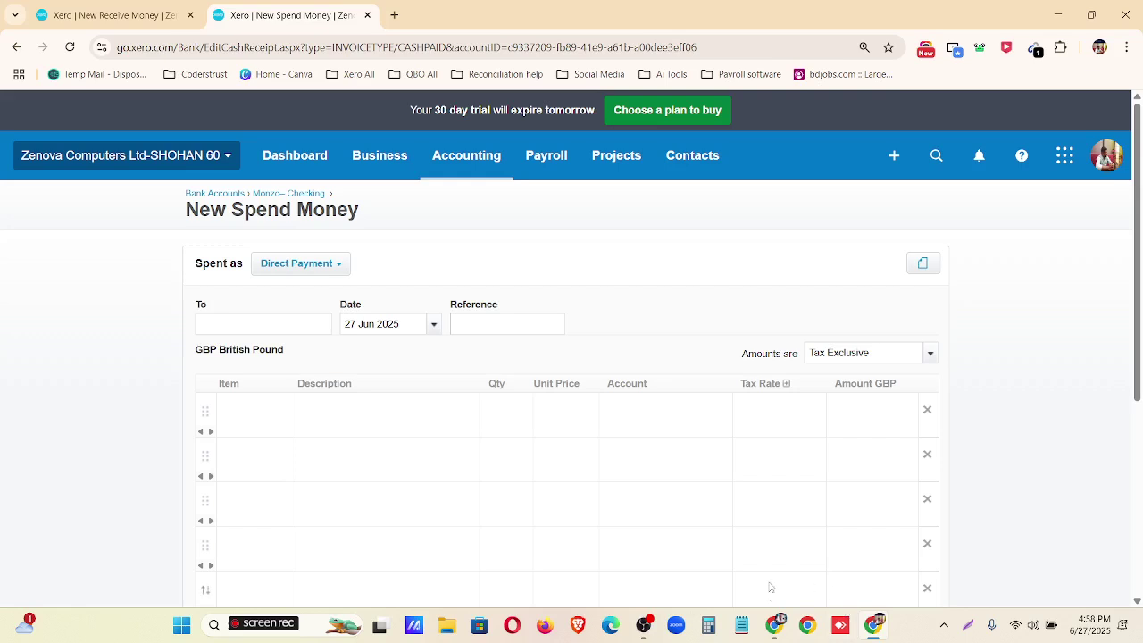
left_click(775, 625)
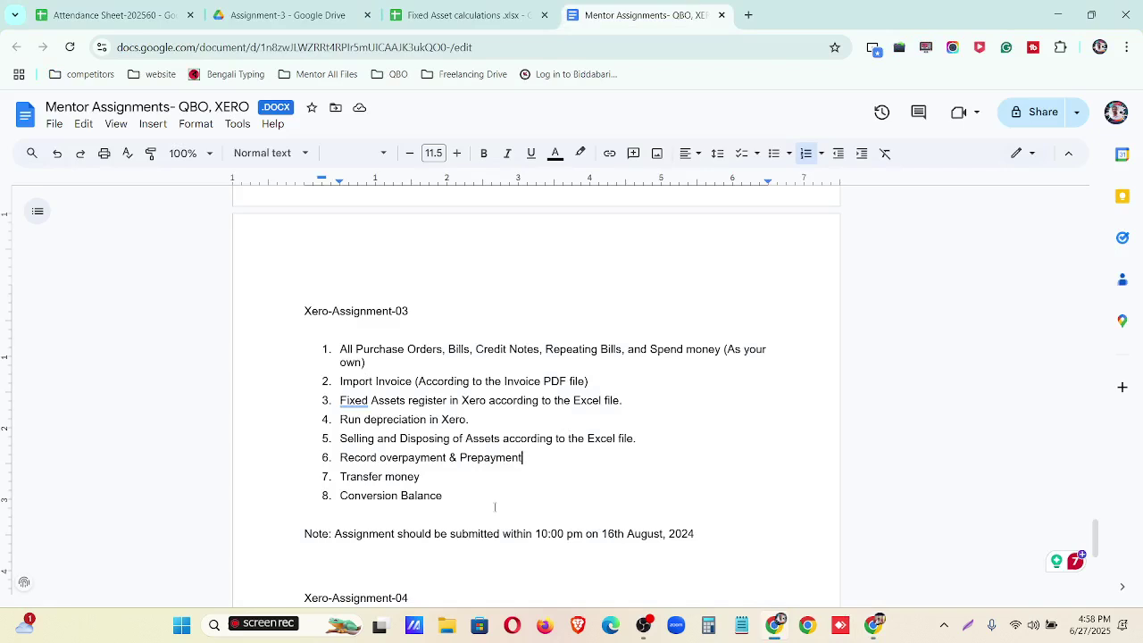
- Highlight tasks 2 to 8 of Xero-Assignment-03, and show the payment types offered on Xero's Receive Money form
left_click_drag(494, 506, 332, 383)
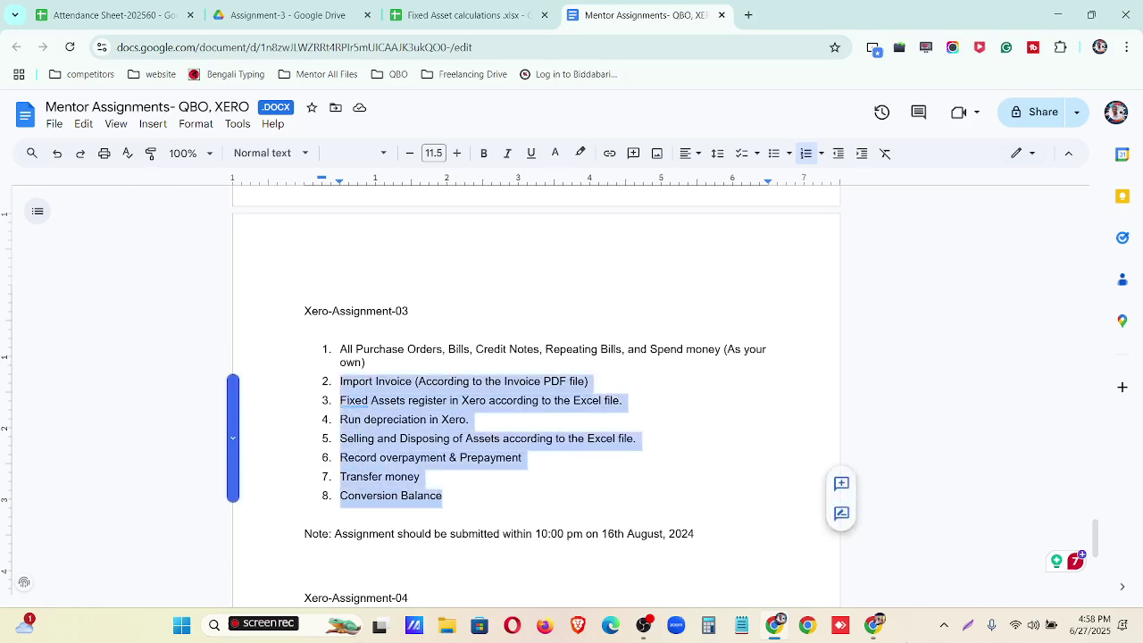
left_click(880, 628)
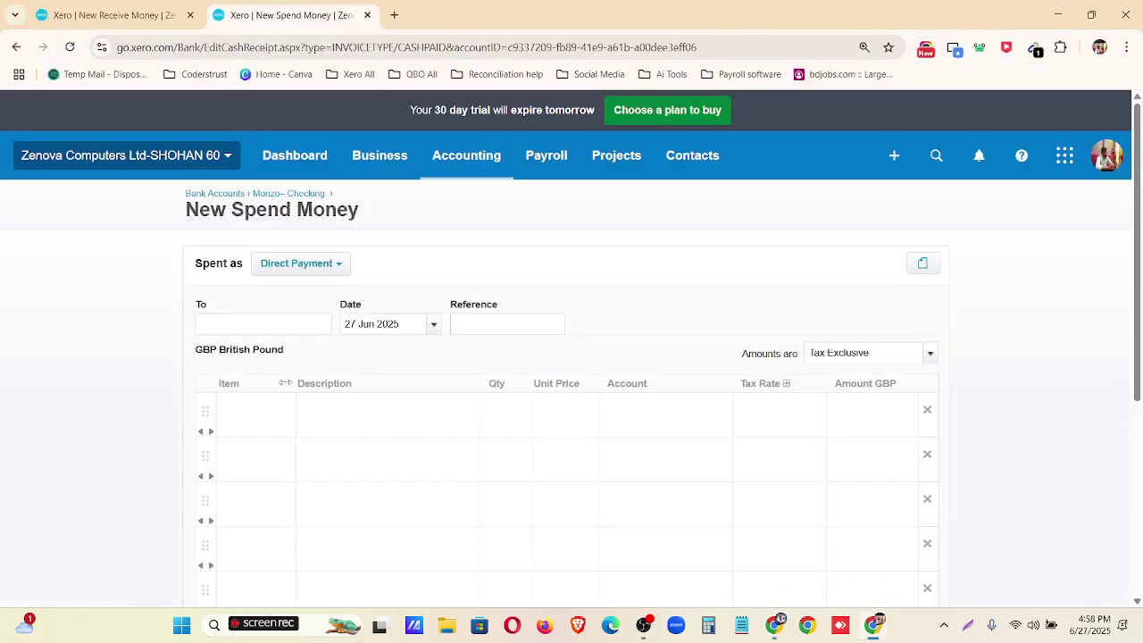
left_click(112, 15)
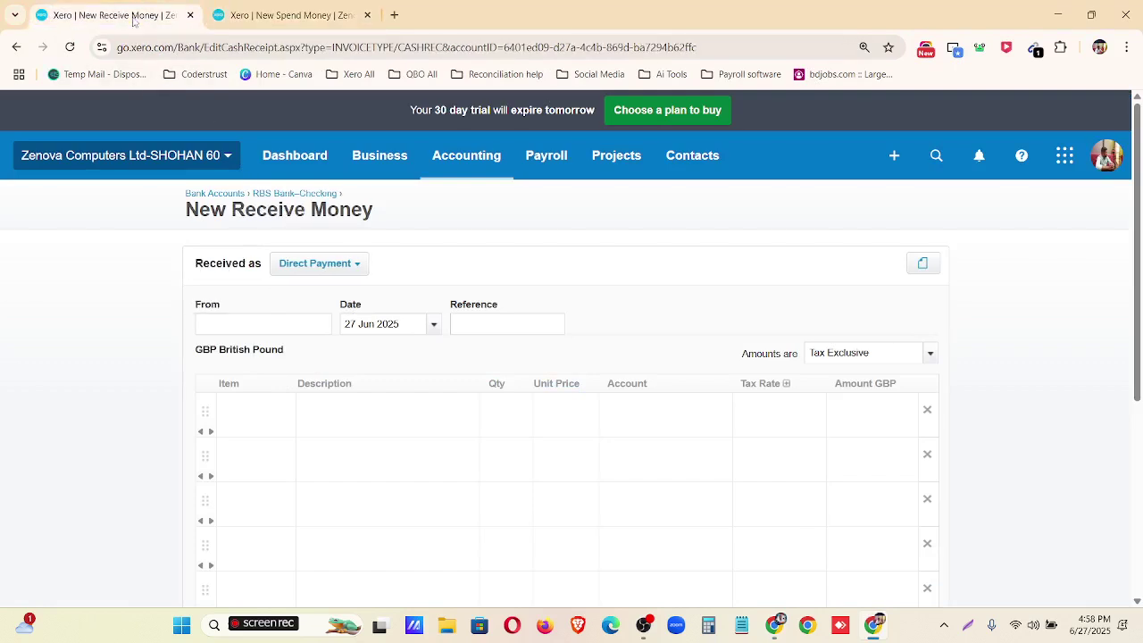
left_click(347, 265)
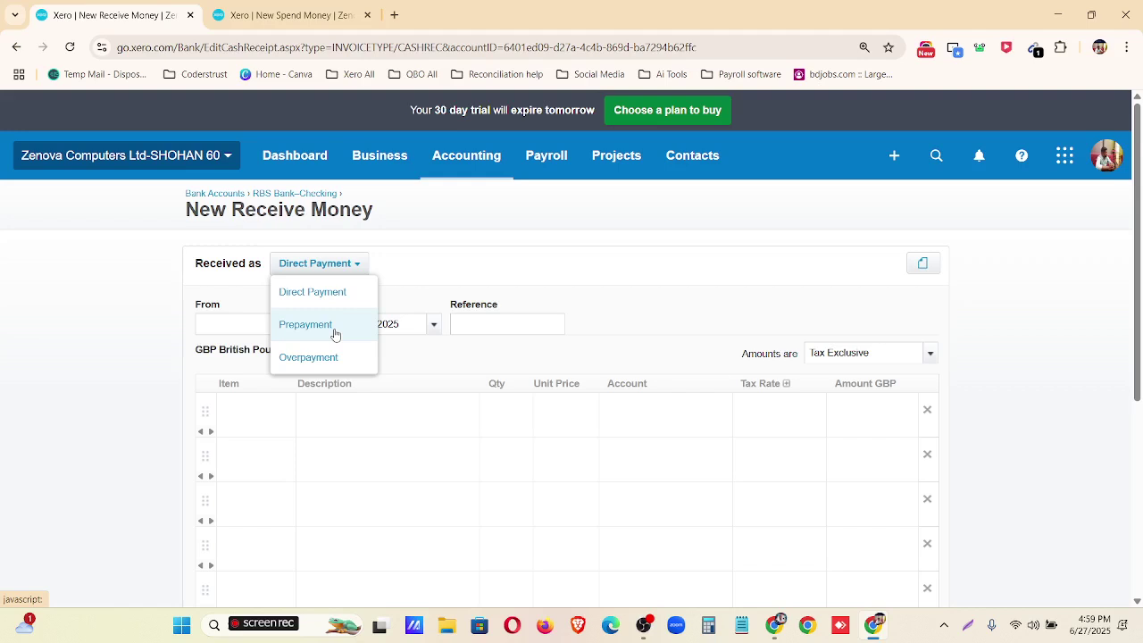
- Return to the Google Docs assignment list and highlight task 2, Import Invoice (According to the Invoice PDF file)
left_click(775, 632)
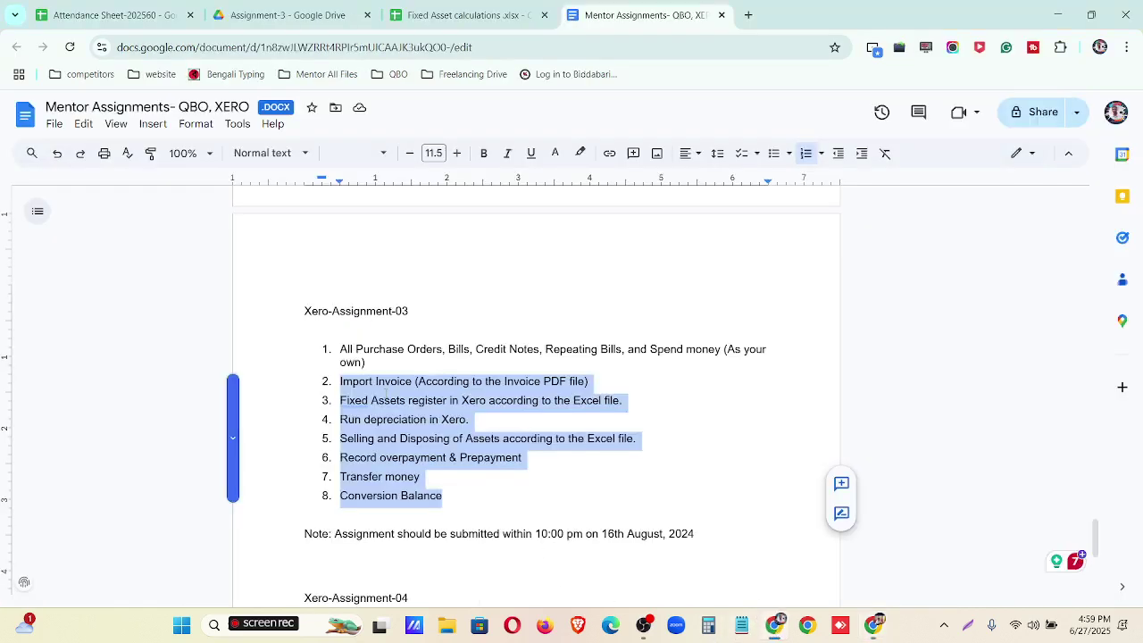
left_click(411, 382)
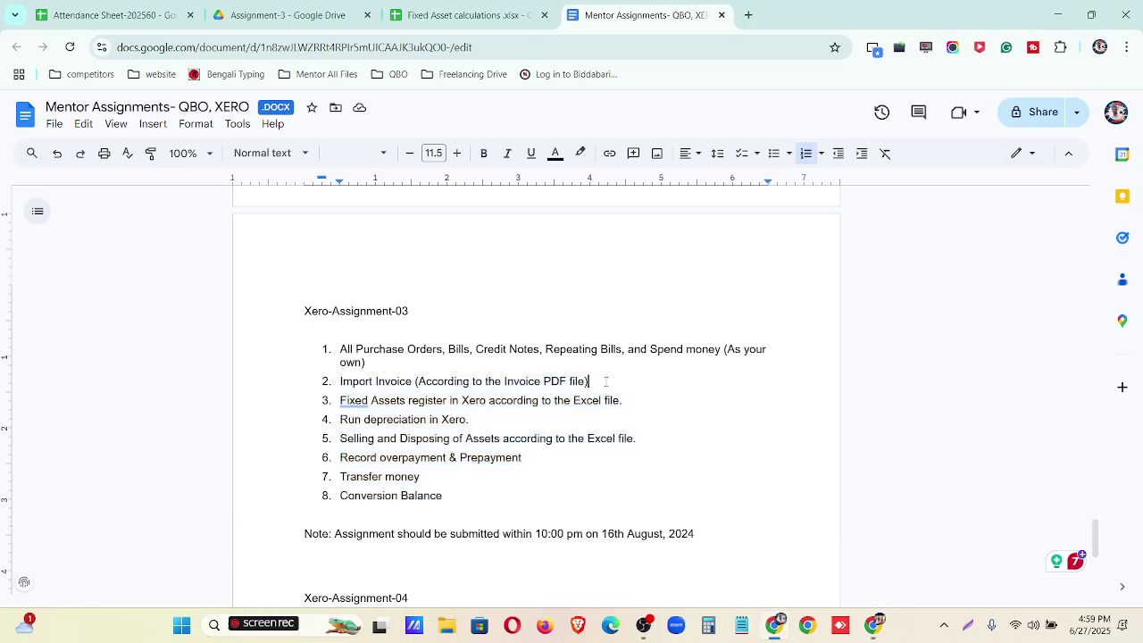
left_click_drag(607, 382, 332, 394)
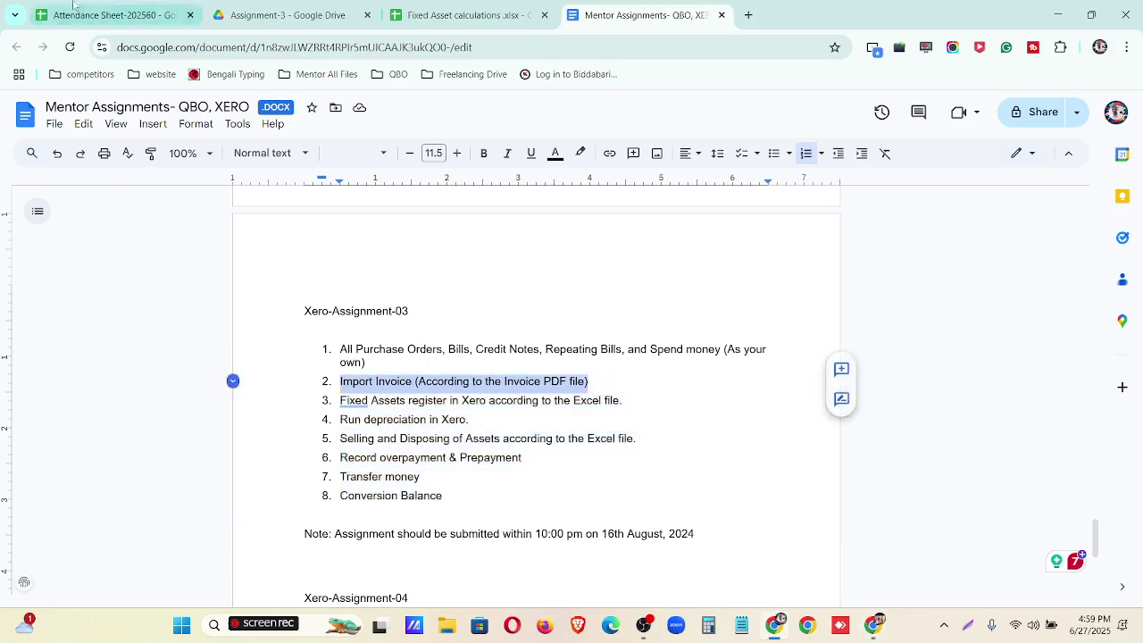
- Close the Fixed Asset calculations spreadsheet and preview invoice import.csv from the Assignment-3 folder in Google Drive
left_click(248, 18)
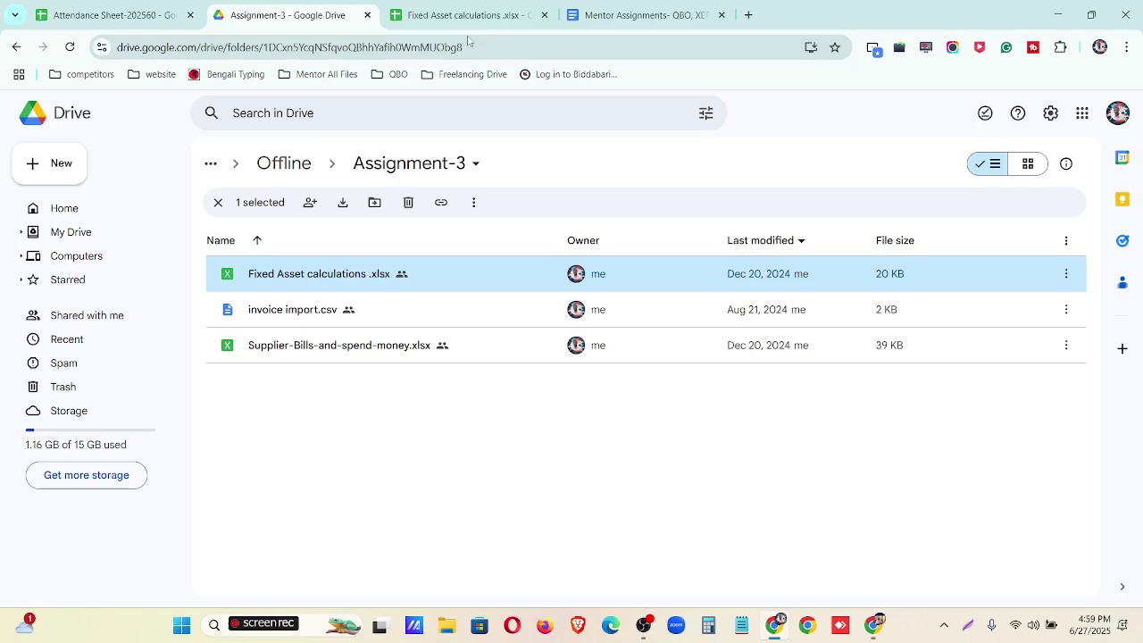
left_click(545, 16)
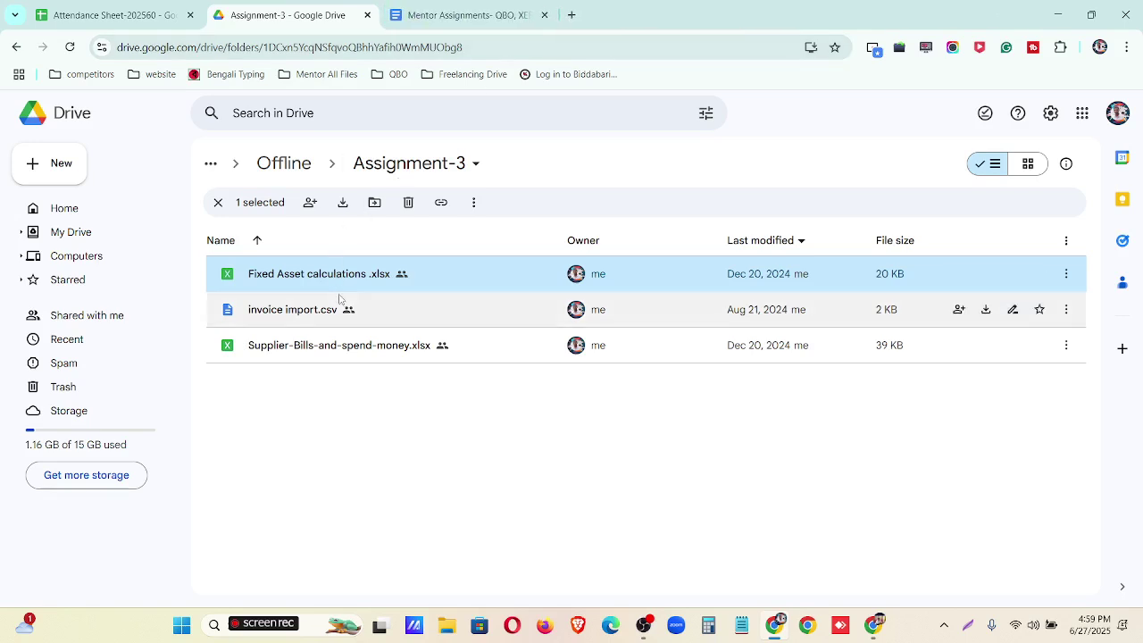
double_click(389, 315)
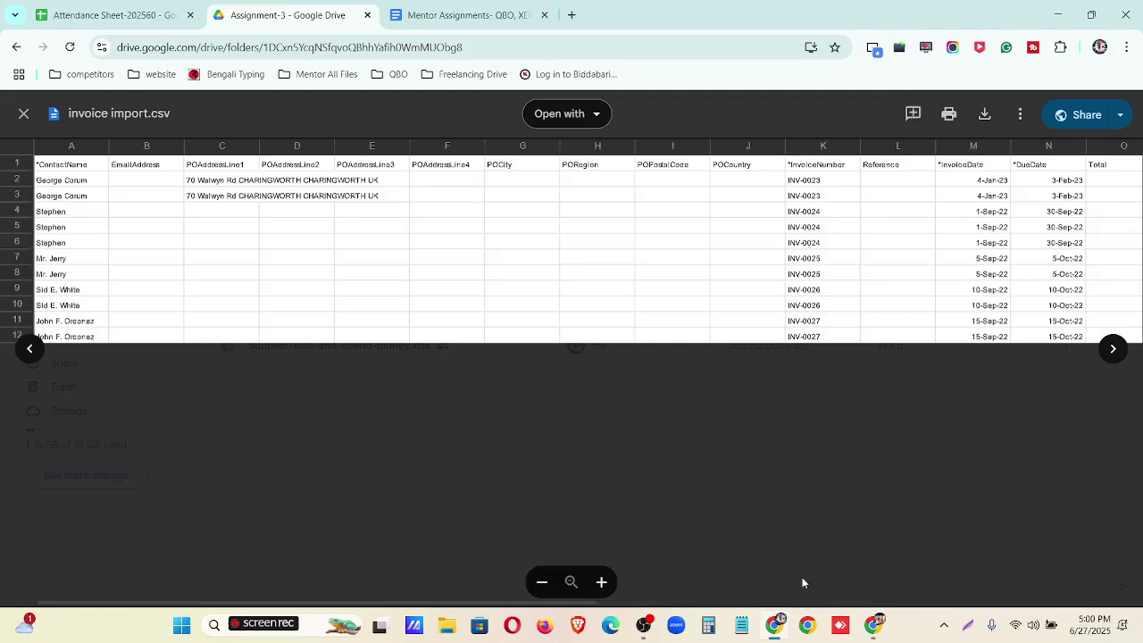
- Switch to Xero, show all sales invoices from the Sales overview, and start an invoice import
left_click(873, 624)
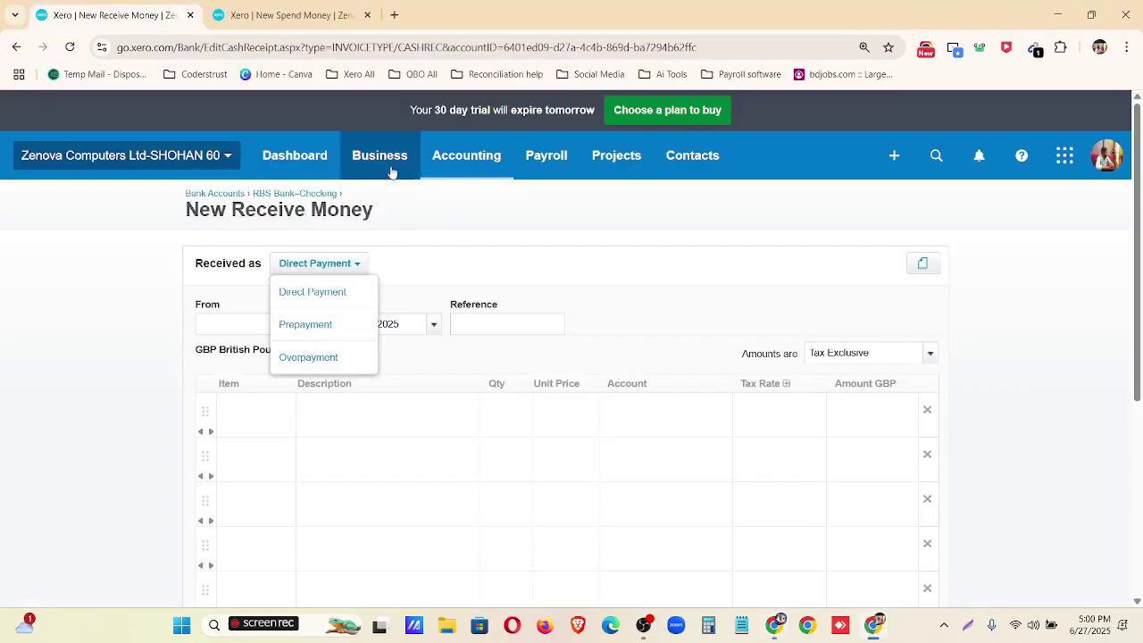
left_click(472, 168)
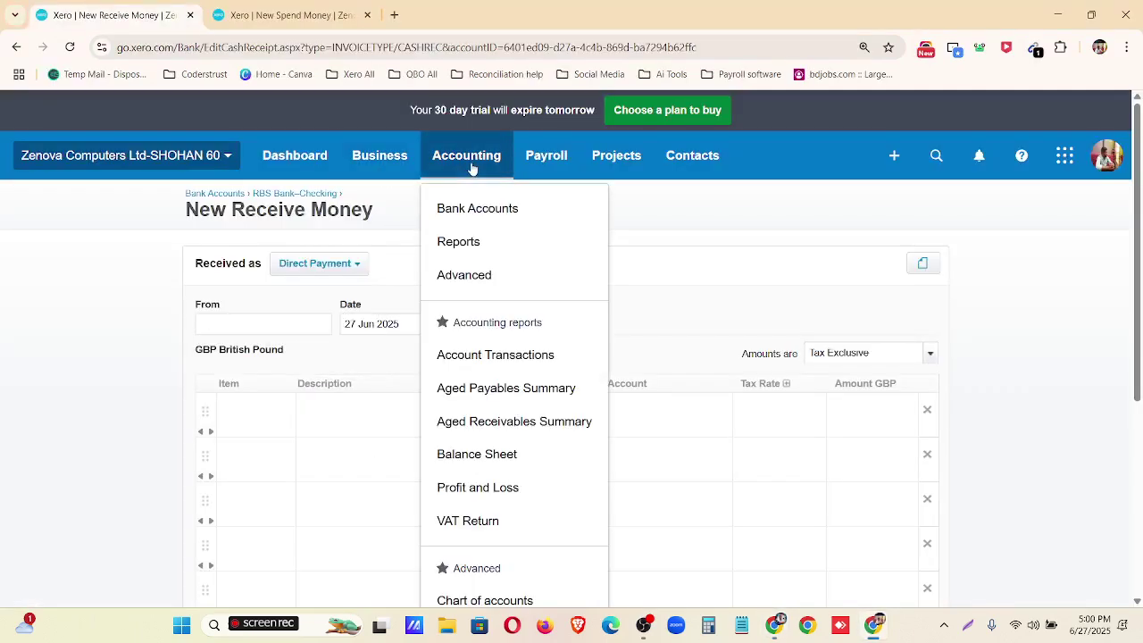
left_click(384, 164)
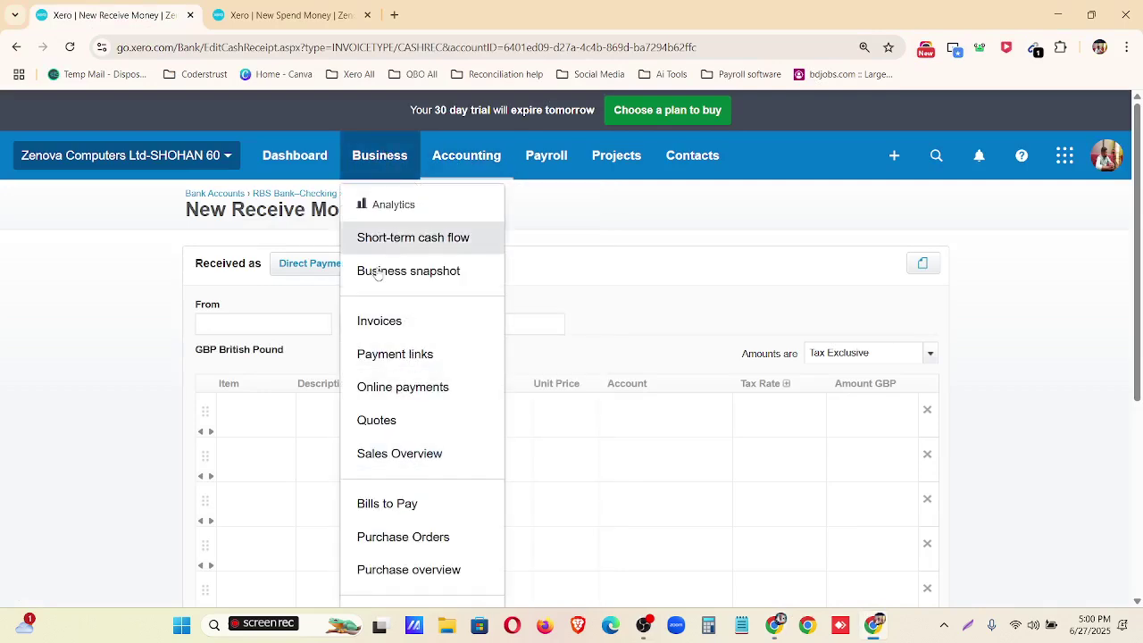
scroll(379, 275, "down", 1)
left_click(420, 390)
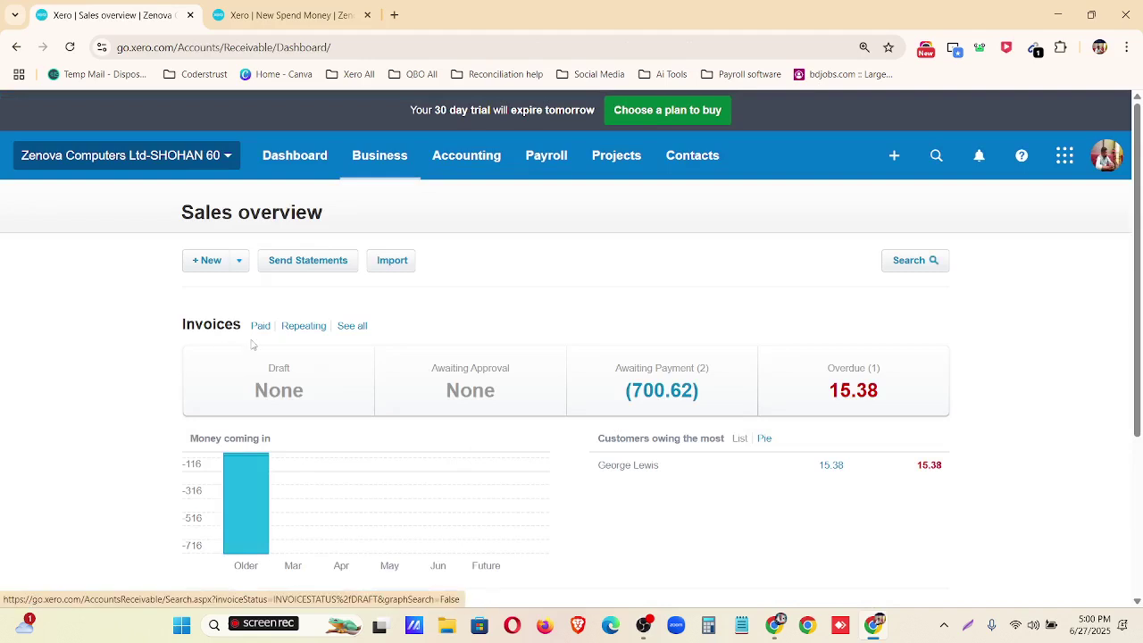
left_click(360, 327)
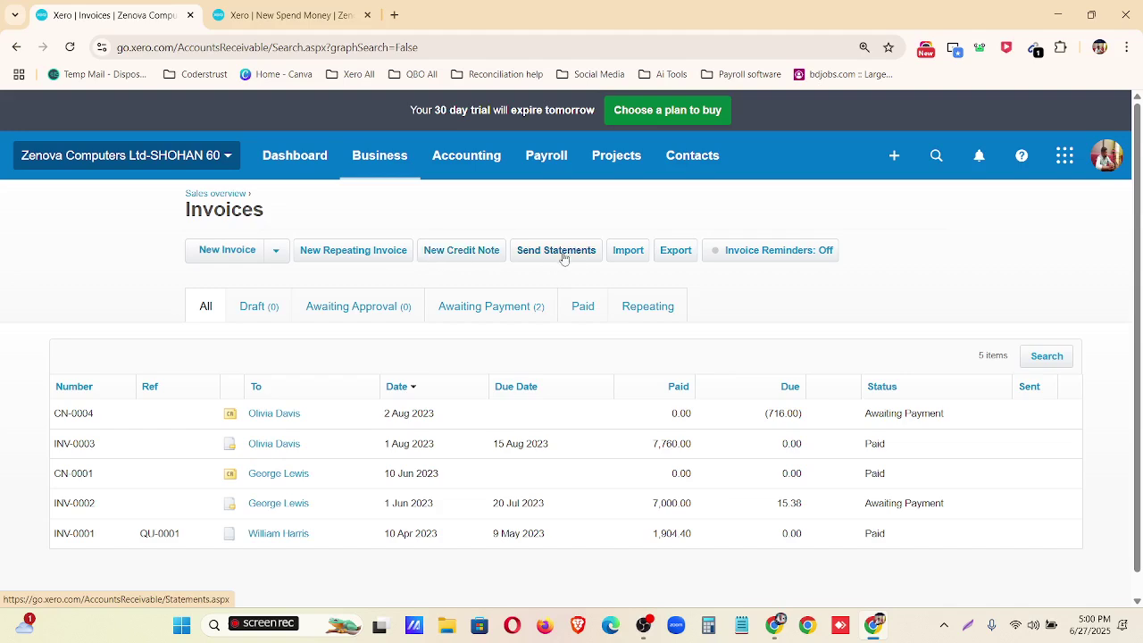
left_click(632, 257)
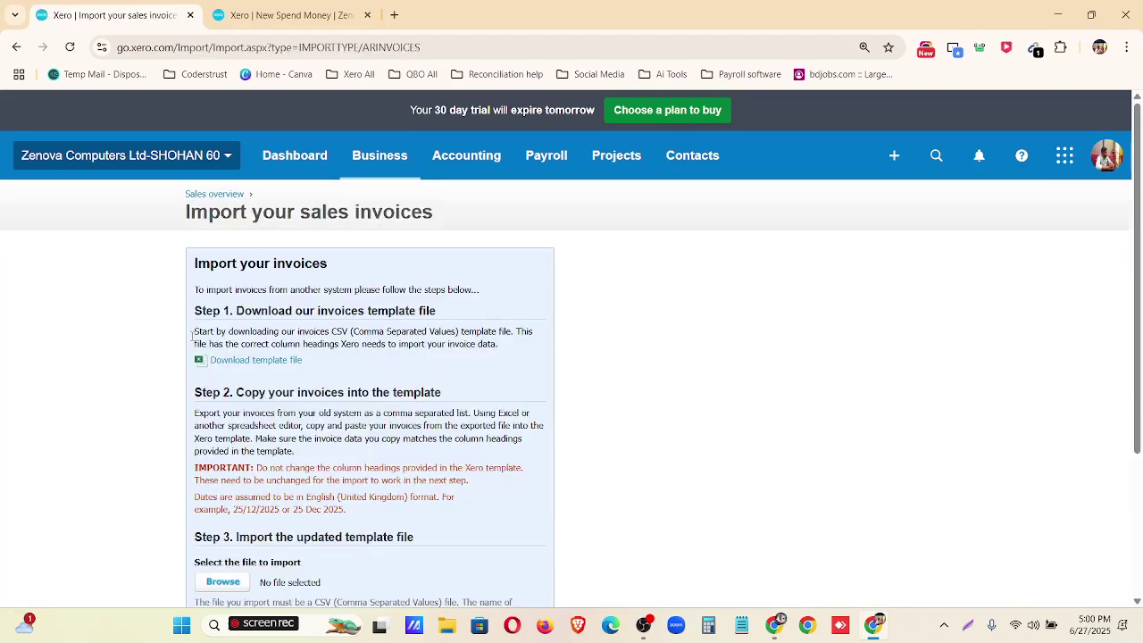
- Read Step 1 of the sales invoice import instructions and download the invoices template file
scroll(345, 280, "down", 3)
scroll(344, 280, "up", 3)
left_click_drag(190, 311, 449, 324)
left_click(211, 334)
left_click_drag(195, 333, 498, 345)
left_click(362, 365)
left_click(267, 366)
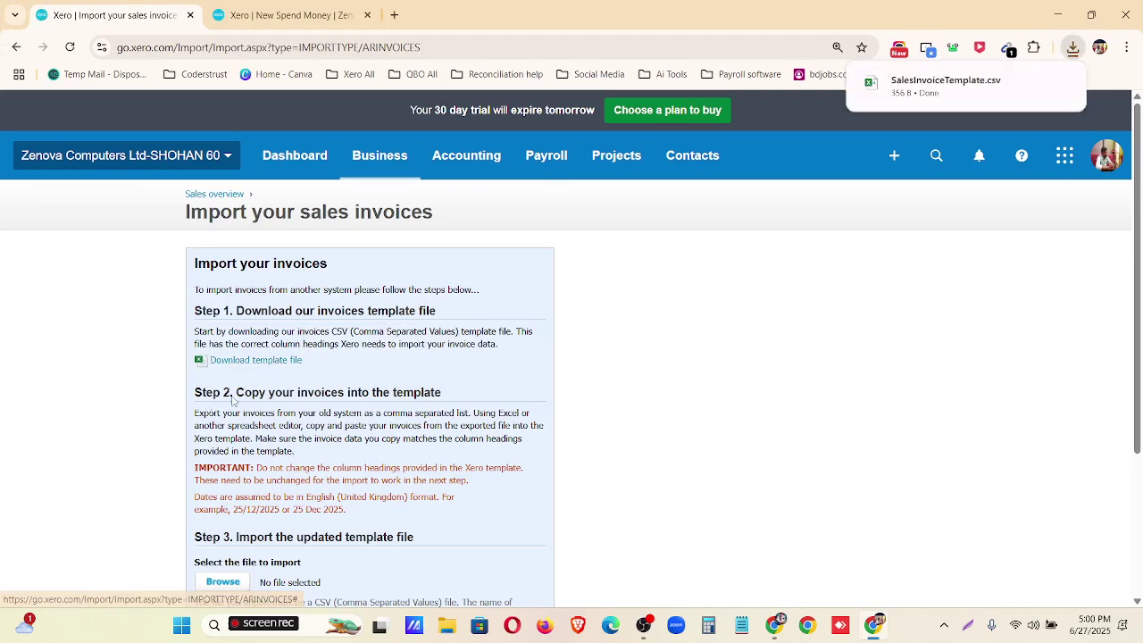
- Examine Steps 2 and 3 of the import instructions, highlighting the column-heading warning and the accepted date formats
scroll(267, 366, "down", 1)
left_click_drag(266, 319, 461, 323)
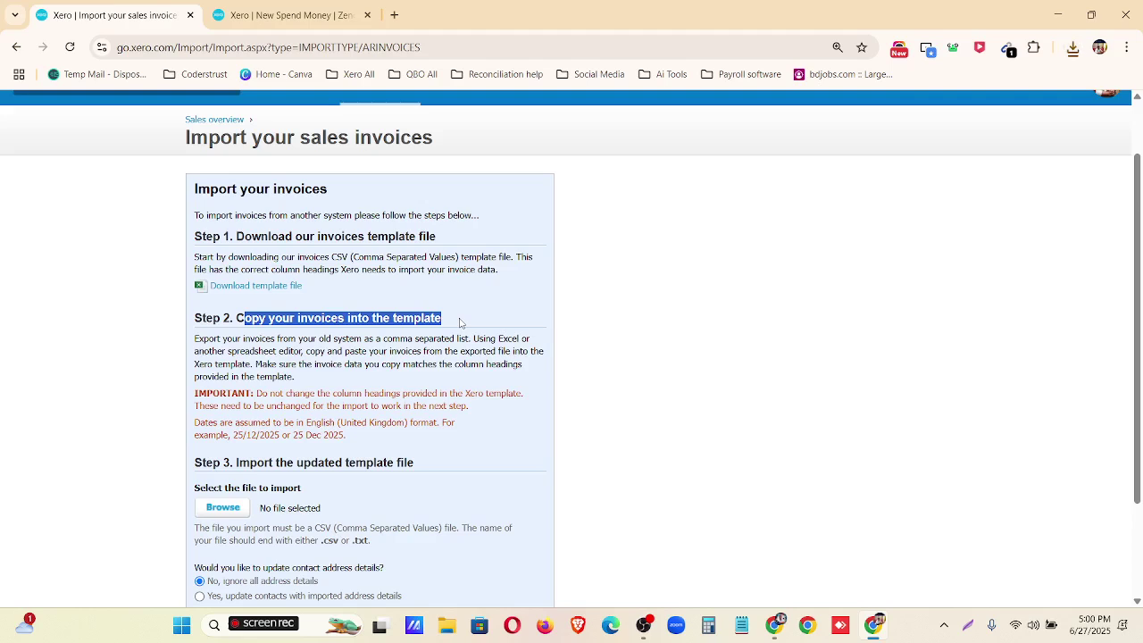
left_click(461, 323)
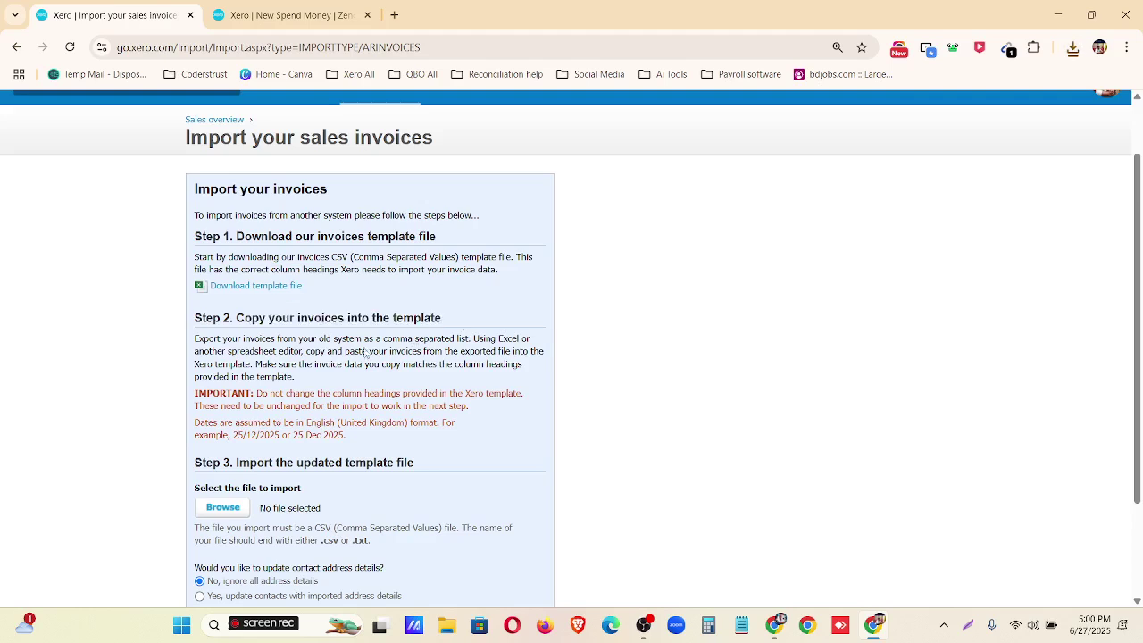
scroll(199, 373, "down", 1)
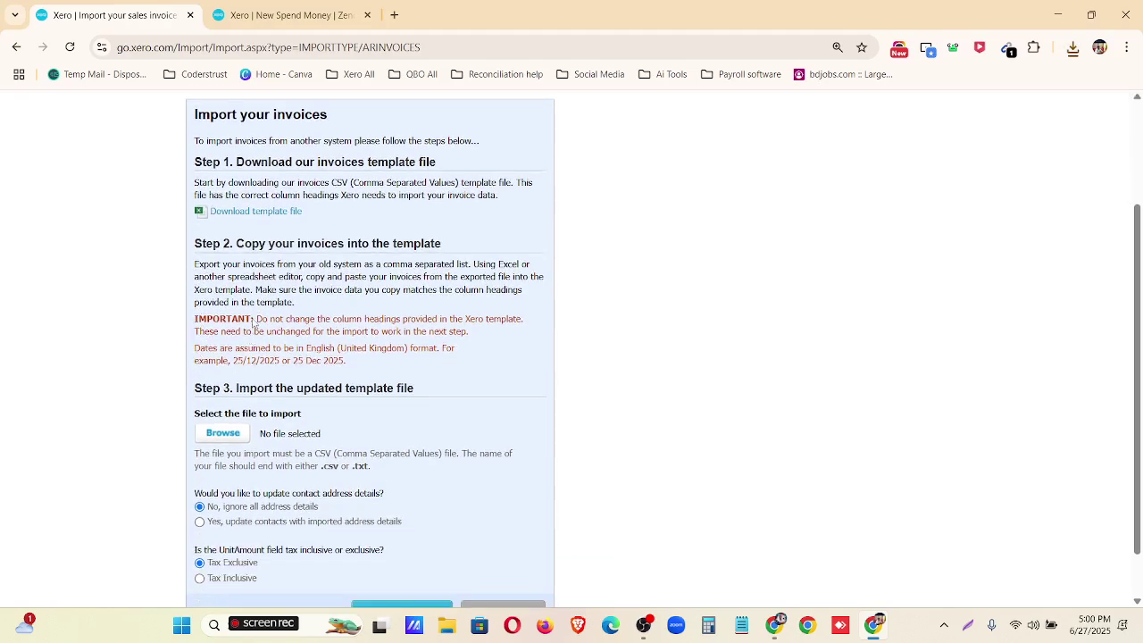
left_click_drag(255, 320, 343, 372)
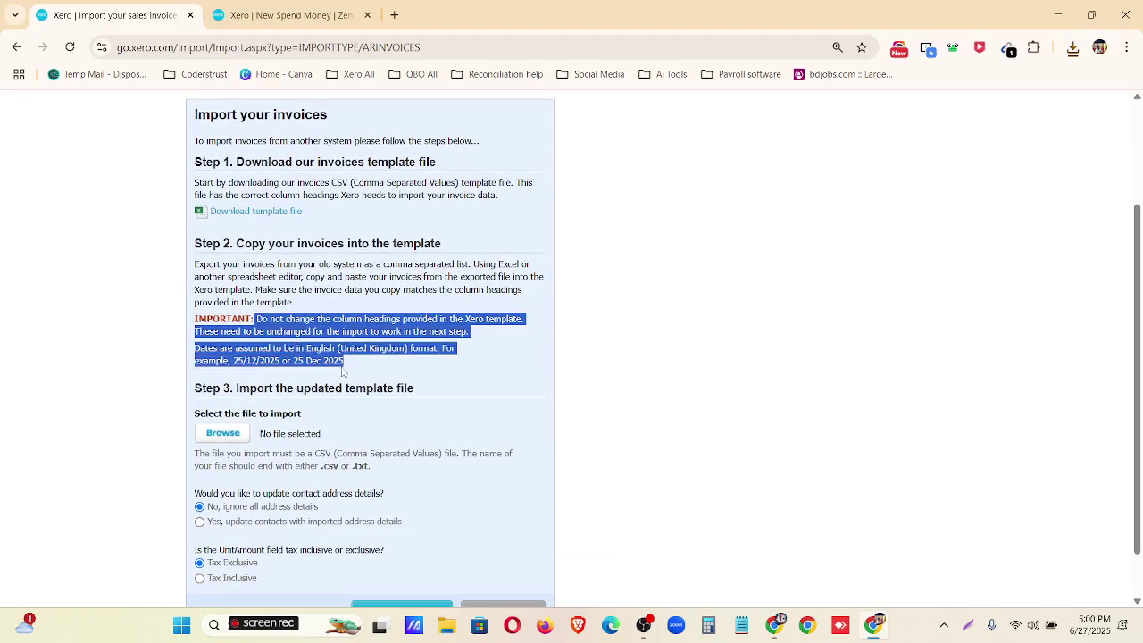
left_click(357, 369)
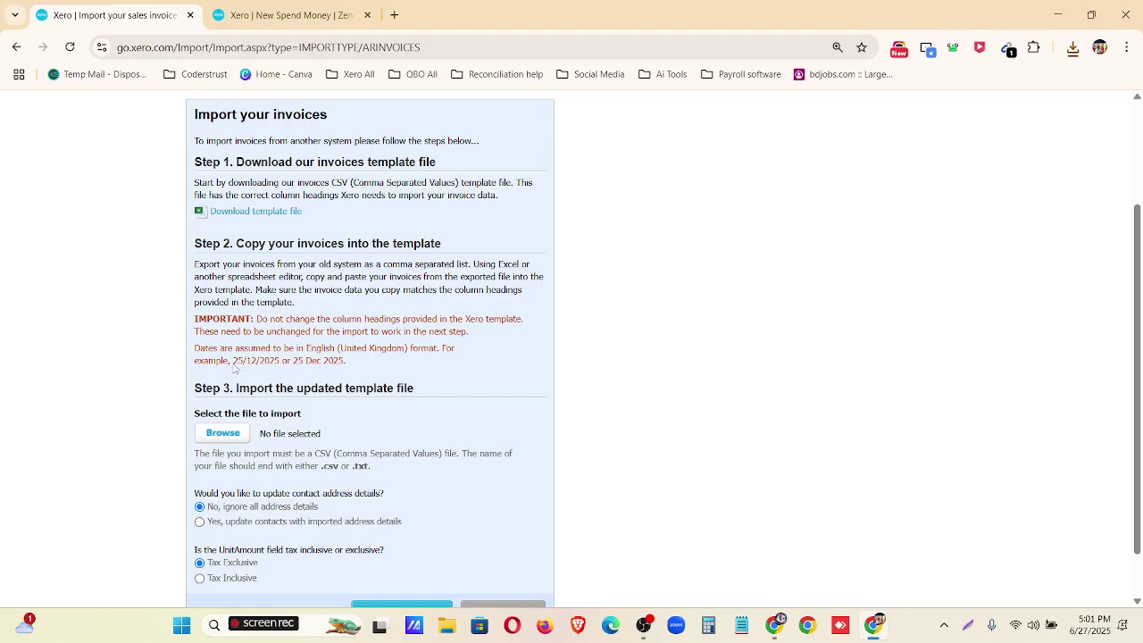
left_click_drag(233, 366, 282, 366)
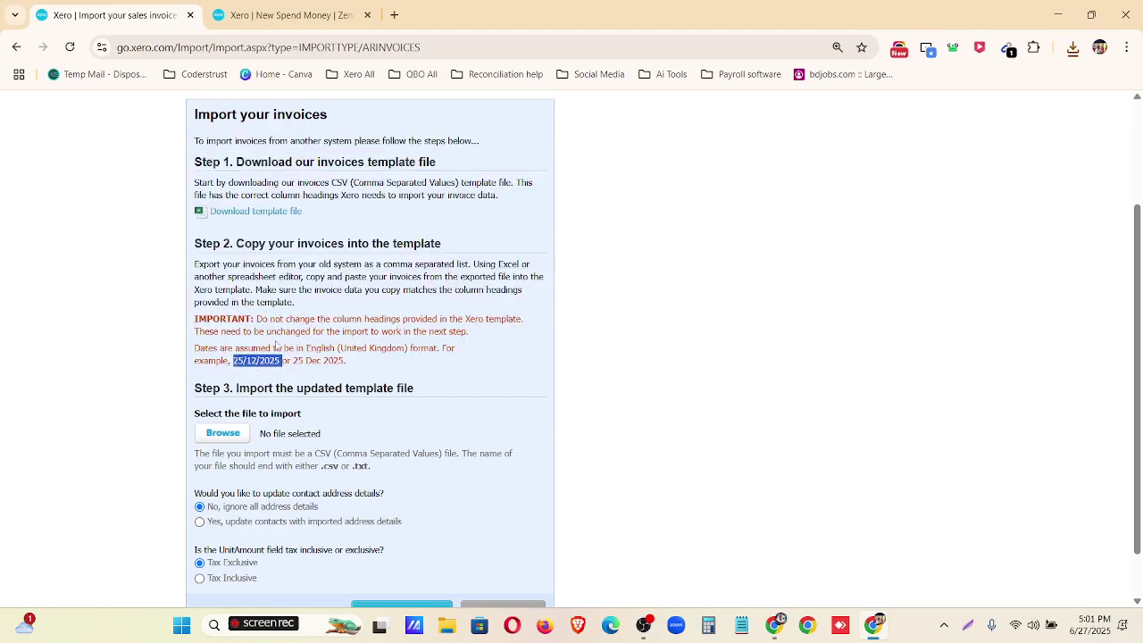
left_click_drag(294, 365, 345, 370)
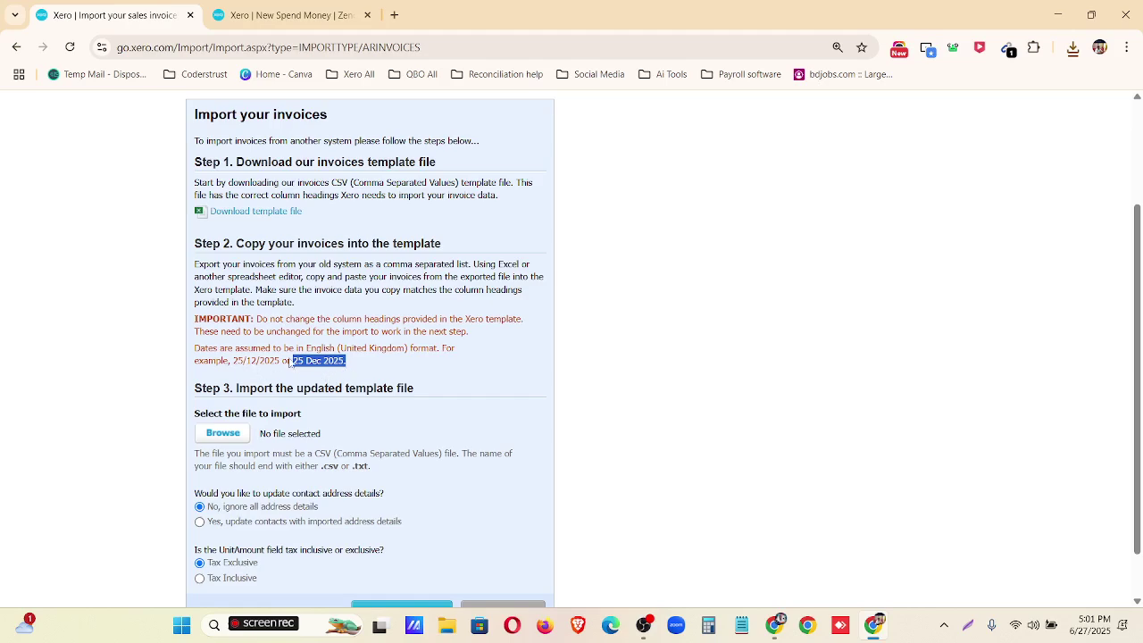
scroll(255, 388, "down", 1)
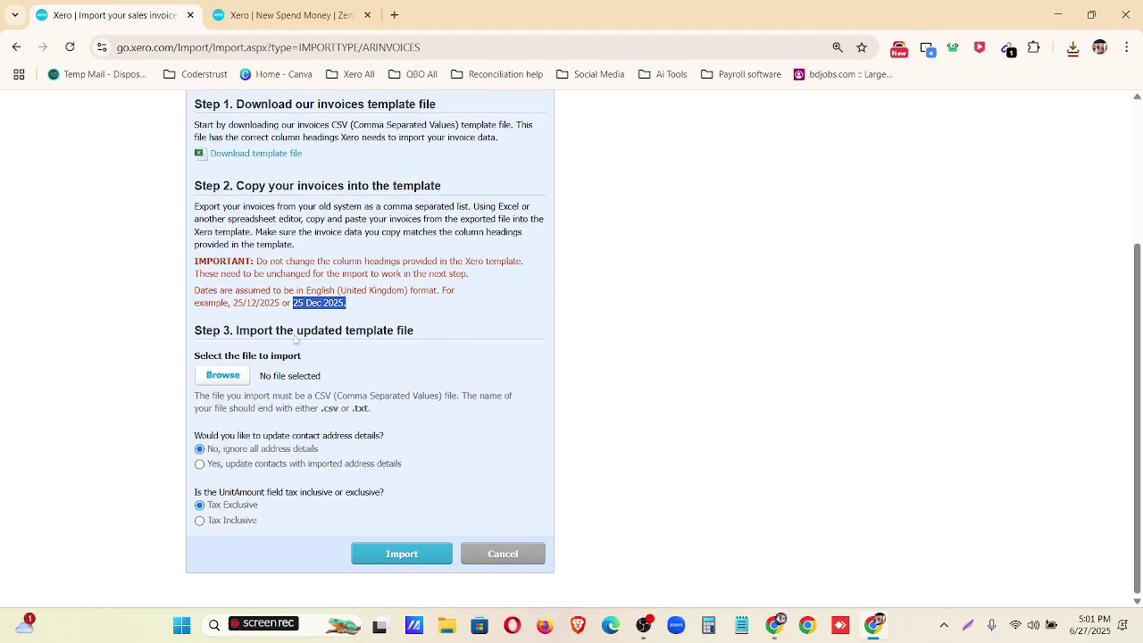
- Open the downloaded SalesInvoiceTemplate.csv in Excel and widen the *ContactName, *InvoiceNumber and *InvoiceDate columns to show their full headings
left_click(1073, 47)
left_click(941, 121)
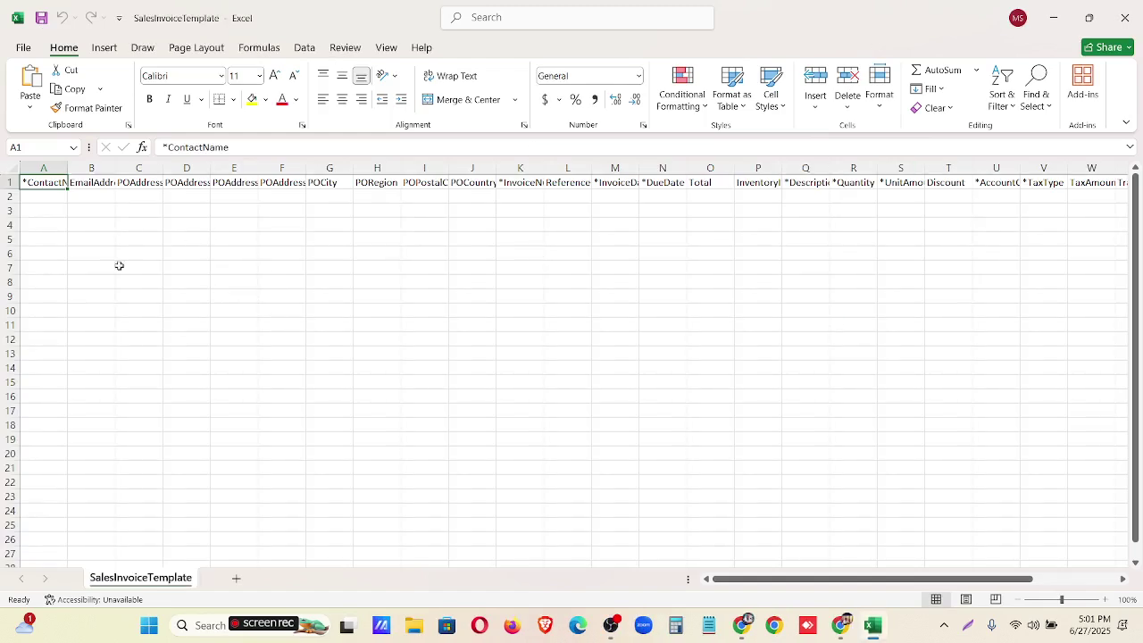
double_click(67, 166)
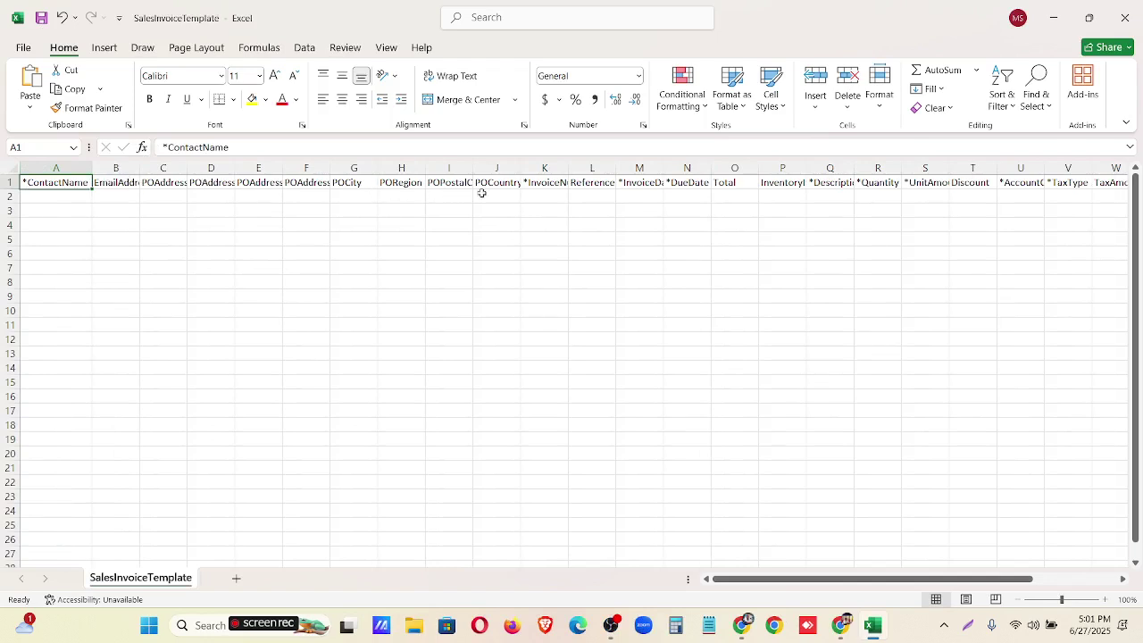
double_click(568, 167)
left_click(559, 182)
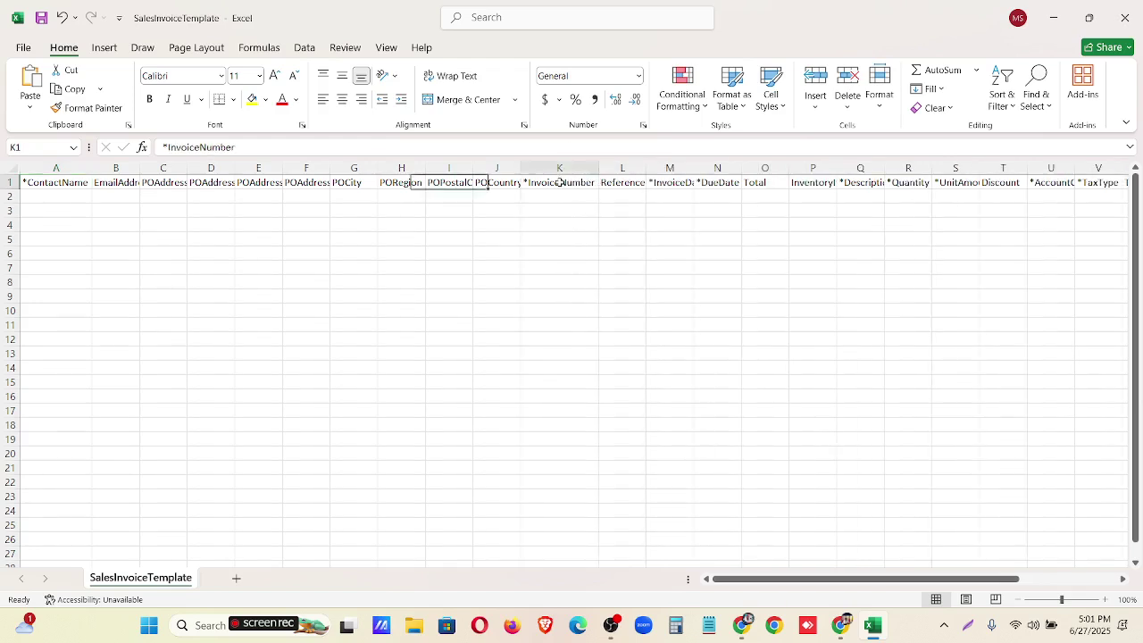
left_click(684, 182)
left_click_drag(753, 168, 754, 169)
left_click(745, 181)
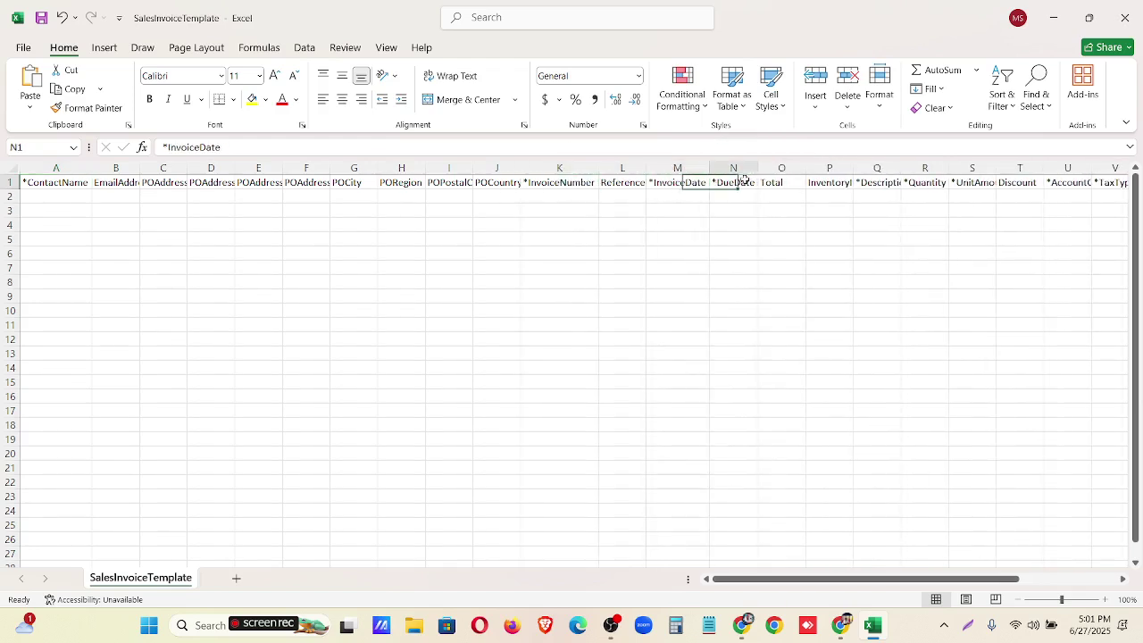
- Widen the *Description, *UnitAmount and *AccountCode columns to show their full headings, and check the *Quantity and *TaxType headings
left_click_drag(900, 168, 913, 168)
left_click(888, 183)
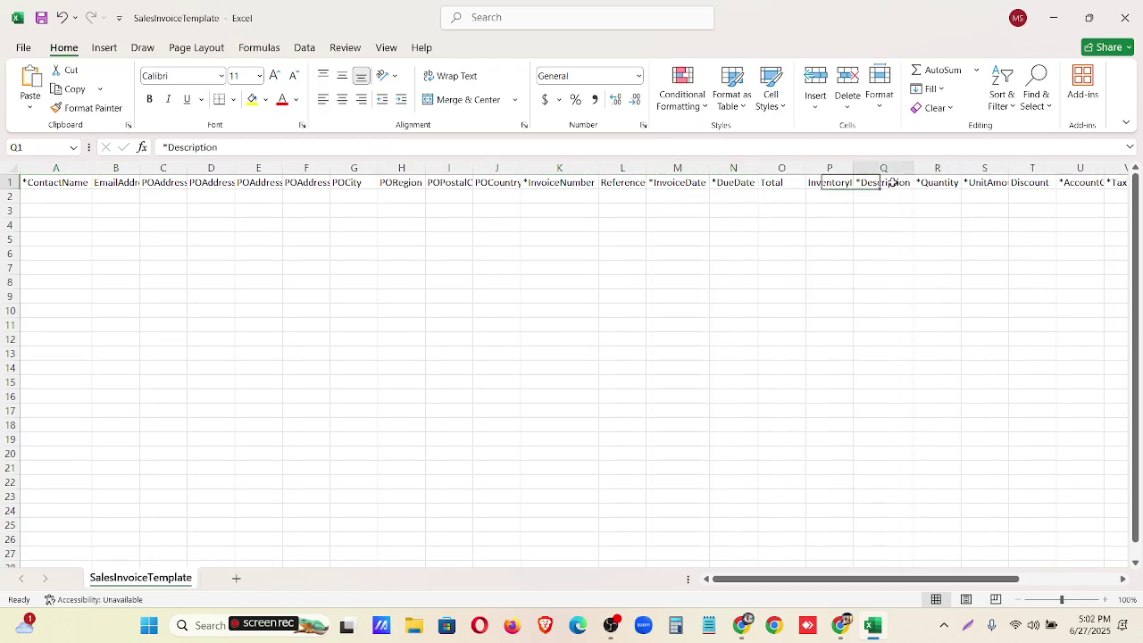
left_click(945, 182)
left_click_drag(1008, 168, 1025, 168)
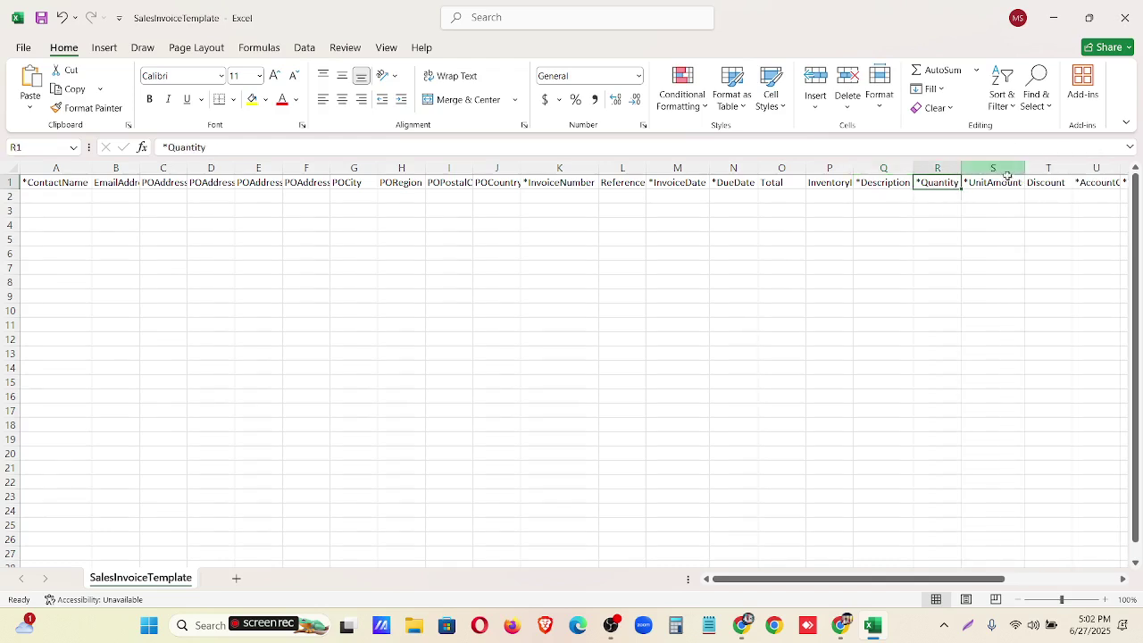
left_click(993, 182)
left_click_drag(931, 585, 1030, 585)
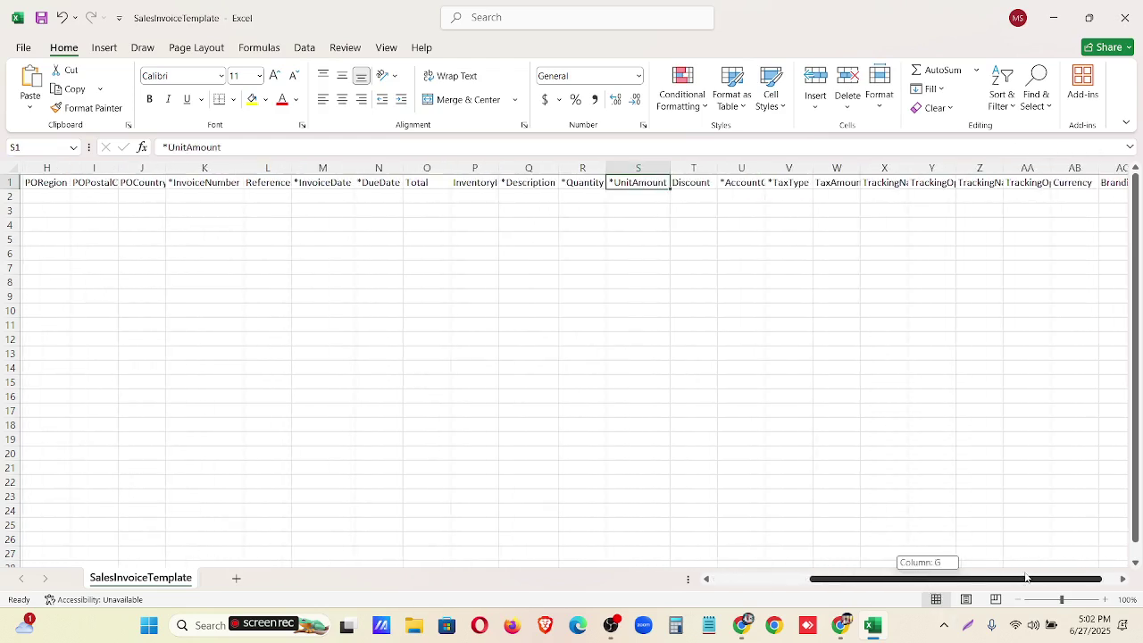
left_click_drag(764, 170, 784, 170)
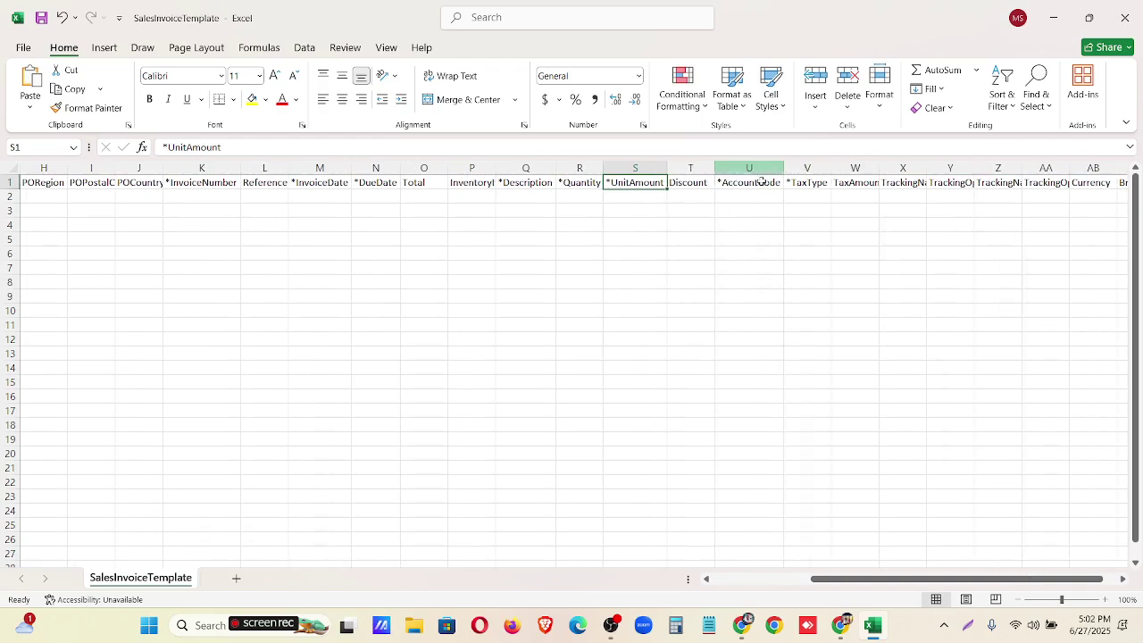
left_click(766, 183)
left_click(809, 186)
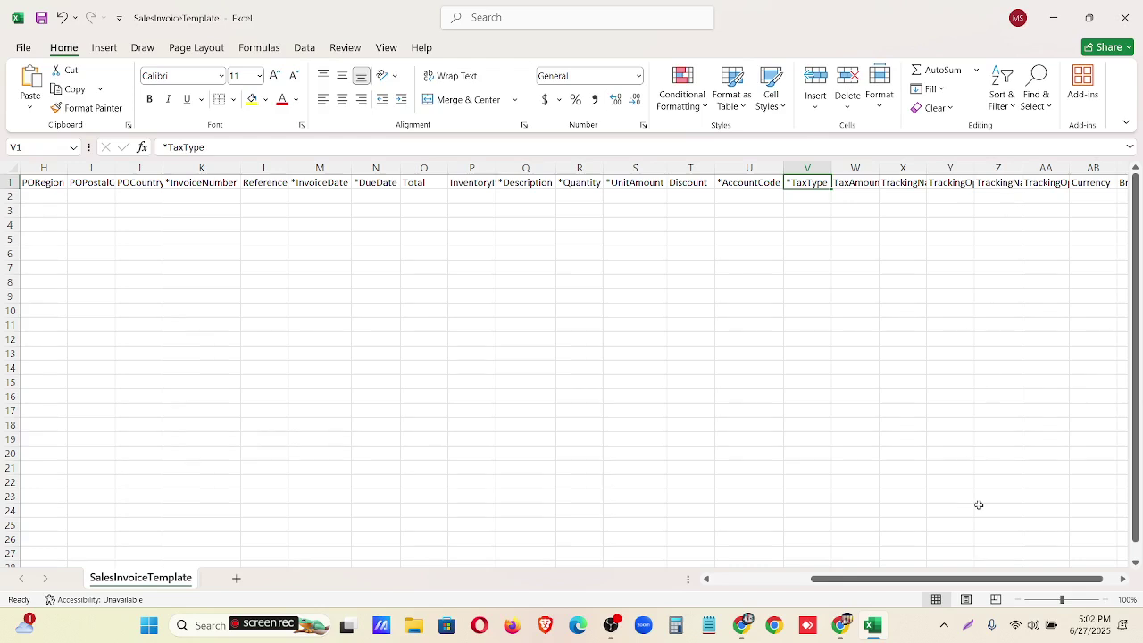
left_click_drag(995, 579, 885, 561)
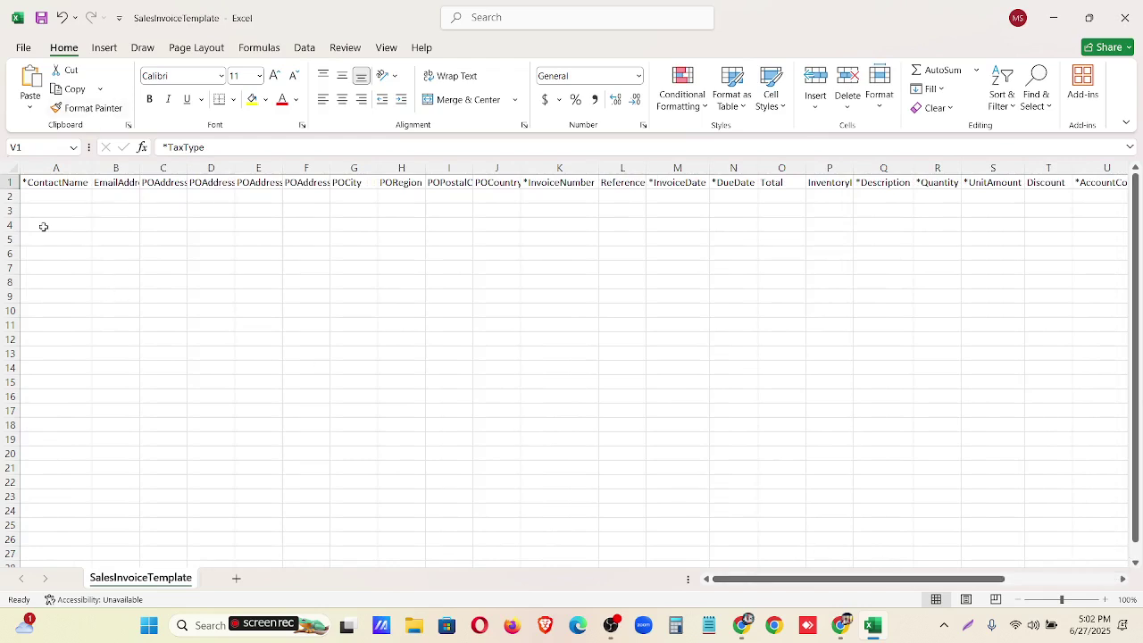
- Switch to the invoice import.csv preview in Google Drive and examine how repeated rows share the same *InvoiceNumber and *InvoiceDate values
left_click(741, 625)
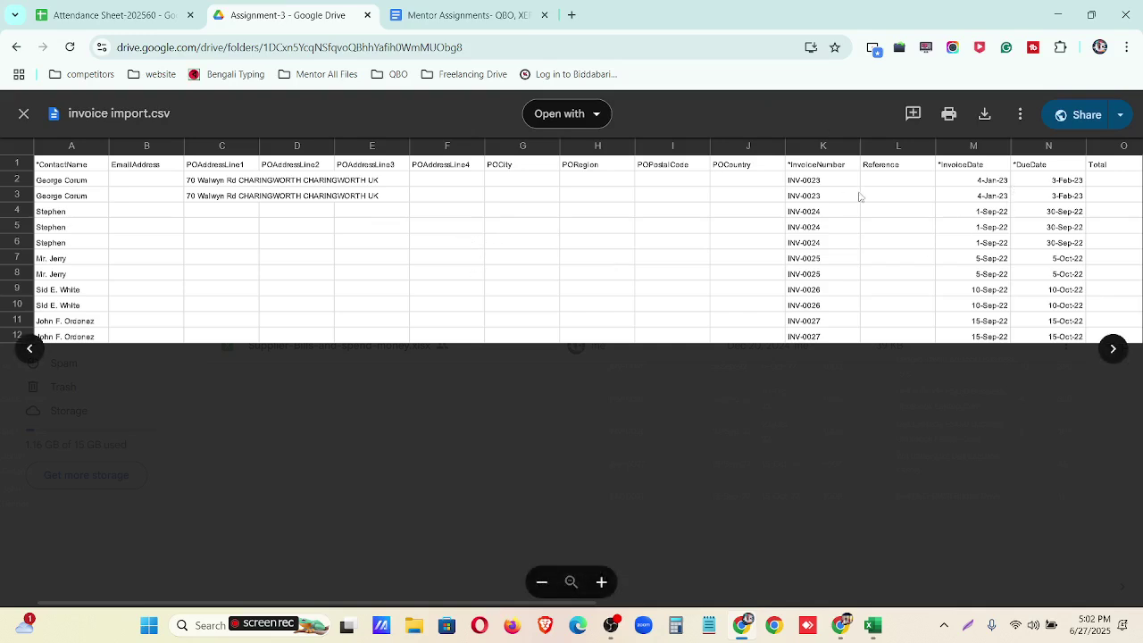
left_click_drag(827, 184, 828, 198)
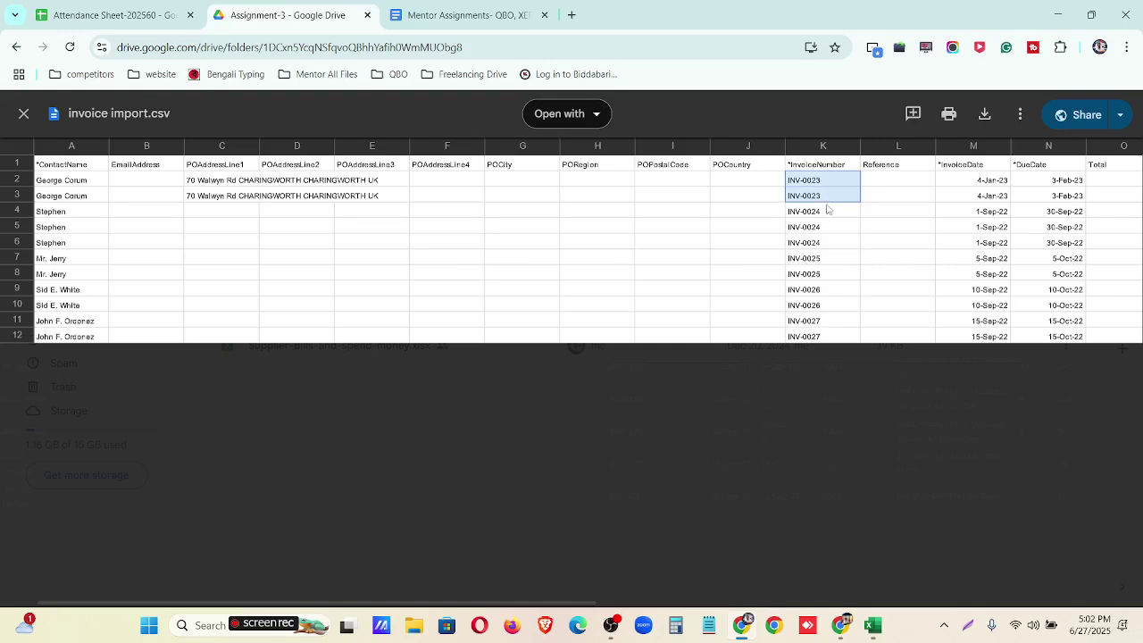
left_click_drag(828, 210, 836, 338)
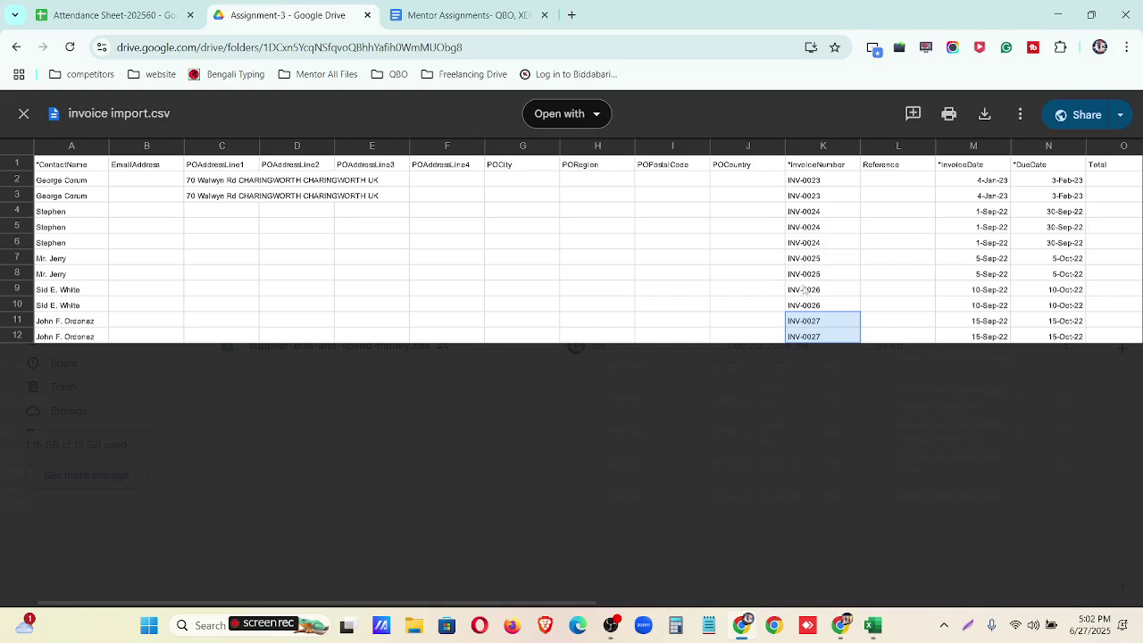
left_click_drag(981, 186, 980, 204)
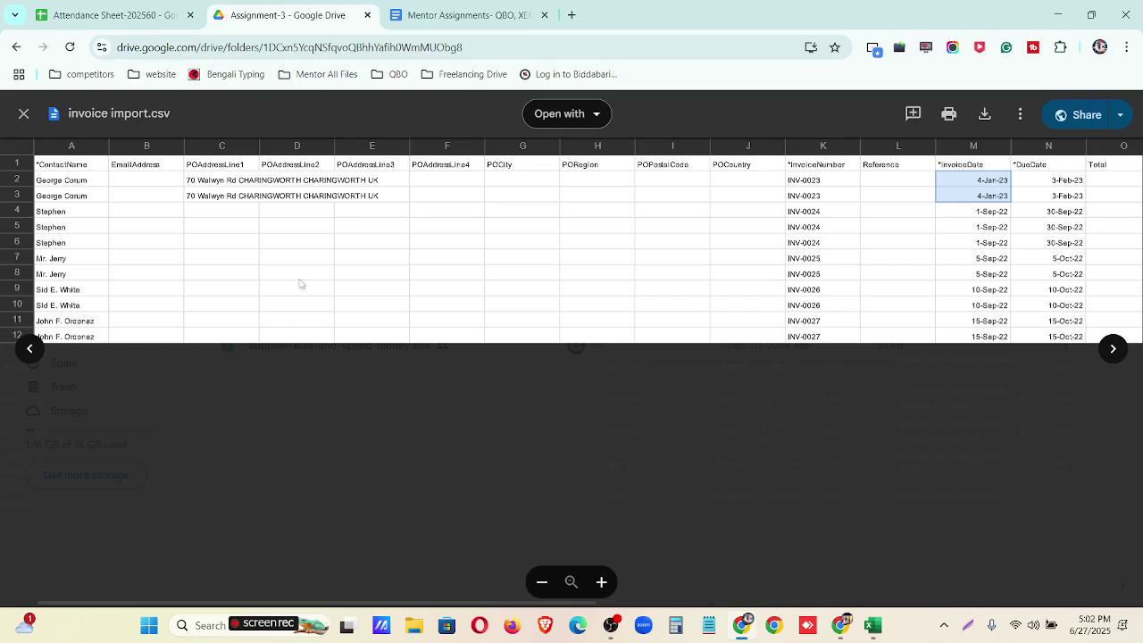
- Return to the Xero import page, highlight the contact address question and choose "No, ignore all address details"
left_click(844, 628)
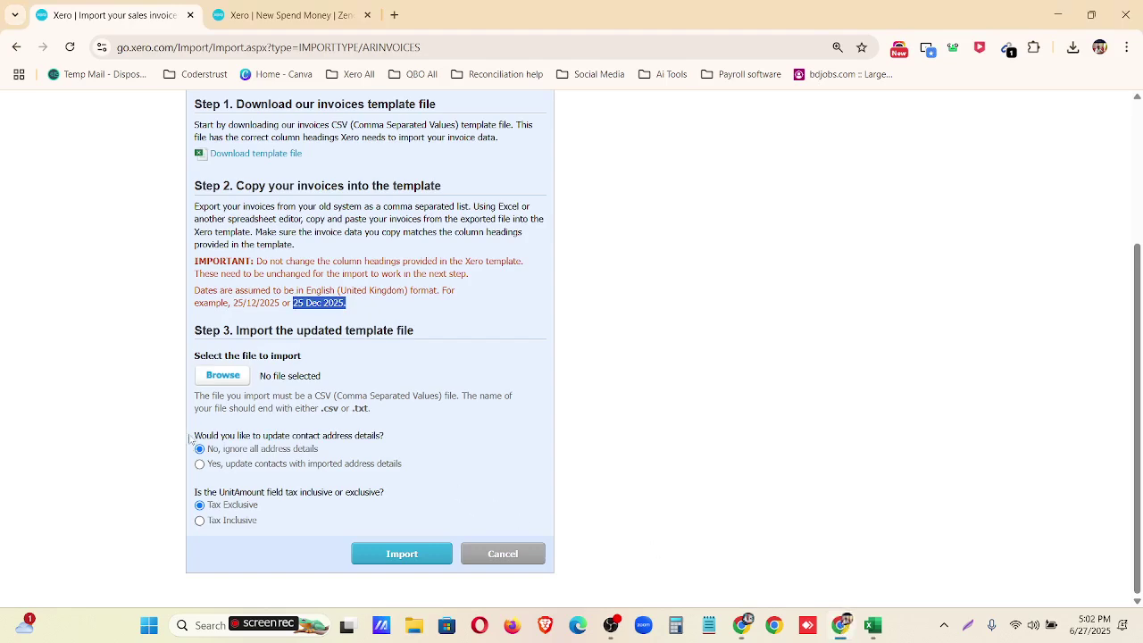
left_click_drag(192, 438, 310, 439)
left_click(403, 441)
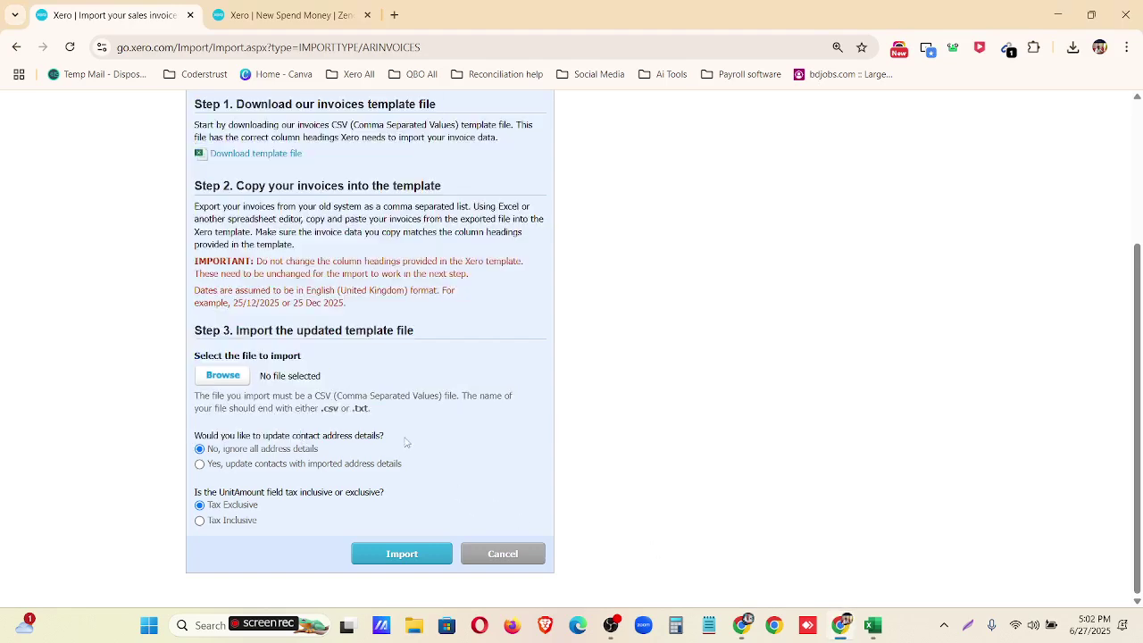
left_click_drag(392, 441, 199, 445)
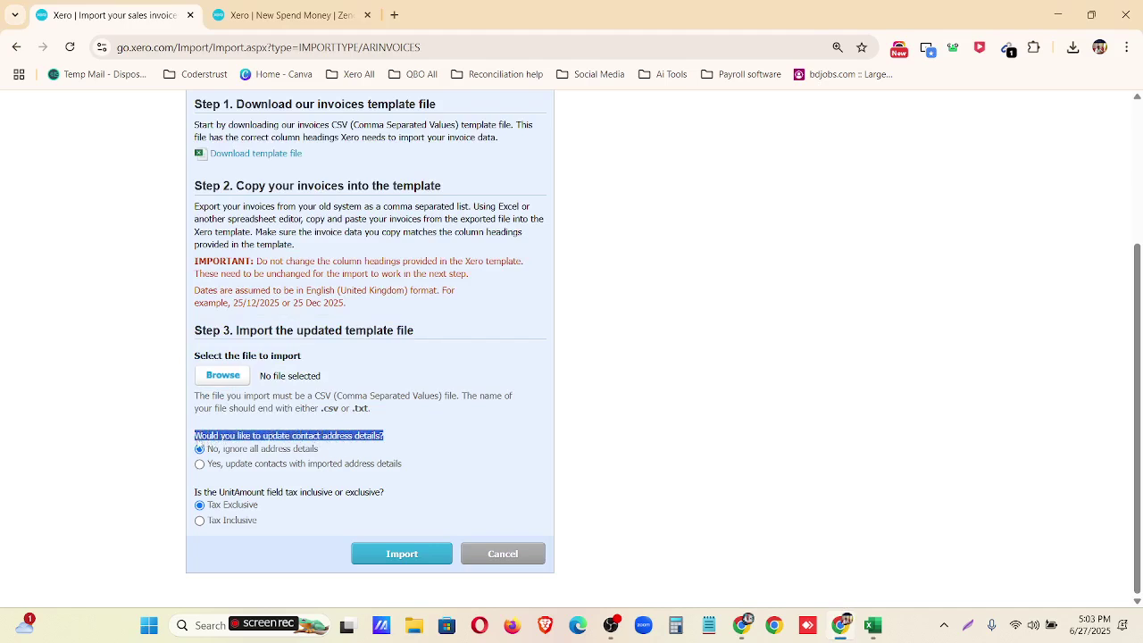
left_click(199, 449)
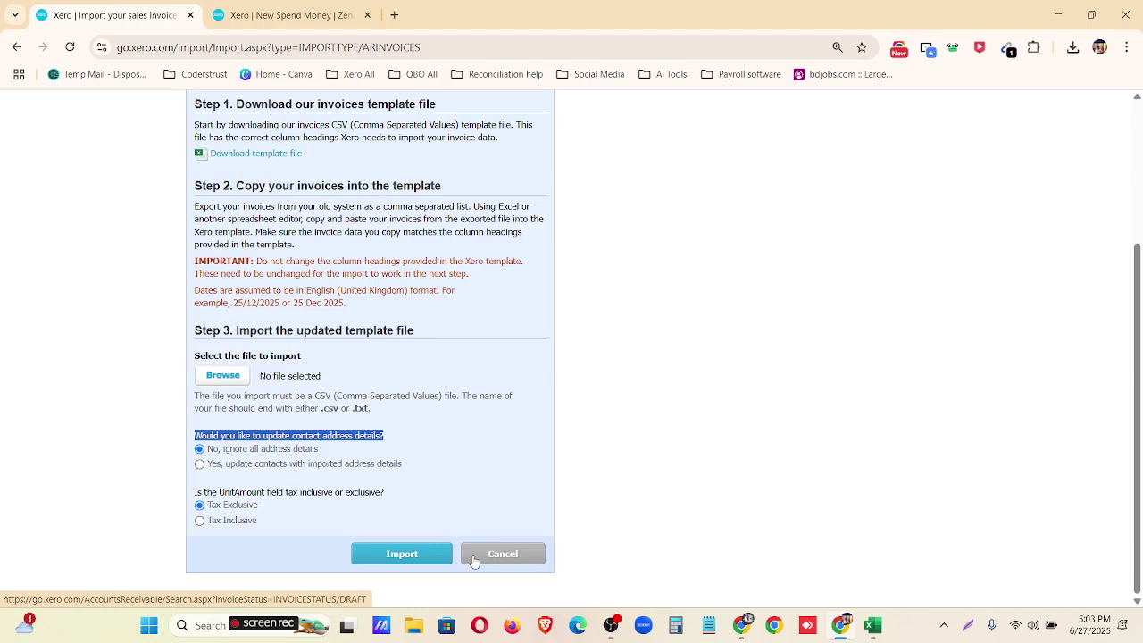
- Download invoice import.csv from Google Drive and close the SalesInvoiceTemplate workbook in Excel without saving
left_click(870, 634)
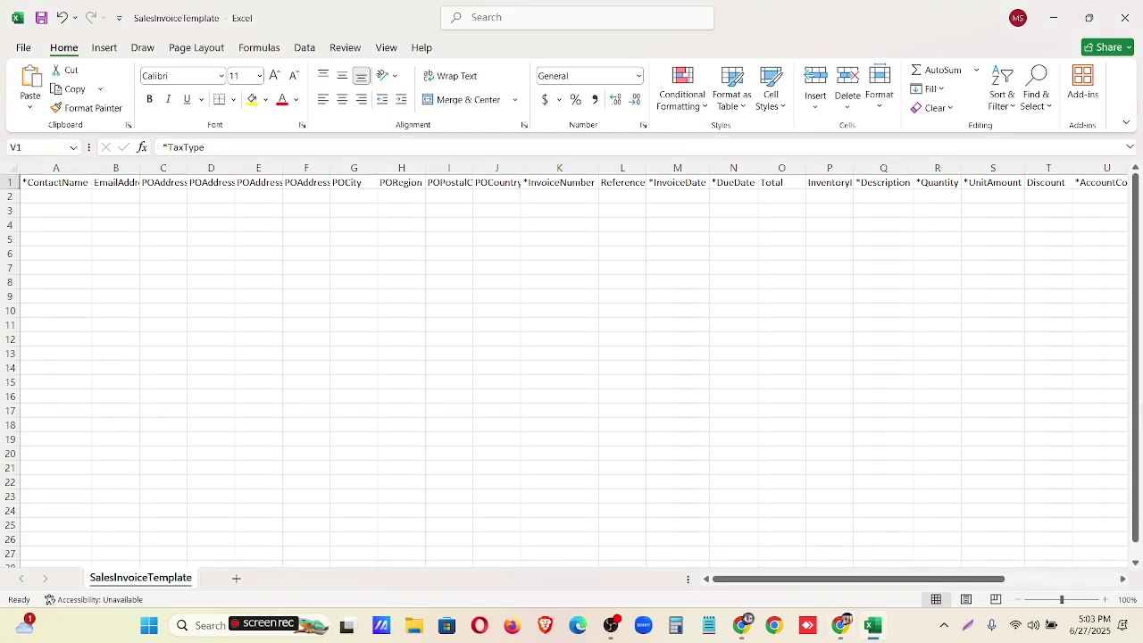
left_click(747, 632)
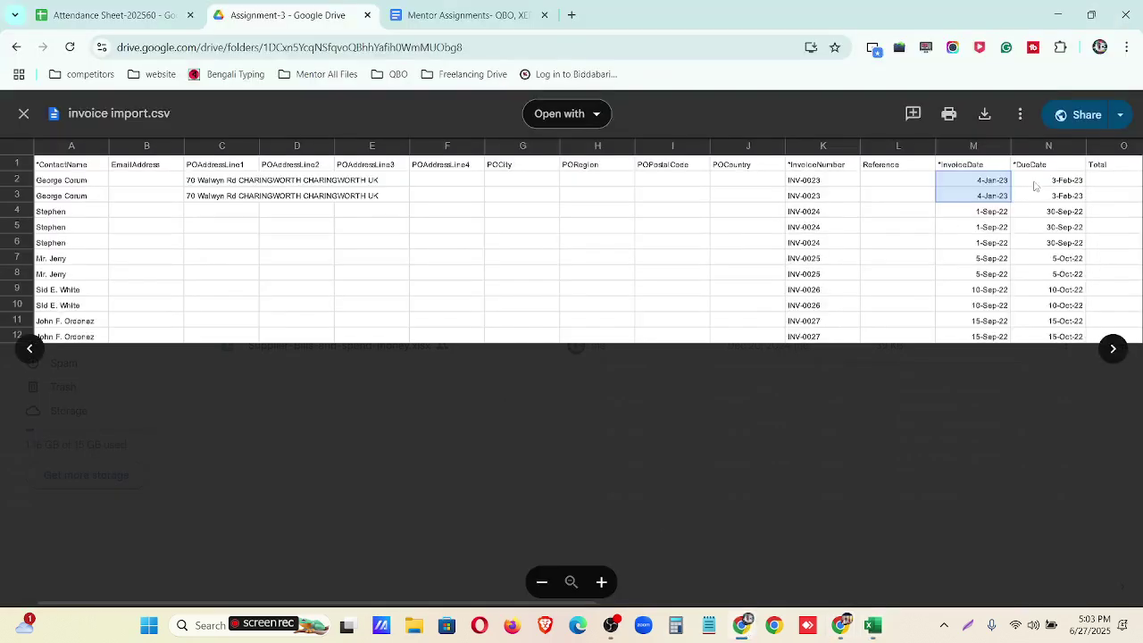
left_click(983, 116)
left_click(1058, 15)
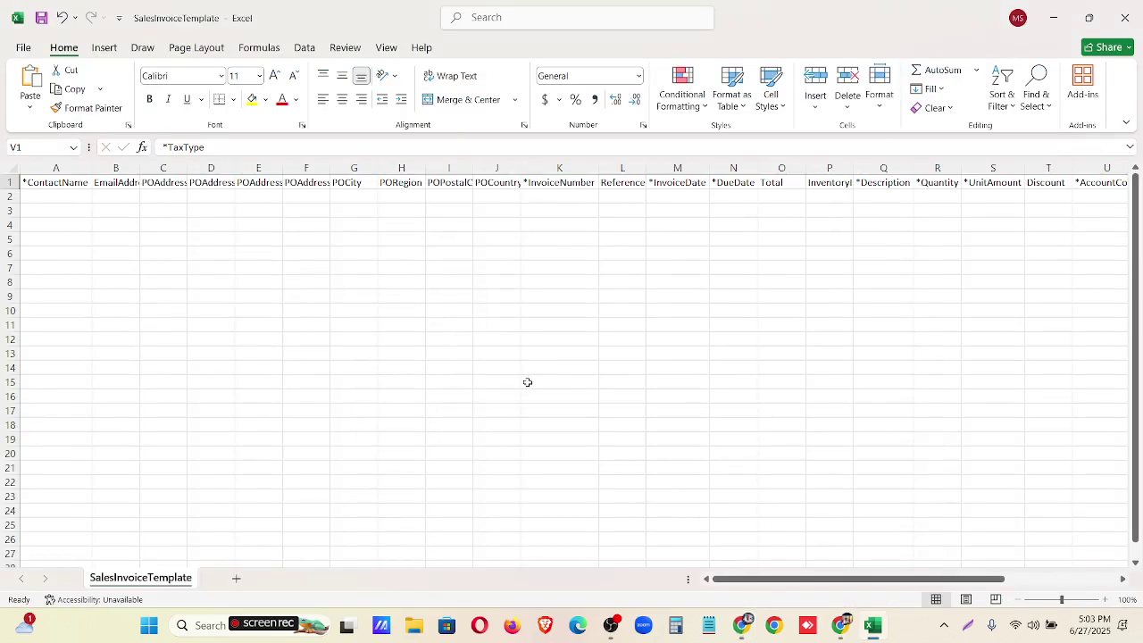
left_click(1126, 17)
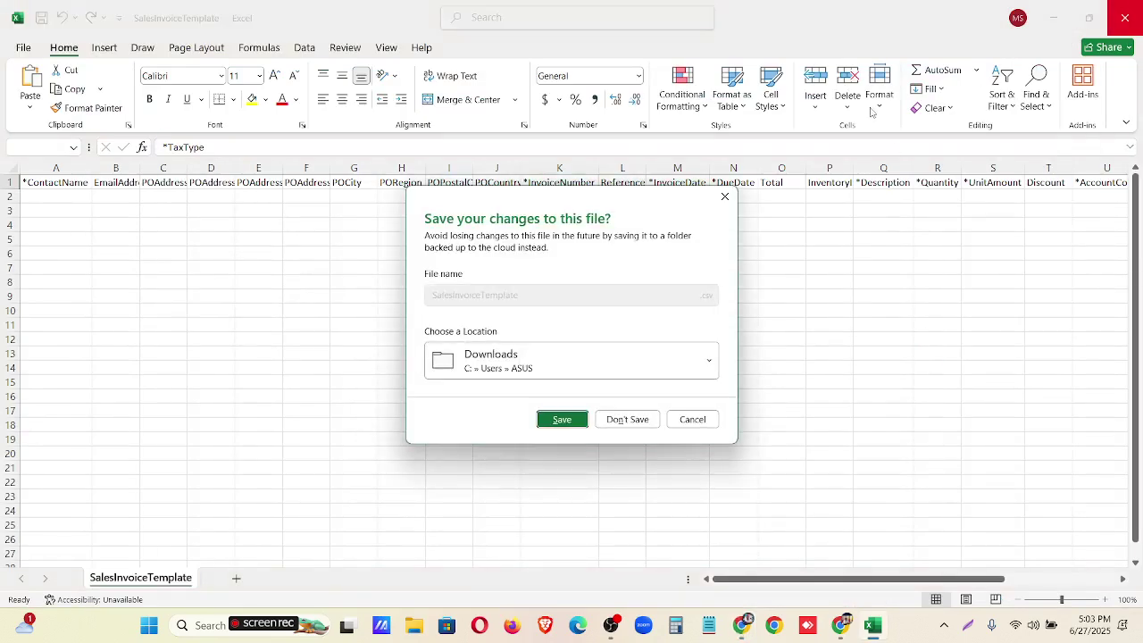
left_click(627, 419)
- Select invoice import.csv from the Downloads folder as the file to import and submit it with Tax Exclusive amounts
left_click(222, 375)
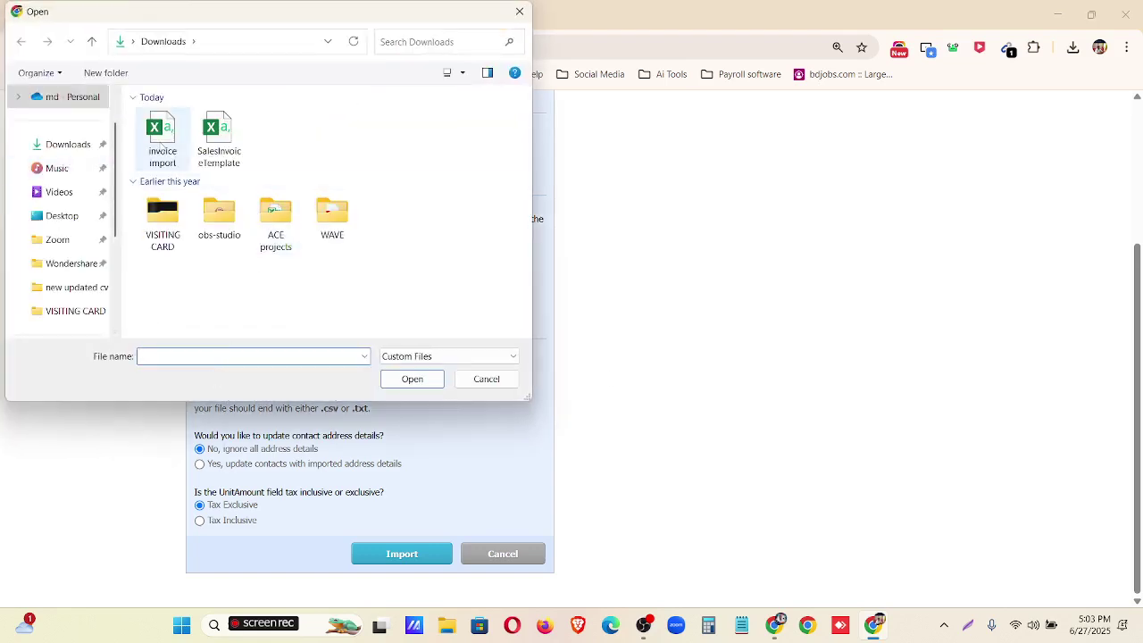
left_click(222, 165)
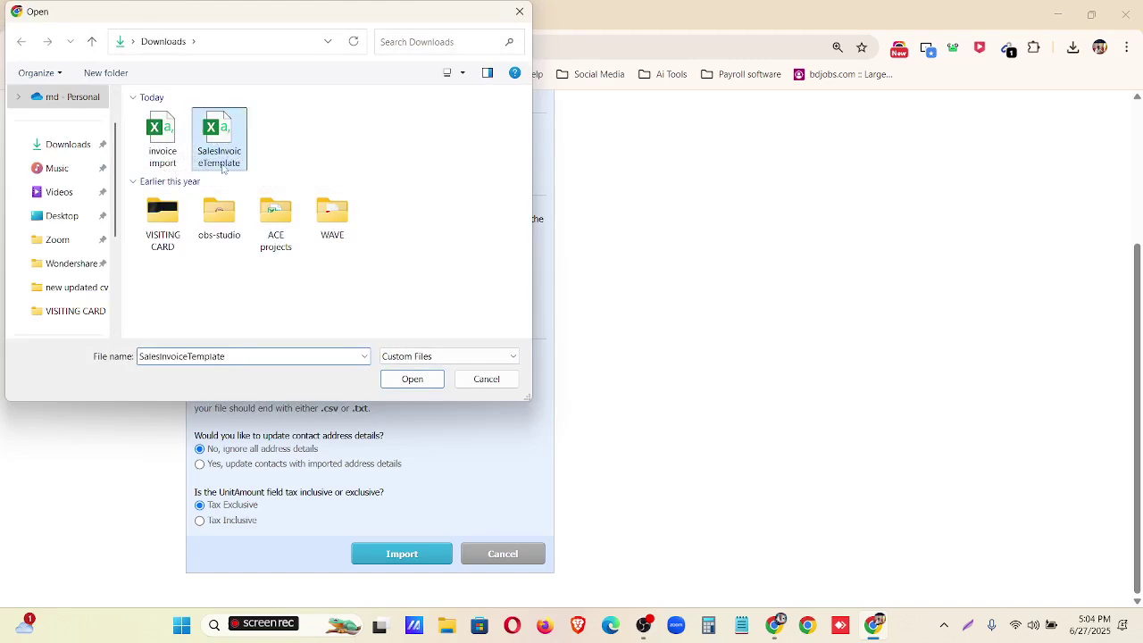
left_click(159, 136)
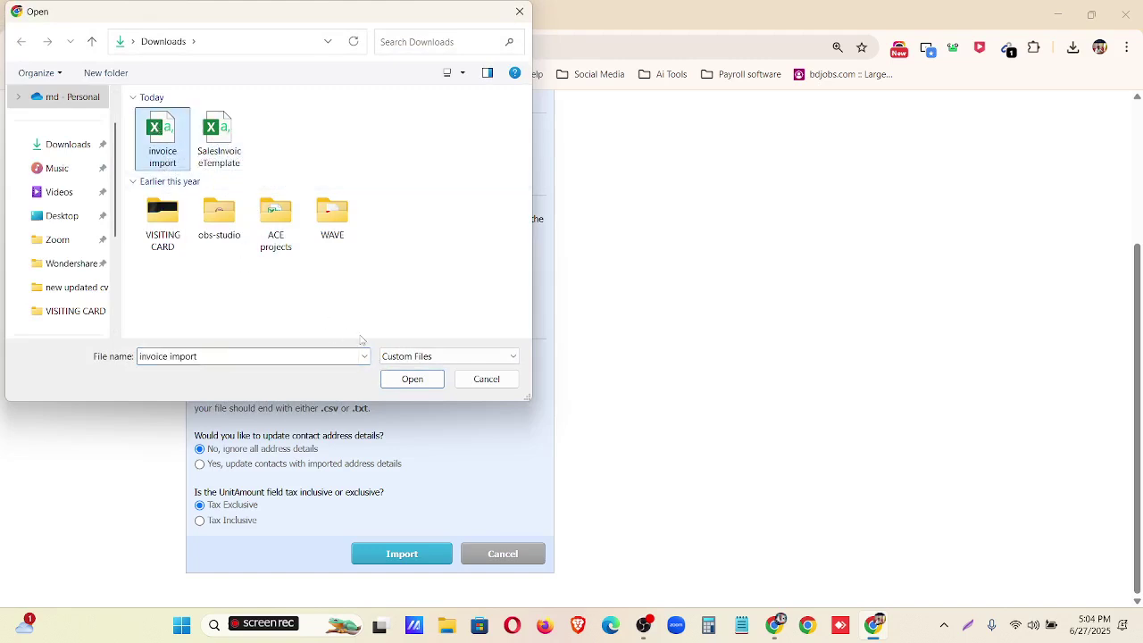
left_click(411, 379)
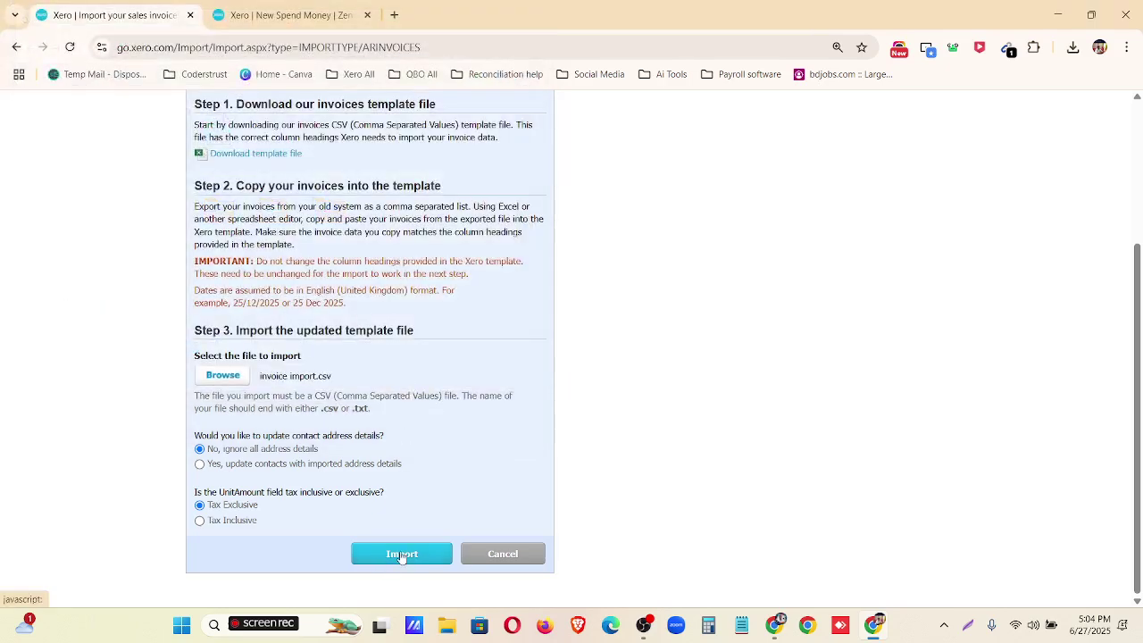
left_click(402, 555)
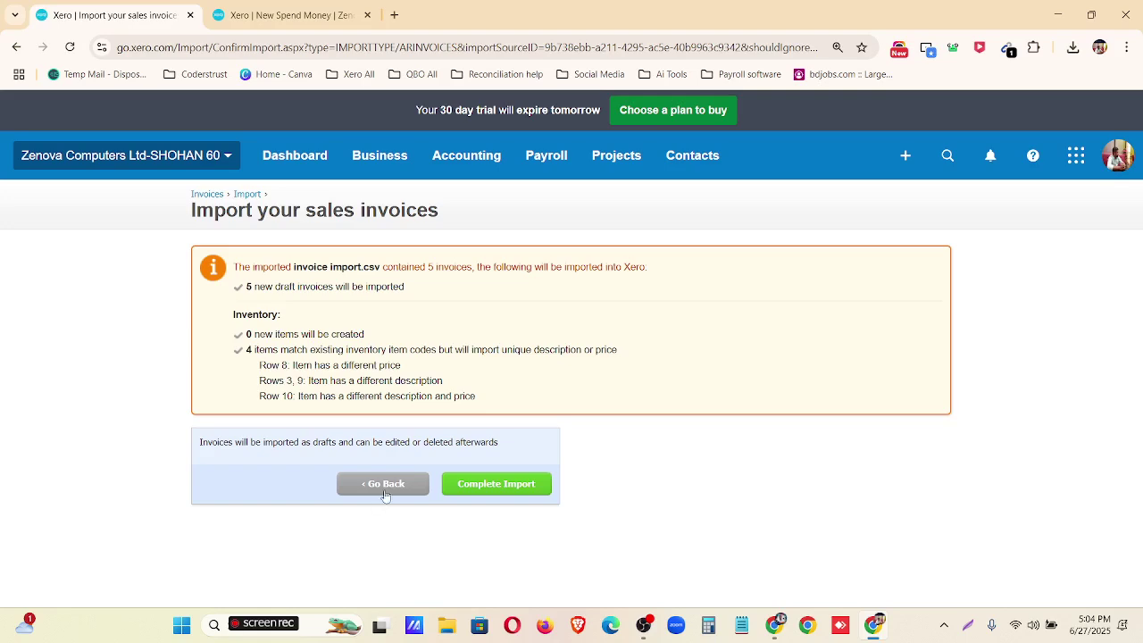
- Review the import summary, highlighting the draft invoices line and the inventory item difference noted for row 8
left_click_drag(243, 291, 391, 309)
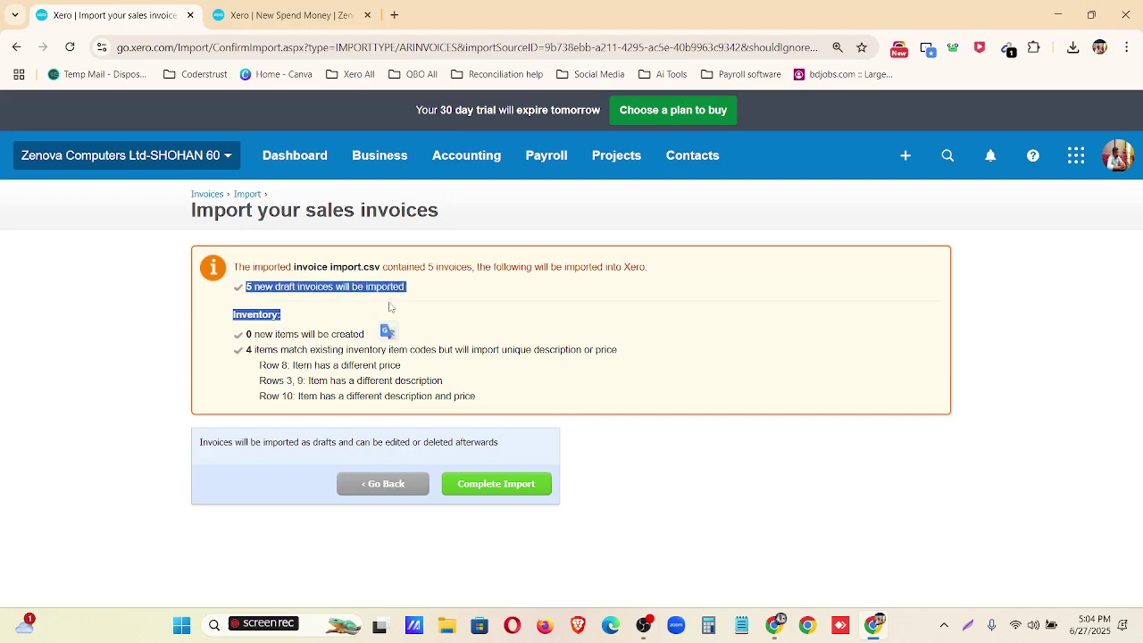
left_click(283, 354)
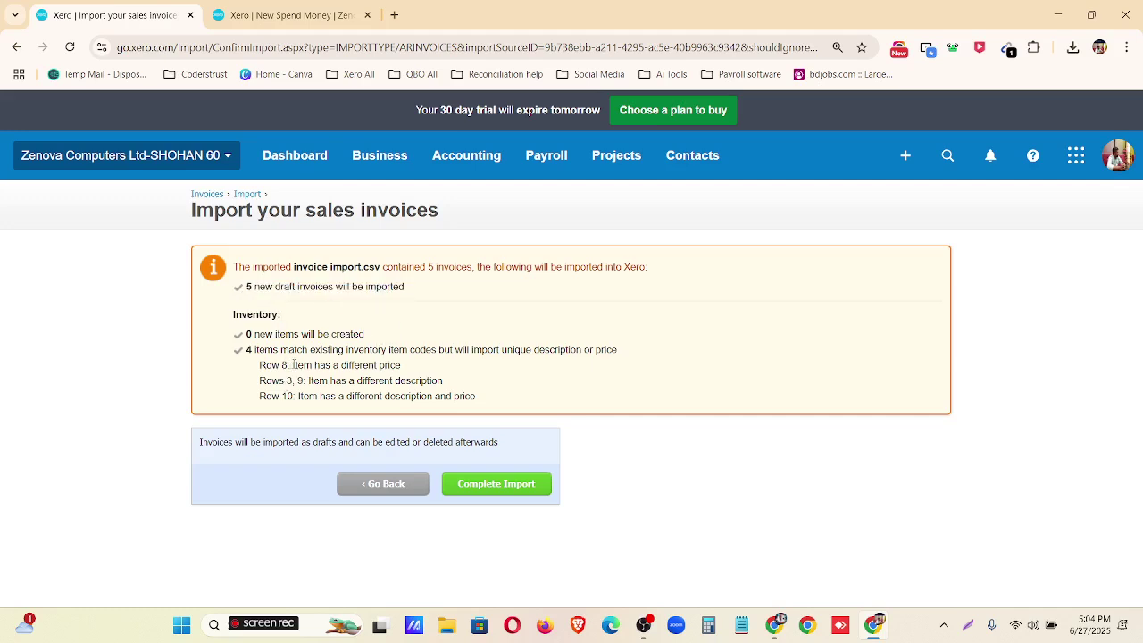
left_click_drag(293, 365, 438, 364)
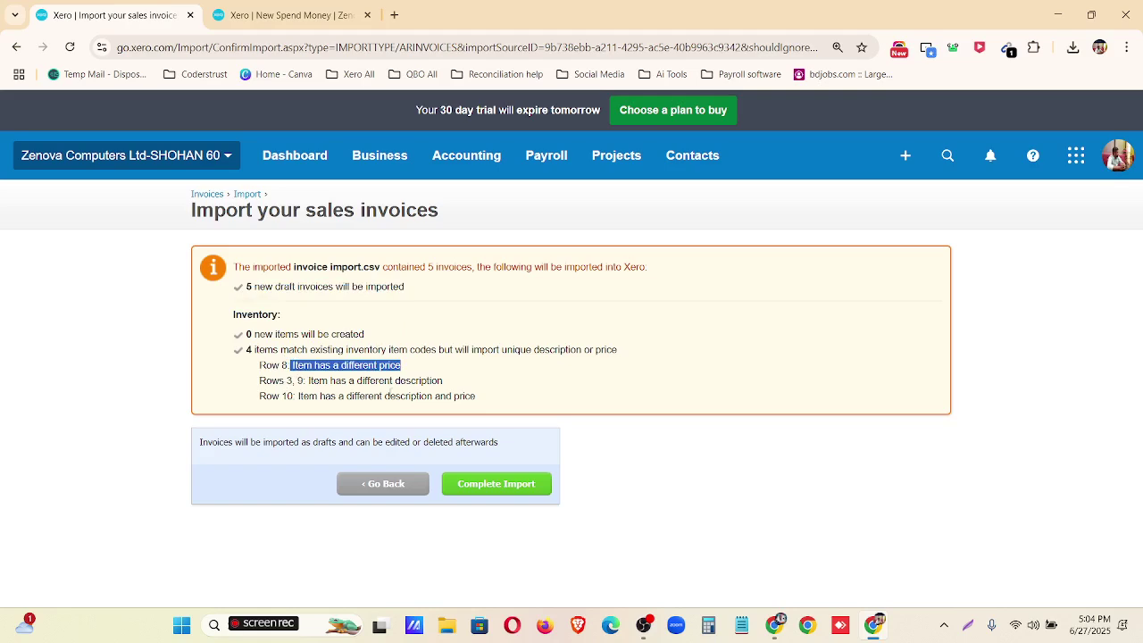
- Review the inventory description and price differences listed for rows 3, 8, 9 and 10 on the invoice import confirmation
left_click_drag(309, 381, 431, 376)
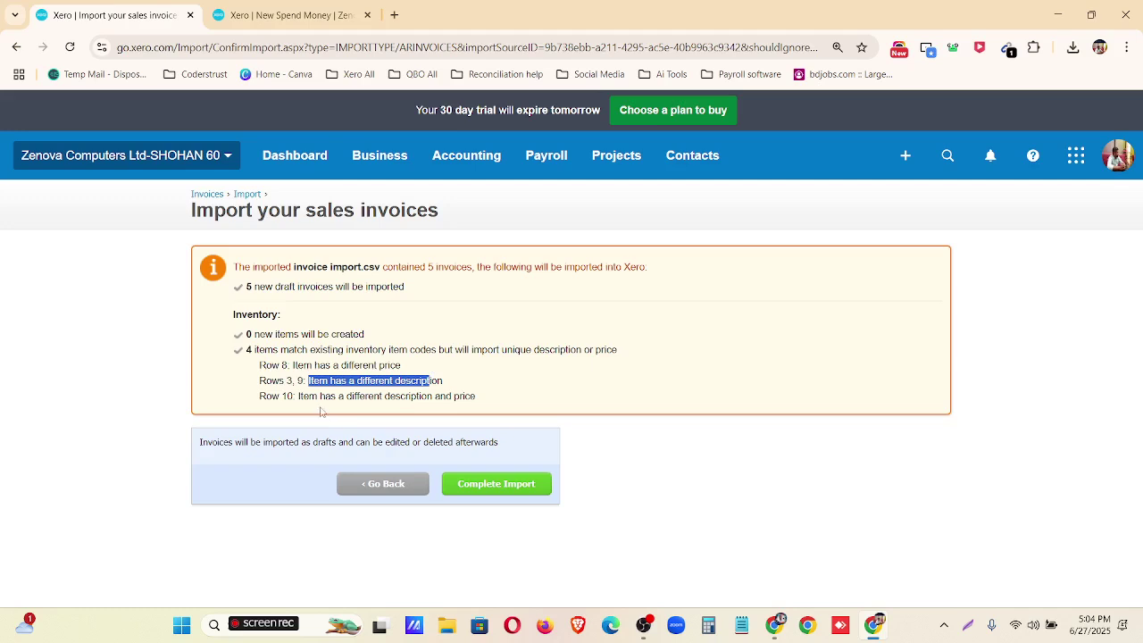
left_click_drag(309, 396, 446, 395)
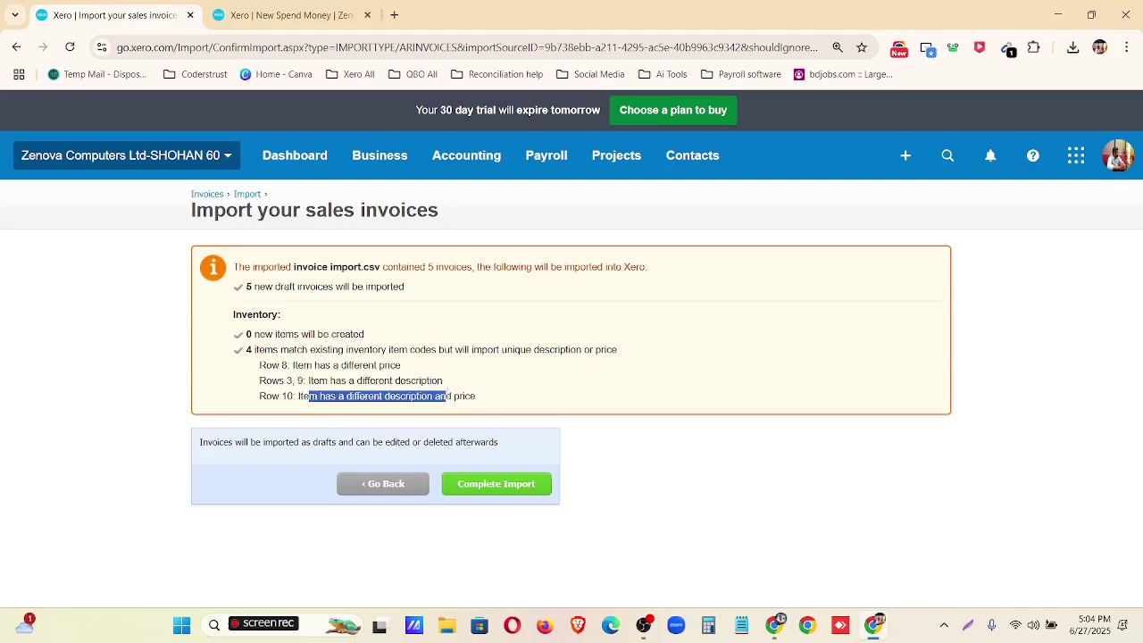
left_click(487, 396)
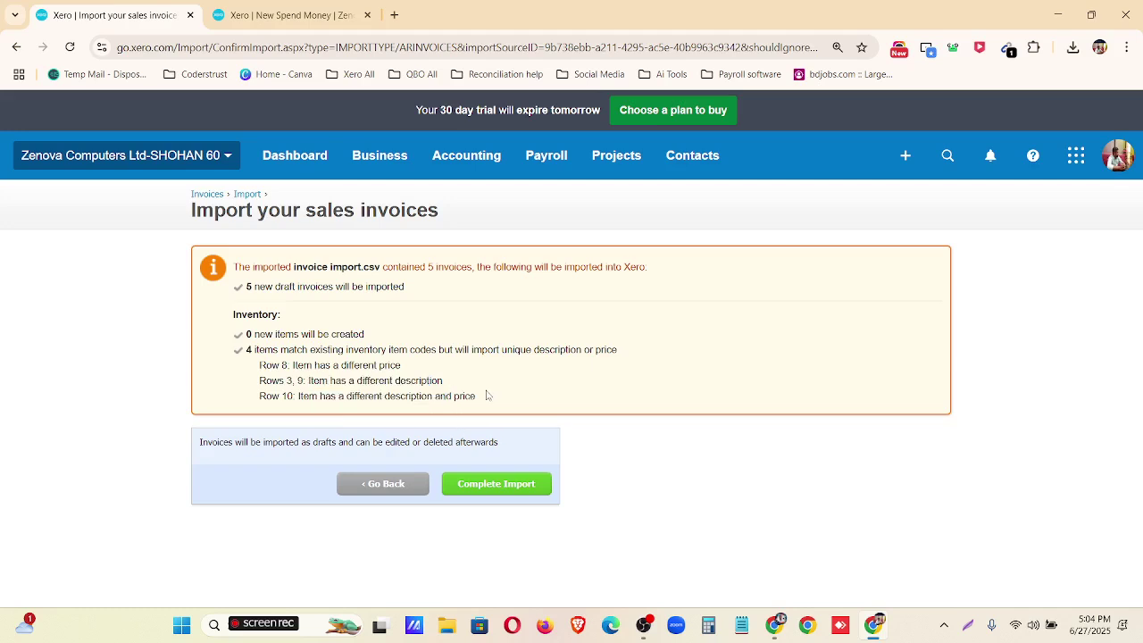
- Switch to Google Drive and check the invoice dates, due dates and contact names in invoice import.csv
left_click(774, 625)
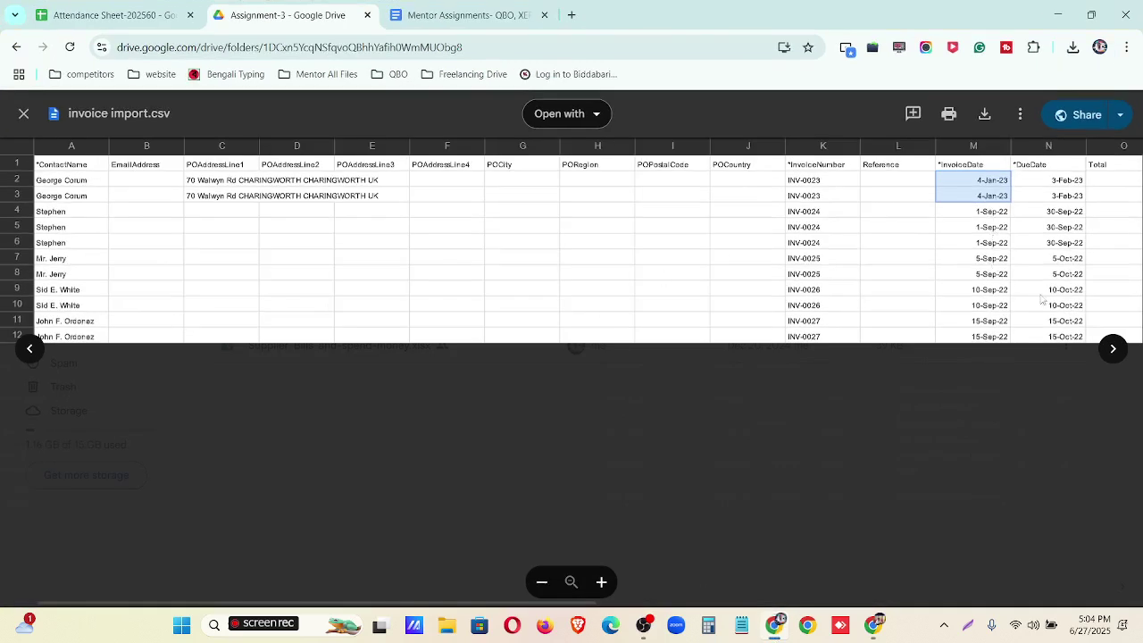
left_click(963, 278)
left_click(993, 196)
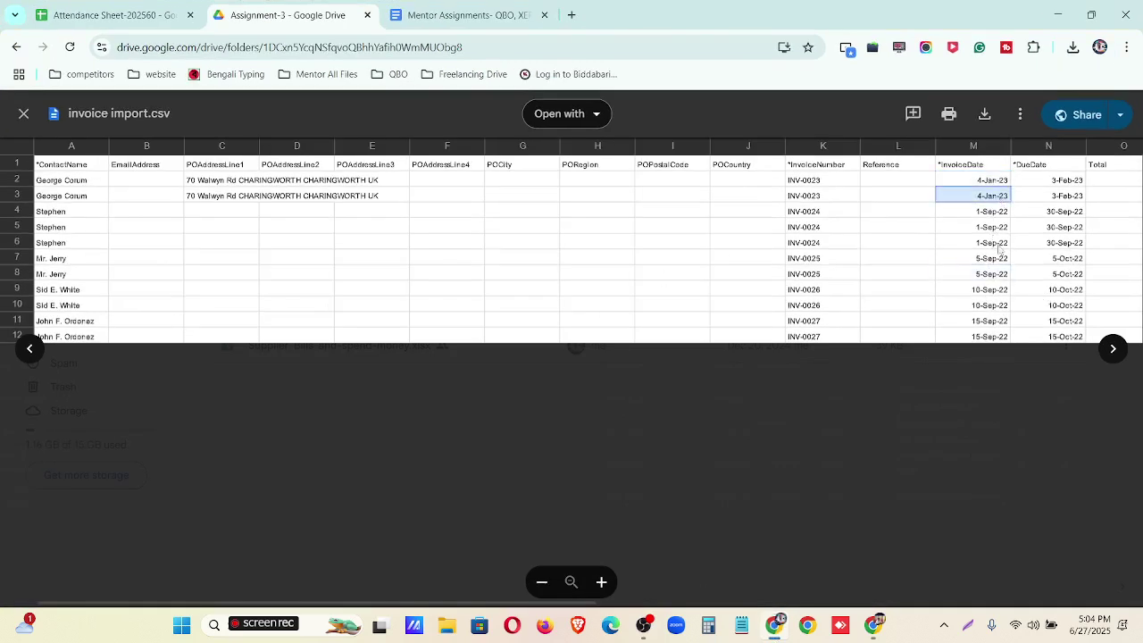
left_click(993, 258)
left_click(1054, 182)
left_click_drag(1062, 212, 1065, 226)
left_click(1071, 276)
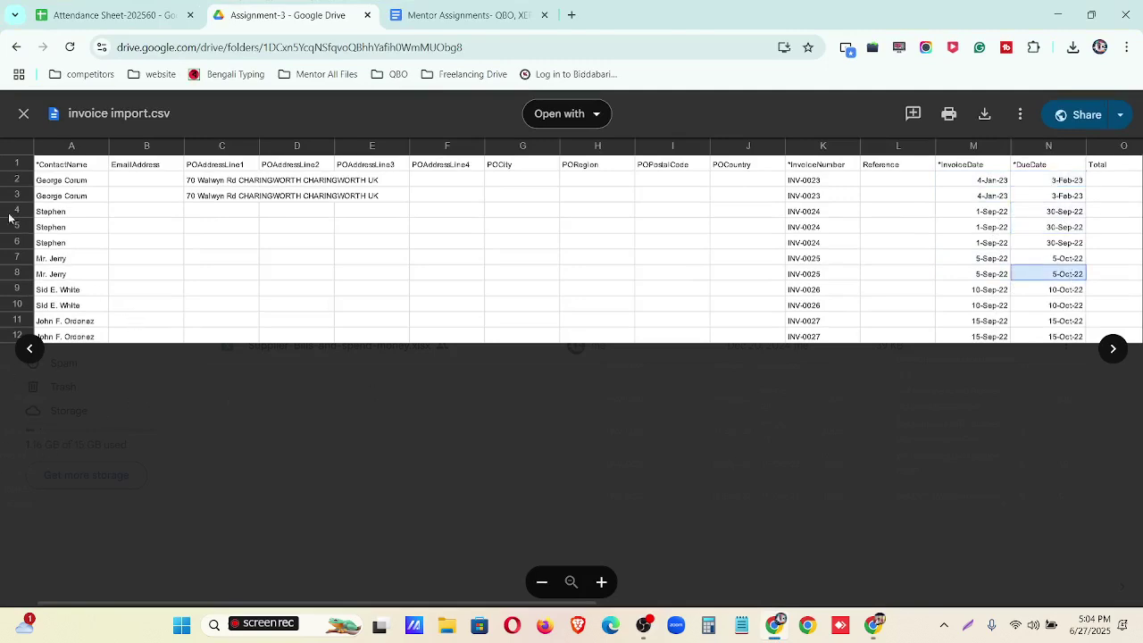
left_click_drag(38, 179, 46, 192)
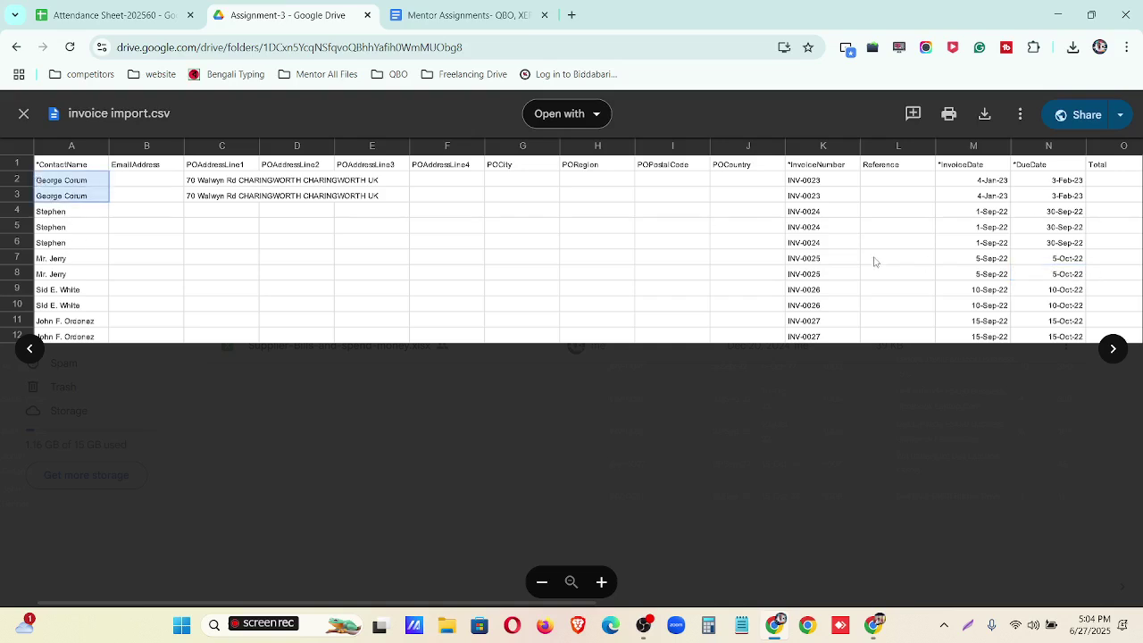
- Switch to Xero and go back from the sales invoice import confirmation without completing the import
left_click(873, 624)
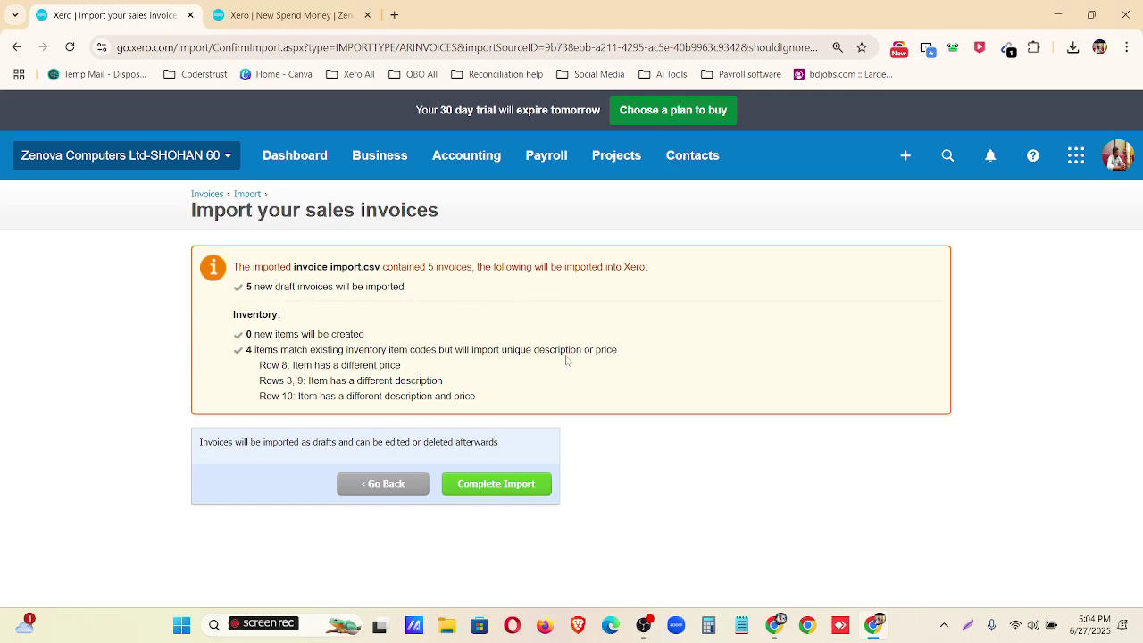
left_click(383, 483)
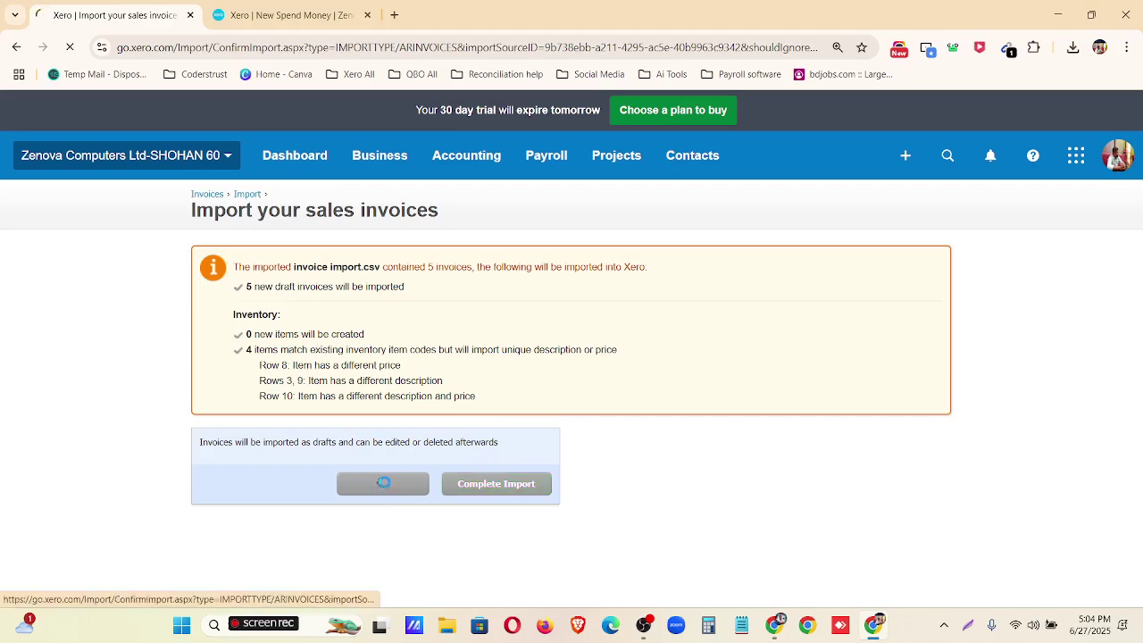
- Switch to the Mentor Assignments document and review tasks 2 to 8 of Xero-Assignment-03
left_click(775, 630)
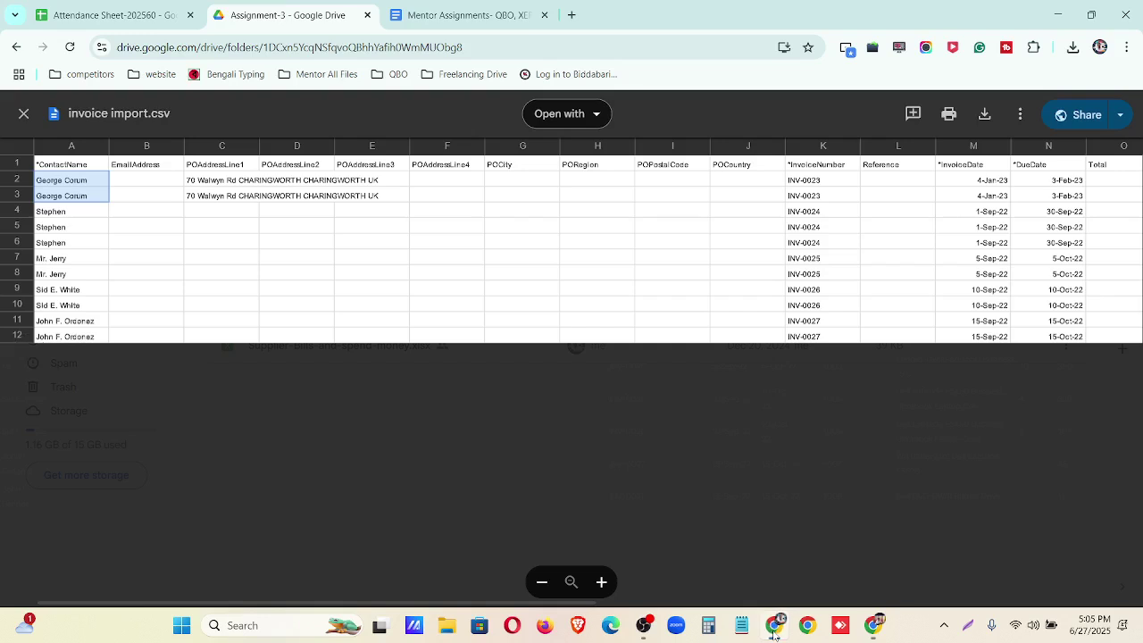
left_click(420, 9)
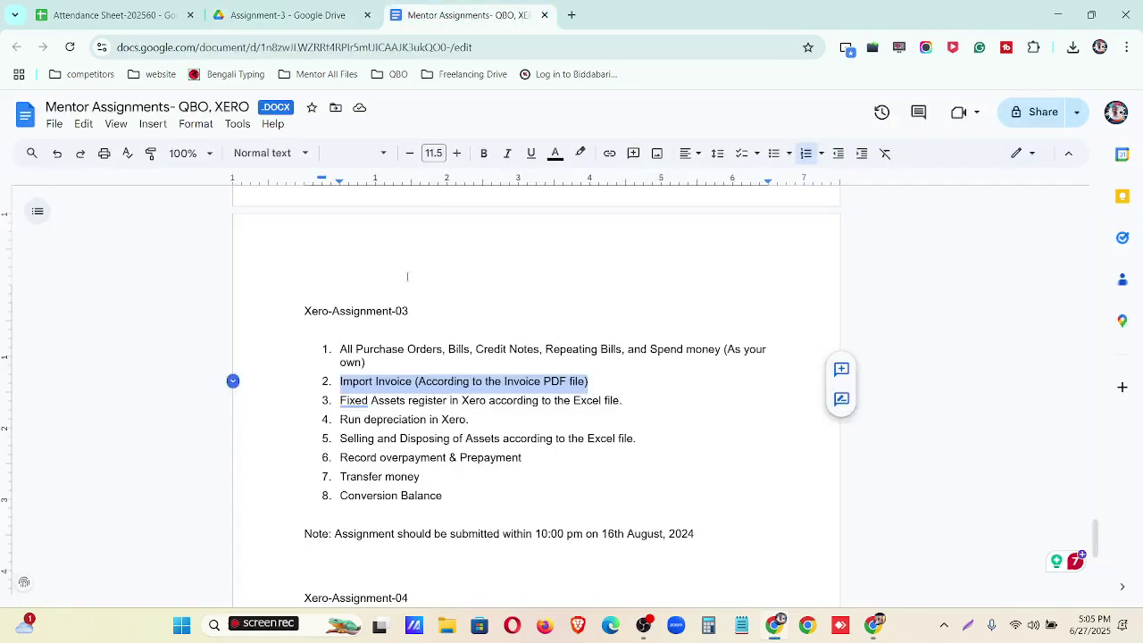
left_click(334, 382)
left_click_drag(468, 511, 293, 386)
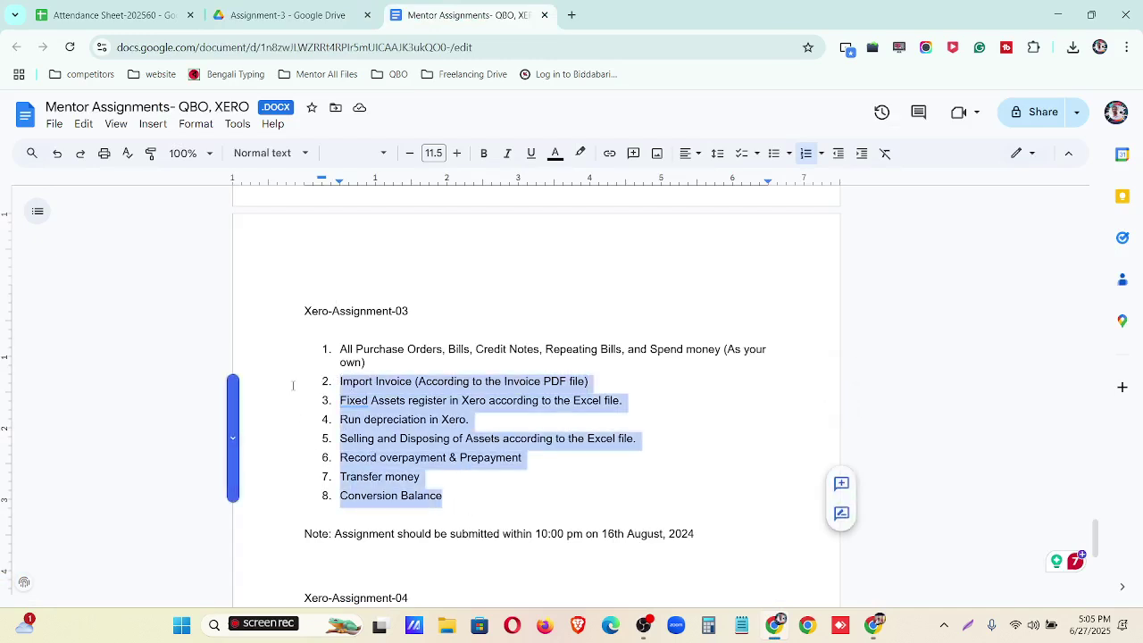
left_click(293, 385)
left_click(294, 258)
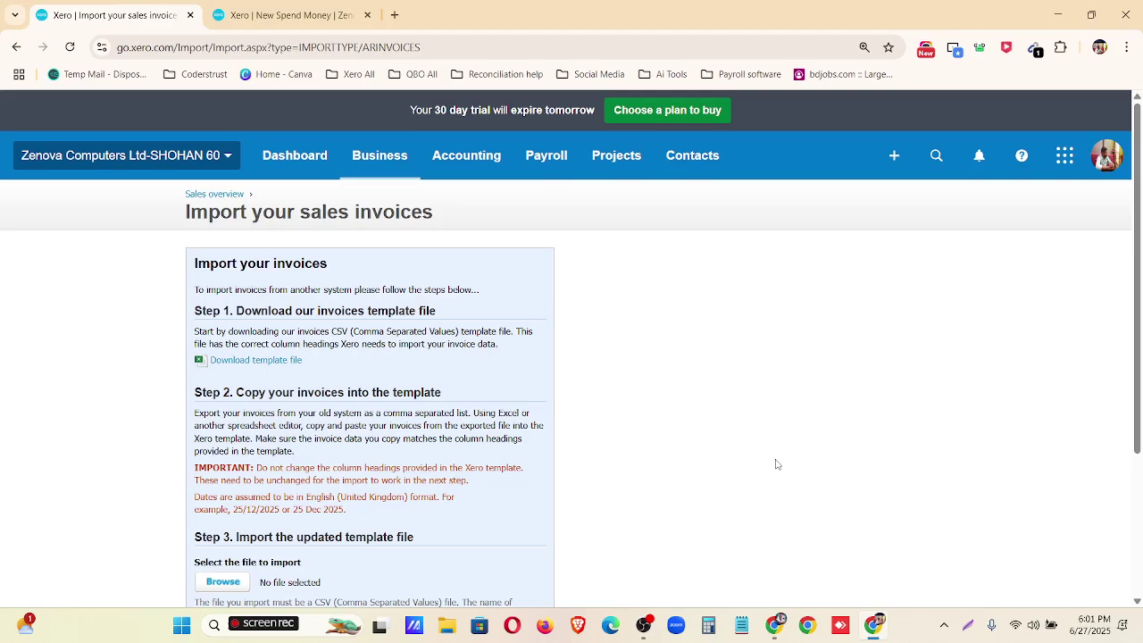
- Review task 1 of Xero-Assignment-03 in the Mentor Assignments document, covering purchase orders, bills, credit notes and spend money
left_click(785, 626)
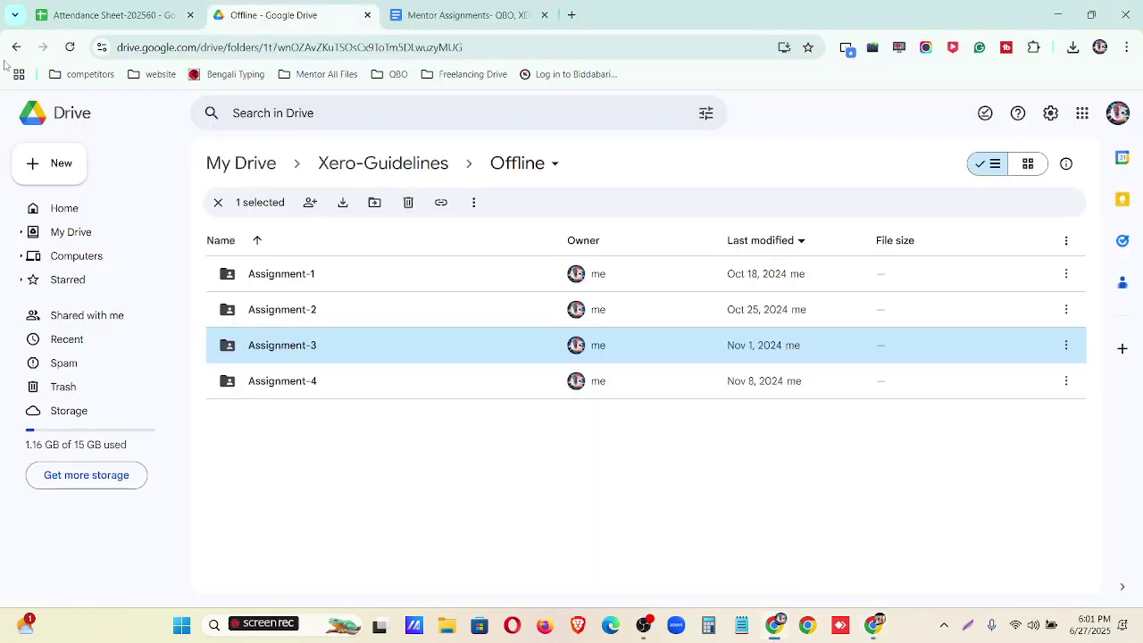
left_click(402, 12)
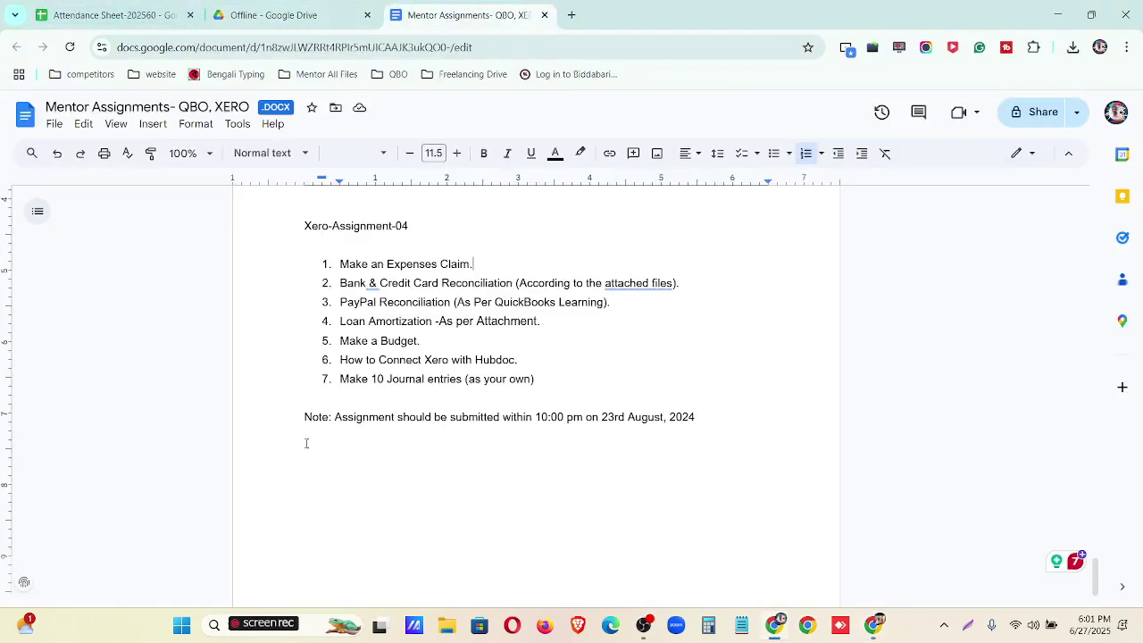
scroll(364, 317, "up", 5)
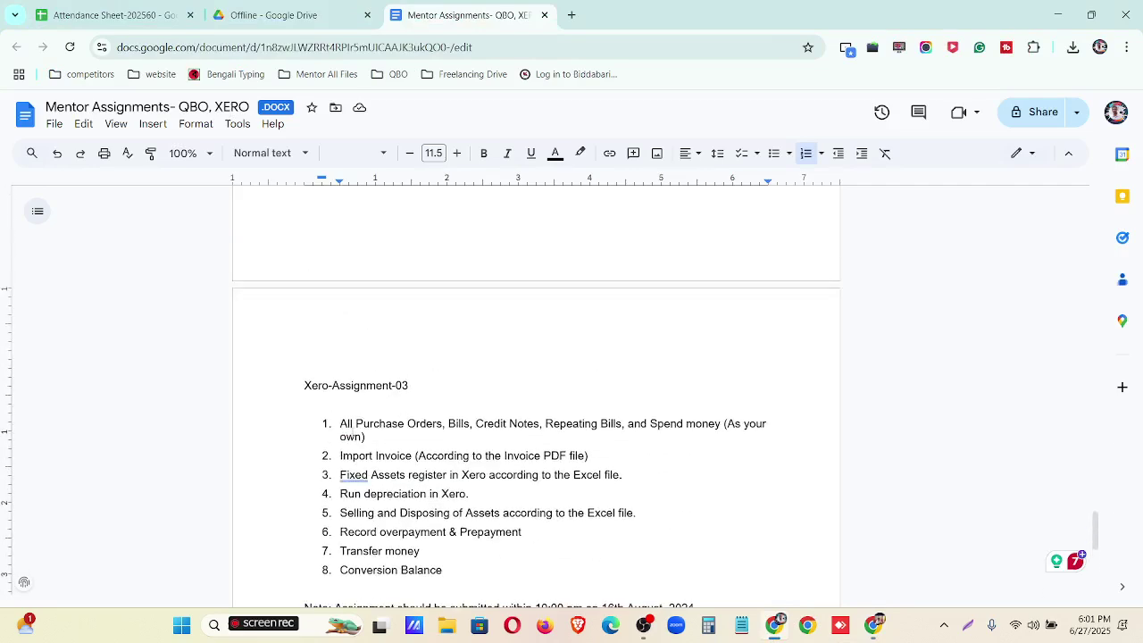
left_click_drag(336, 420, 421, 438)
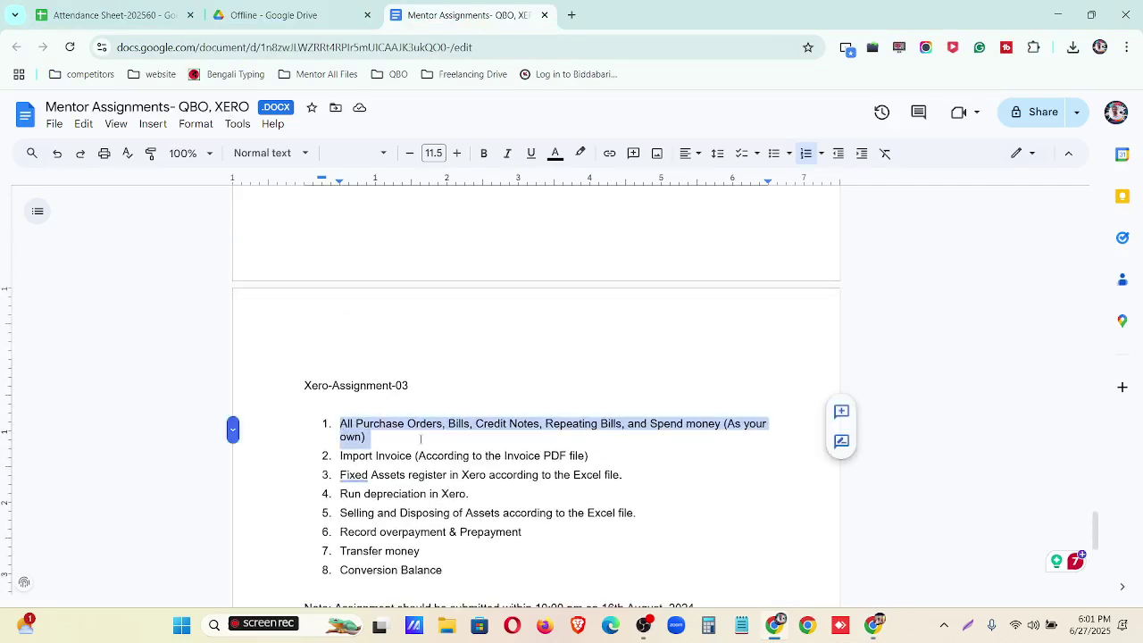
- Open Supplier-Bills-and-spend-money.xlsx from the Assignment-3 folder in Google Drive
left_click(241, 26)
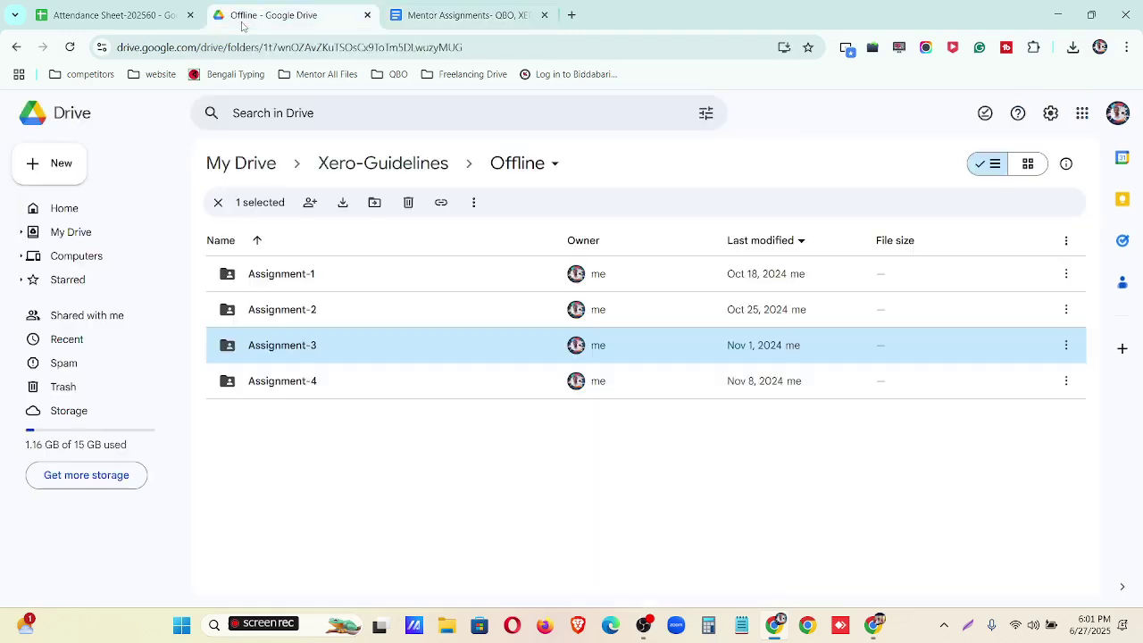
double_click(369, 355)
left_click(333, 352)
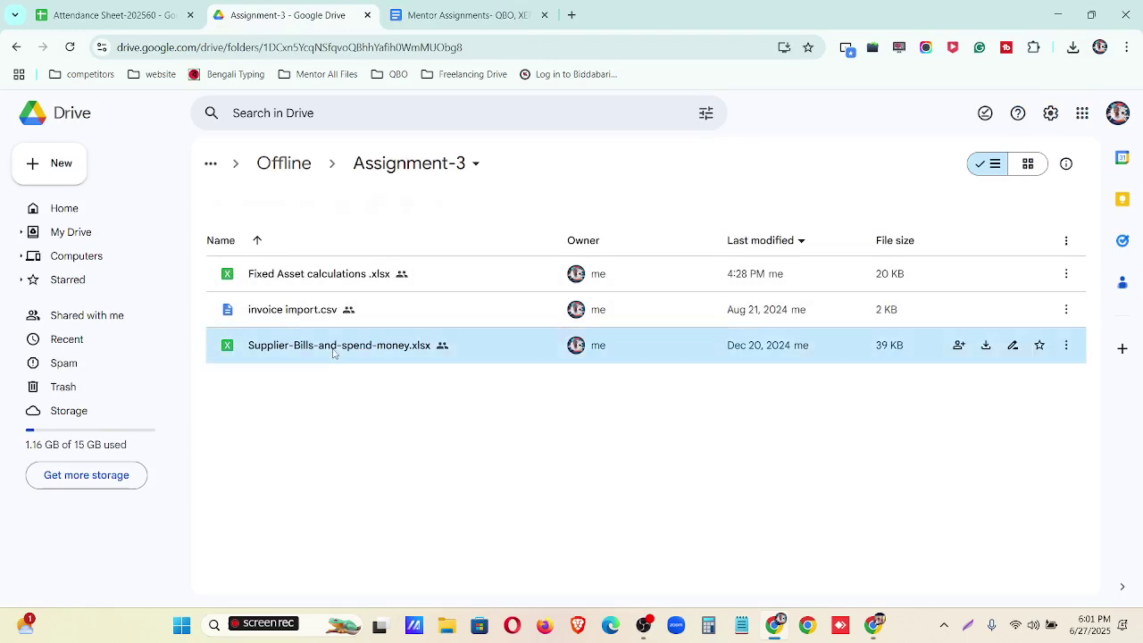
double_click(334, 352)
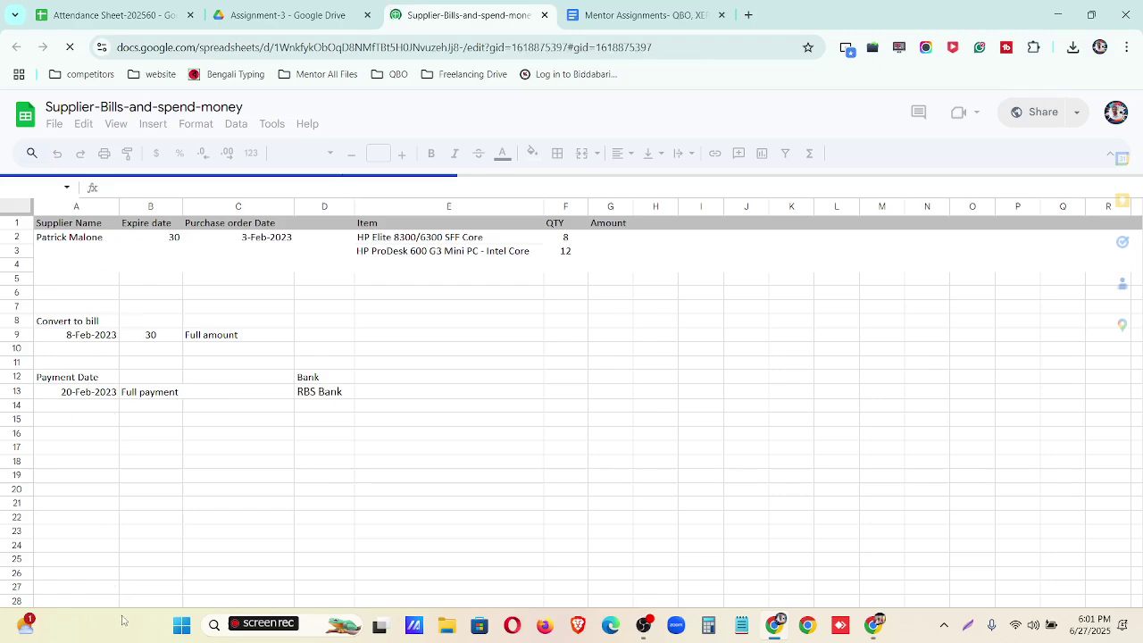
- Look through the supplier workbook's three bill sheets, the repeating bill sheet and the spend money sheet
left_click(337, 595)
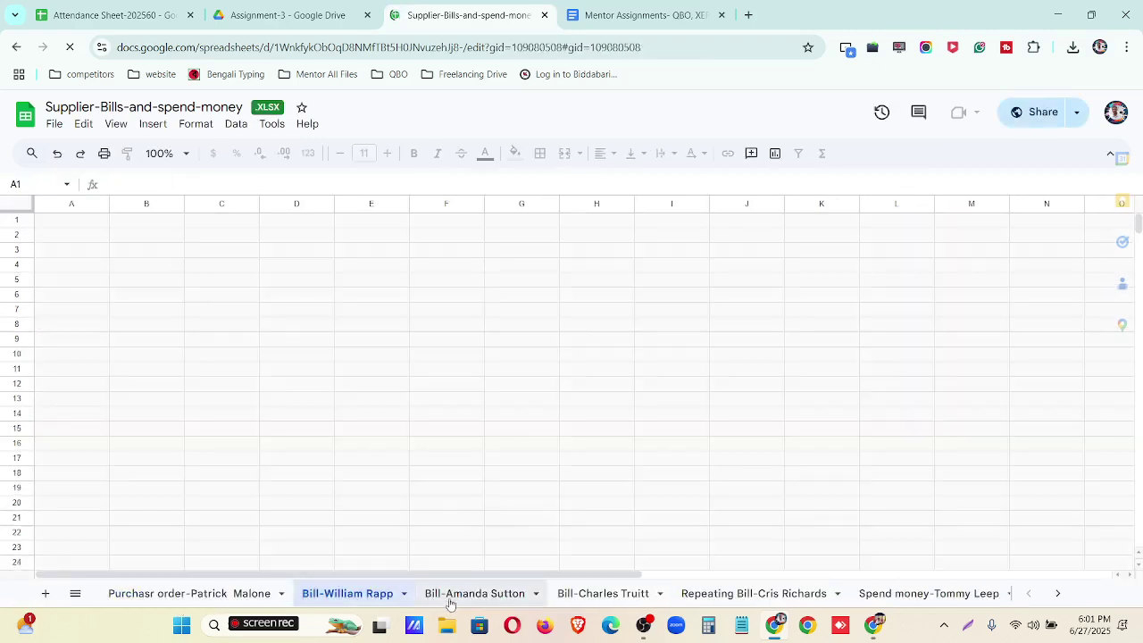
left_click(451, 594)
left_click(613, 594)
left_click(719, 594)
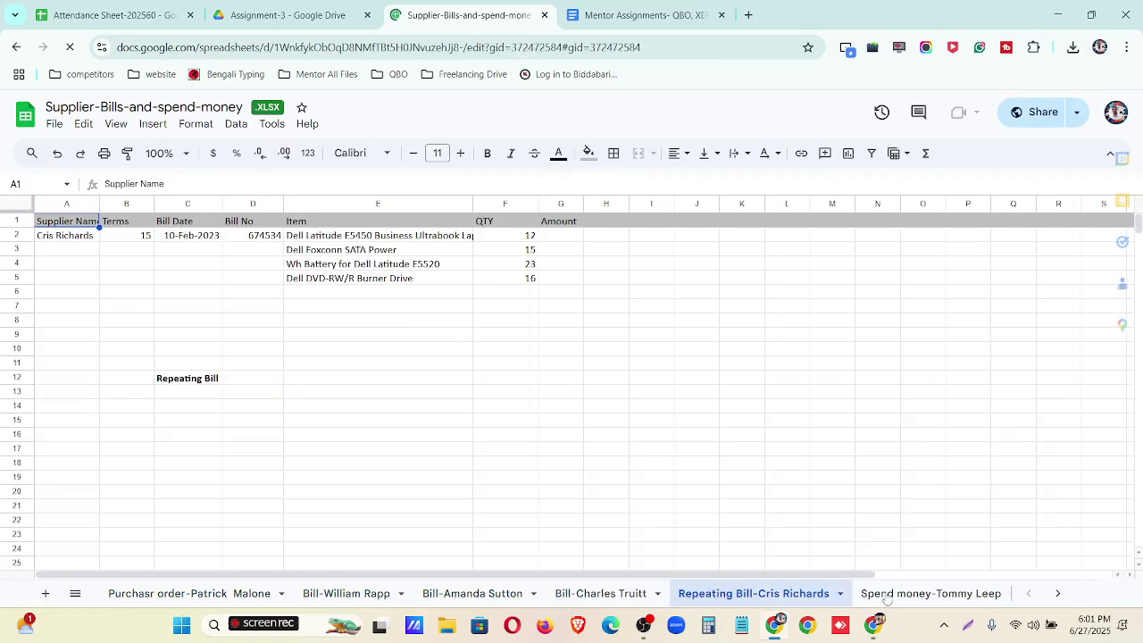
left_click(888, 595)
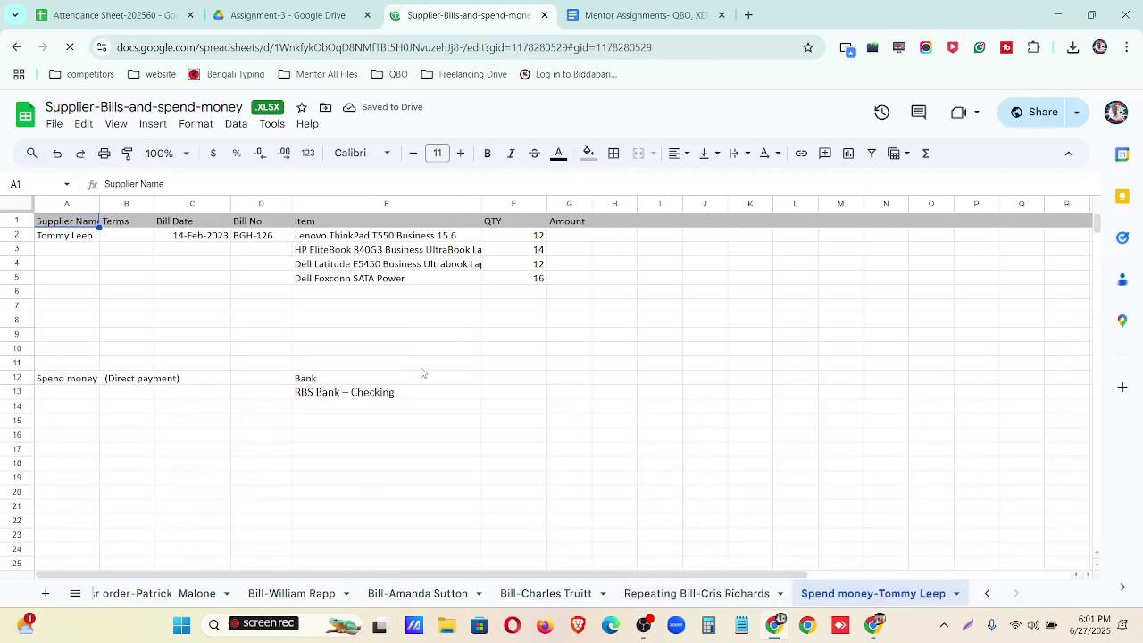
- Switch to Xero, open the Purchases overview and hide its help banner
left_click(1057, 14)
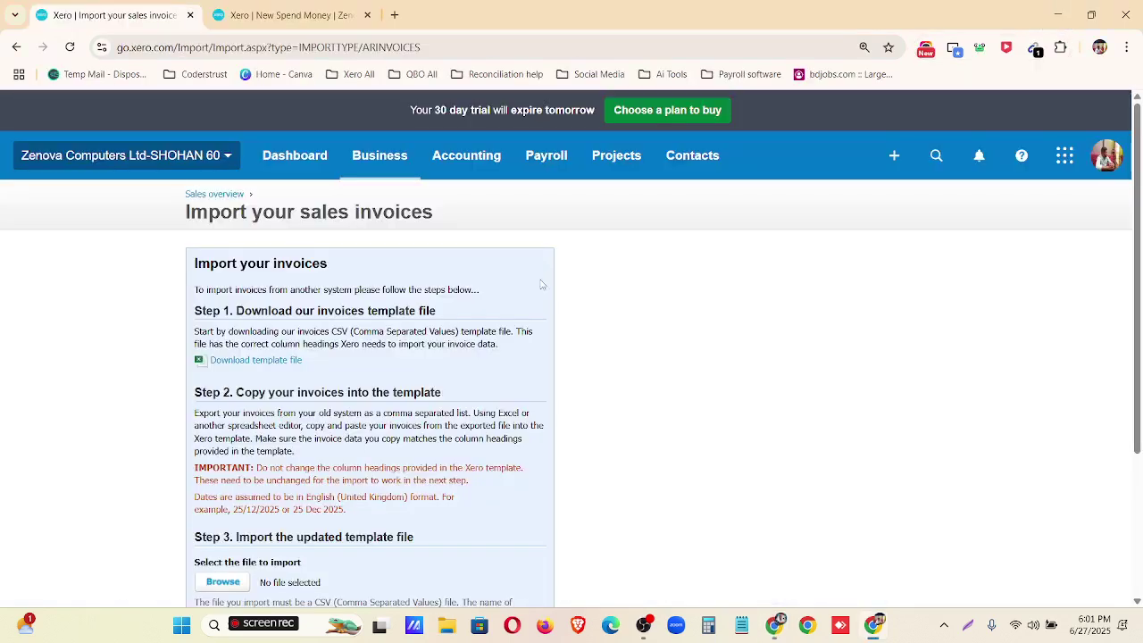
left_click(287, 162)
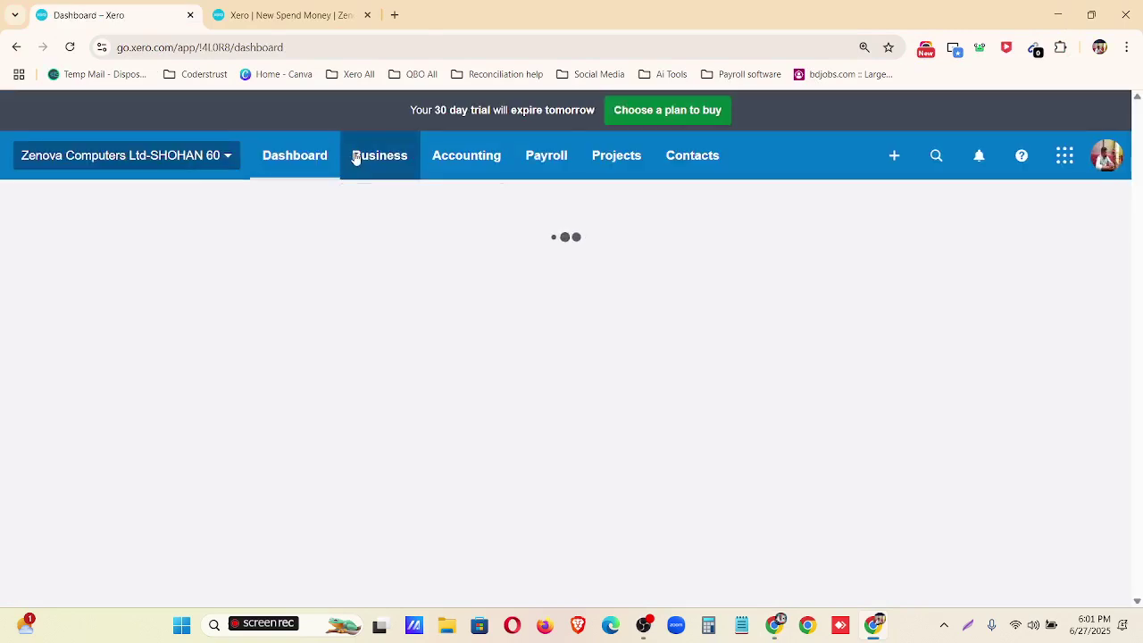
left_click(356, 156)
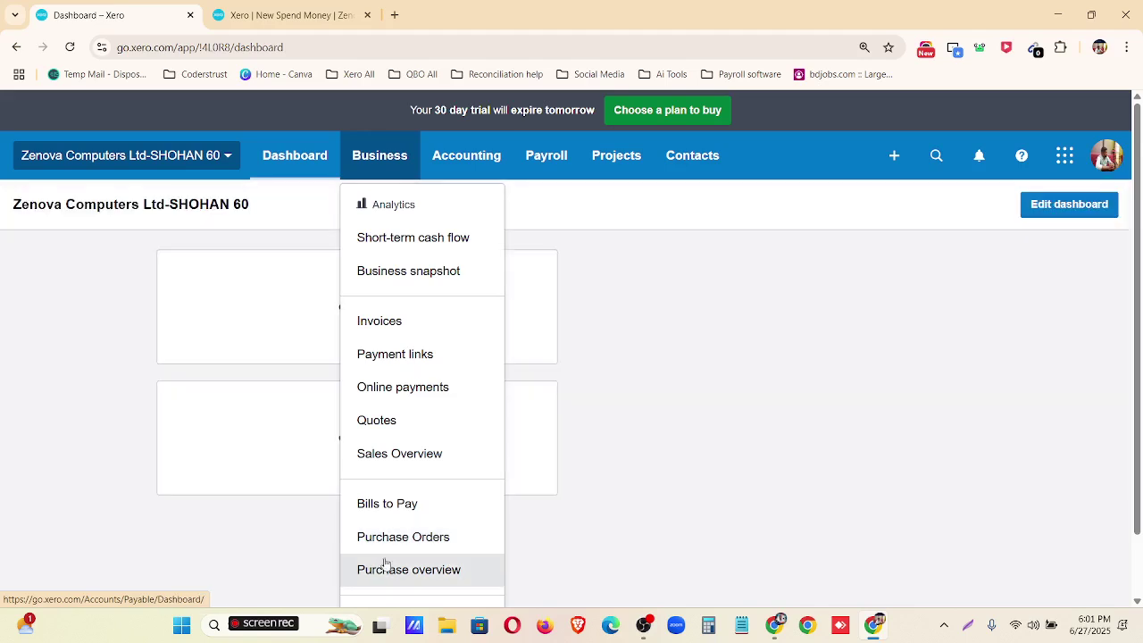
left_click(385, 569)
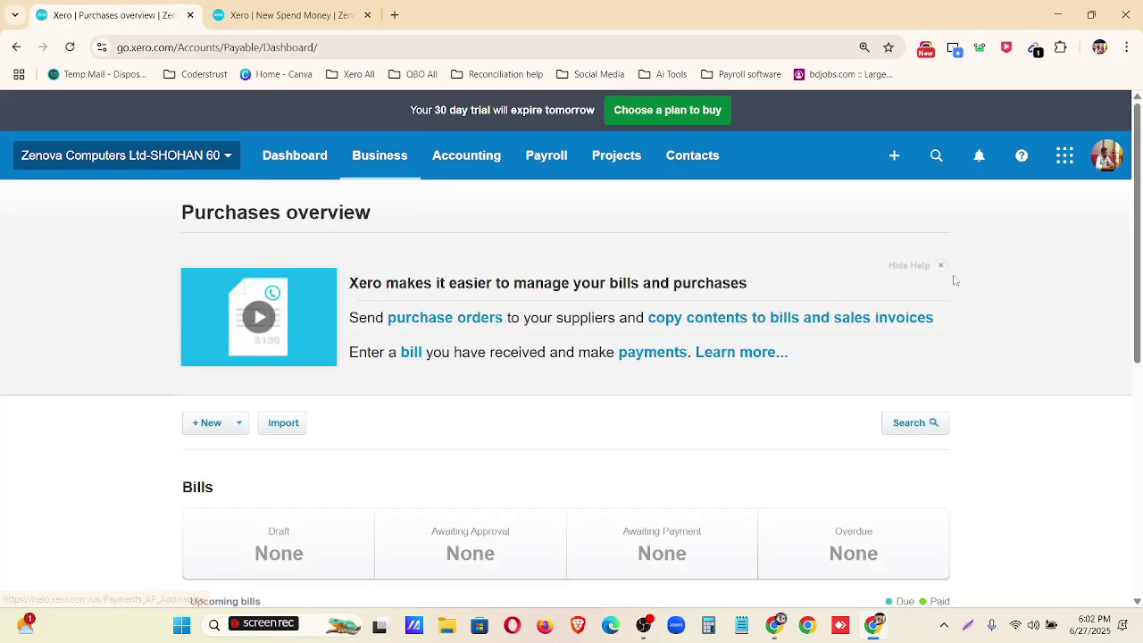
left_click(937, 266)
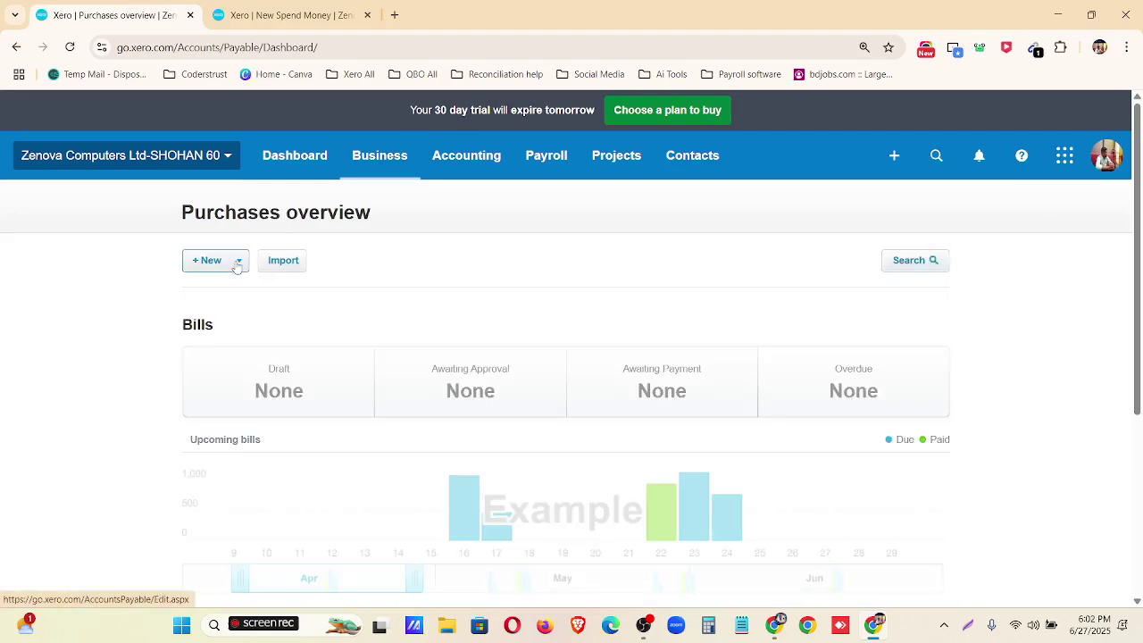
- Examine the new-transaction options for purchases, including bill, repeating bill, credit note, purchase order and spend money
left_click(237, 261)
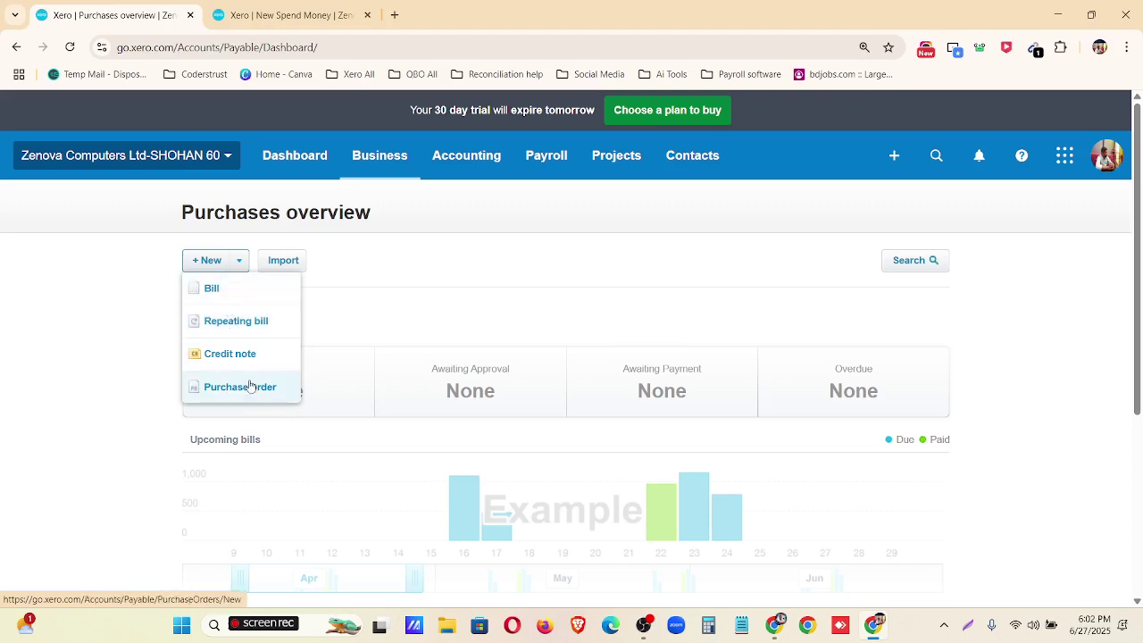
left_click(400, 288)
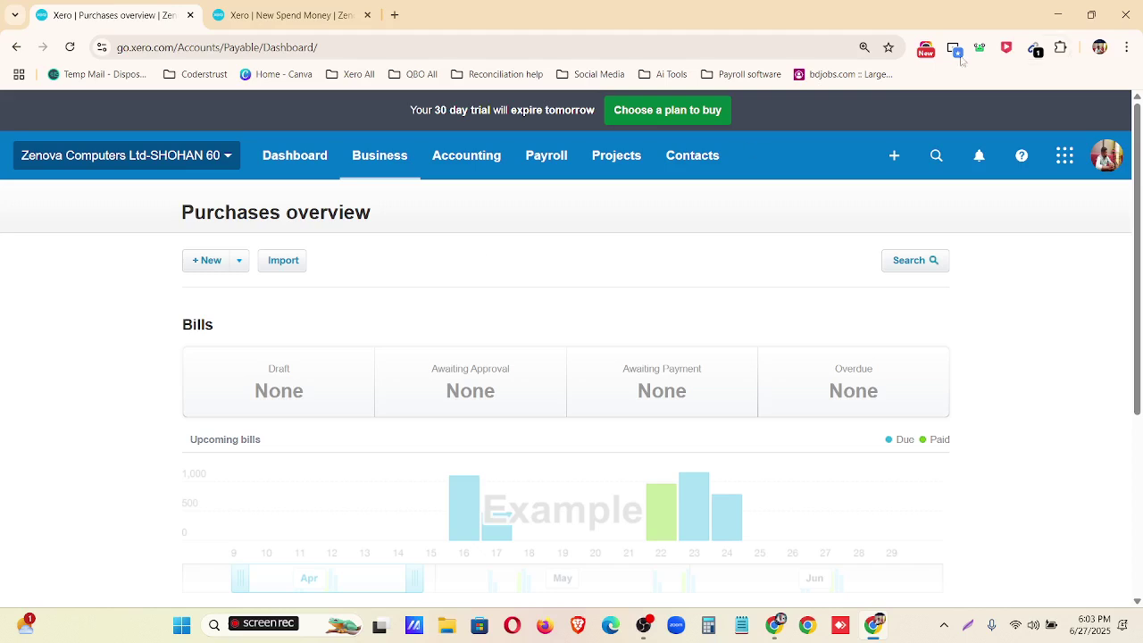
left_click(894, 155)
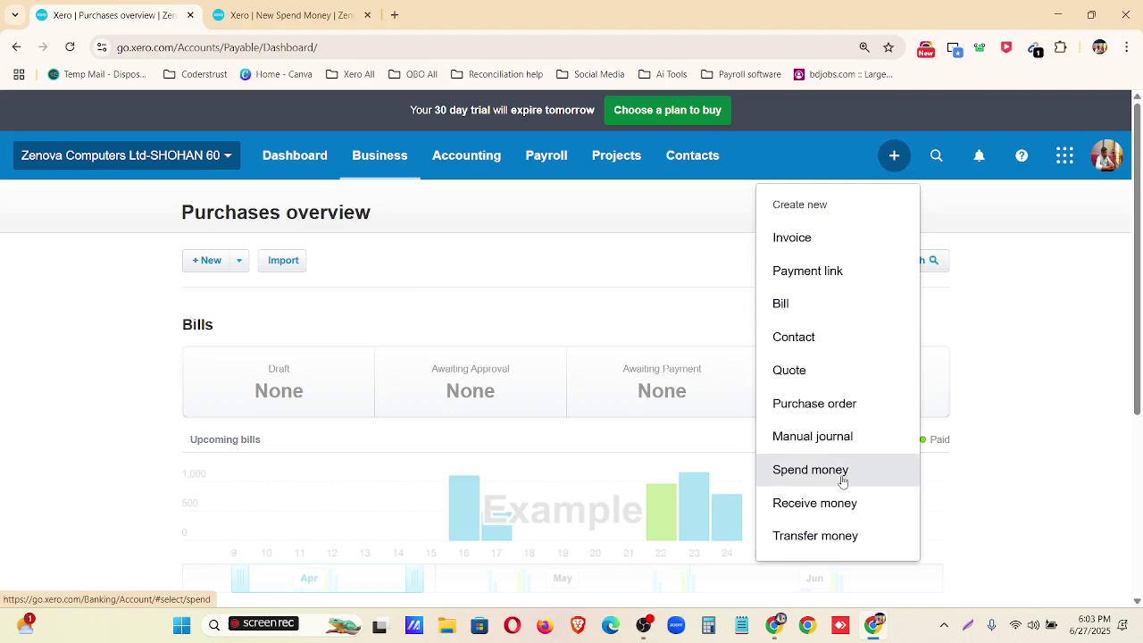
left_click(344, 301)
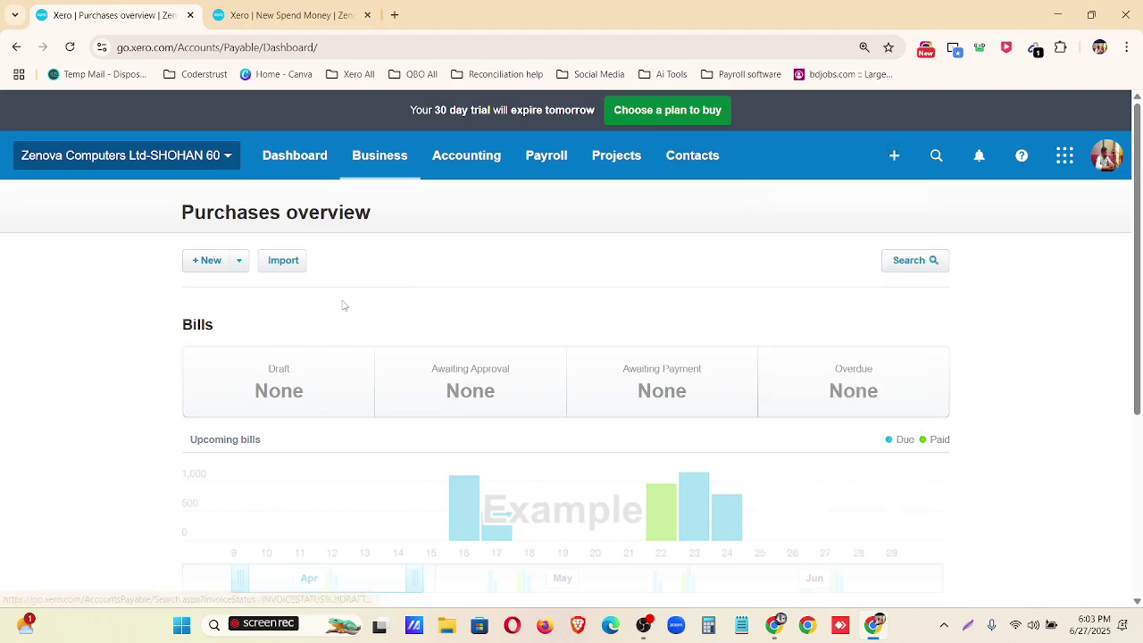
- Start a new purchase order from the Purchases overview and glance at the supplier workbook for its details
left_click(238, 261)
left_click(259, 385)
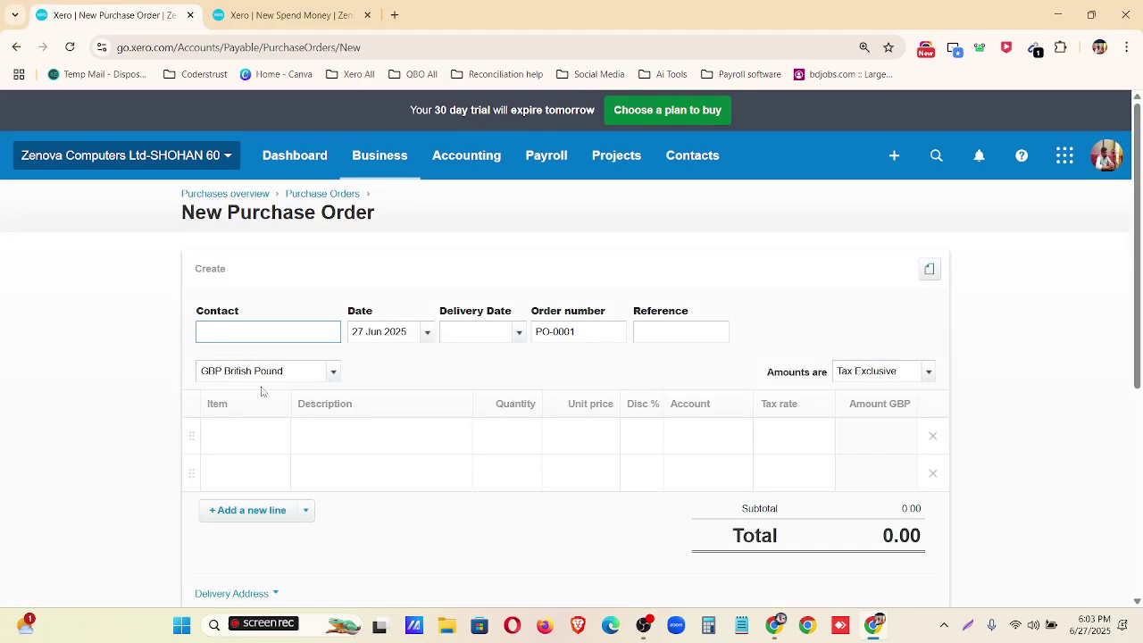
left_click(775, 625)
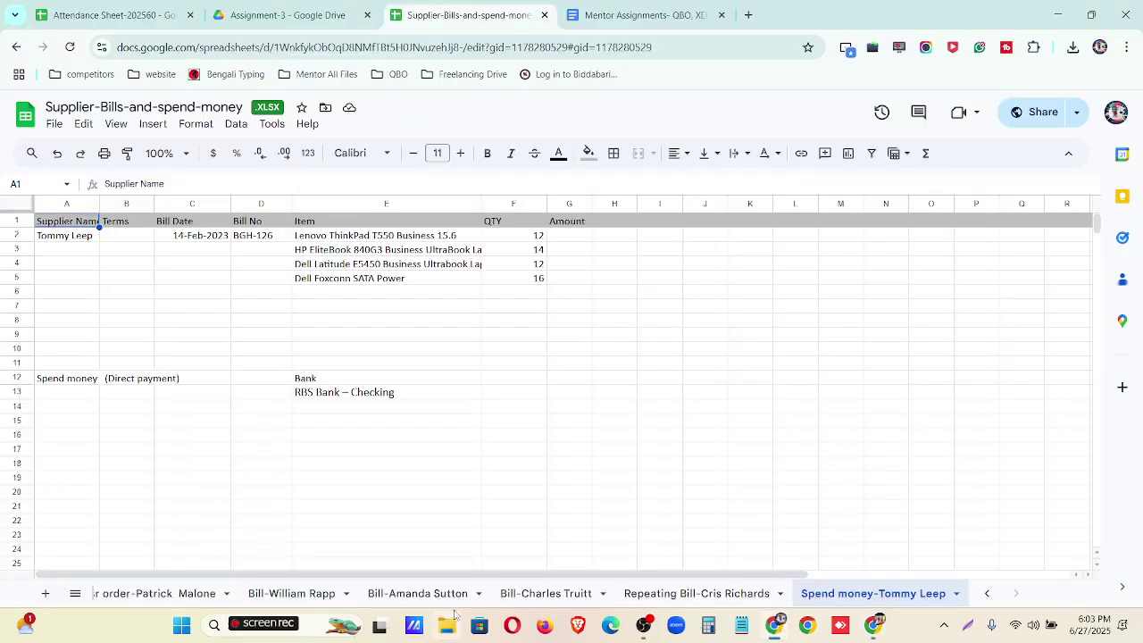
left_click(775, 625)
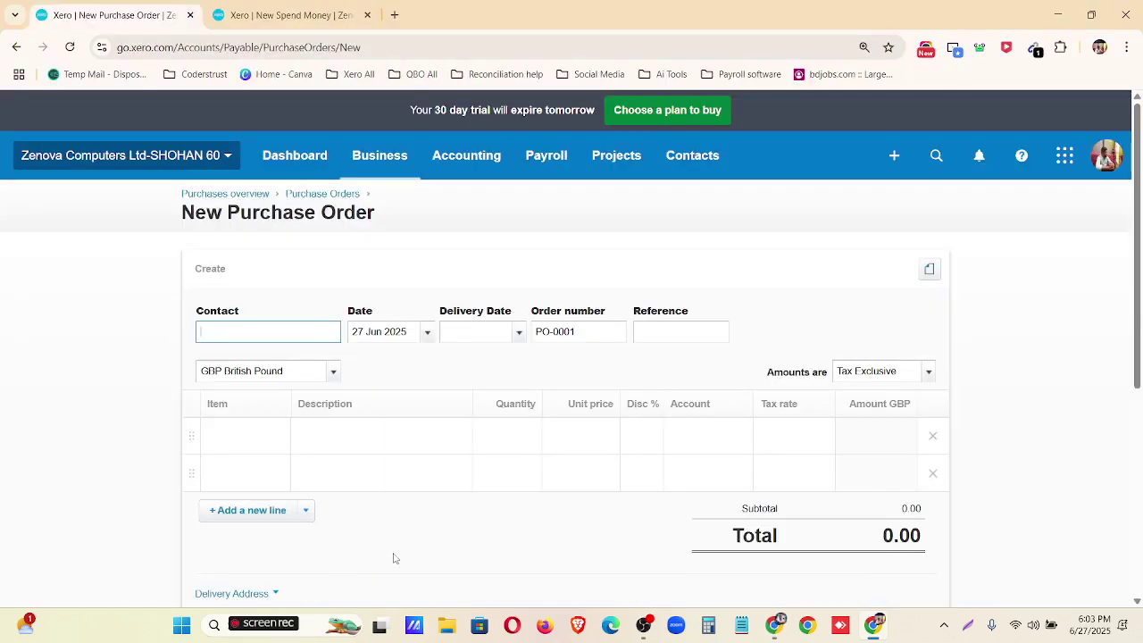
- Choose the supplier contact for the purchase order and set its date to 2 Apr 2023
type("P")
key("BackSpace")
type("s")
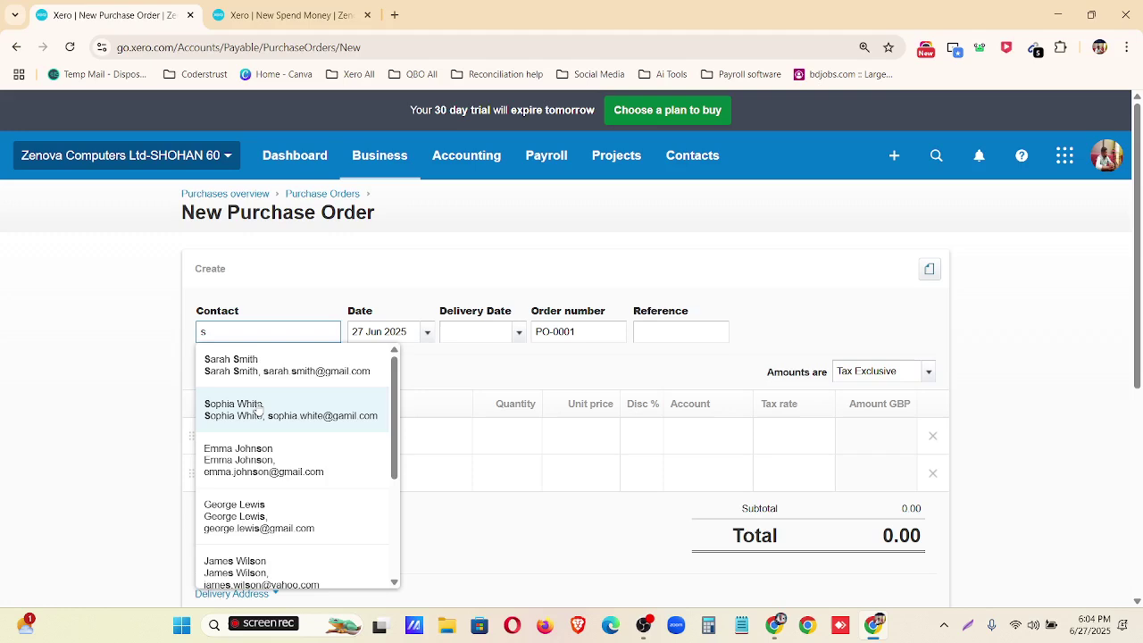
left_click(259, 409)
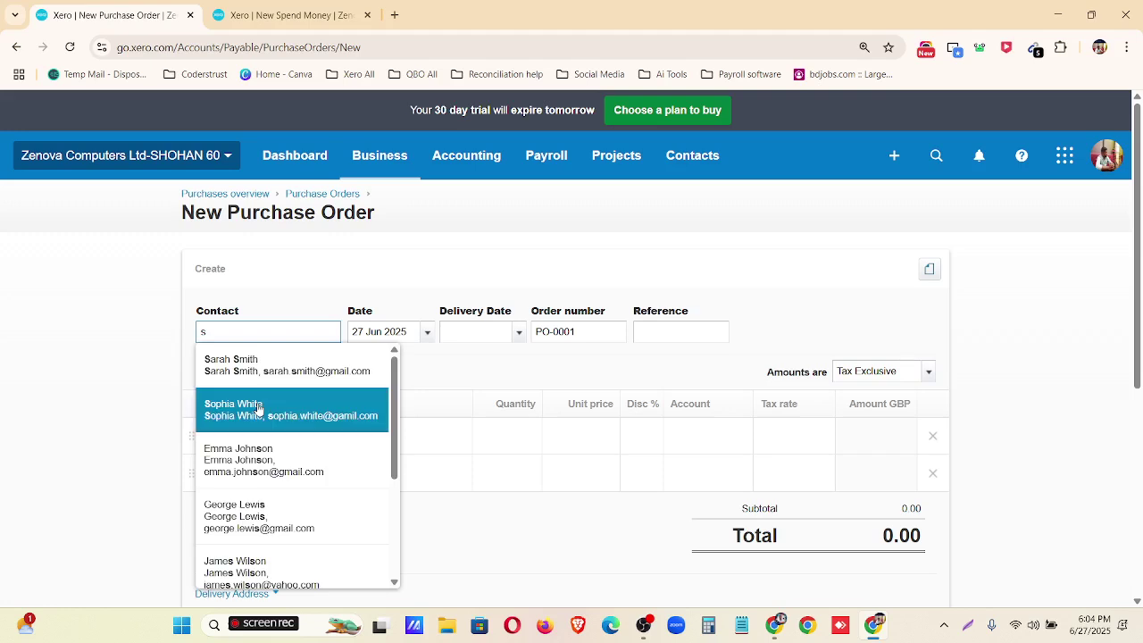
left_click(432, 335)
left_click(455, 366)
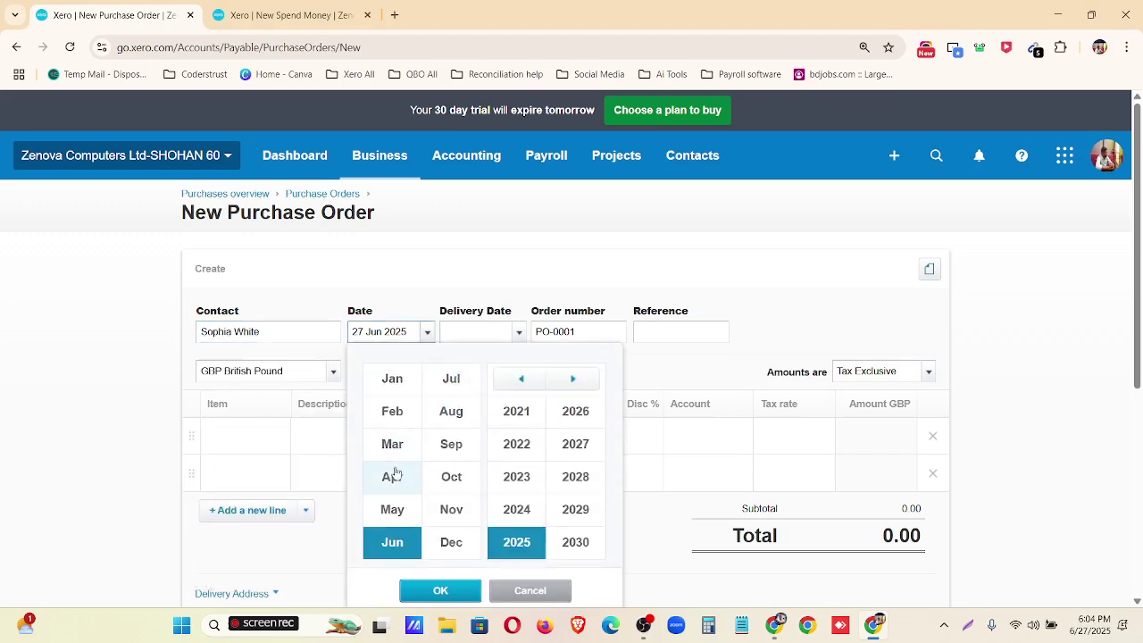
left_click(394, 476)
left_click(516, 476)
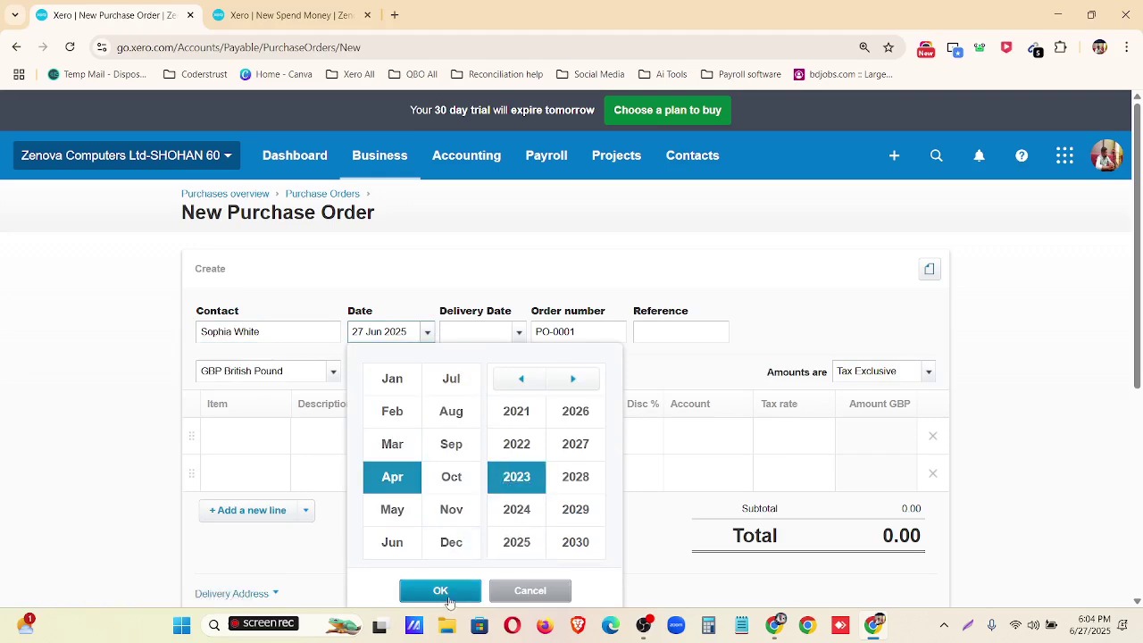
left_click(440, 592)
left_click(371, 451)
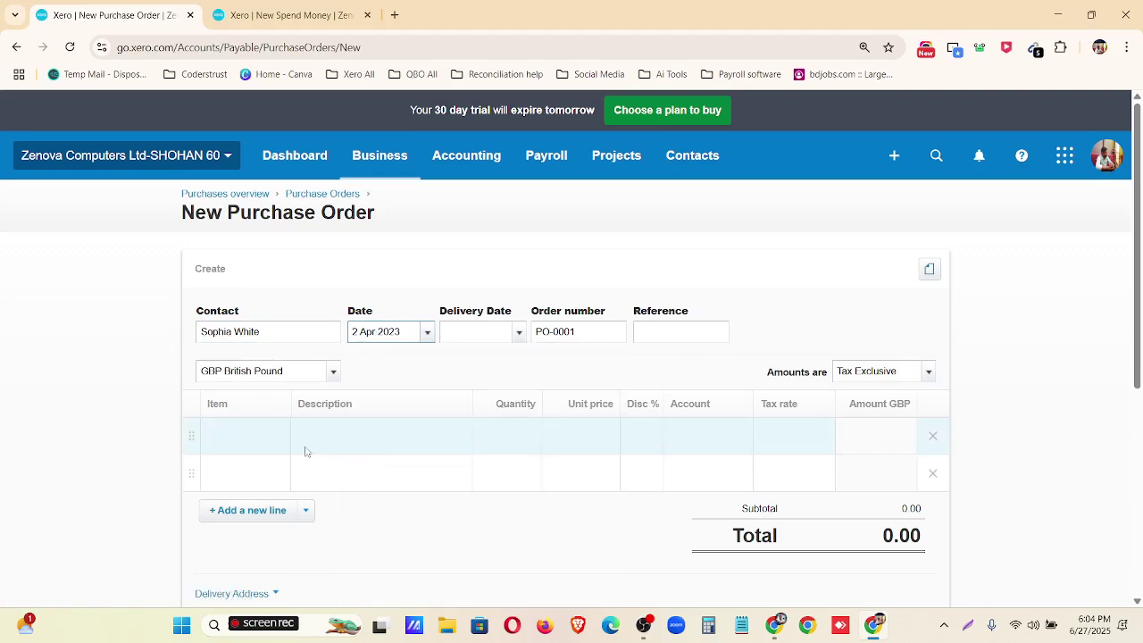
- Add item 1000 HP EliteDesk 800G1 SFF Intel Core i5 System to the first order line with a quantity of 20
left_click(250, 447)
left_click(278, 433)
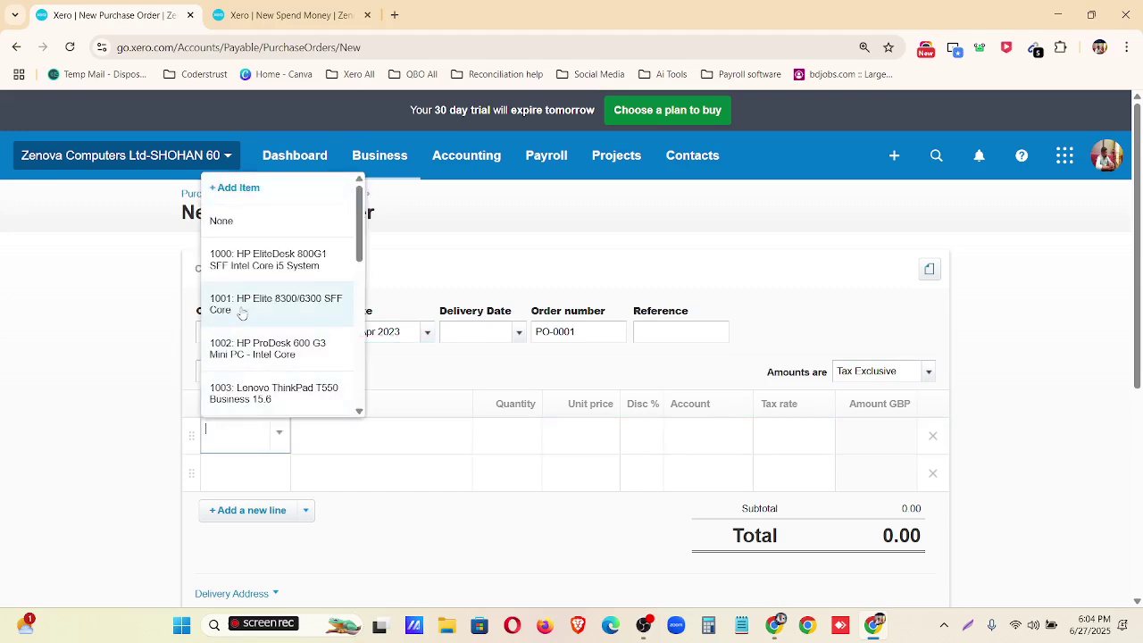
left_click(247, 275)
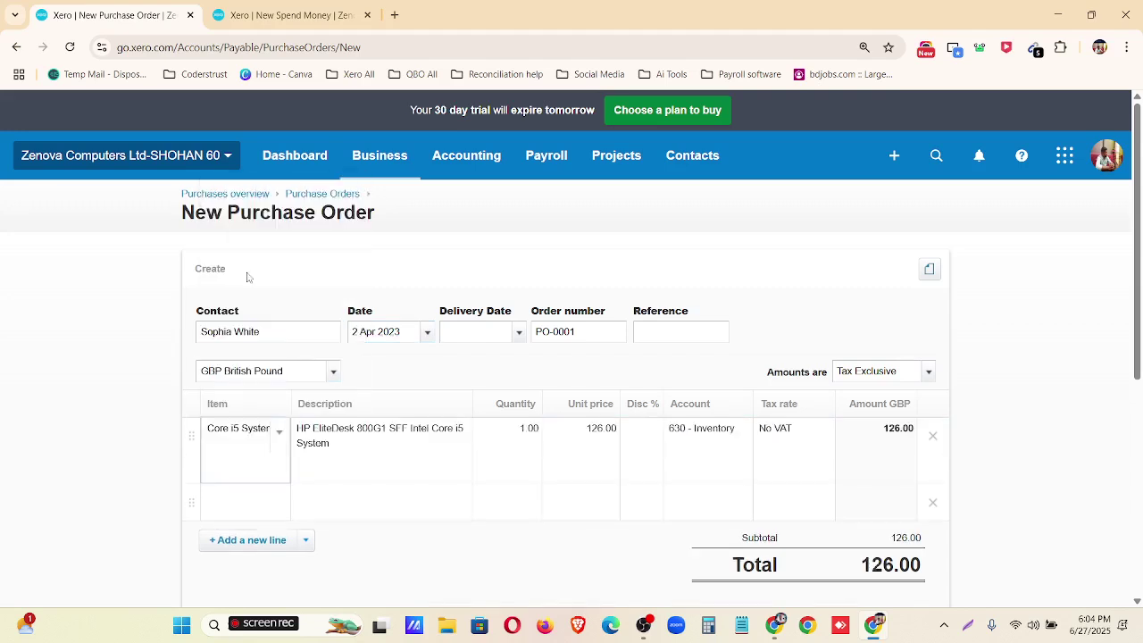
left_click(527, 435)
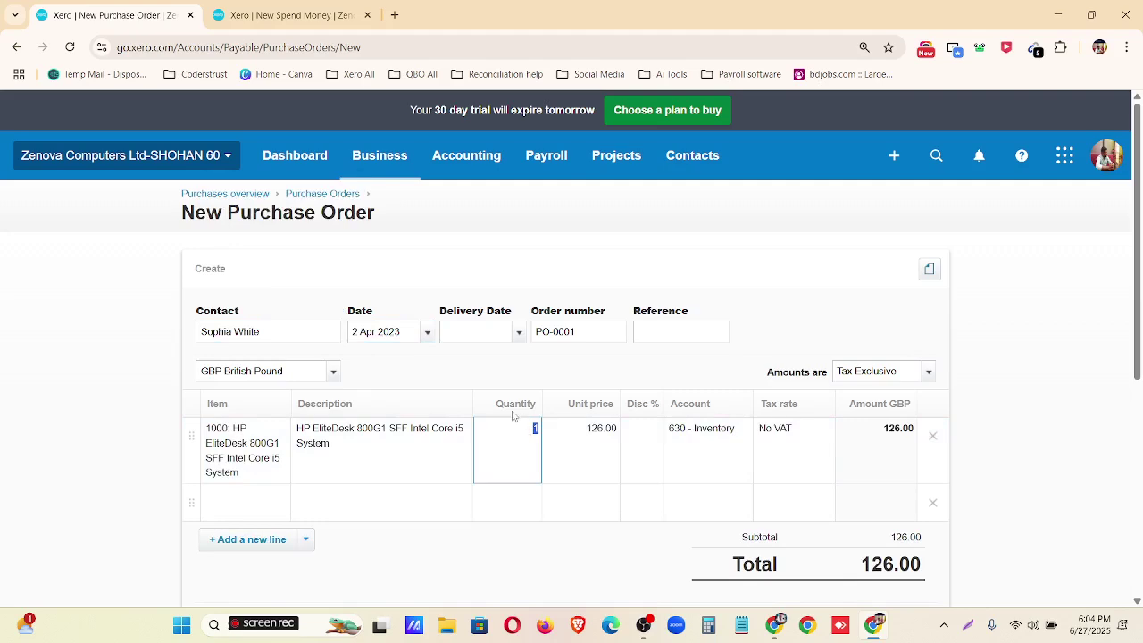
left_click(481, 376)
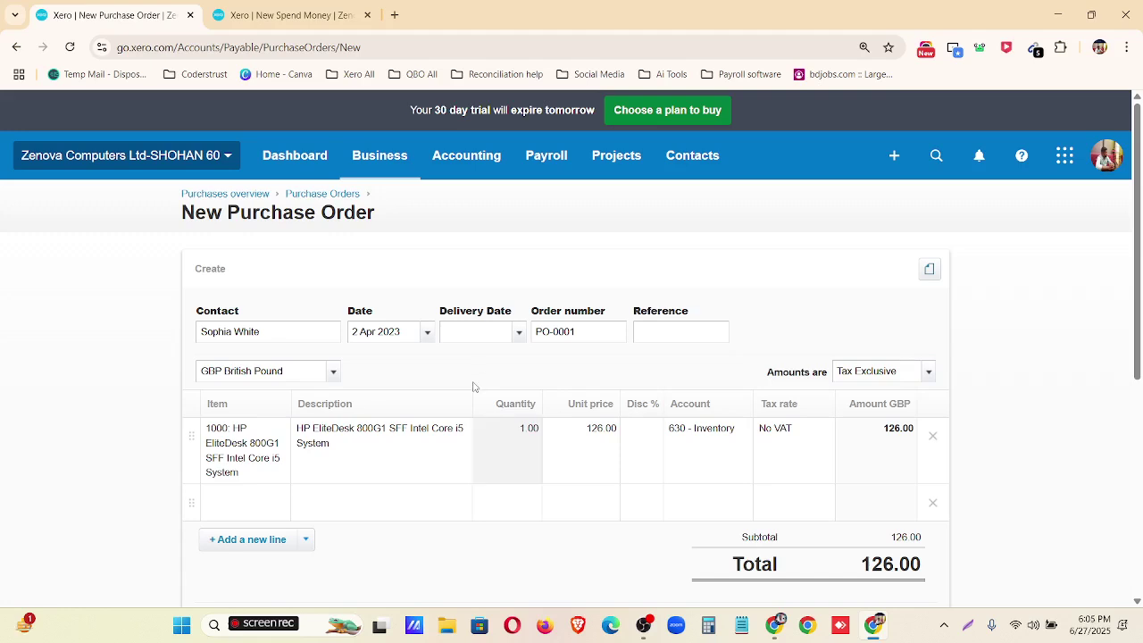
left_click(522, 431)
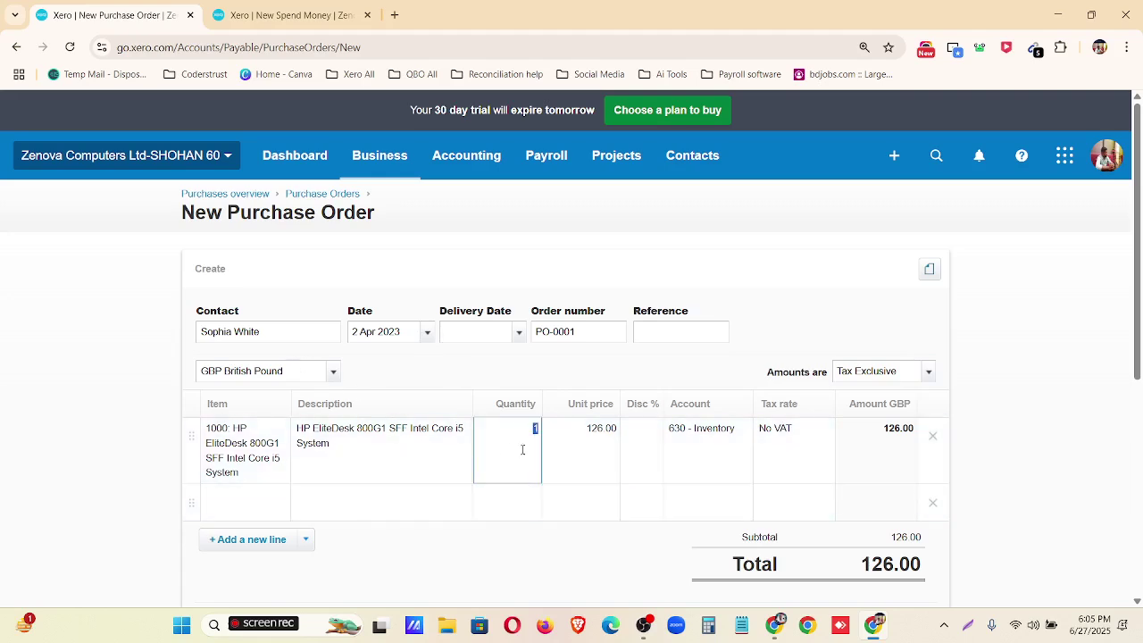
type("20")
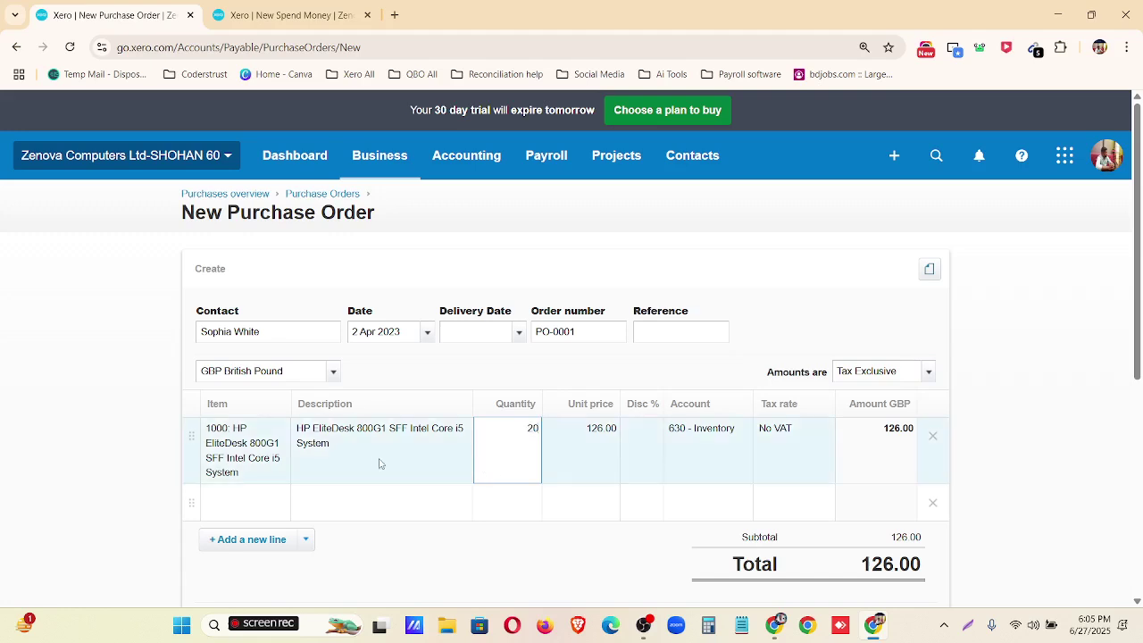
left_click(647, 371)
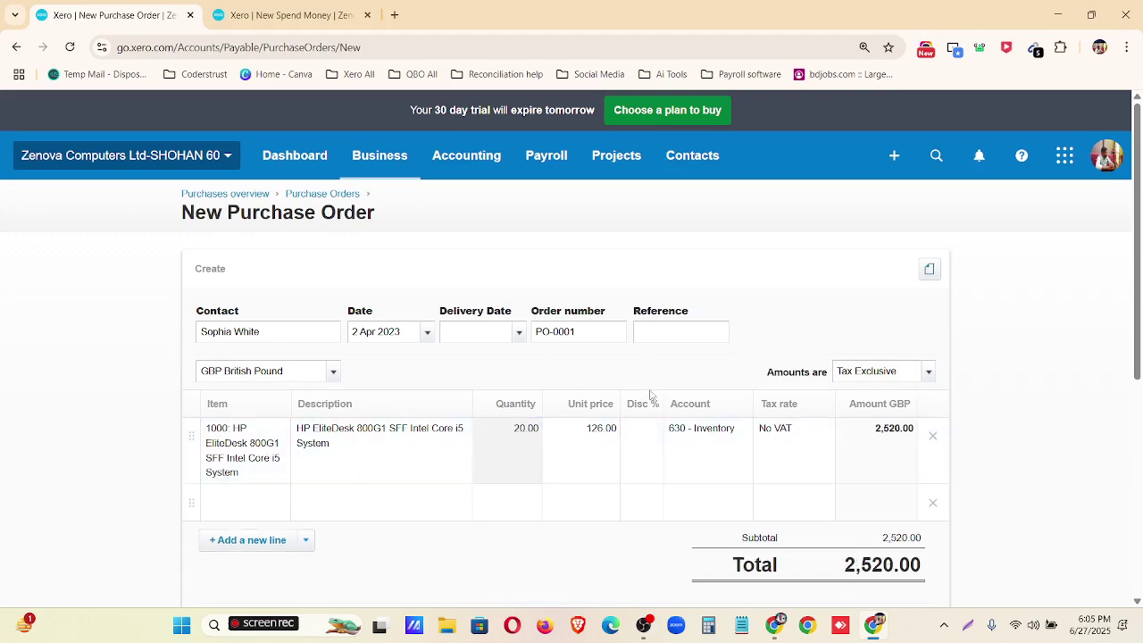
- Apply a 10% discount to the HP EliteDesk line
left_click(630, 448)
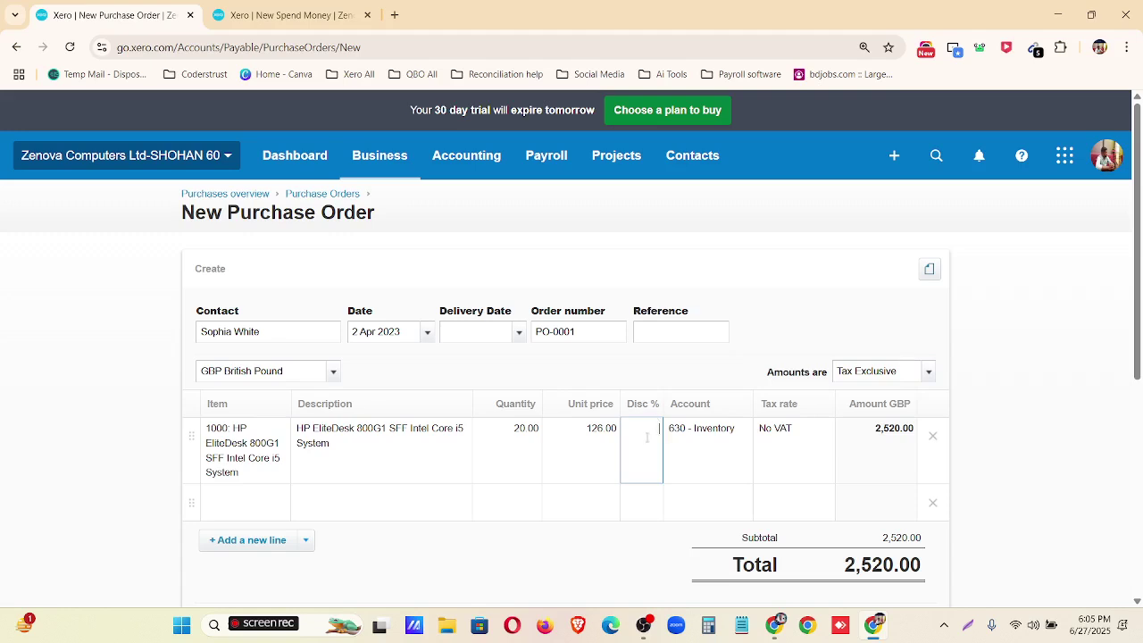
type("10")
left_click(741, 337)
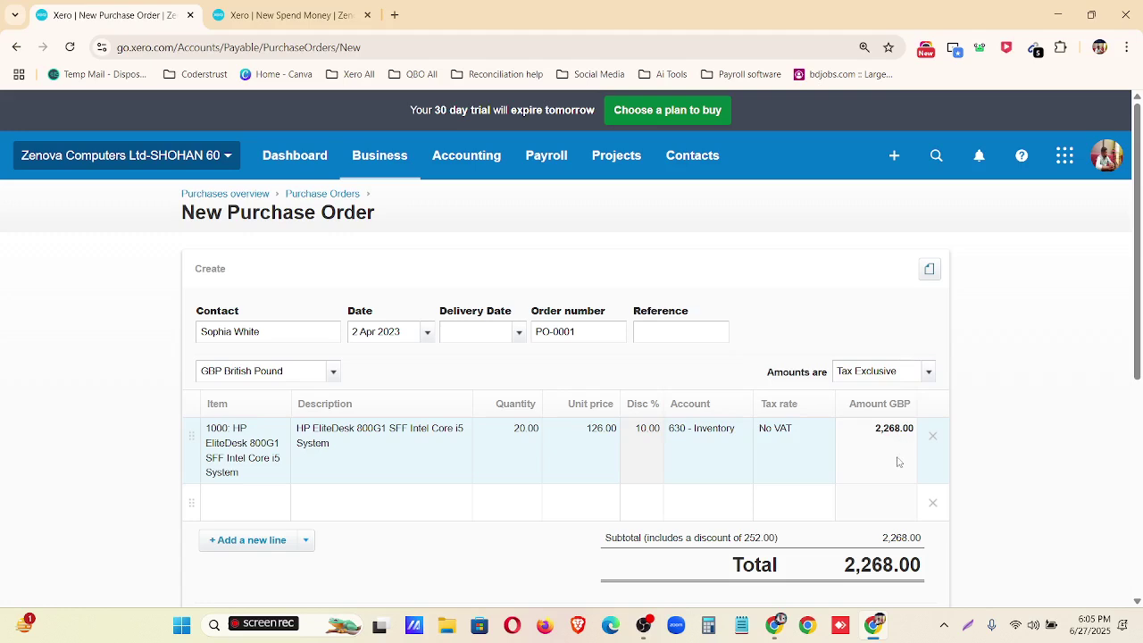
- Add item 1006 Dell Foxconn SATA Power on the second order line with a quantity of 10
left_click(268, 503)
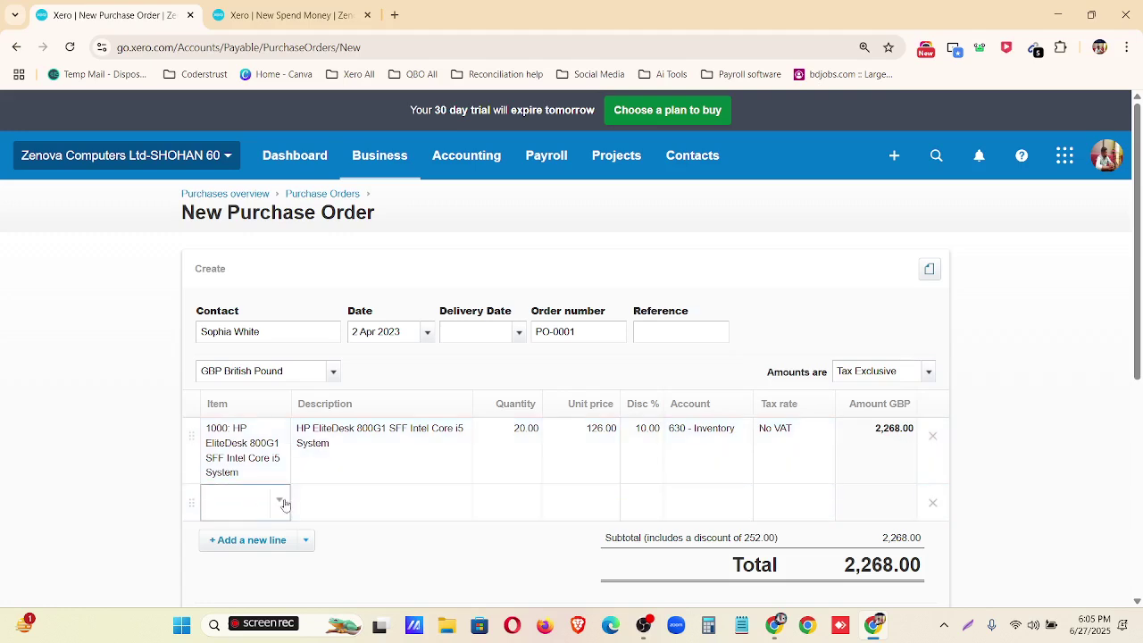
left_click(284, 504)
scroll(258, 428, "down", 5)
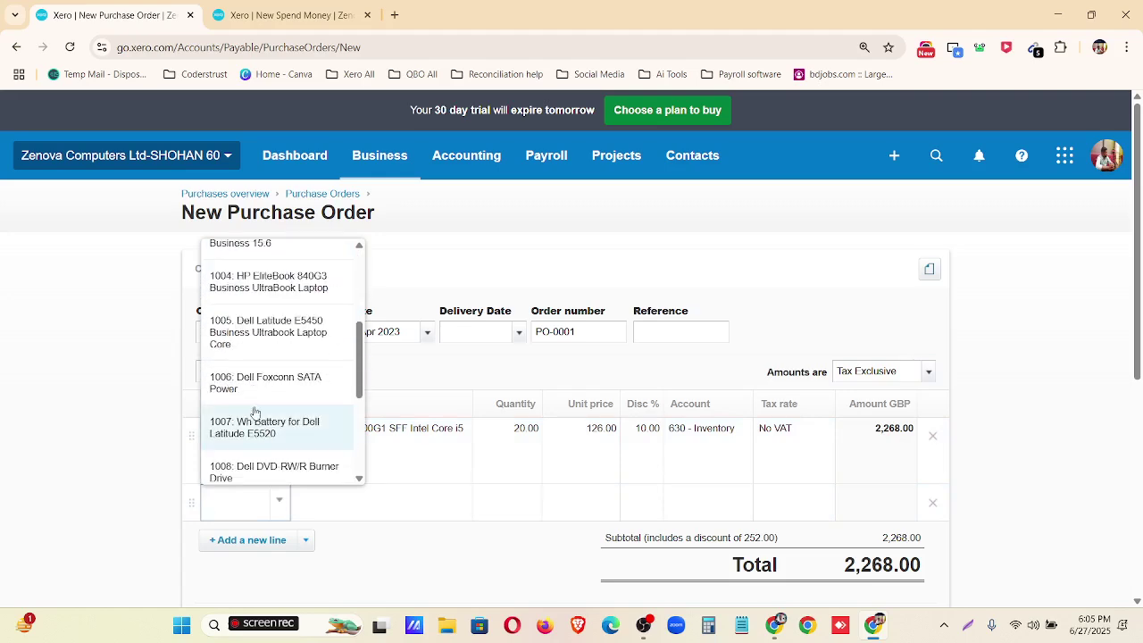
left_click(264, 383)
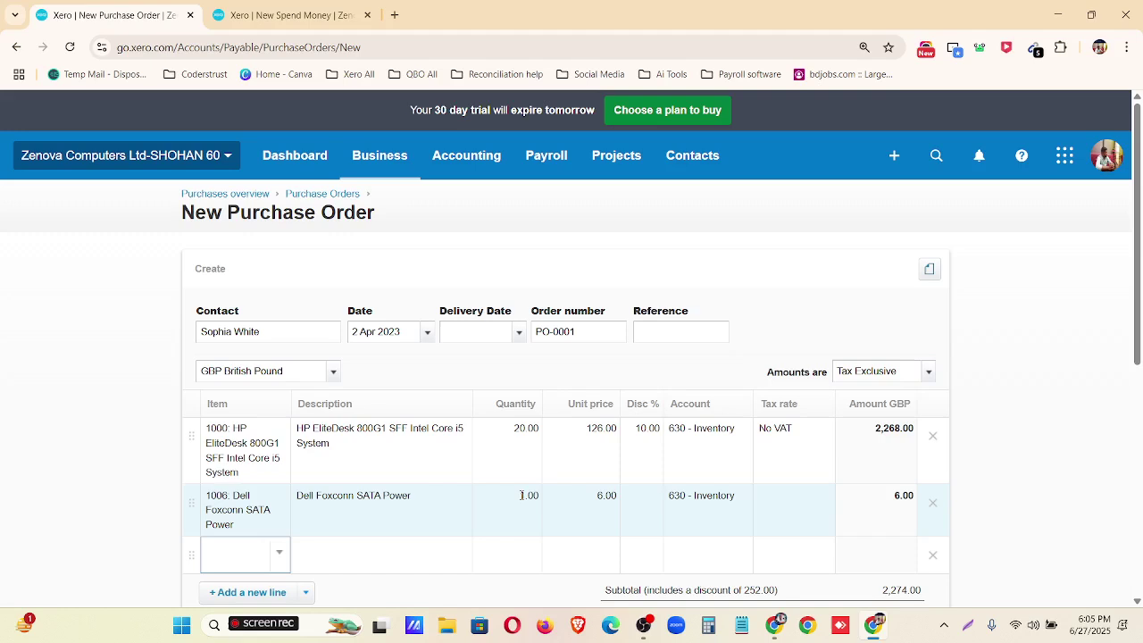
left_click(521, 498)
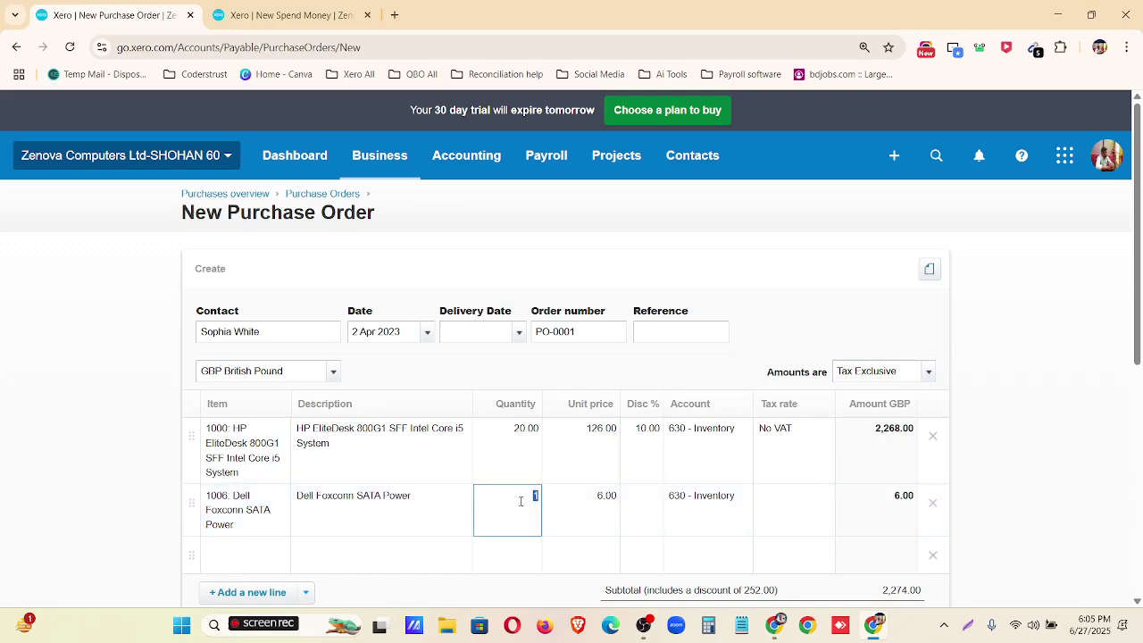
type("10")
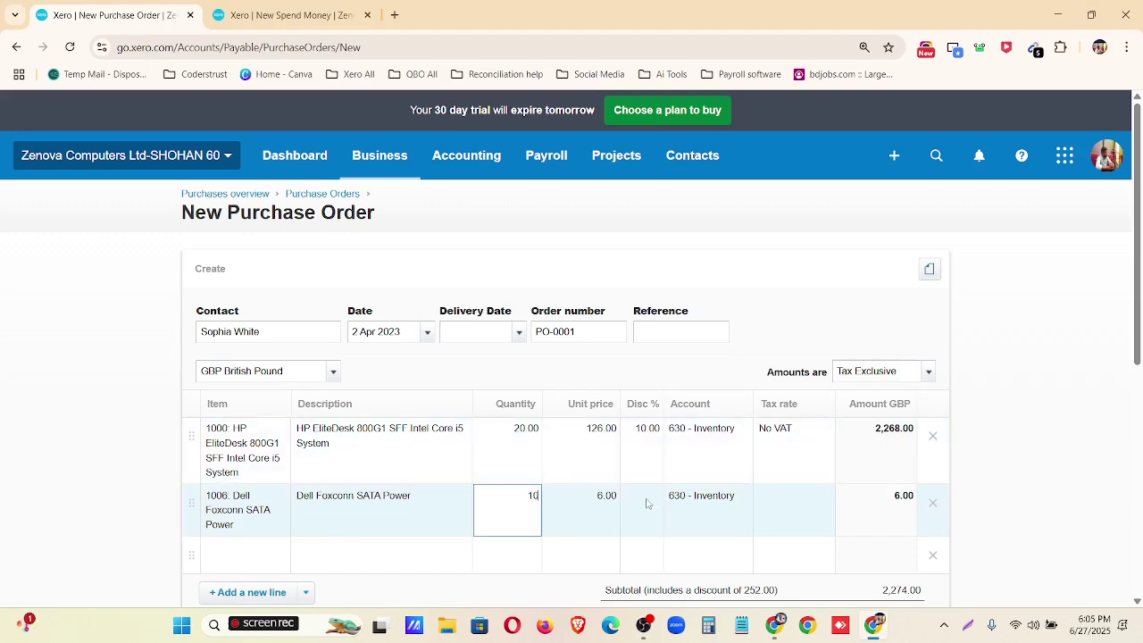
left_click(647, 503)
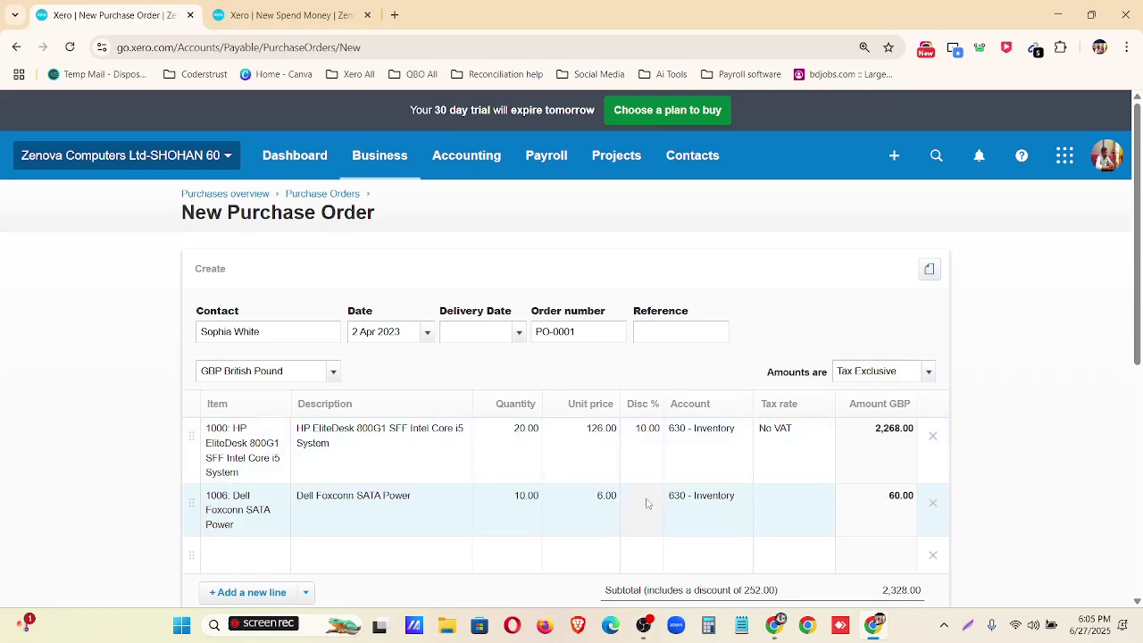
- Set the tax rate of the Dell Foxconn SATA Power line to No VAT
left_click(776, 509)
left_click(822, 501)
scroll(818, 370, "down", 2)
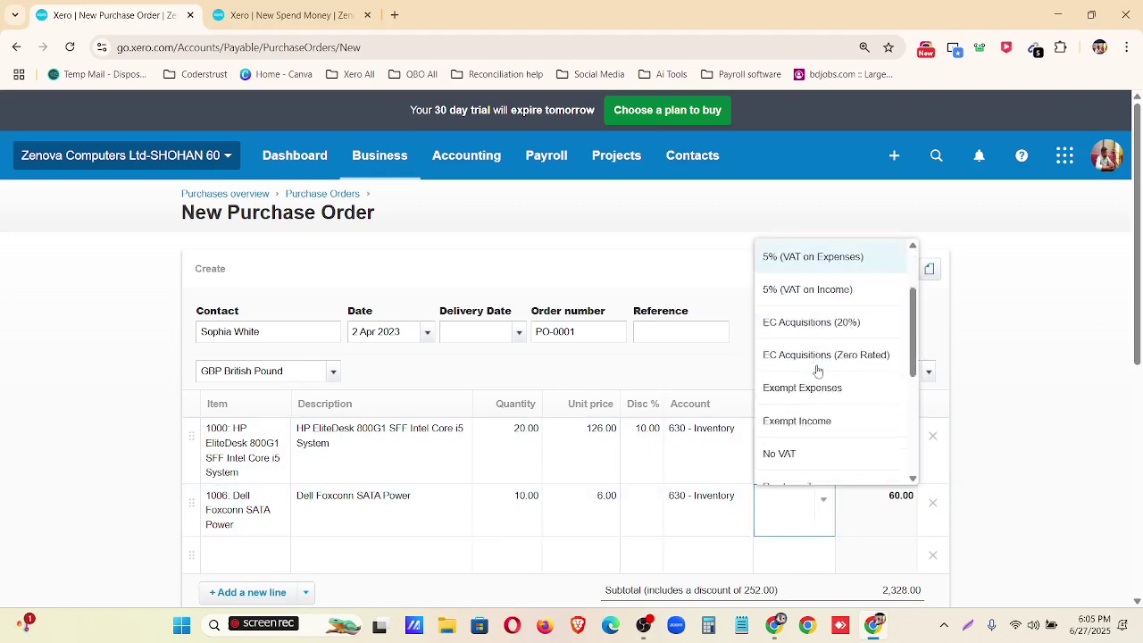
scroll(818, 370, "down", 2)
left_click(801, 328)
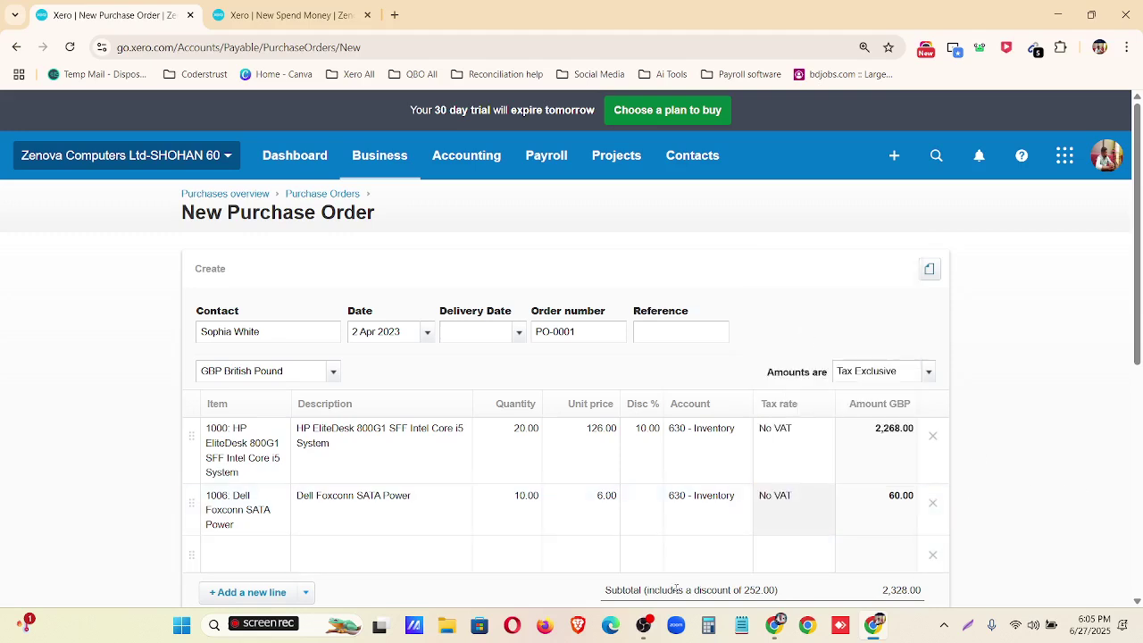
- Review the purchase order's header, line items, total, delivery details and saving options
scroll(721, 580, "down", 2)
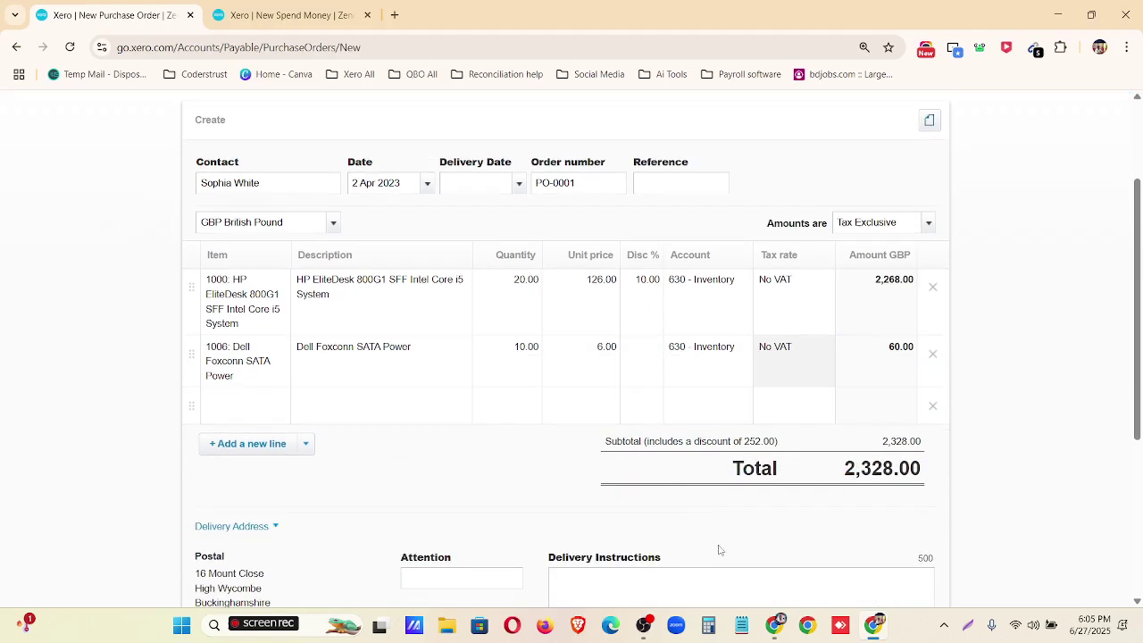
scroll(720, 549, "down", 3)
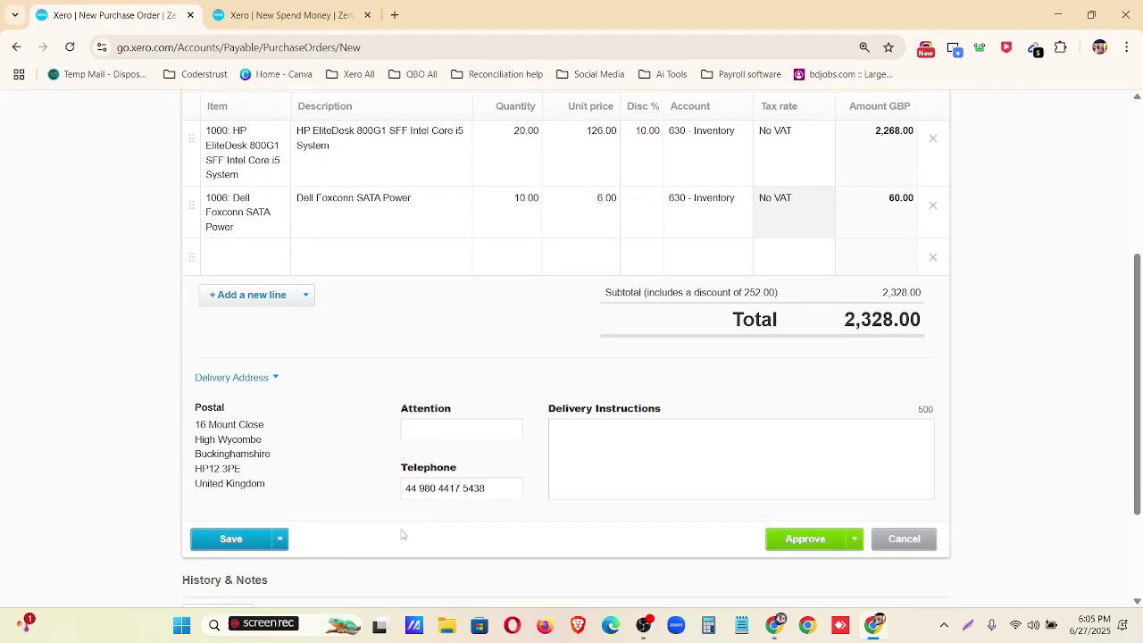
scroll(366, 516, "up", 2)
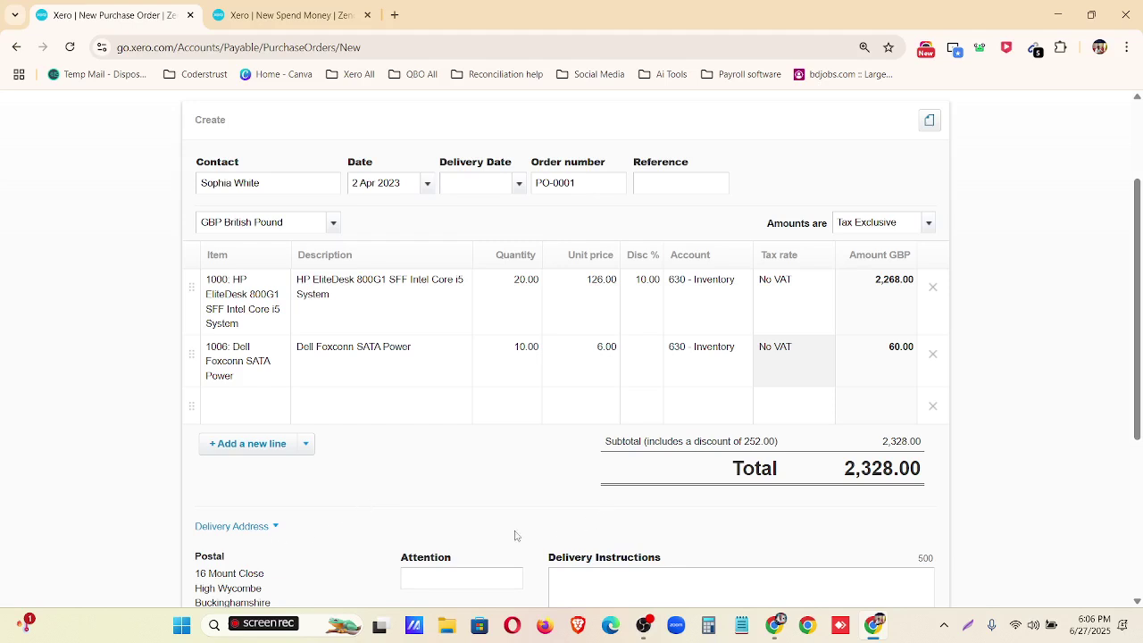
scroll(532, 509, "up", 2)
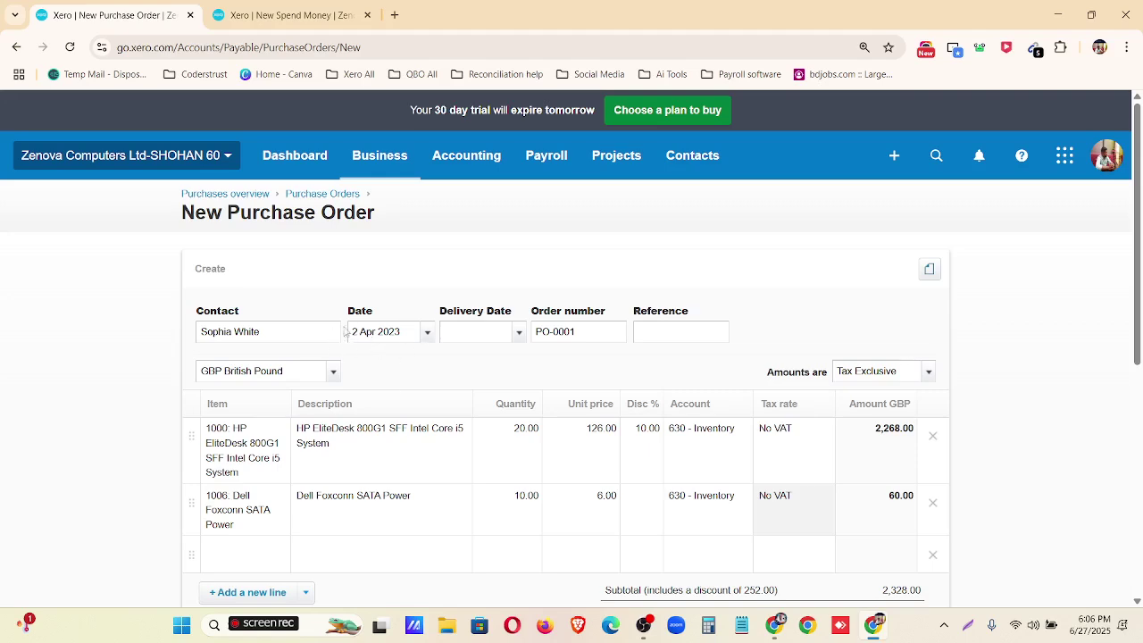
scroll(542, 405, "down", 1)
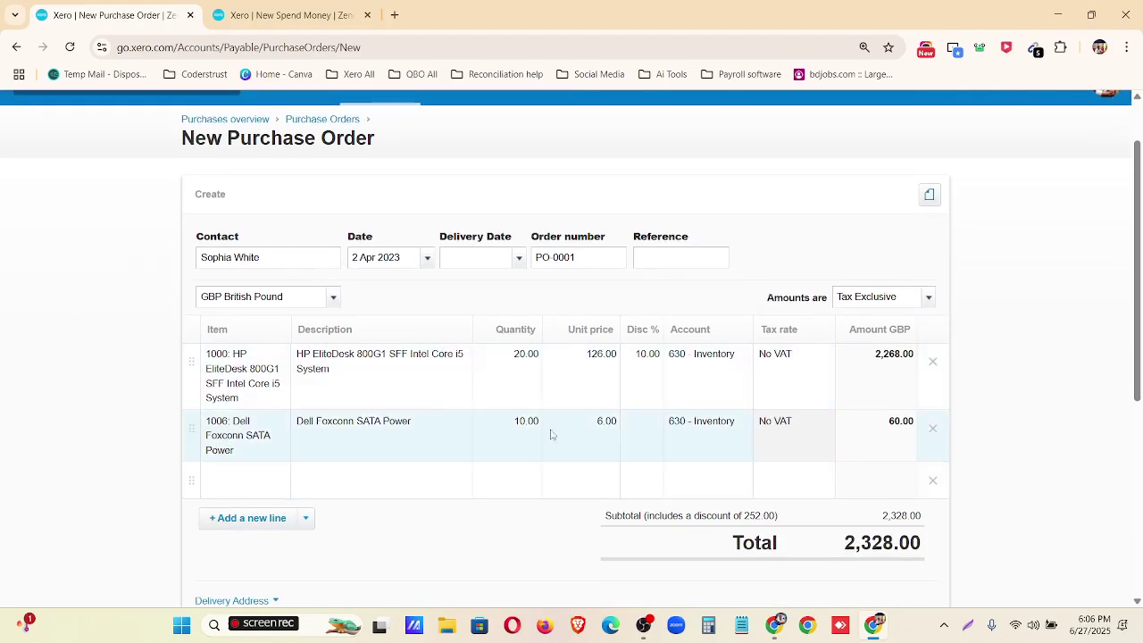
scroll(857, 464, "down", 1)
left_click_drag(837, 480, 918, 473)
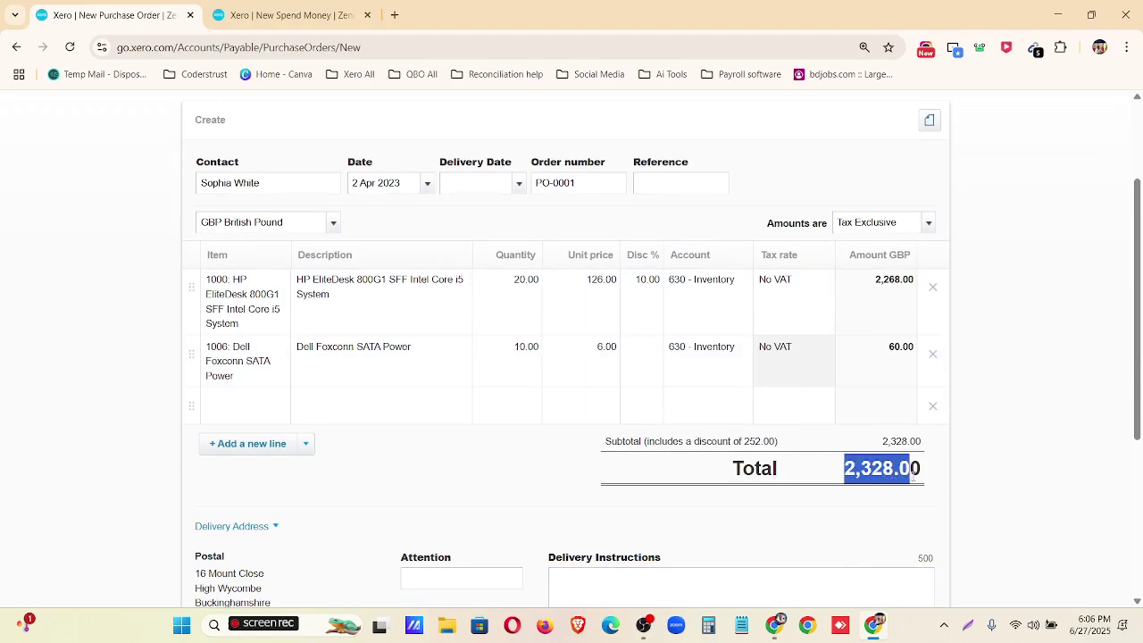
left_click(923, 472)
double_click(920, 470)
left_click(876, 502)
- Save the purchase order as a draft and dismiss the confirmation message
scroll(634, 467, "down", 3)
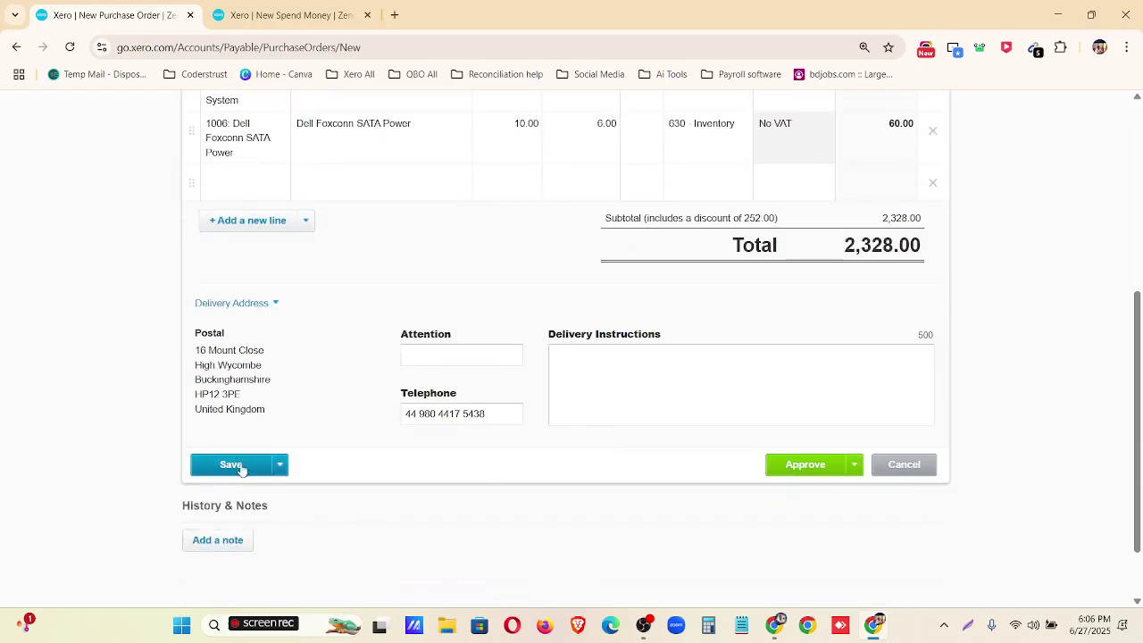
left_click(240, 469)
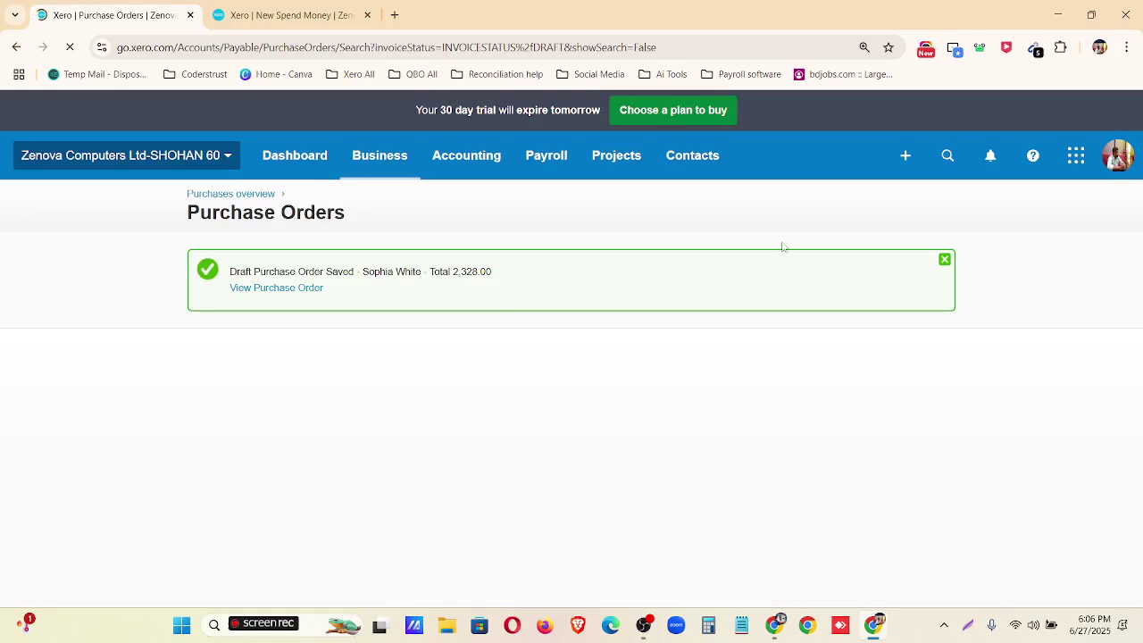
left_click(944, 261)
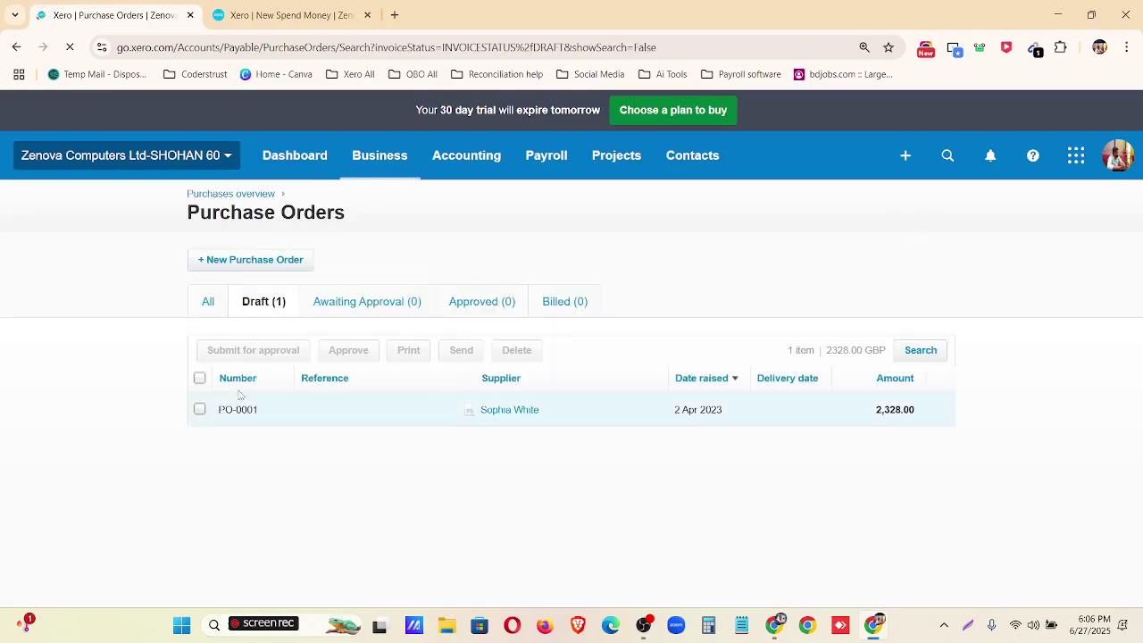
- Check the full purchase order list, return to the drafts and submit the draft purchase order for approval
left_click(208, 303)
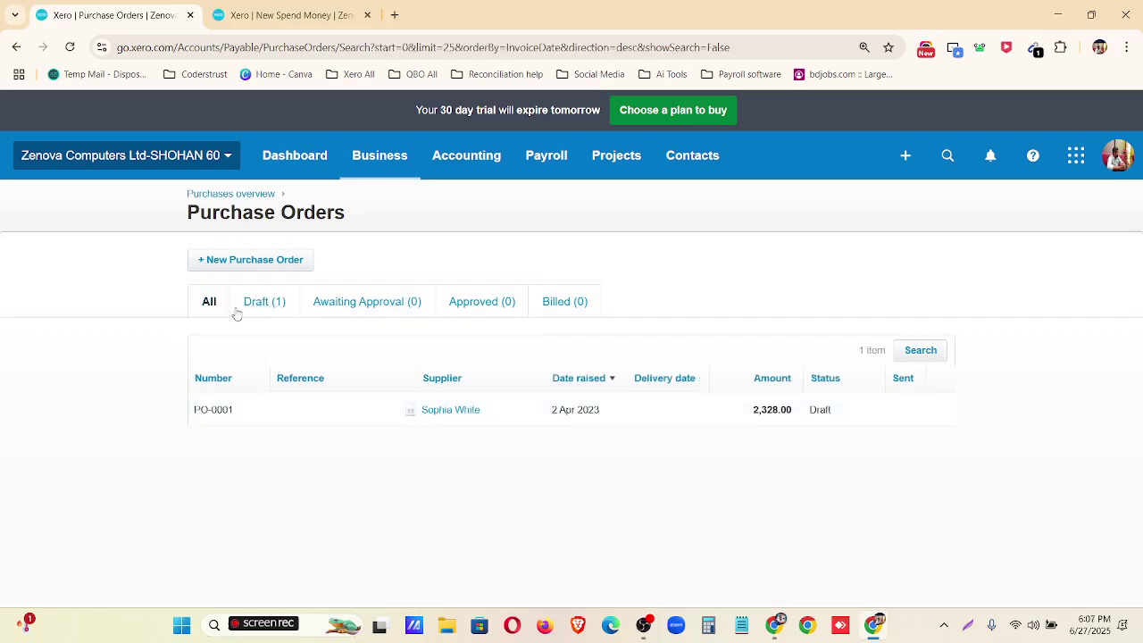
left_click(270, 309)
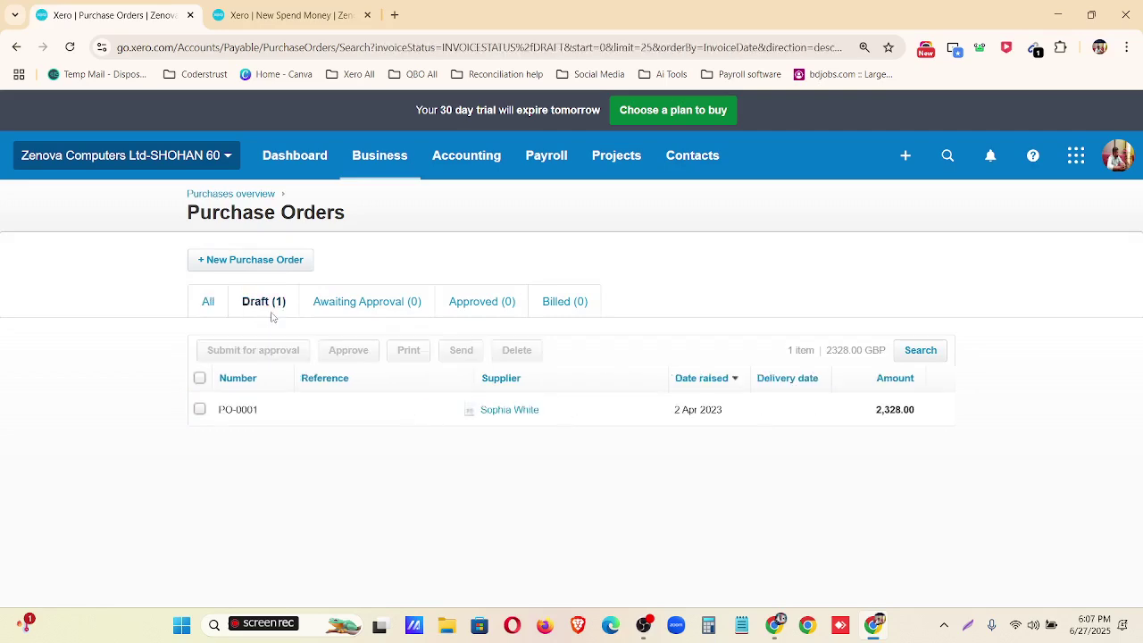
left_click(199, 410)
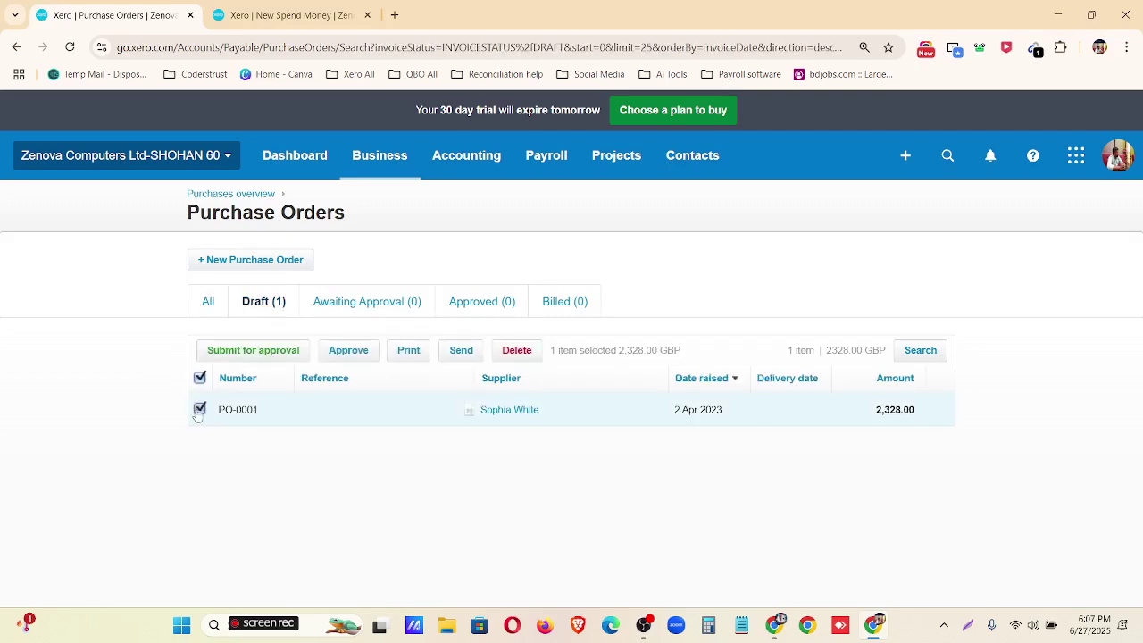
left_click(261, 354)
left_click(584, 371)
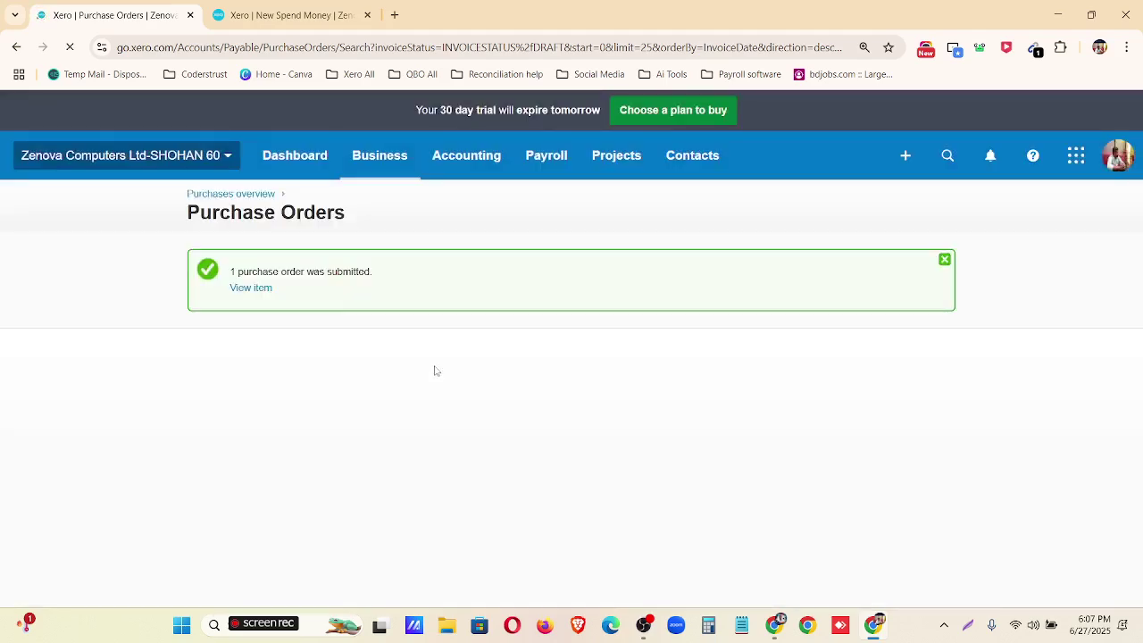
- Approve the submitted purchase order in the list of orders awaiting approval
left_click(386, 402)
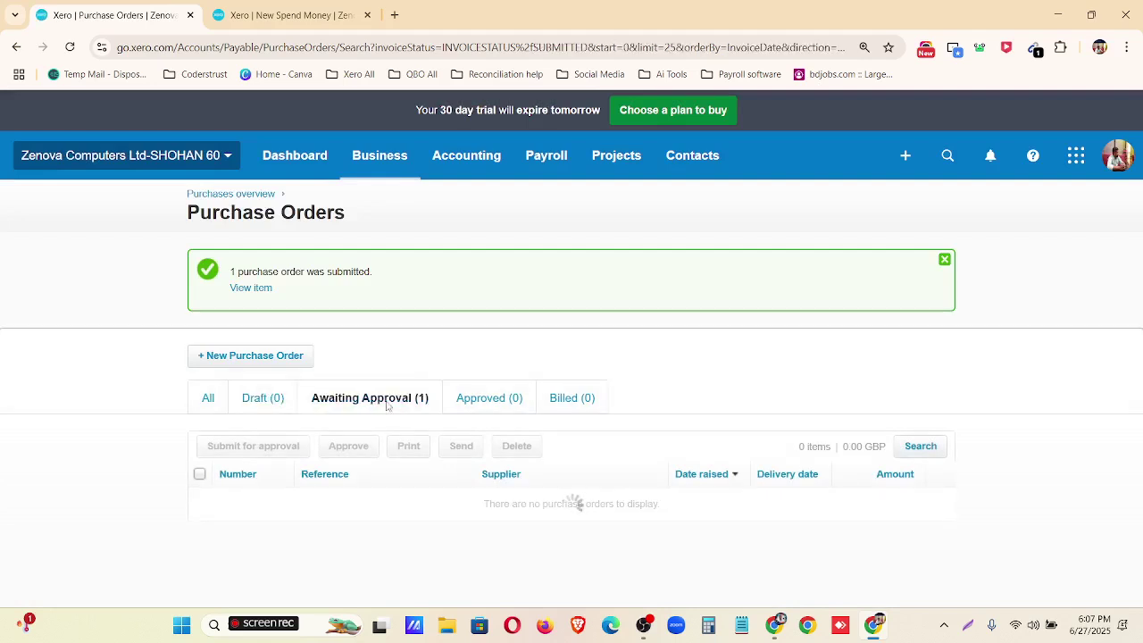
left_click(200, 473)
left_click(228, 446)
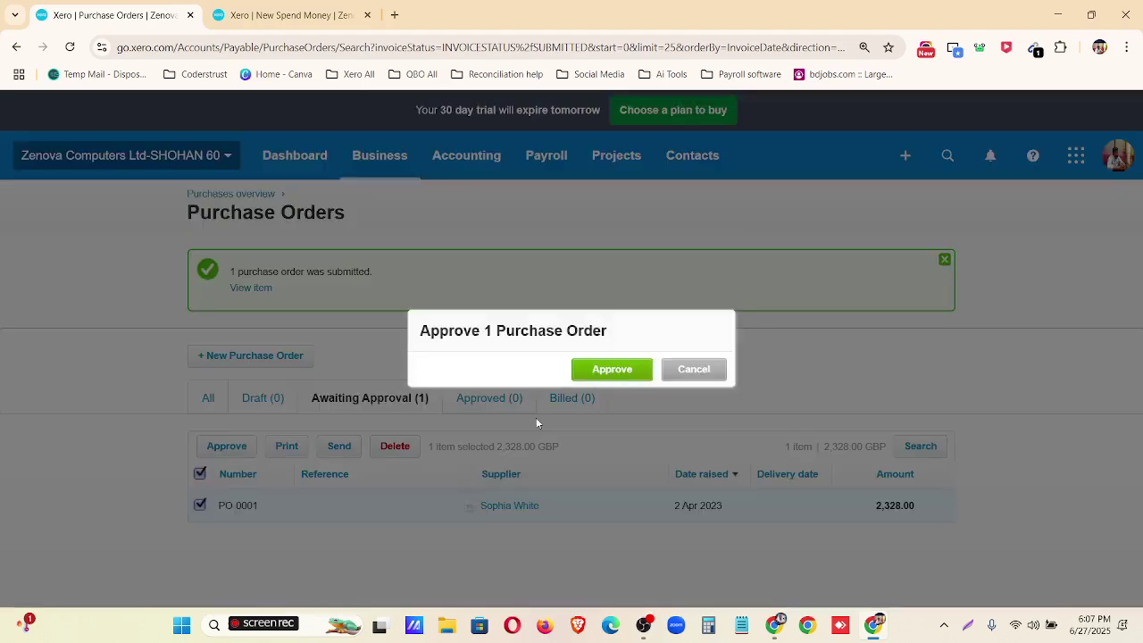
left_click(593, 374)
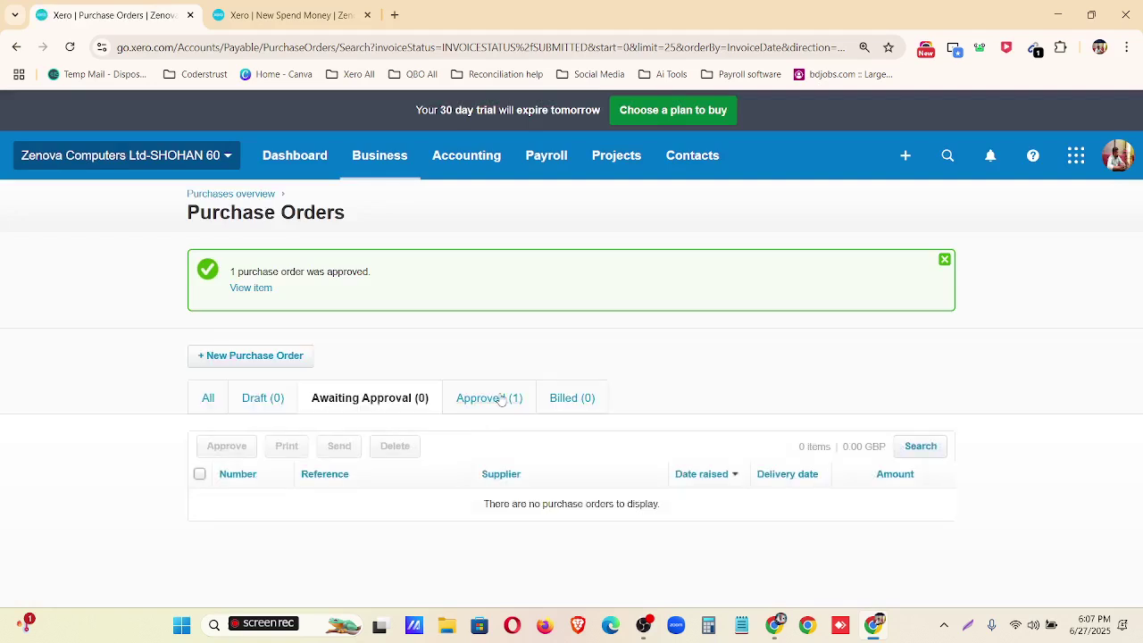
- Open the approved purchase order and mark it as billed, copying it to a draft bill
left_click(506, 400)
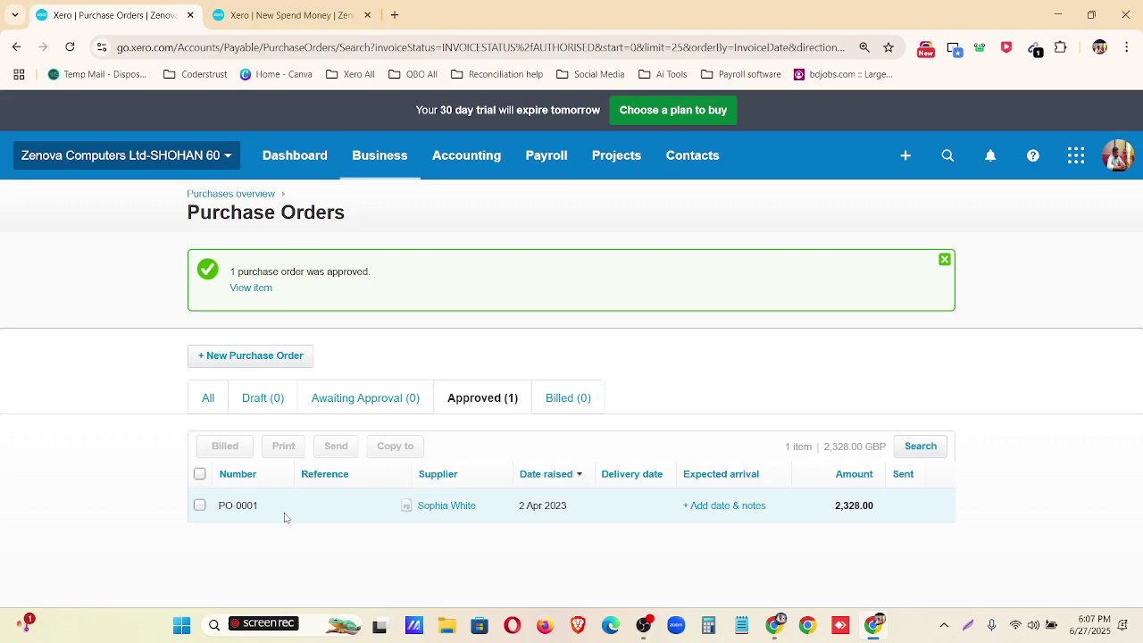
left_click(199, 505)
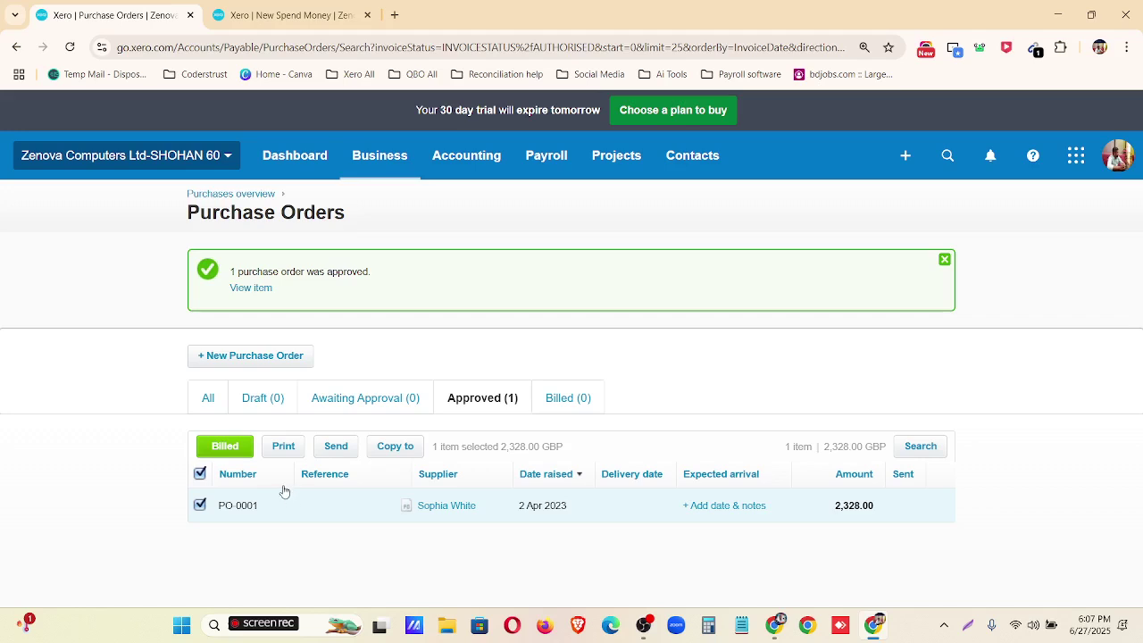
left_click(200, 474)
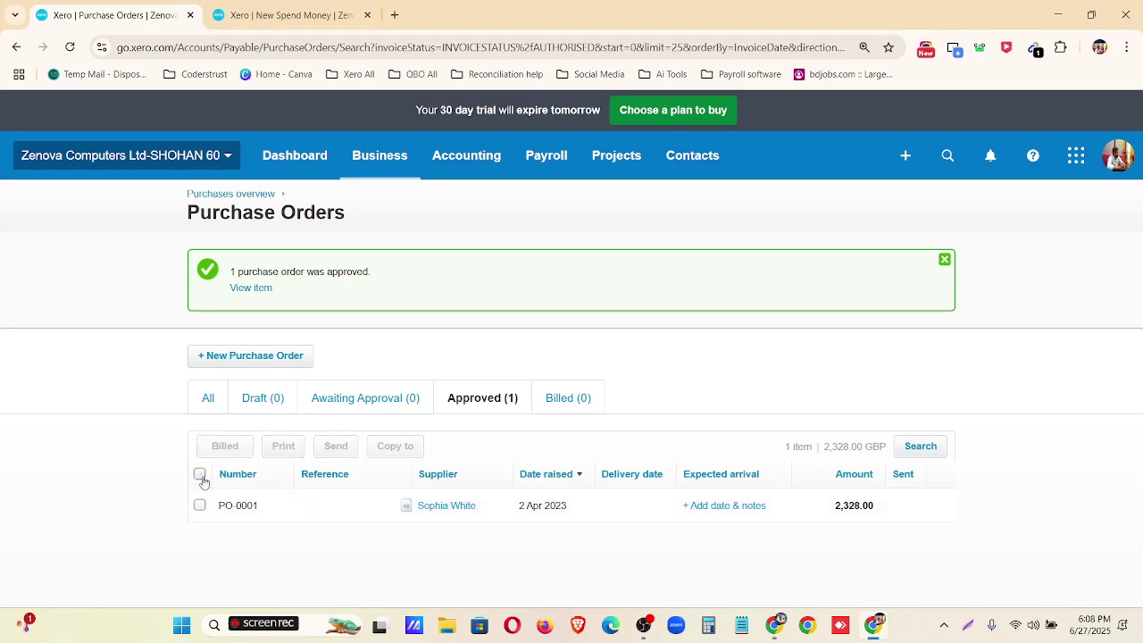
left_click(501, 507)
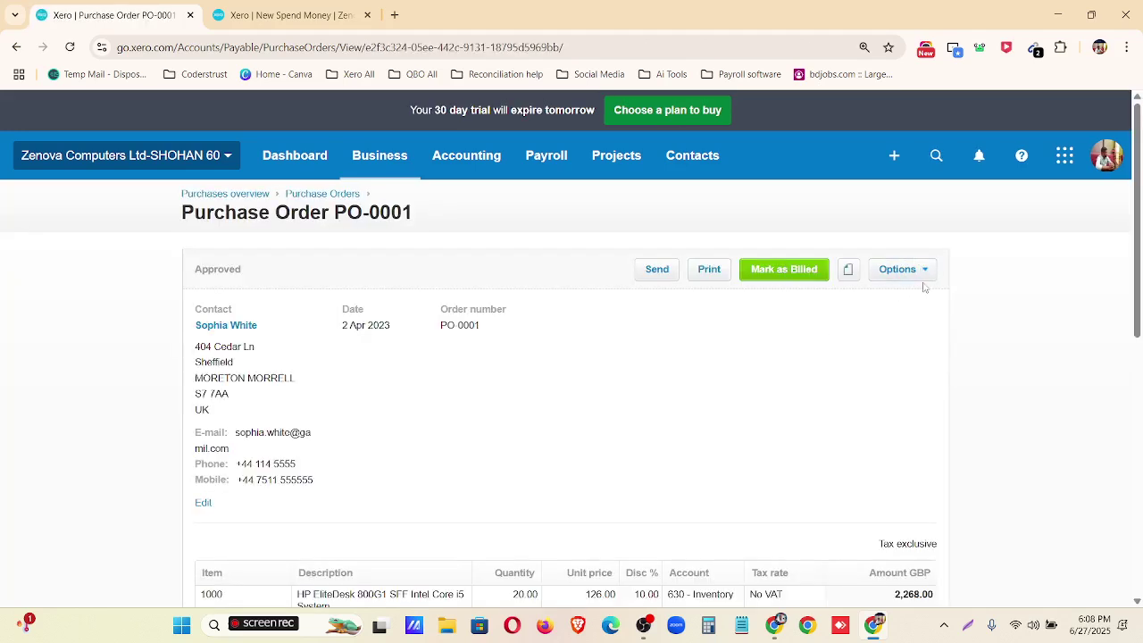
left_click(785, 272)
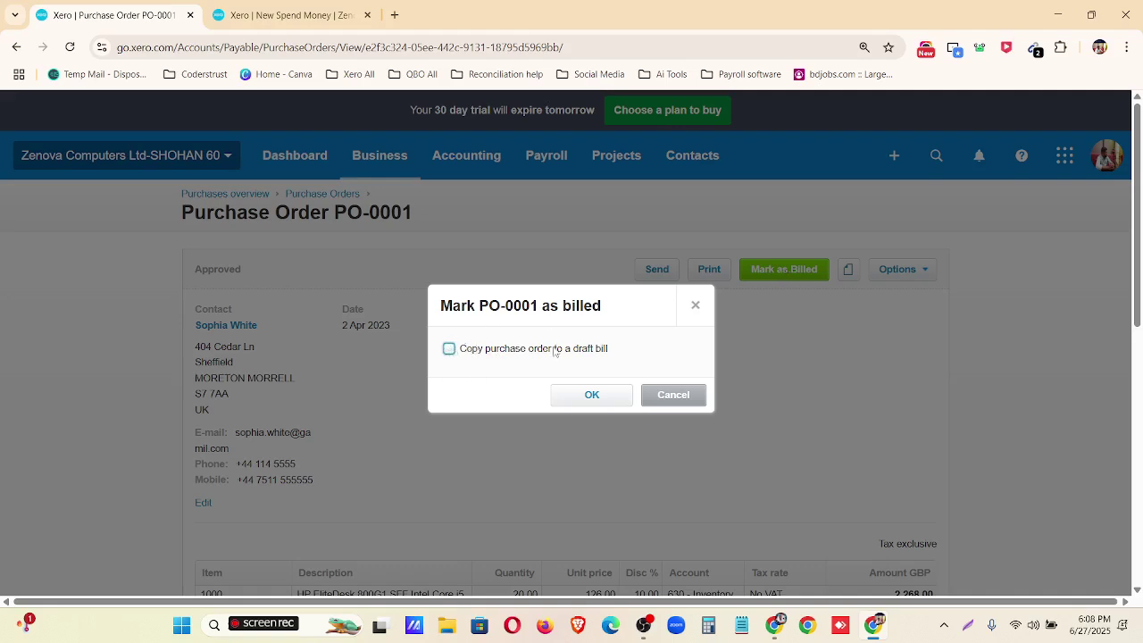
left_click(449, 348)
left_click(577, 402)
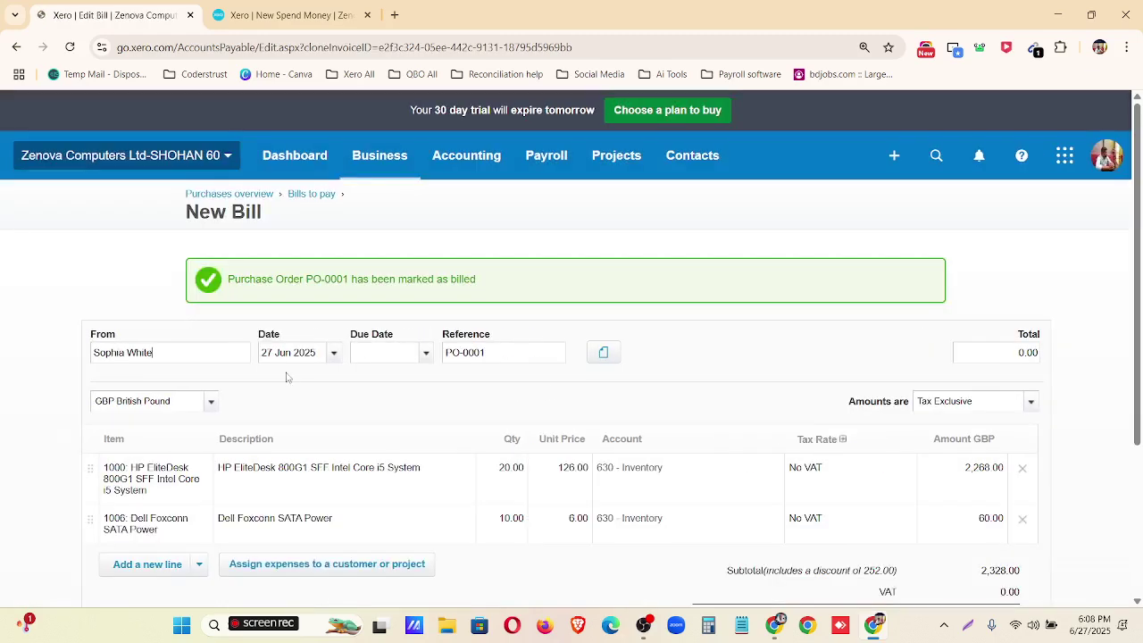
- Set the new bill's date to 10 Apr 2023
scroll(316, 366, "down", 1)
scroll(206, 343, "up", 1)
left_click(331, 355)
left_click(370, 347)
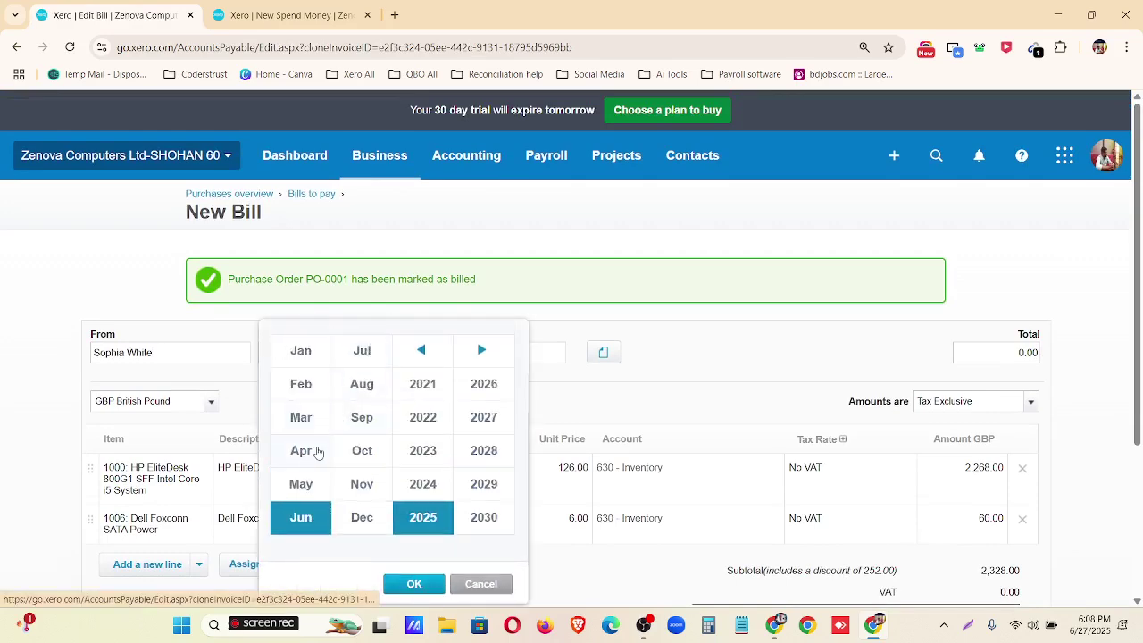
left_click(318, 452)
left_click(416, 450)
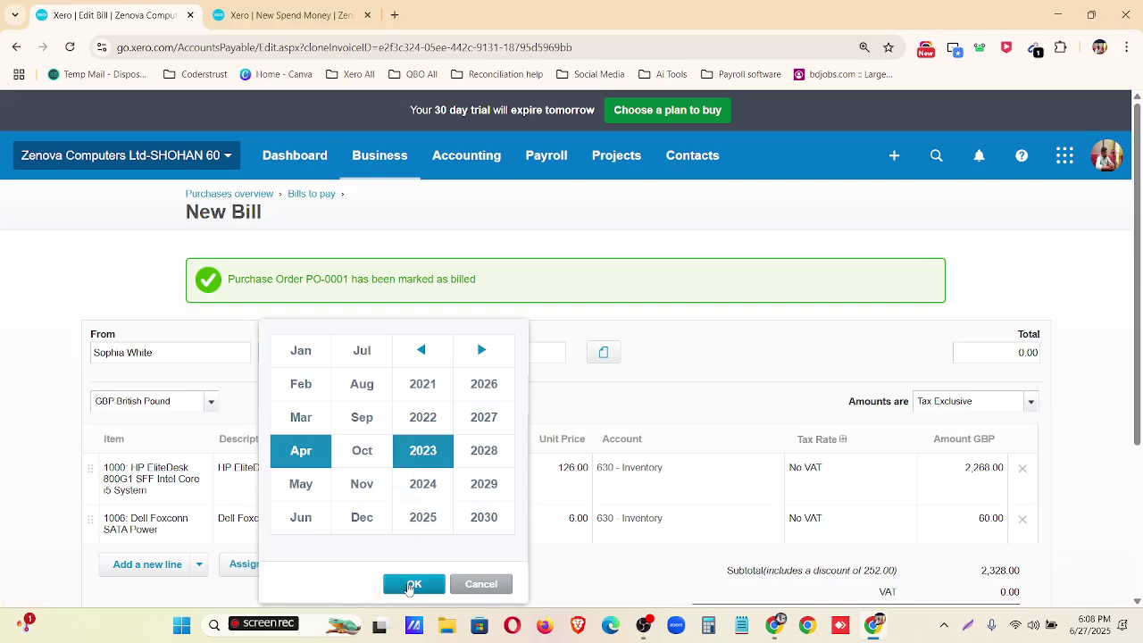
left_click(413, 584)
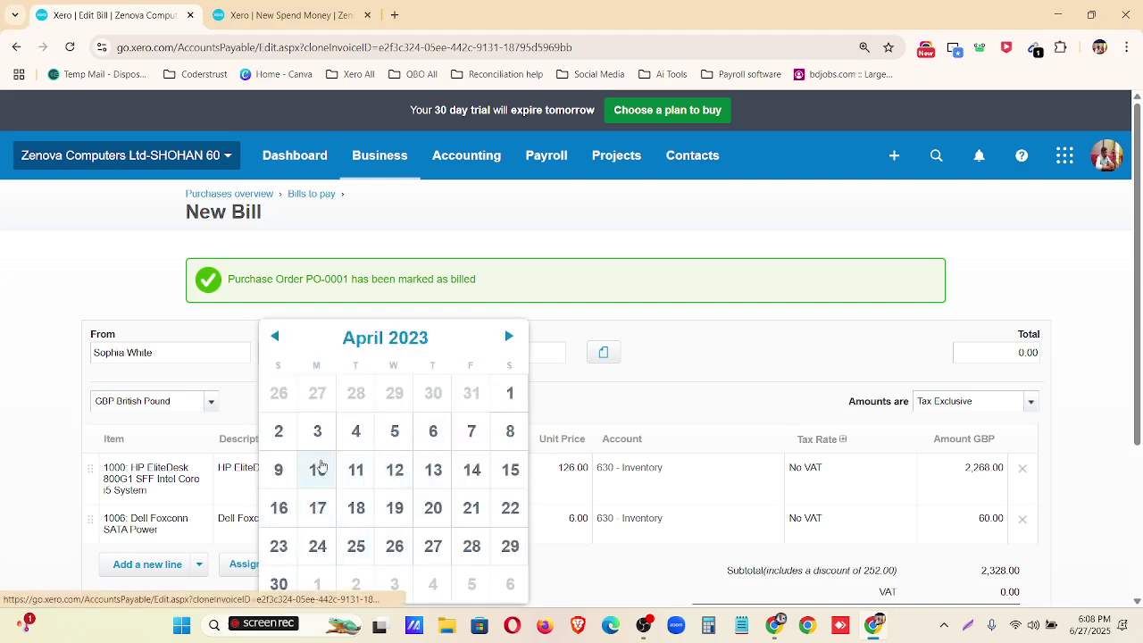
left_click(318, 469)
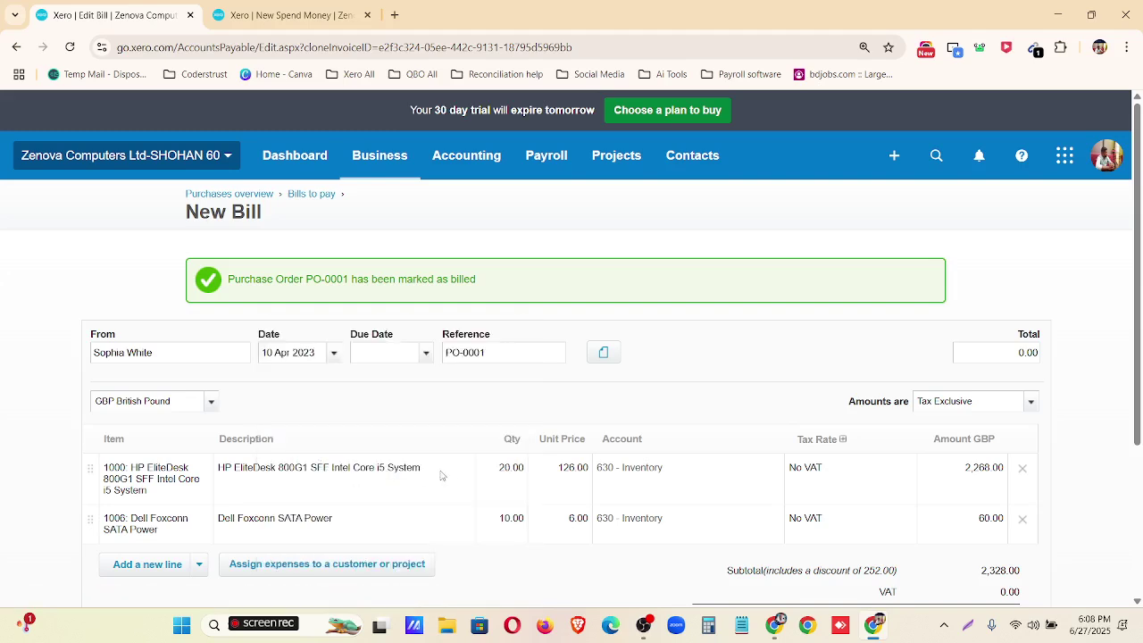
- Set the bill quantities to 15 for the HP EliteDesk 800G1 line and 5 for the Dell Foxconn SATA Power line
left_click(518, 472)
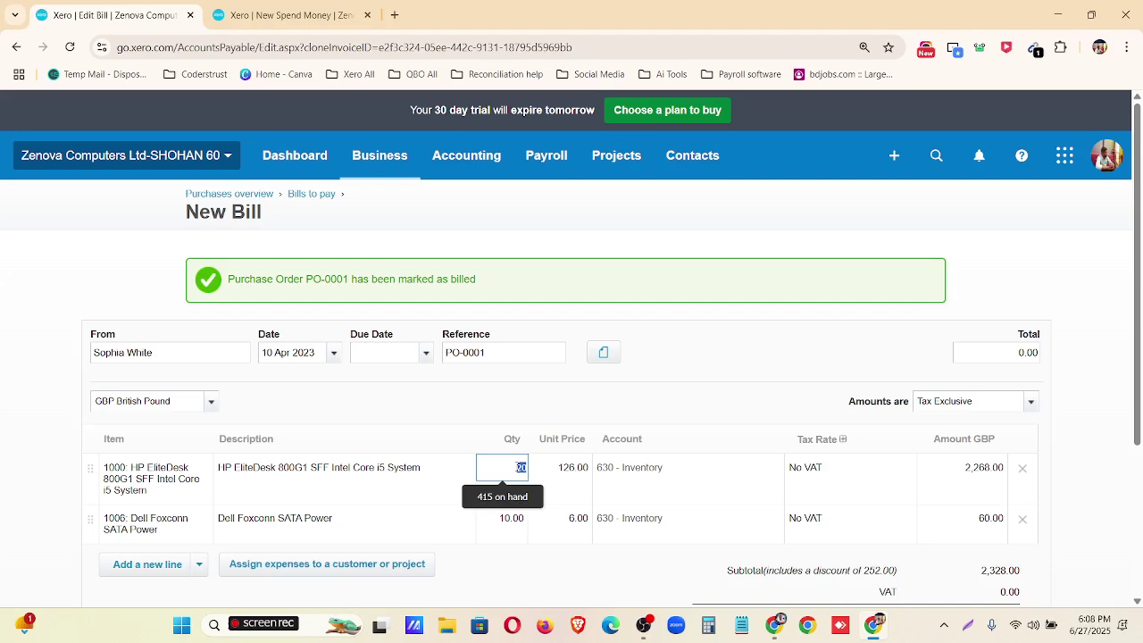
type("15")
left_click(518, 519)
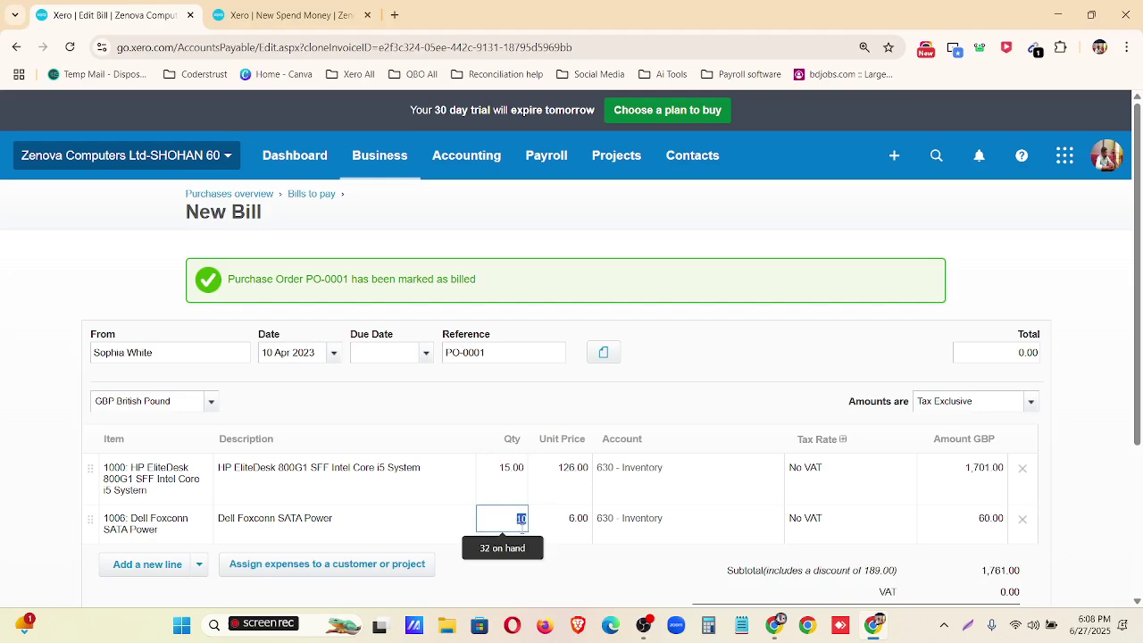
type("5")
left_click(720, 340)
- Set the unit price of the Dell Foxconn SATA Power line to 10.00
scroll(719, 357, "down", 2)
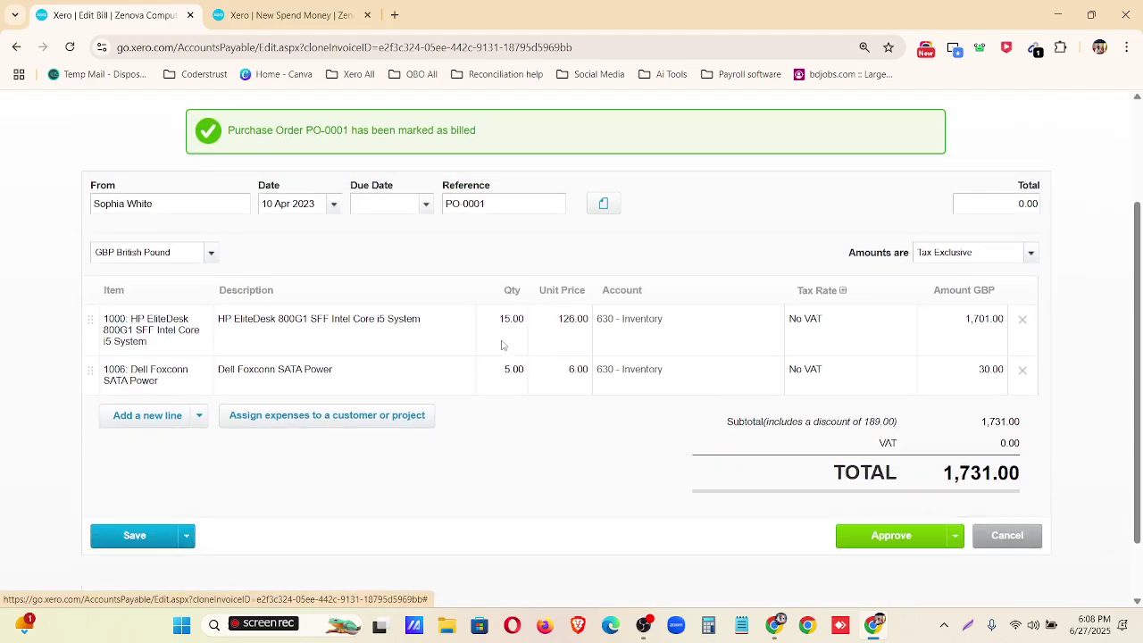
left_click(568, 372)
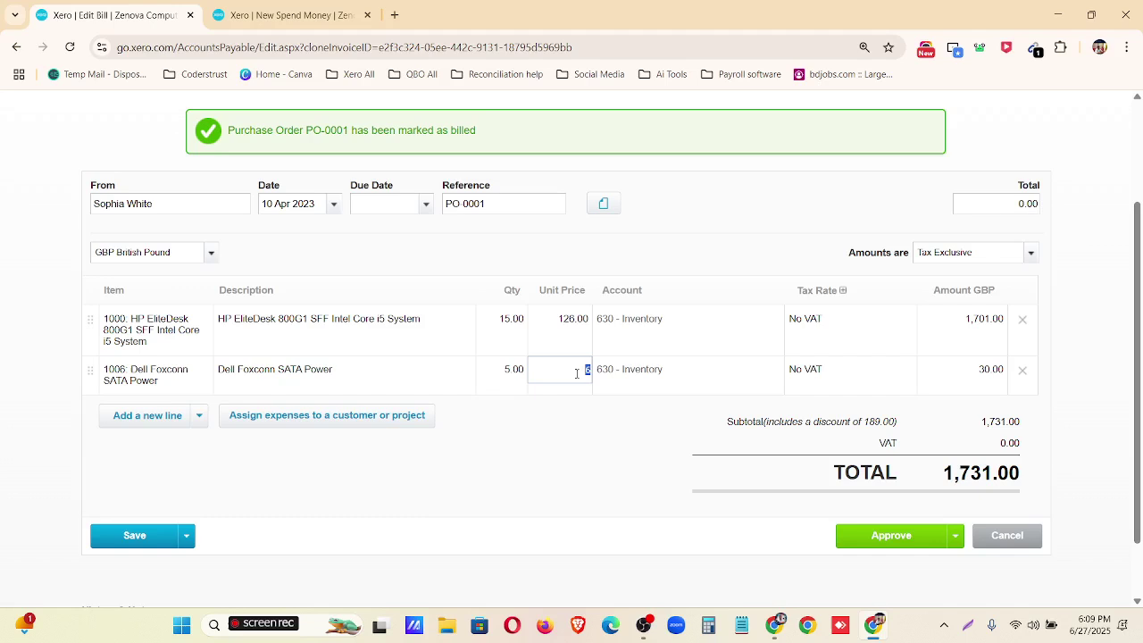
left_click(587, 431)
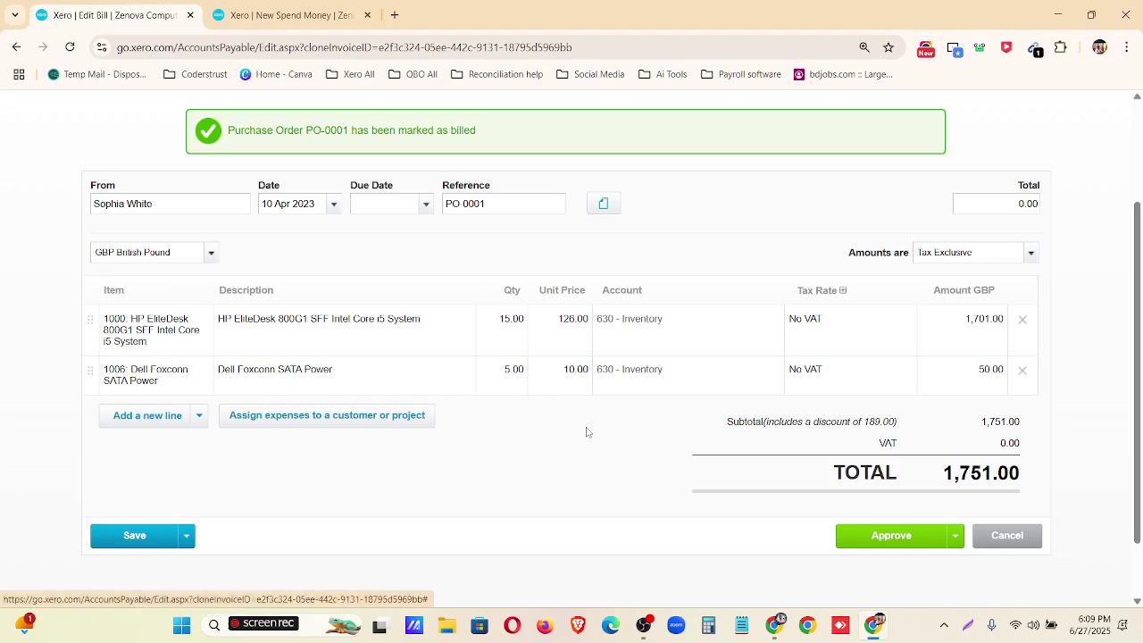
- Set the bill's due date to 9 May 2023
scroll(587, 432, "up", 1)
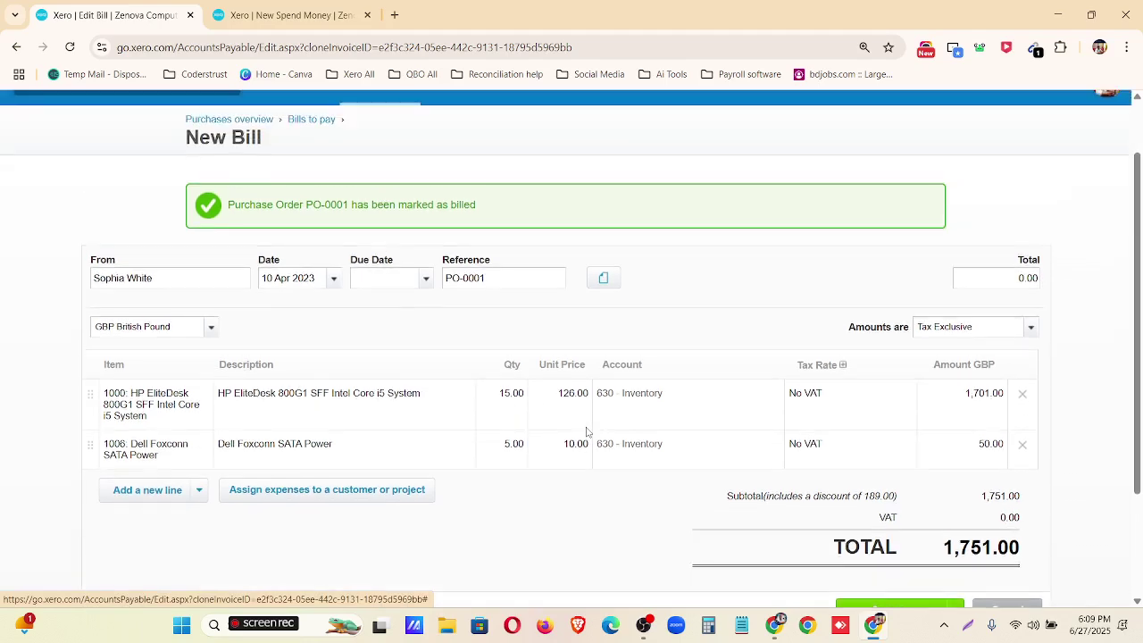
left_click(426, 279)
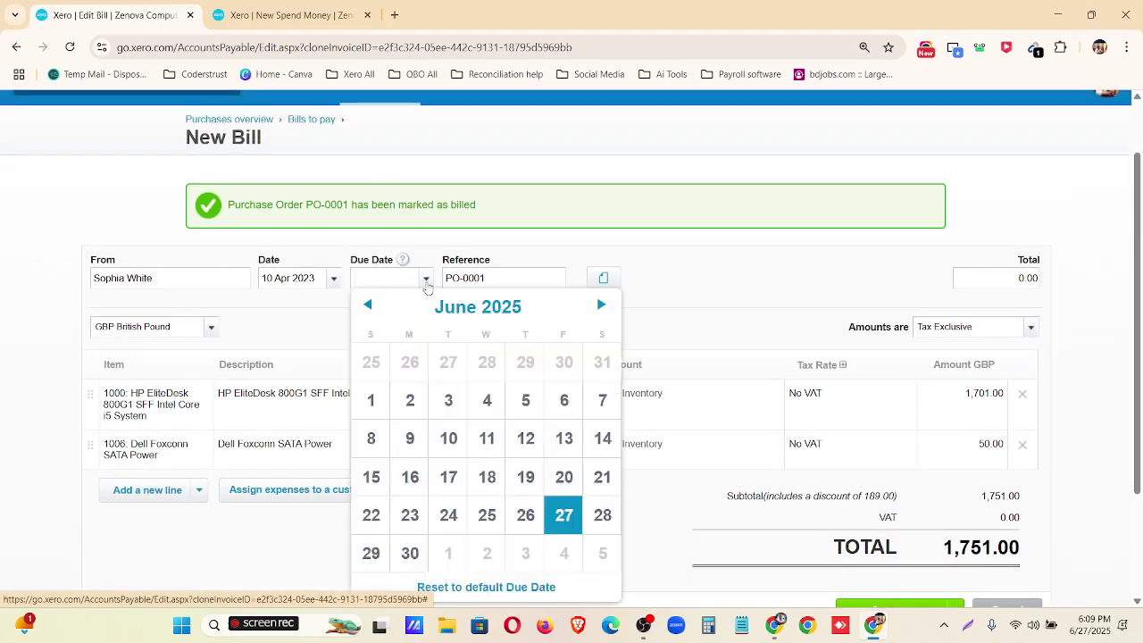
left_click(480, 311)
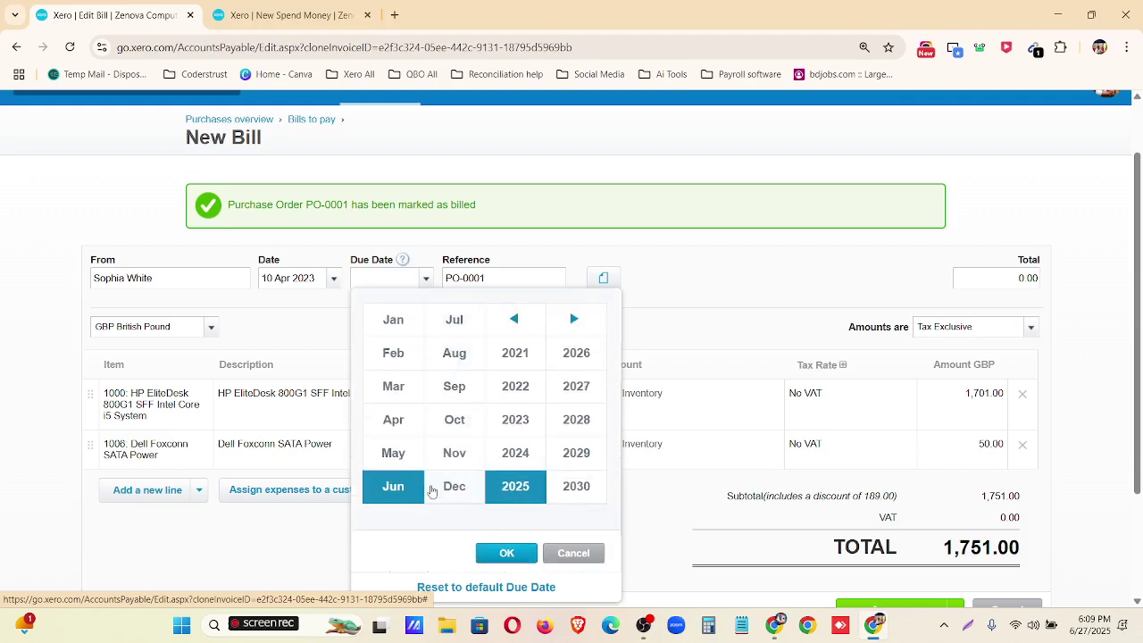
left_click(399, 455)
left_click(523, 421)
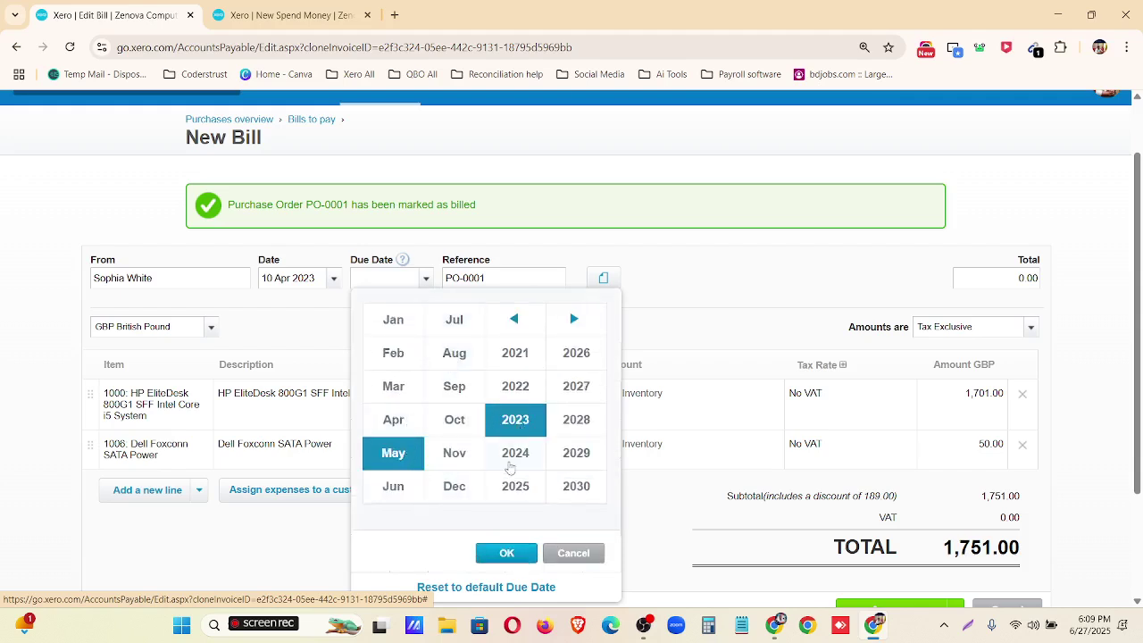
left_click(511, 552)
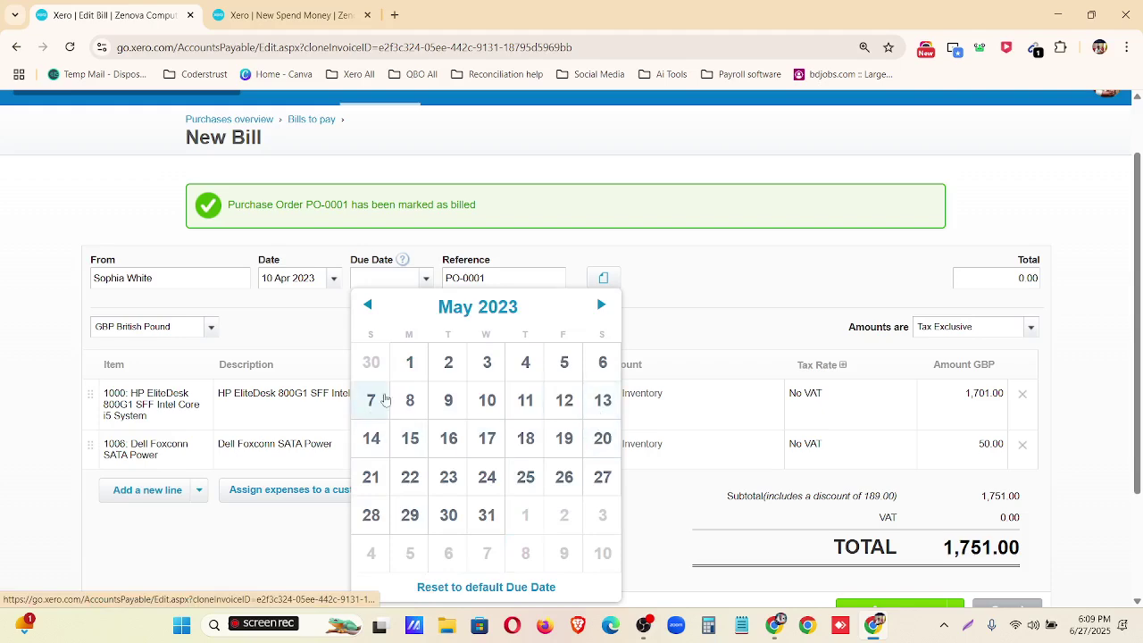
left_click(448, 401)
- Save the bill as a draft and dismiss the online bill payment promotion
scroll(384, 410, "down", 1)
scroll(384, 410, "down", 2)
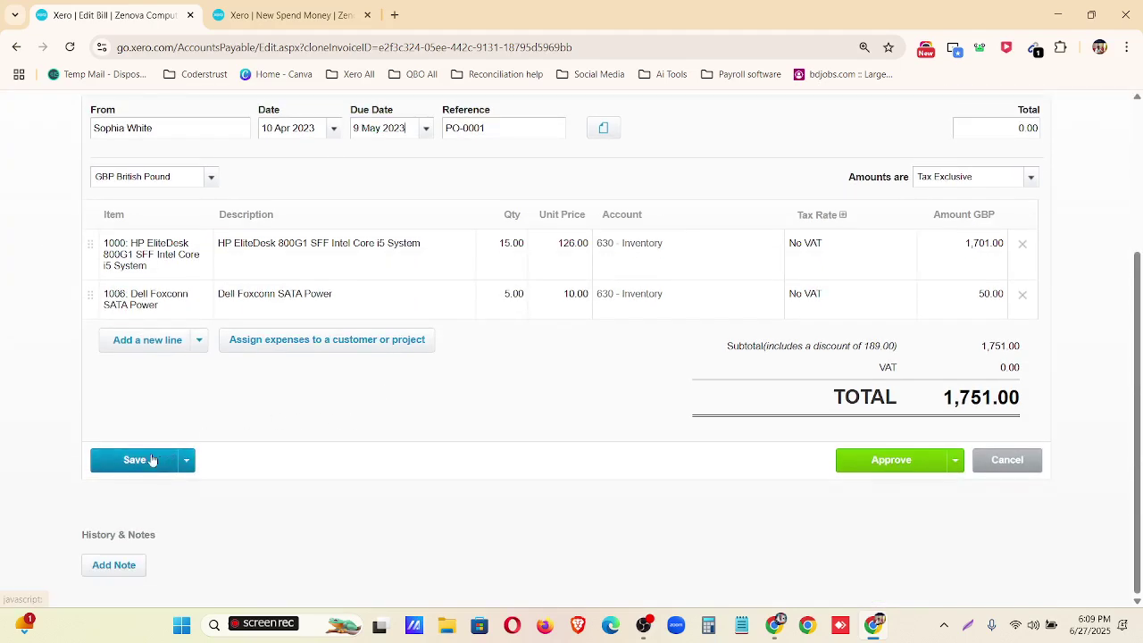
left_click(152, 459)
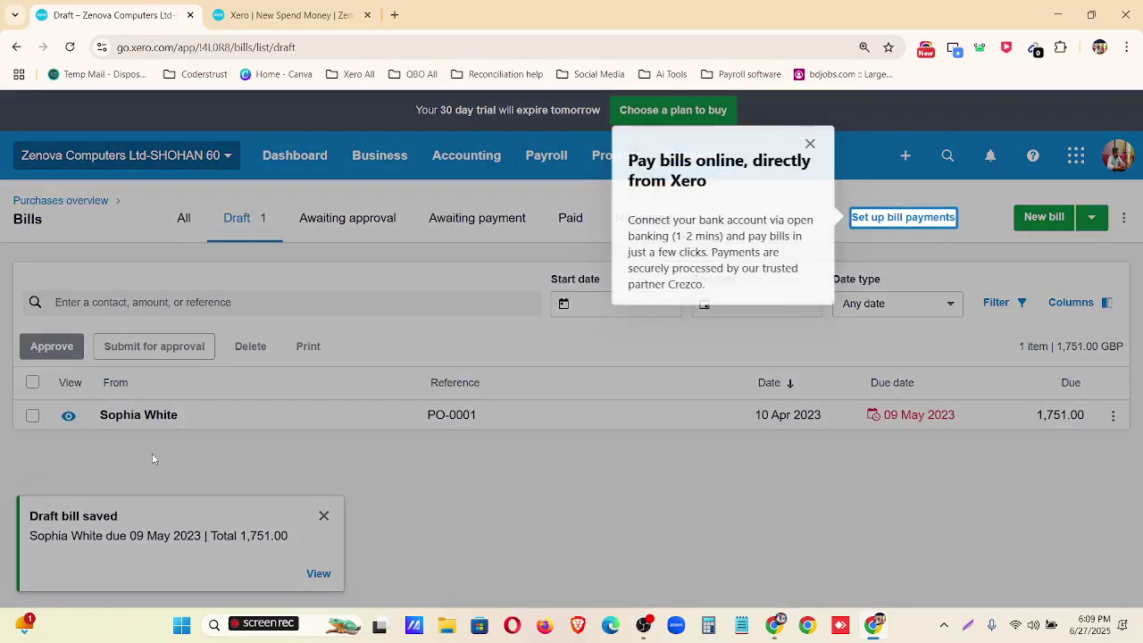
left_click(676, 506)
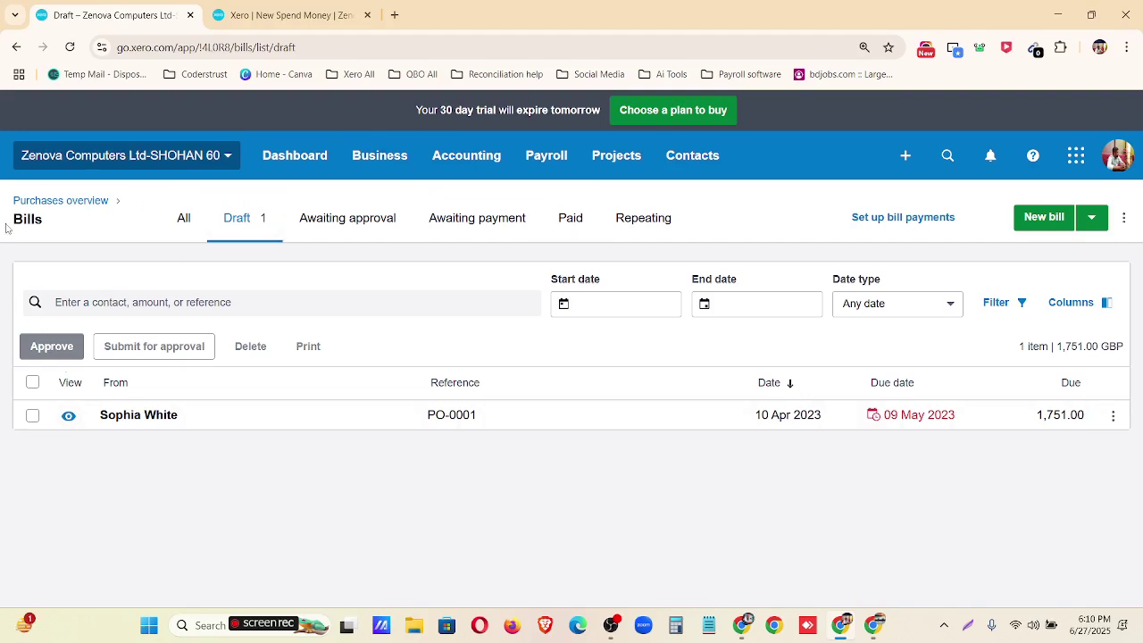
- Check the full bill list, return to the drafts and submit the draft bill for approval
left_click(184, 220)
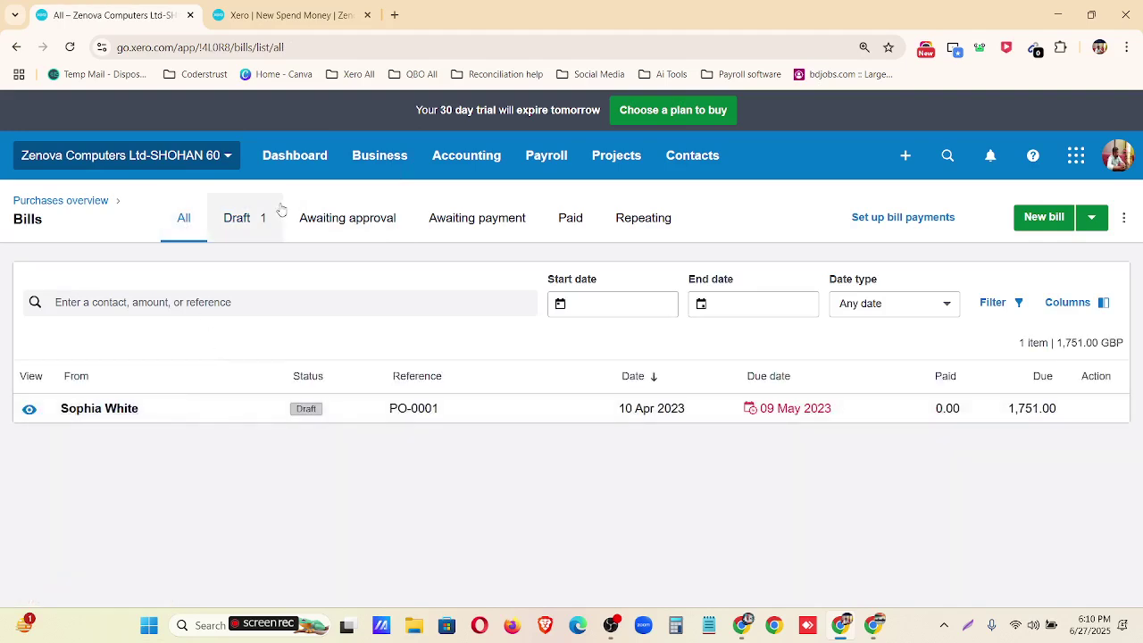
left_click(238, 220)
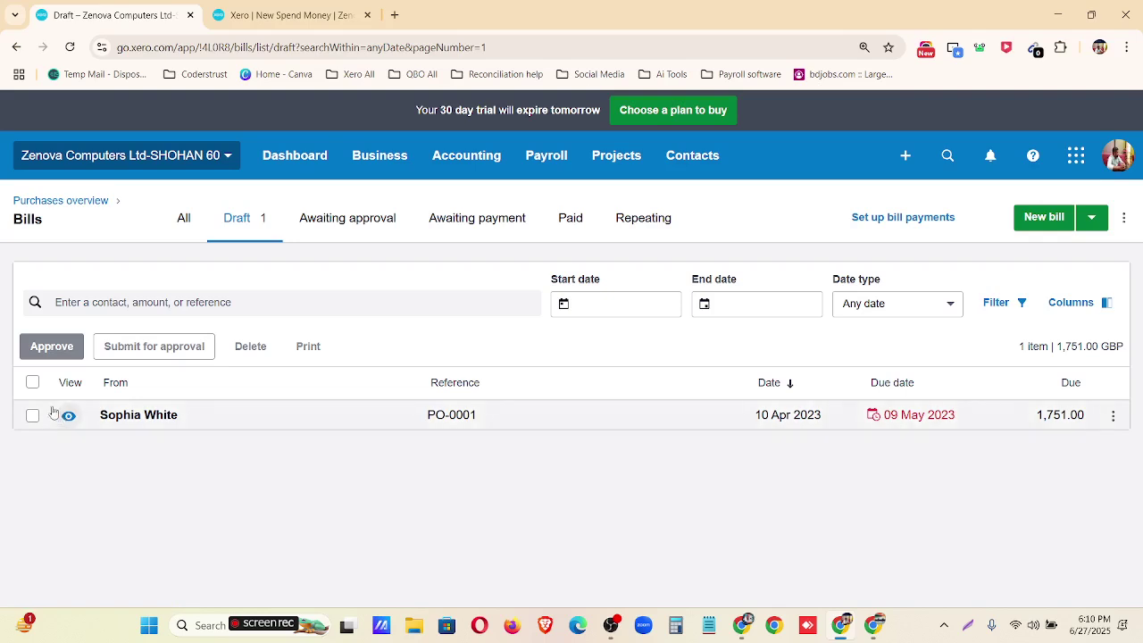
left_click(32, 384)
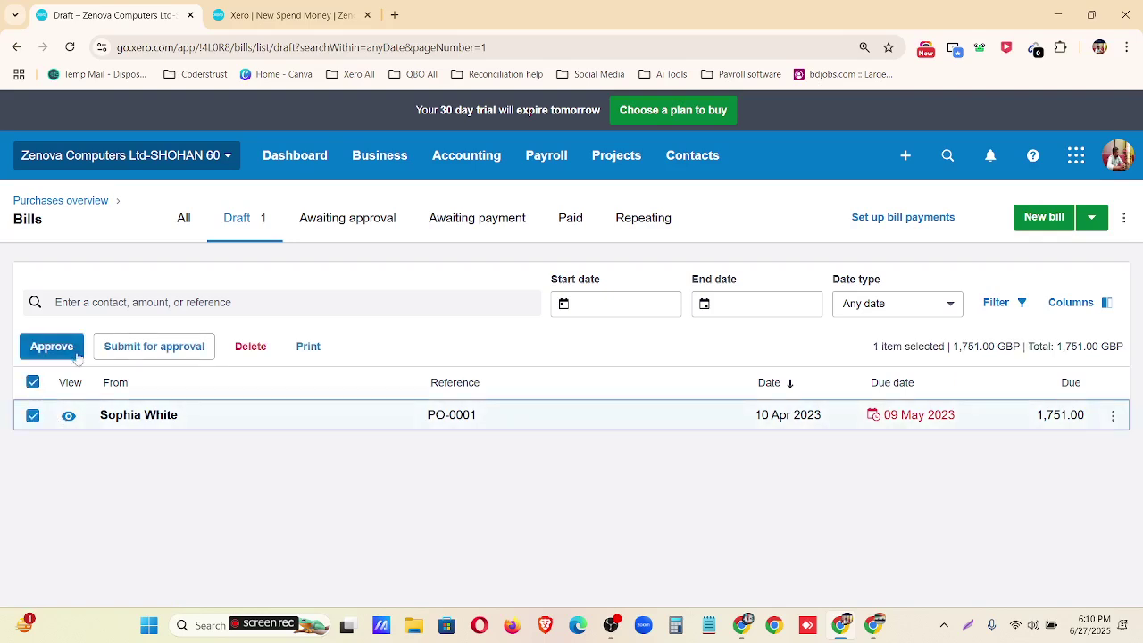
left_click(153, 348)
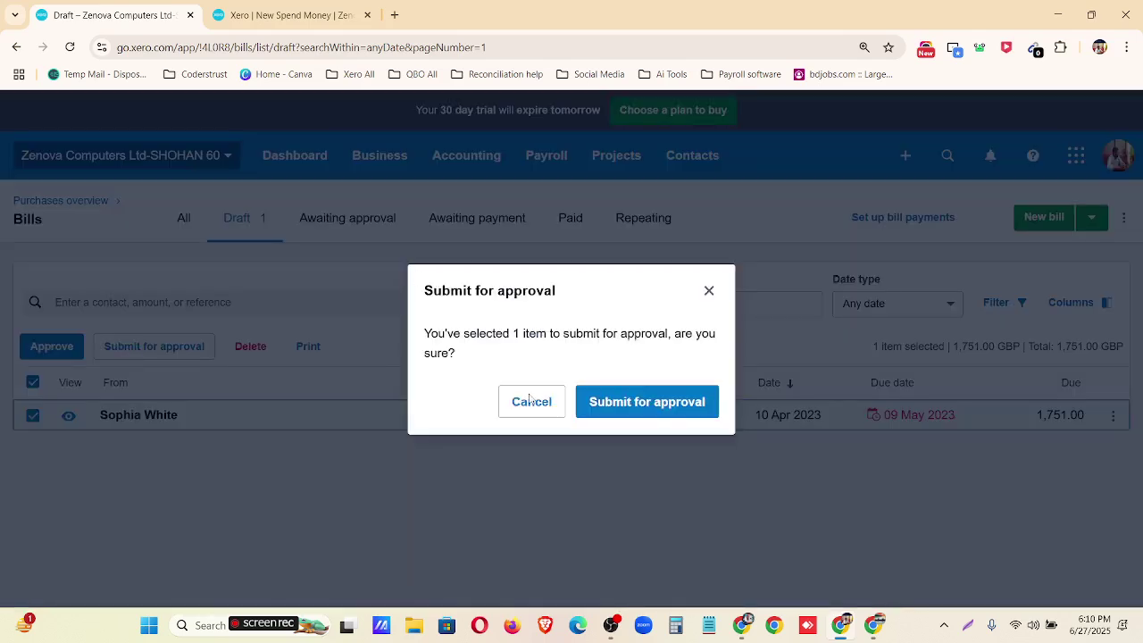
left_click(663, 407)
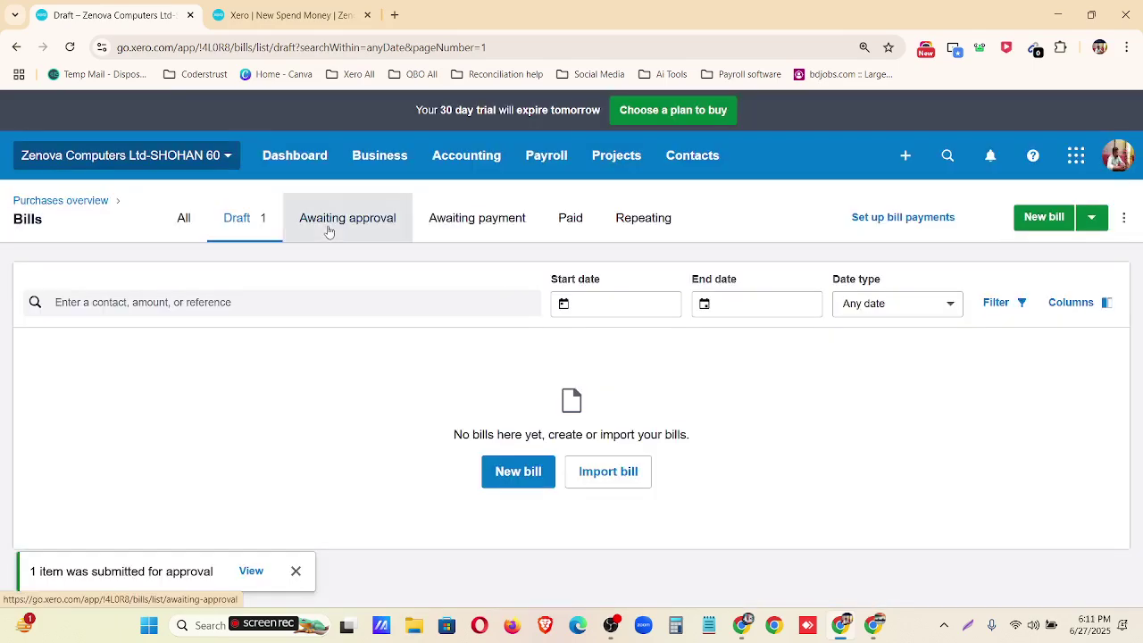
- Approve the submitted bill and open the list of bills awaiting payment
left_click(329, 219)
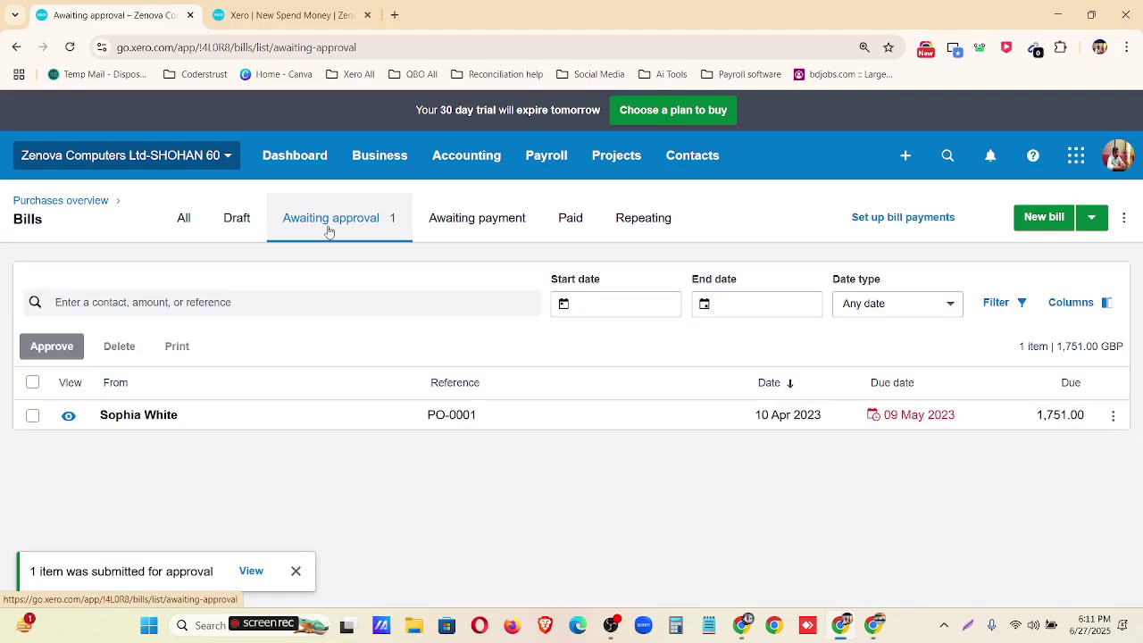
left_click(31, 417)
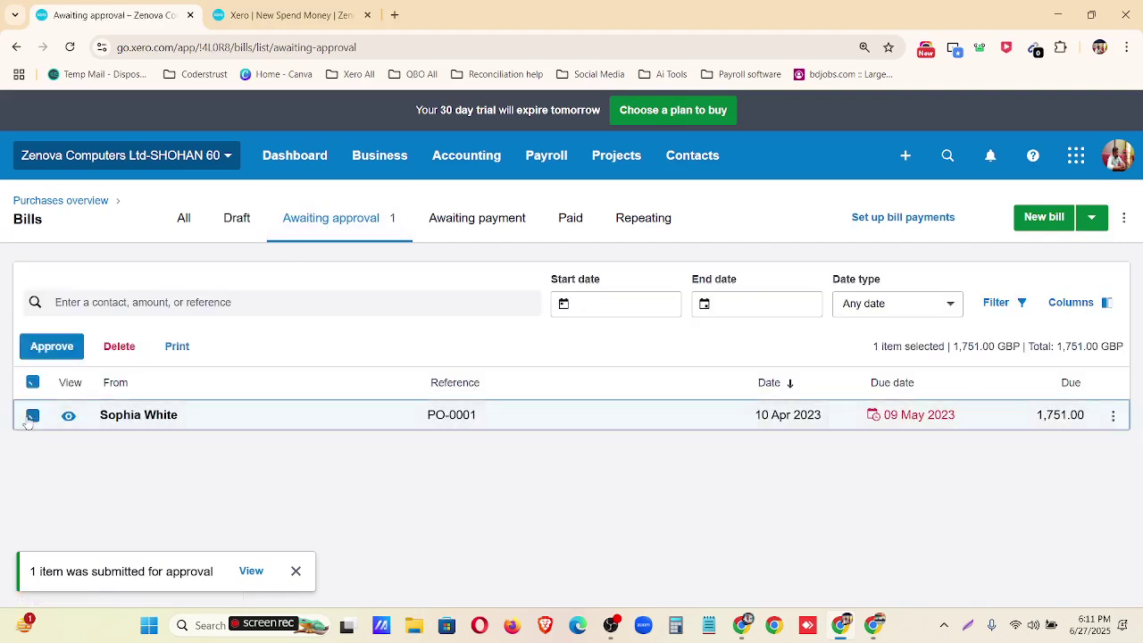
left_click(55, 348)
left_click(676, 401)
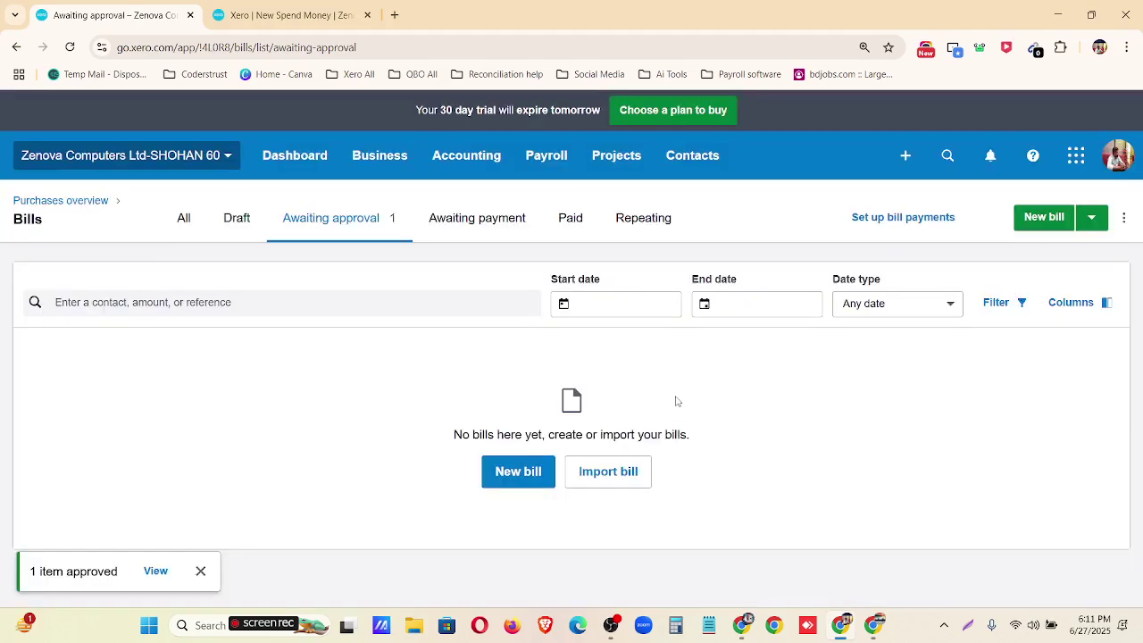
left_click(494, 244)
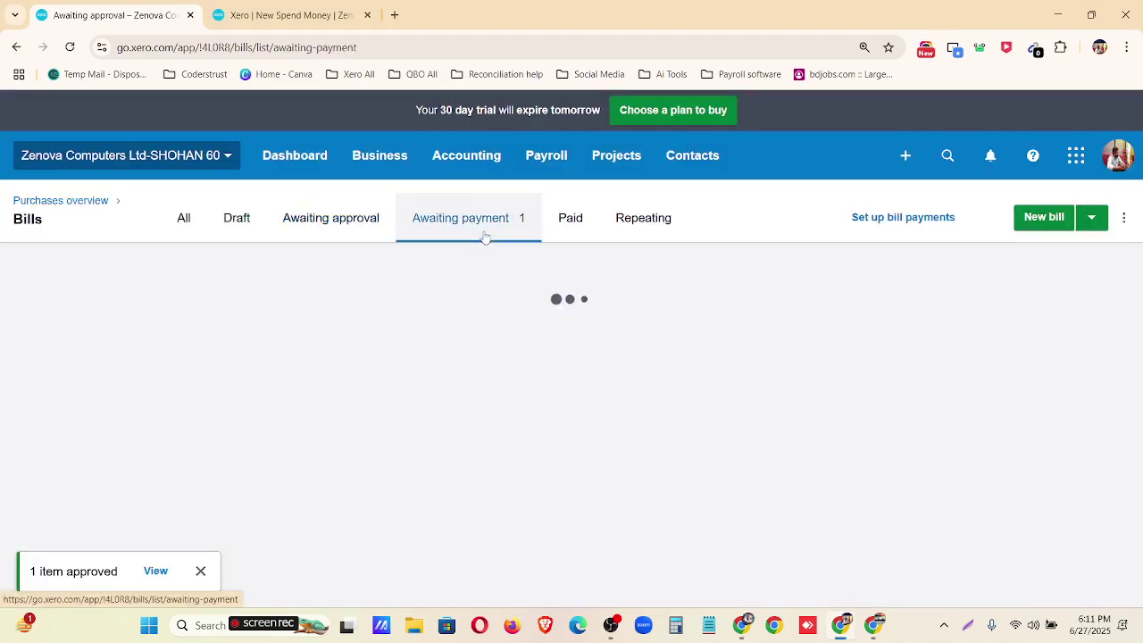
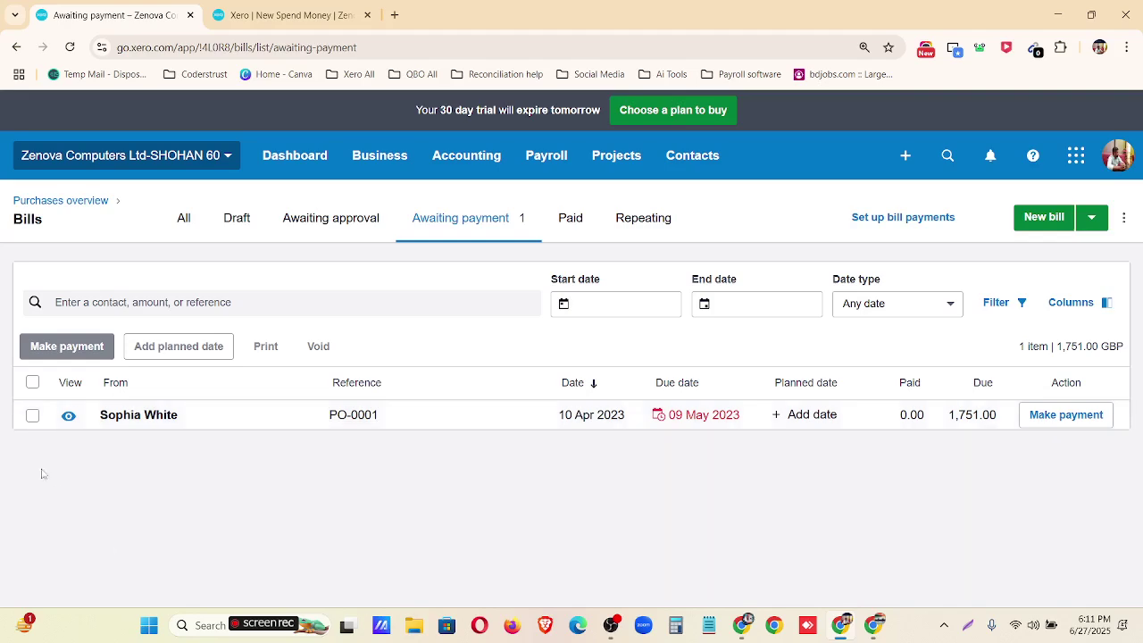
- Open the supplier bill awaiting payment at its payment section
left_click(430, 425)
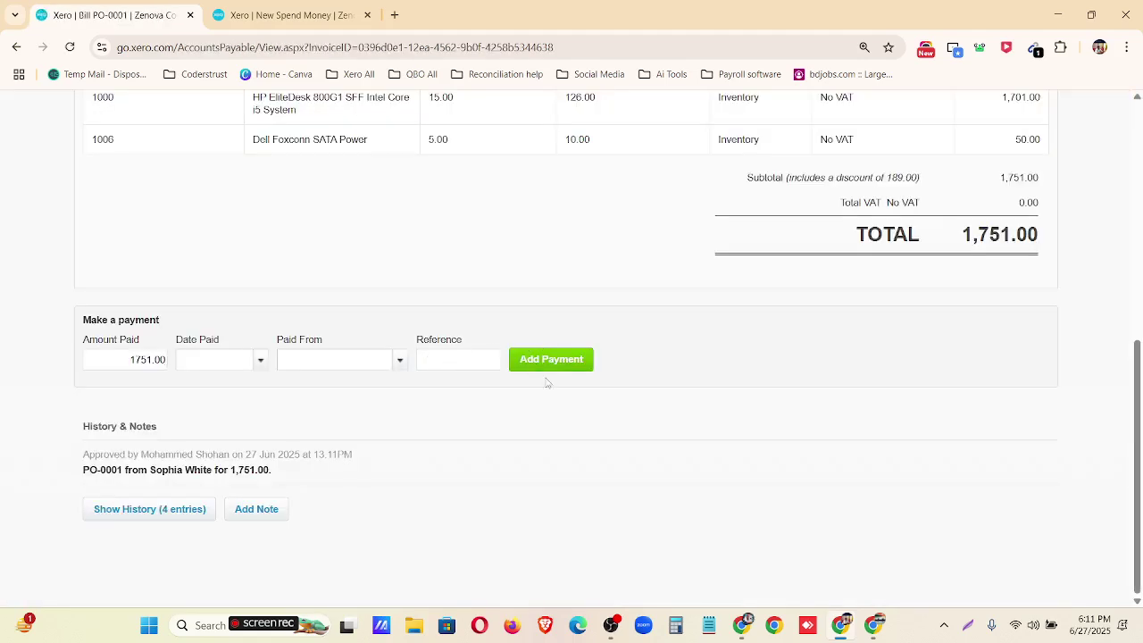
scroll(151, 340, "down", 4)
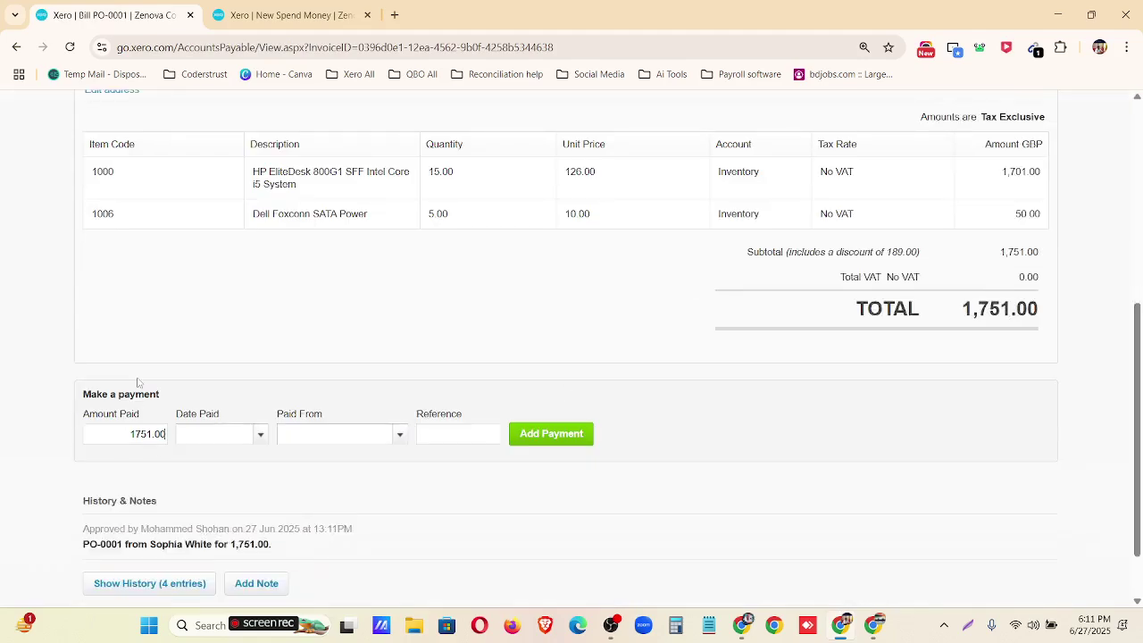
- Outline the bill's payment section and its individual fields with red annotation boxes, and close the annotation tool
left_click(971, 636)
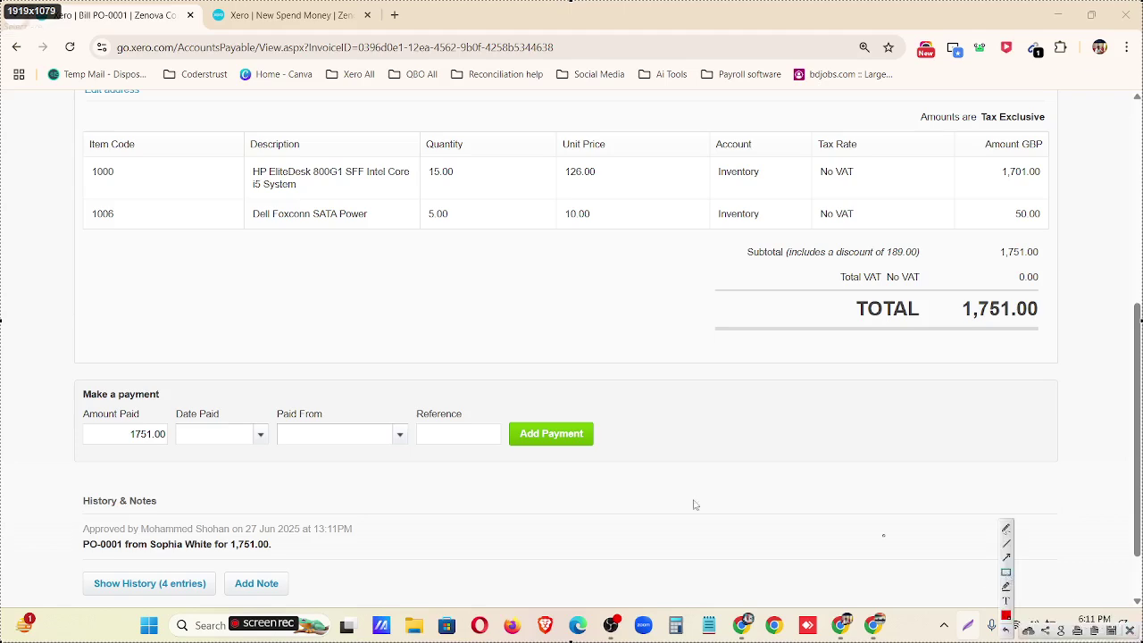
mouse_move(38, 363)
left_mouse_down()
mouse_move(518, 514)
mouse_move(835, 511)
mouse_move(830, 477)
left_mouse_up()
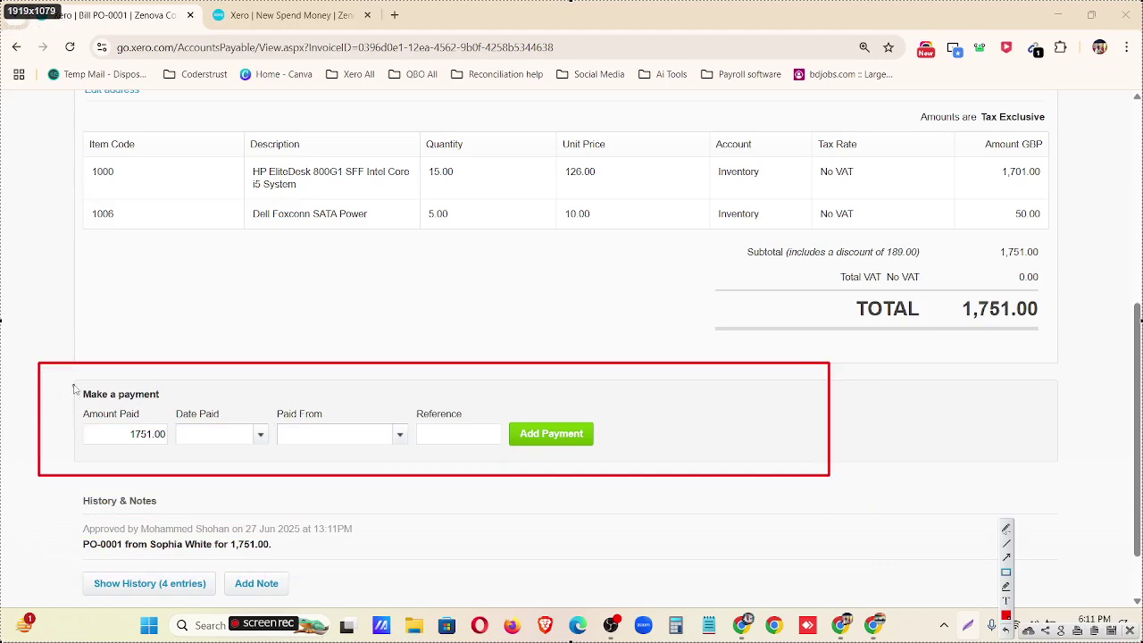
mouse_move(74, 388)
left_mouse_down()
mouse_move(169, 402)
mouse_move(88, 422)
mouse_move(169, 456)
left_mouse_up()
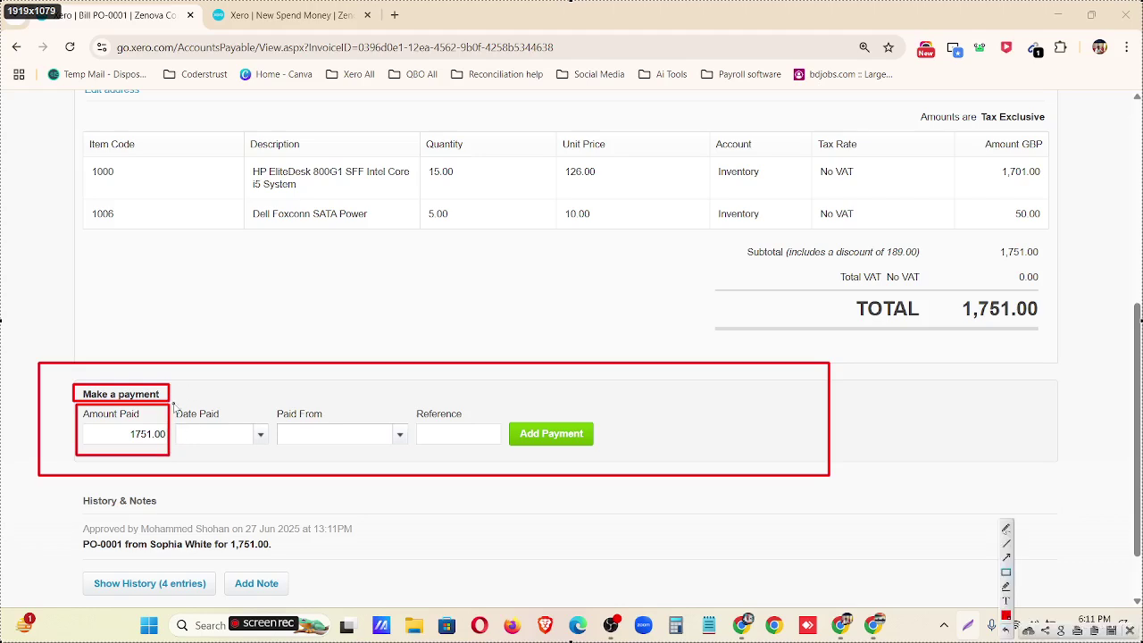
mouse_move(174, 403)
left_mouse_down()
mouse_move(236, 453)
mouse_move(267, 460)
left_mouse_up()
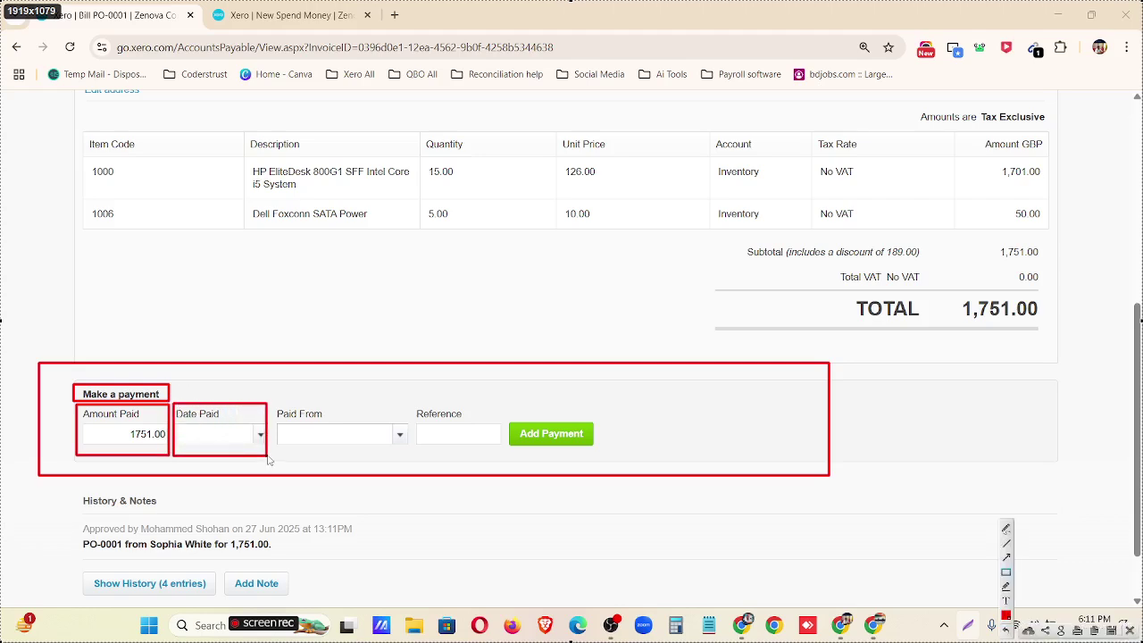
mouse_move(271, 404)
left_mouse_down()
mouse_move(321, 438)
mouse_move(412, 465)
left_mouse_up()
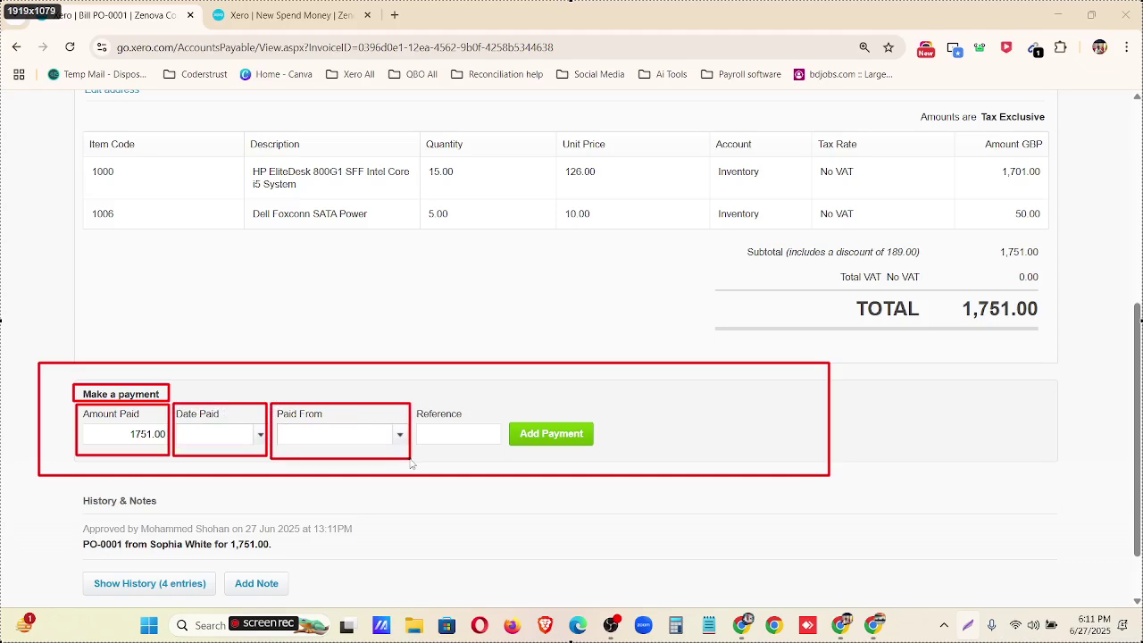
left_click_drag(416, 404, 482, 459)
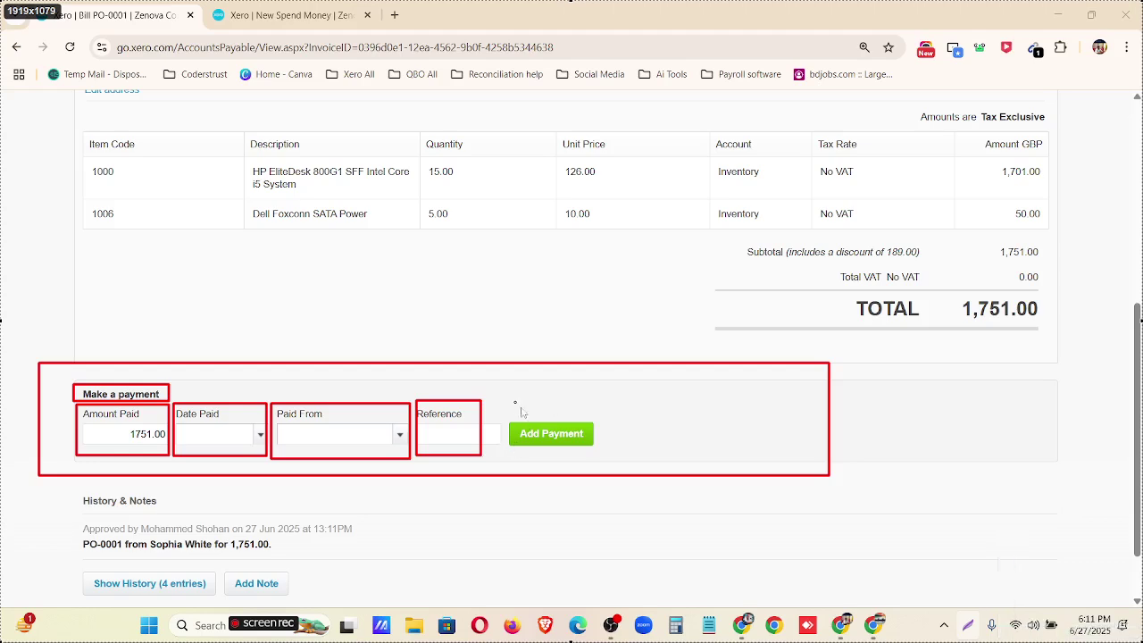
left_click_drag(516, 401, 589, 466)
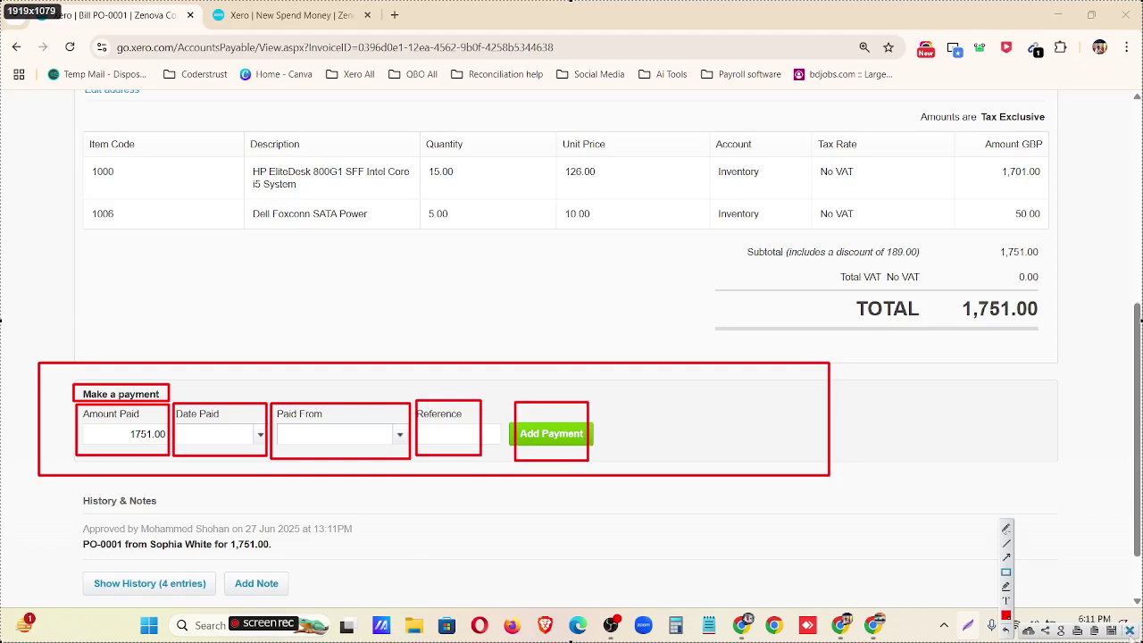
left_click(1130, 631)
scroll(716, 456, "up", 1)
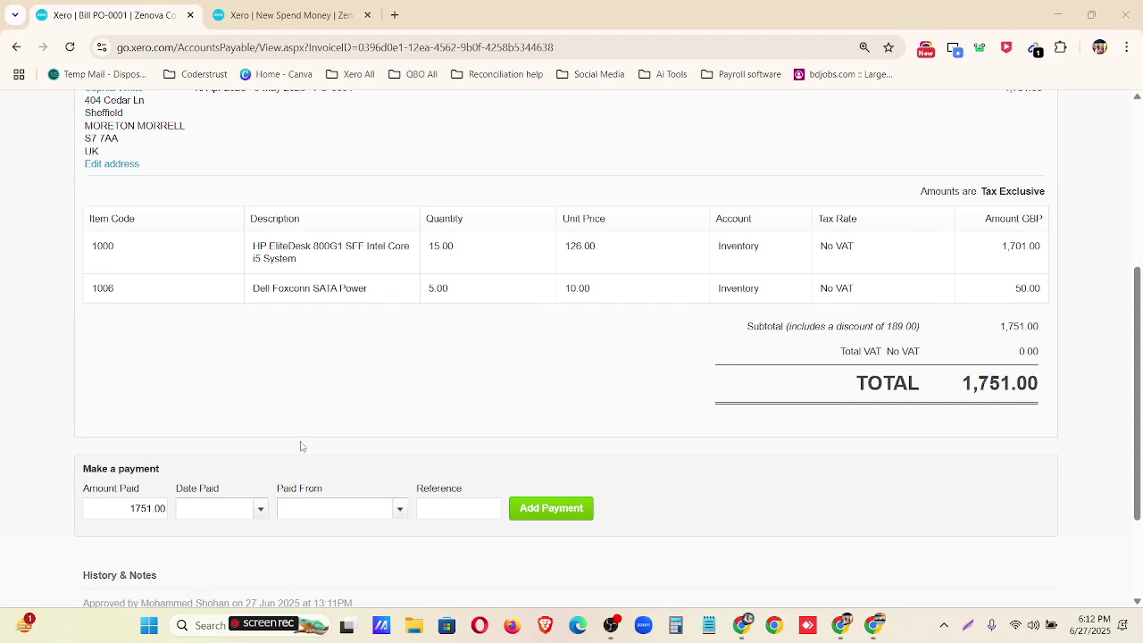
left_click(261, 509)
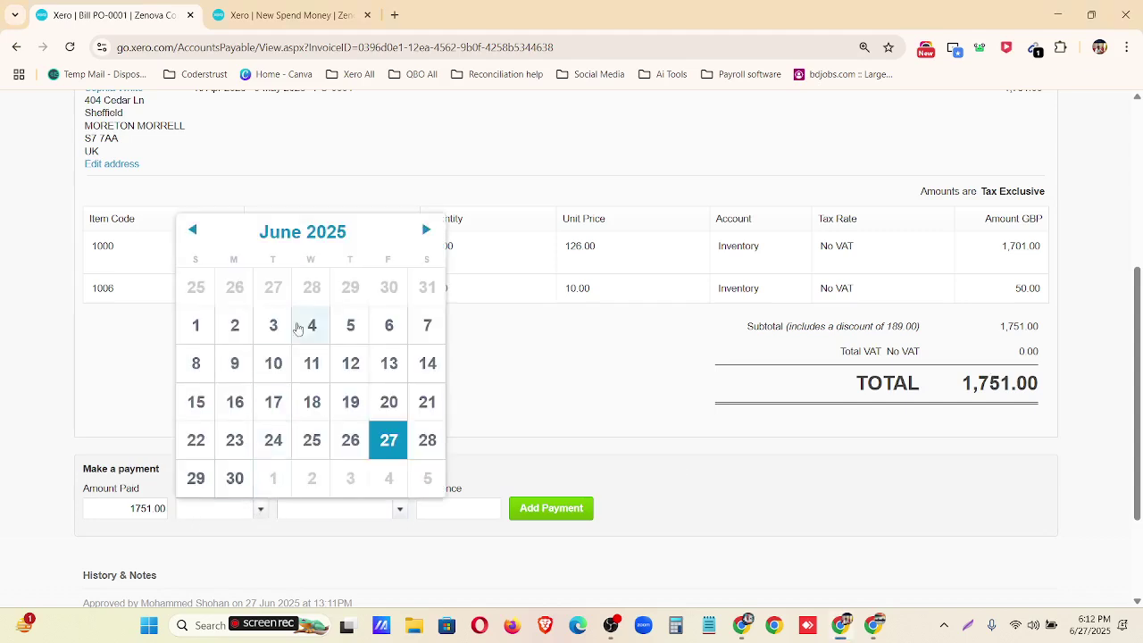
left_click(192, 230)
left_click(192, 230)
left_click(525, 241)
scroll(571, 169, "up", 2)
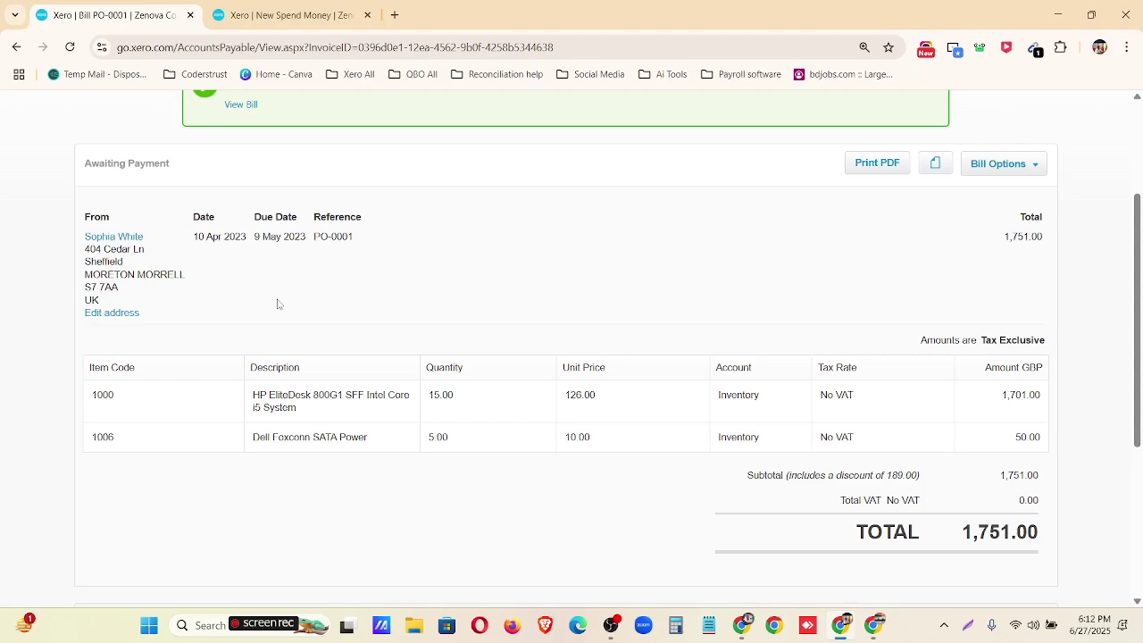
- Set the payment date to 20 Apr 2023 and choose RBS Bank–Checking as the account paid from
scroll(277, 304, "down", 3)
left_click(259, 360)
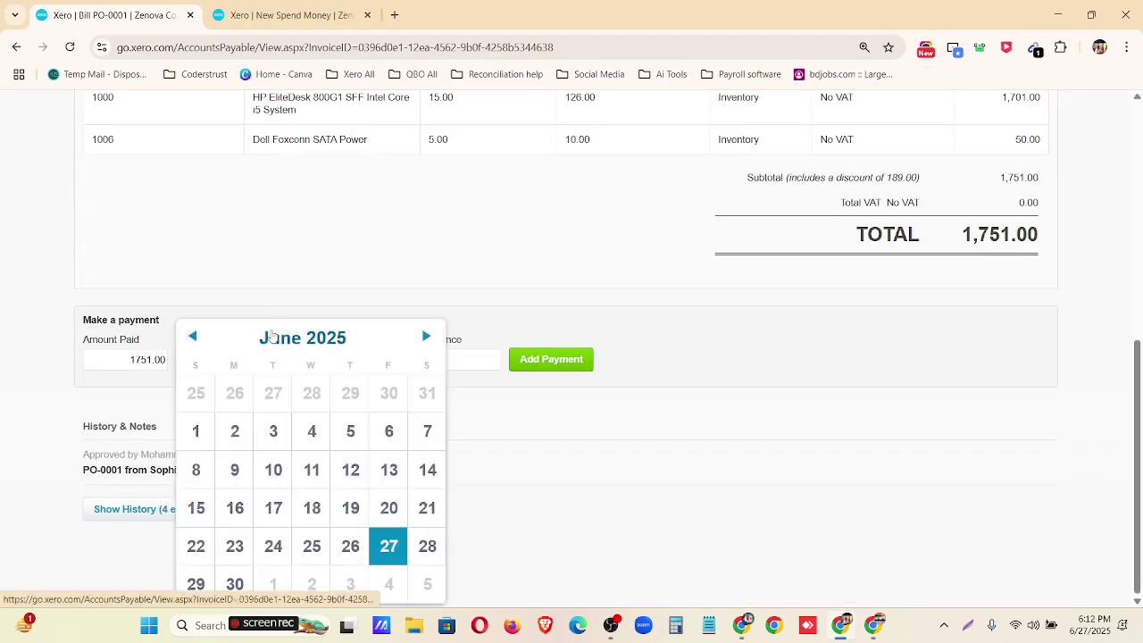
left_click(274, 340)
left_click(225, 459)
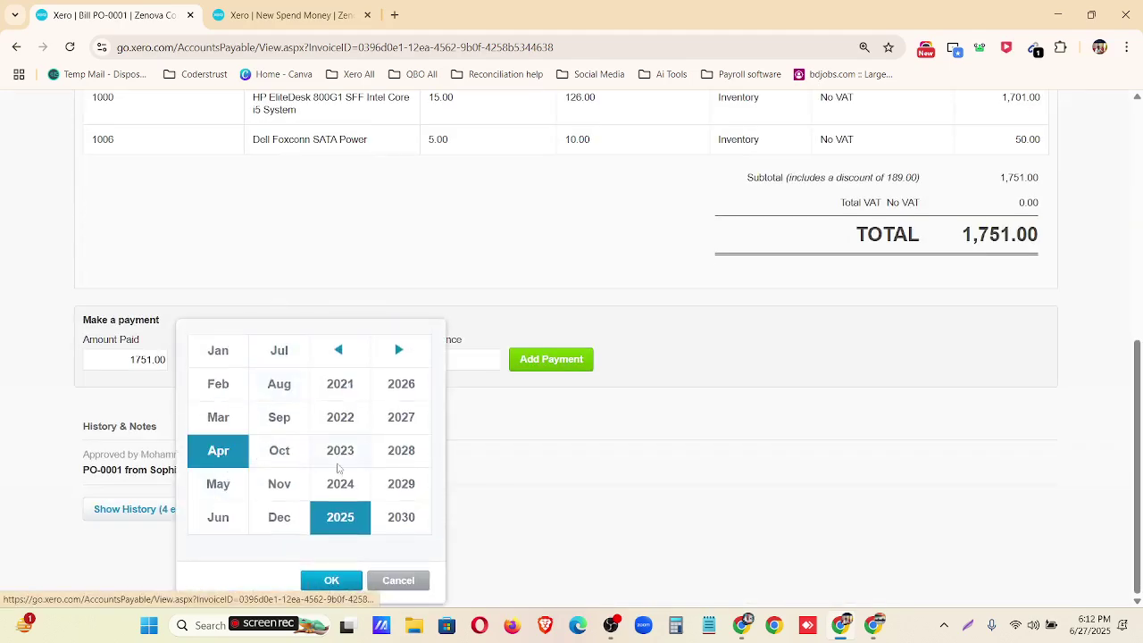
left_click(345, 461)
left_click(331, 582)
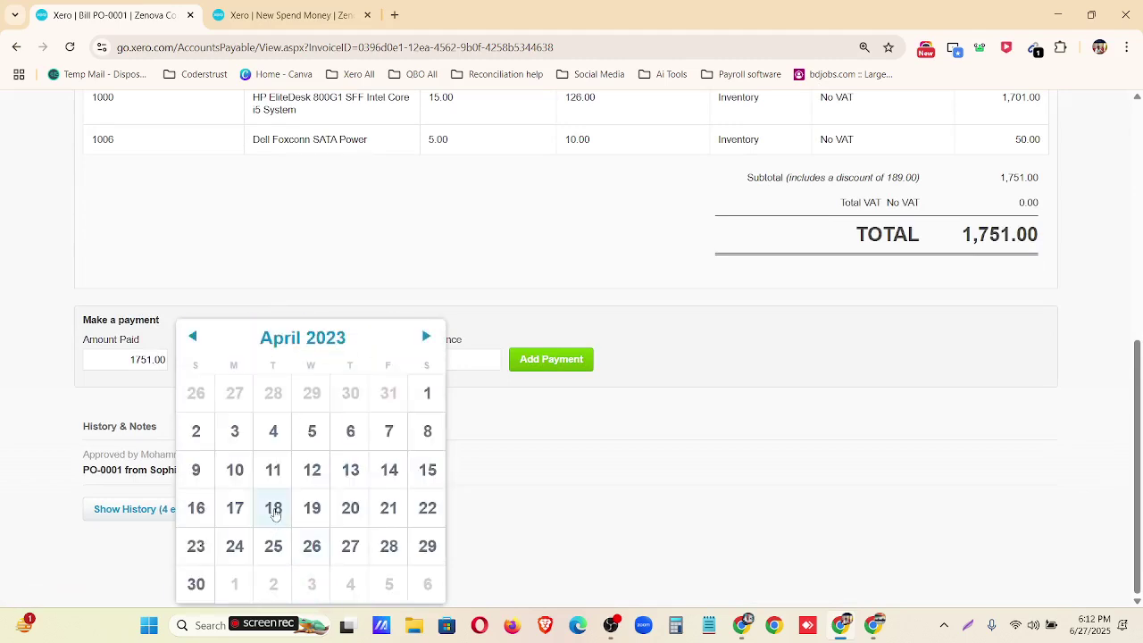
left_click(357, 514)
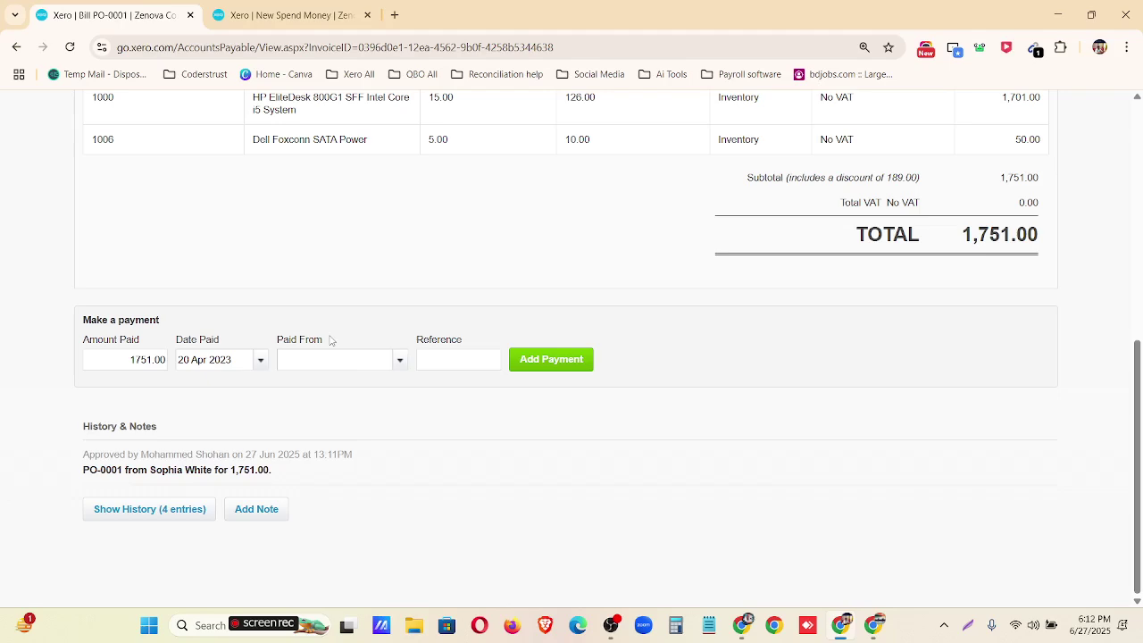
left_click(400, 360)
left_click(379, 417)
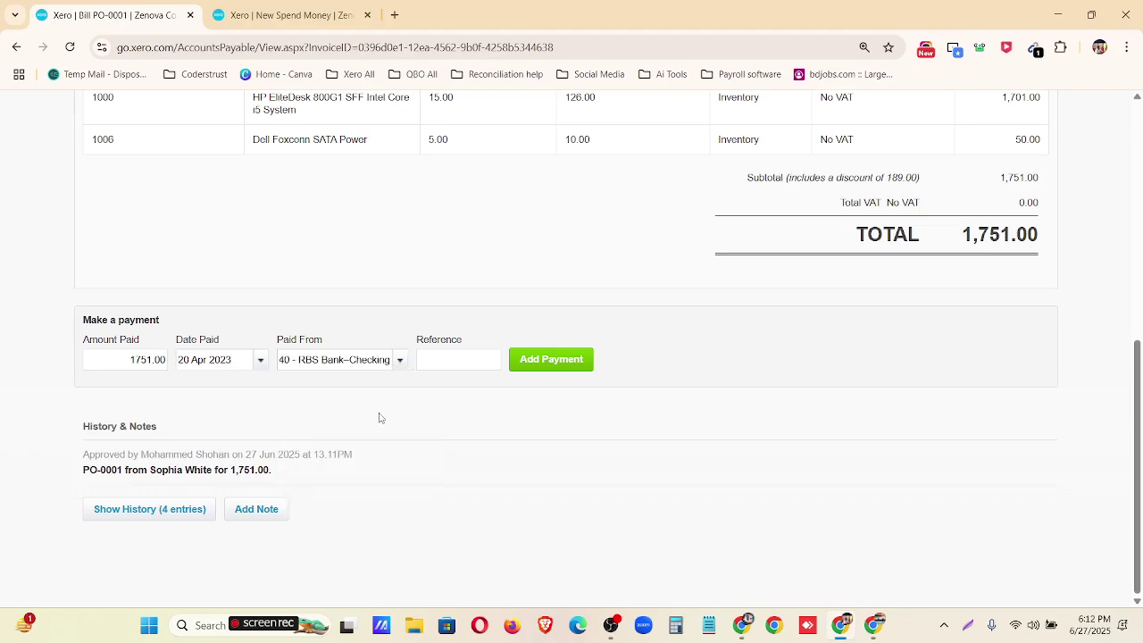
- Copy the bill's reference into the payment reference and add the full payment to the bill
left_click(560, 362)
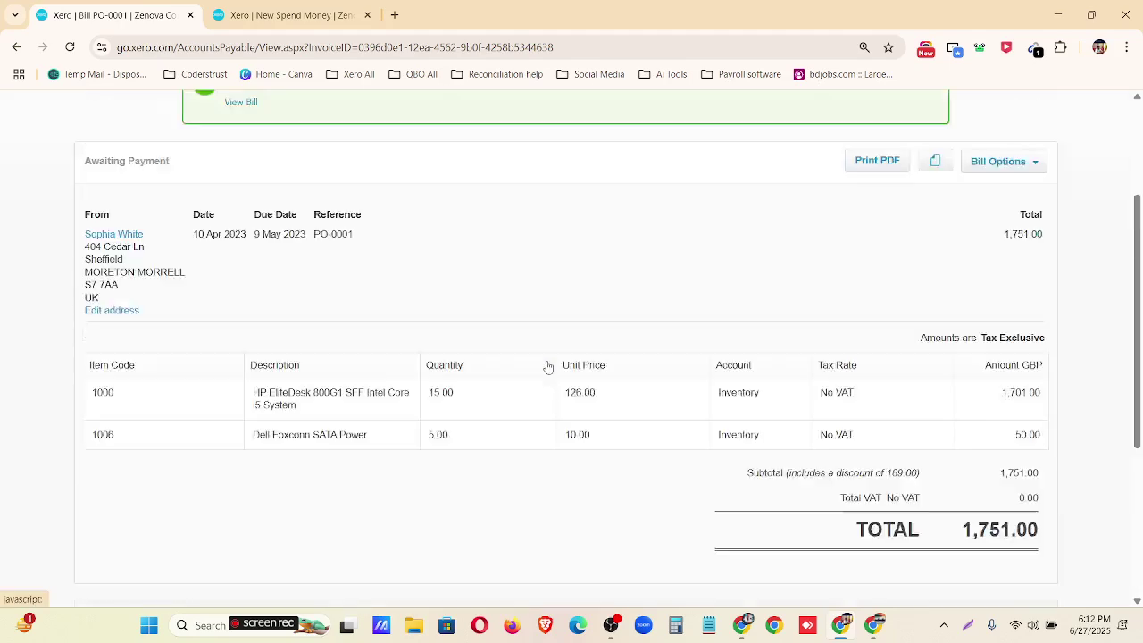
left_click_drag(354, 384, 317, 393)
key("ctrl+c")
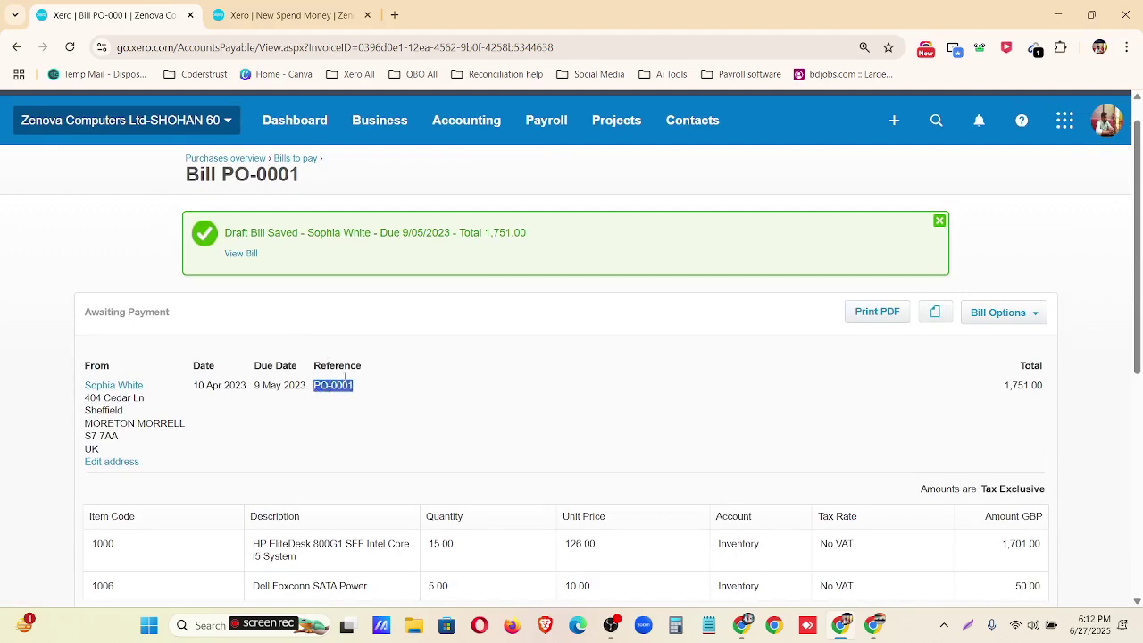
scroll(345, 375, "down", 5)
left_click(439, 358)
key("ctrl+v")
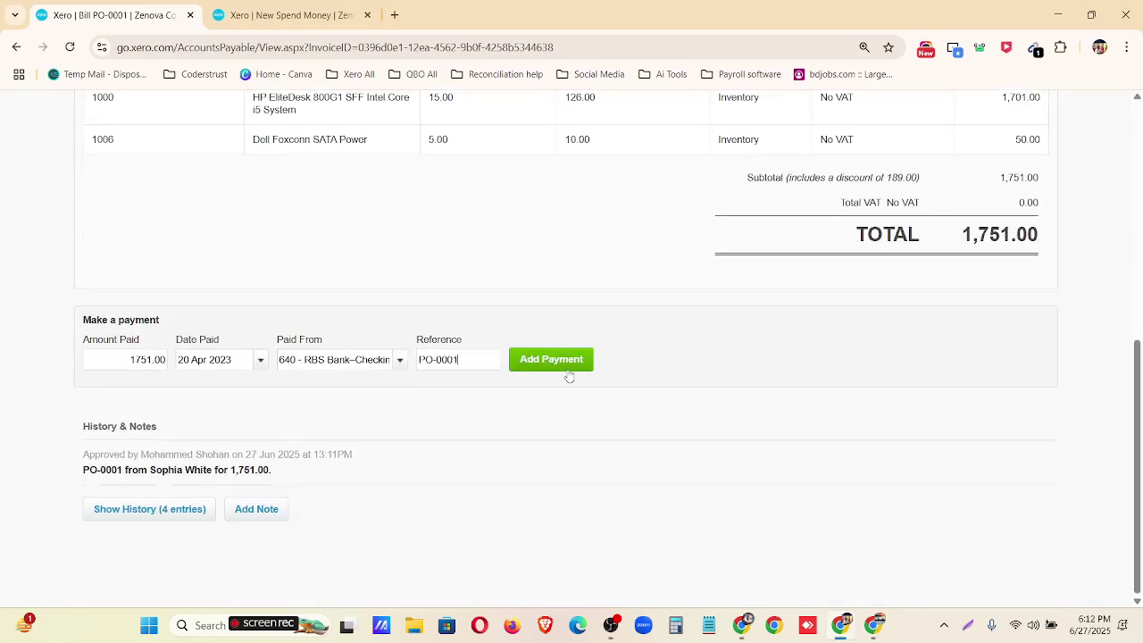
left_click(544, 360)
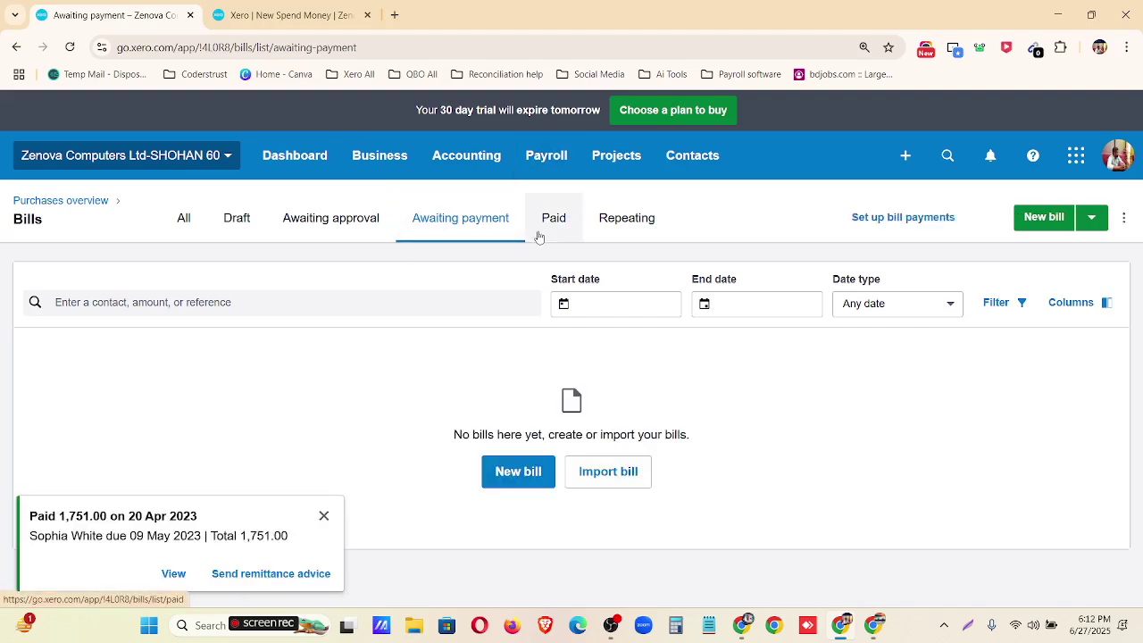
- Show the paid bills and dismiss the online bill payment promotion and the payment notification
left_click(548, 230)
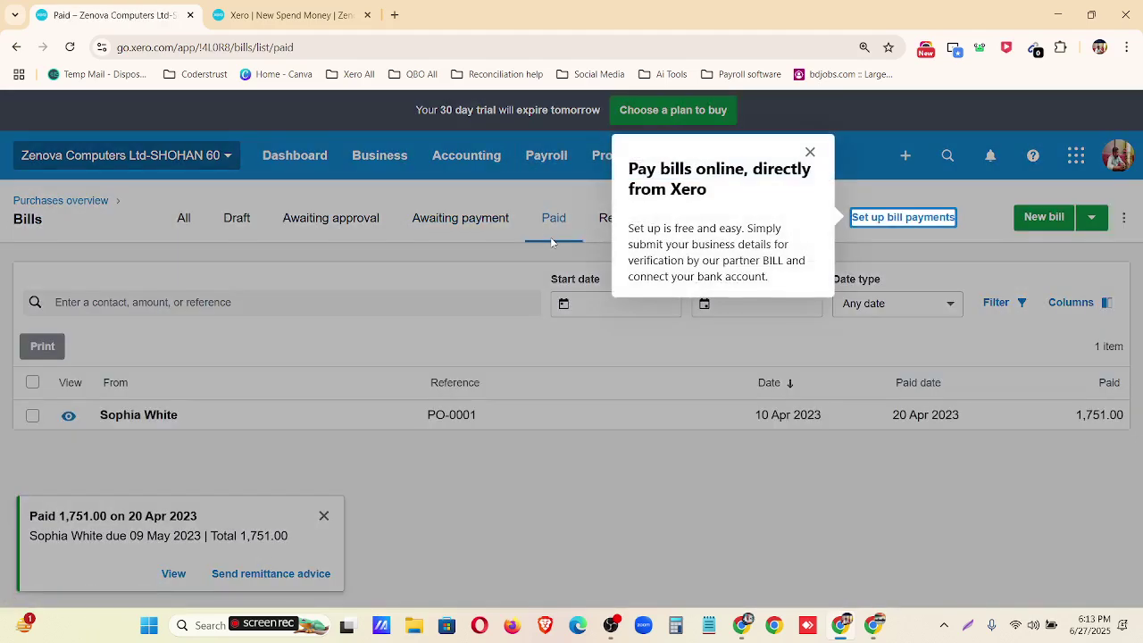
left_click(810, 152)
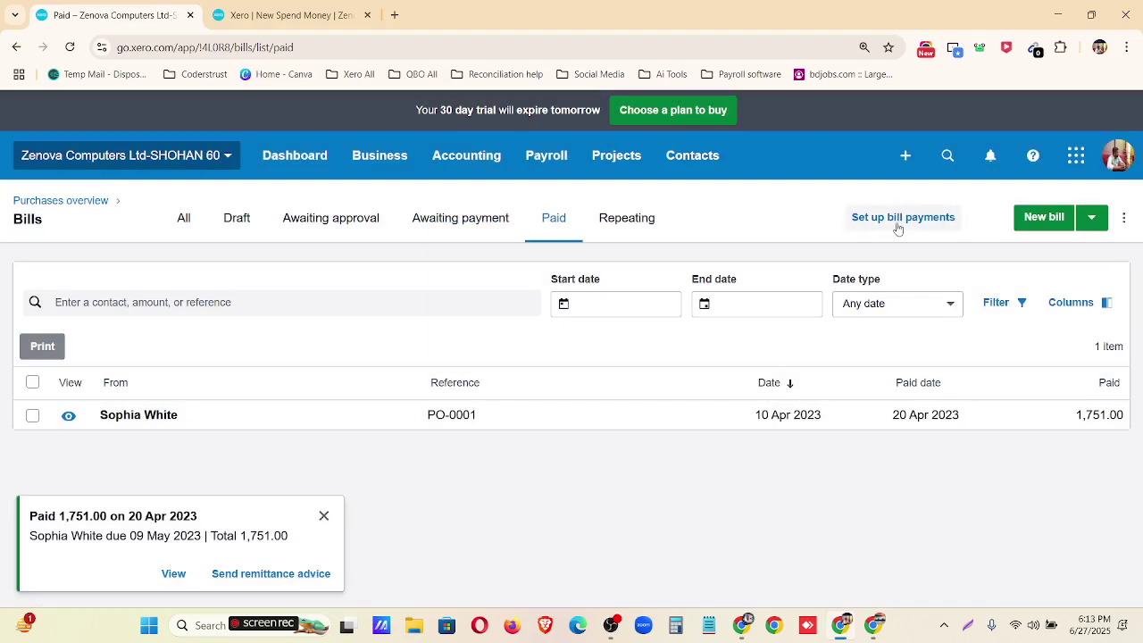
left_click(323, 516)
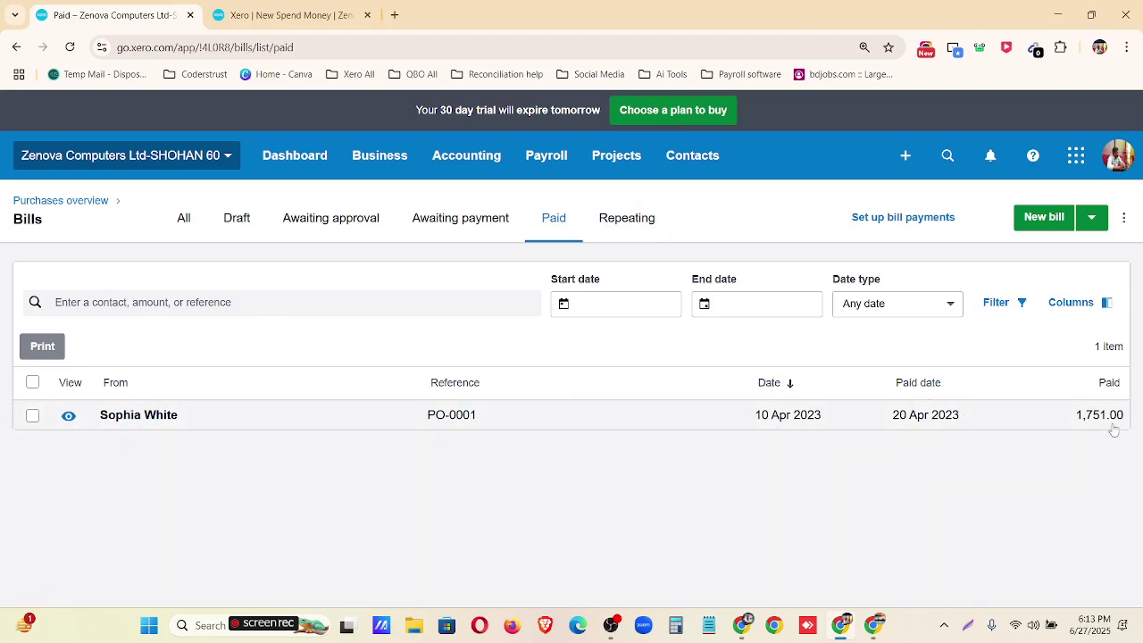
- Select the paid supplier bill and print it as a PDF
left_click(32, 415)
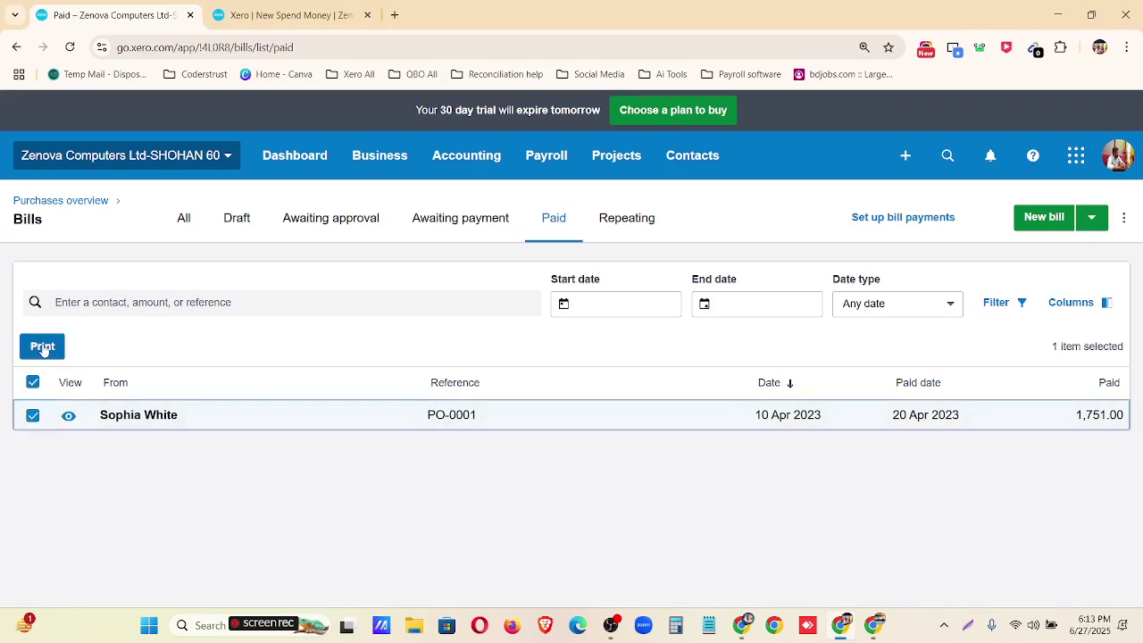
left_click(42, 347)
left_click(685, 394)
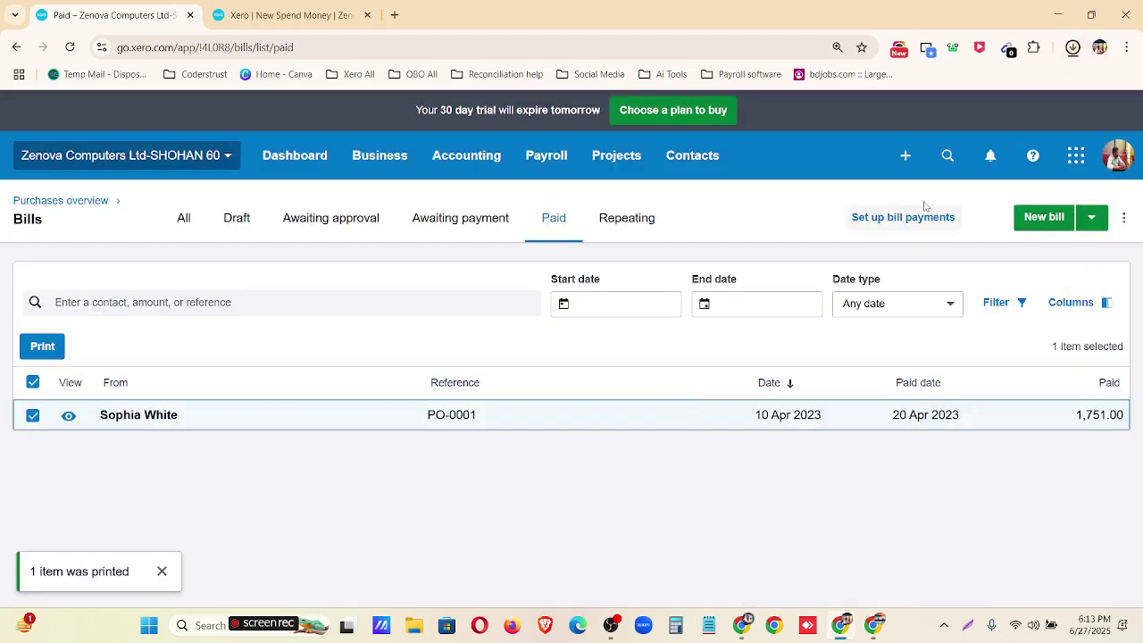
- Open the downloaded bill PDF, review its line items, amount paid and amount due, and close it
left_click(1061, 82)
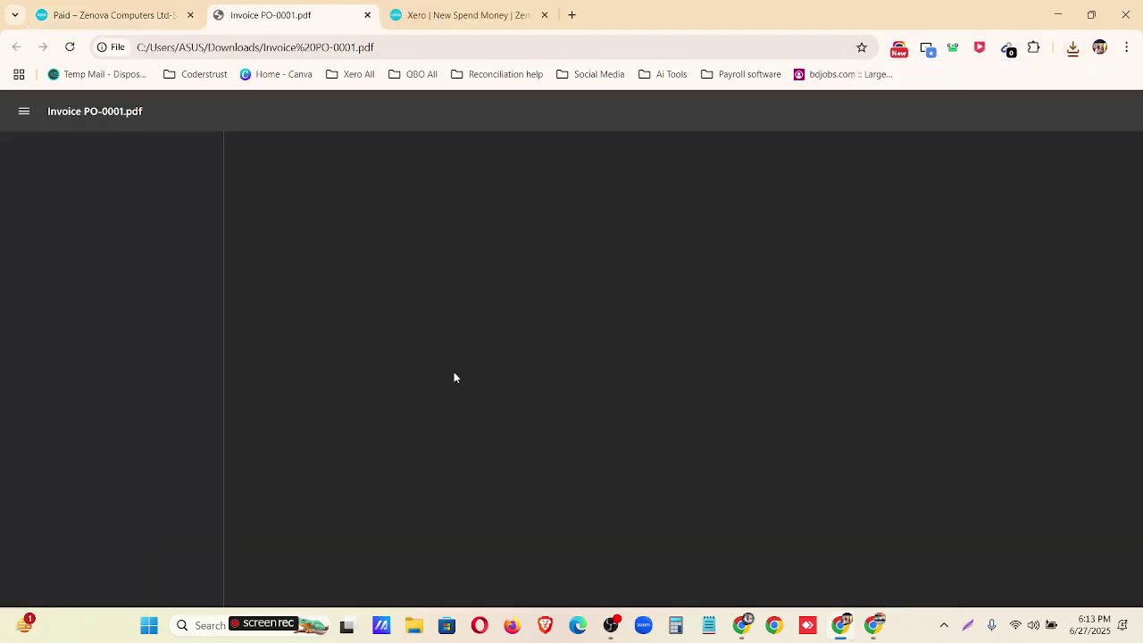
scroll(894, 286, "down", 1)
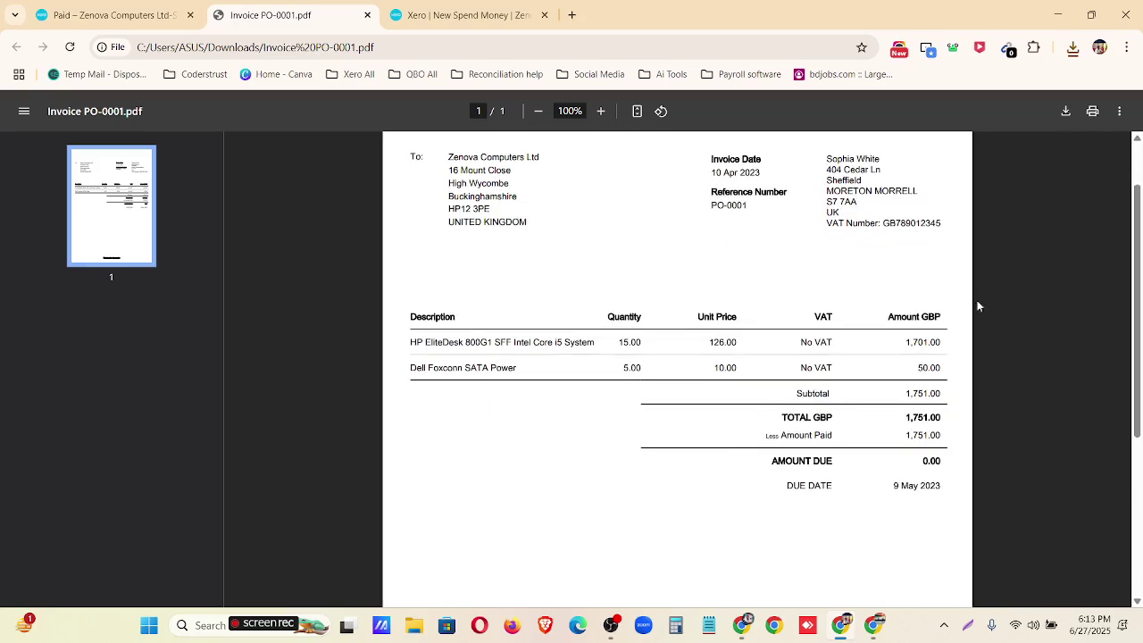
scroll(1016, 327, "down", 2)
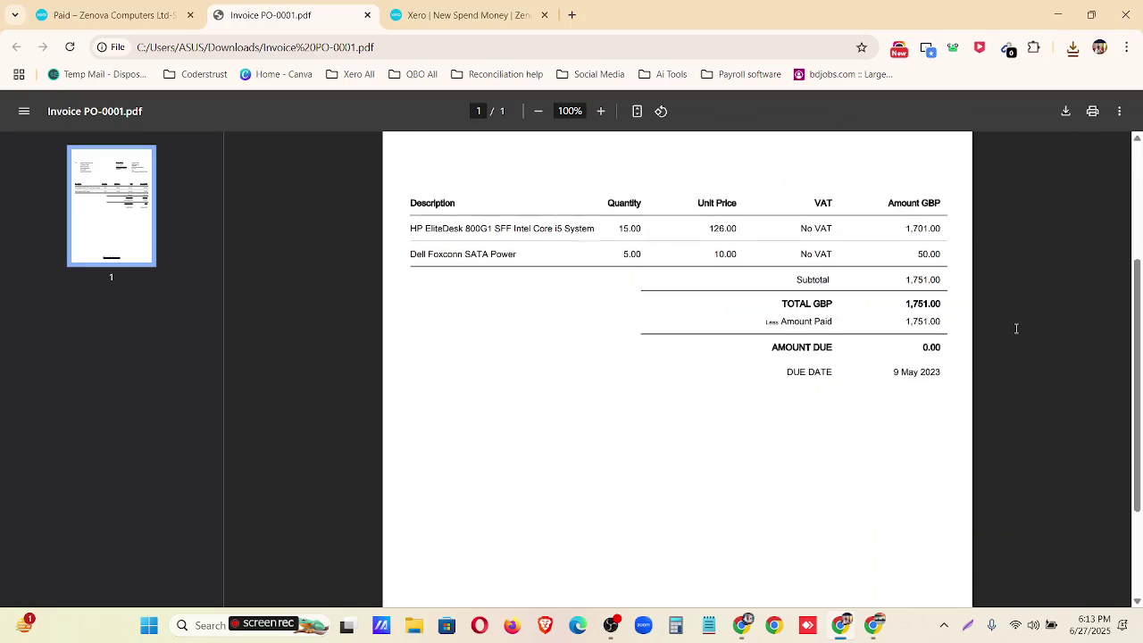
scroll(905, 321, "down", 2)
scroll(908, 326, "up", 3)
scroll(909, 326, "up", 2)
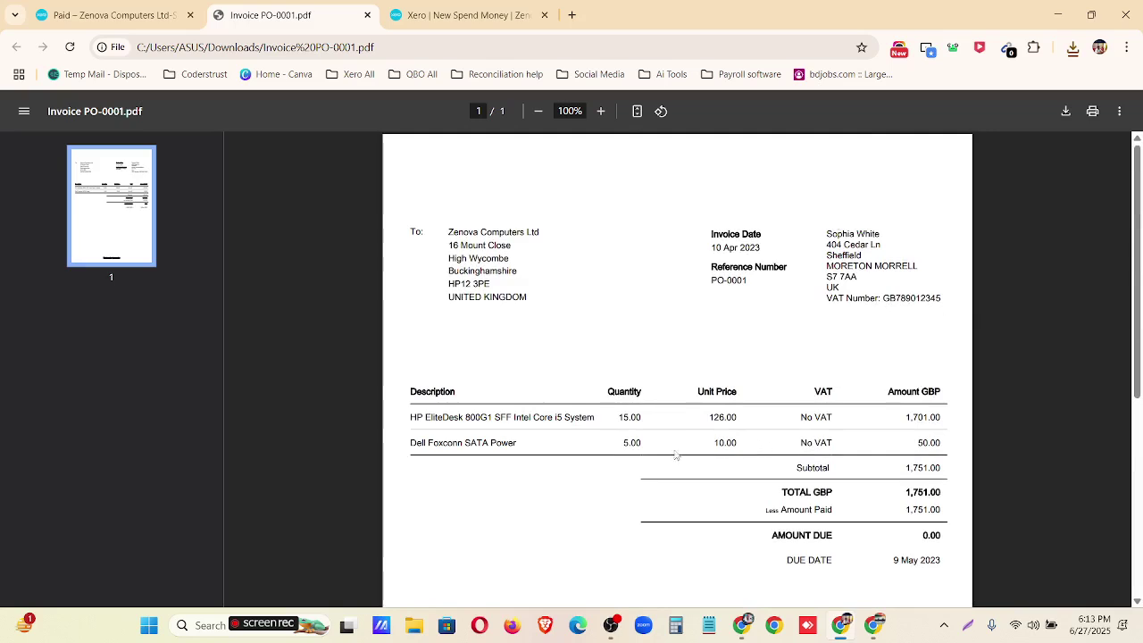
left_click(367, 14)
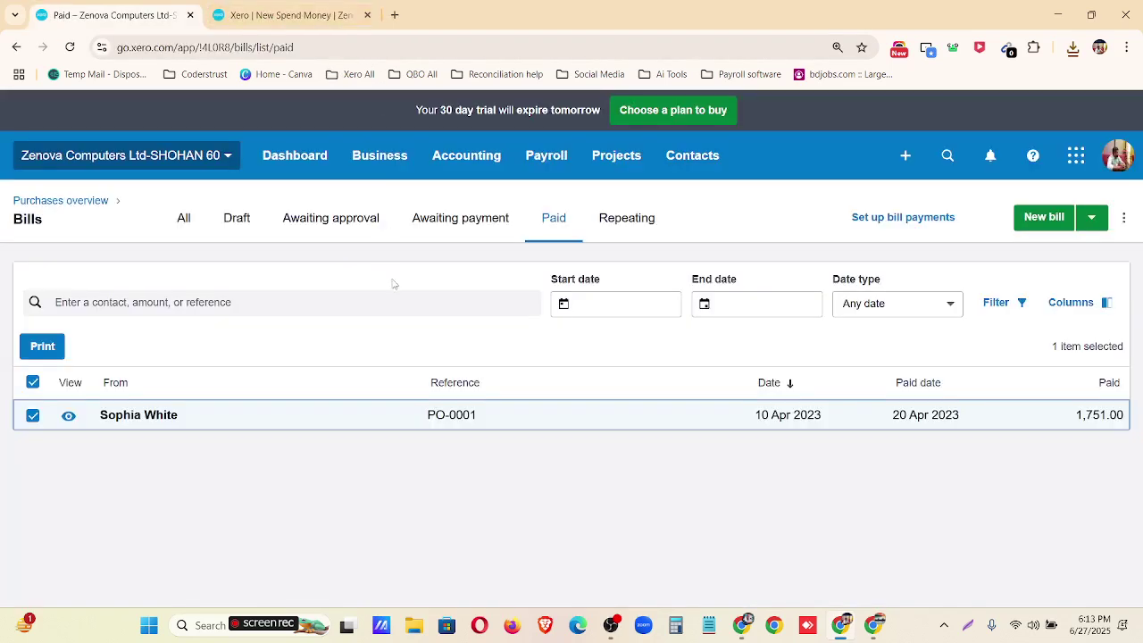
- Return to the purchases overview and start a new bill
left_click(78, 204)
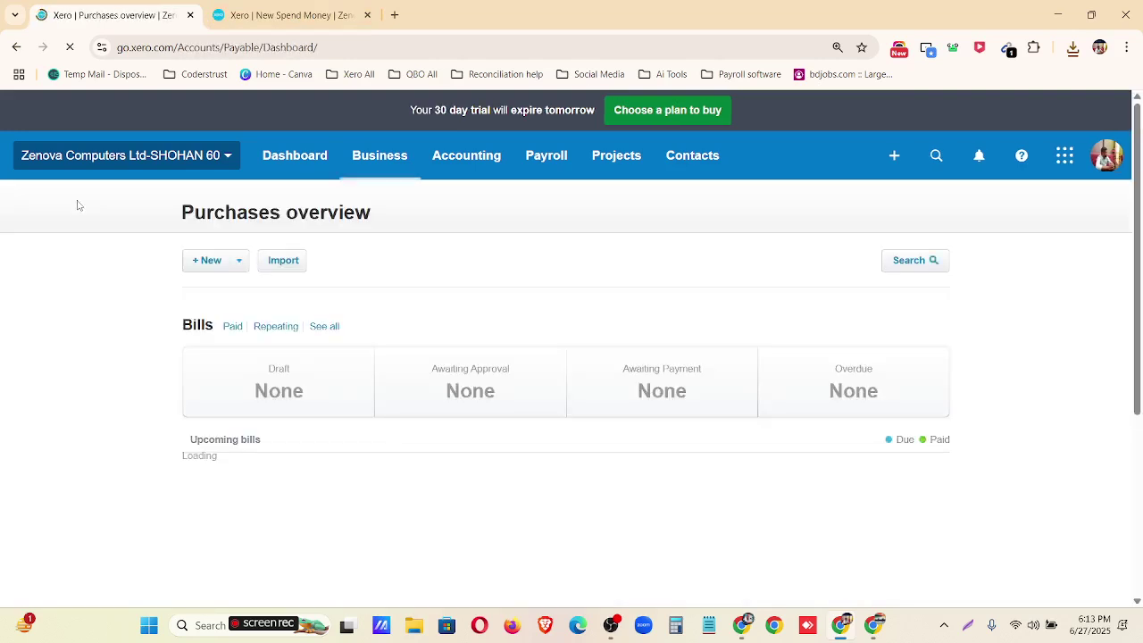
left_click(241, 260)
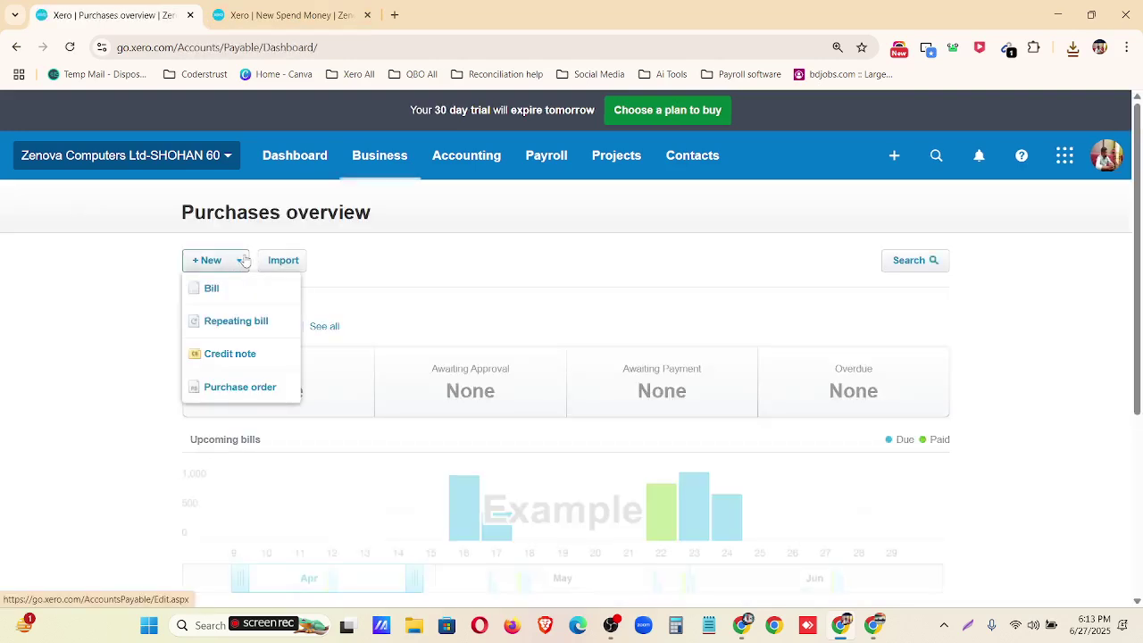
left_click(229, 302)
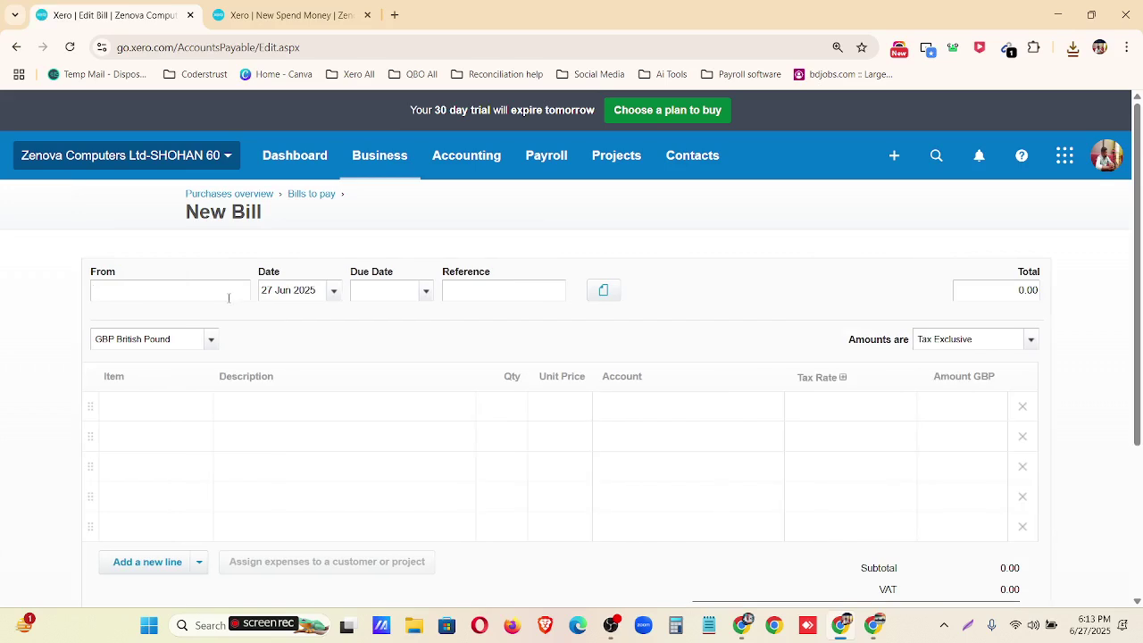
- Choose the first supplier contact matching "w" for the new bill and set the bill date to 10 Mar 2024
type("w")
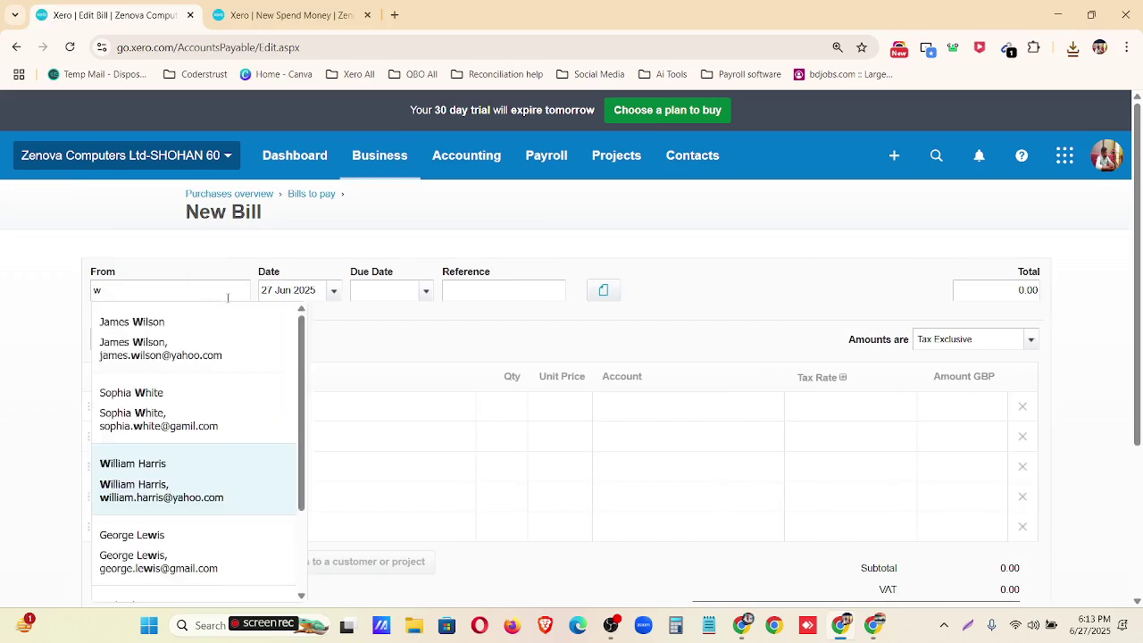
triple_click(223, 355)
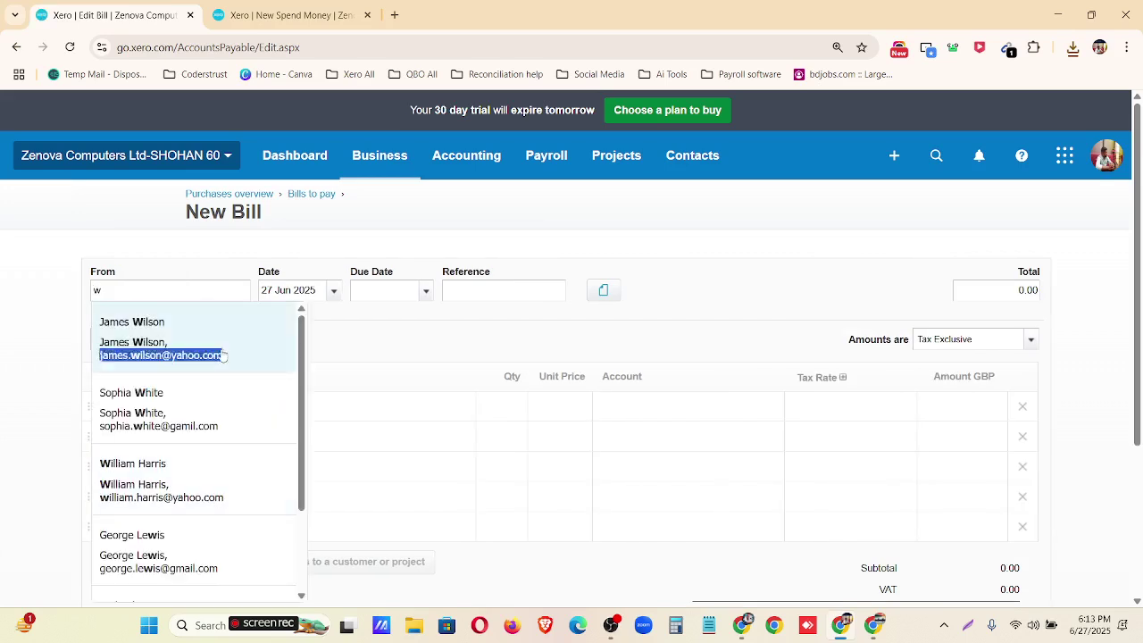
left_click(334, 291)
left_click(369, 322)
left_click(314, 404)
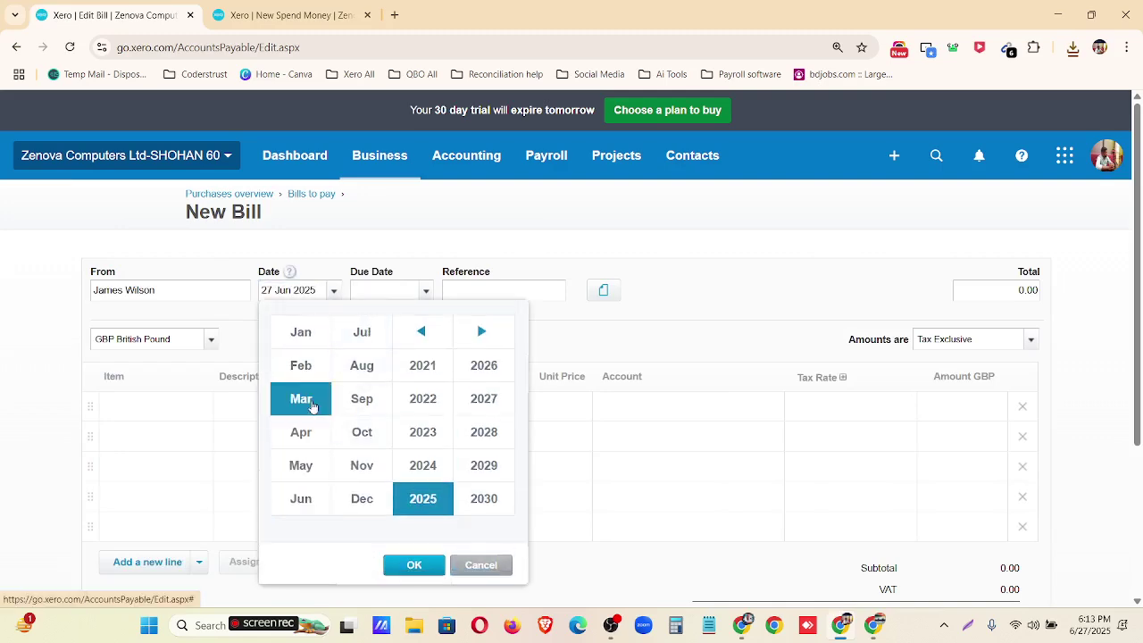
left_click(423, 465)
left_click(413, 564)
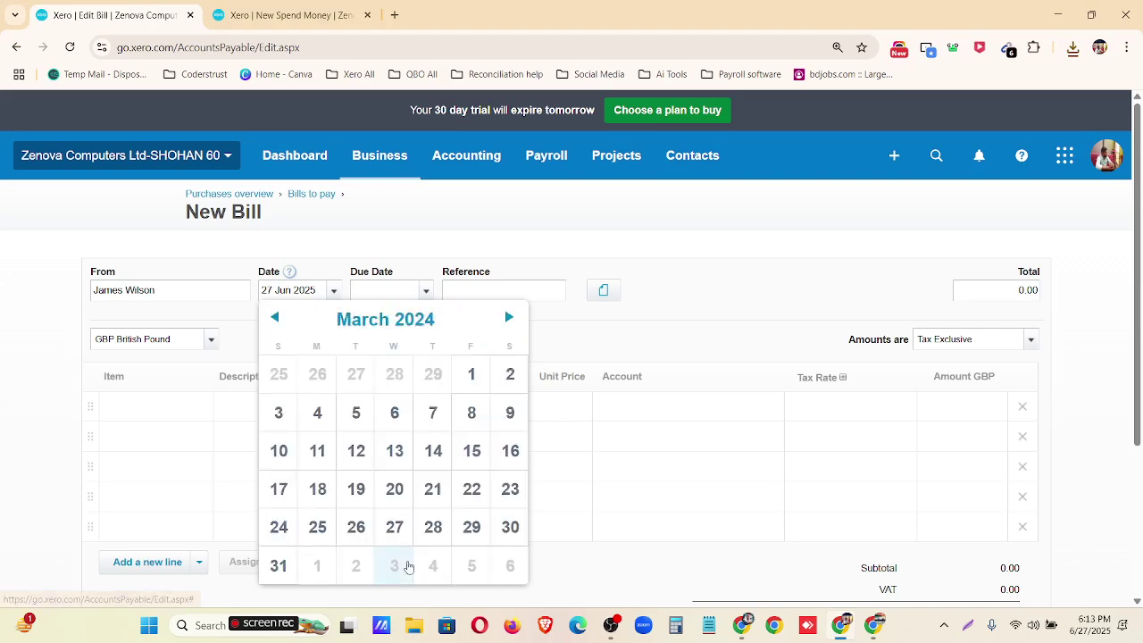
left_click(280, 453)
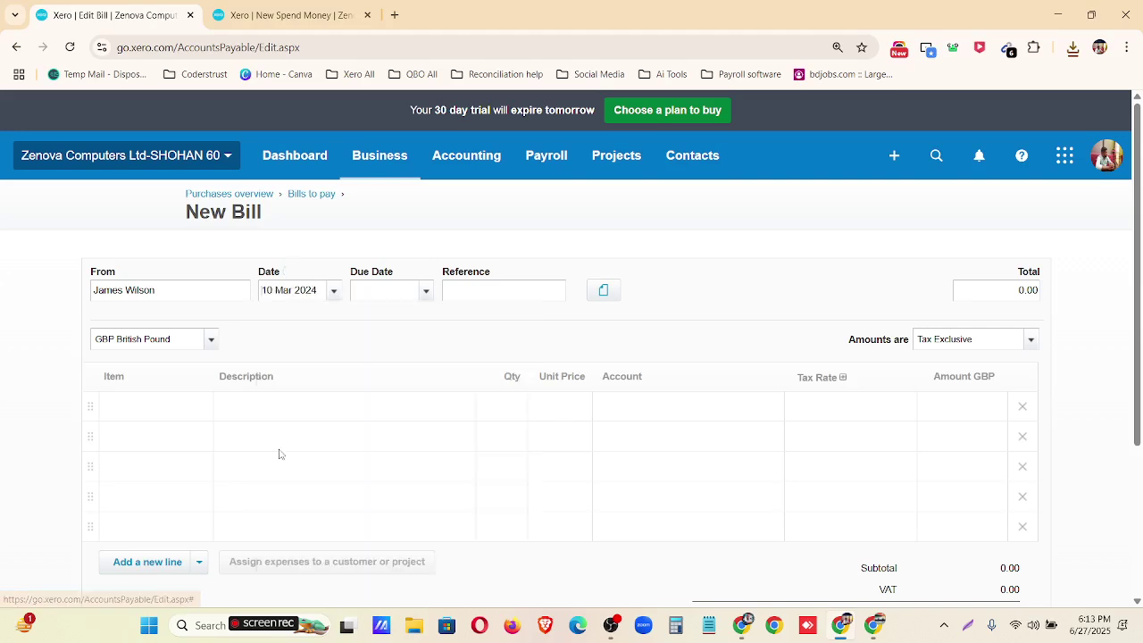
- Set the bill's due date to 9 Apr 2024
left_click(426, 291)
left_click(477, 308)
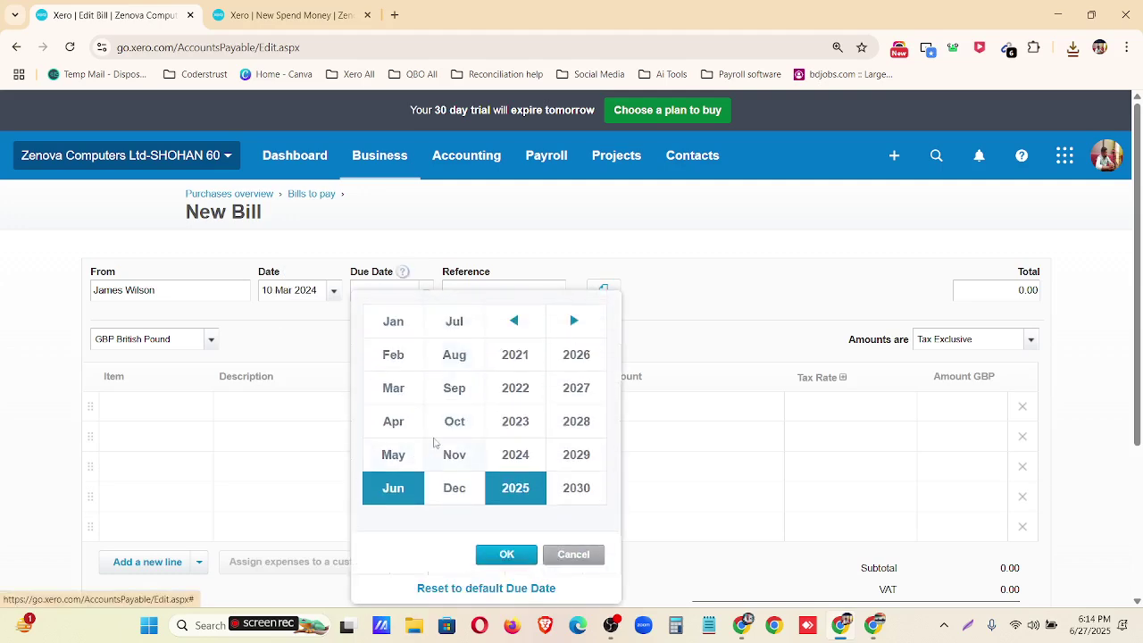
left_click(401, 429)
left_click(521, 462)
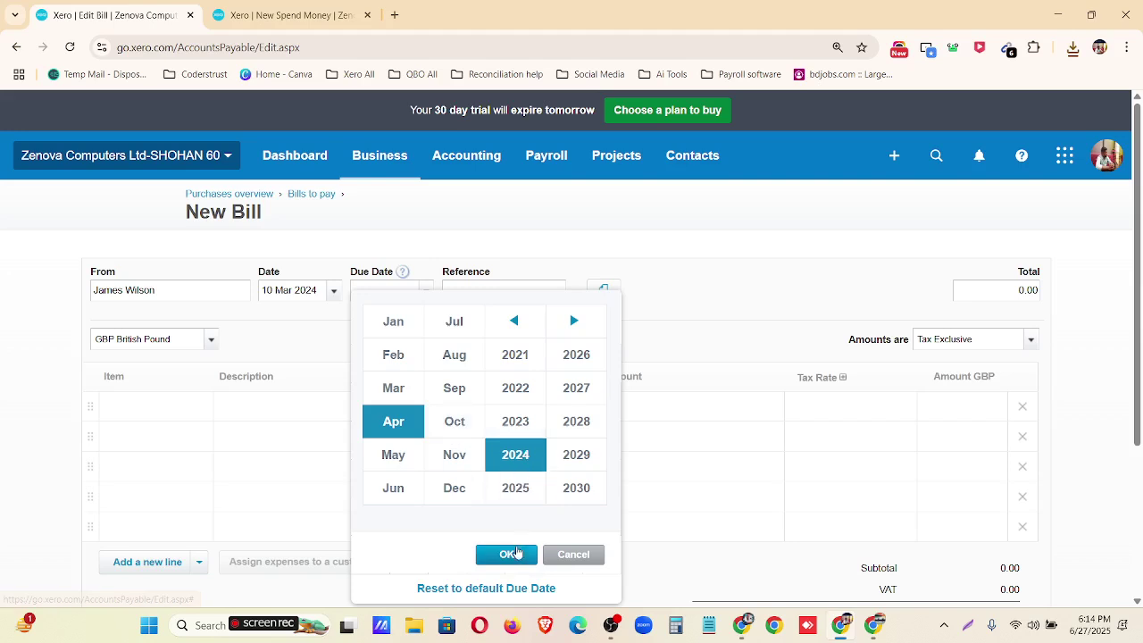
left_click(509, 554)
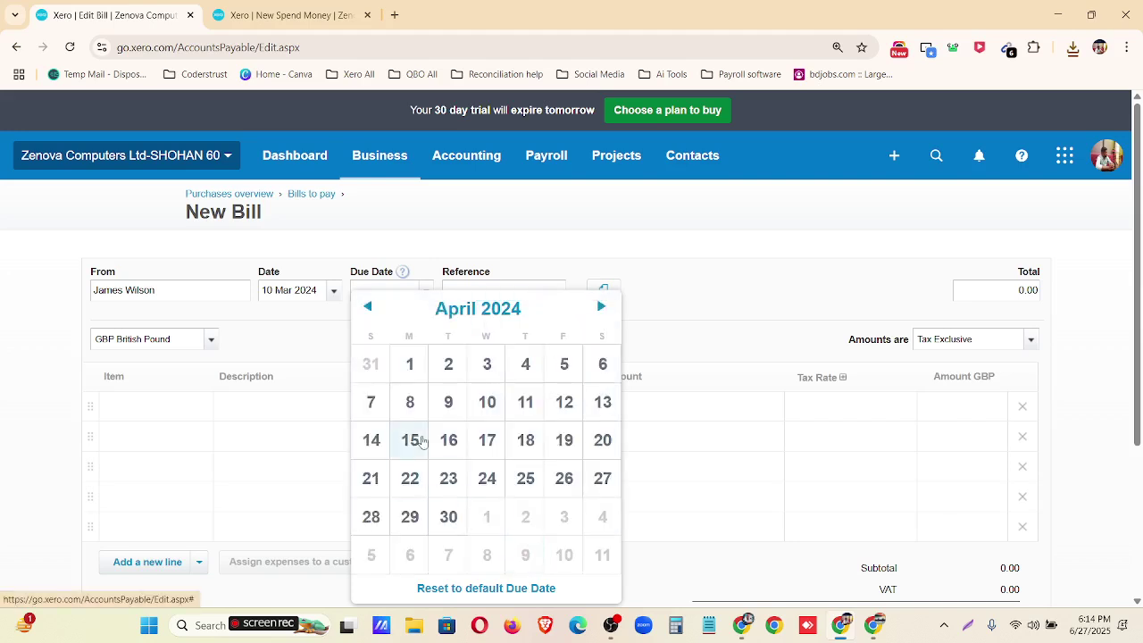
left_click(525, 402)
left_click(426, 292)
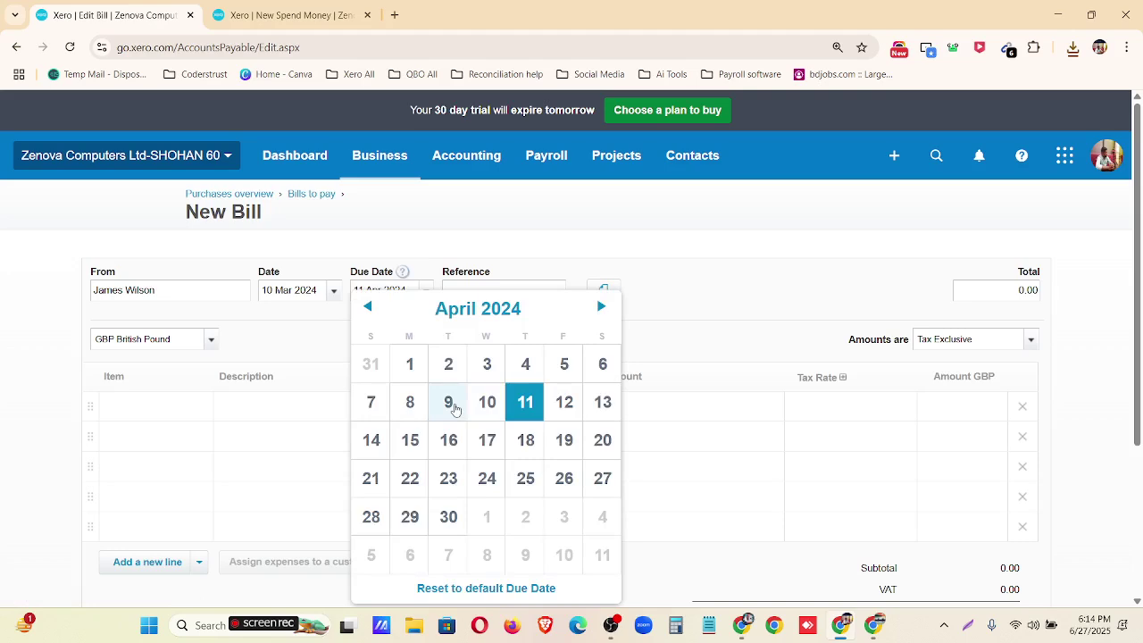
left_click(448, 401)
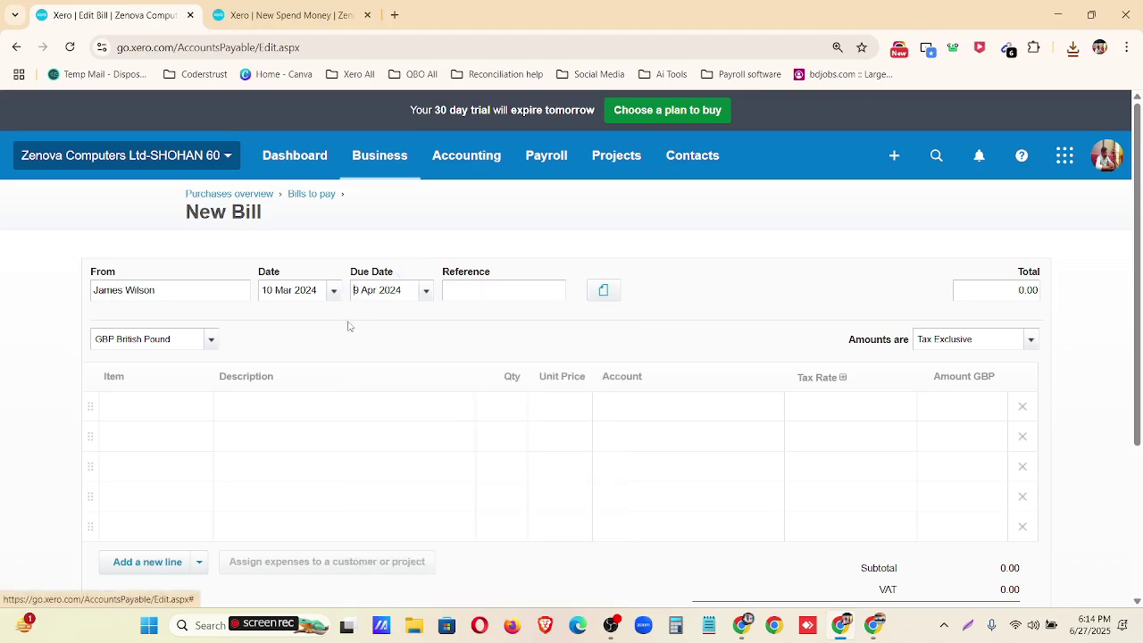
- Add item 1008 Dell DVD-RW/R Burner Drive on the first line with quantity 20, unit price 20.00 and No VAT
left_click(200, 409)
scroll(156, 286, "down", 2)
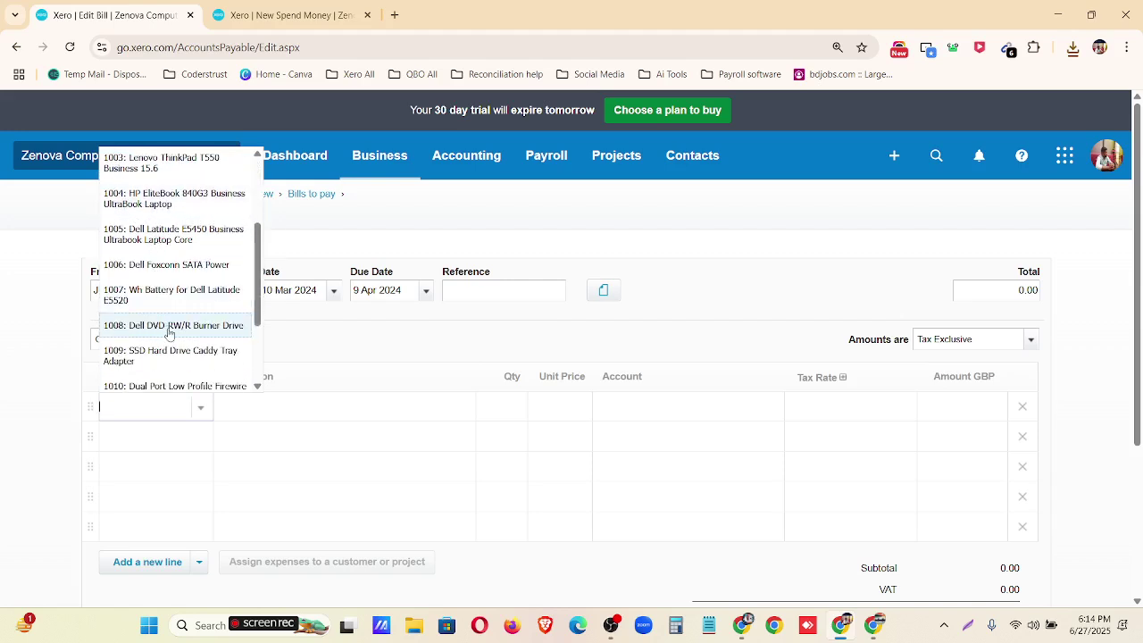
left_click(188, 327)
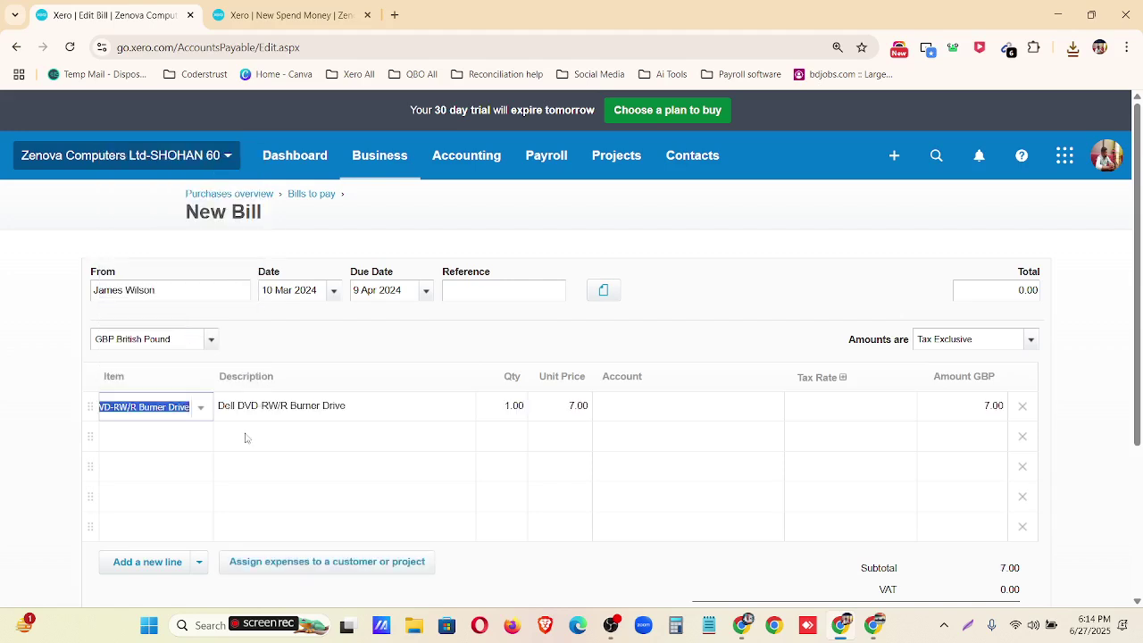
left_click(517, 408)
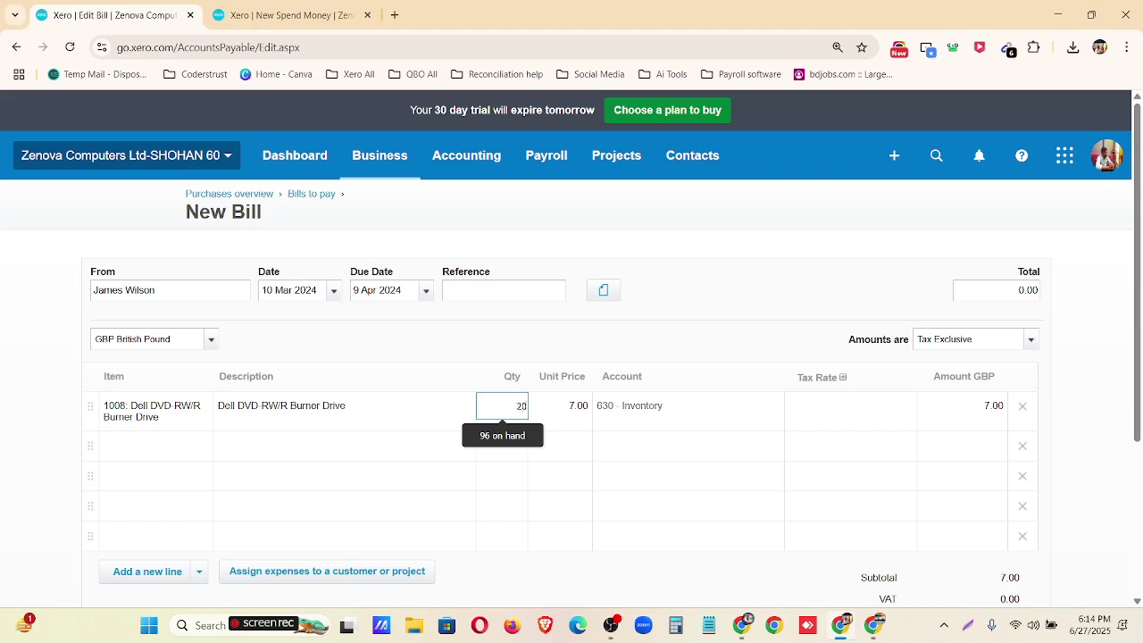
left_click(581, 408)
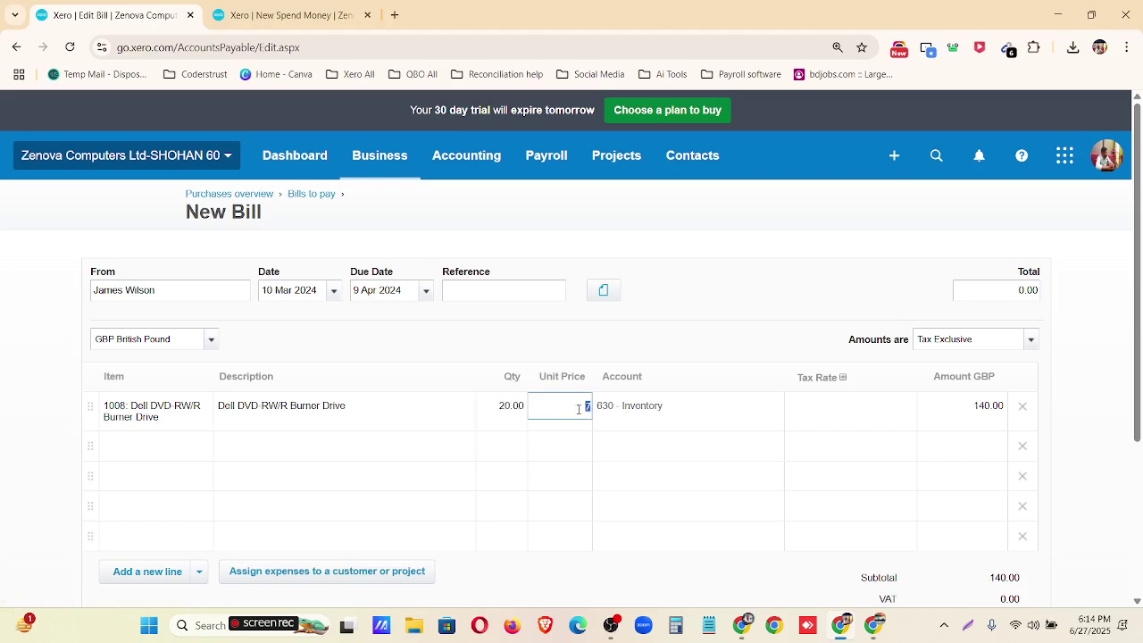
left_click(833, 412)
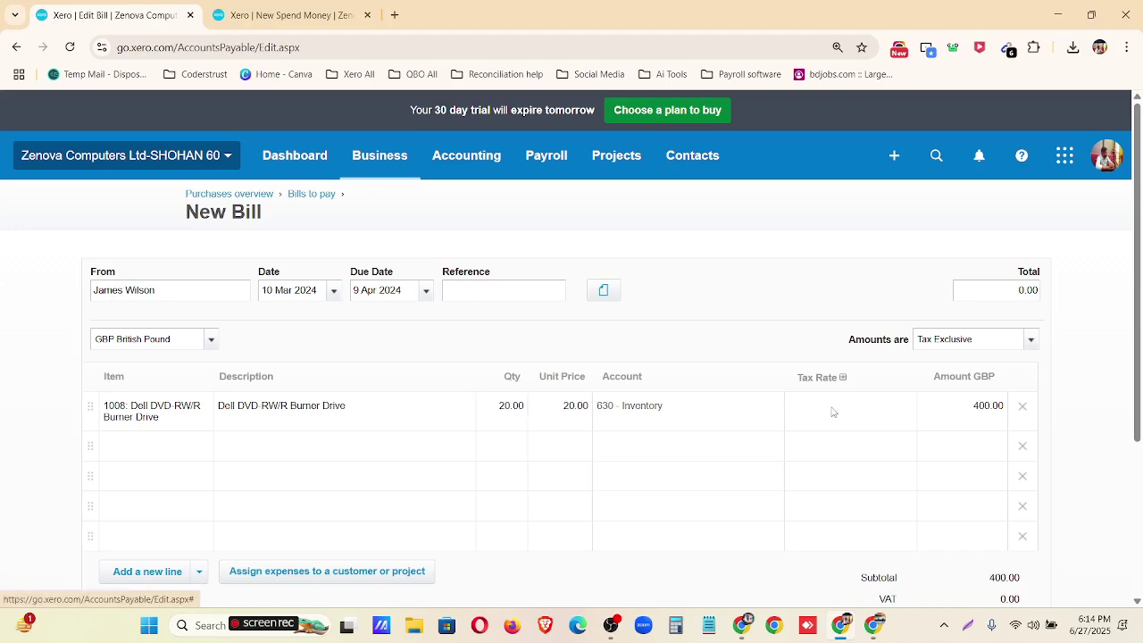
left_click(884, 408)
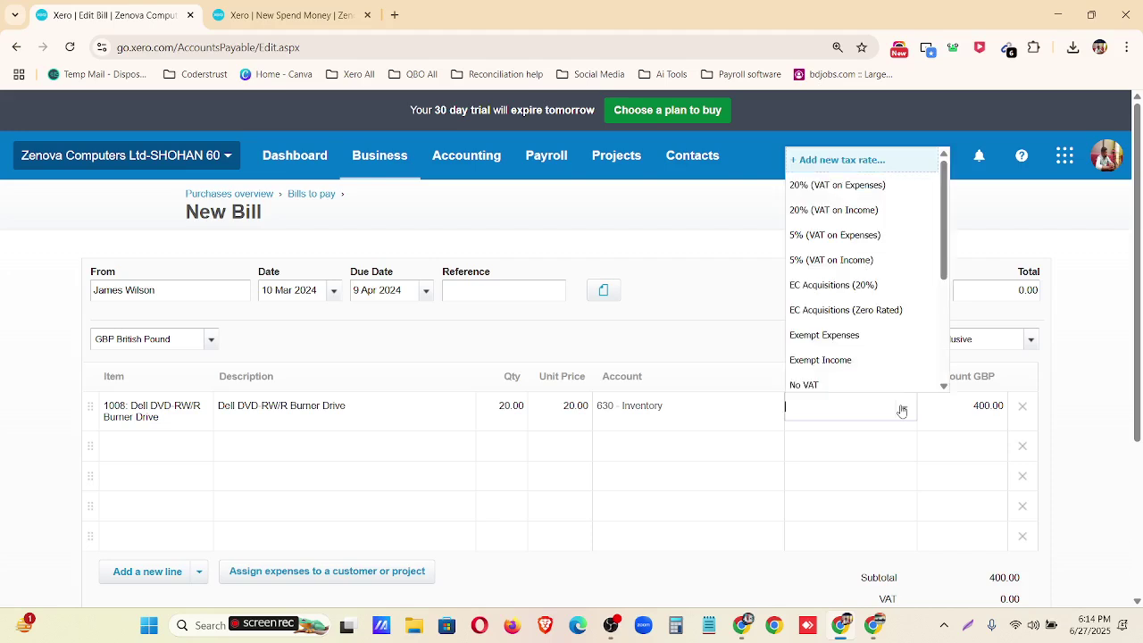
scroll(838, 328, "down", 2)
left_click(832, 314)
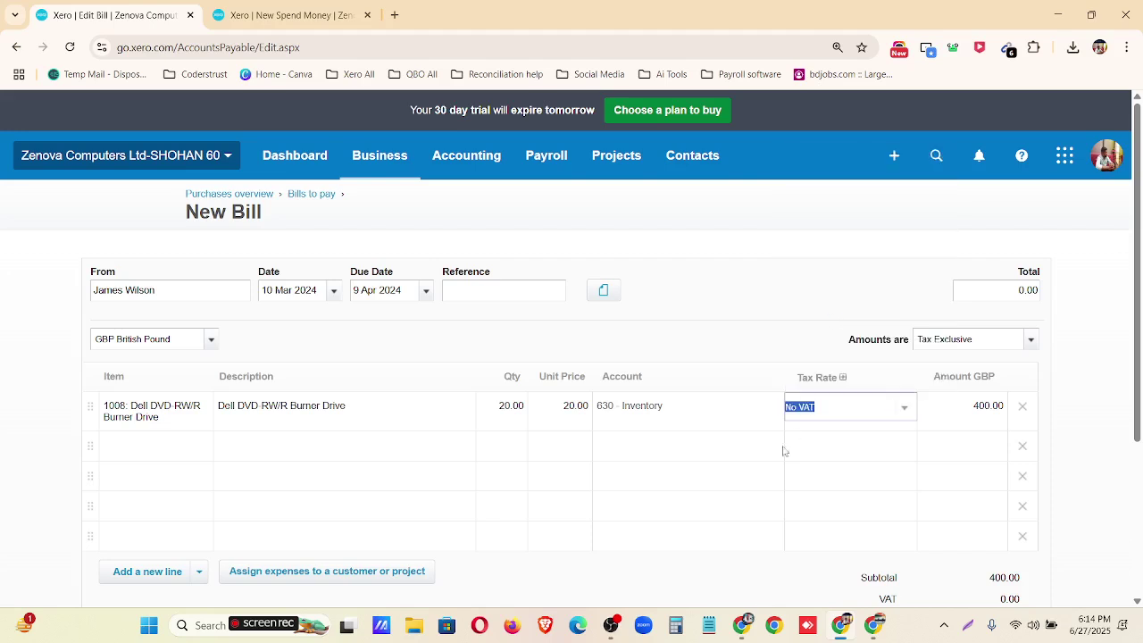
- Add item 1002 HP ProDesk 600 G3 Mini PC - Intel Core on the second line with quantity 20 and No VAT
left_click(134, 445)
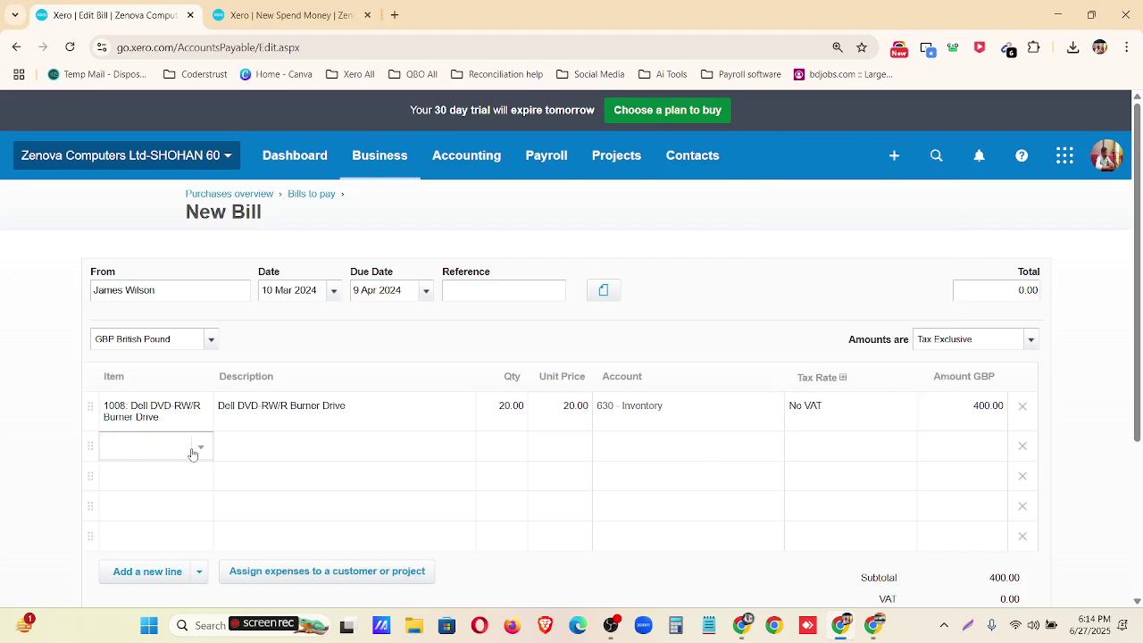
left_click(195, 449)
left_click(165, 314)
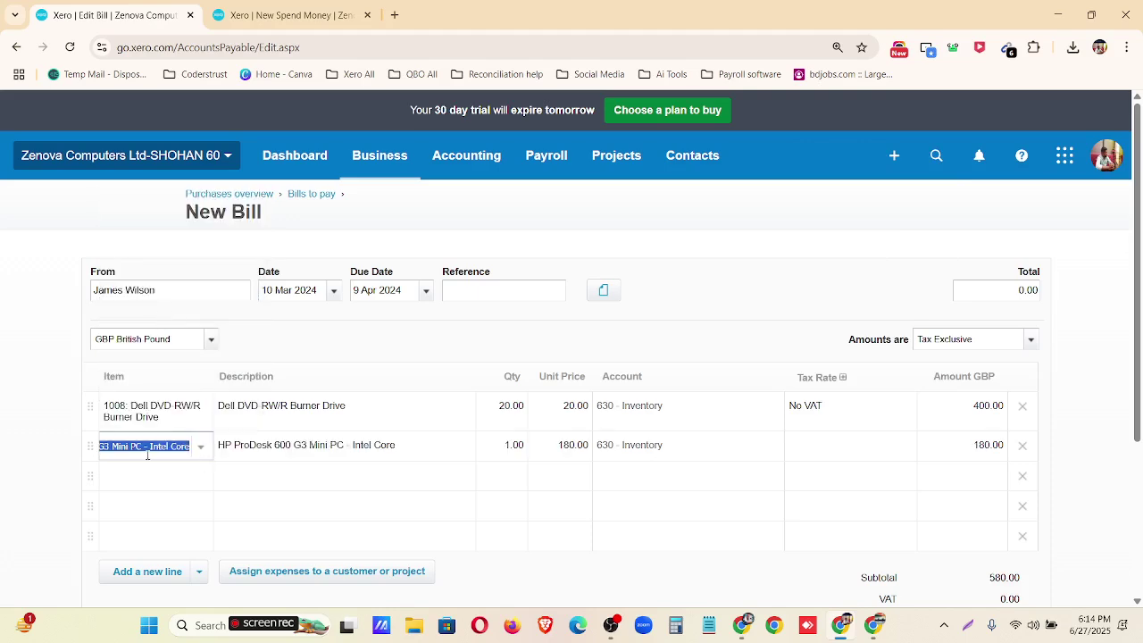
left_click(511, 444)
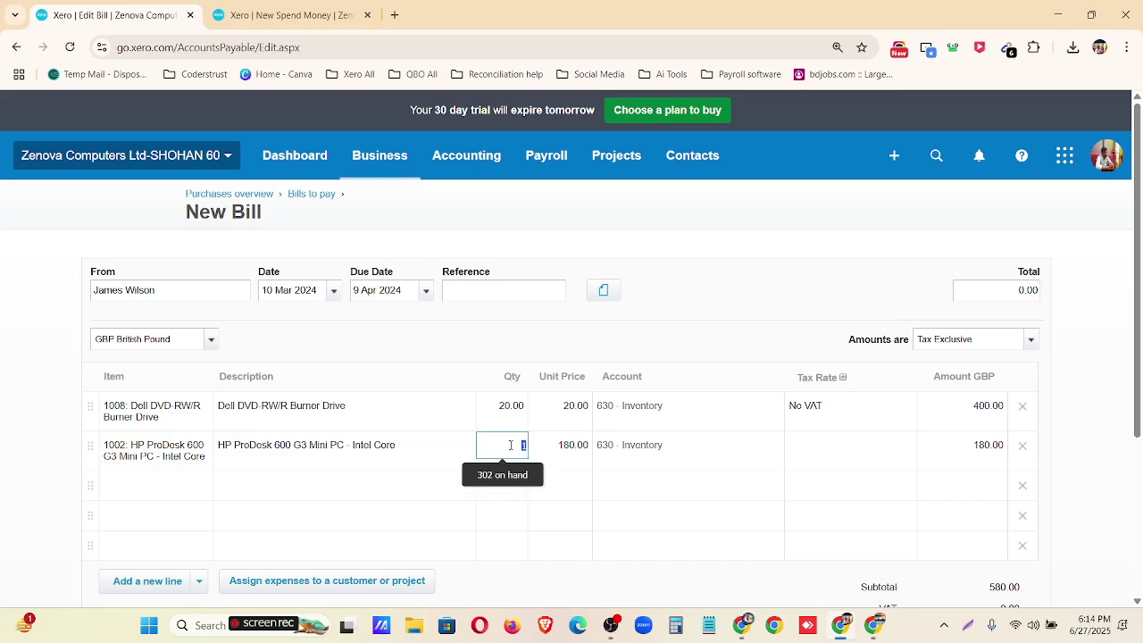
type("20")
key("Return")
left_click(902, 451)
left_click(903, 451)
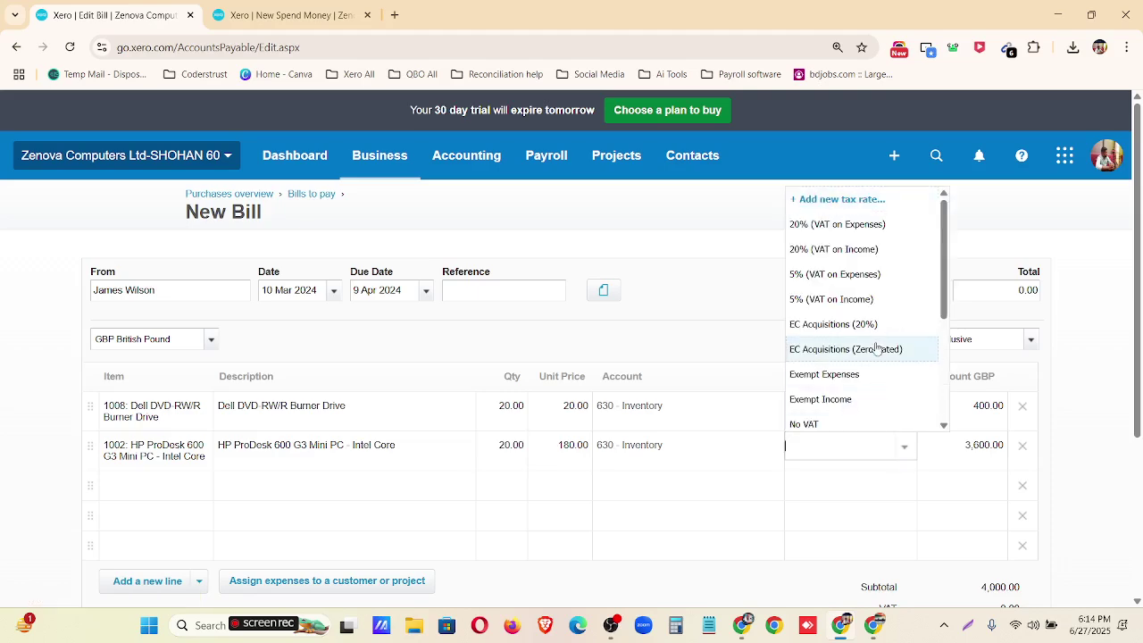
scroll(862, 362, "down", 2)
left_click(862, 361)
- Remove the three empty lines from the bill and approve it
left_click(1027, 490)
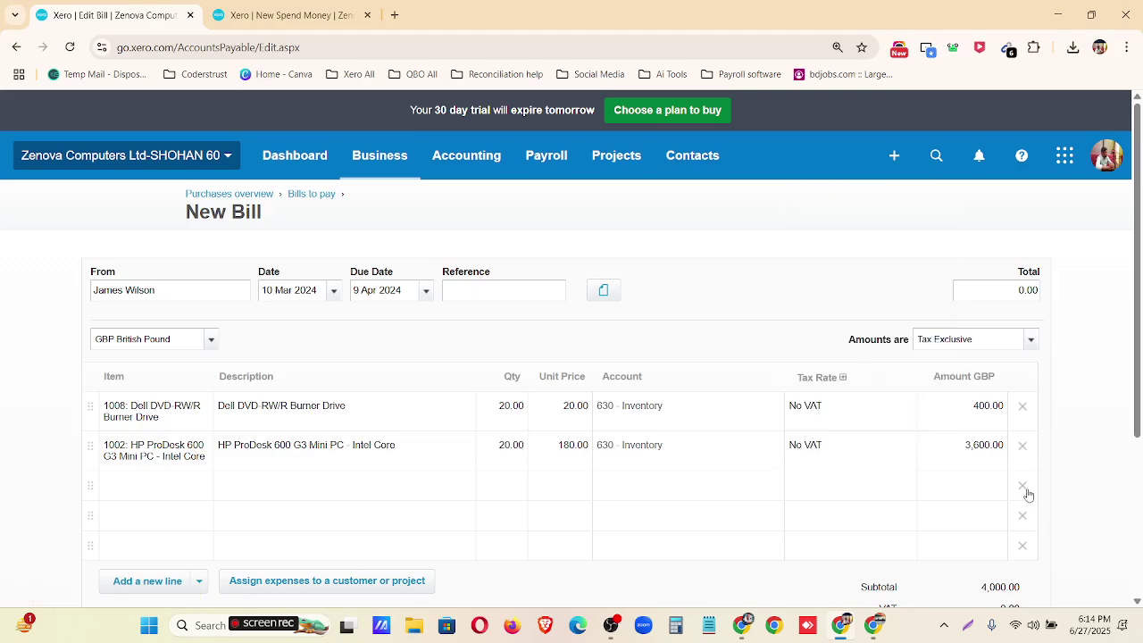
left_click(1027, 490)
left_click(1027, 490)
scroll(643, 512, "down", 1)
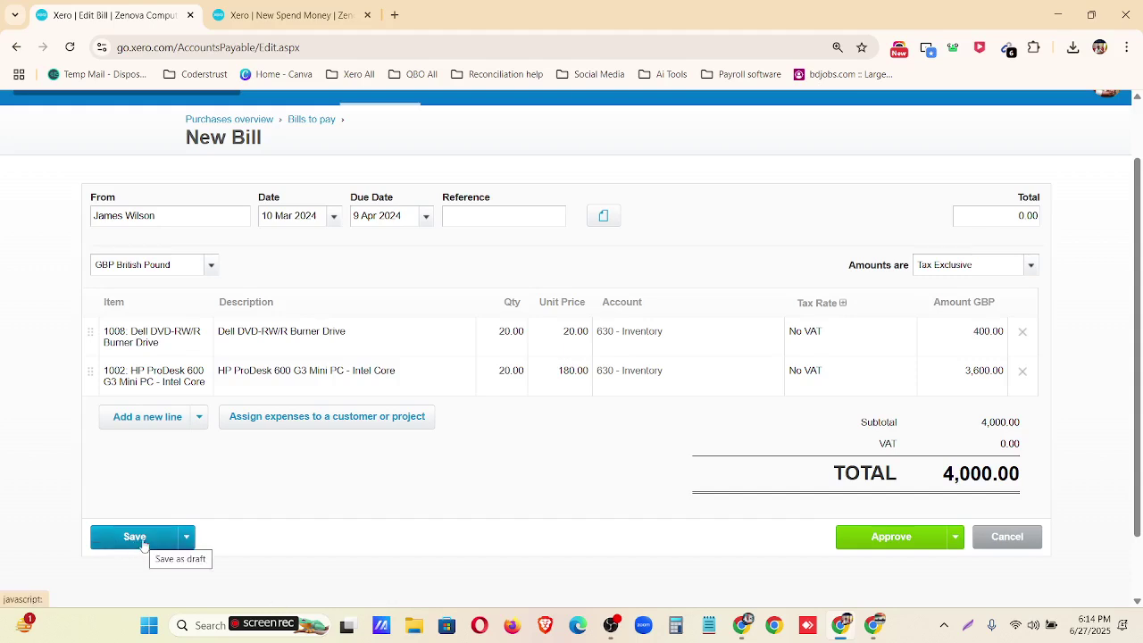
left_click(893, 545)
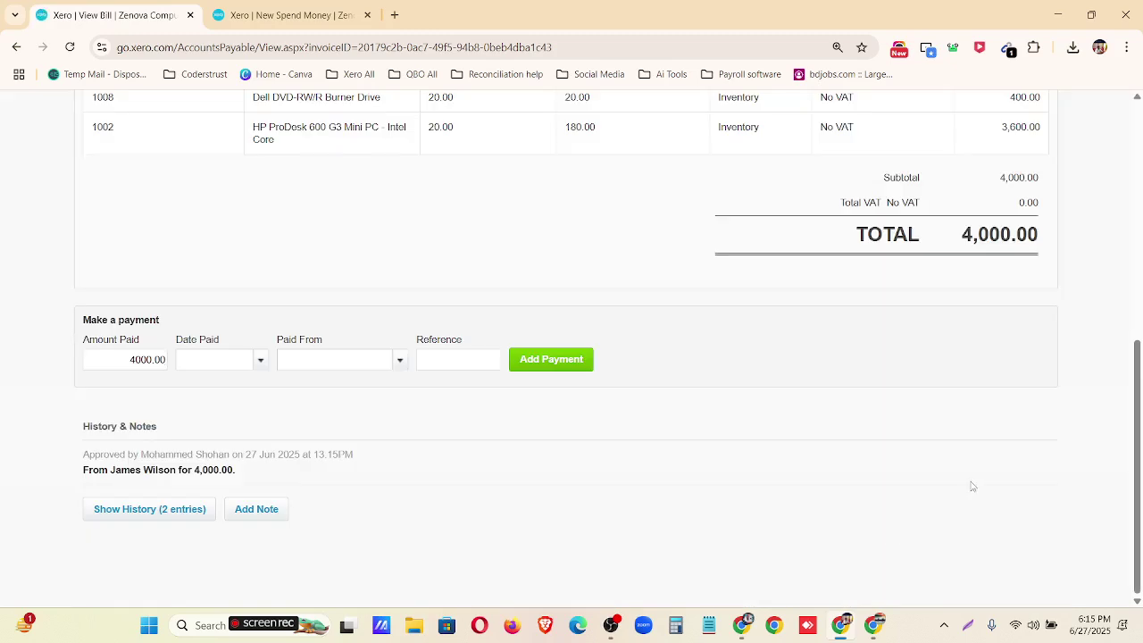
scroll(592, 439, "down", 5)
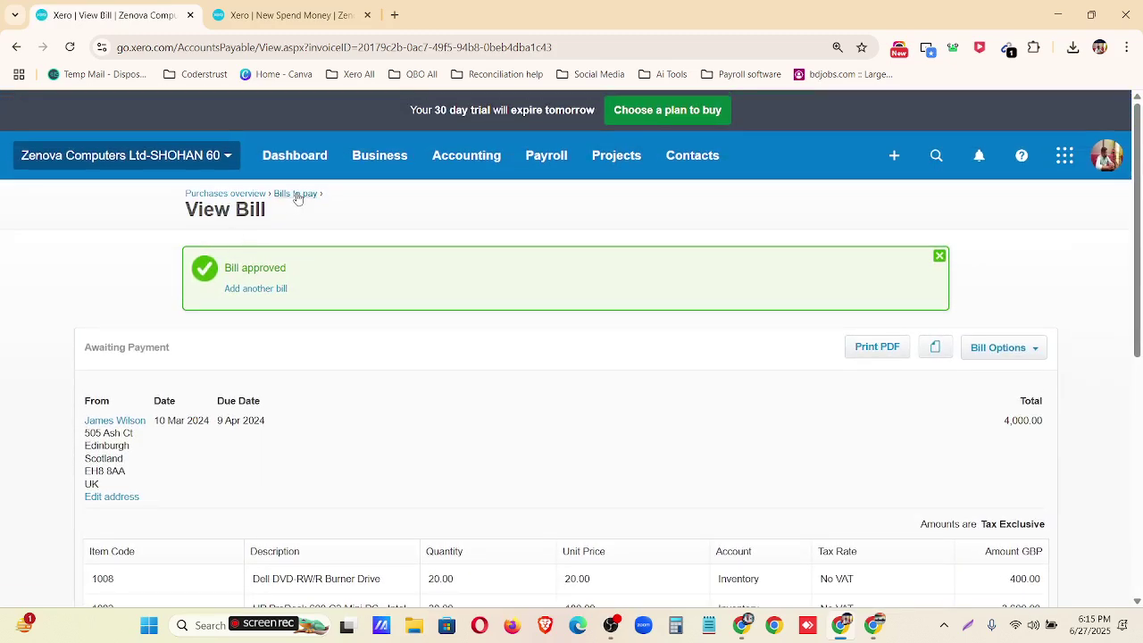
- Open the approved bill from the bills awaiting payment and review its supplier and date details
left_click(298, 195)
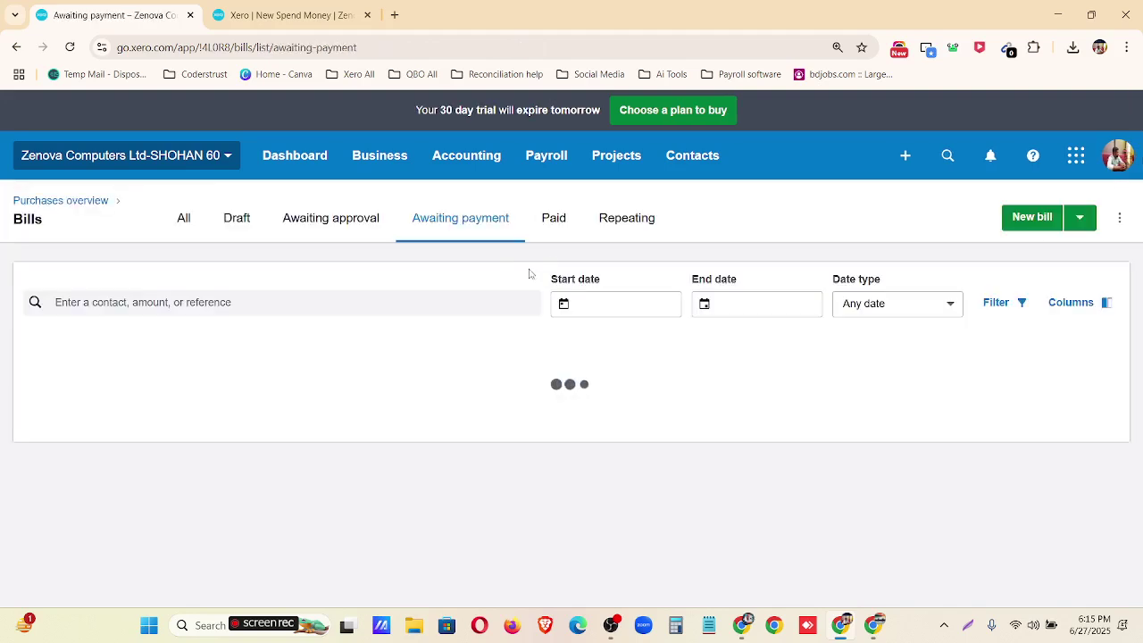
left_click(505, 226)
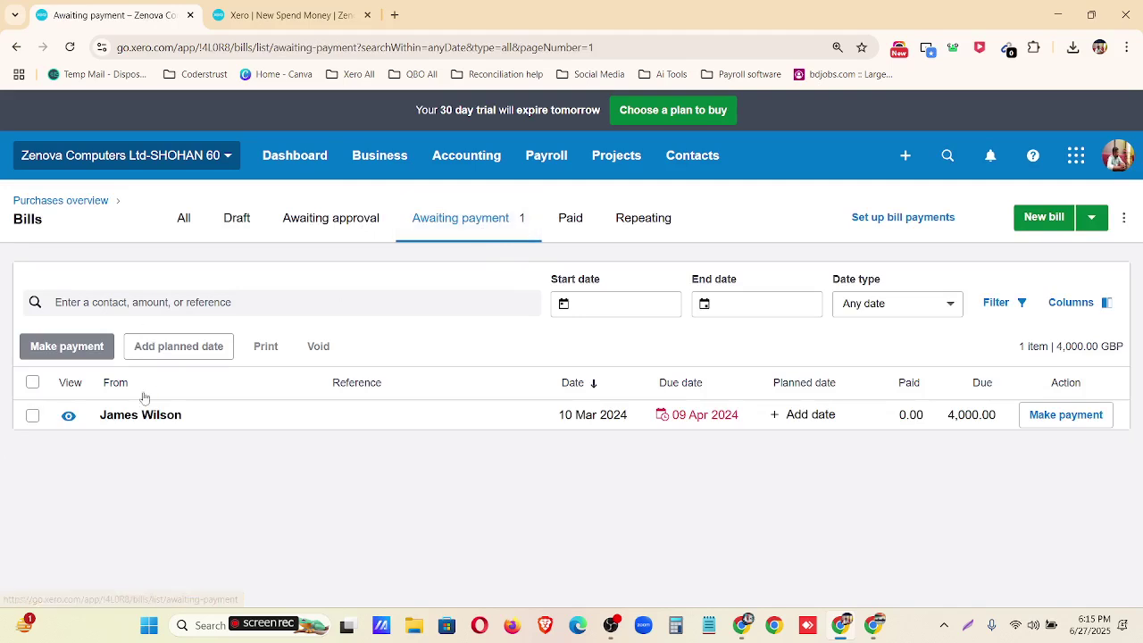
left_click(487, 418)
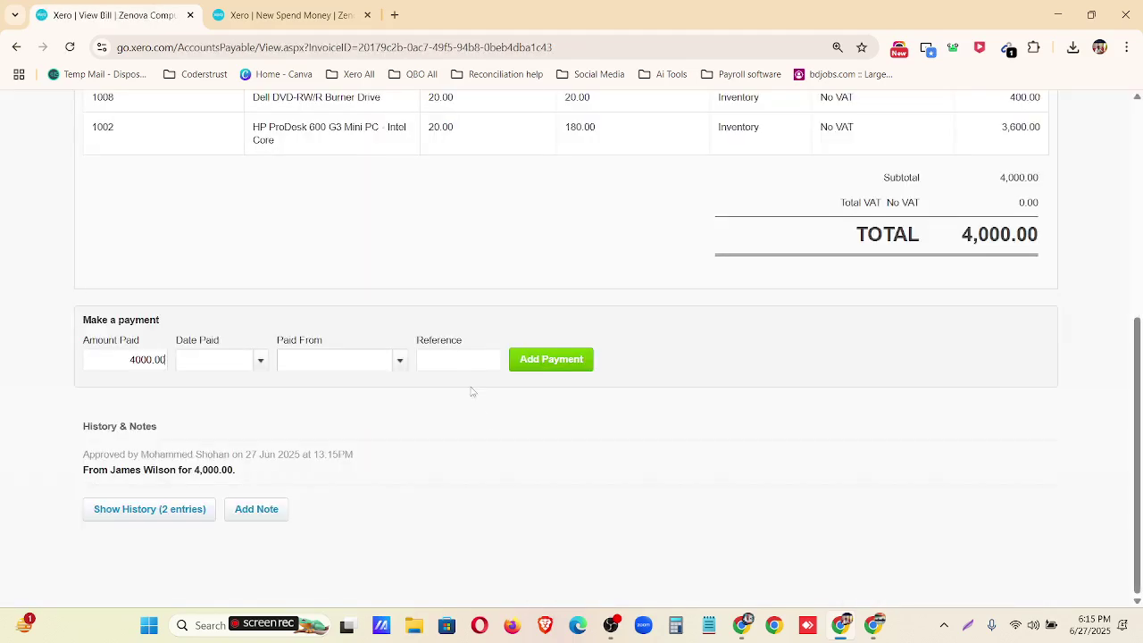
scroll(446, 375, "up", 5)
left_click_drag(145, 345, 214, 357)
left_click(187, 365)
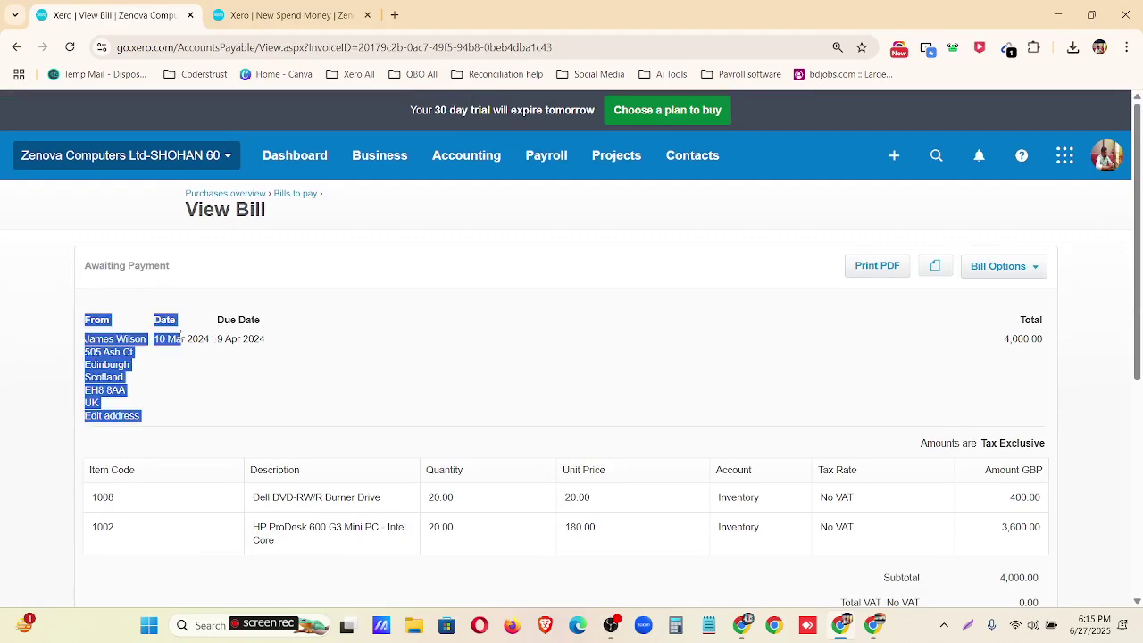
left_click(229, 381)
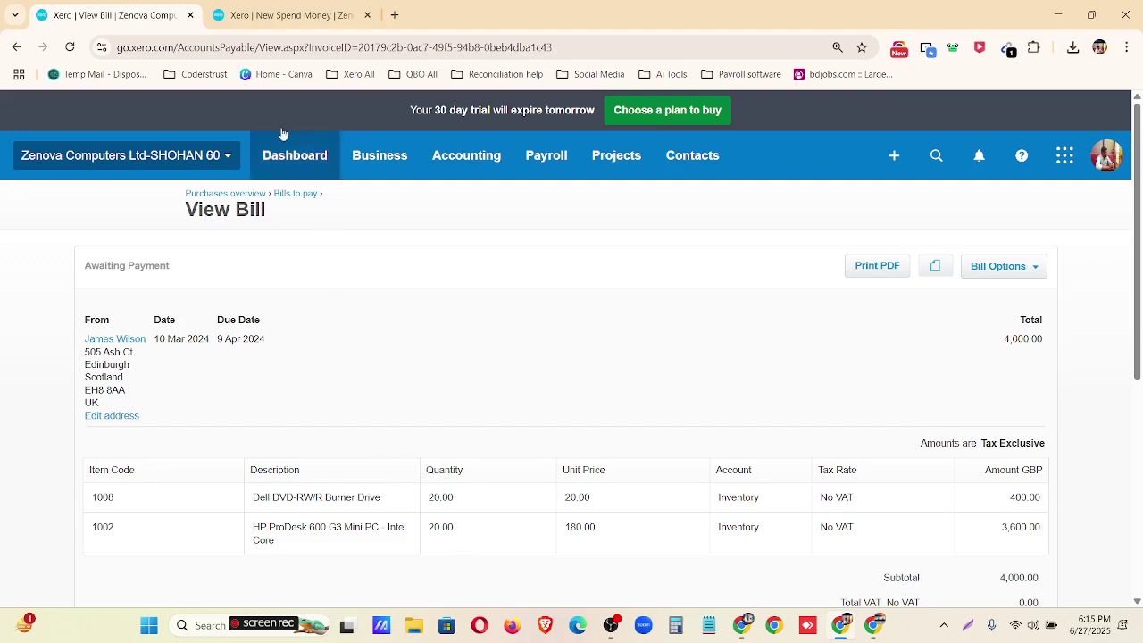
- Duplicate the bill's browser tab and, in the copy, go through the purchases overview to the list of all bills
right_click(141, 20)
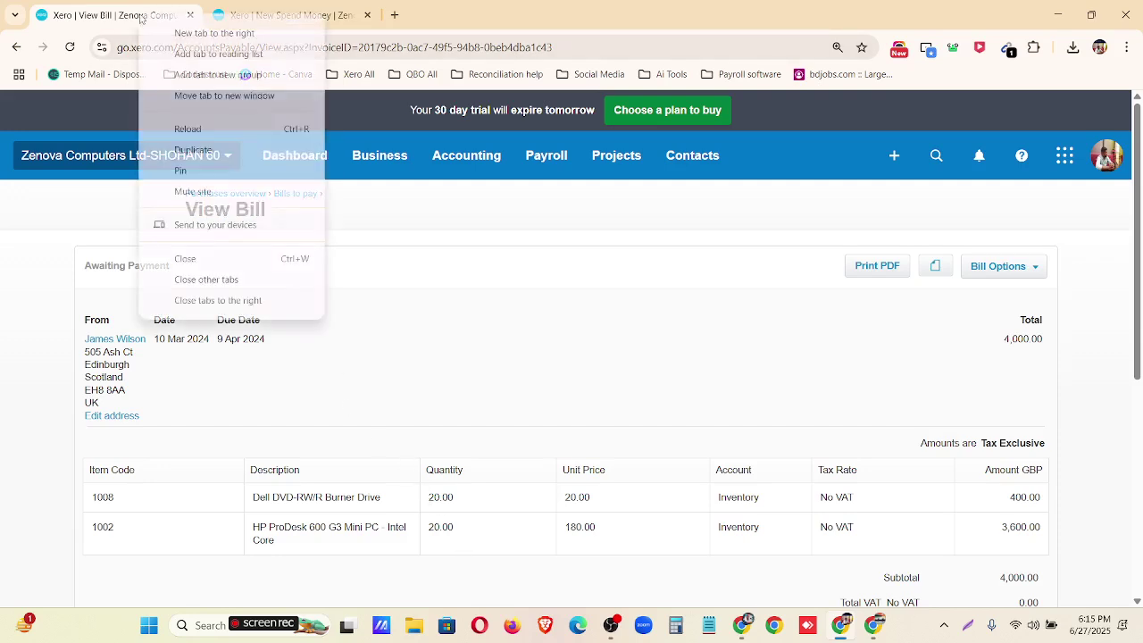
left_click(193, 150)
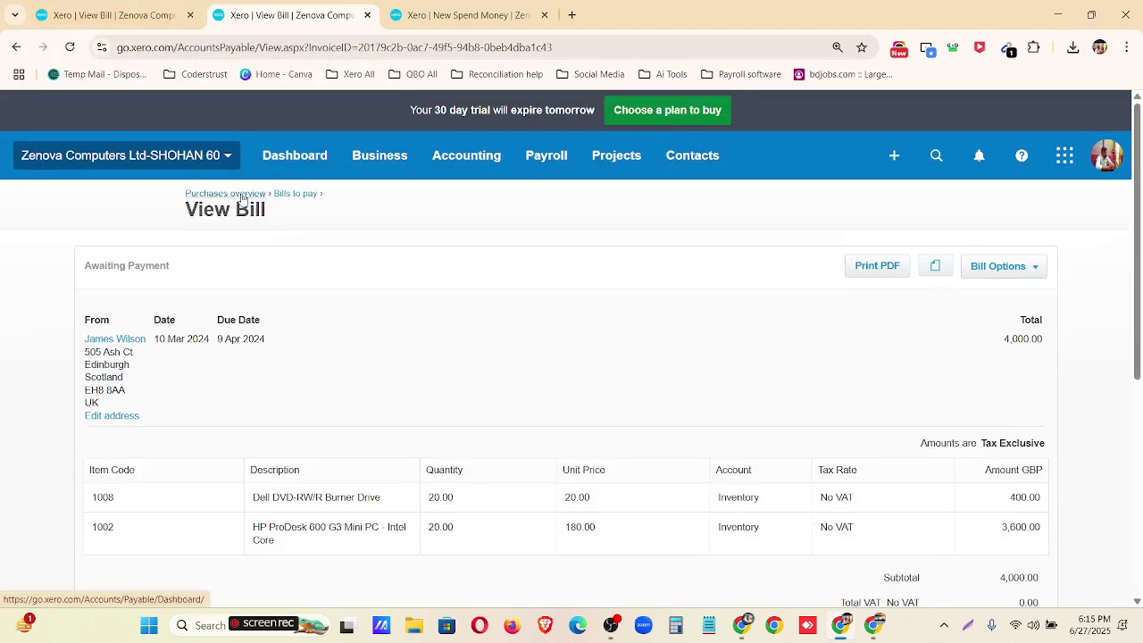
left_click(241, 194)
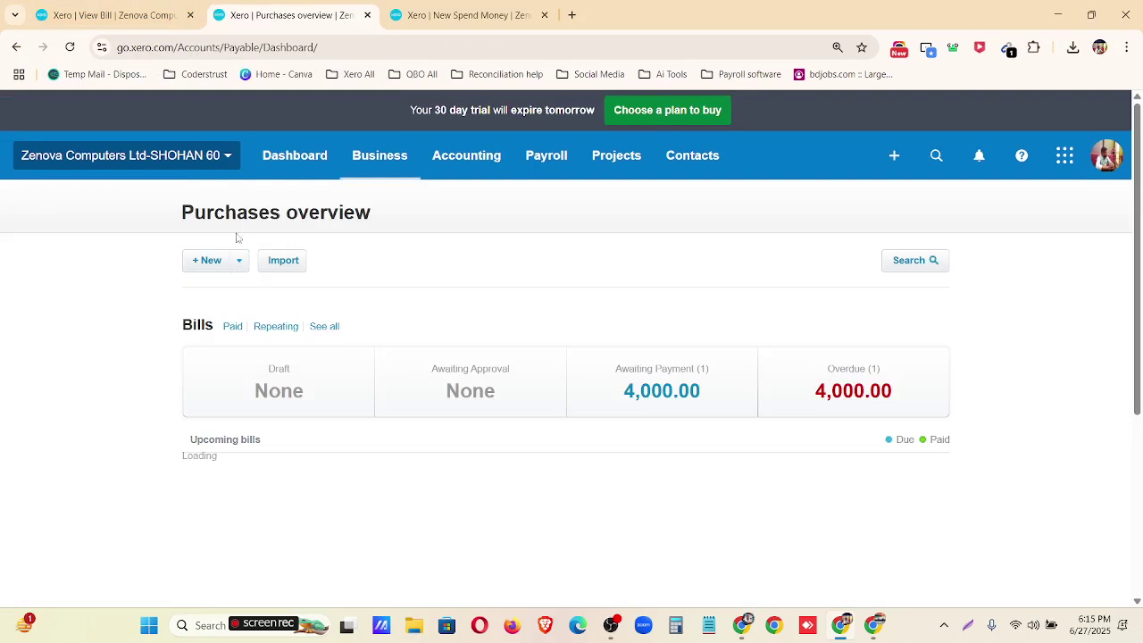
left_click(239, 260)
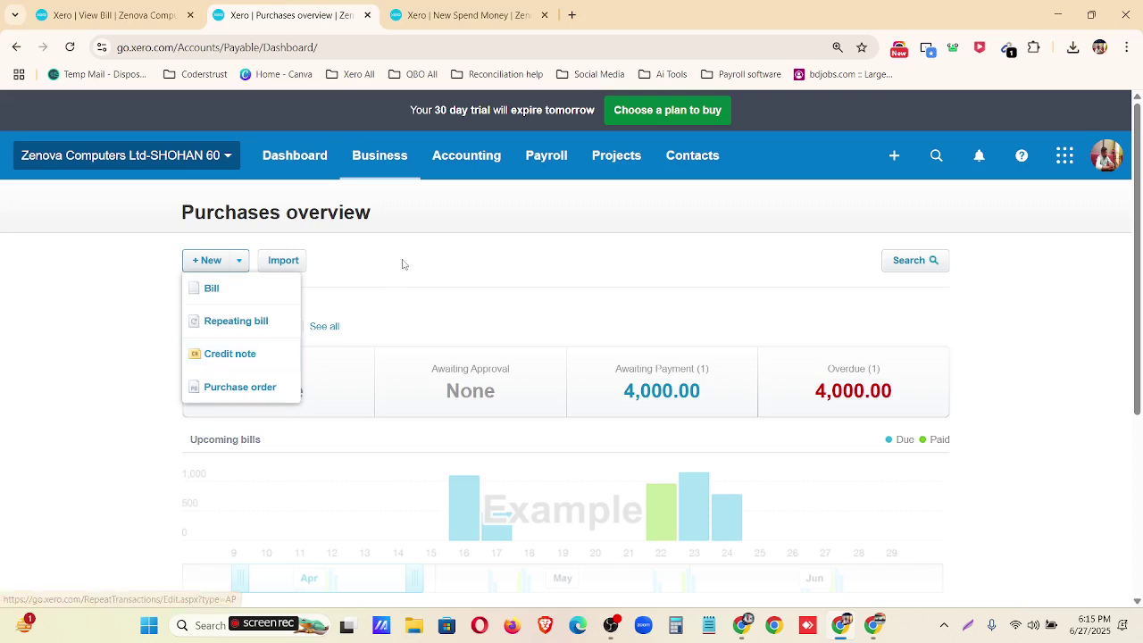
left_click(303, 301)
left_click(323, 327)
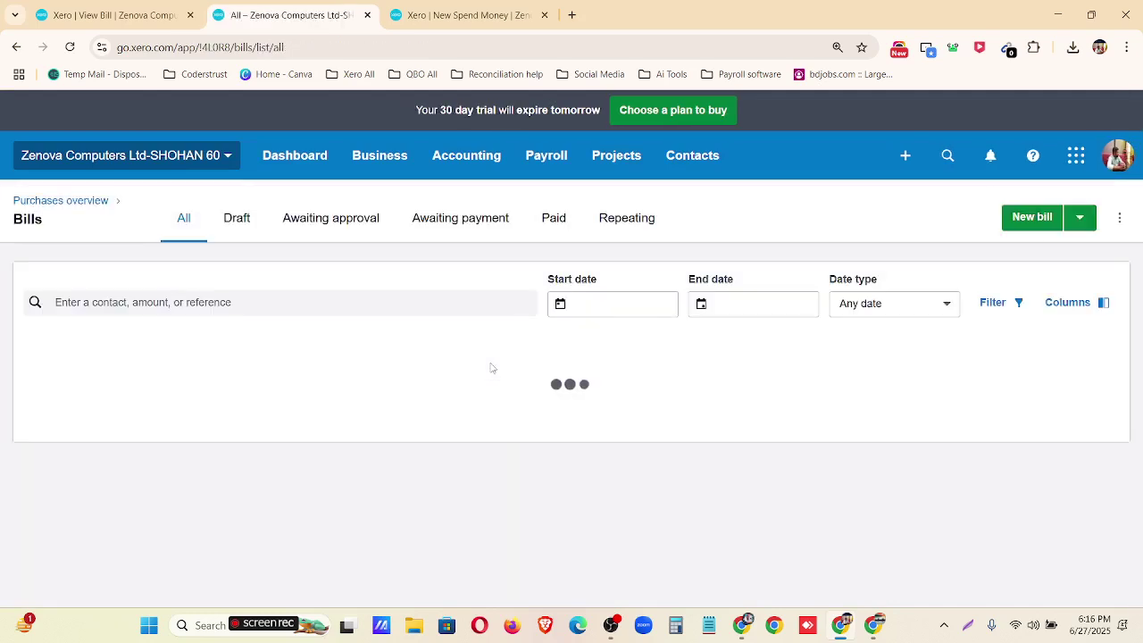
- Open the 10 Mar 2024 bill from the bills awaiting payment and start a credit note from it
left_click(435, 237)
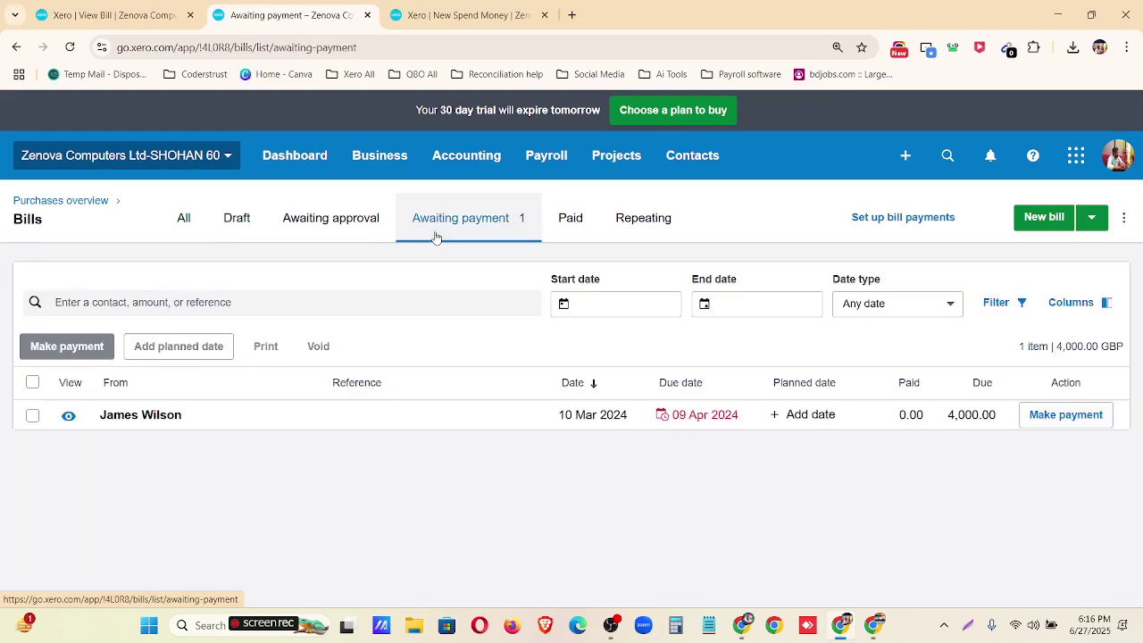
left_click(334, 417)
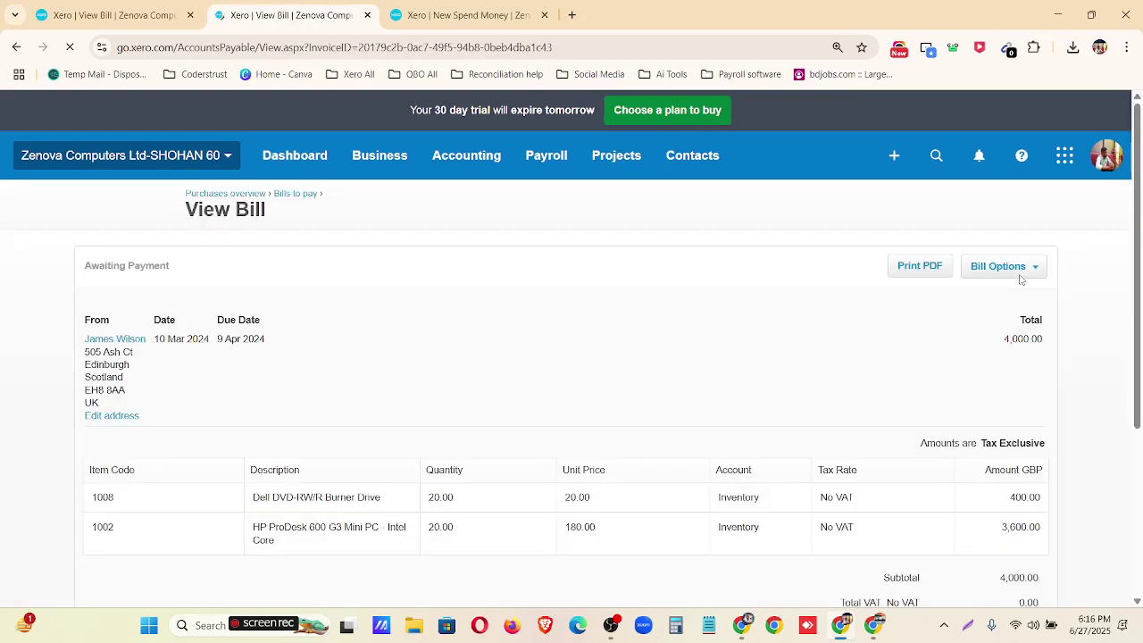
scroll(983, 268, "down", 5)
scroll(938, 294, "up", 5)
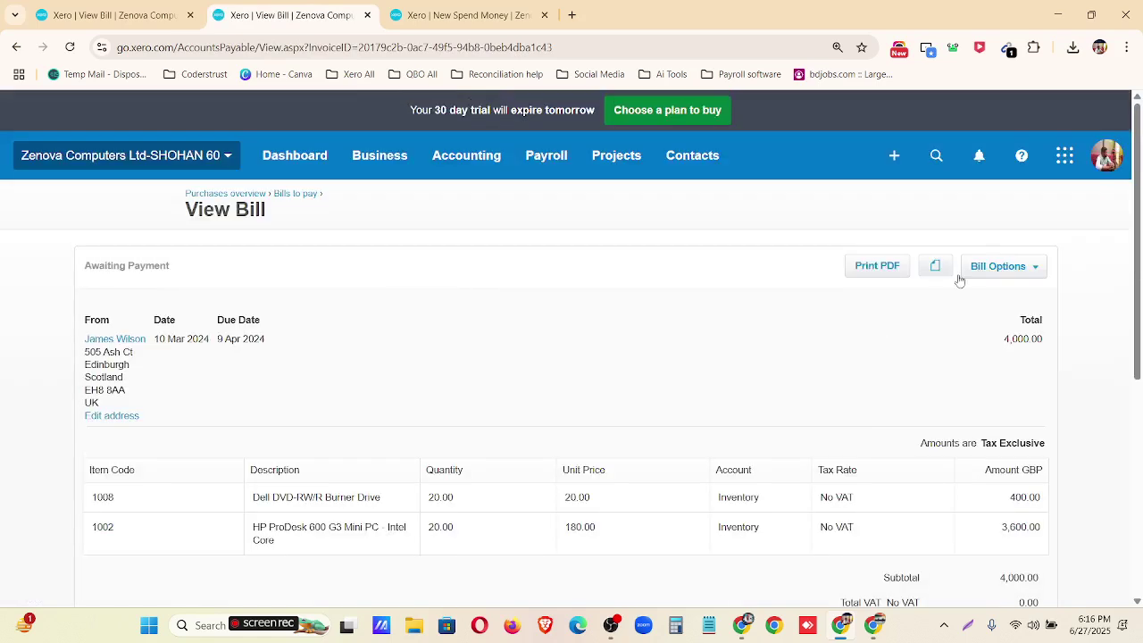
left_click(1034, 269)
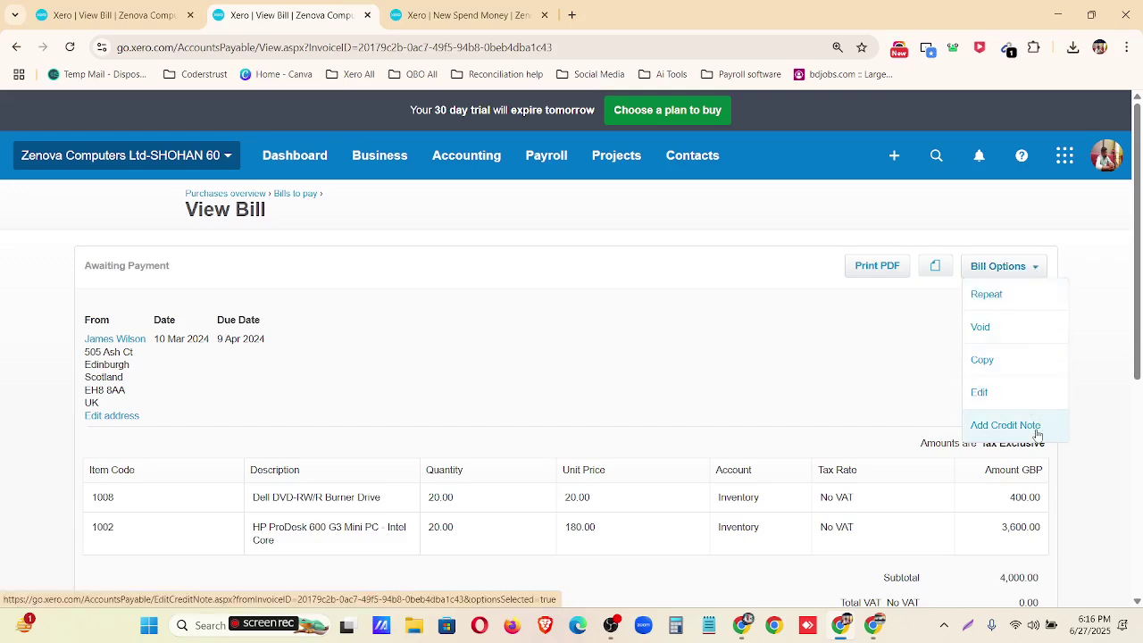
left_click(1006, 425)
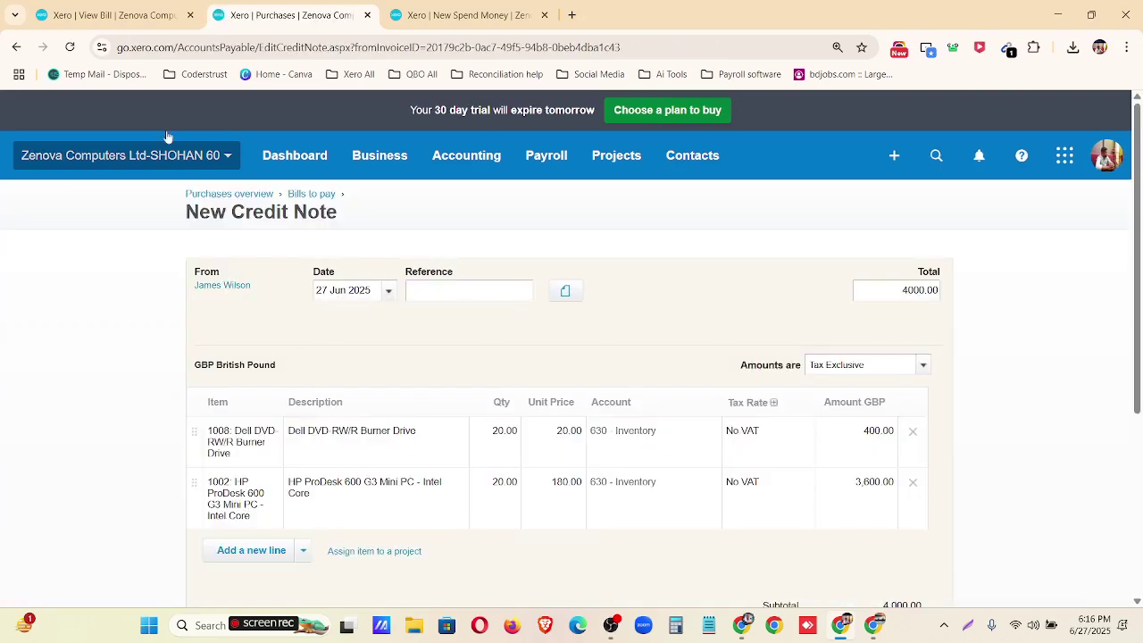
- Check the original bill in the other browser tab and set the credit note's date to 31 Mar 2024
left_click(86, 12)
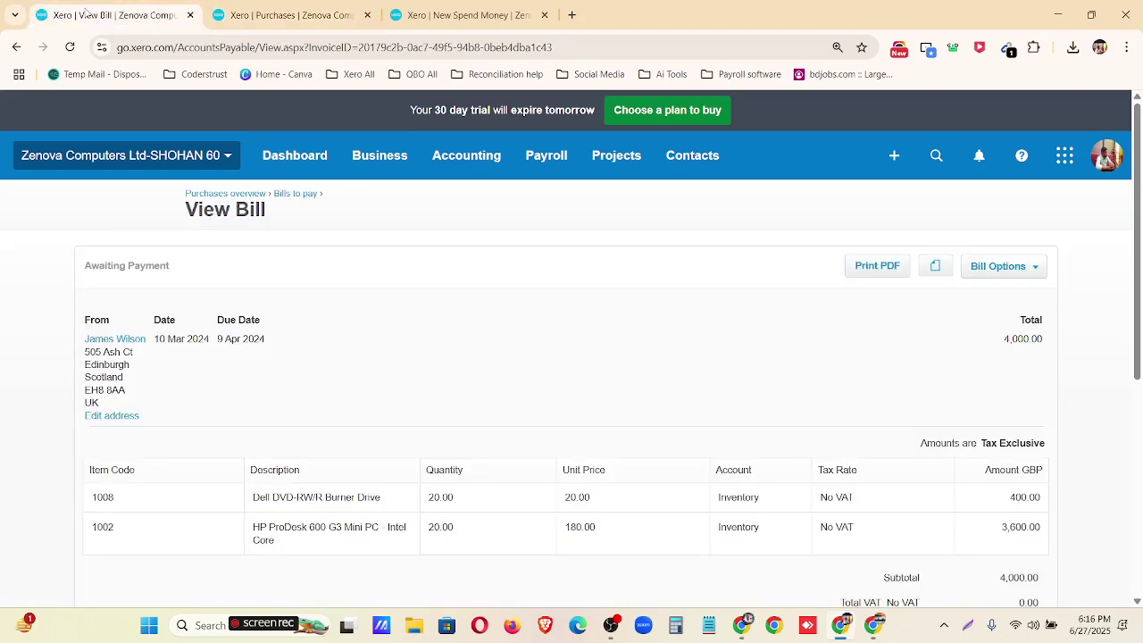
left_click(310, 15)
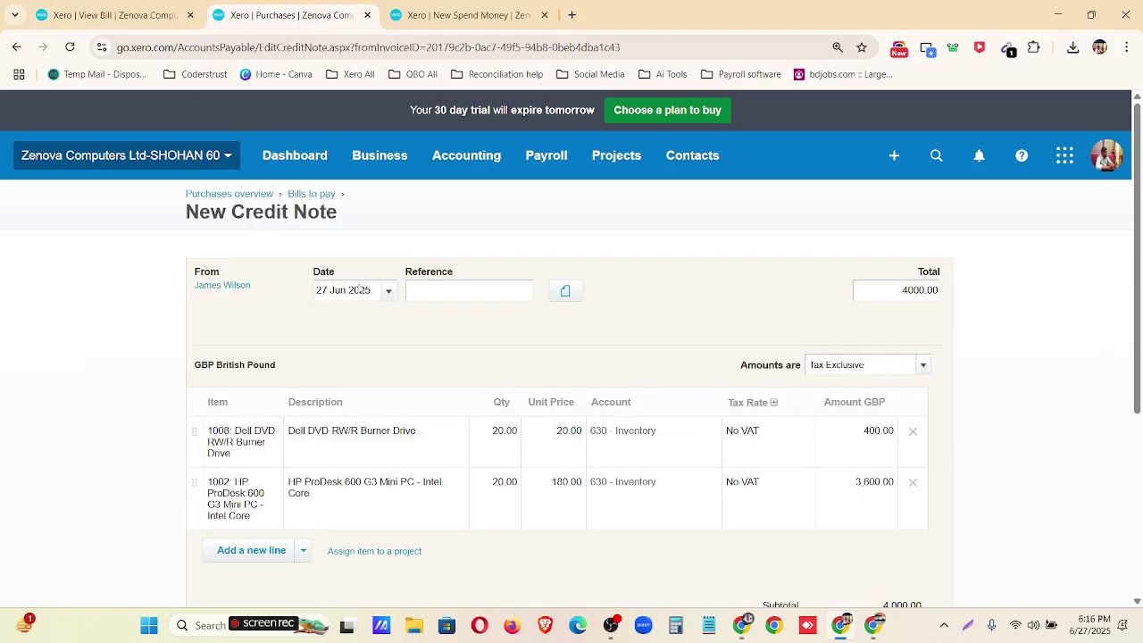
left_click(388, 292)
left_click(431, 321)
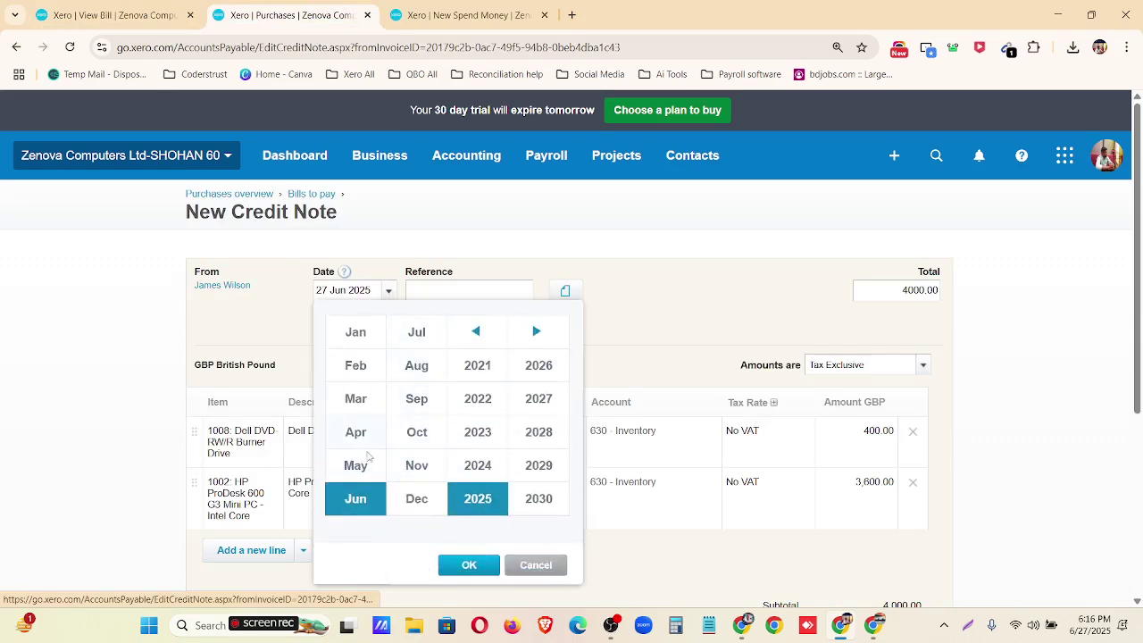
left_click(366, 406)
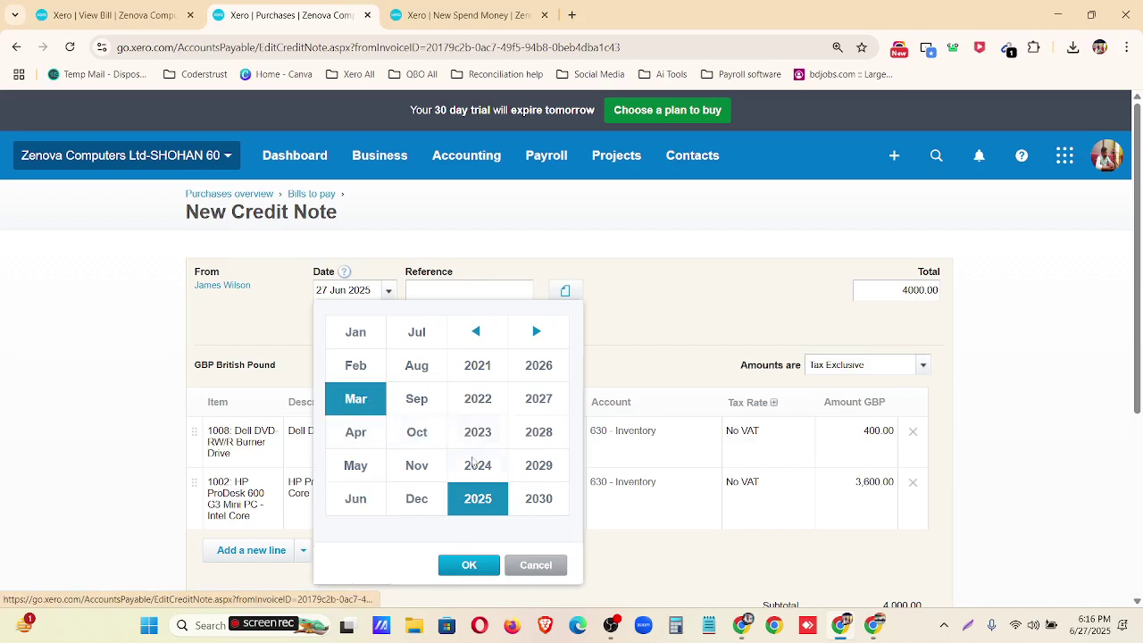
left_click(473, 469)
left_click(468, 566)
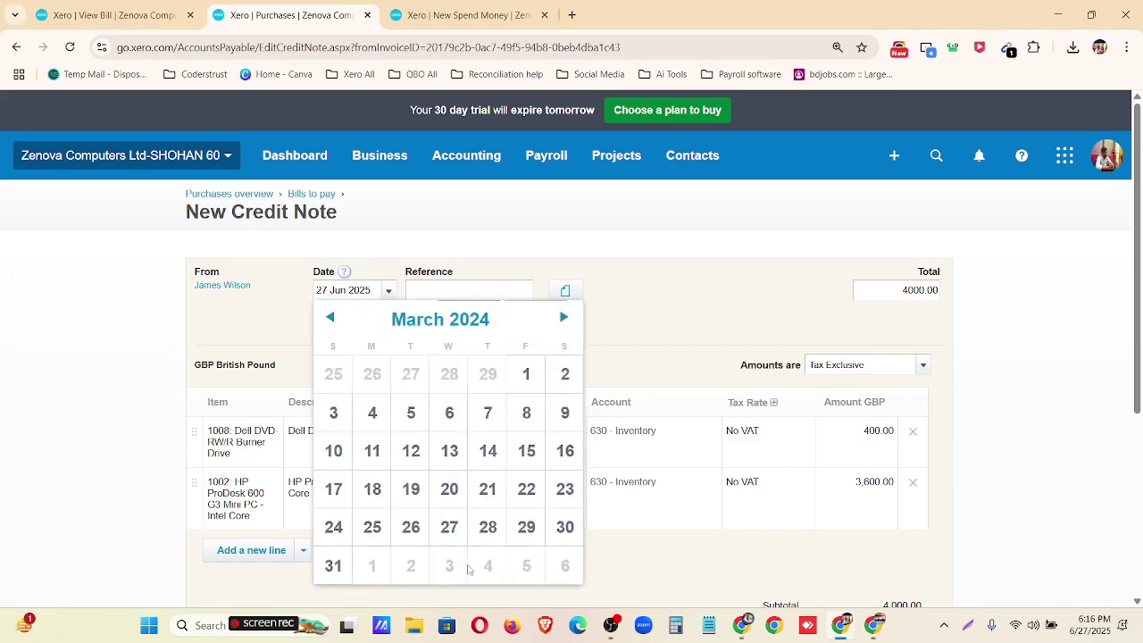
left_click(333, 565)
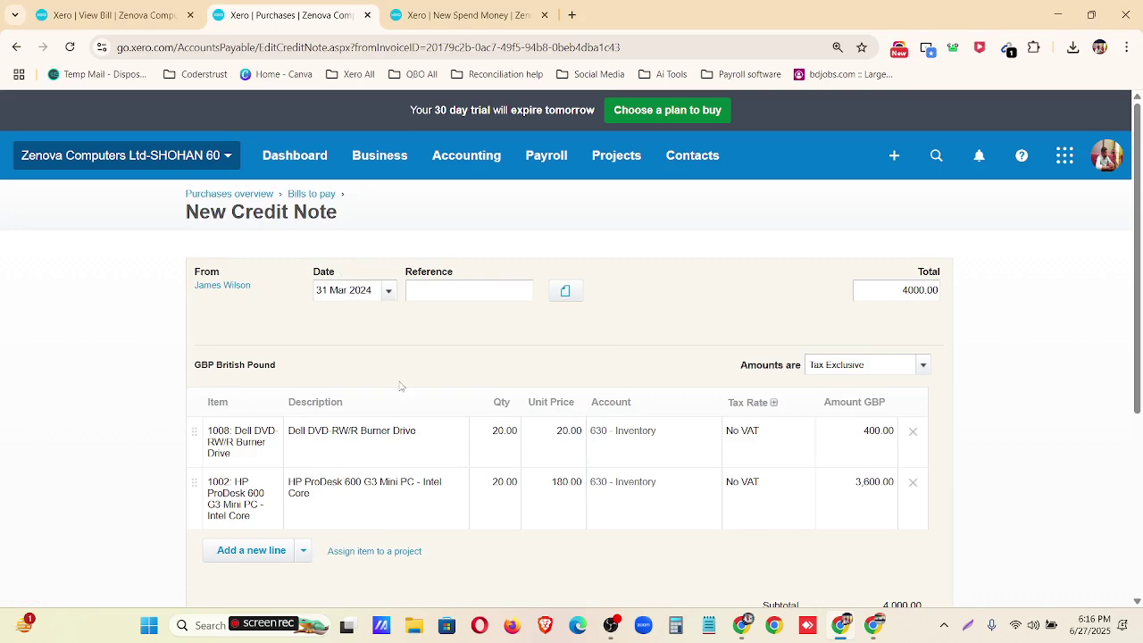
- Set the quantity to 5 on both credit note lines, items 1008 and 1002
left_click(503, 432)
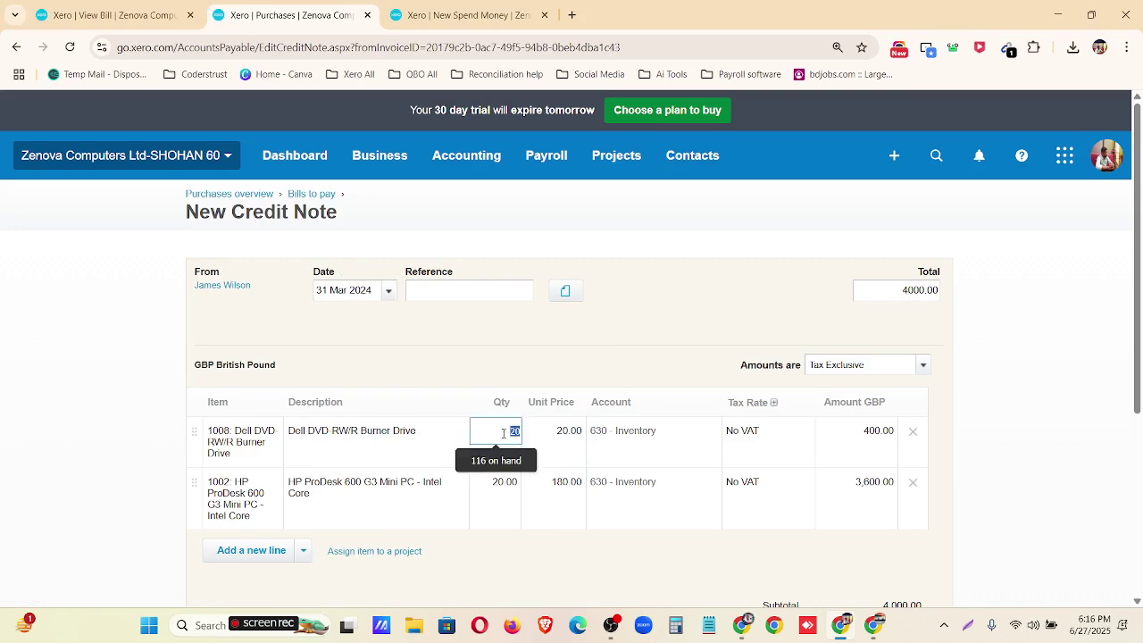
type("5")
left_click(508, 483)
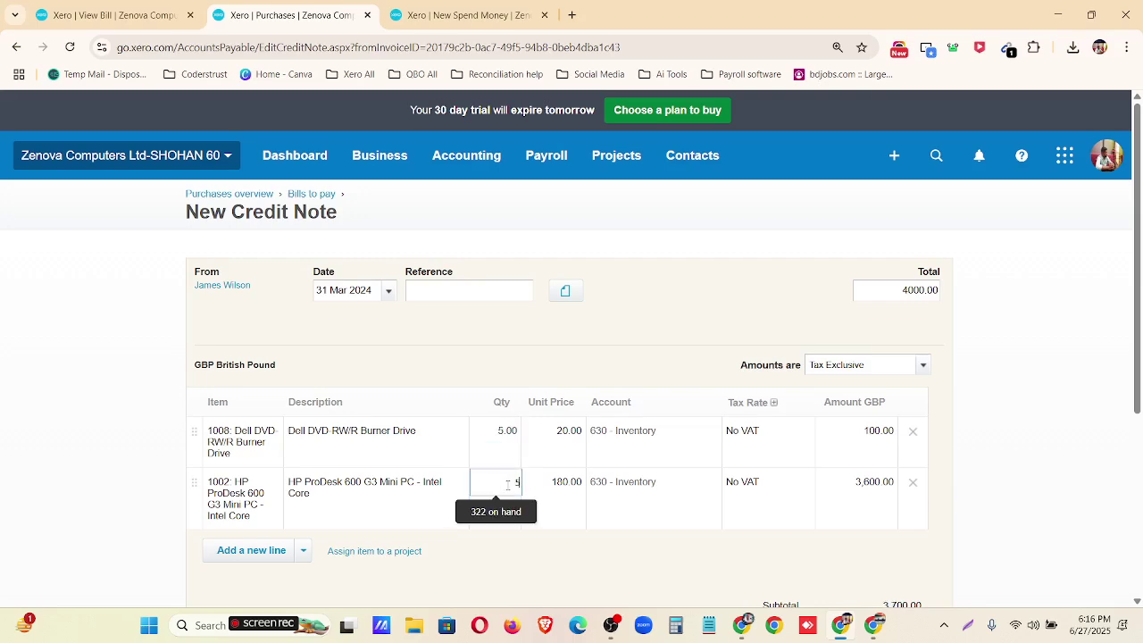
left_click(526, 360)
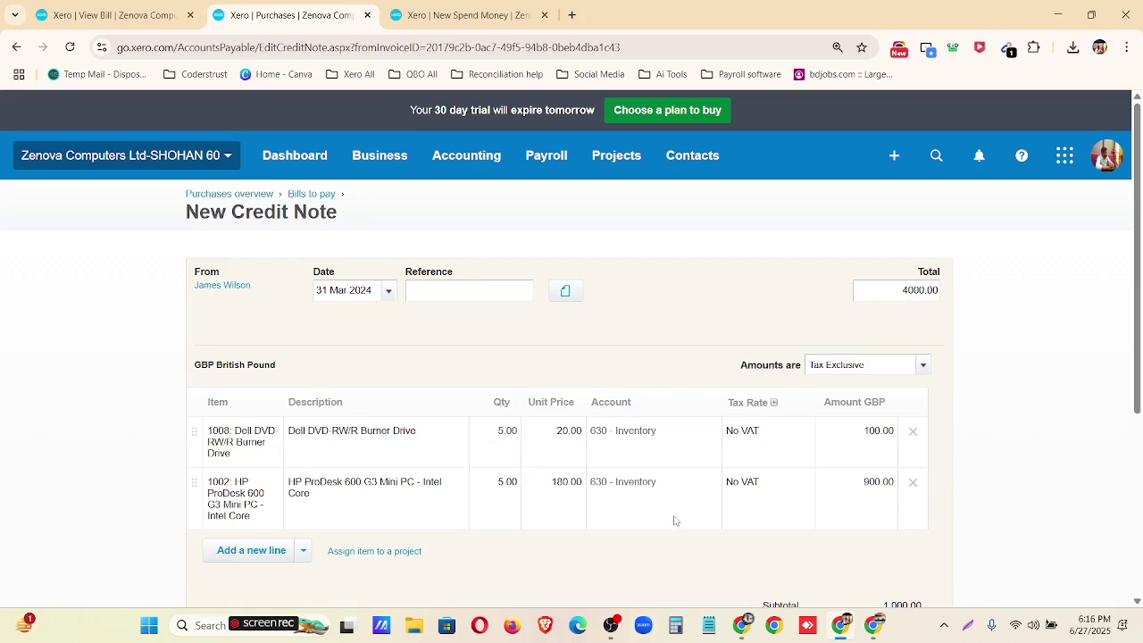
- Compare the credit note's total field with its calculated subtotal and set the total to 1000.00
scroll(777, 386, "down", 3)
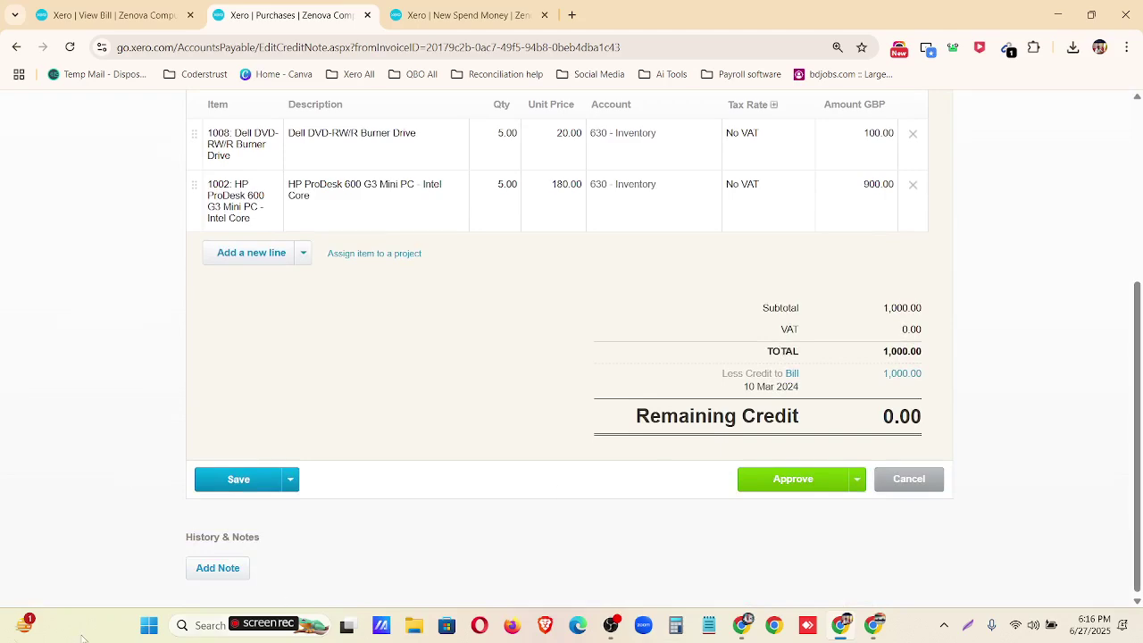
scroll(888, 213, "up", 1)
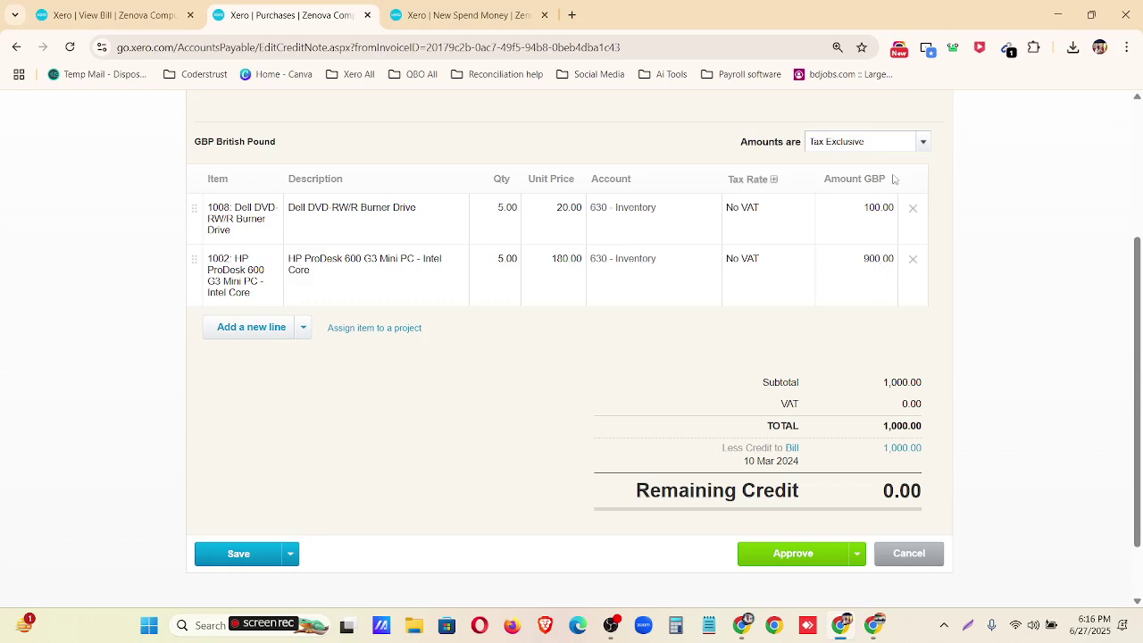
scroll(871, 261, "up", 3)
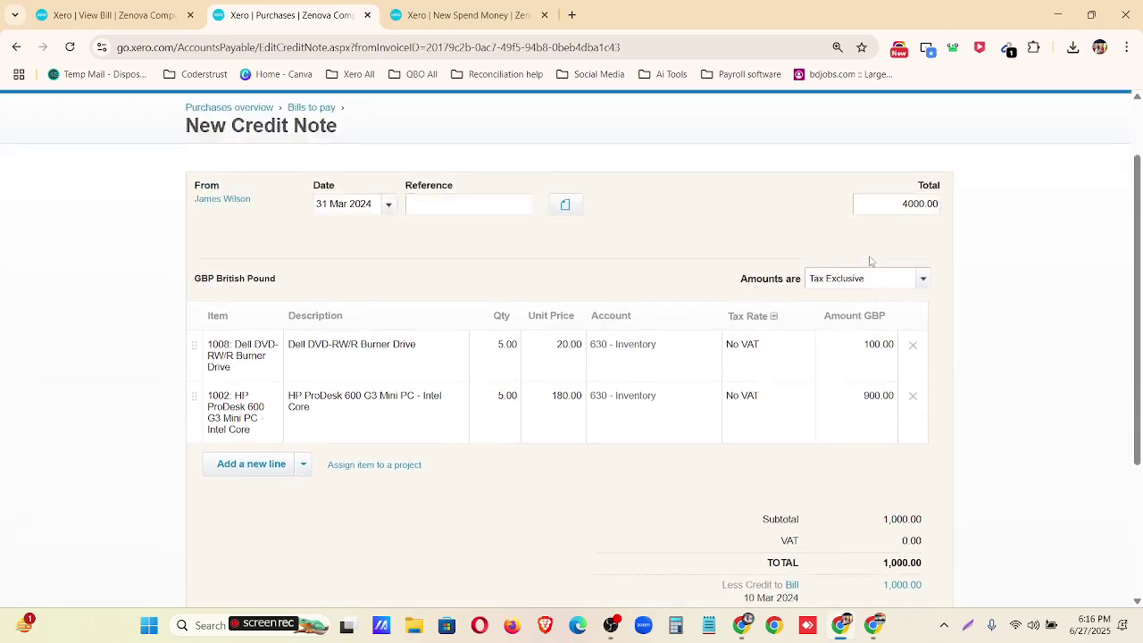
key("ctrl+plus")
key("ctrl+plus")
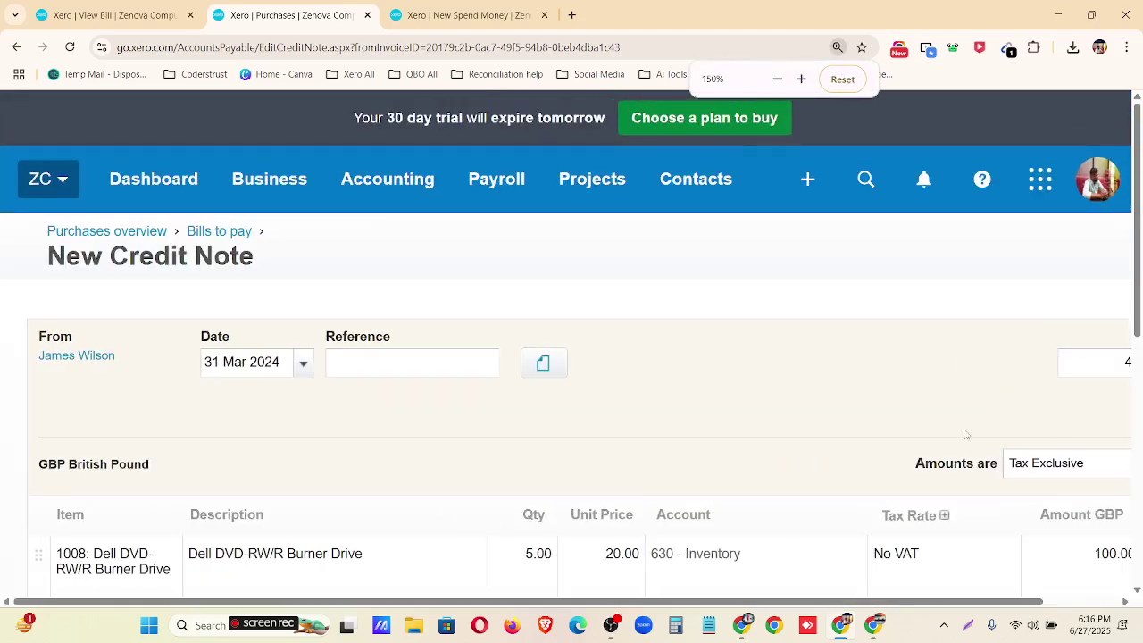
key("ctrl+minus")
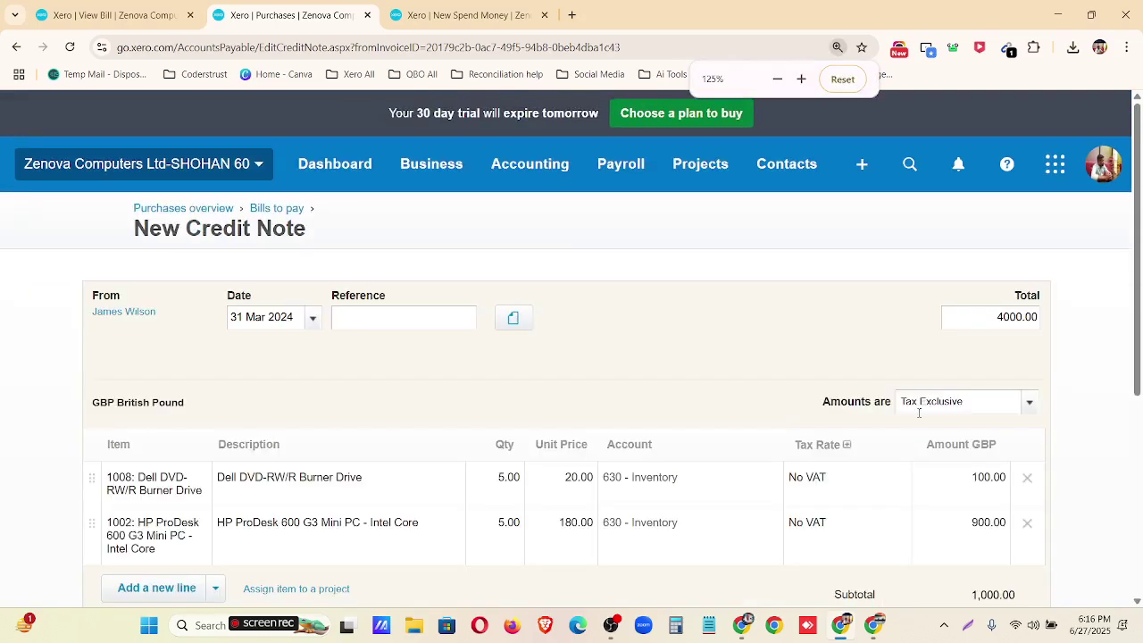
left_click(984, 319)
left_click(1031, 354)
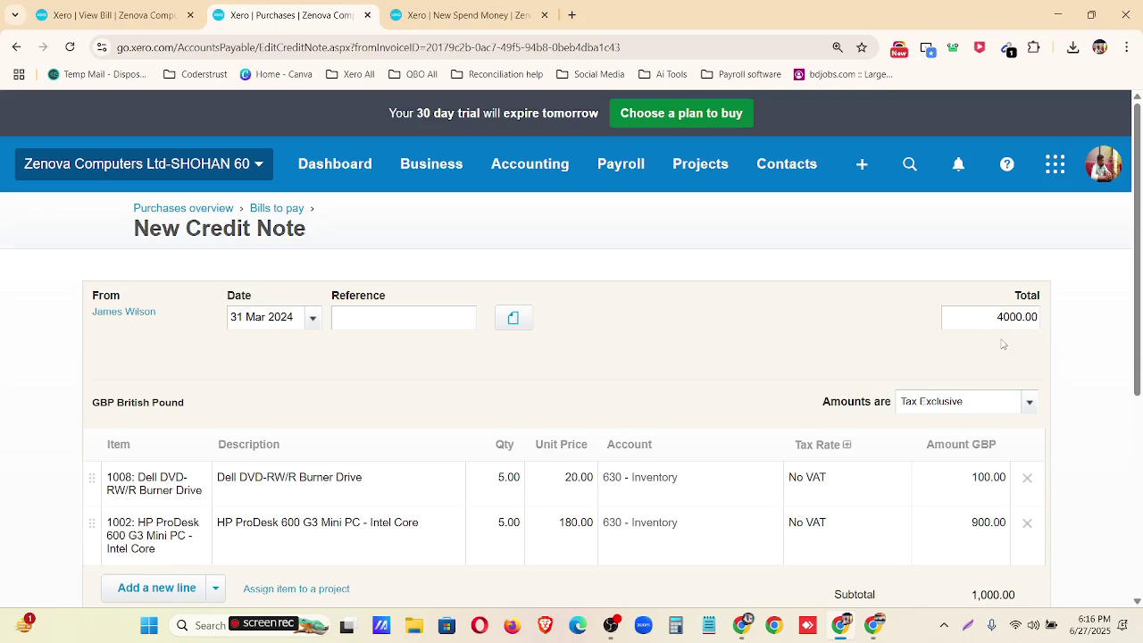
scroll(963, 379, "down", 1)
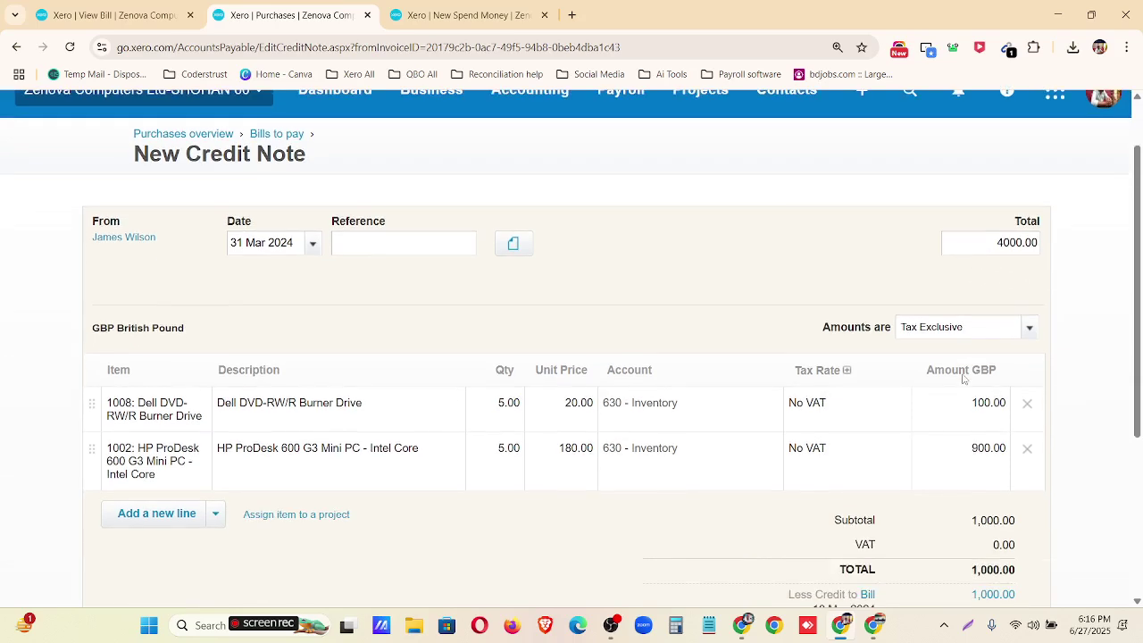
scroll(962, 379, "down", 1)
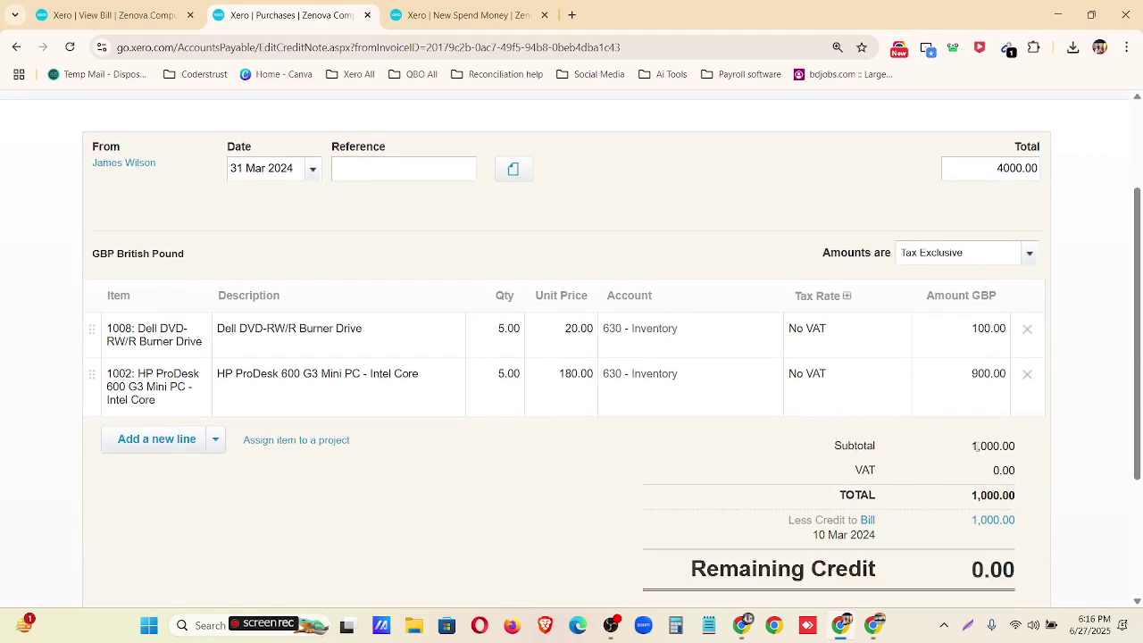
left_click_drag(971, 446, 1022, 451)
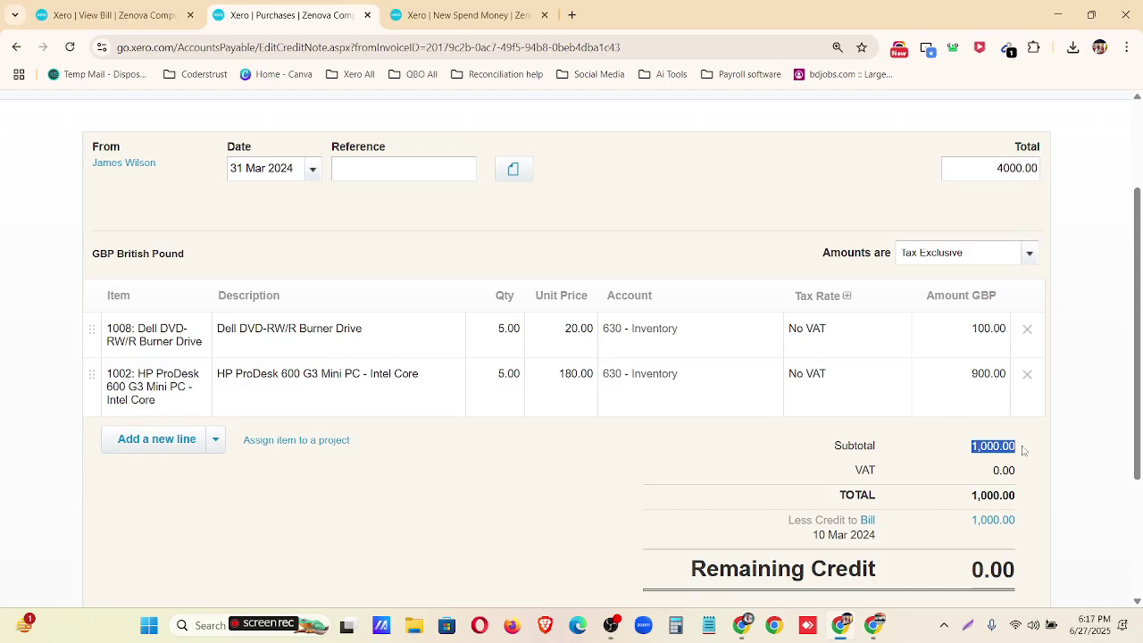
scroll(997, 433, "up", 2)
left_click_drag(993, 318, 1052, 325)
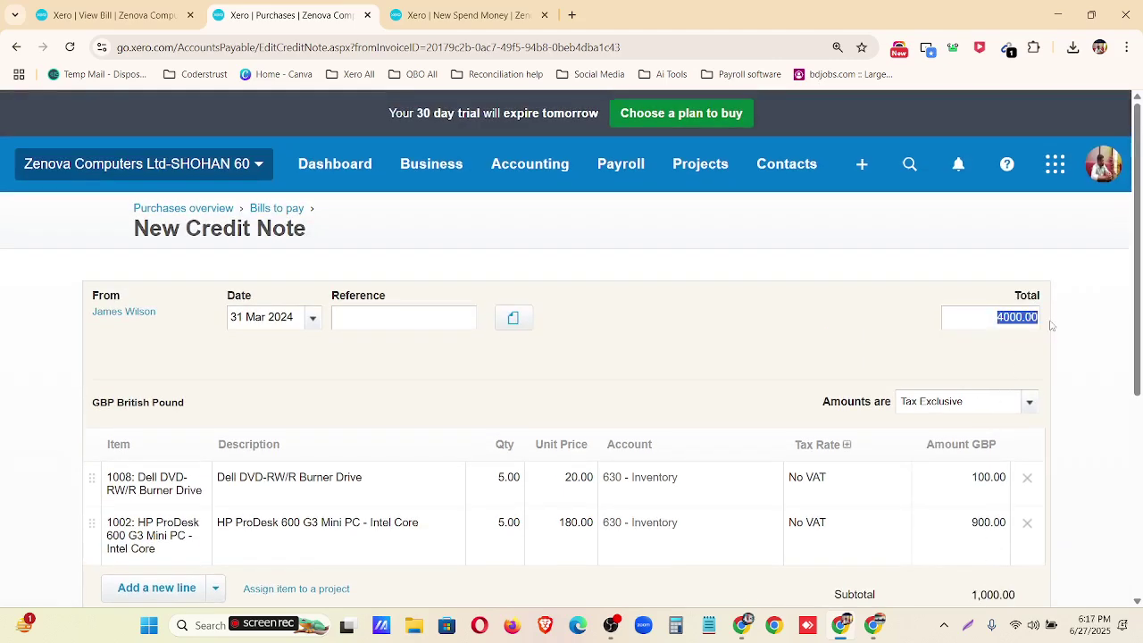
type("1000.00")
- Review the credit note's lines and remaining credit, and save it as a draft
scroll(1005, 359, "down", 1)
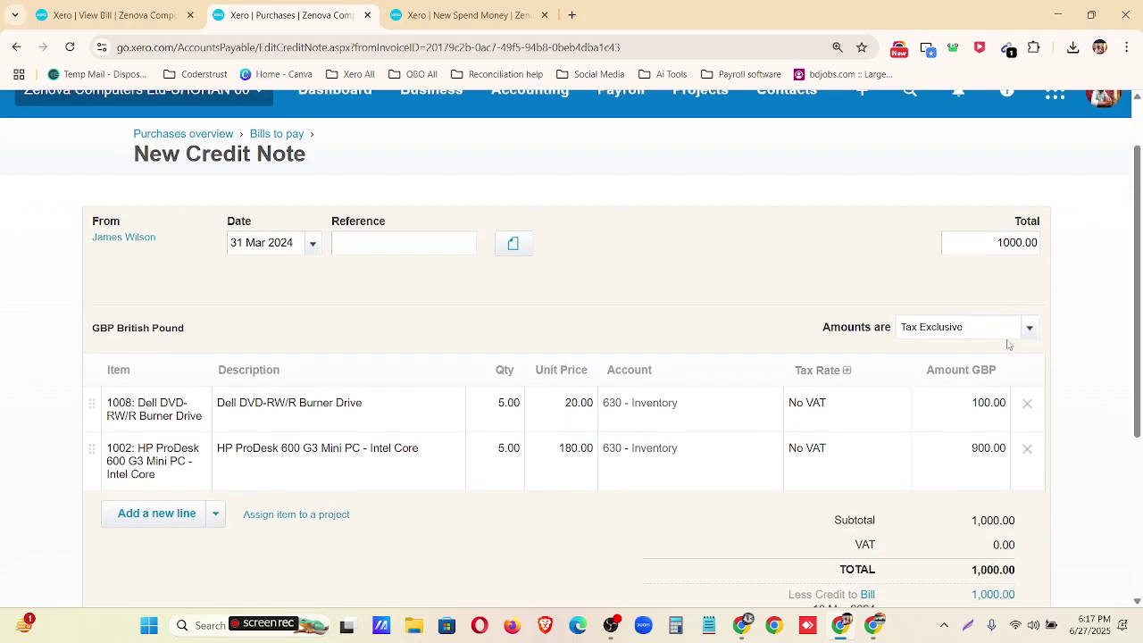
scroll(1036, 197, "down", 1)
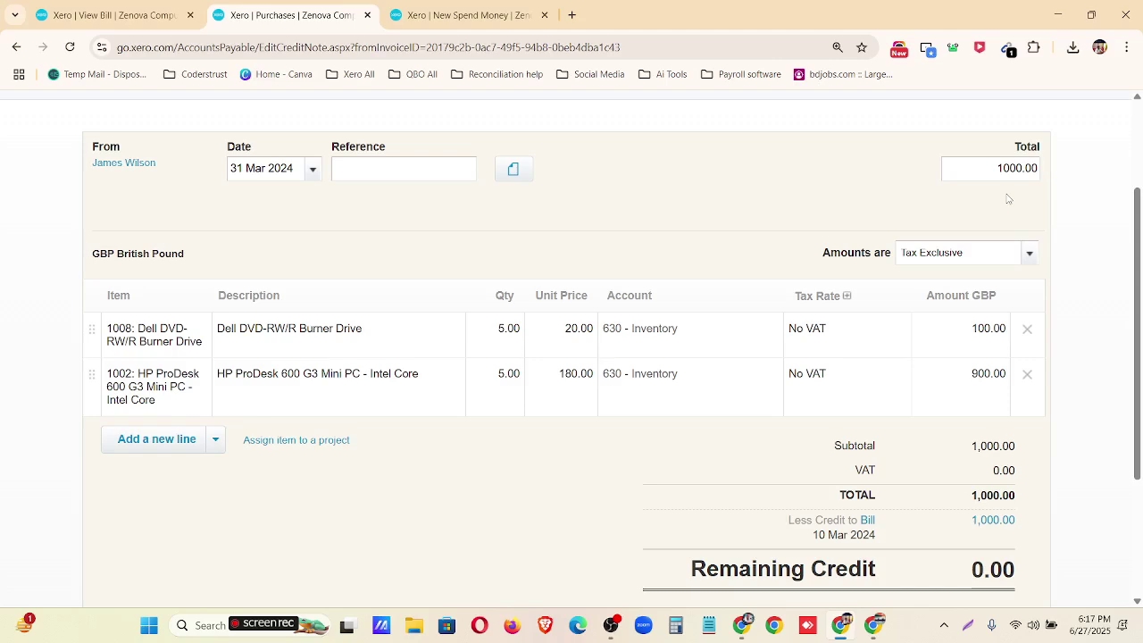
scroll(1007, 198, "down", 2)
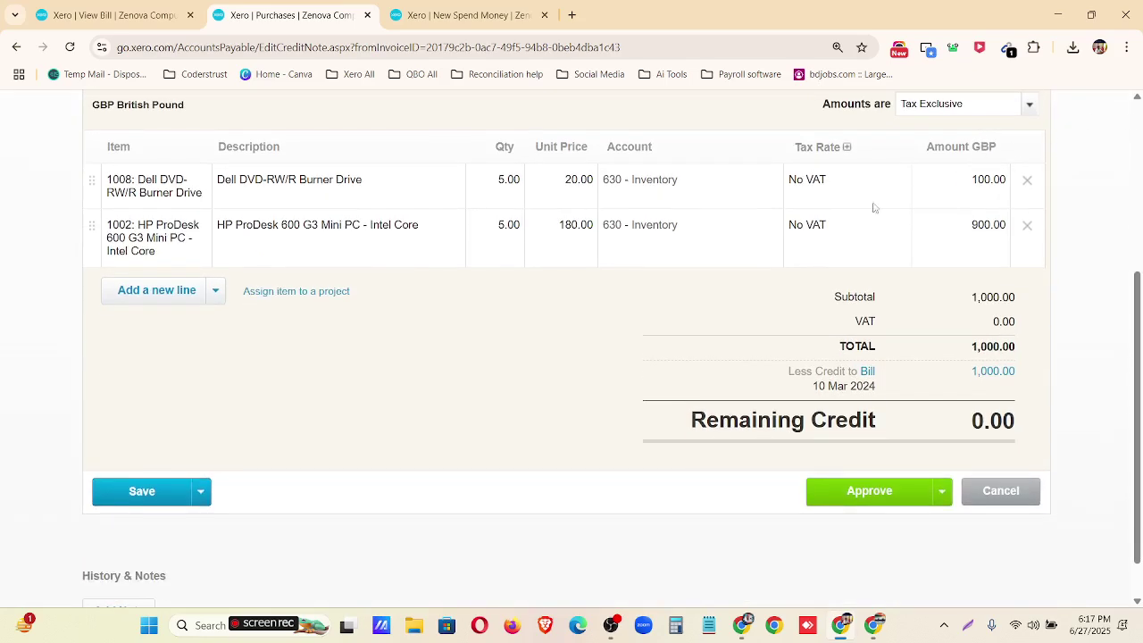
scroll(833, 351, "up", 3)
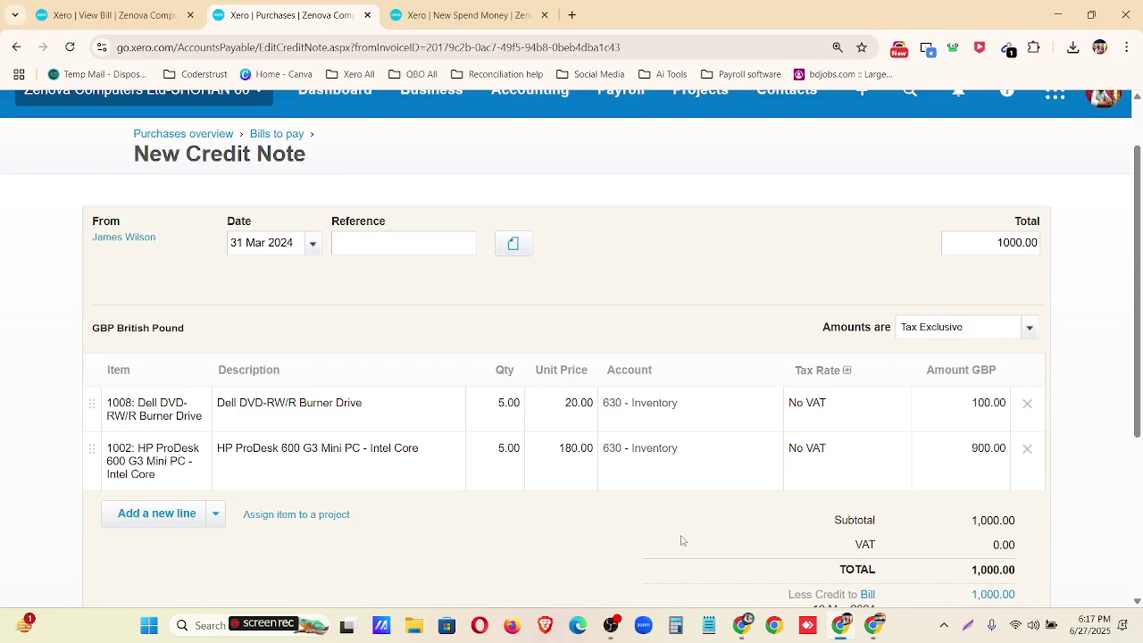
scroll(492, 507, "down", 3)
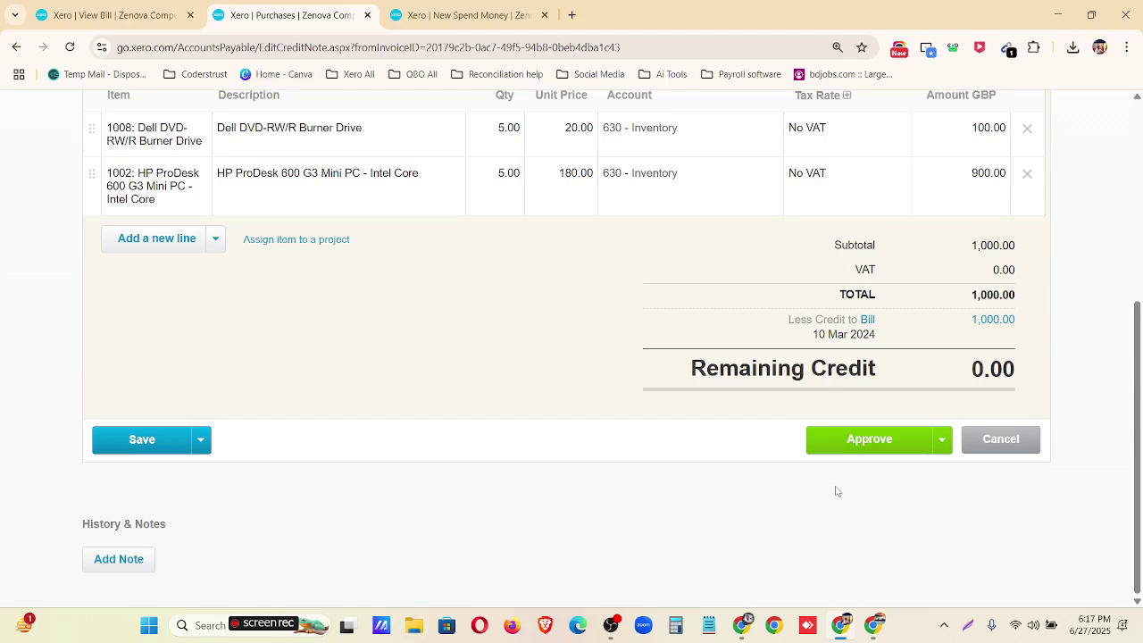
left_click(172, 438)
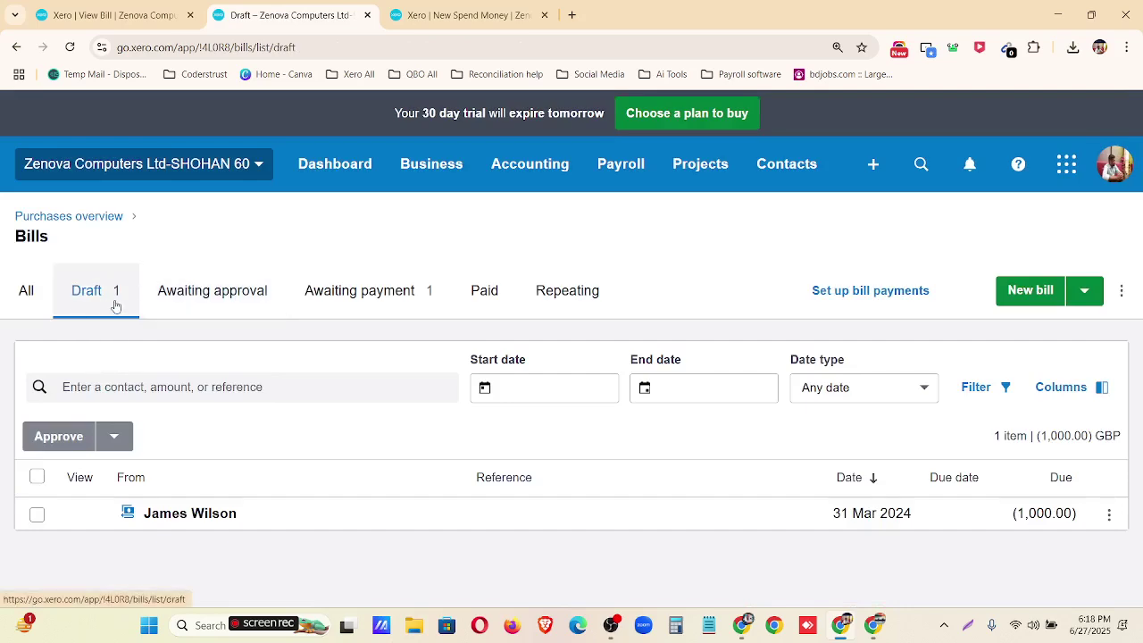
- Select the draft credit note in the bills list and approve it
key("ctrl+minus")
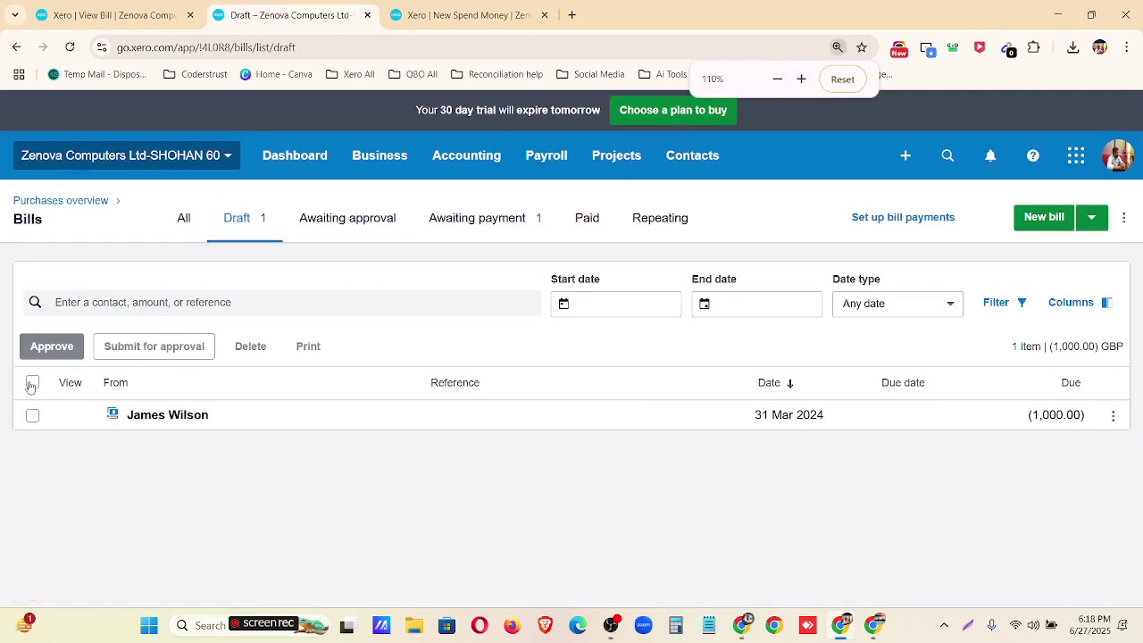
left_click(31, 385)
left_click(56, 351)
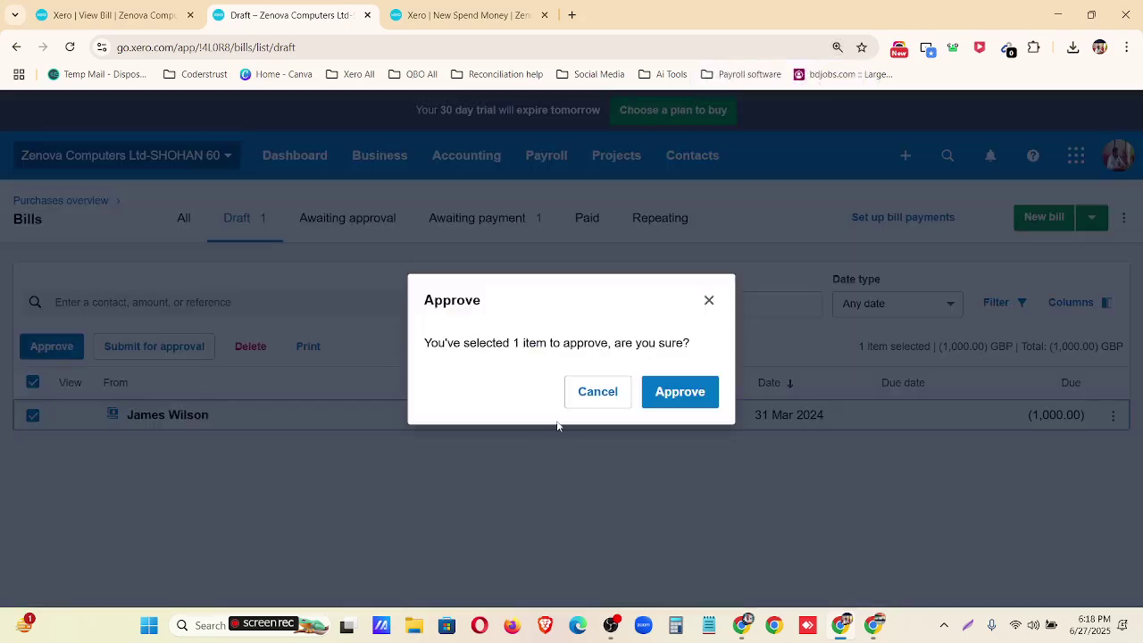
left_click(667, 394)
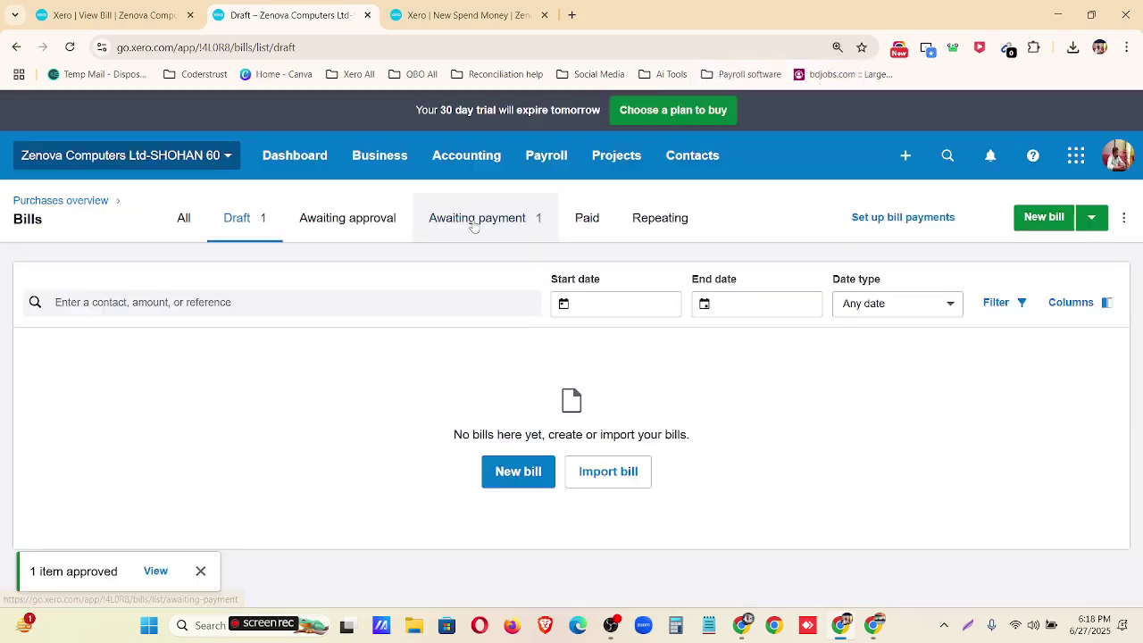
- Open the approved 31 Mar 2024 credit note from the bills awaiting payment
left_click(473, 223)
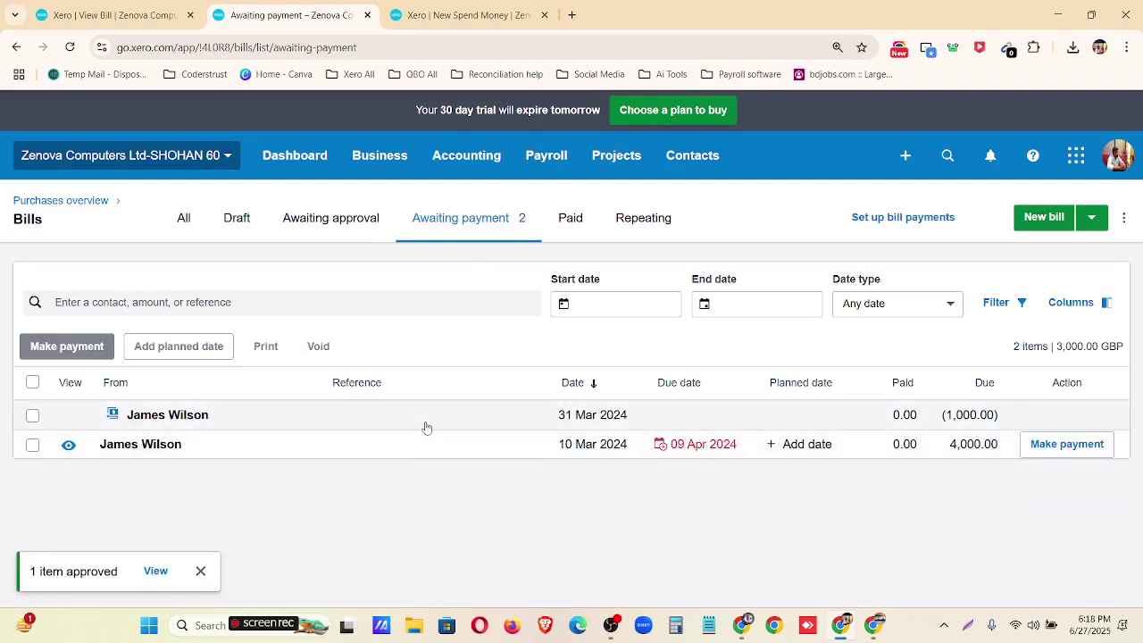
left_click(406, 423)
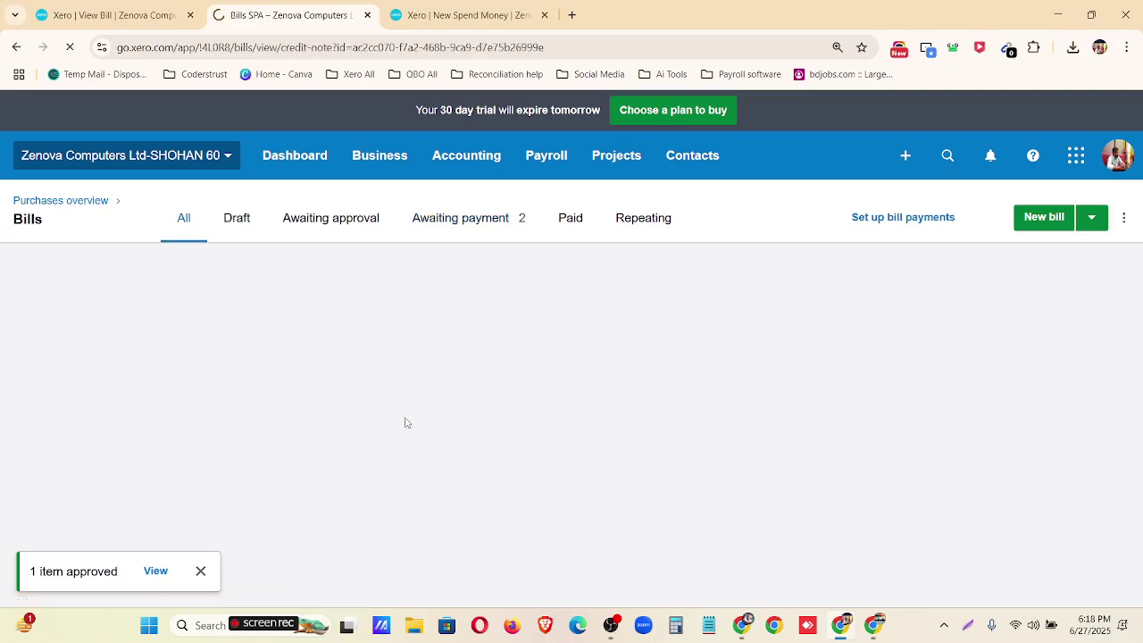
- Review the open credit note's item lines and total, and return to the bills awaiting payment
scroll(193, 543, "down", 3)
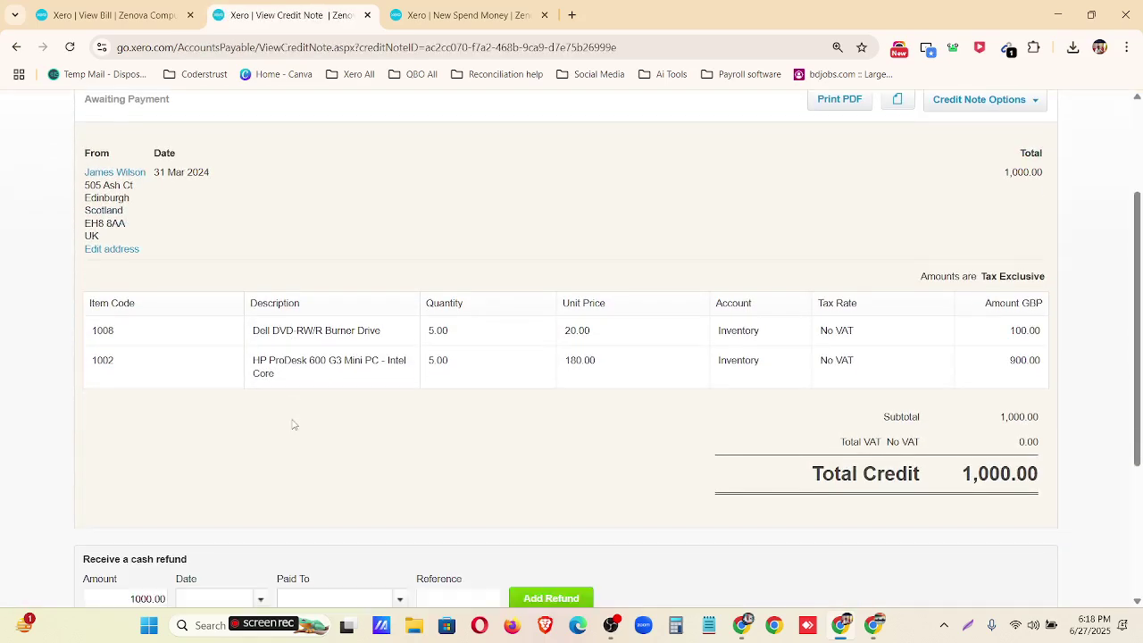
scroll(370, 408, "up", 4)
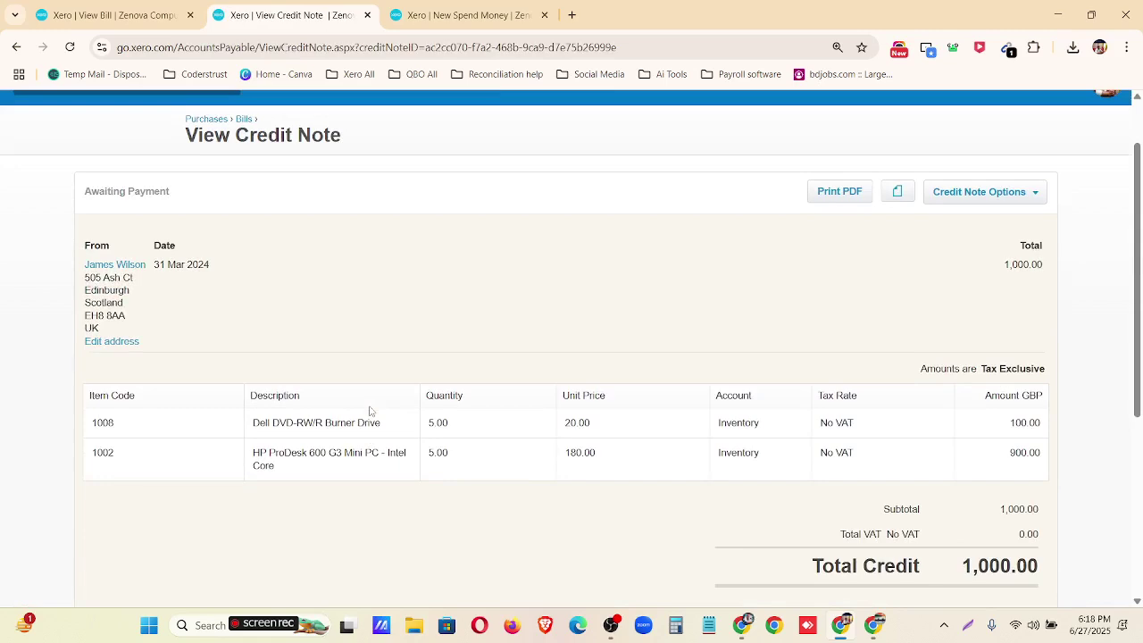
left_click(241, 195)
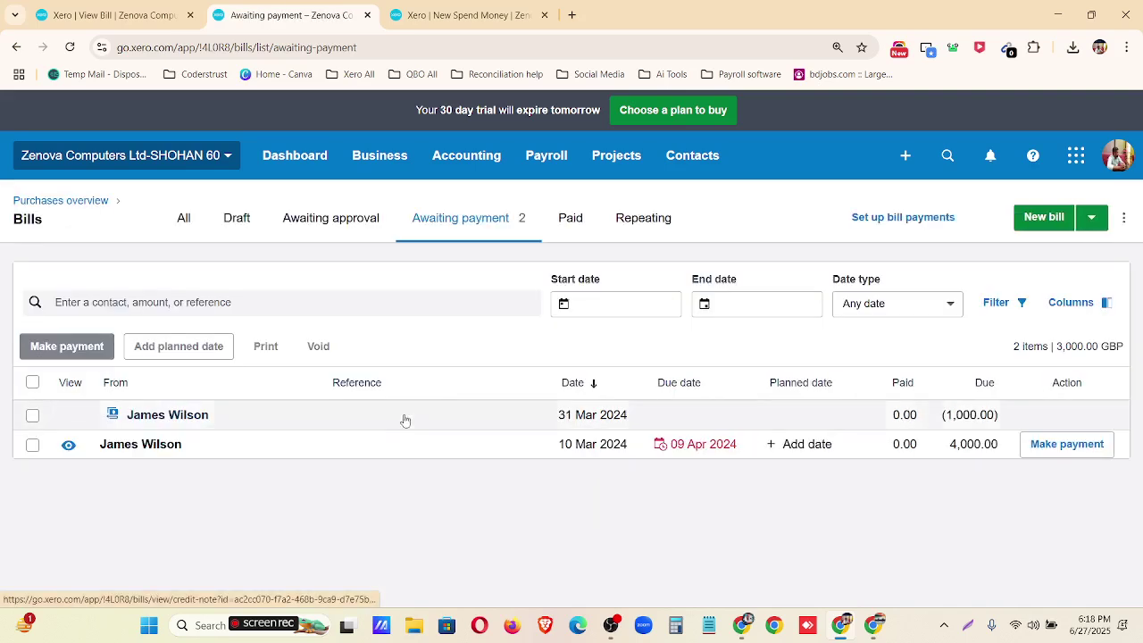
- Open the 10 Mar 2024 bill from the awaiting payment list and examine its total and available supplier credit
left_click(428, 447)
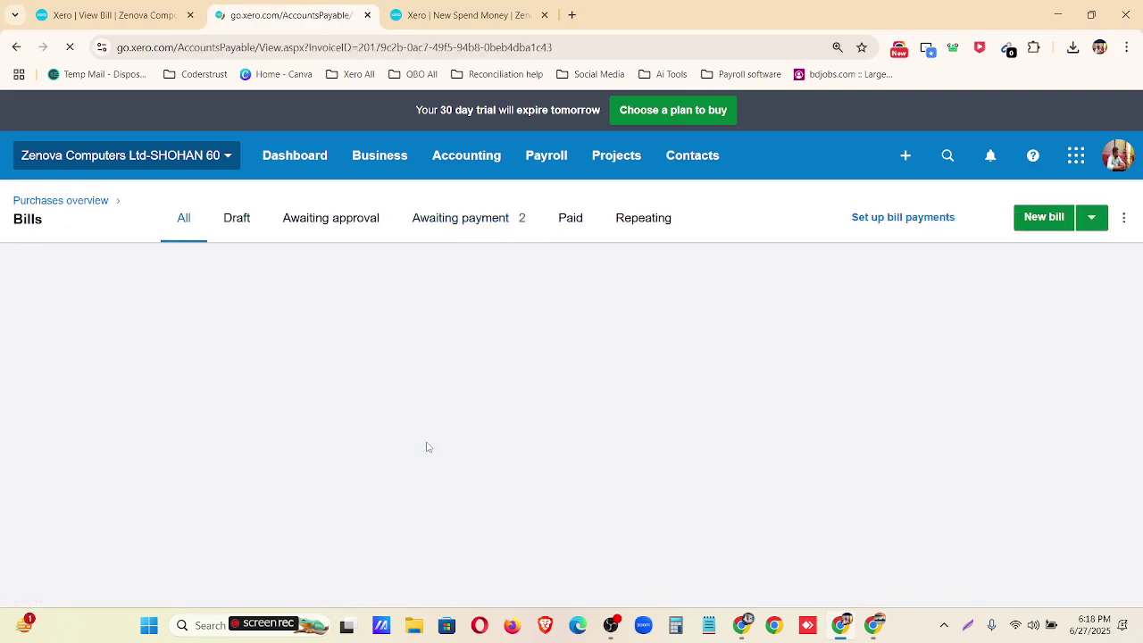
scroll(579, 480, "up", 5)
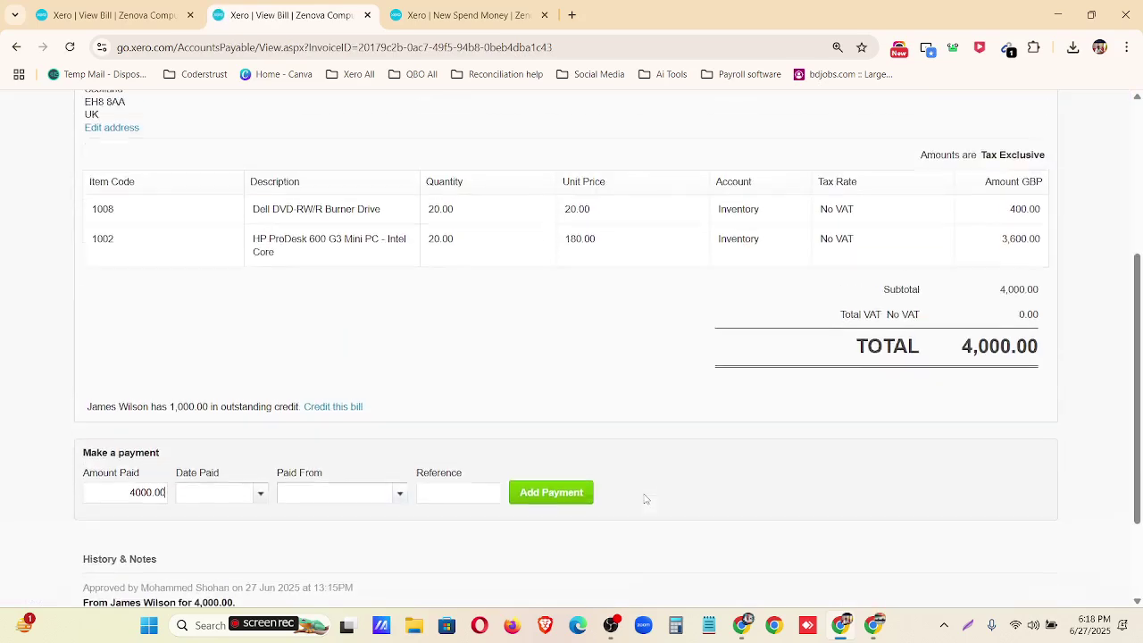
scroll(625, 370, "down", 3)
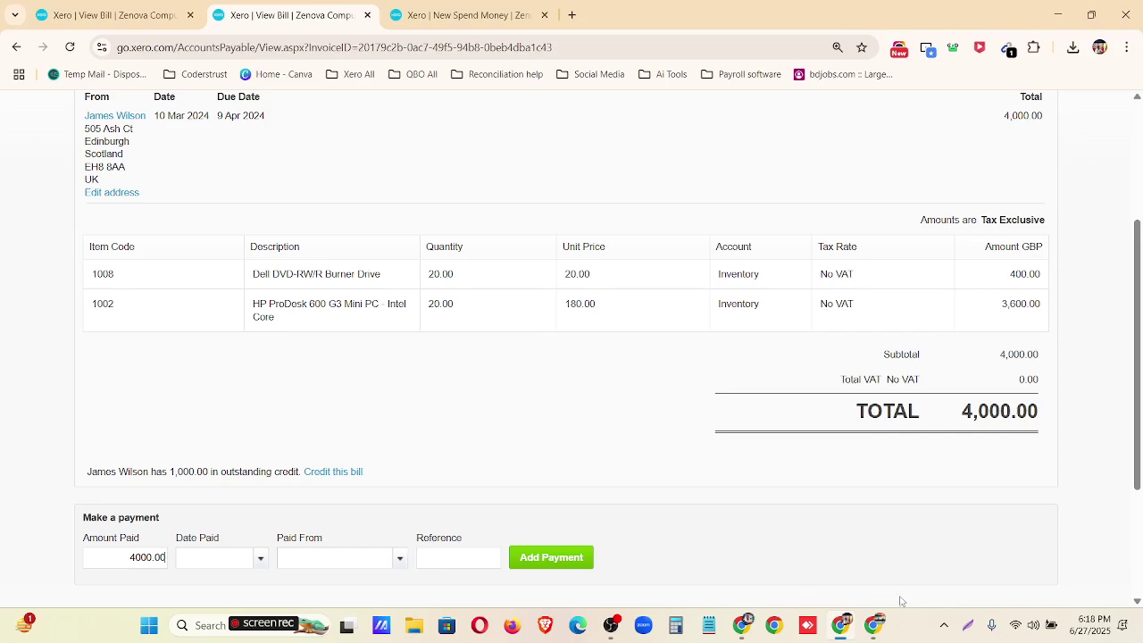
scroll(748, 495, "up", 1)
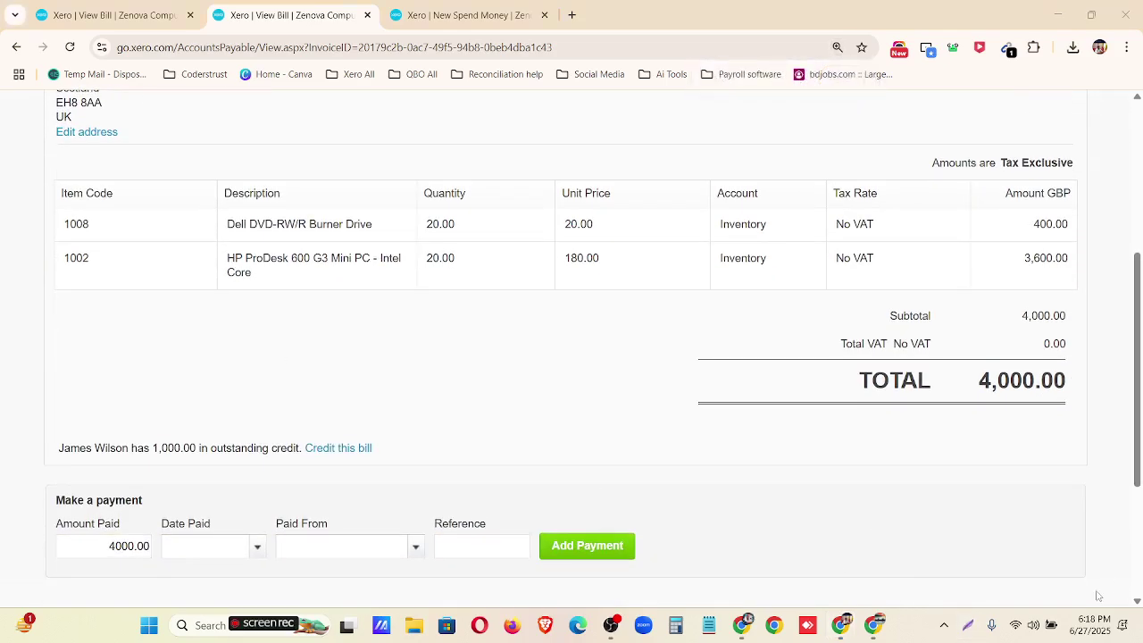
- Mark the outstanding credit and the Credit this bill link with red boxes and an arrow on a screen capture, and discard it
key("alt+s")
left_click(598, 413)
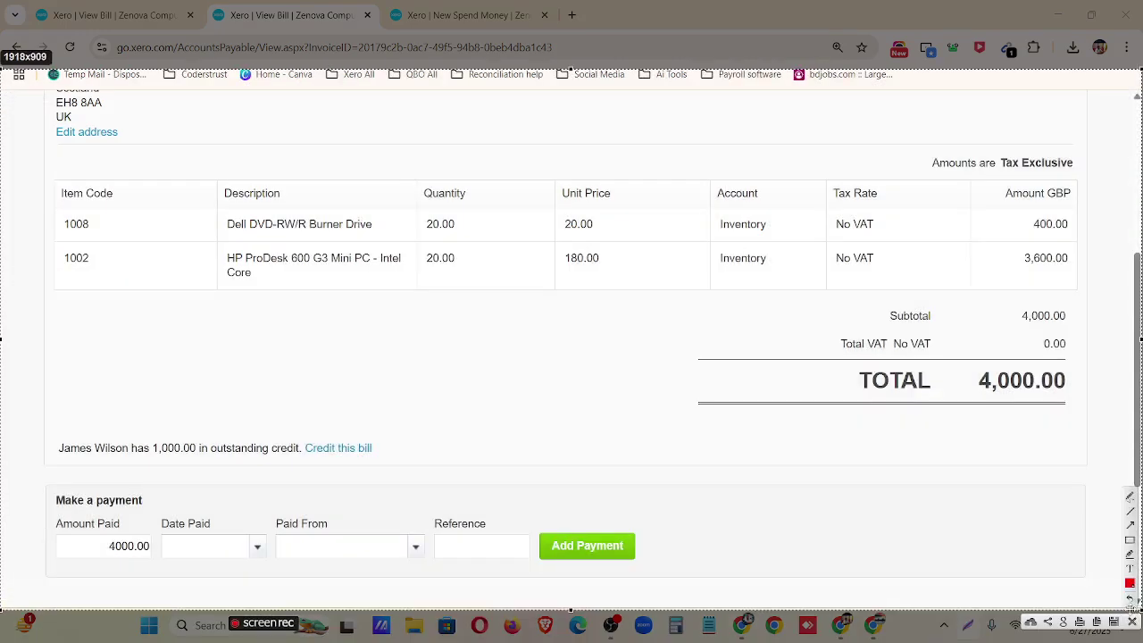
mouse_move(20, 418)
left_mouse_down()
mouse_move(116, 449)
mouse_move(493, 485)
mouse_move(502, 474)
left_mouse_up()
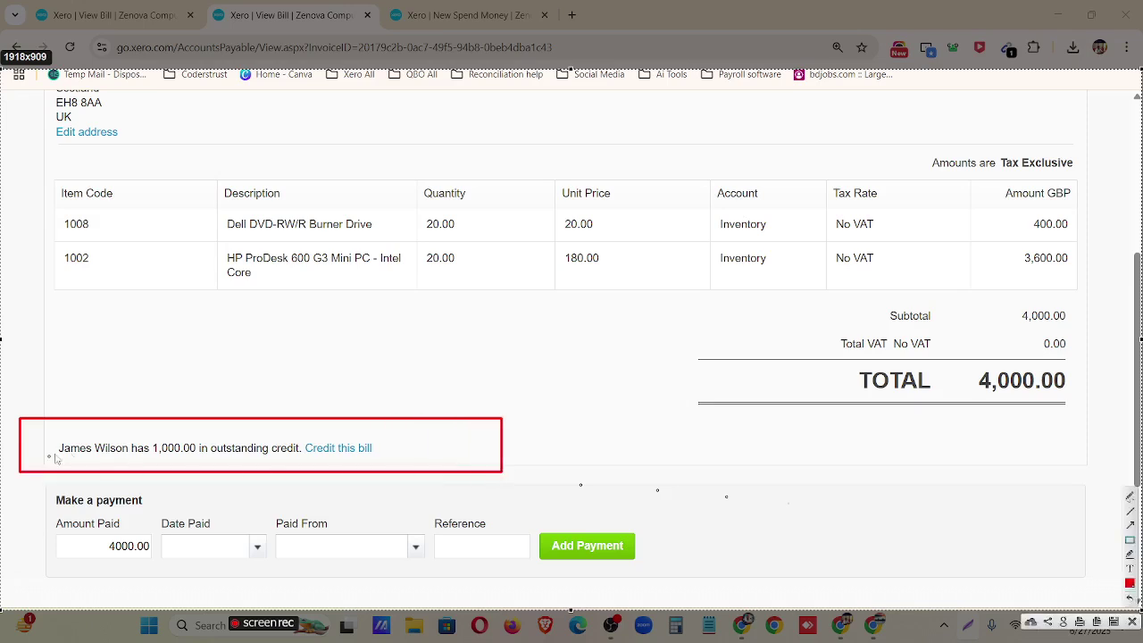
mouse_move(150, 437)
left_mouse_down()
mouse_move(240, 474)
mouse_move(300, 462)
left_mouse_up()
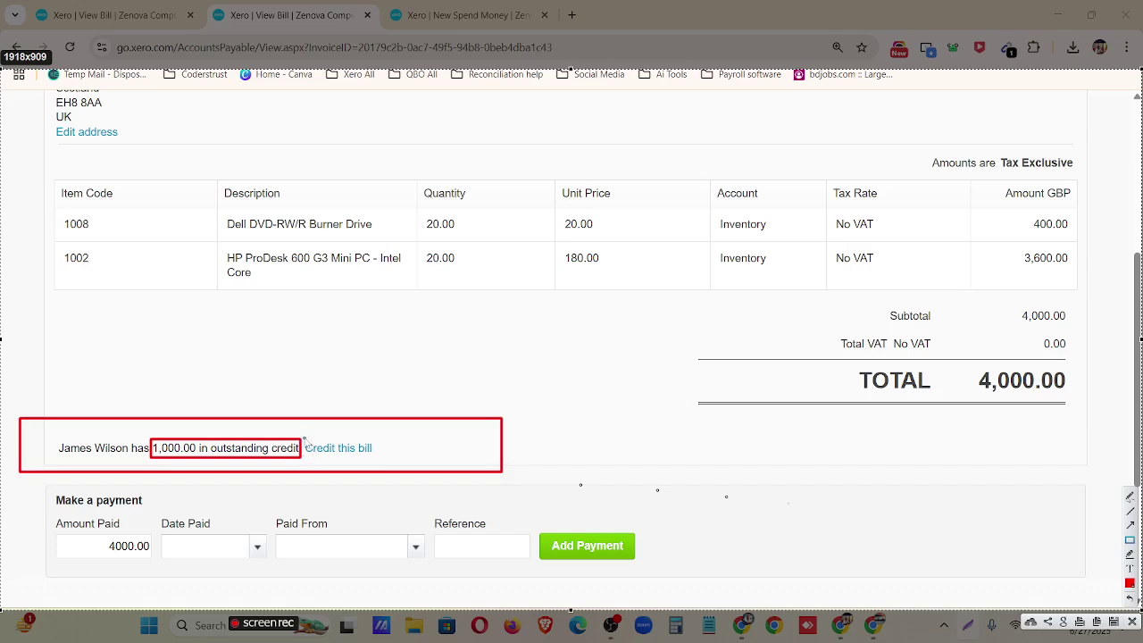
left_click_drag(303, 437, 387, 460)
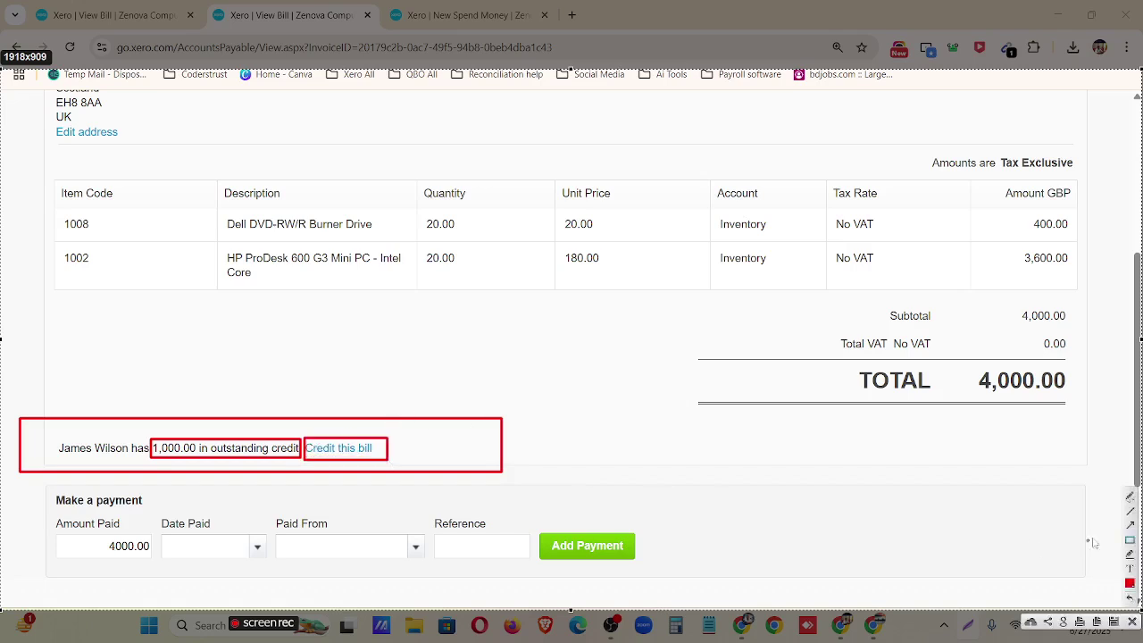
left_click(1129, 526)
mouse_move(473, 308)
left_mouse_down()
mouse_move(439, 327)
mouse_move(337, 446)
left_mouse_up()
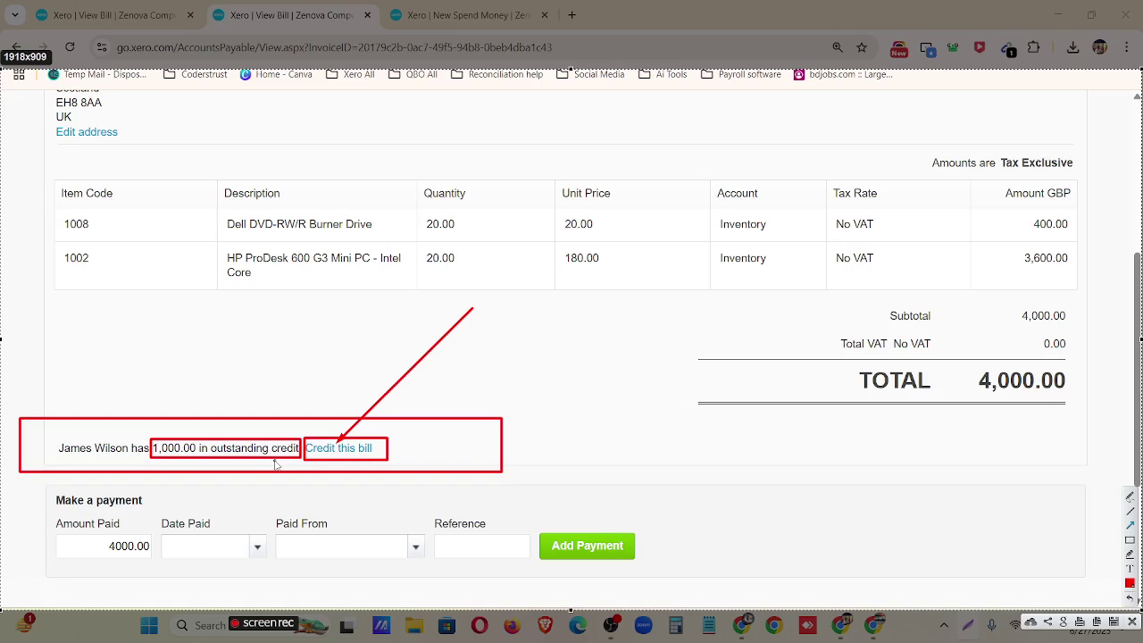
left_click(1132, 623)
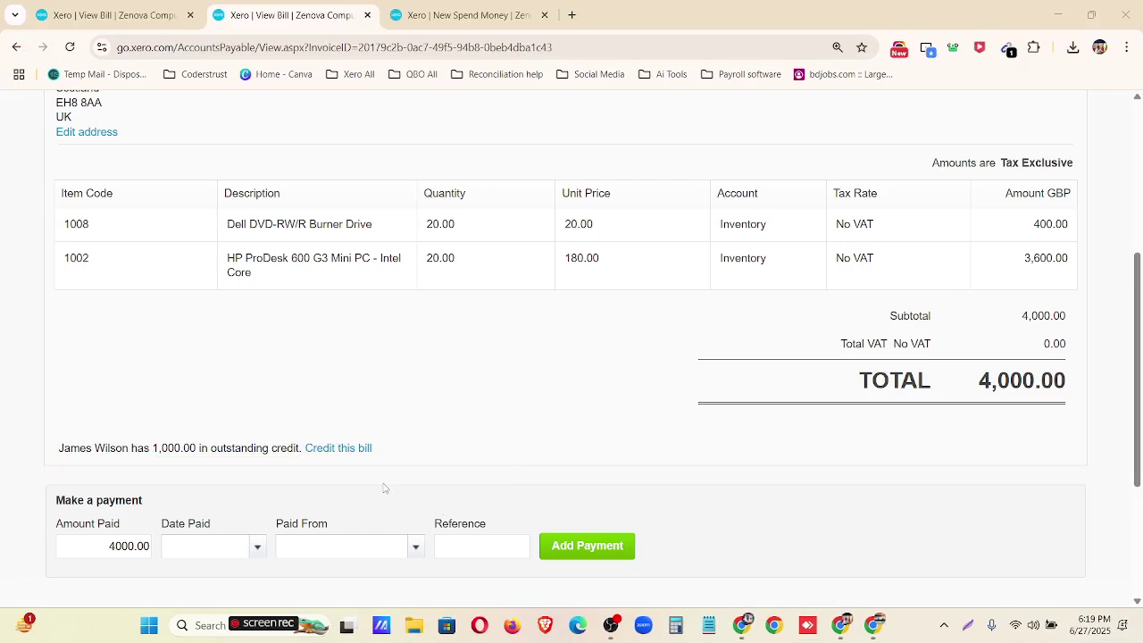
- Allocate 800.00 of the outstanding 31 Mar 2024 credit note to the 10 Mar 2024 bill
left_click(348, 448)
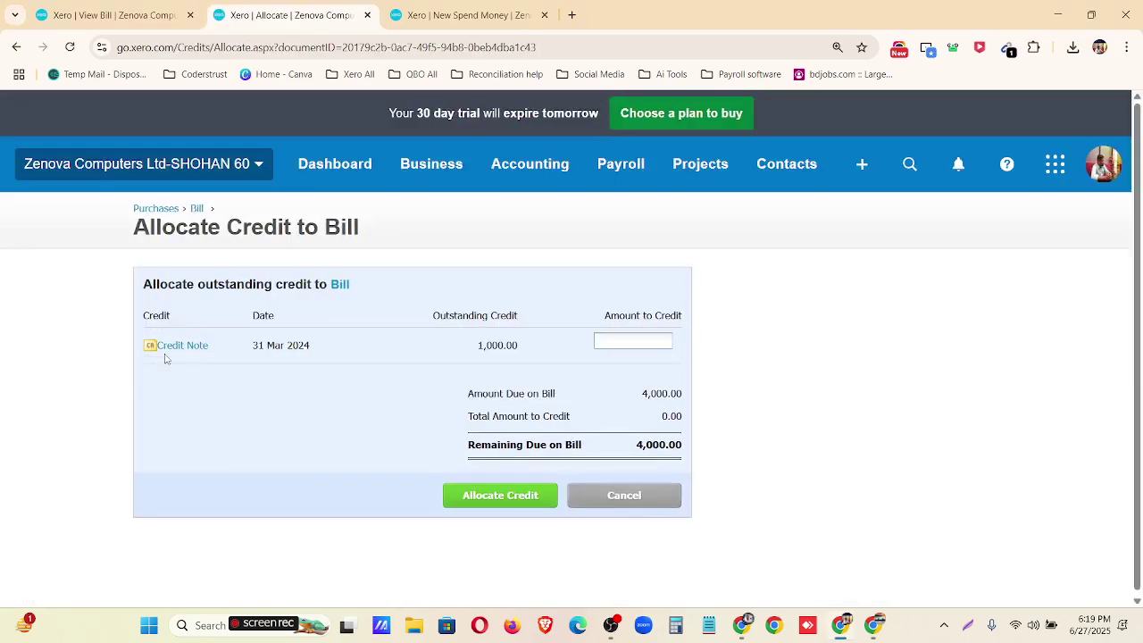
left_click_drag(254, 348, 341, 349)
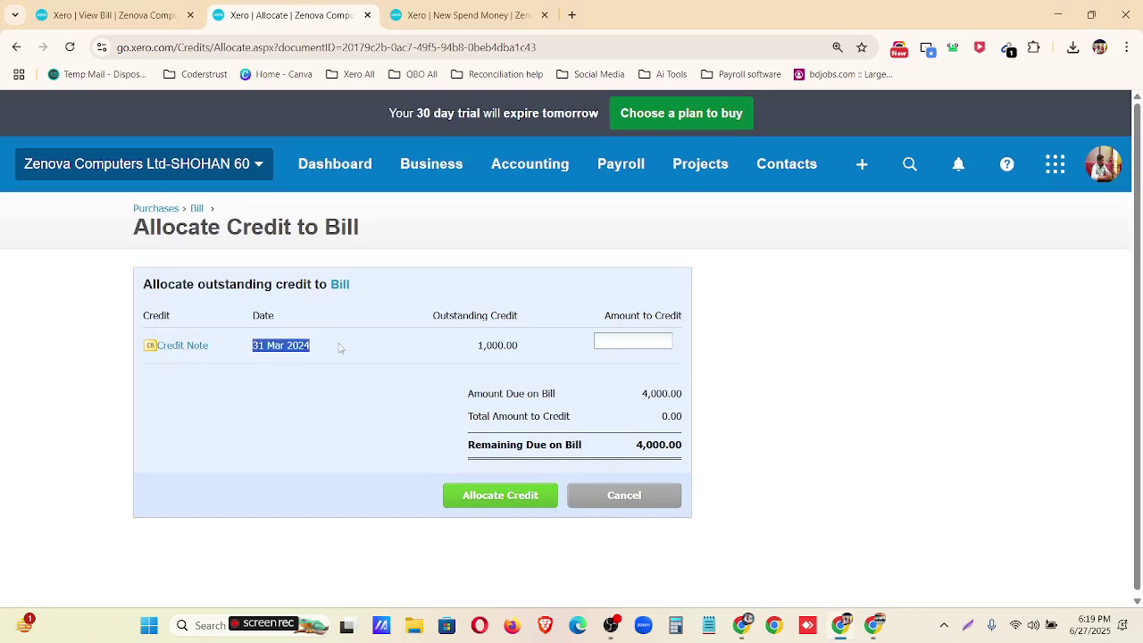
left_click_drag(470, 355, 526, 356)
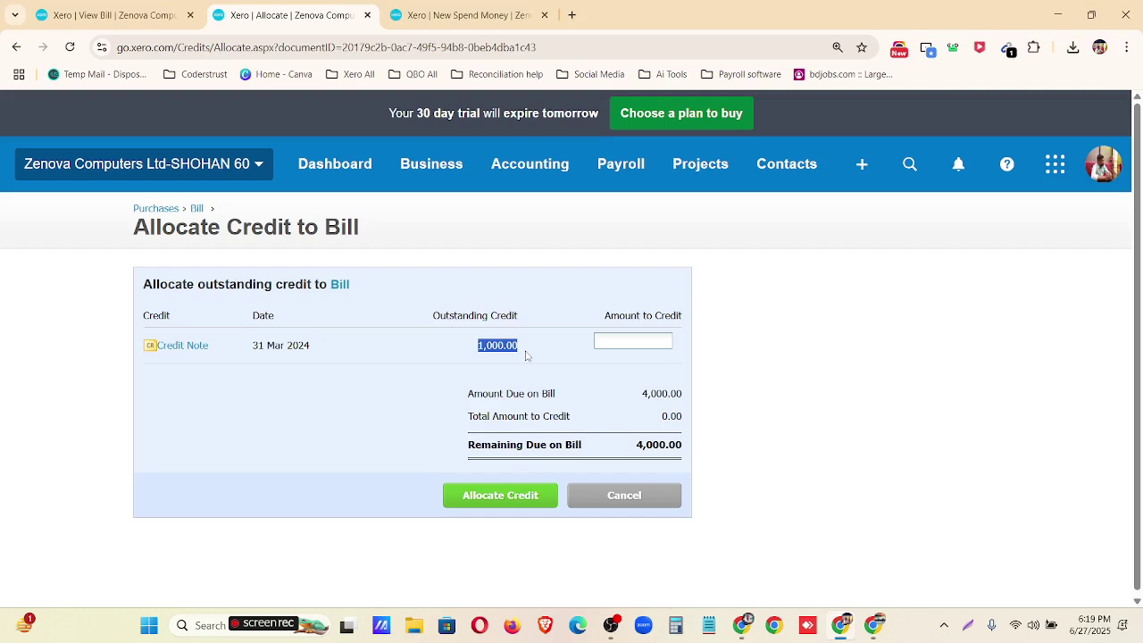
left_click(635, 340)
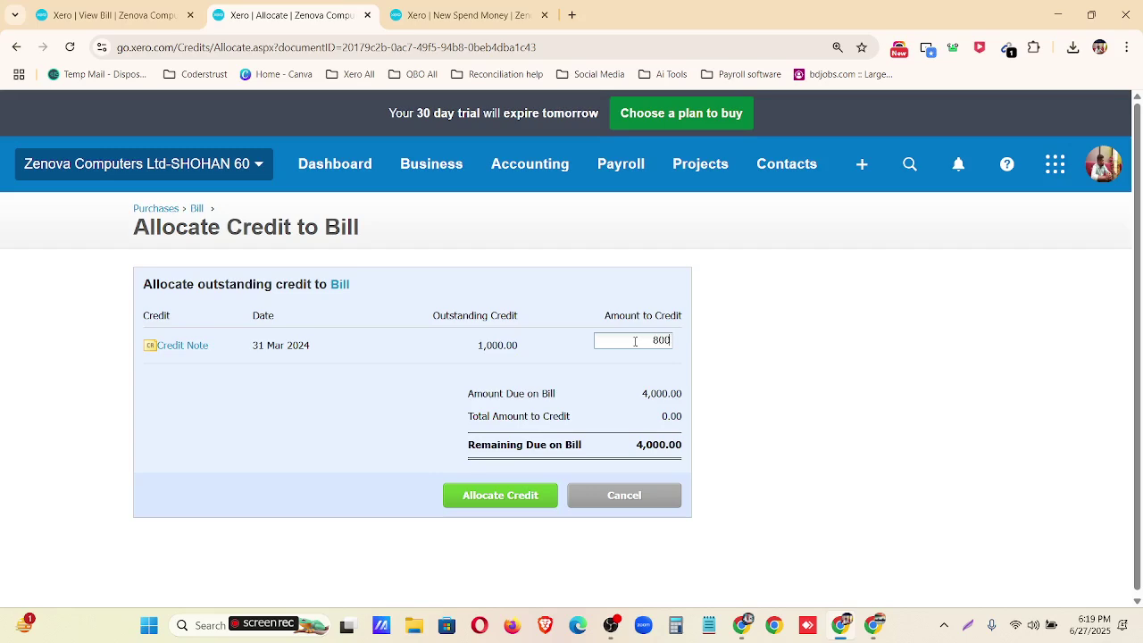
left_click(751, 393)
left_click_drag(638, 394, 682, 418)
left_click_drag(632, 446, 683, 445)
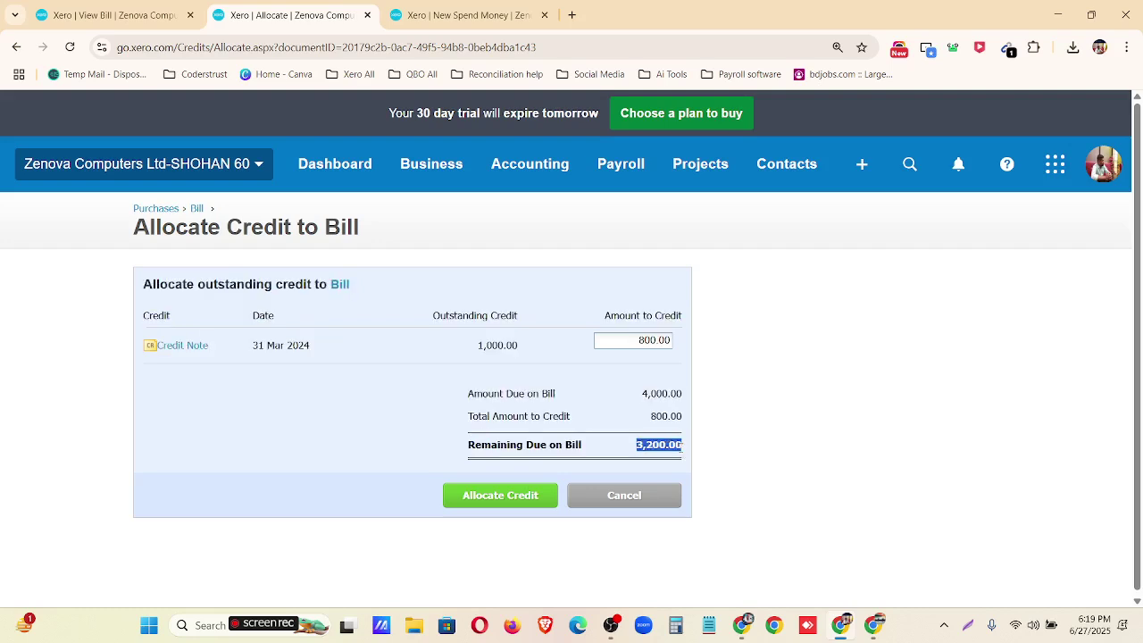
left_click(490, 500)
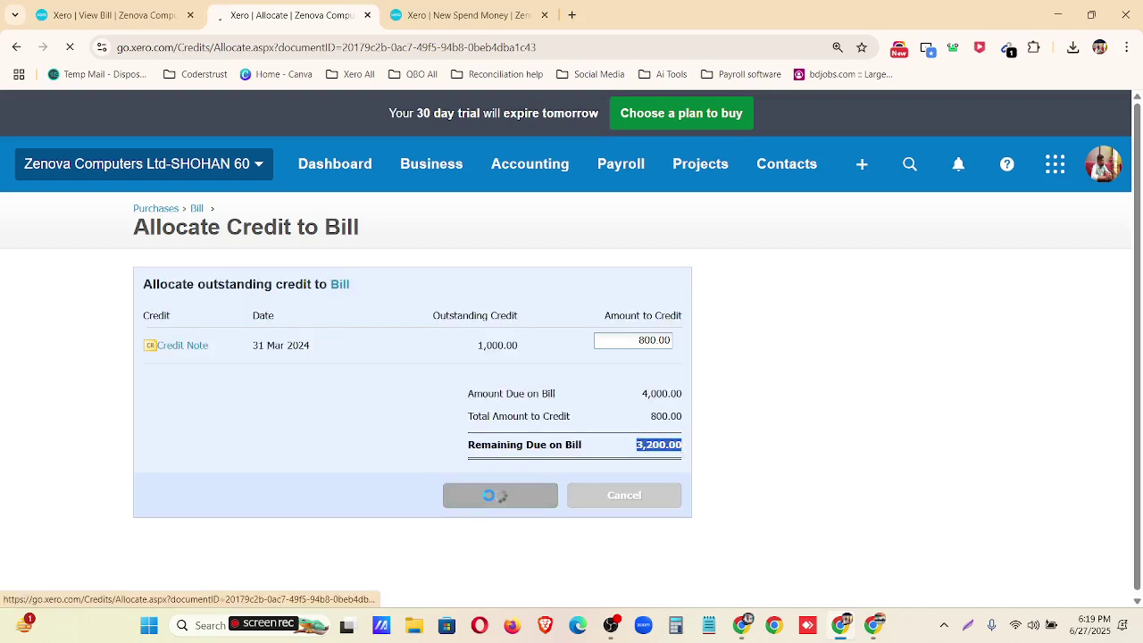
- Examine the bill's credit note deduction, amount due and remaining supplier credit
scroll(584, 437, "down", 8)
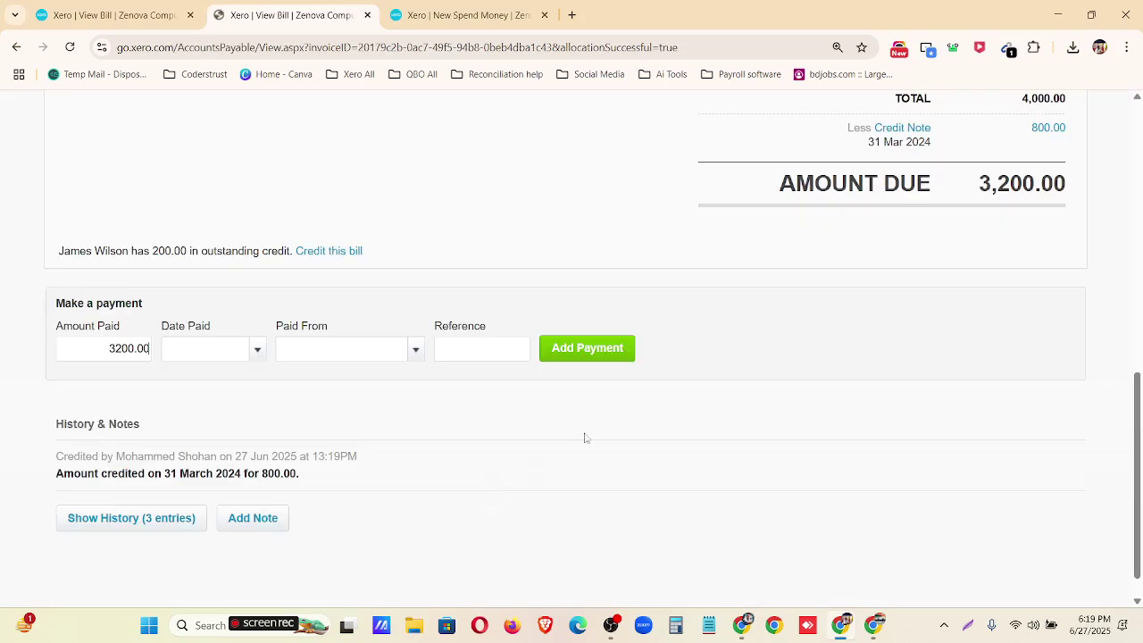
scroll(630, 414, "up", 3)
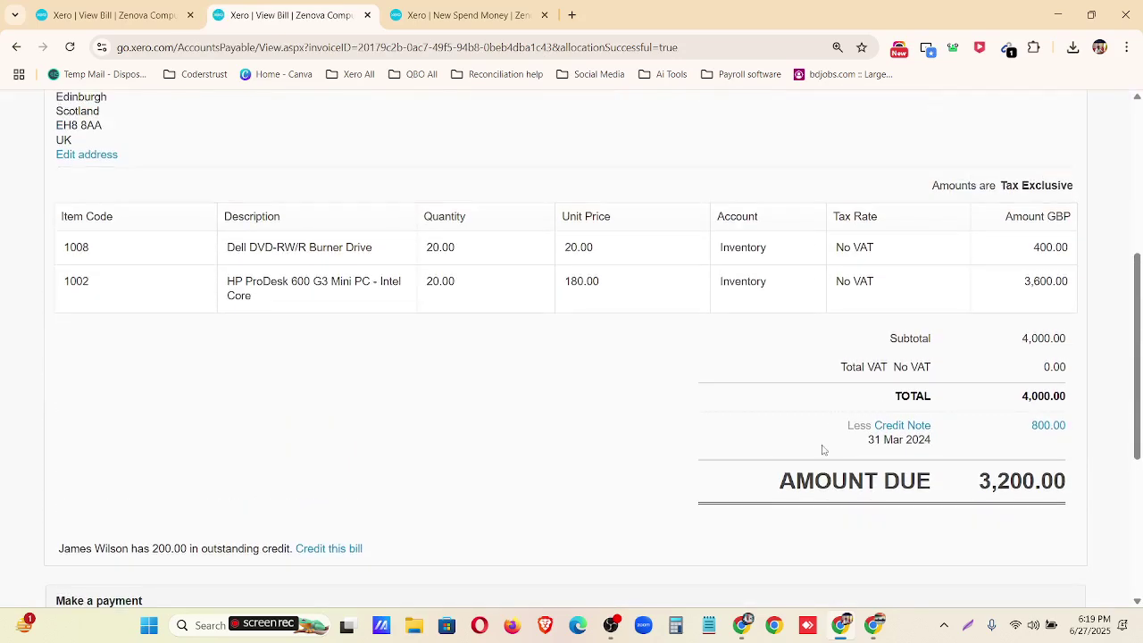
key("ctrl+plus")
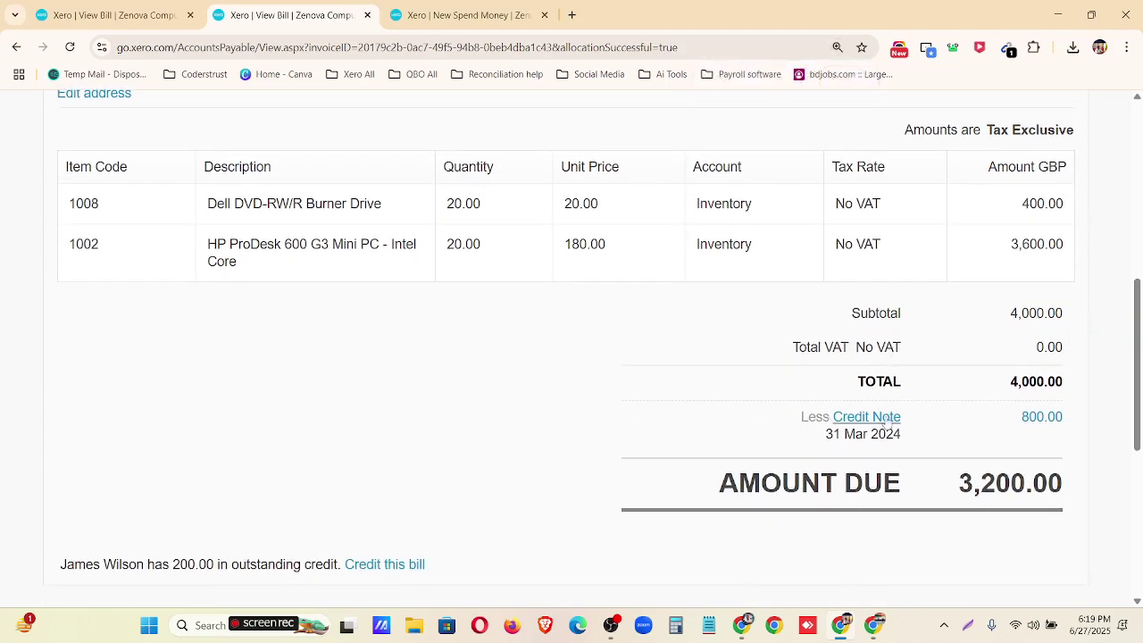
scroll(301, 470, "down", 1)
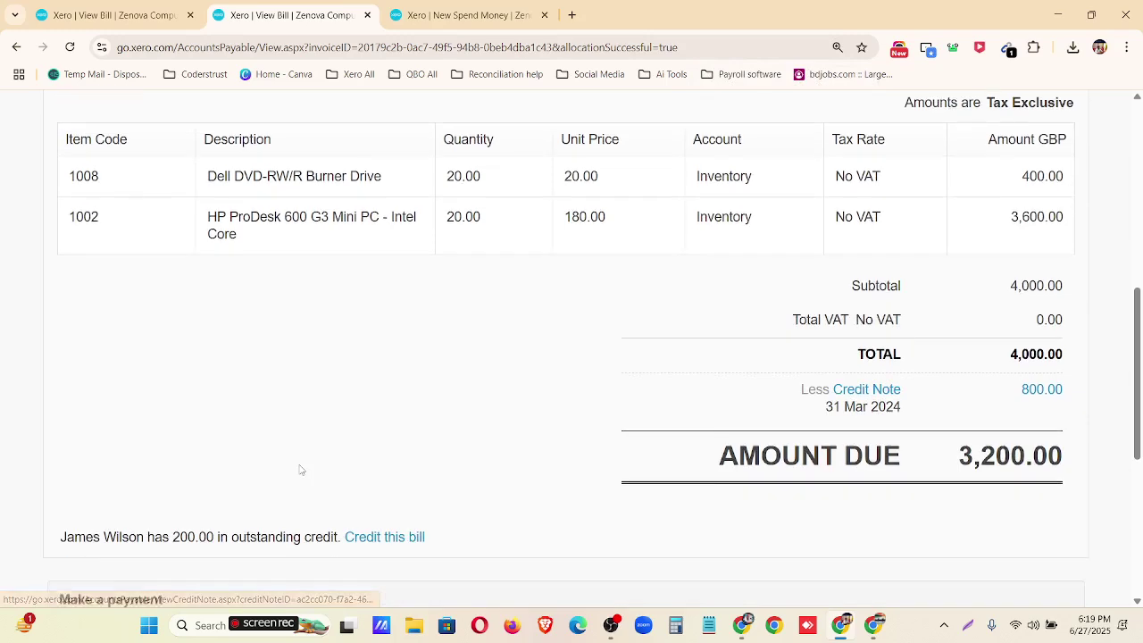
scroll(301, 470, "down", 1)
left_click_drag(54, 492, 441, 510)
left_click(457, 489)
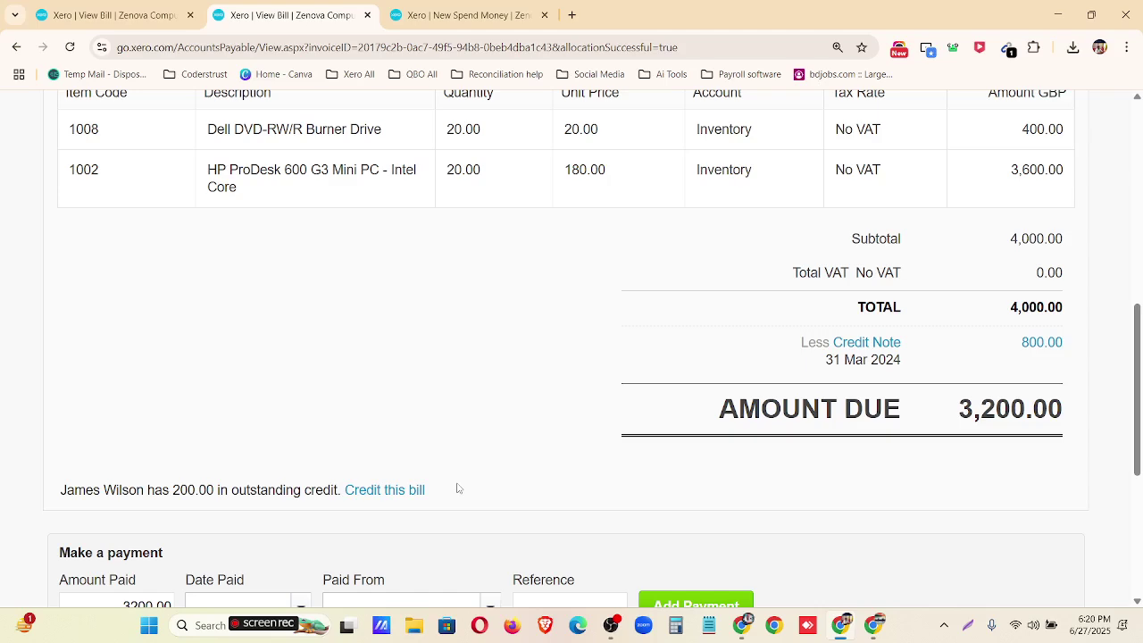
scroll(457, 488, "down", 2)
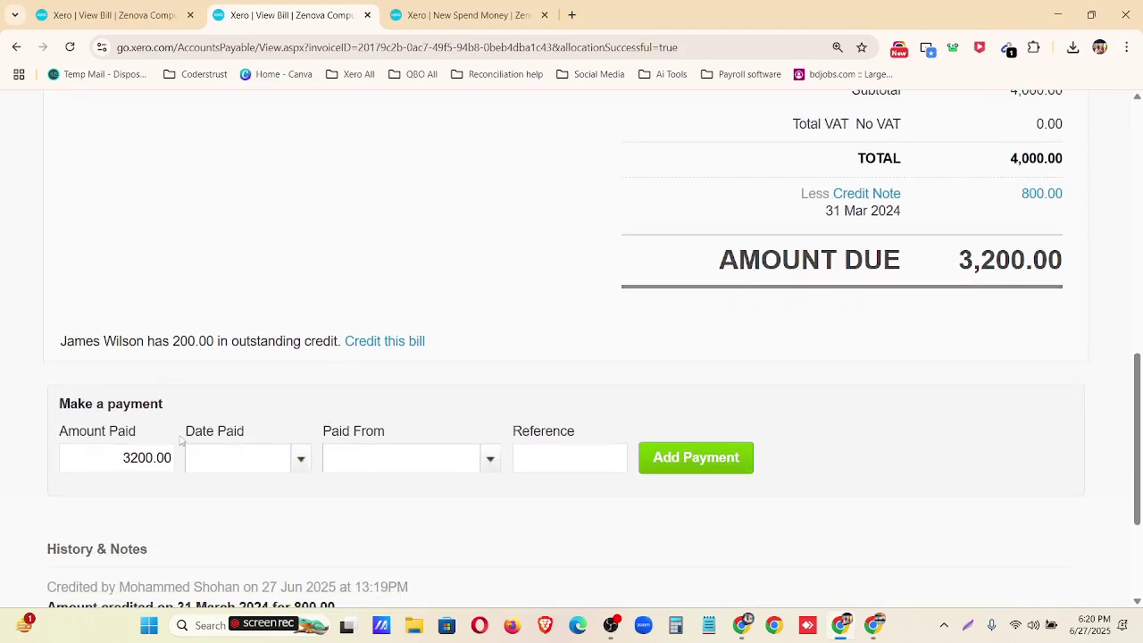
left_click(299, 460)
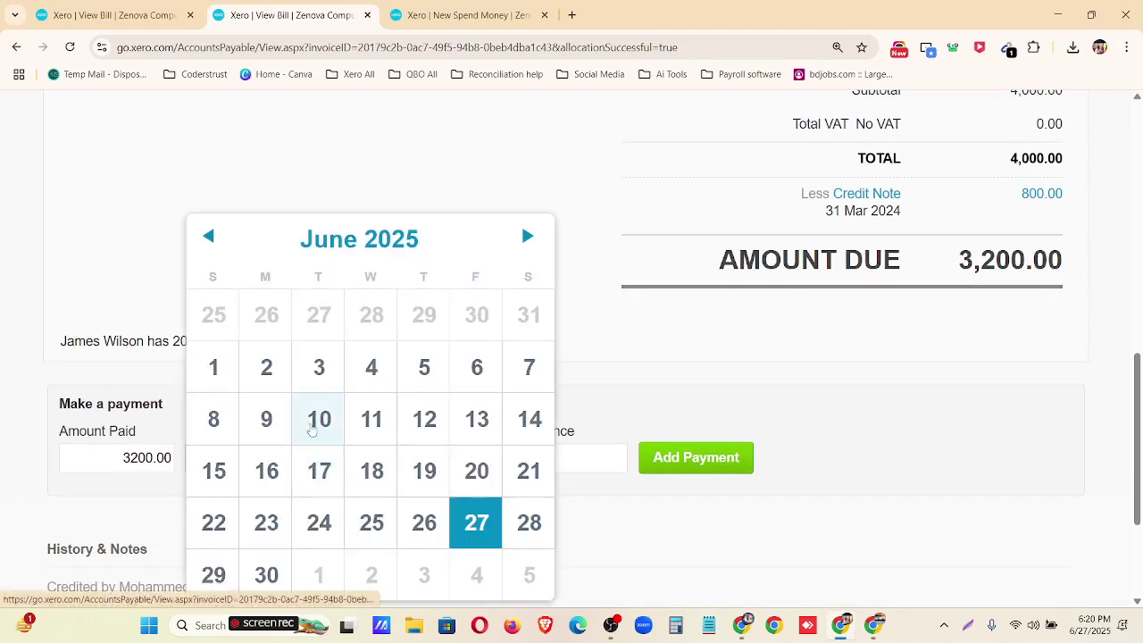
scroll(382, 323, "up", 1)
scroll(382, 323, "up", 1)
left_click(574, 276)
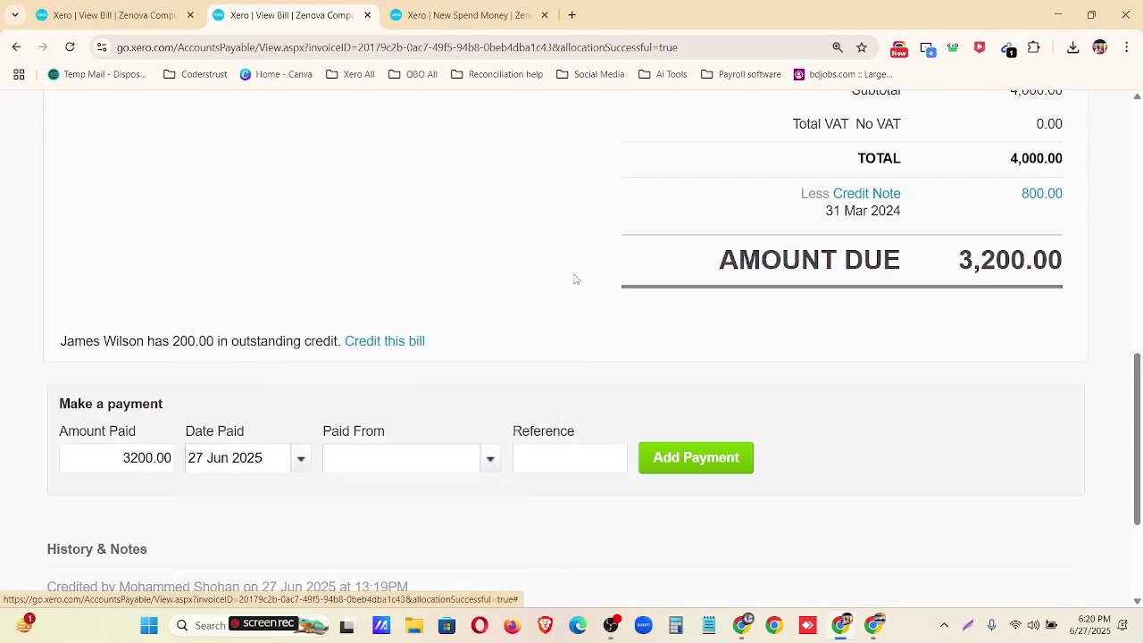
- Check the bill's date and due date, and set the payment date to 2 Apr 2024
scroll(574, 276, "up", 6)
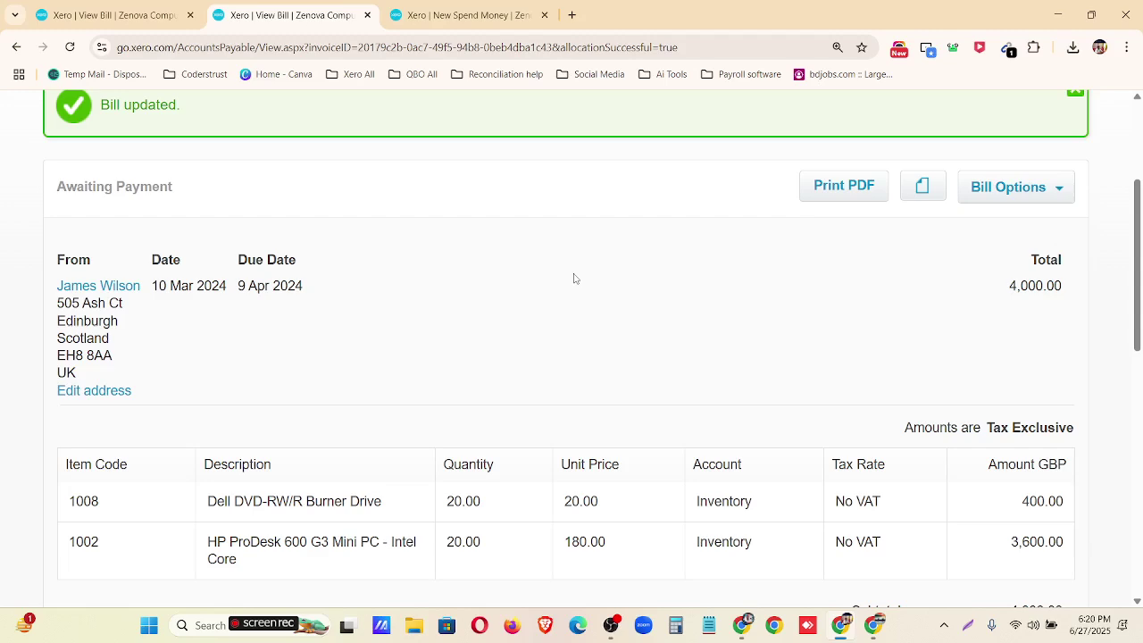
scroll(575, 278, "down", 6)
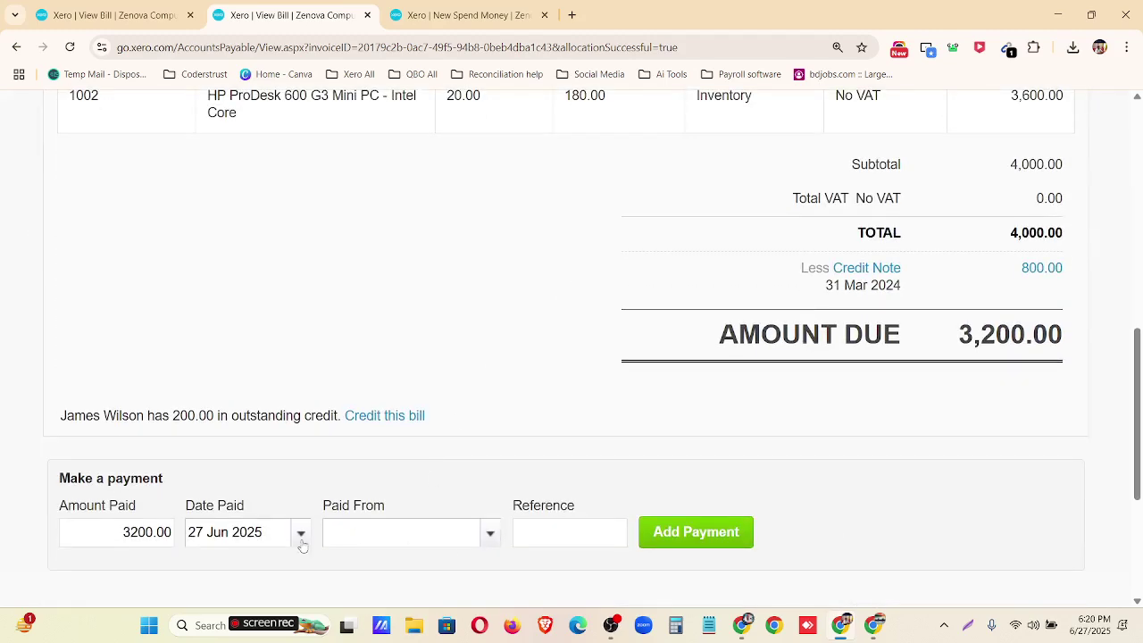
left_click(301, 534)
left_click(371, 158)
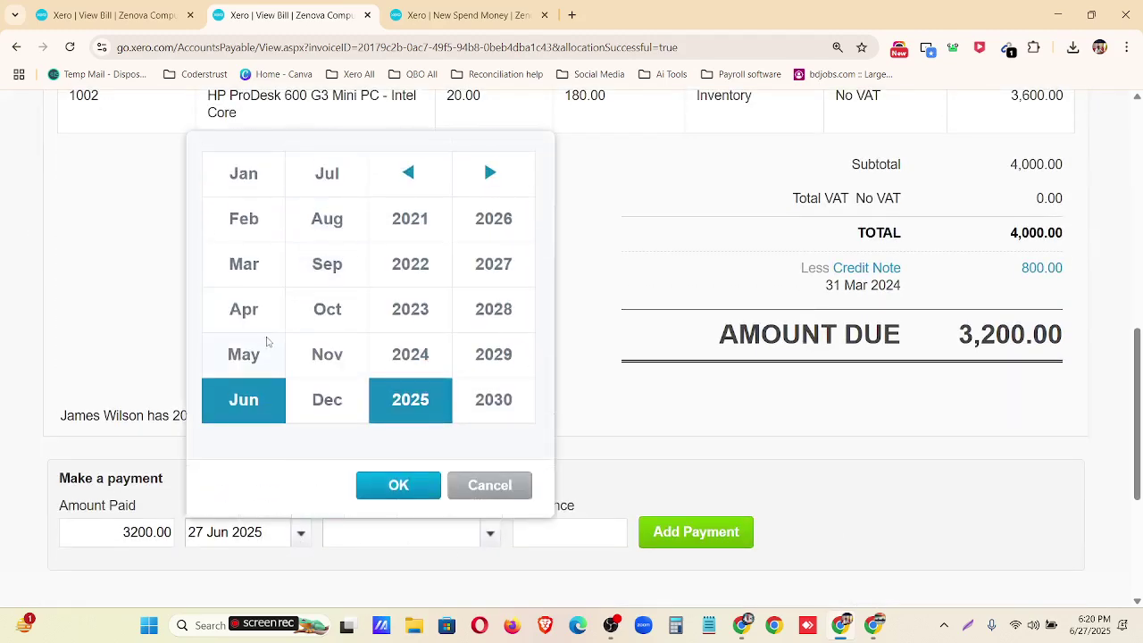
left_click(244, 309)
left_click(410, 354)
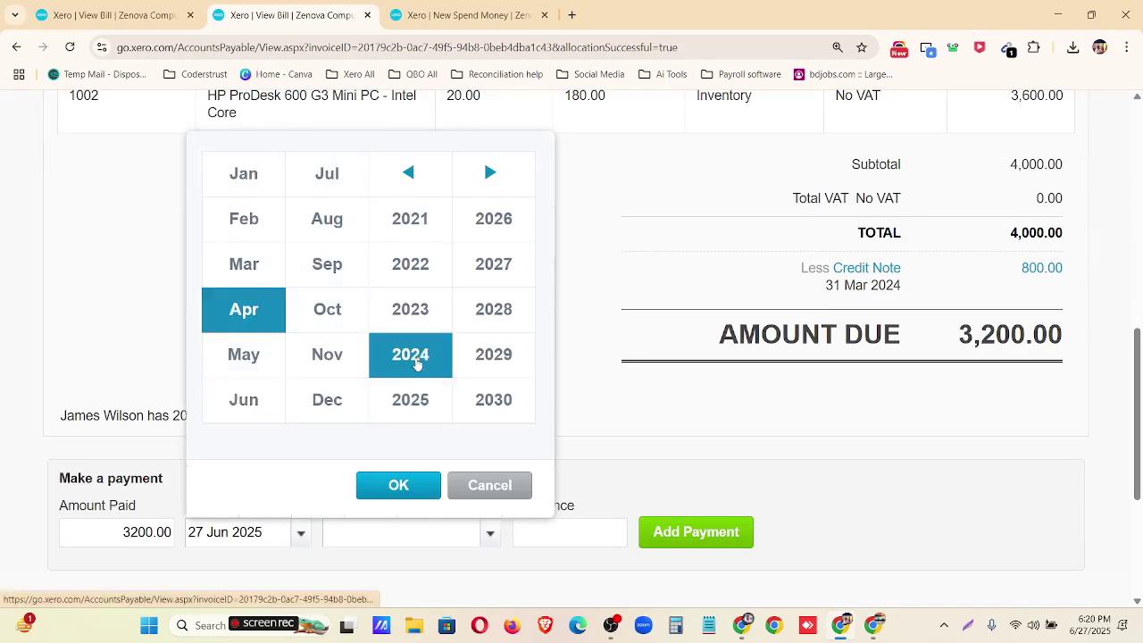
left_click(398, 485)
left_click(320, 238)
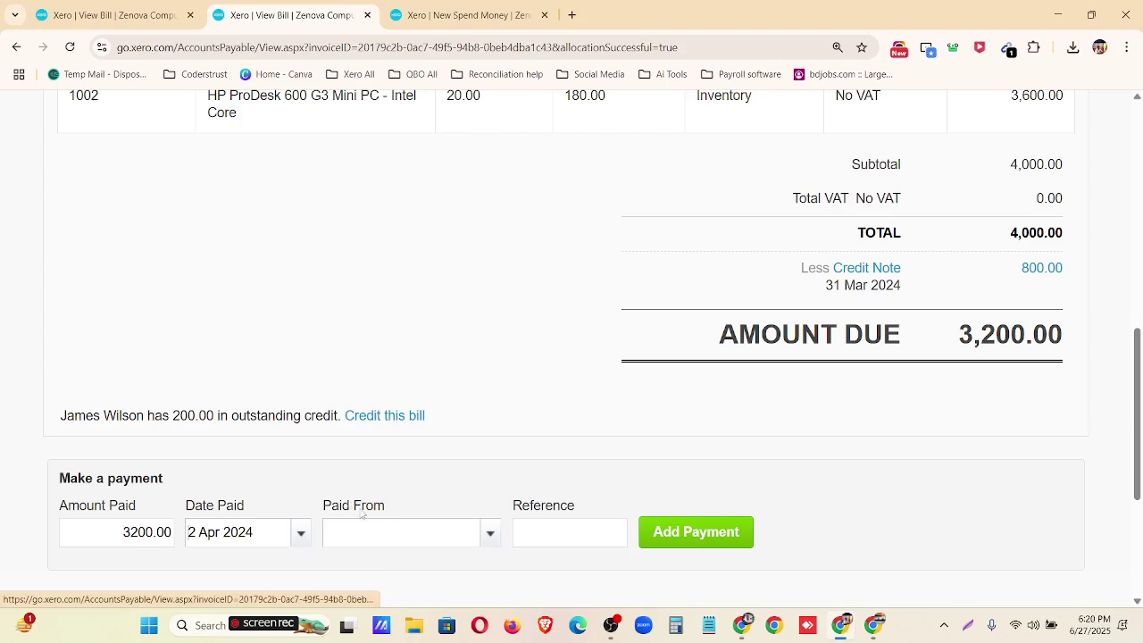
- Pay the bill's 3200.00 balance from the 640 - RBS Bank–Checking account
left_click(491, 534)
scroll(438, 510, "down", 2)
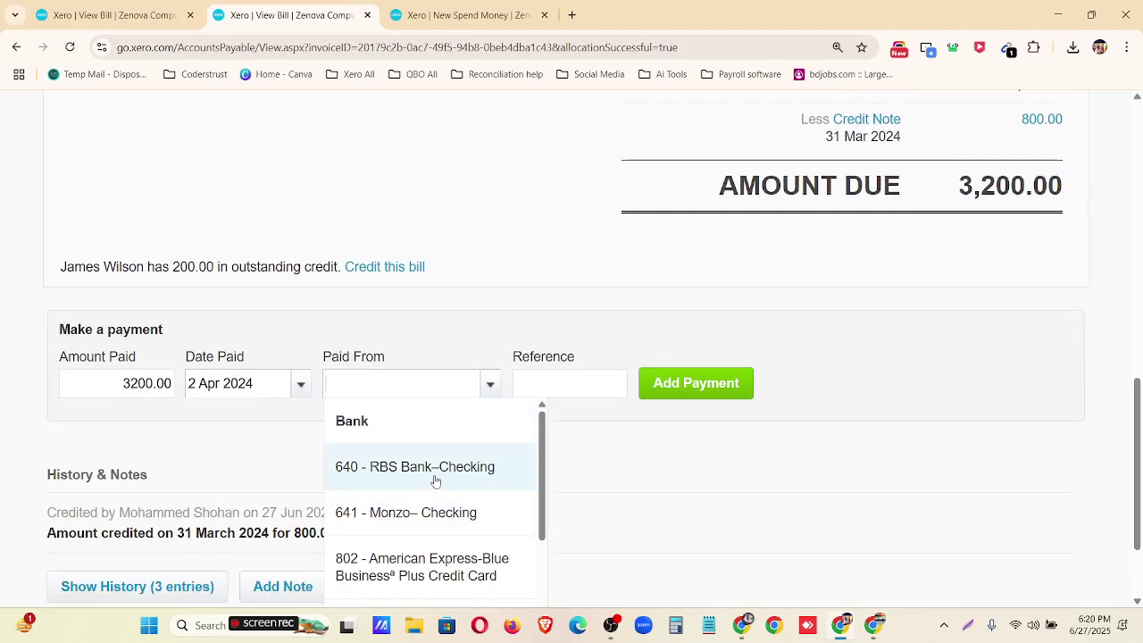
left_click(442, 471)
left_click(727, 382)
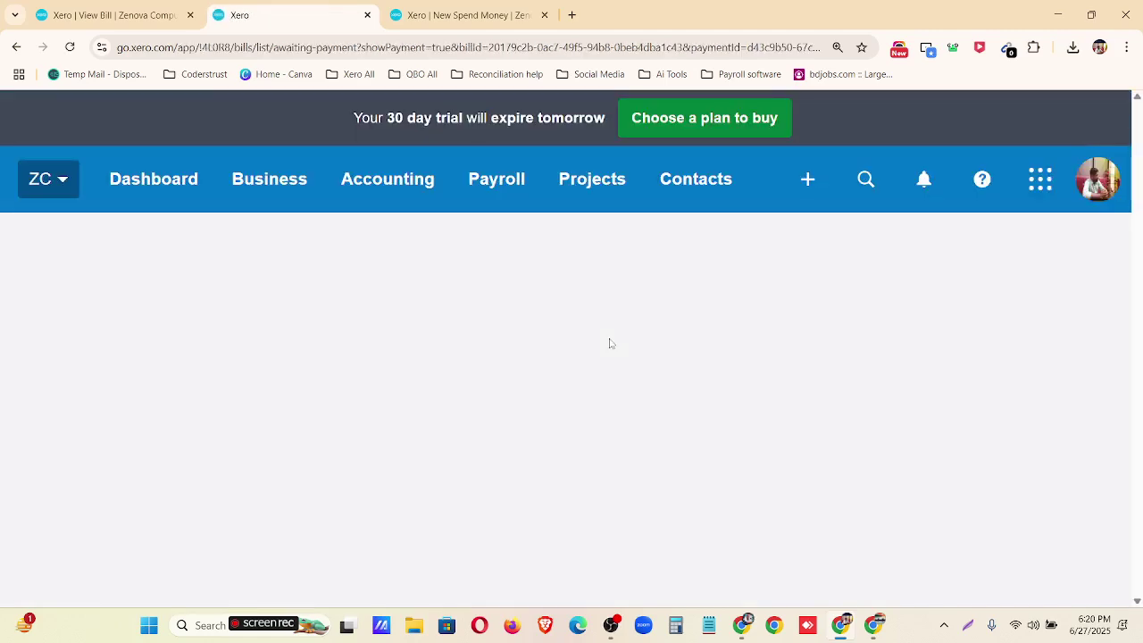
key("ctrl+minus")
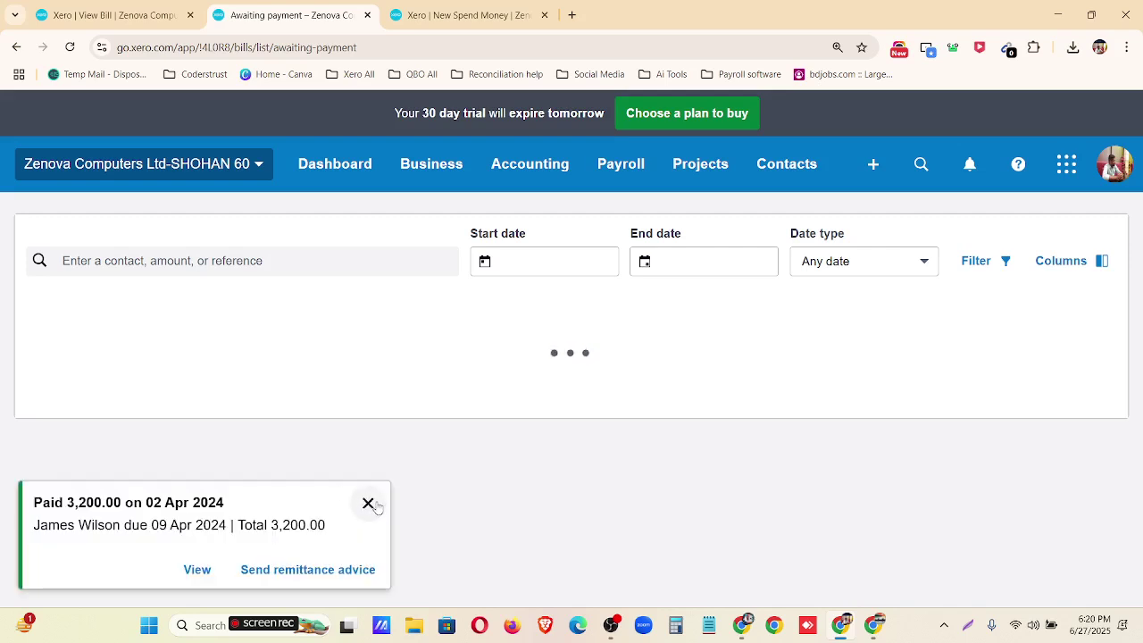
- Dismiss the payment notice, refresh the bills awaiting payment, and check the paid bills
left_click(368, 504)
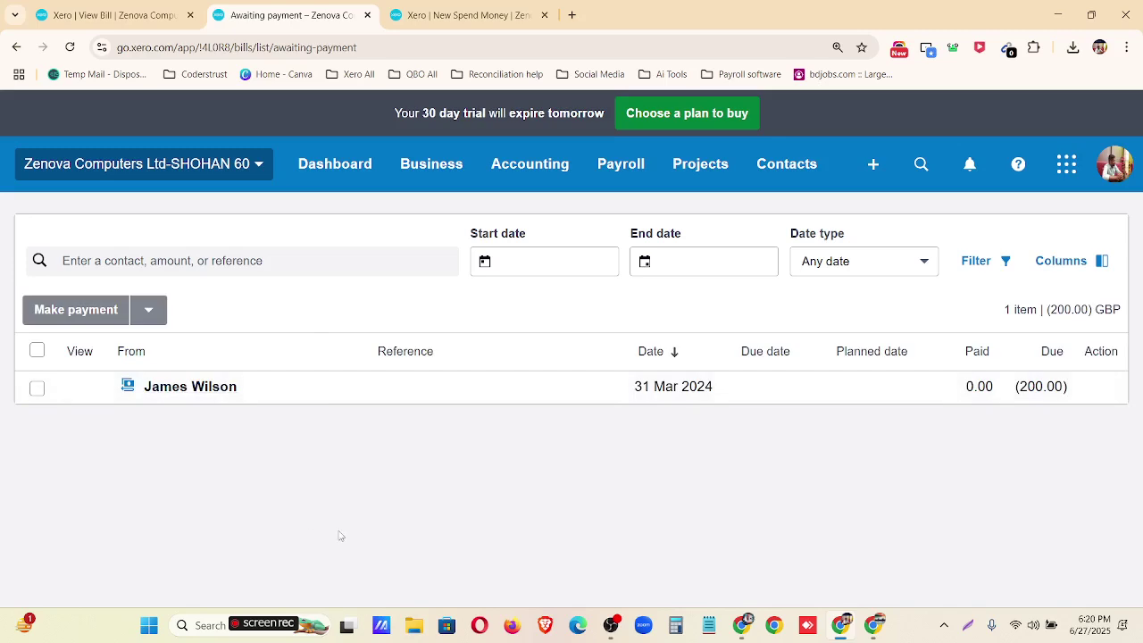
left_click(69, 46)
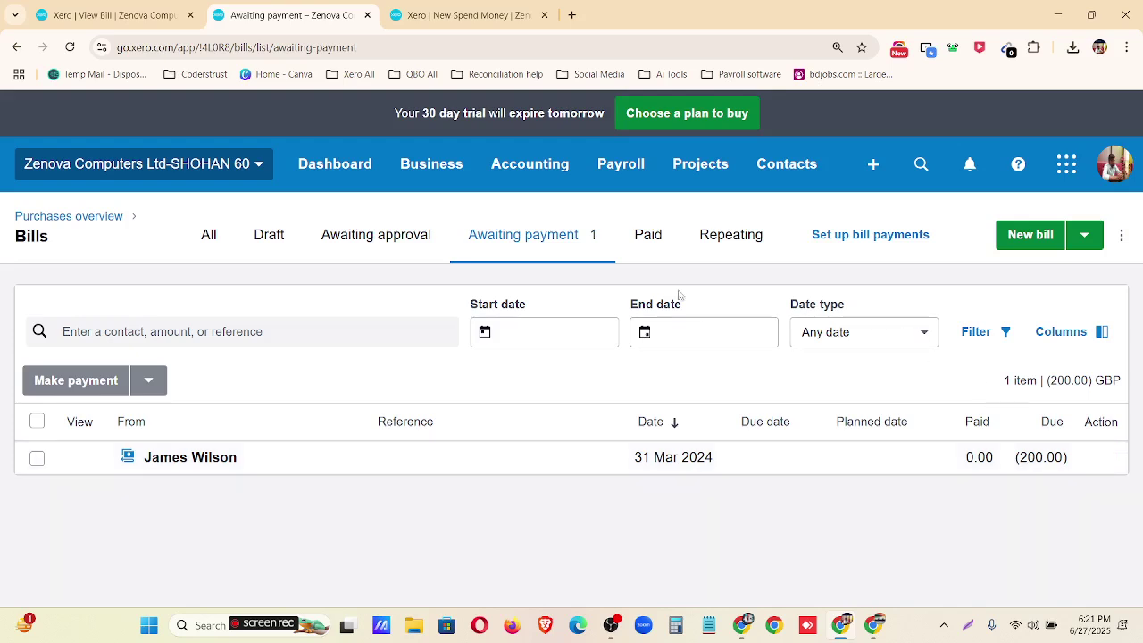
left_click(644, 242)
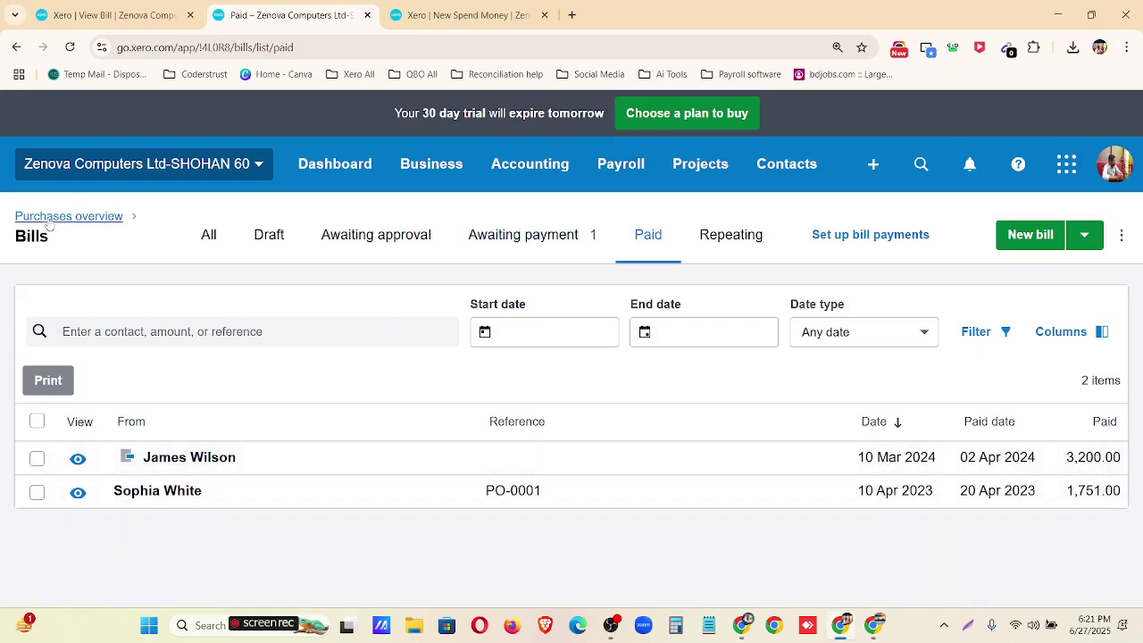
- Open a new repeating bill from Purchases overview and examine its repeat interval, bill date, supplier and line item fields
left_click(101, 217)
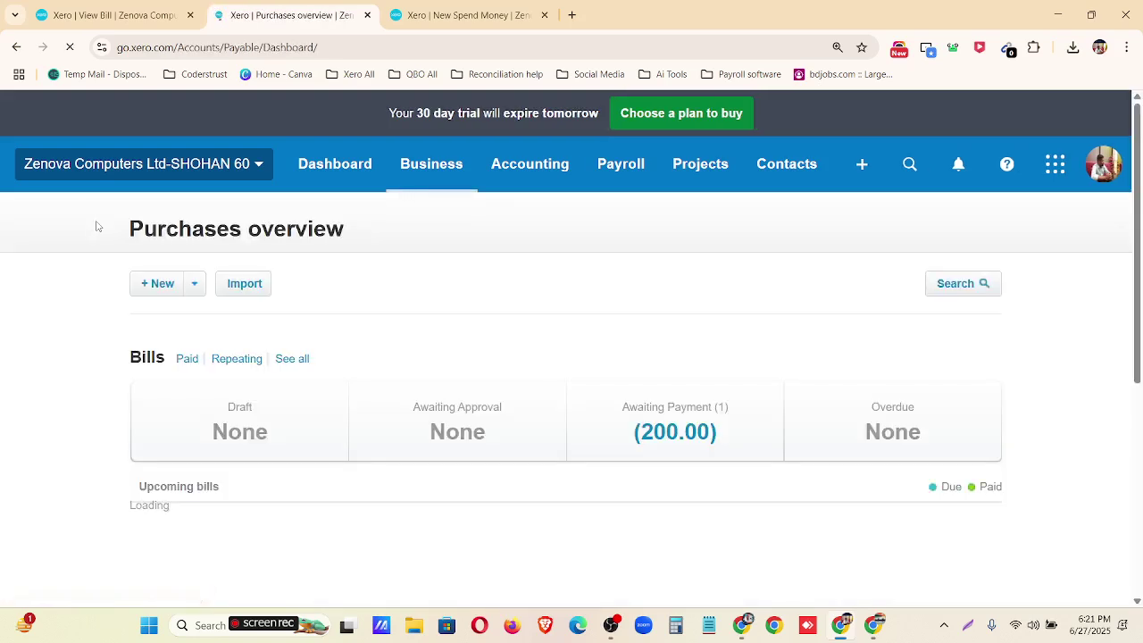
left_click(195, 288)
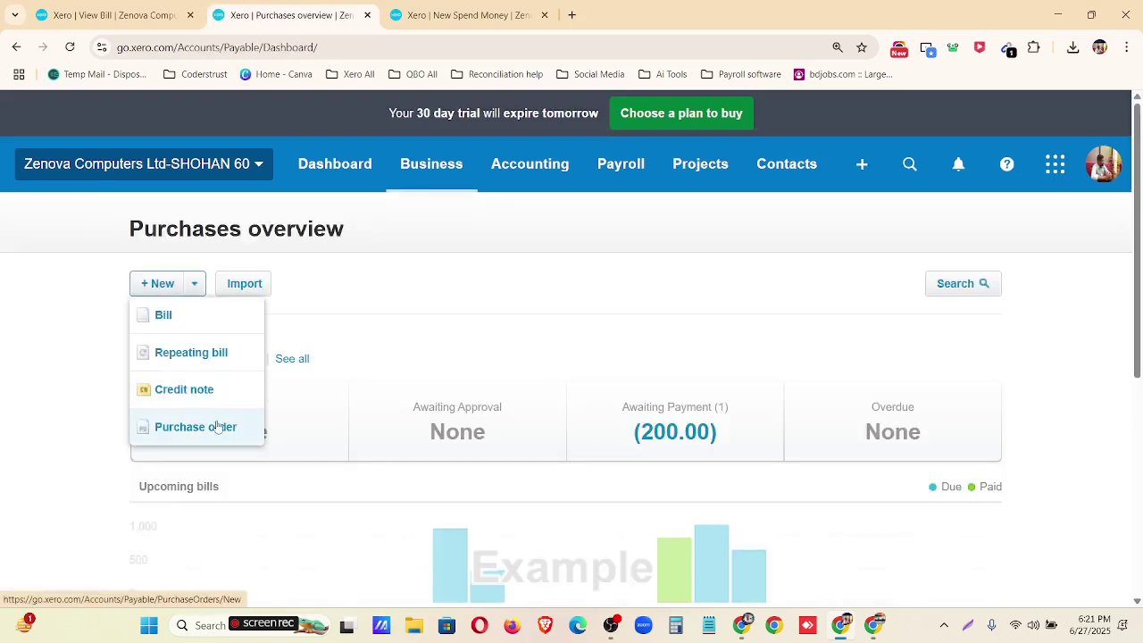
left_click(218, 352)
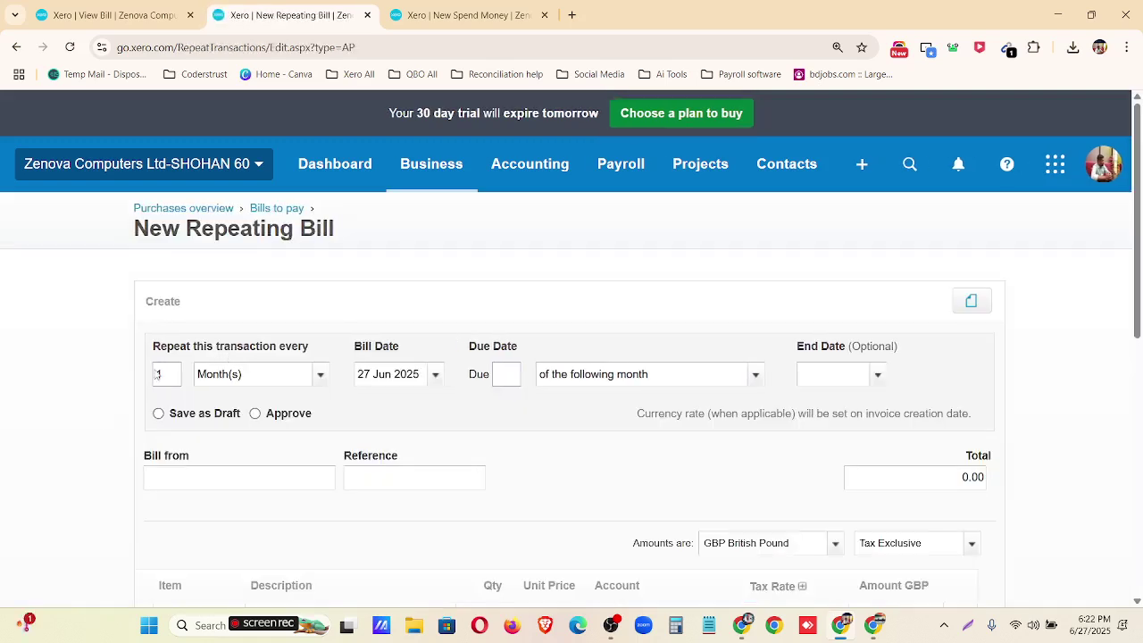
left_click(320, 374)
left_click(319, 374)
left_click(437, 376)
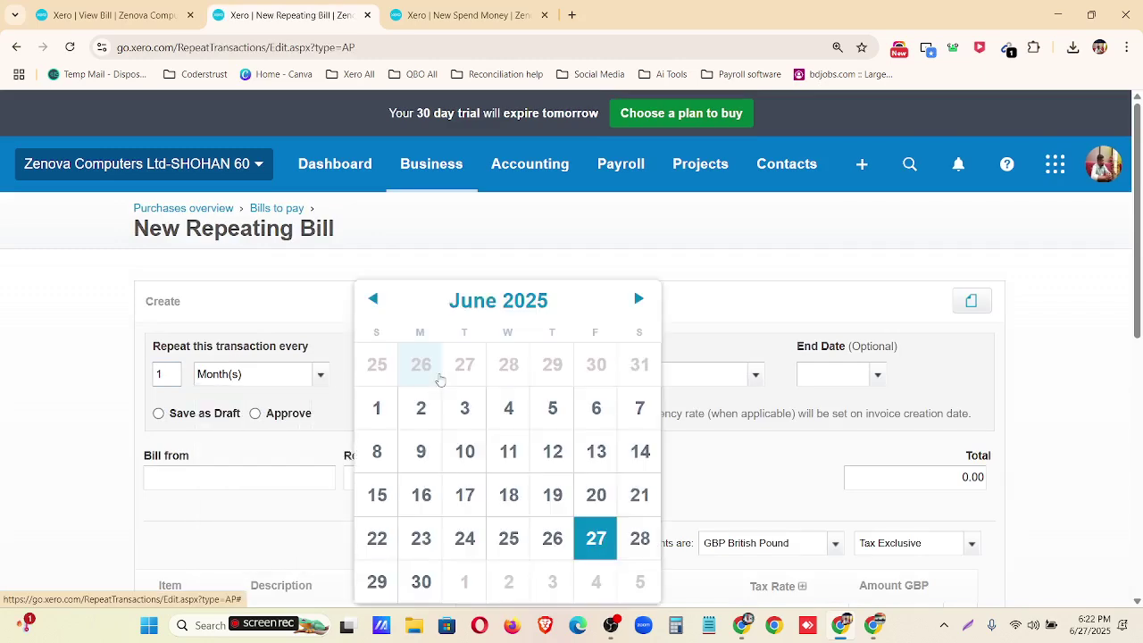
left_click(437, 376)
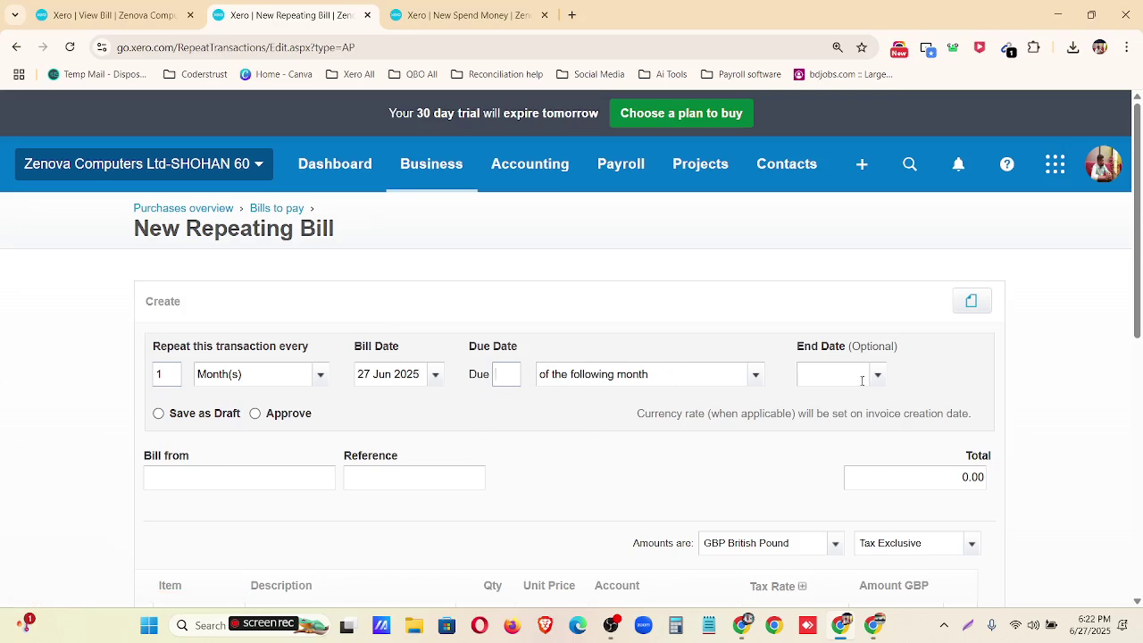
scroll(416, 386, "down", 2)
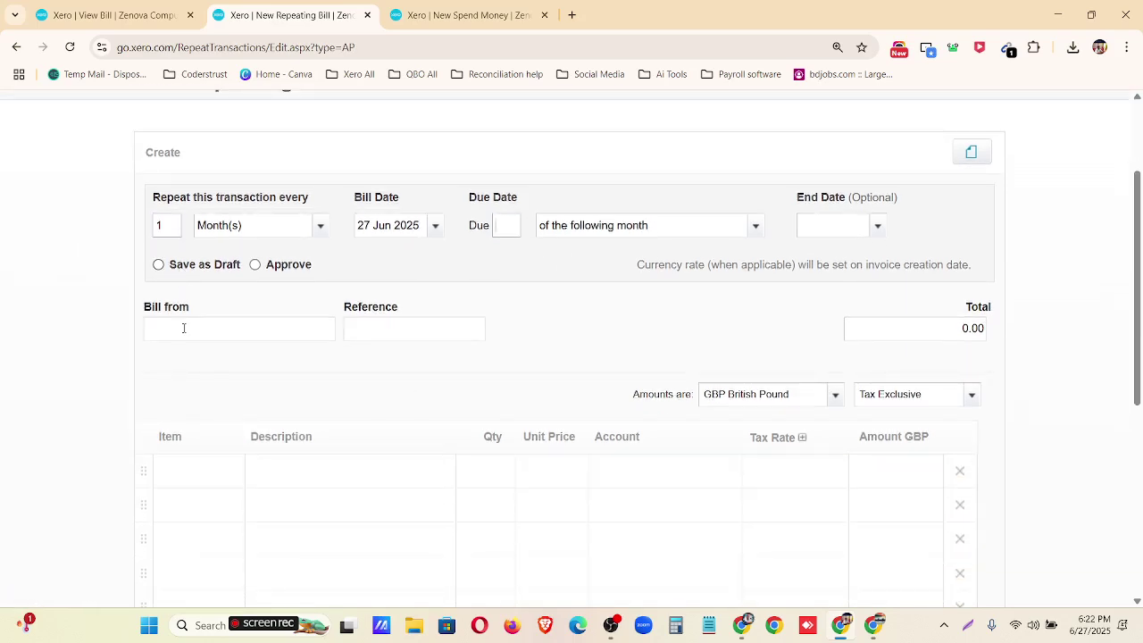
scroll(201, 366, "down", 1)
scroll(801, 322, "down", 4)
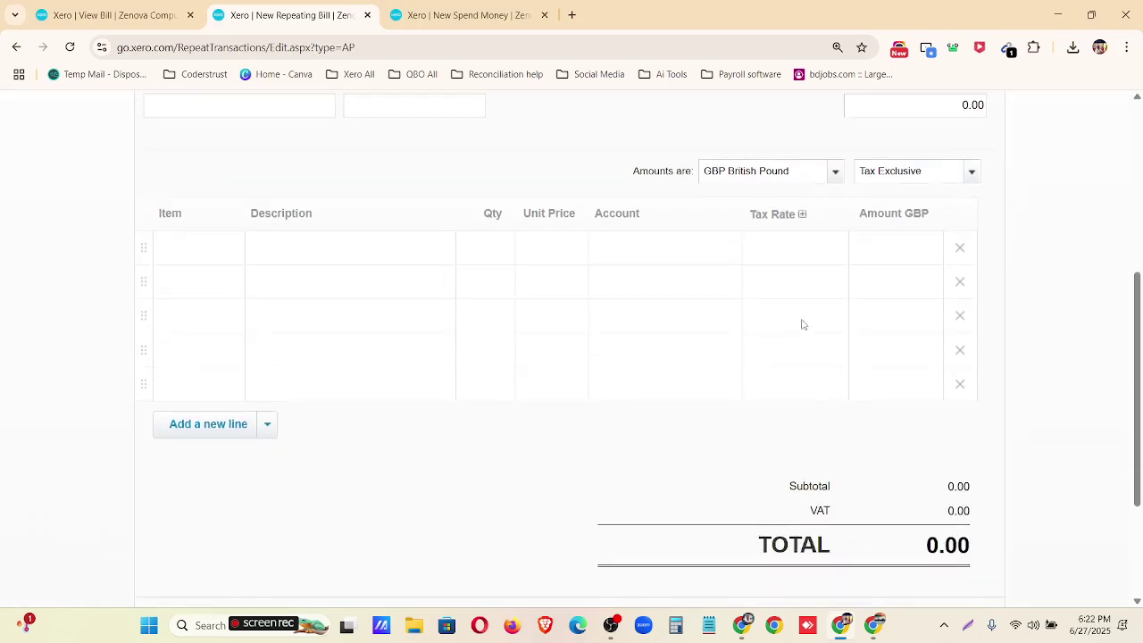
- Switch to the Supplier-Bills-and-spend-money spreadsheet to review the repeating bill details, and return to Purchases overview in Xero
left_click(741, 625)
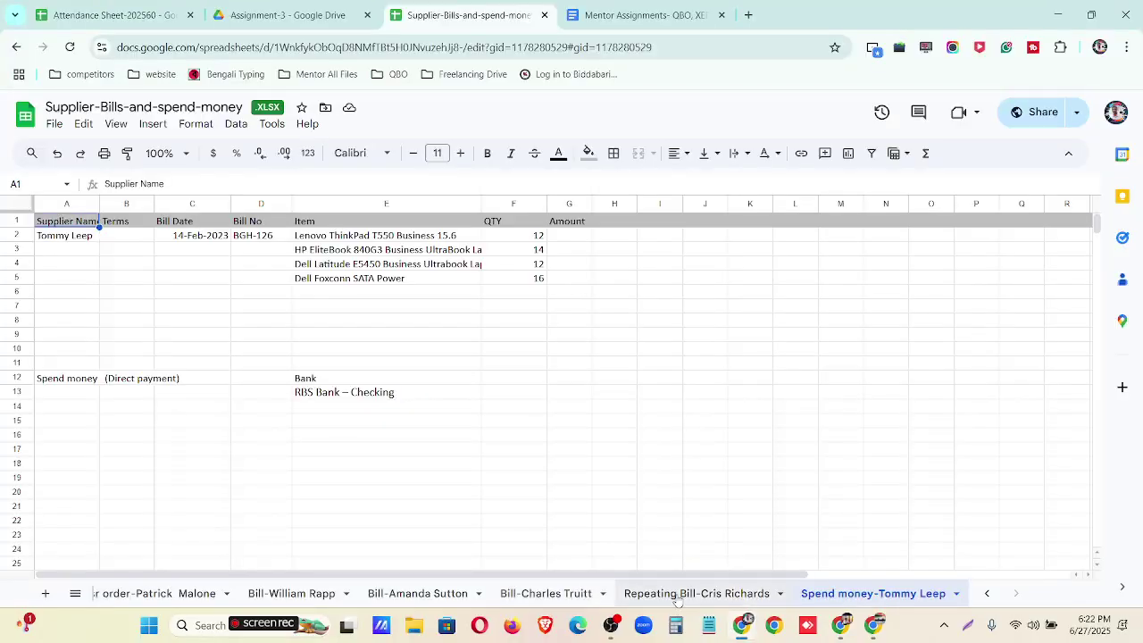
left_click(677, 594)
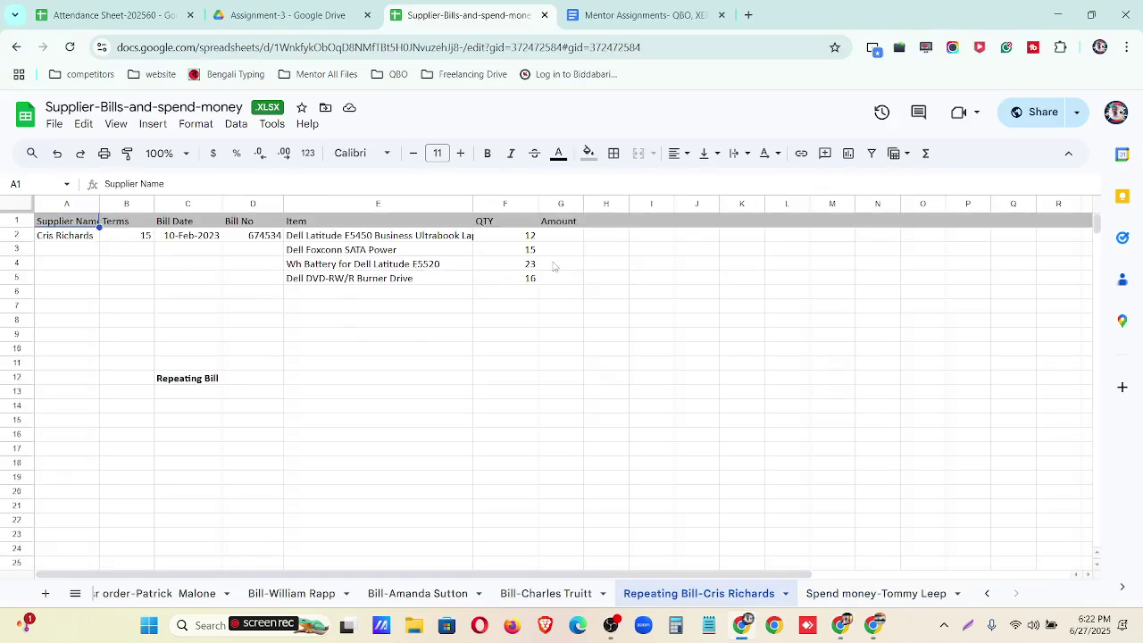
left_click(1057, 14)
scroll(696, 460, "up", 10)
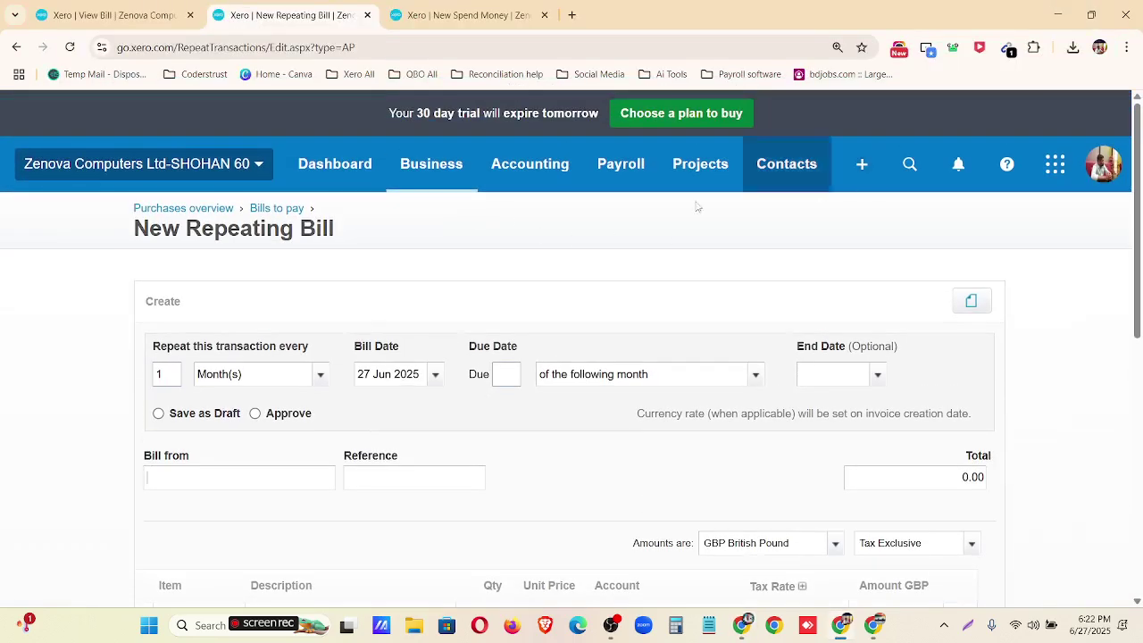
left_click(182, 216)
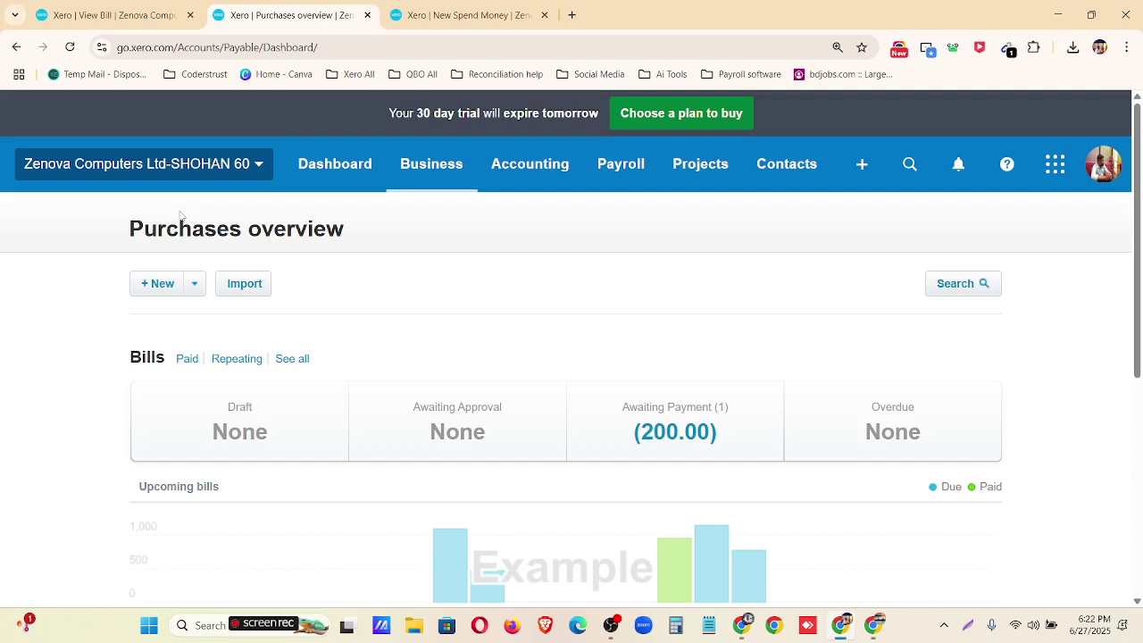
- Start a new spend money transaction paid from the Monzo– Checking account
left_click(859, 167)
scroll(773, 295, "down", 2)
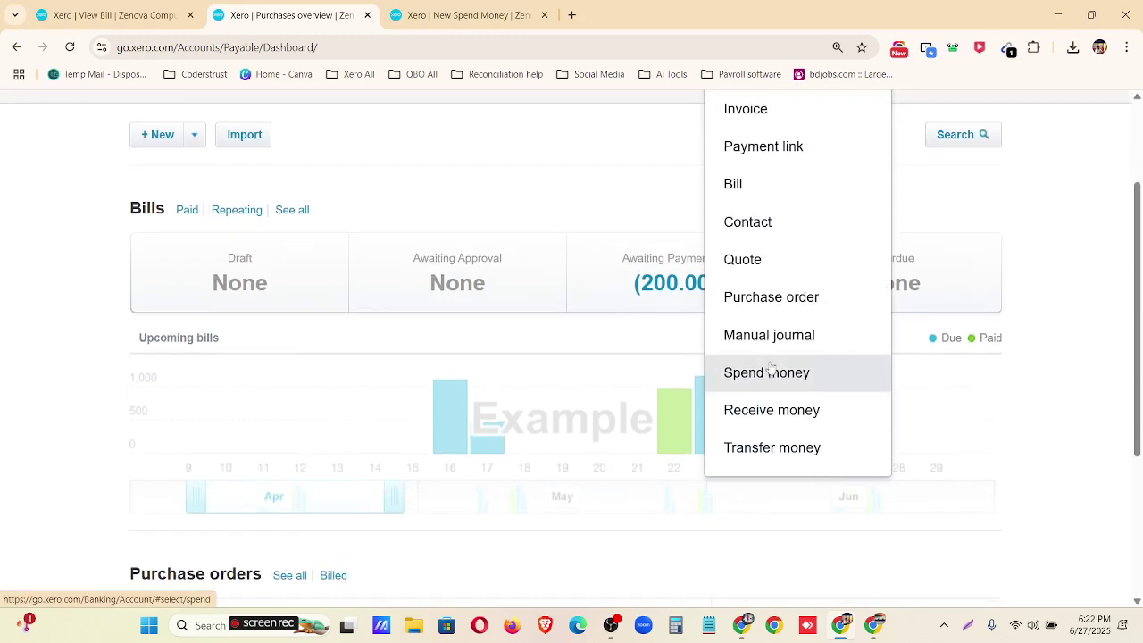
left_click(771, 372)
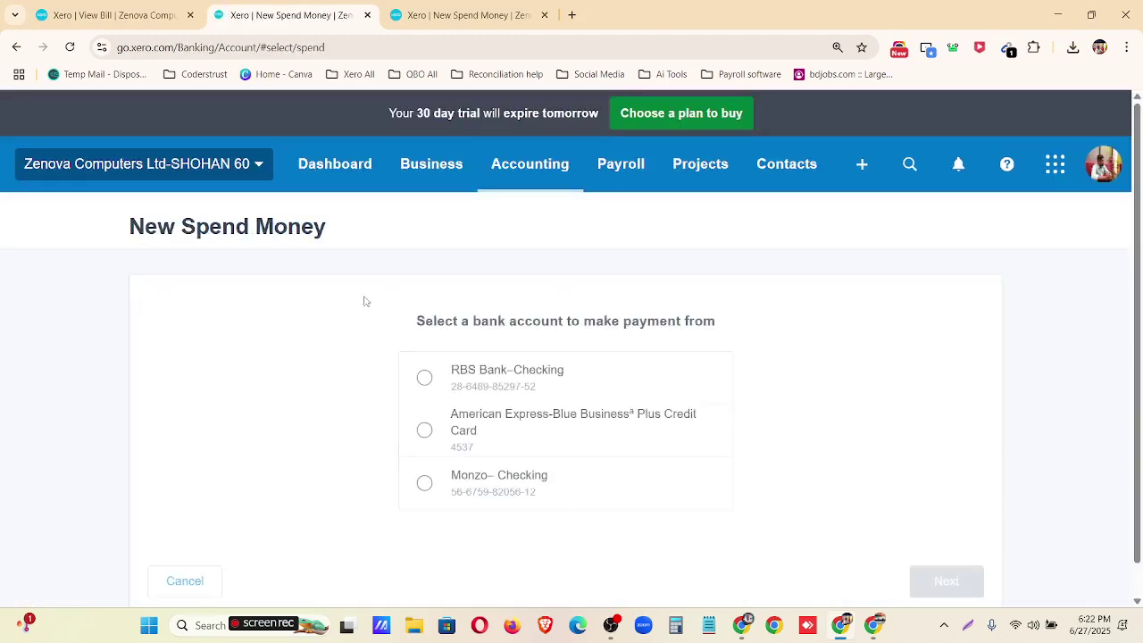
left_click(497, 480)
left_click(938, 583)
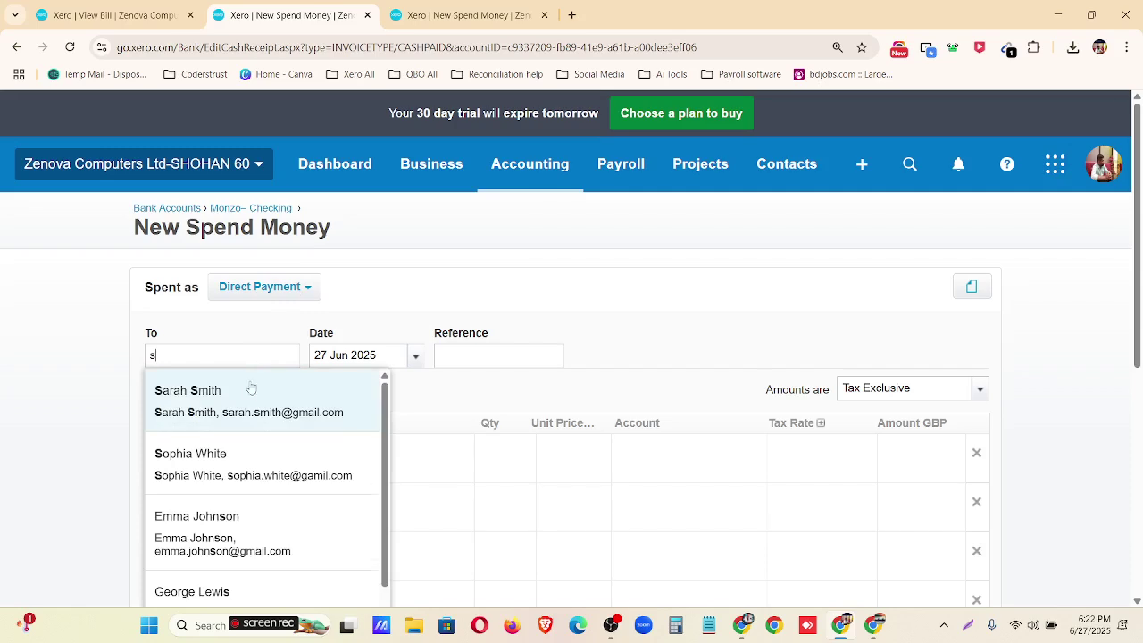
- Select an existing contact as the payee and set the spend money date to 1 Sep 2024
scroll(241, 401, "down", 3)
scroll(232, 473, "down", 1)
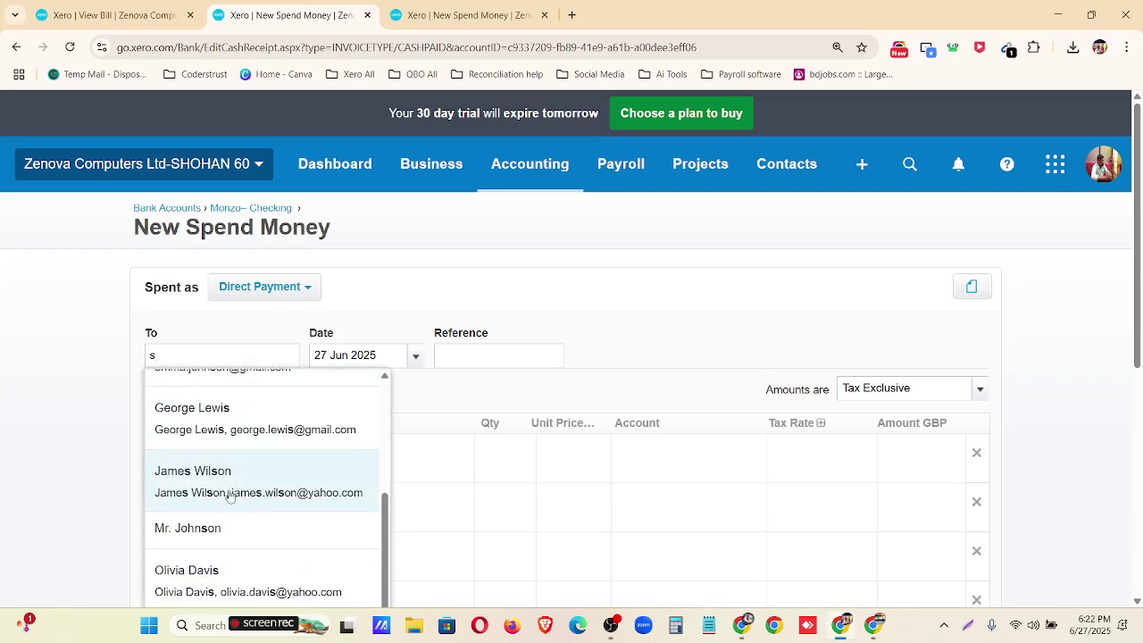
left_click(220, 572)
left_click(415, 359)
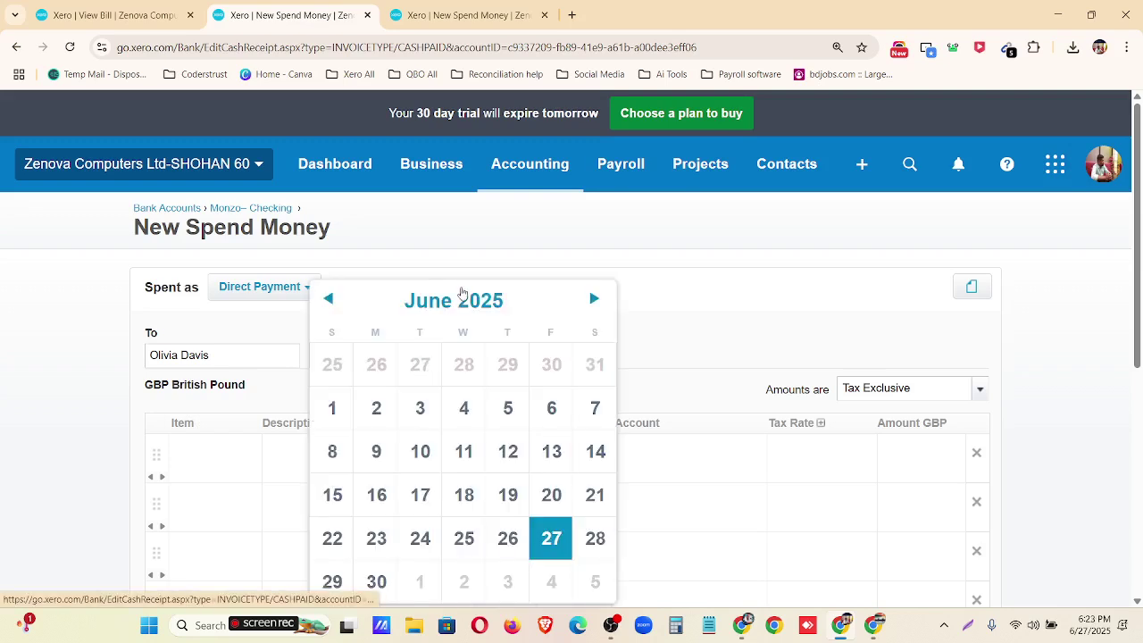
left_click(459, 294)
left_click(496, 466)
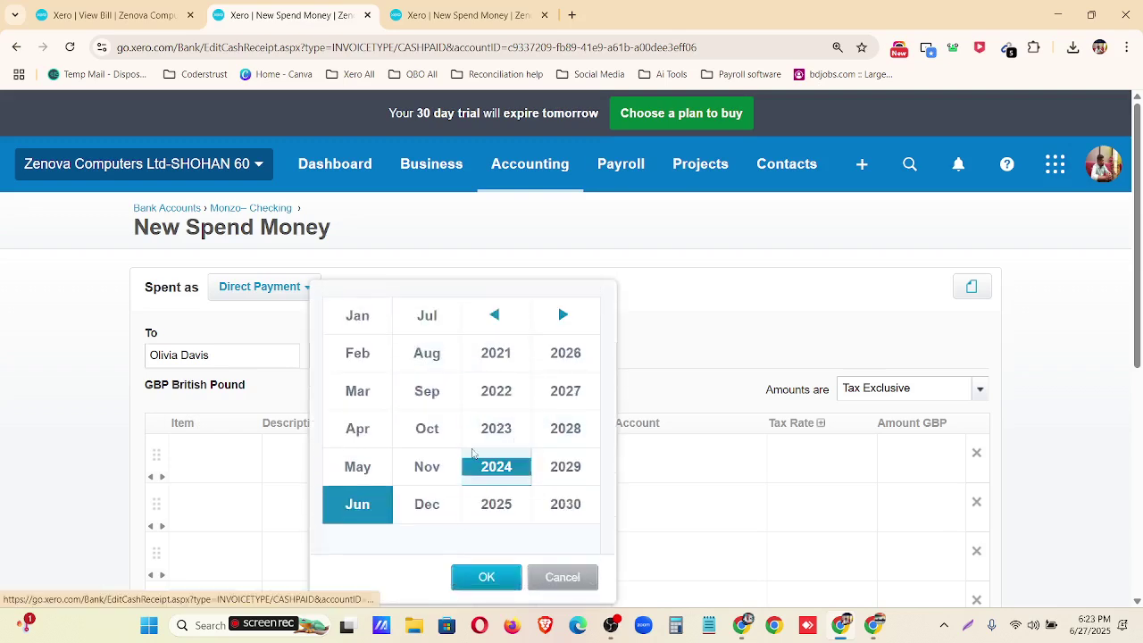
left_click(425, 393)
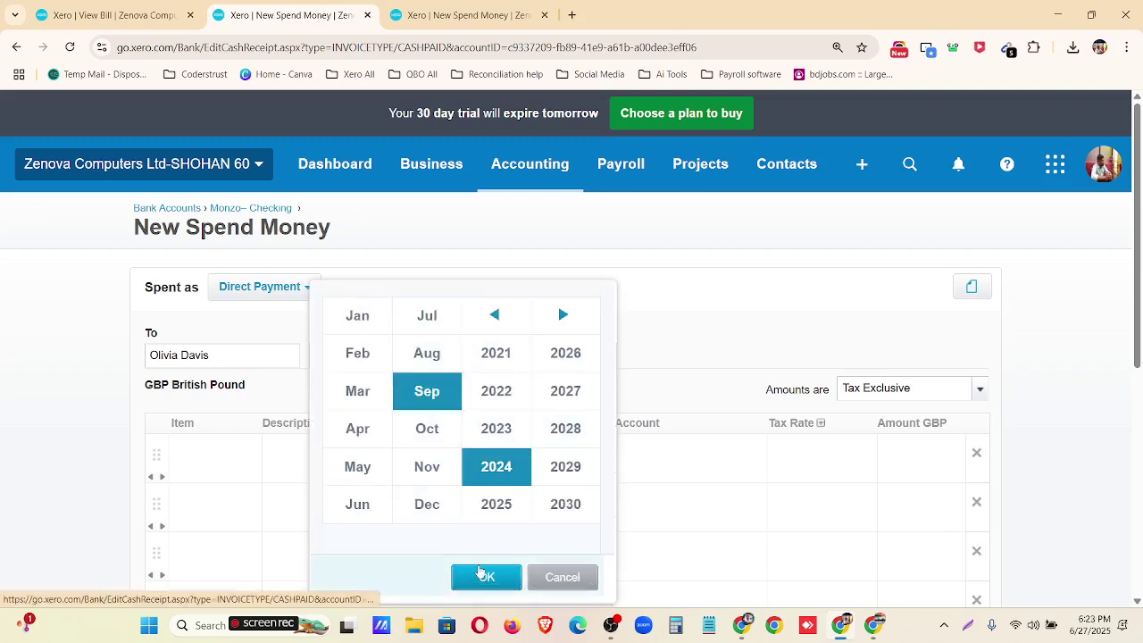
left_click(483, 576)
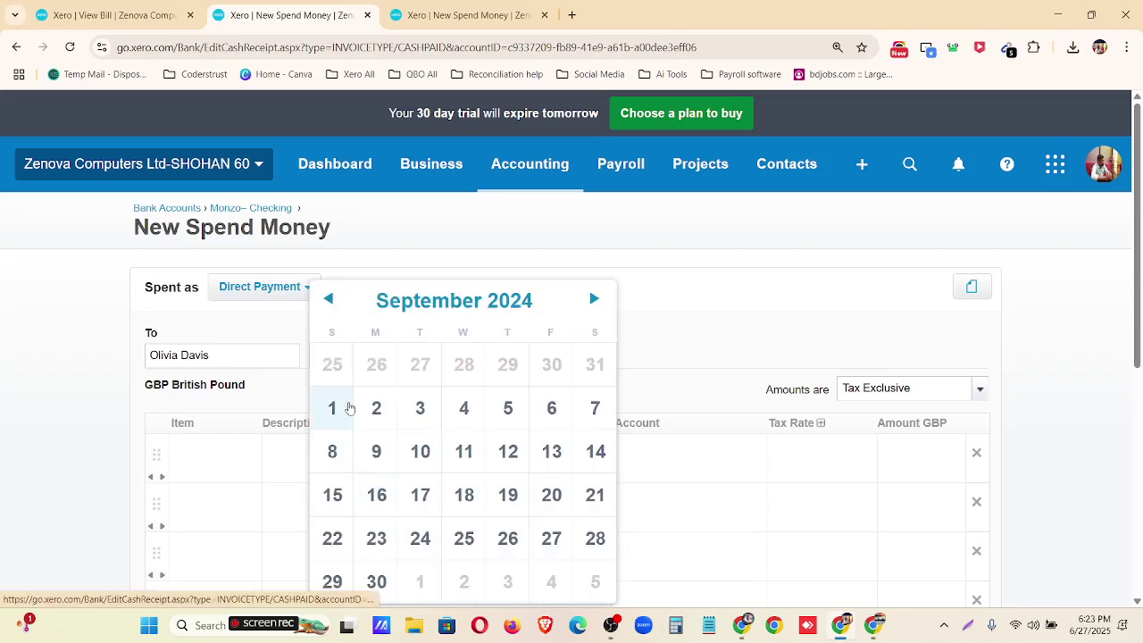
left_click(347, 409)
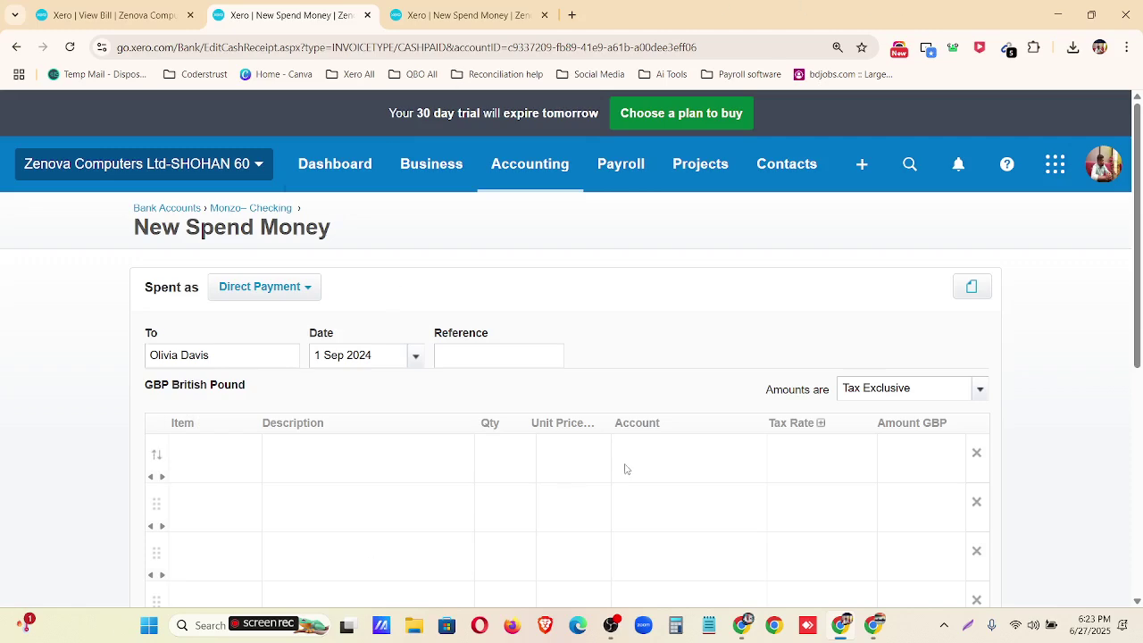
- Add item 1000: HP EliteDesk 800G1 SFF Intel Core i5 System on the first line with quantity 5
left_click(193, 469)
left_click(248, 452)
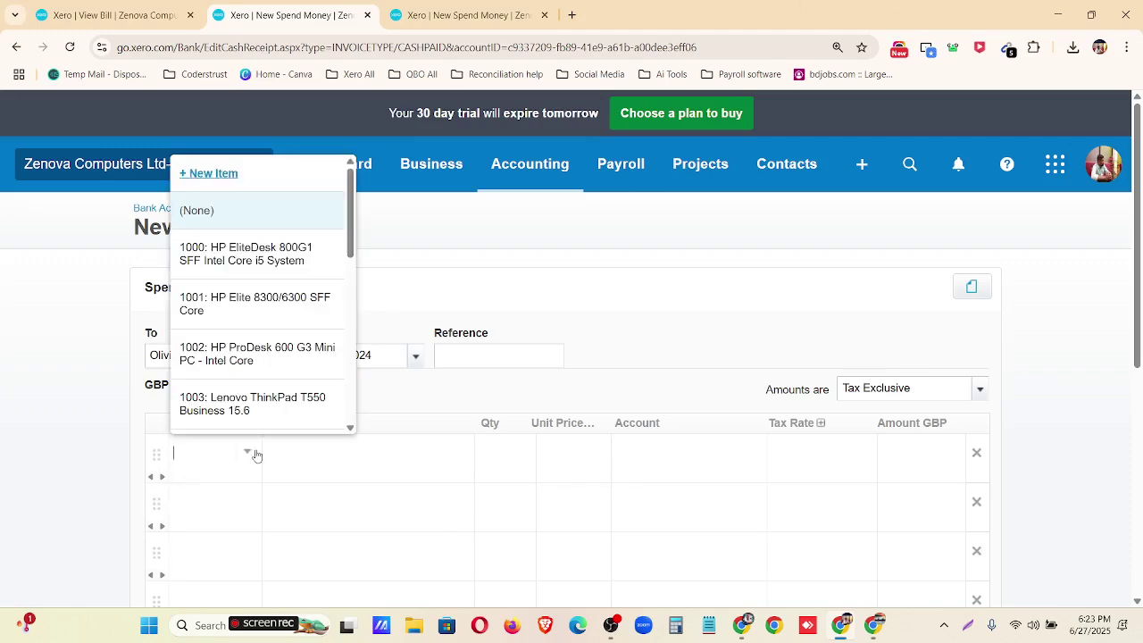
left_click(249, 260)
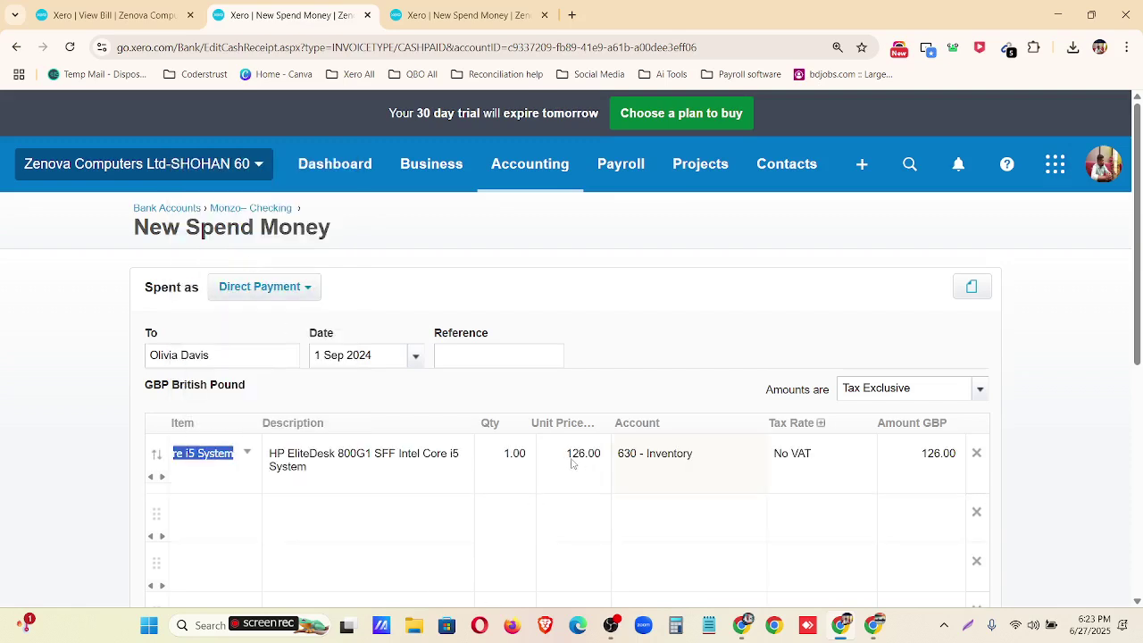
left_click(515, 454)
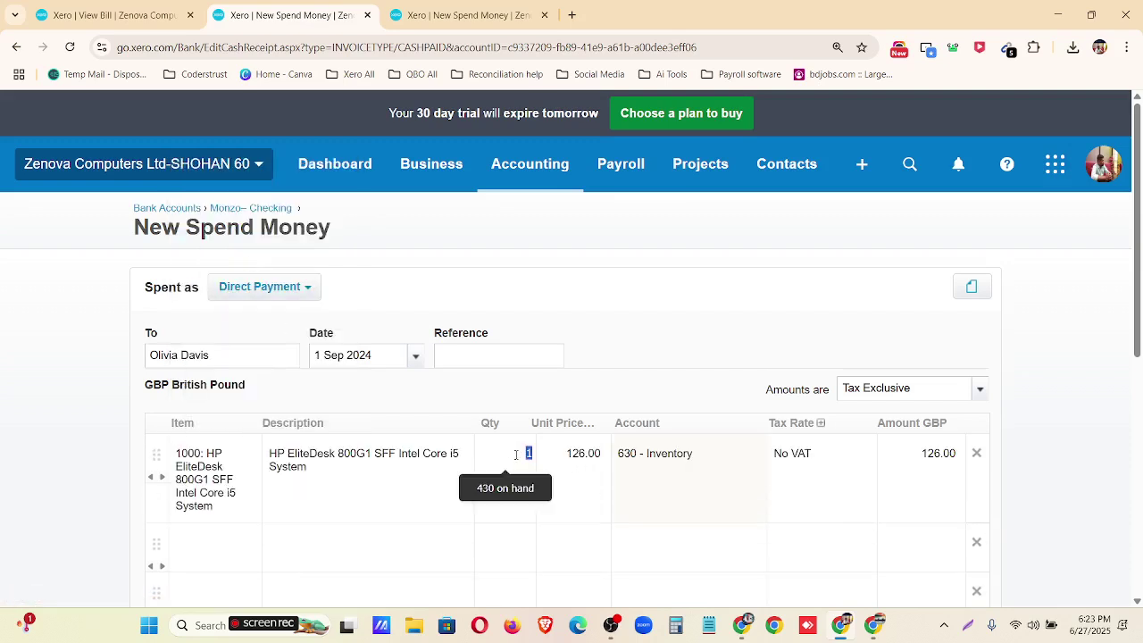
type("5")
- Add item 1008: Dell DVD-RW/R Burner Drive on the second line with quantity 2
left_click(240, 559)
left_click(248, 541)
scroll(224, 452, "down", 3)
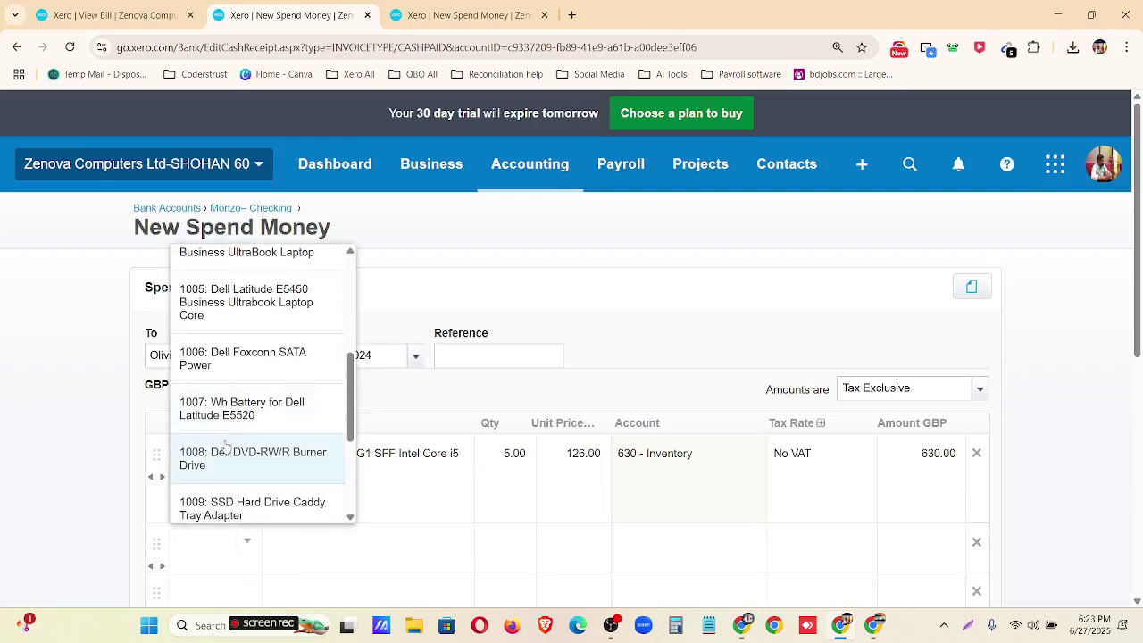
left_click(234, 471)
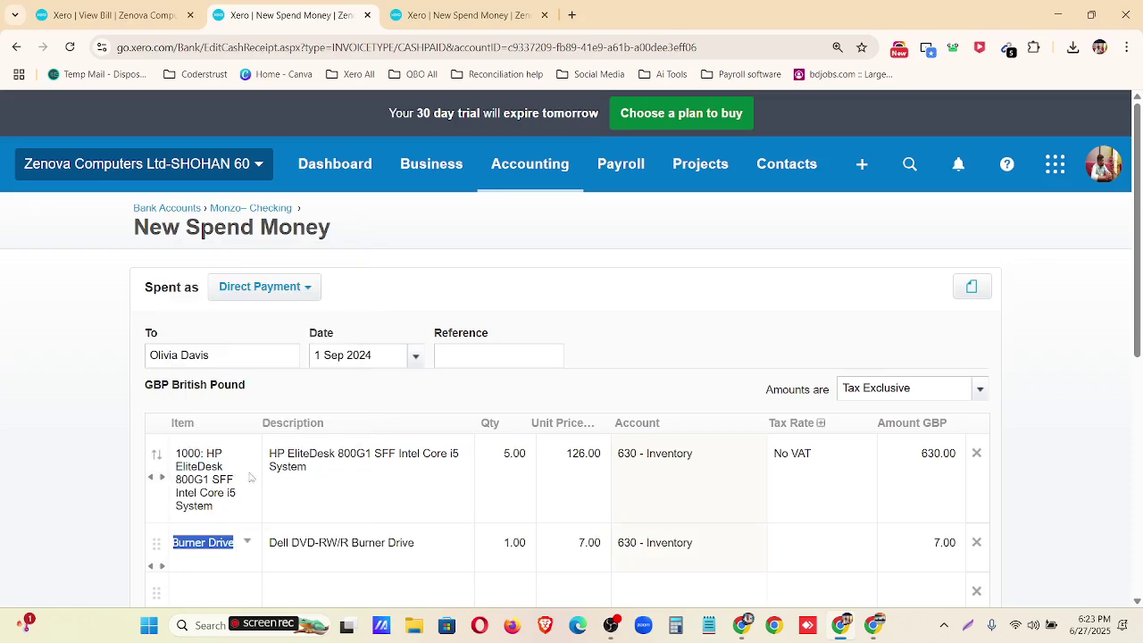
left_click(515, 546)
type("2")
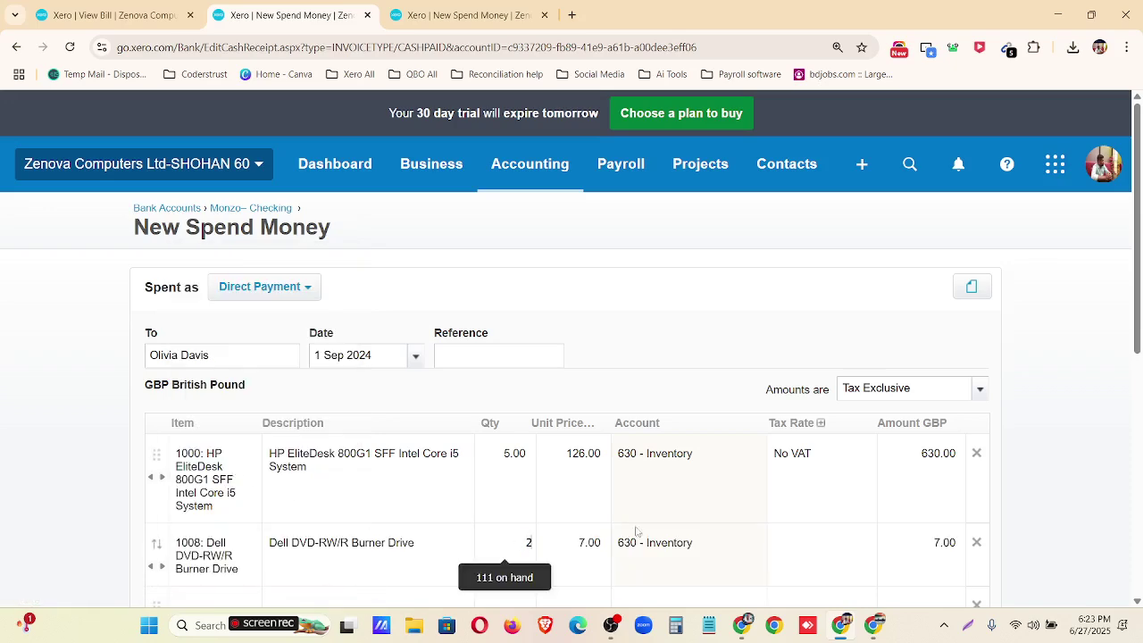
- Set the burner drive line's tax rate to No VAT and delete the empty lines below it
scroll(792, 489, "down", 1)
left_click(825, 485)
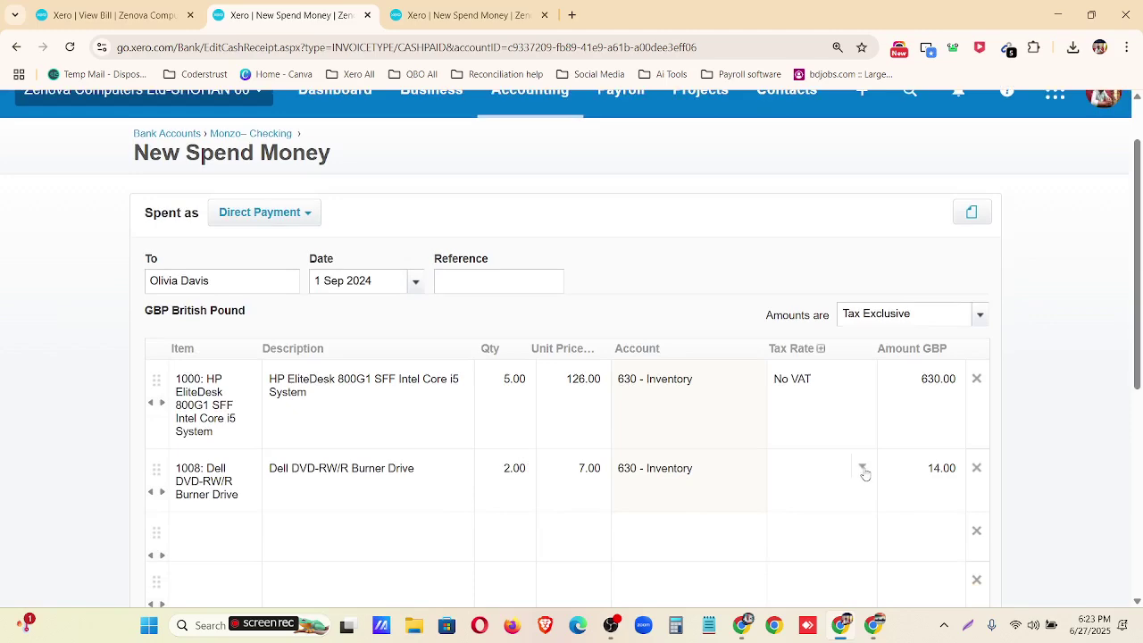
left_click(863, 467)
scroll(819, 347, "down", 3)
left_click(815, 302)
left_click(977, 530)
left_click(977, 531)
- Review the line items and total, save the spend money transaction, and check it in the Monzo– Checking account transactions
scroll(530, 528, "up", 1)
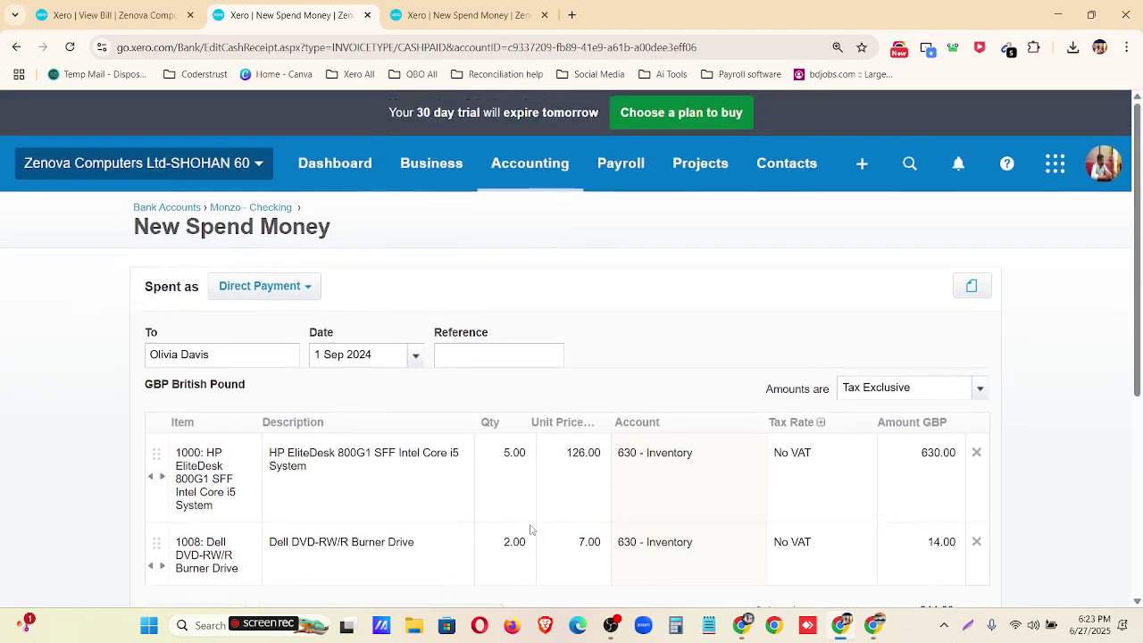
scroll(259, 382, "down", 1)
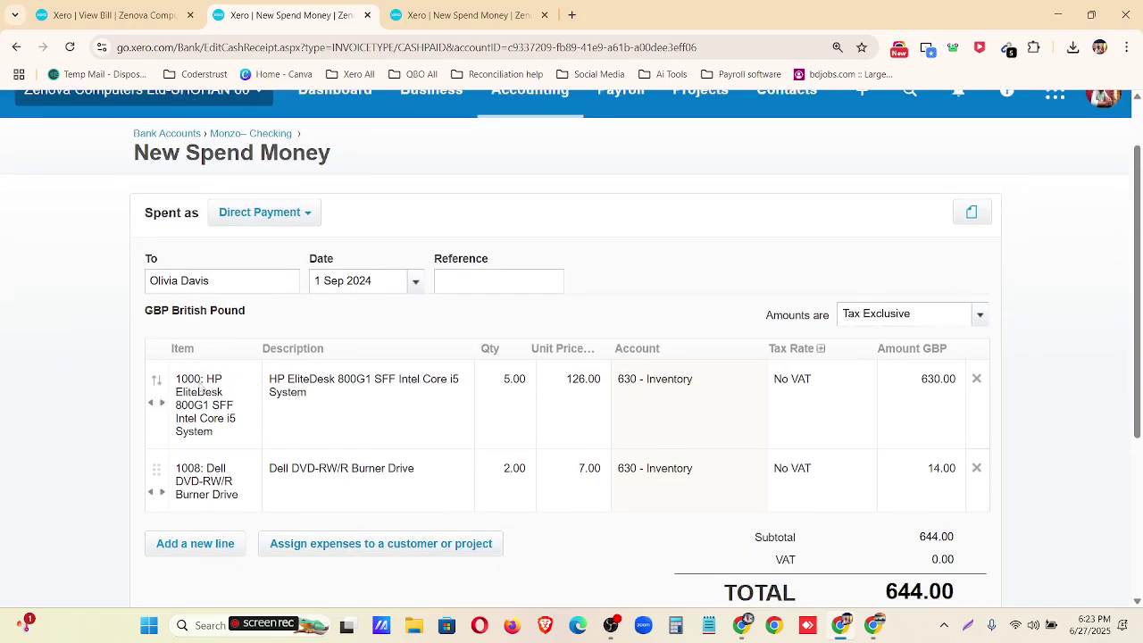
scroll(546, 422, "down", 1)
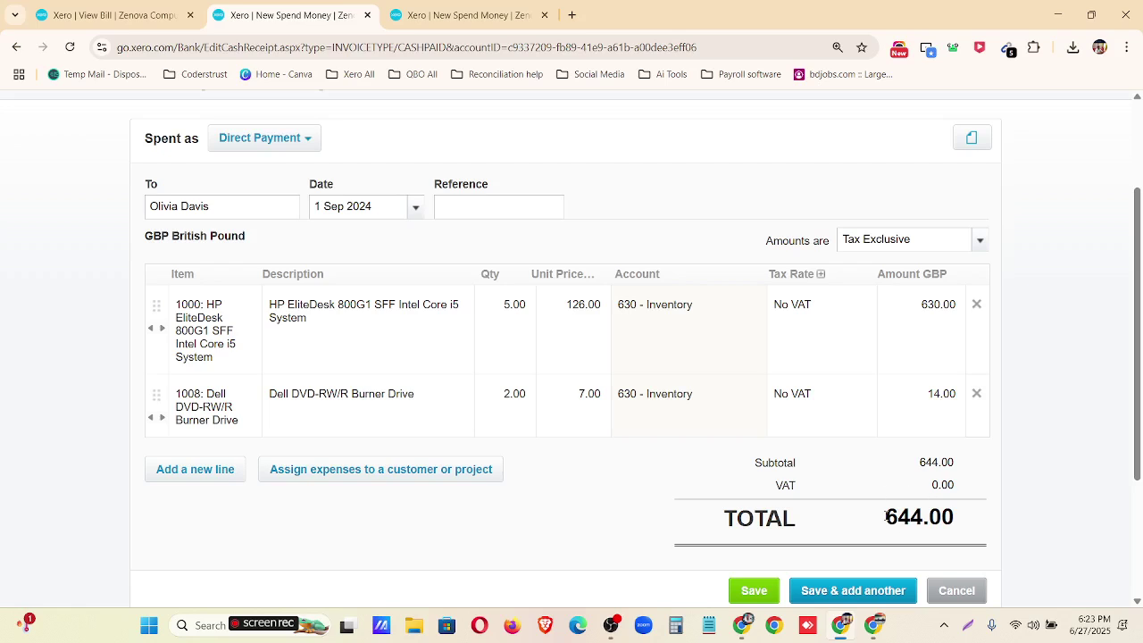
left_click_drag(886, 517, 980, 522)
left_click(754, 591)
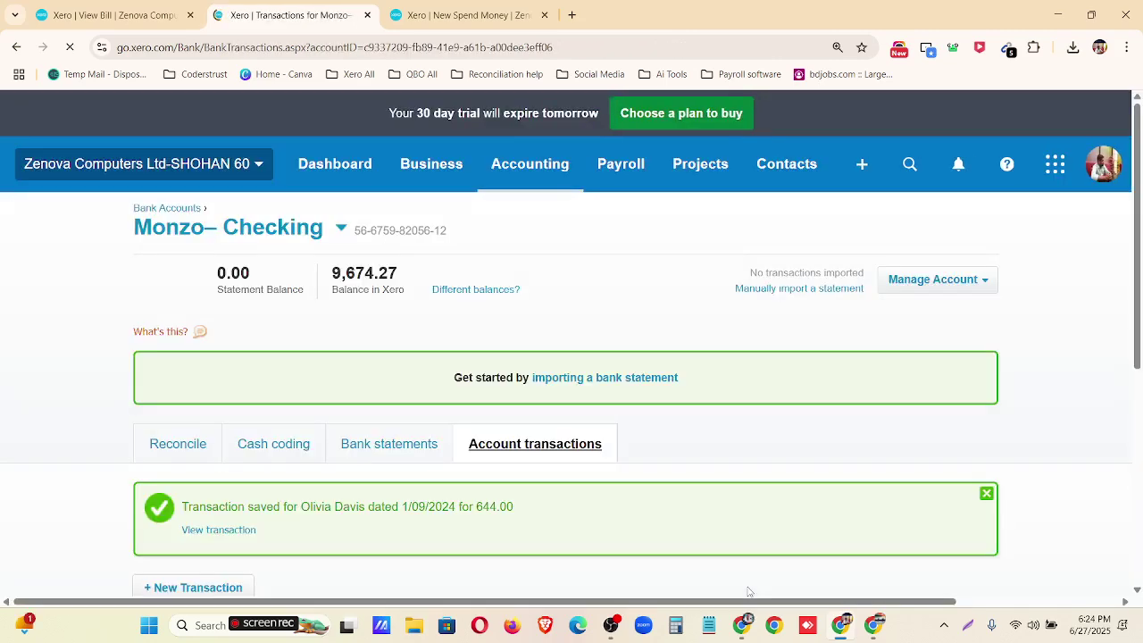
scroll(319, 477, "down", 3)
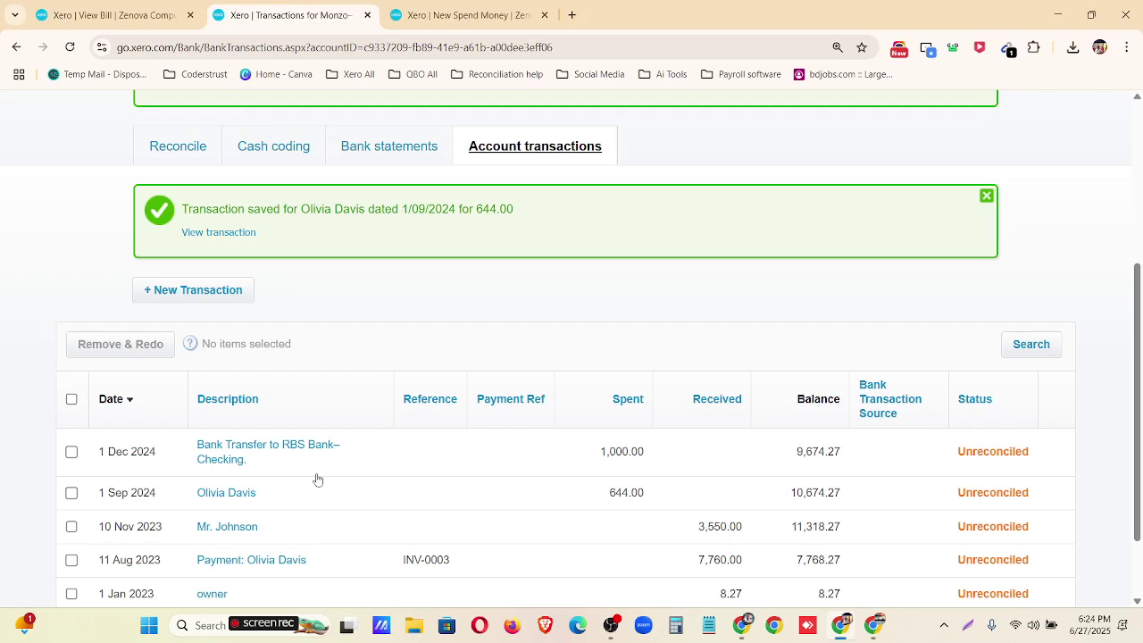
- Examine the 1 Sep 2024 spend money entry in the transaction list and the account name of Monzo– Checking
scroll(317, 479, "down", 1)
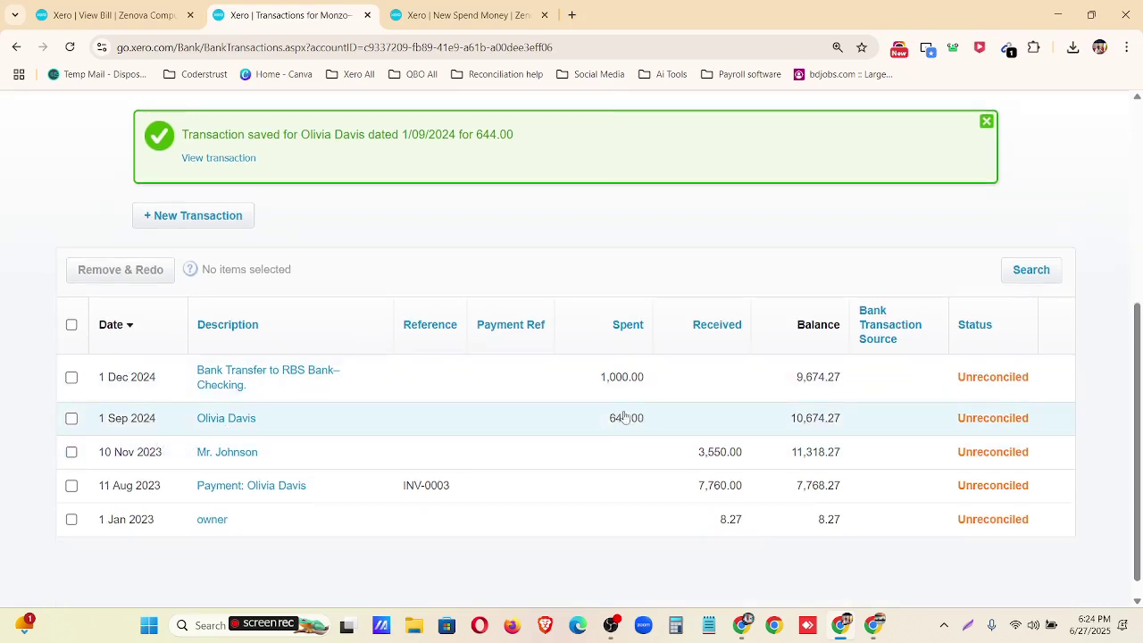
scroll(286, 318, "up", 5)
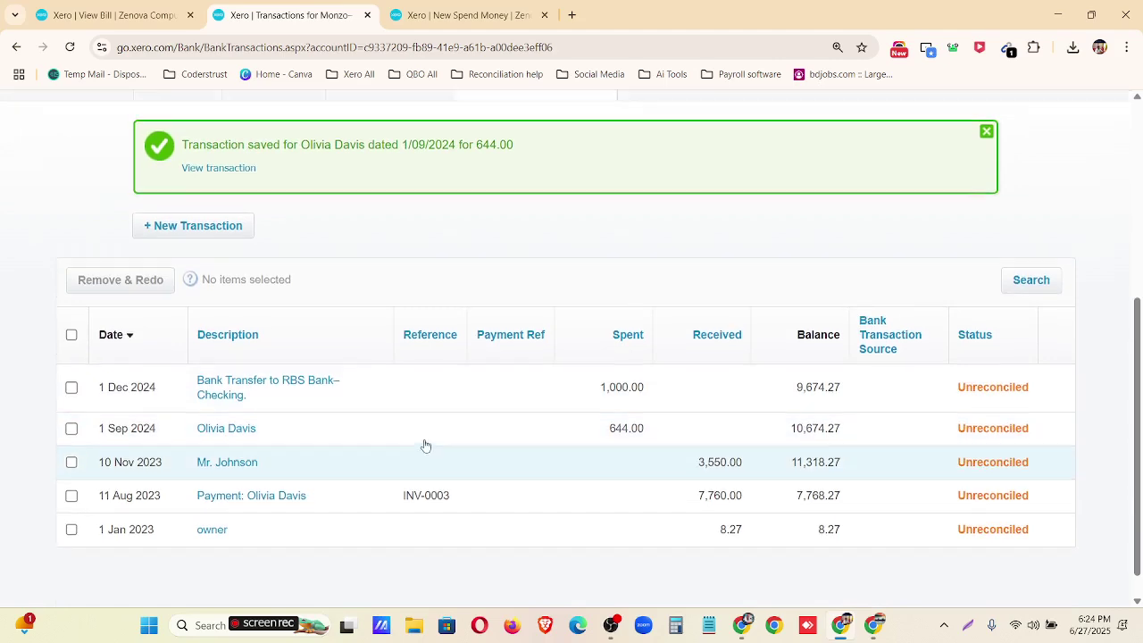
left_click_drag(90, 240, 329, 242)
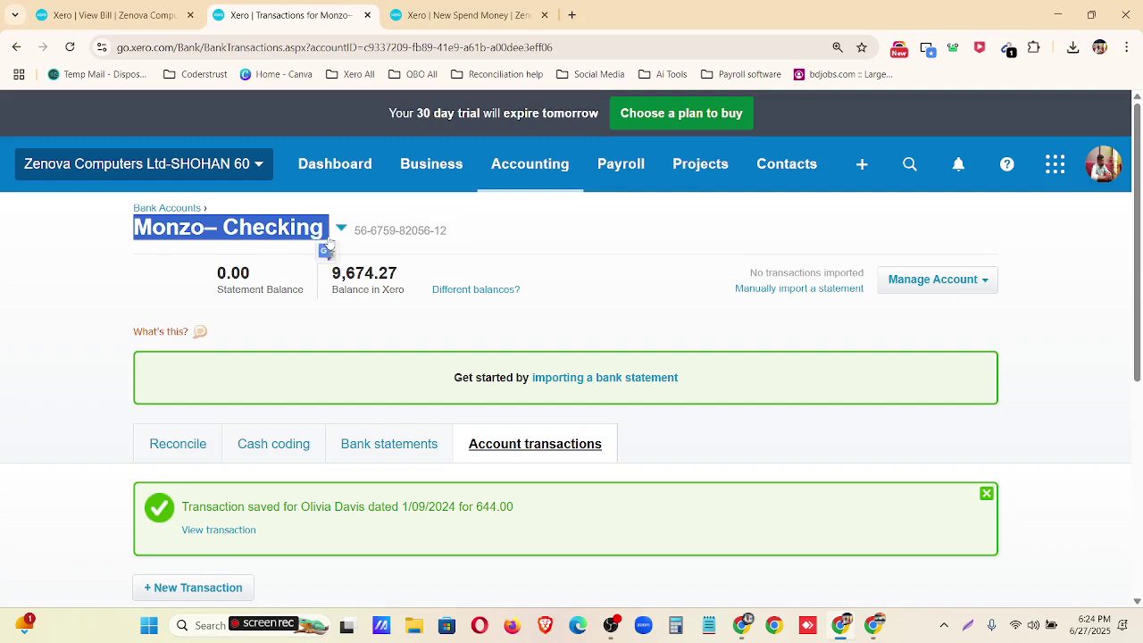
left_click(449, 247)
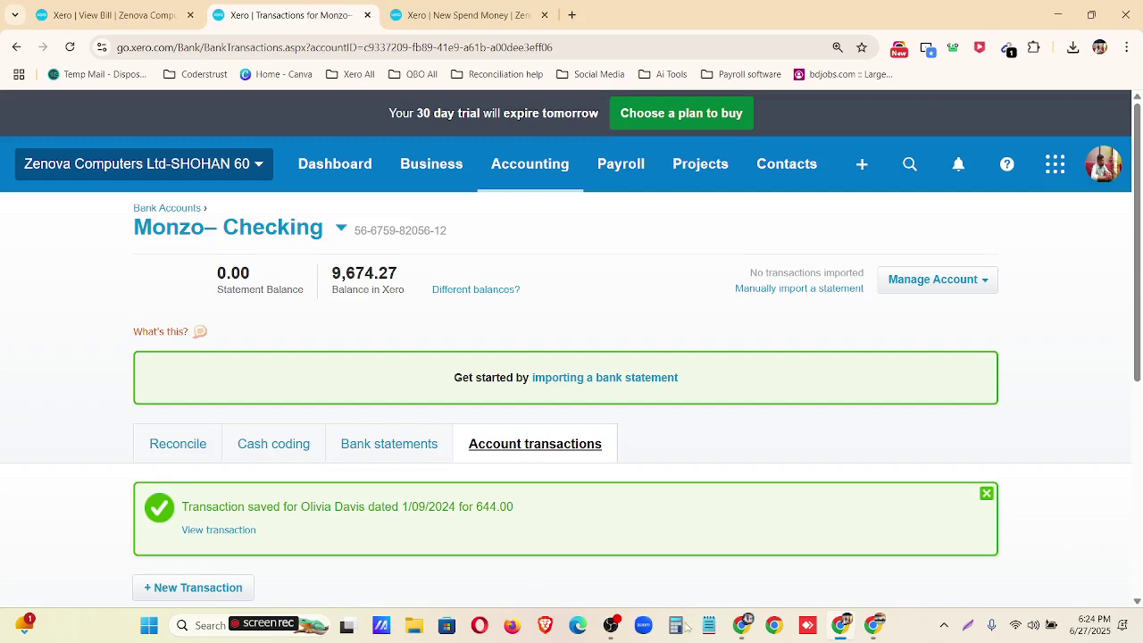
- Switch to the Assignment-3 folder in Google Drive and clear the selection of Supplier-Bills-and-spend-money.xlsx
left_click(741, 567)
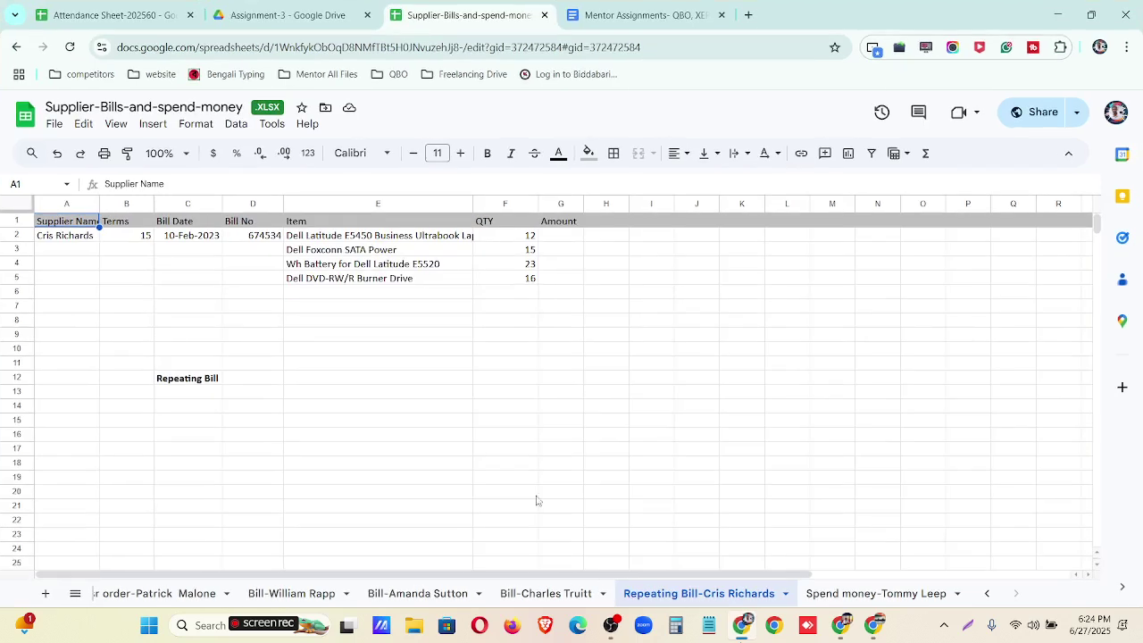
left_click(259, 15)
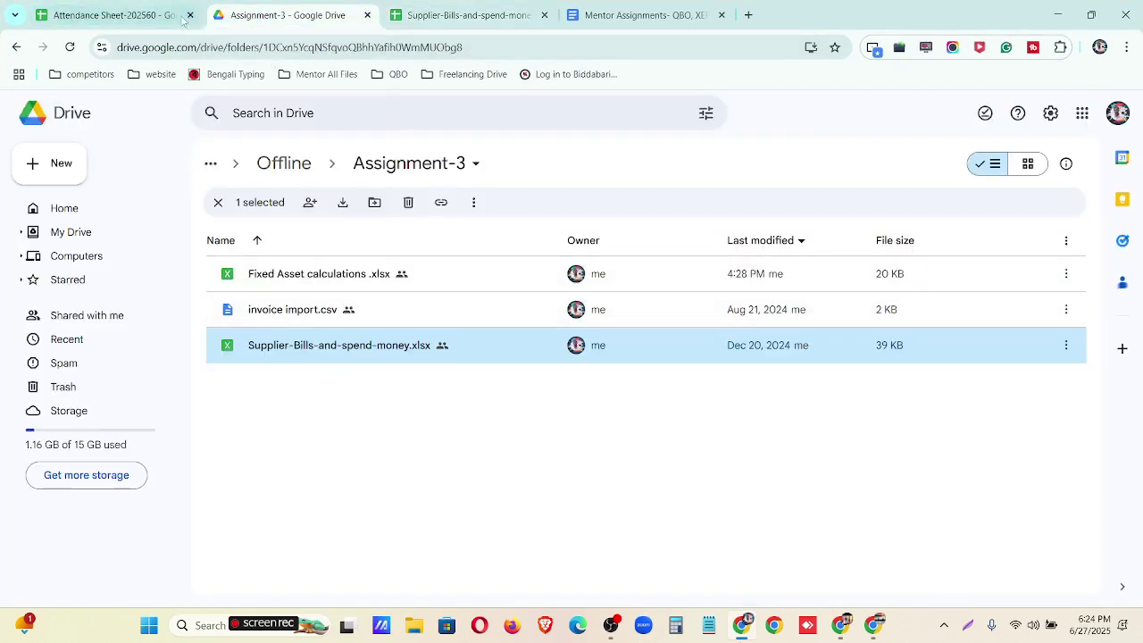
left_click(657, 425)
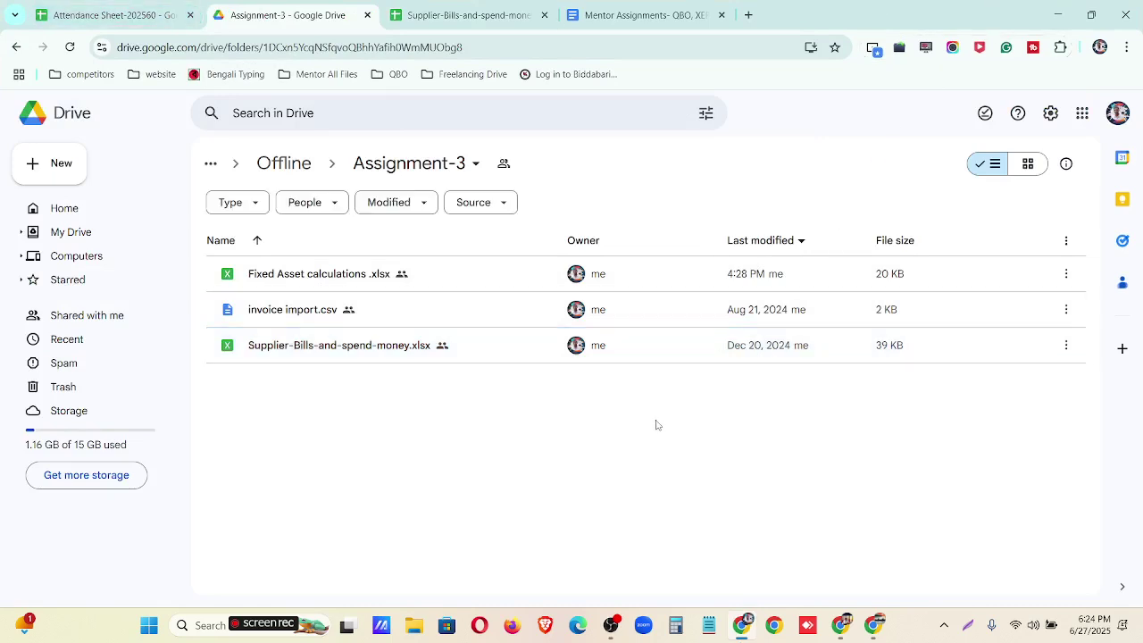